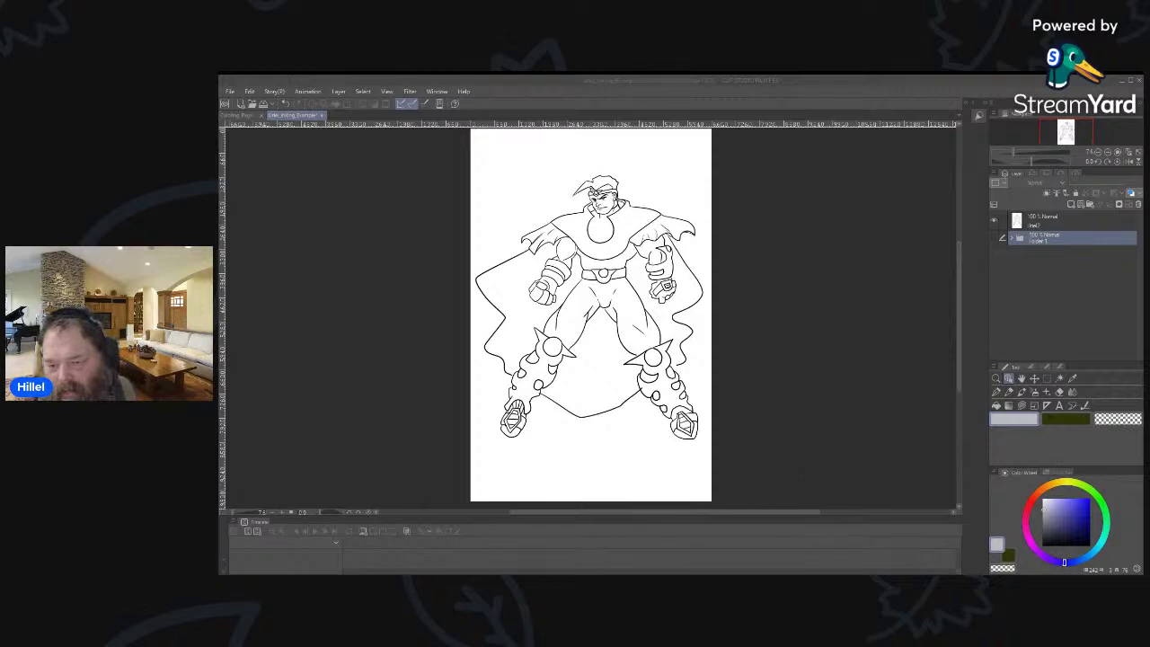
Select the line art layer above the folder.
left_click(790, 544)
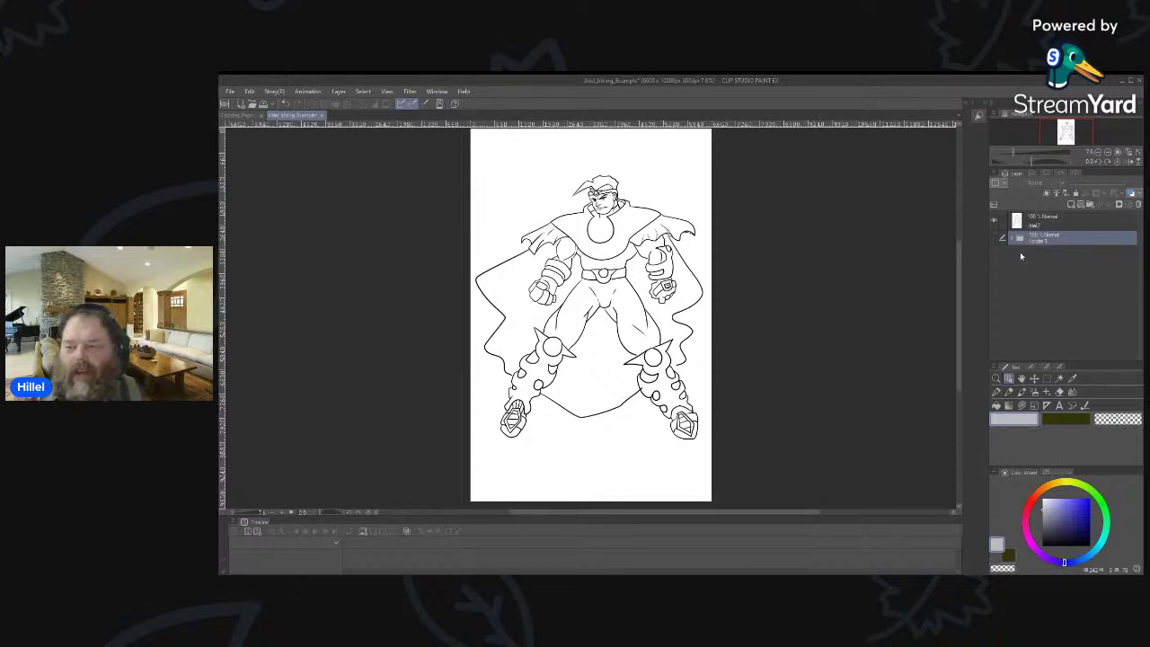
left_click(1066, 220)
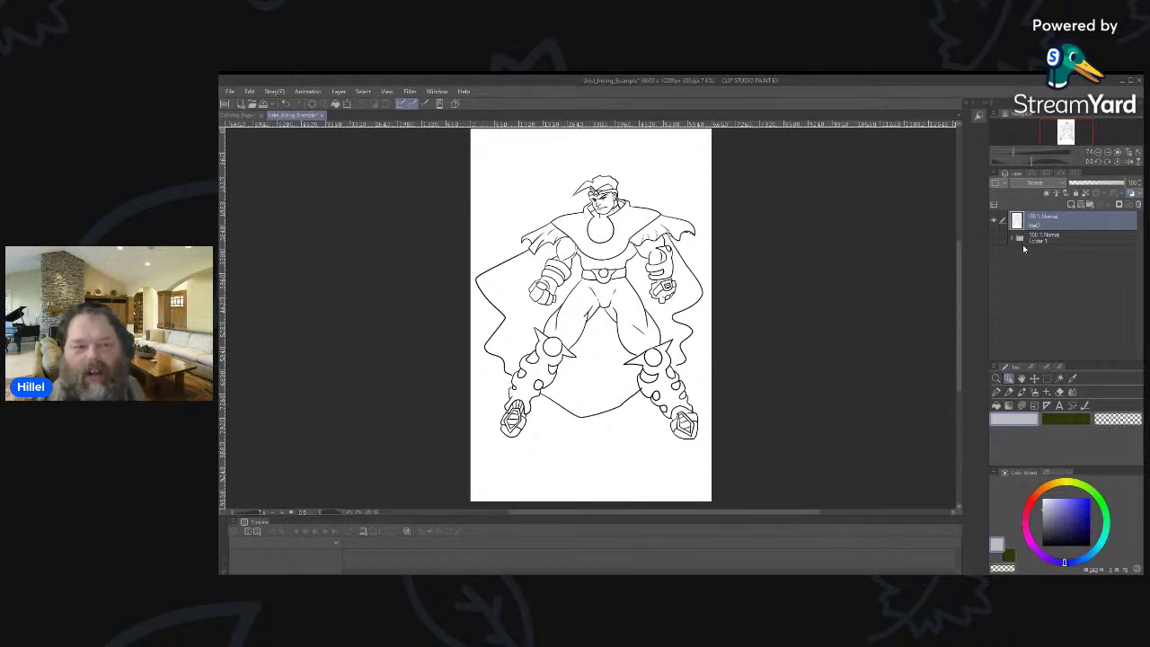
left_click(230, 91)
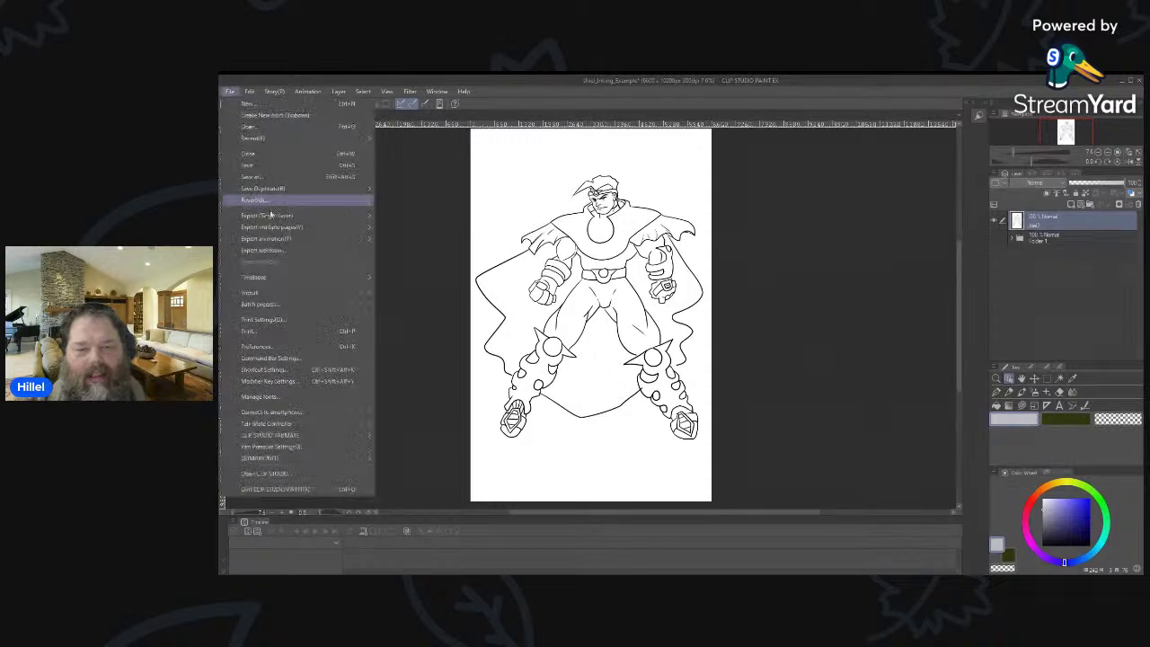
left_click(253, 177)
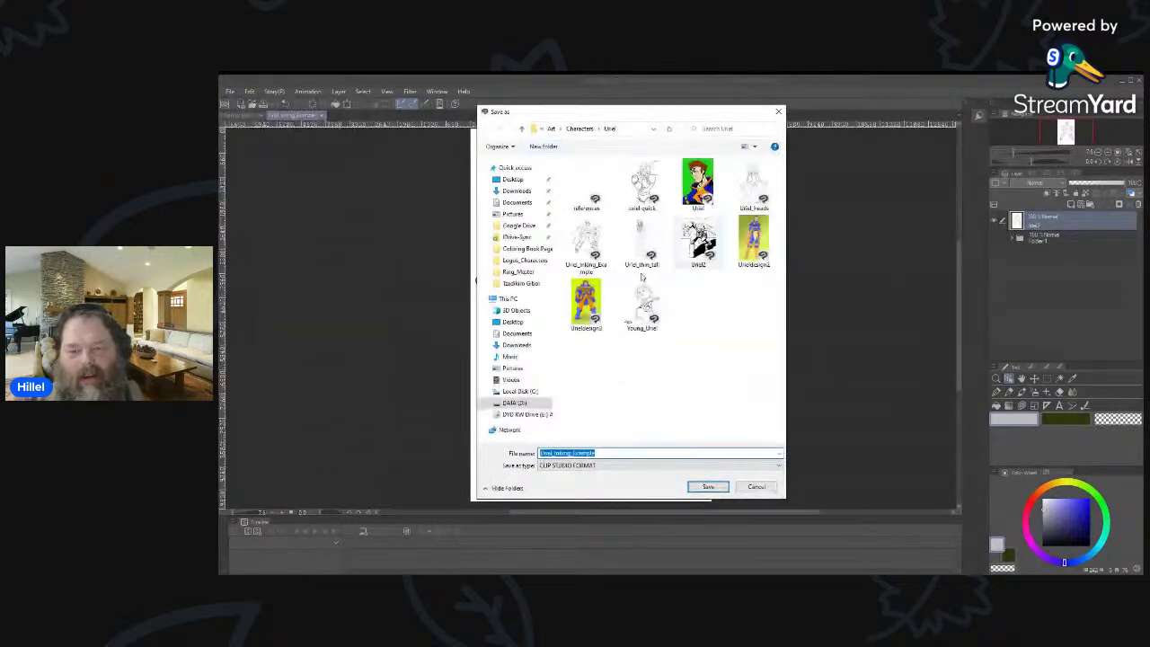
left_click(611, 455)
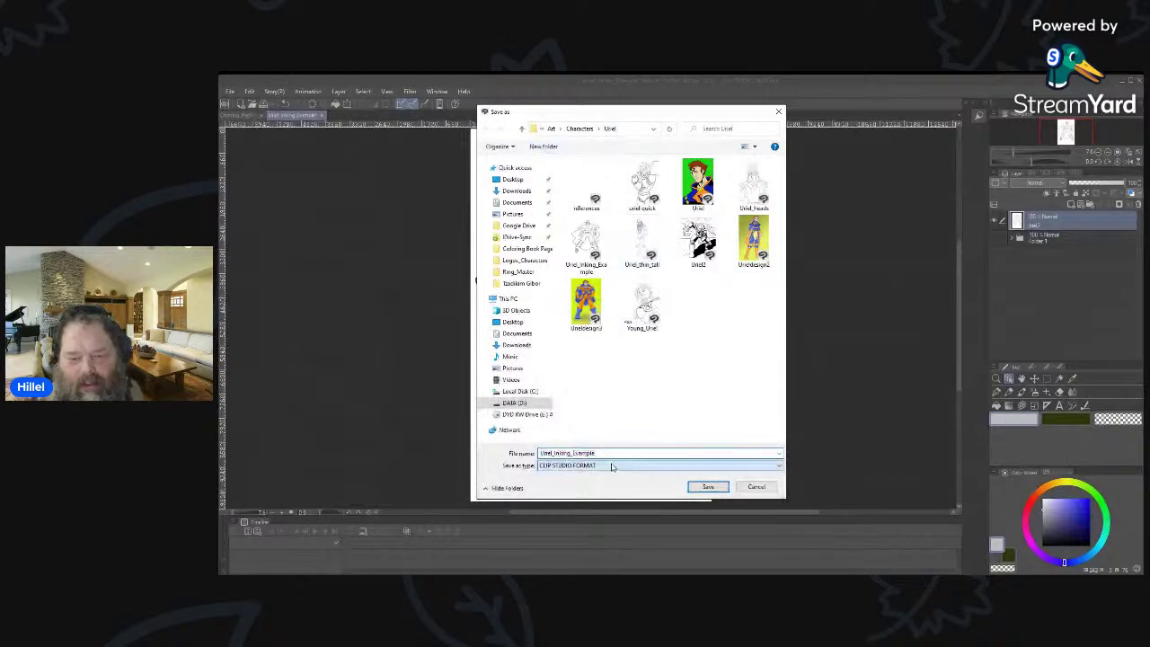
left_click(611, 466)
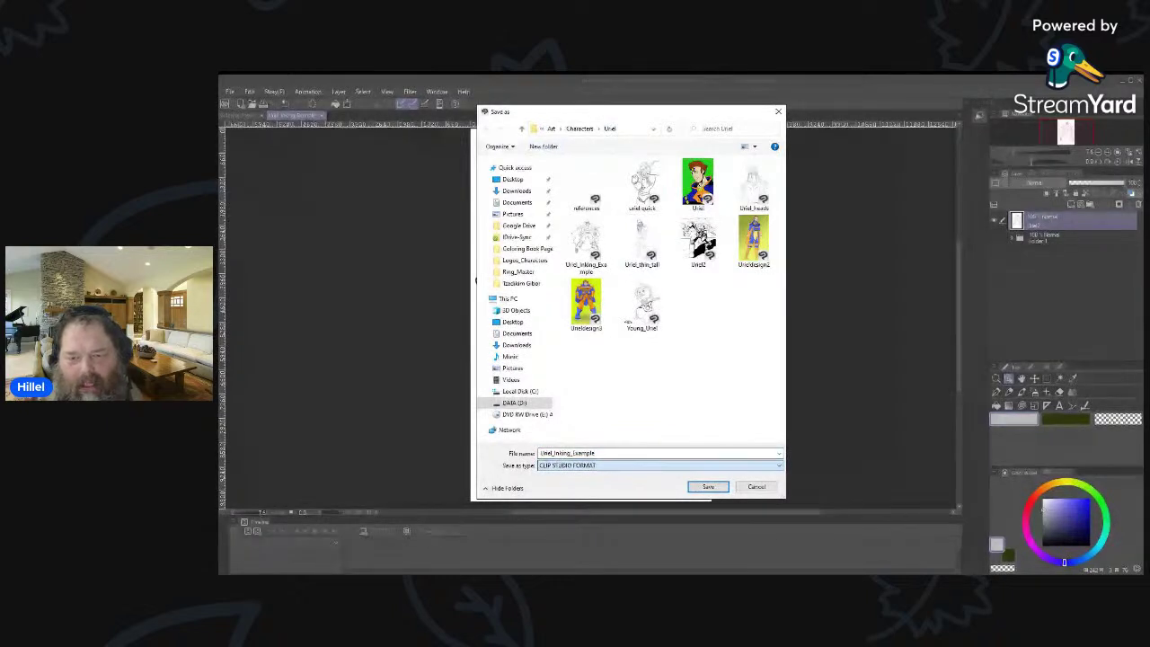
left_click(601, 488)
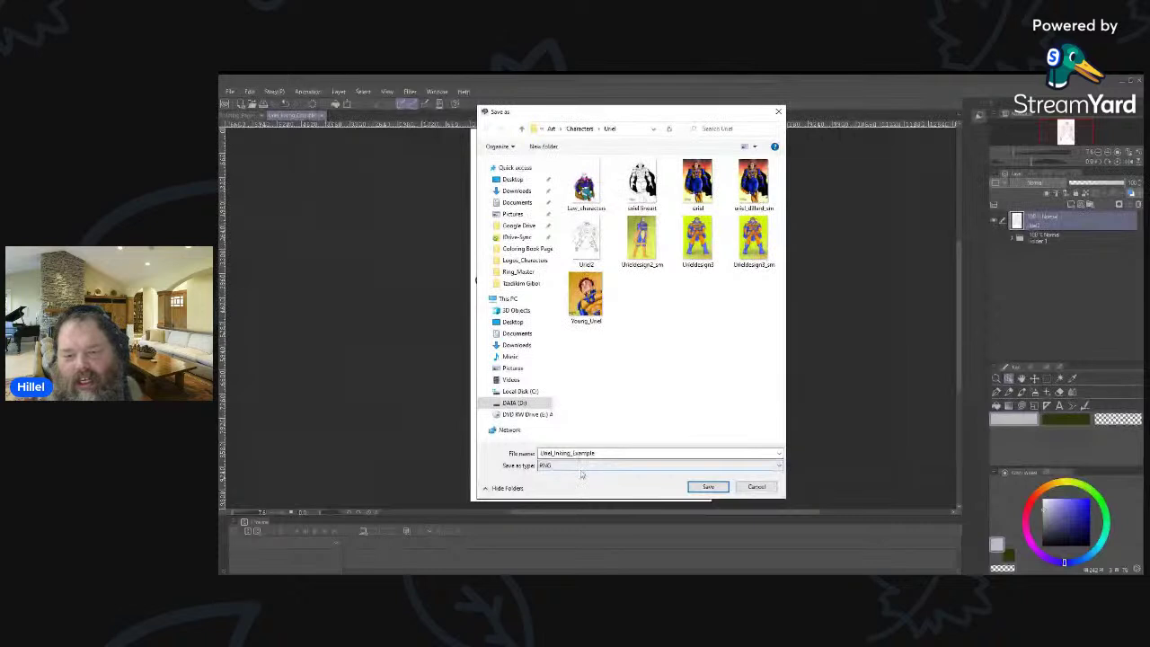
left_click(594, 467)
left_click(580, 478)
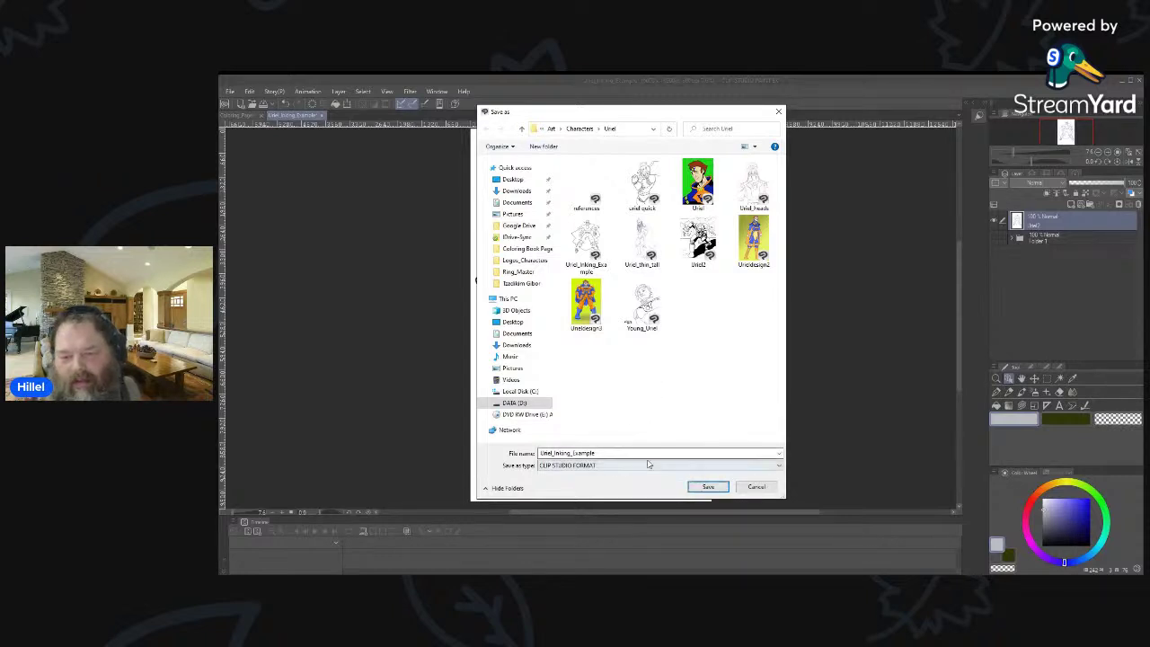
left_click(759, 487)
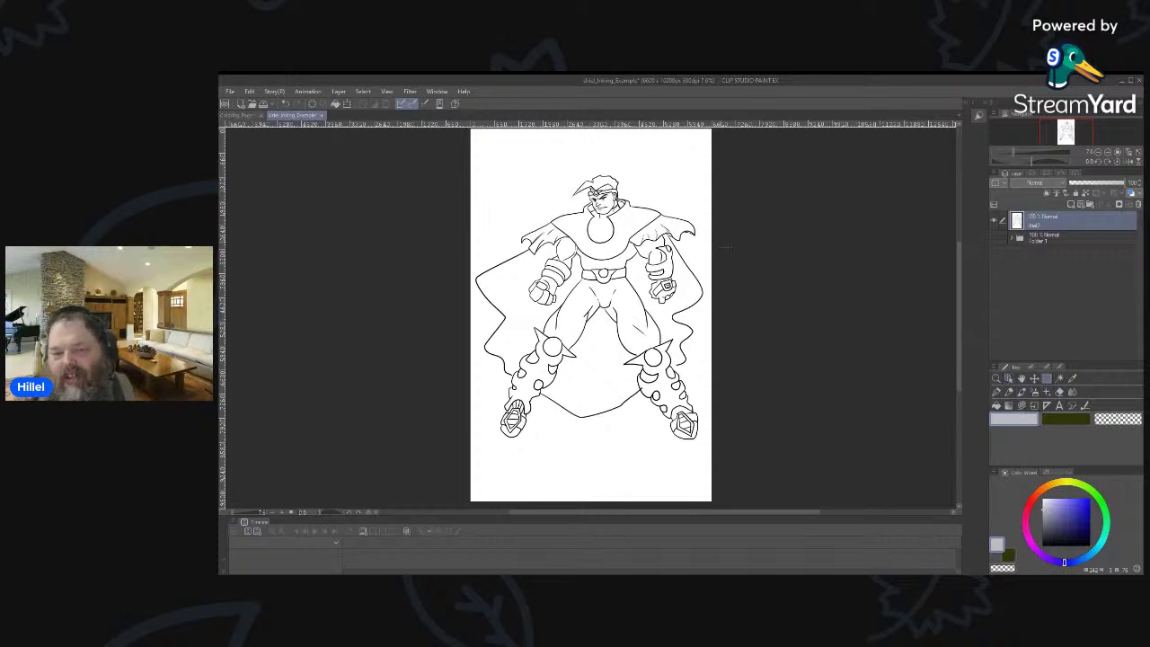
Try deleting a rectangular area over the figure's shoulder and arm, undo the deletion and clear the selection.
left_click_drag(620, 176, 681, 268)
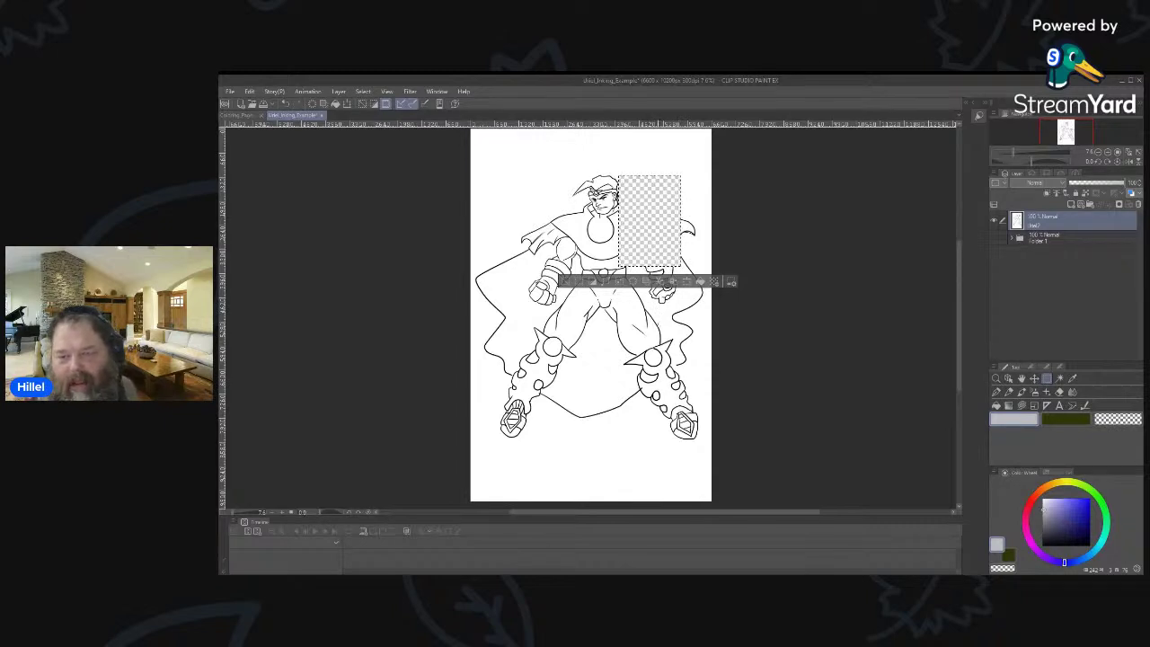
key("ctrl+z")
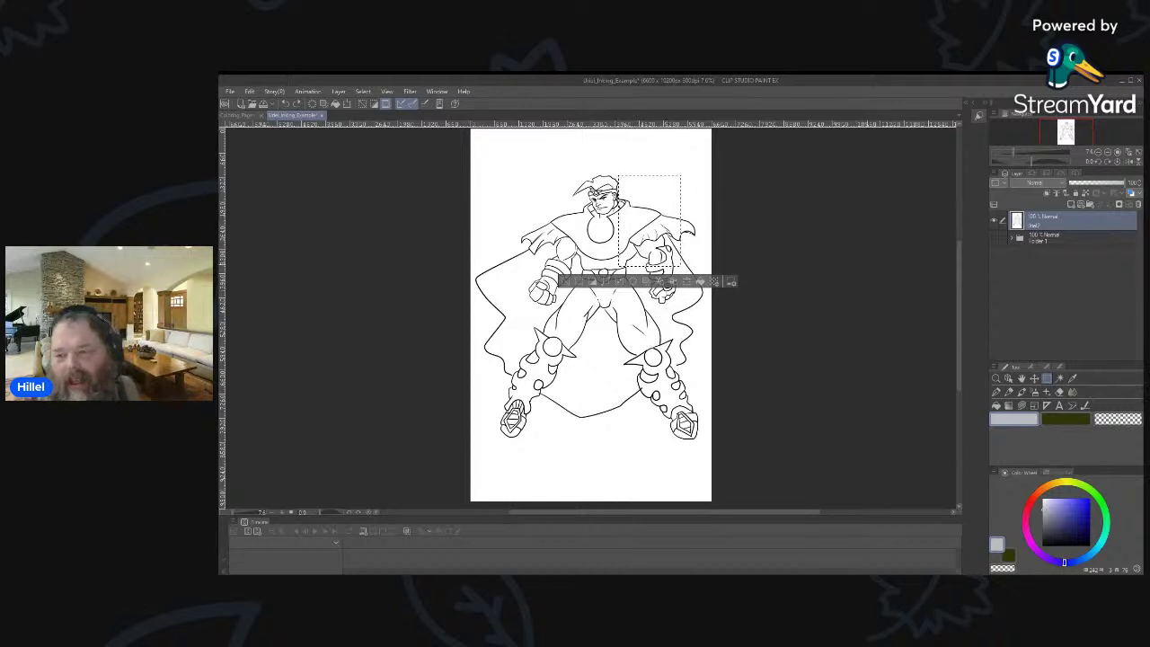
key("ctrl+d")
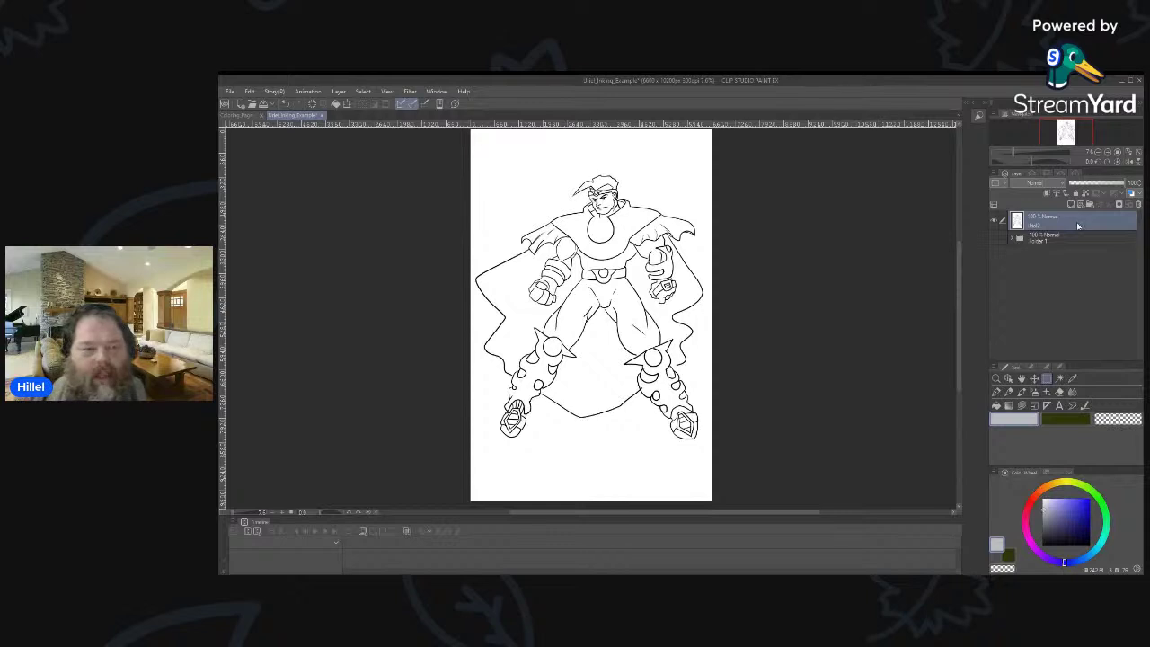
Convert the line art layer's brightness to opacity so that its white background is removed.
left_click(251, 91)
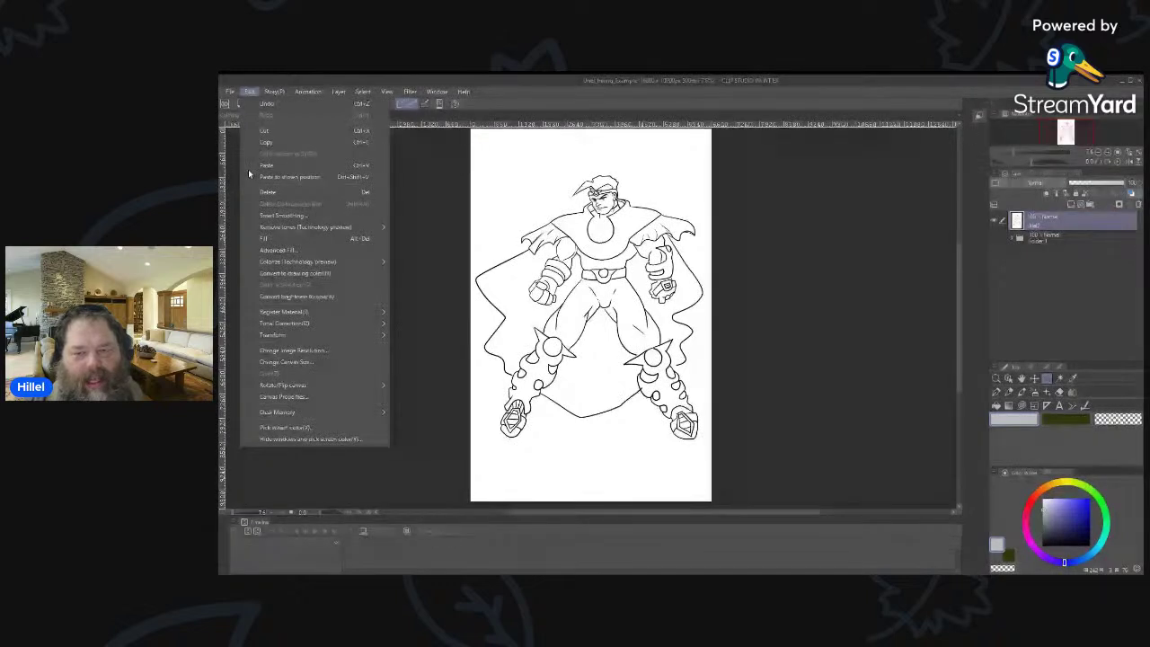
left_click(287, 297)
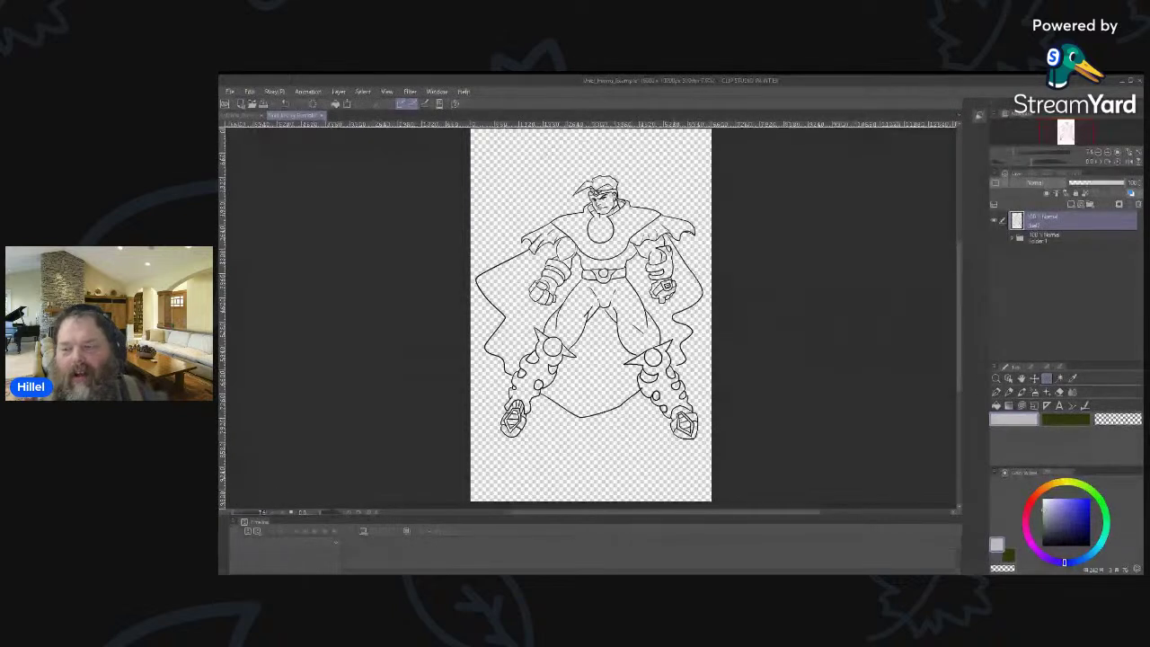
Add a new layer between the line art and the folder and fill it with solid medium grey.
left_click(1066, 237)
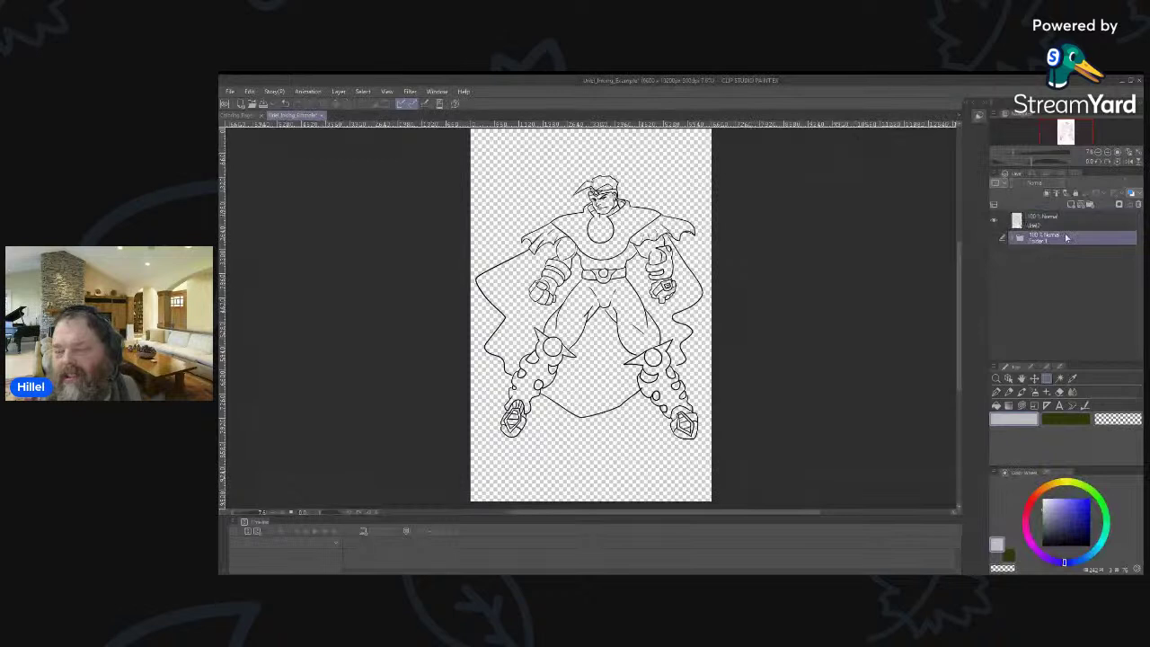
left_click(1071, 205)
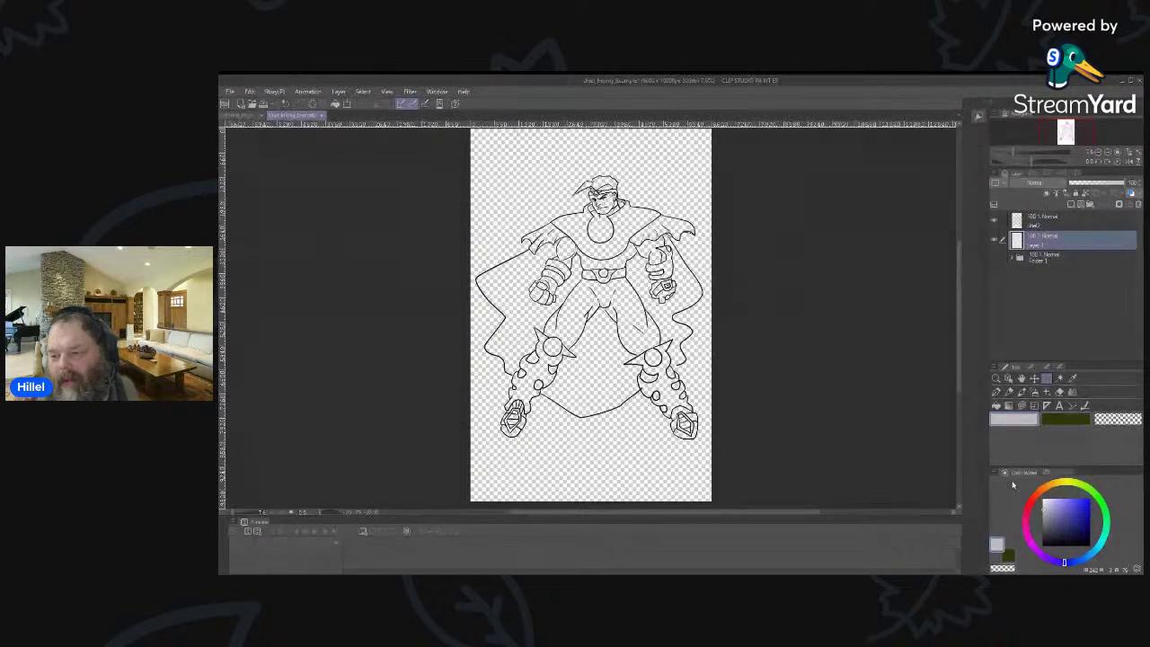
left_click_drag(1047, 513, 1045, 508)
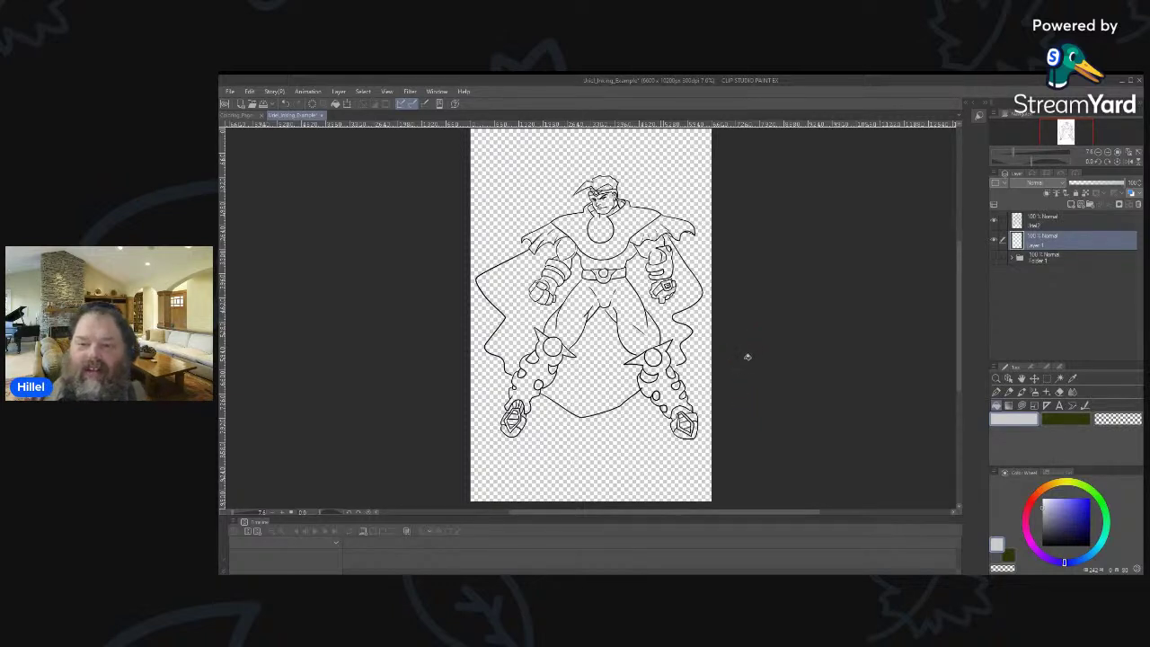
key("alt+Delete")
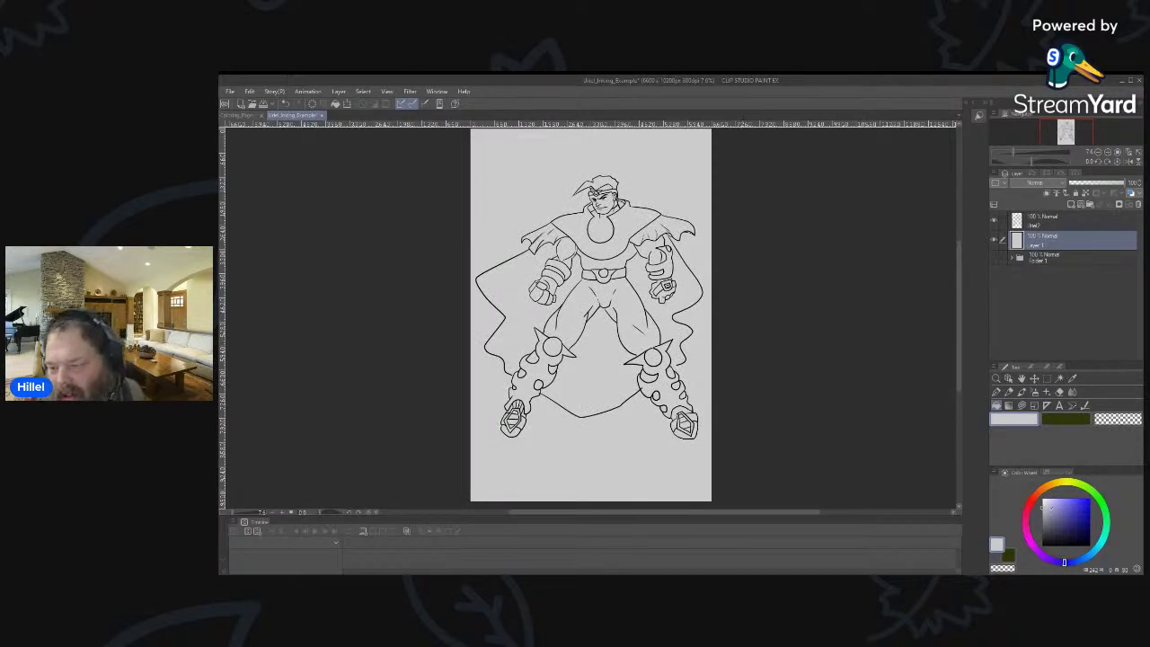
left_click(1041, 512)
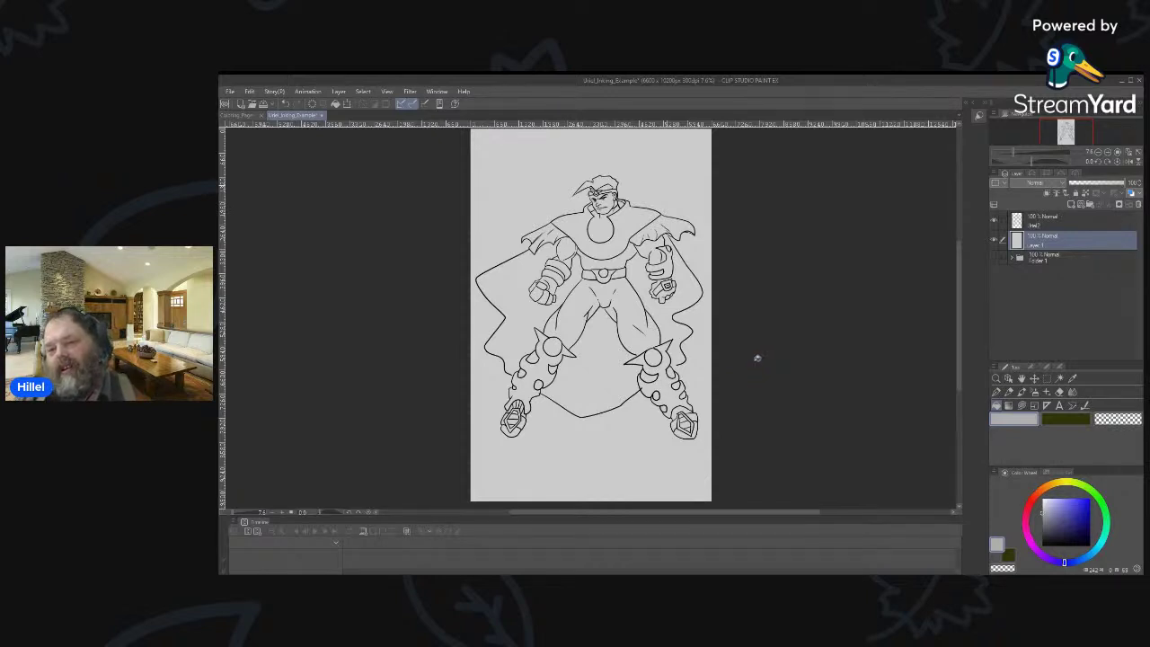
key("ctrl+z")
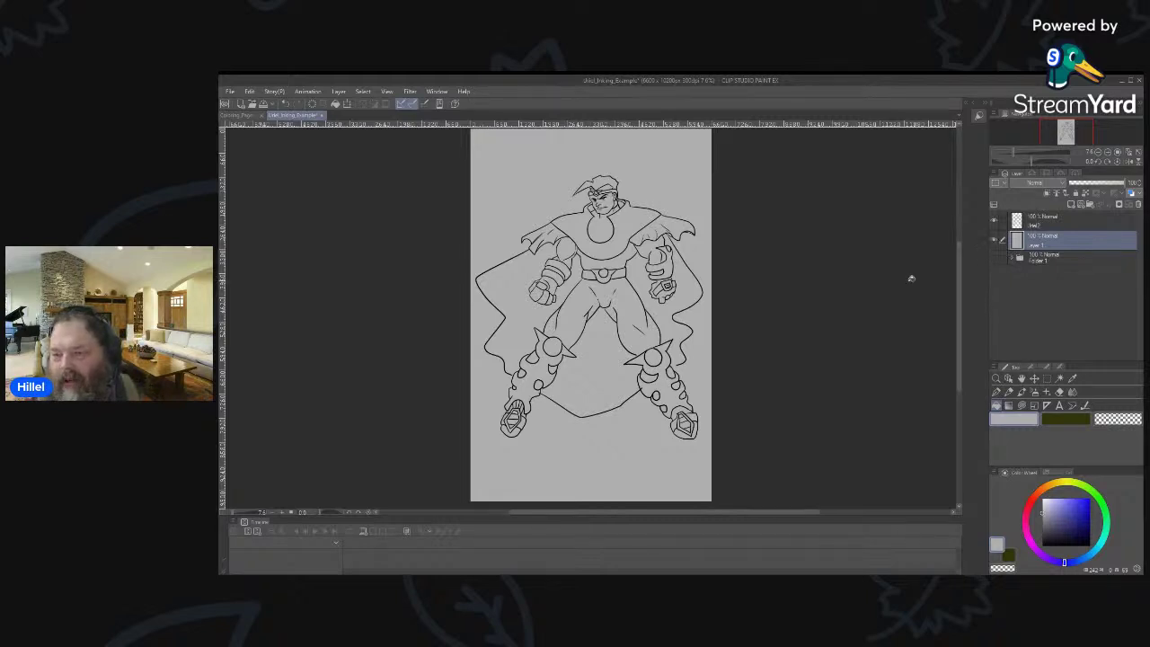
left_click(995, 241)
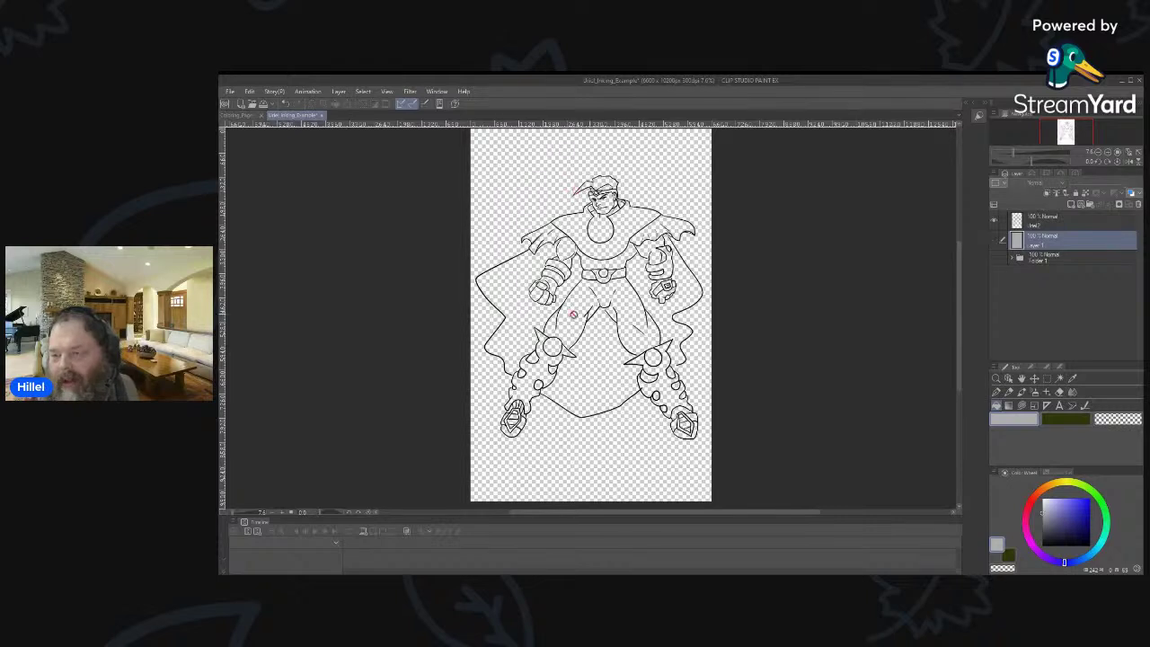
left_click(994, 240)
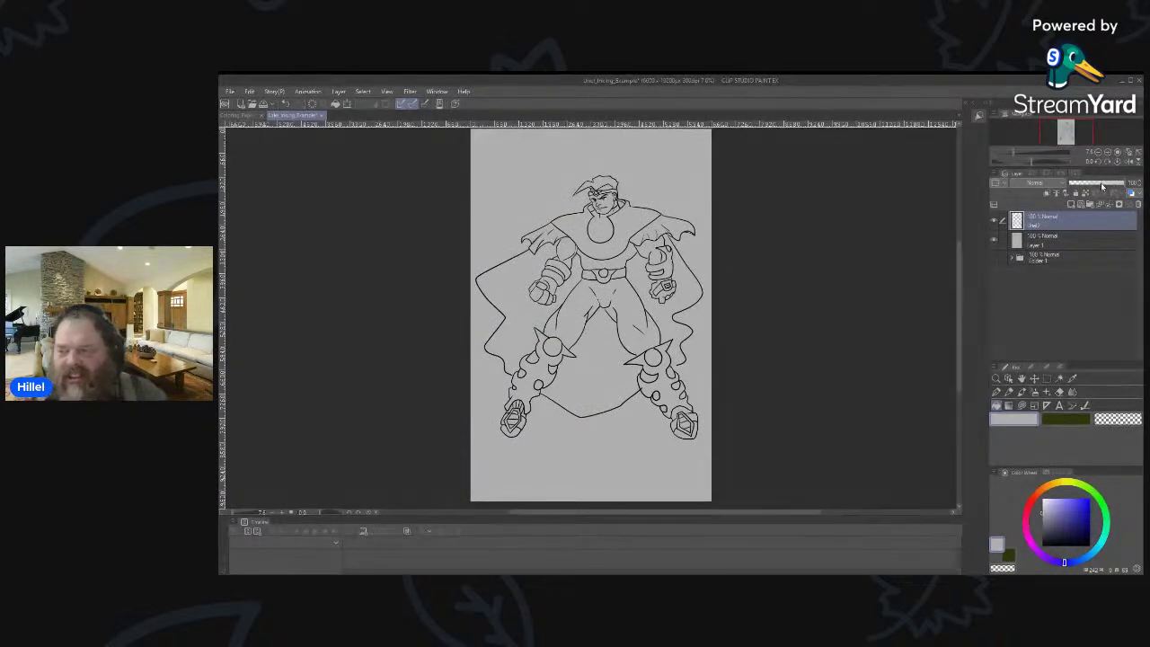
Lower the line art layer's opacity to about 23%, keeping its blending mode at Normal.
left_click(1038, 184)
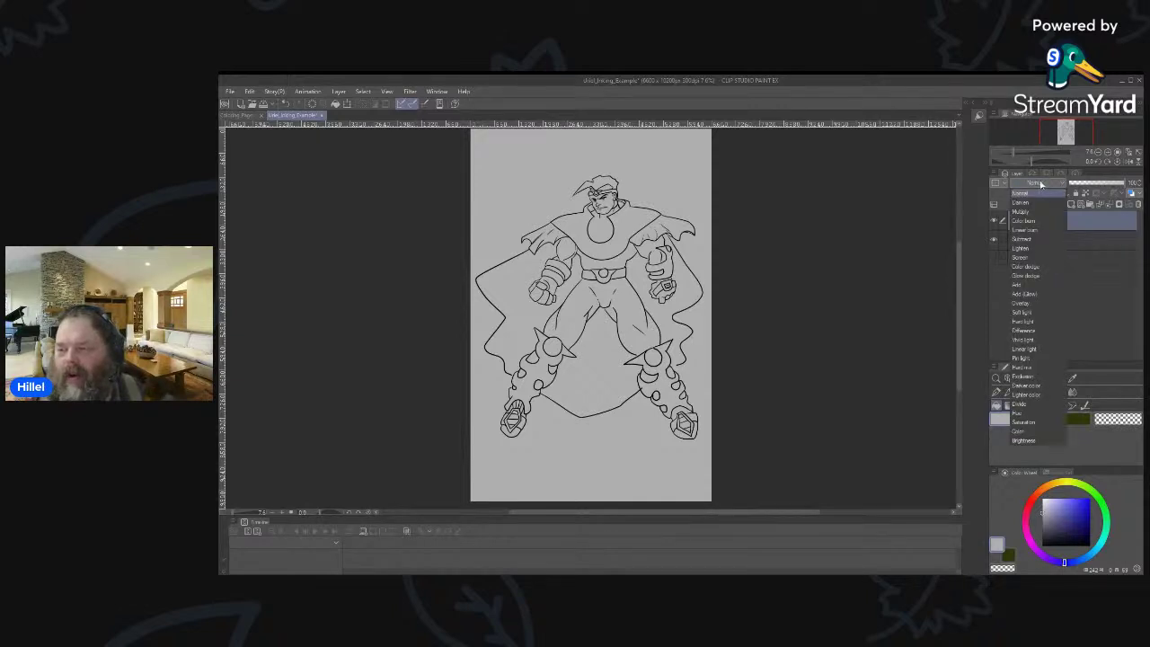
left_click(1042, 185)
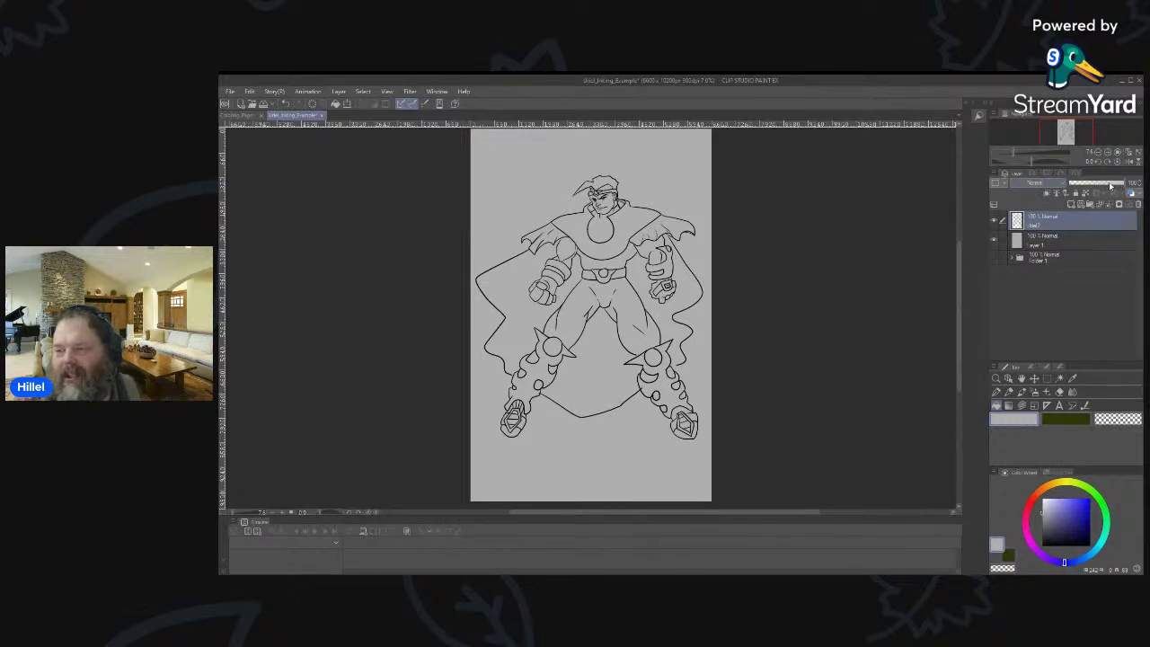
left_click(1098, 185)
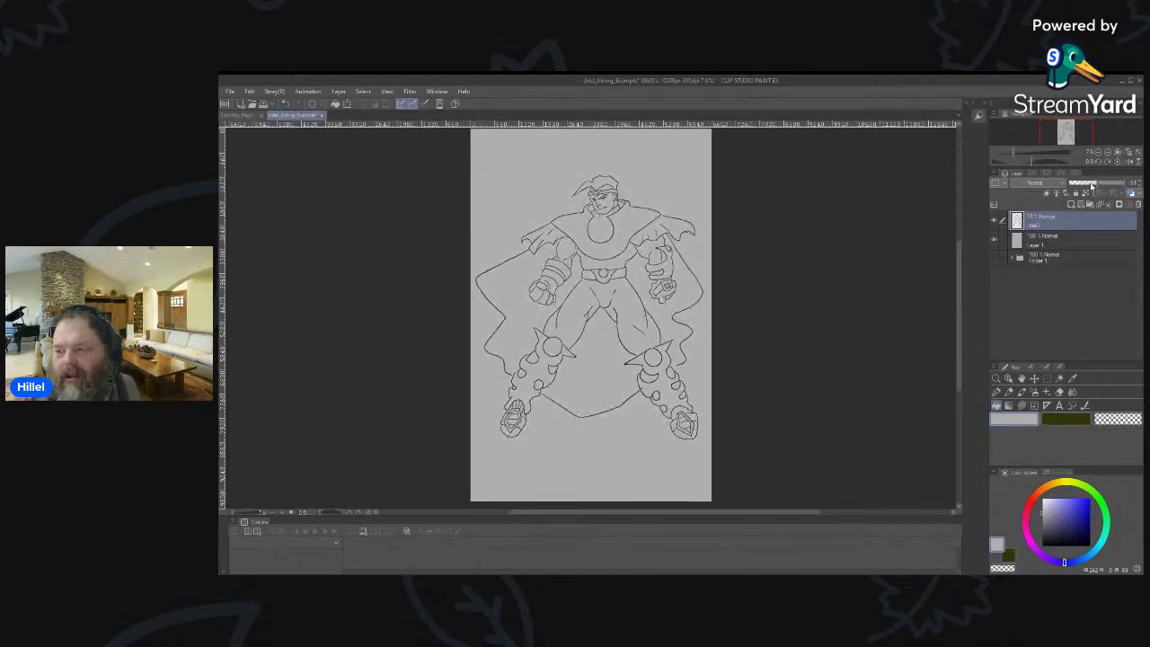
left_click_drag(1093, 185, 1081, 188)
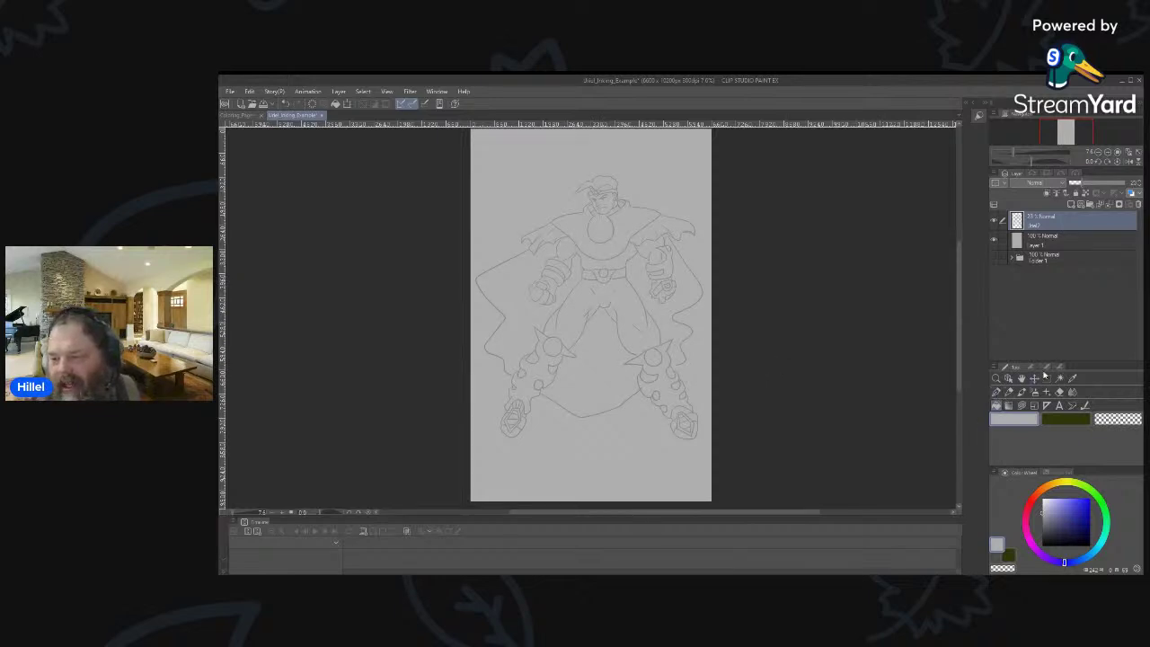
Activate the Pen tool and look over its pen sub tools, keeping G-pen selected.
left_click(996, 391)
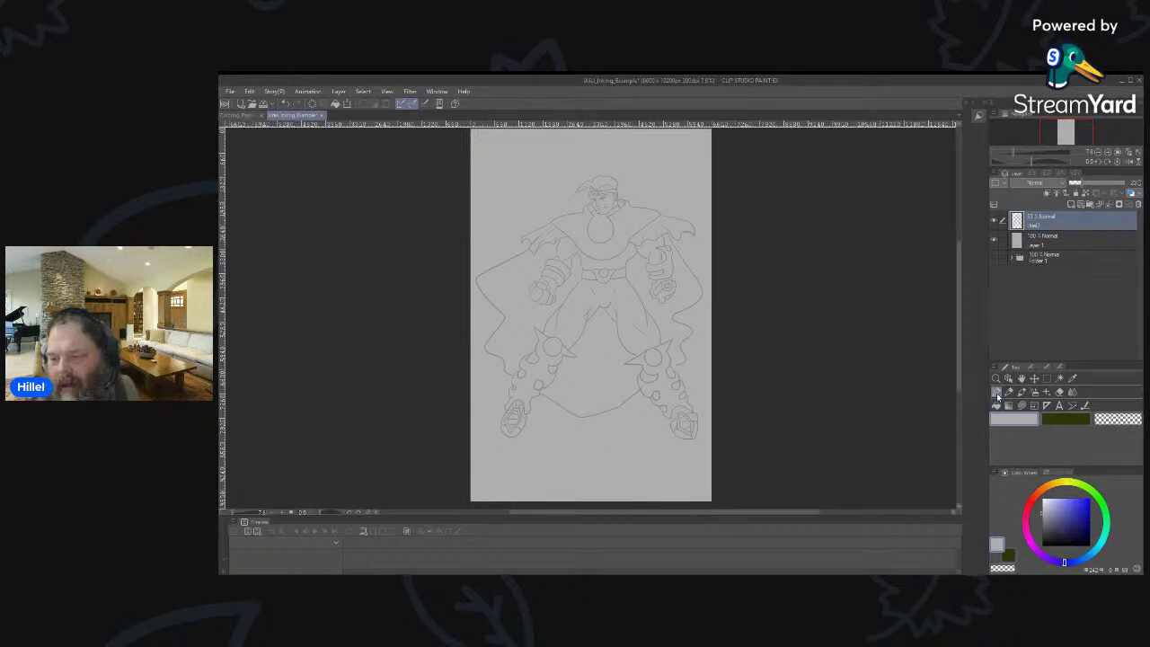
left_click(996, 393)
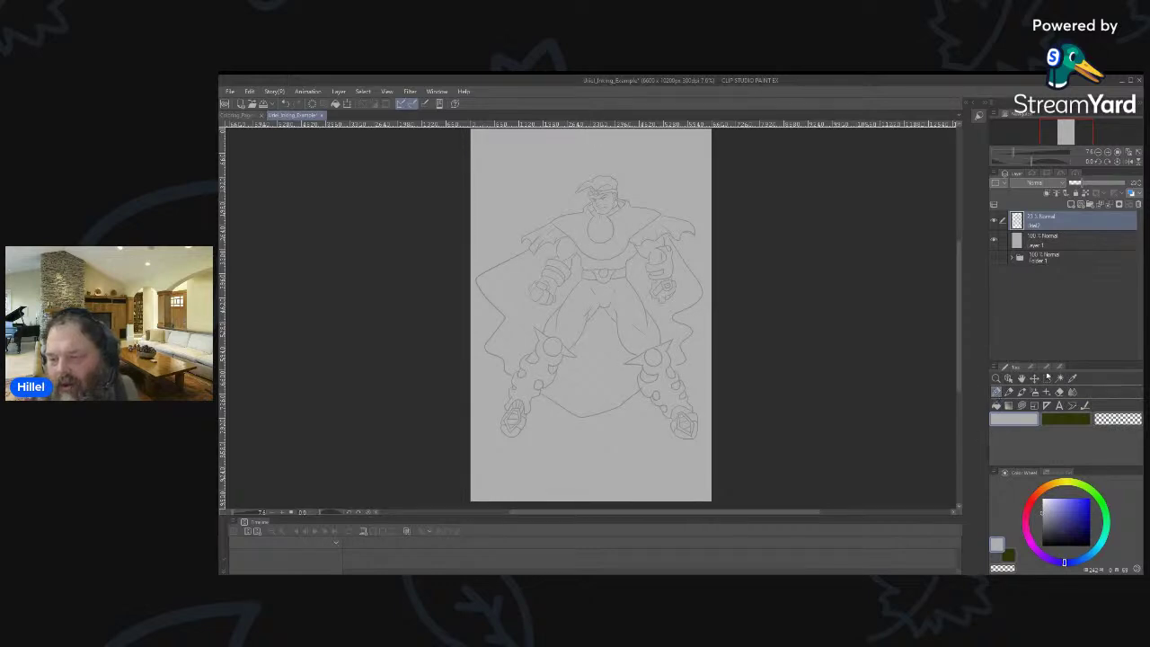
left_click(1049, 368)
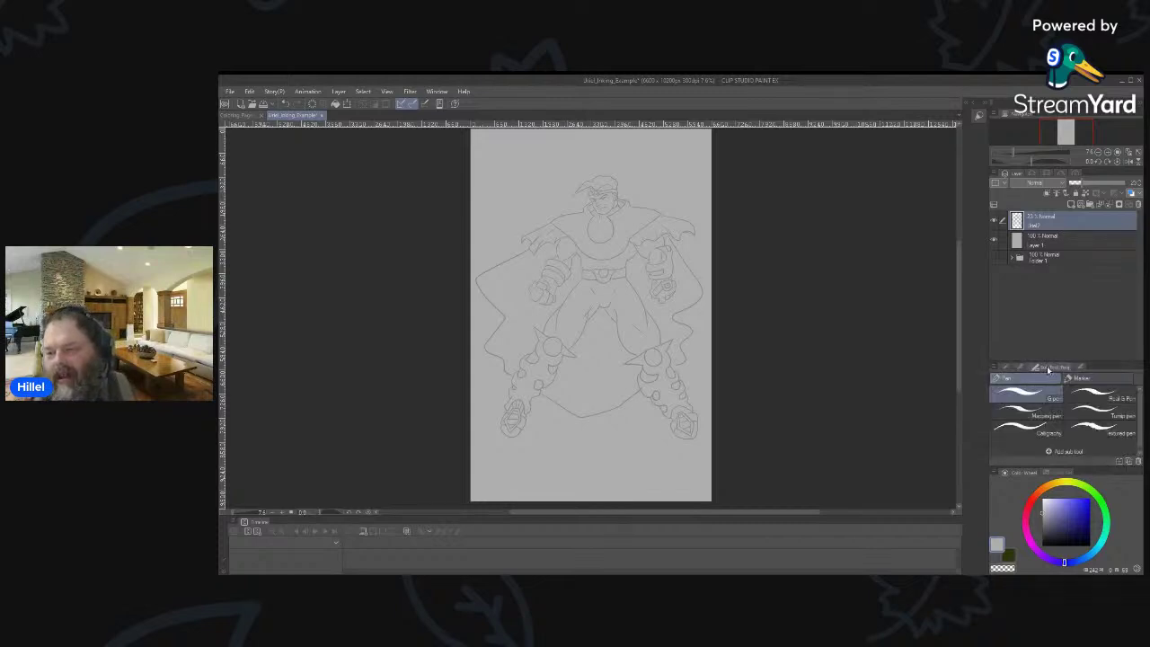
left_click(1013, 369)
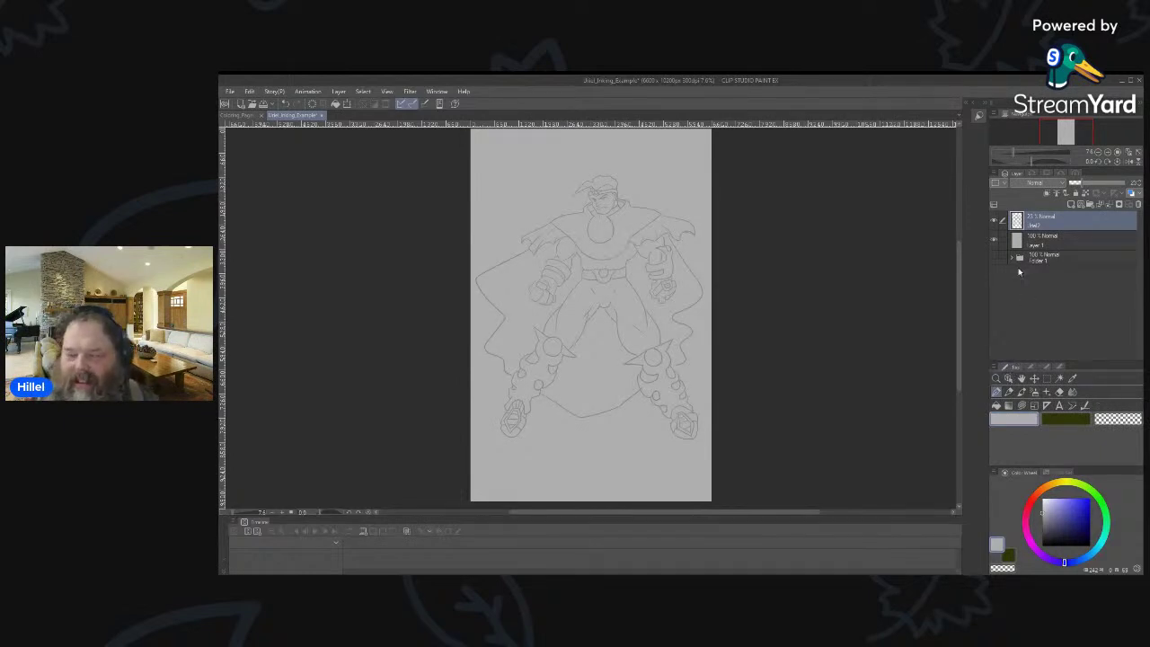
Review the G-pen's brush properties, switching anti-aliasing to none and back to the third, middle level.
left_click(1047, 367)
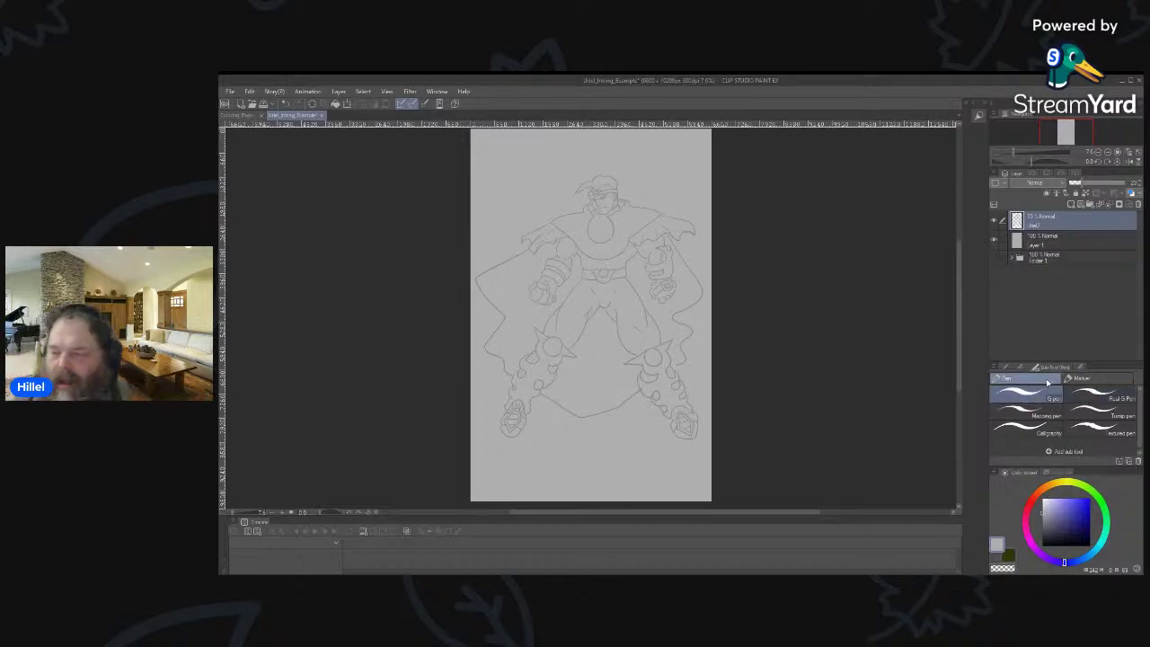
left_click(1081, 369)
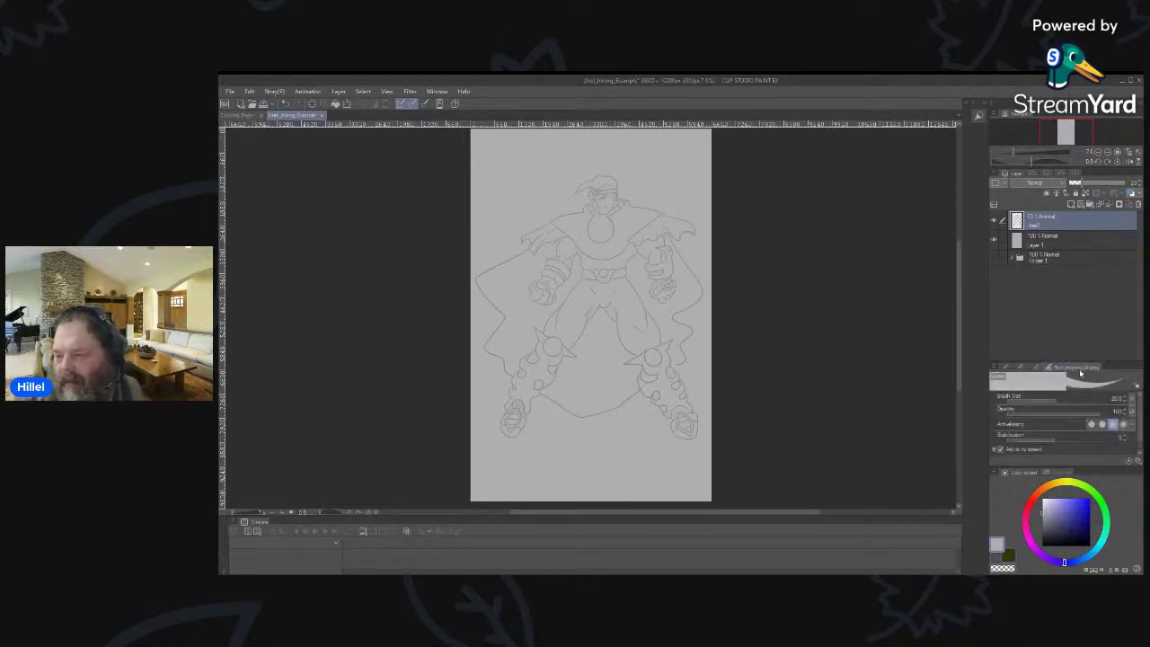
left_click(1092, 426)
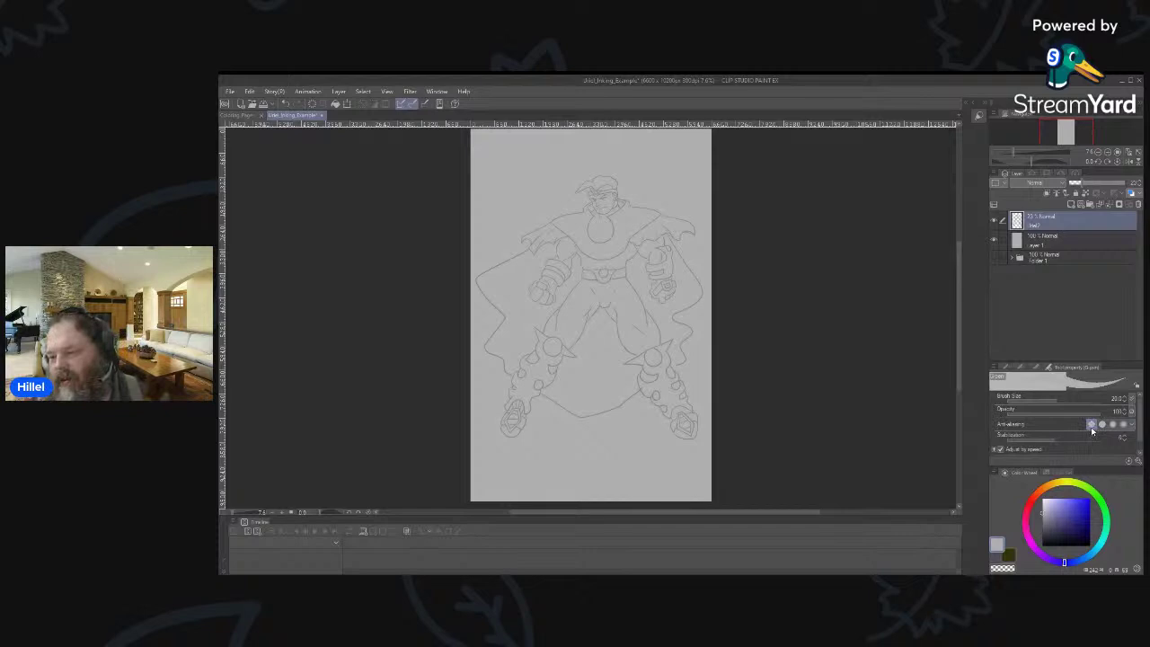
left_click(1113, 426)
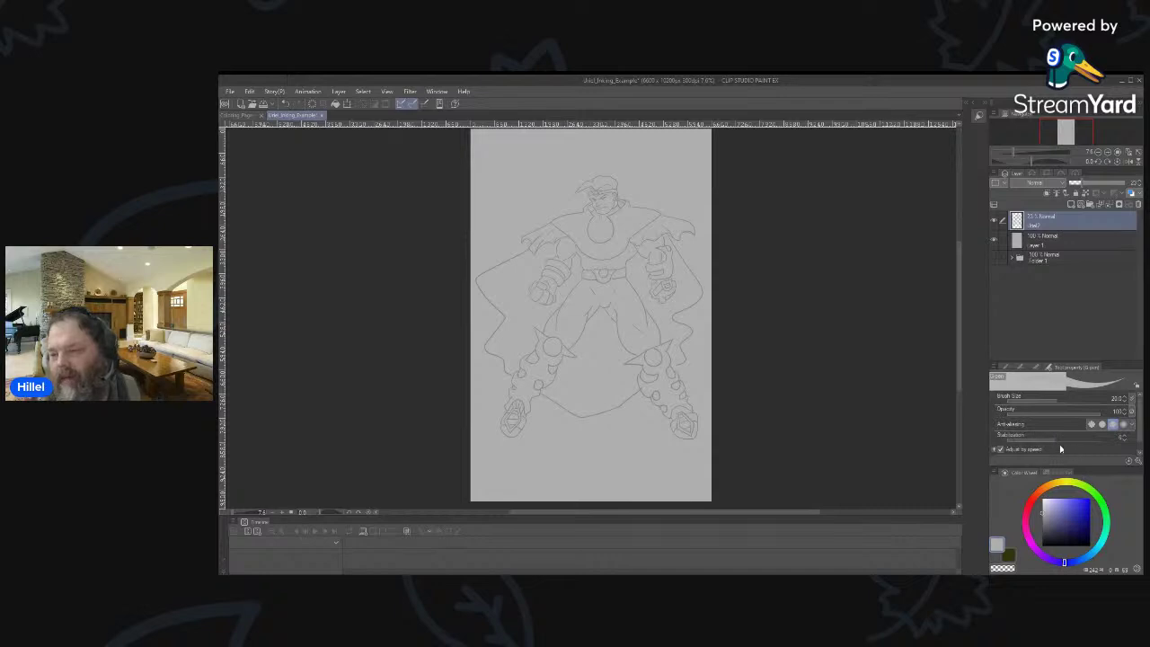
left_click(1006, 368)
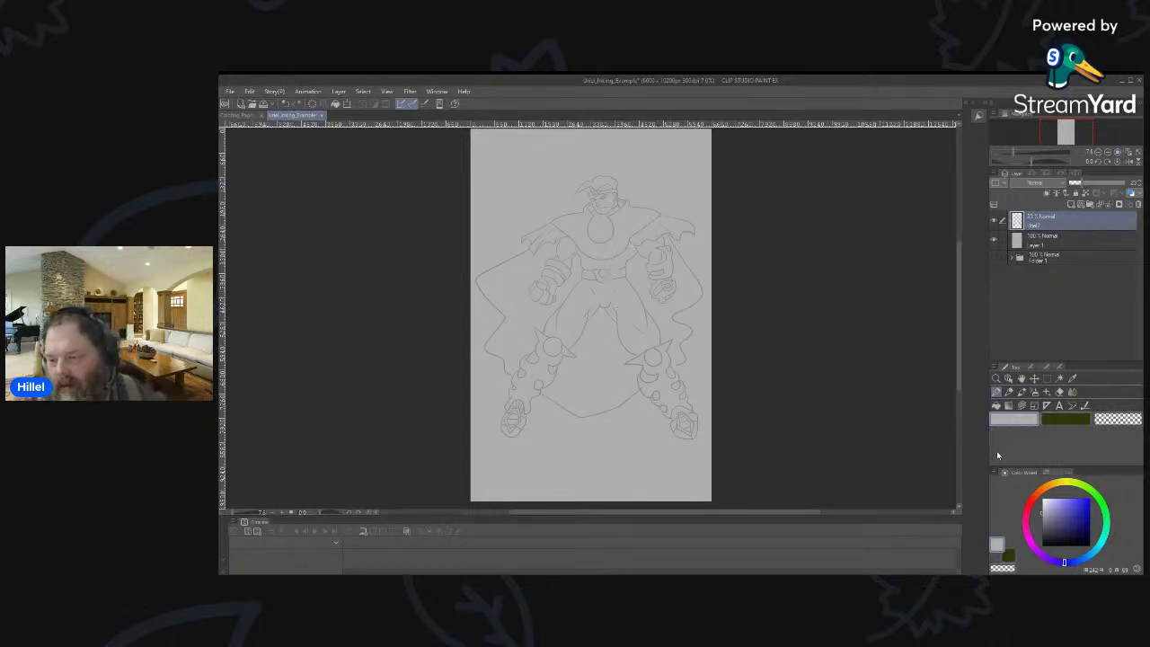
Set the drawing colour to black, and tint the line art layer blue at 41% opacity.
left_click_drag(1058, 528, 1042, 544)
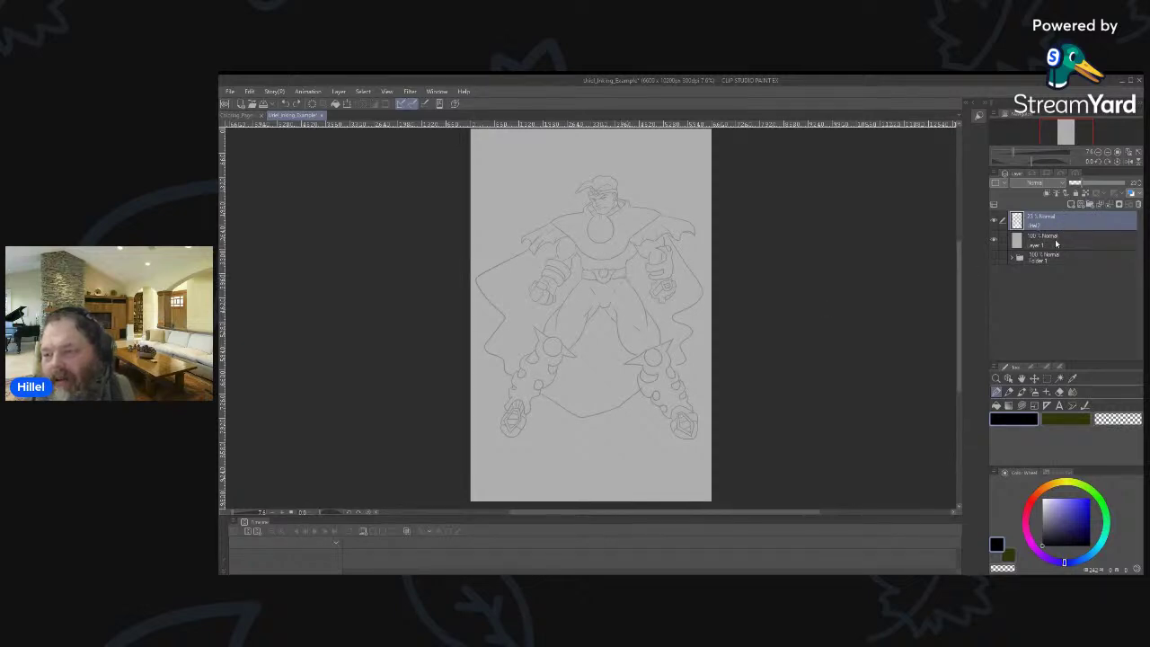
left_click(1132, 194)
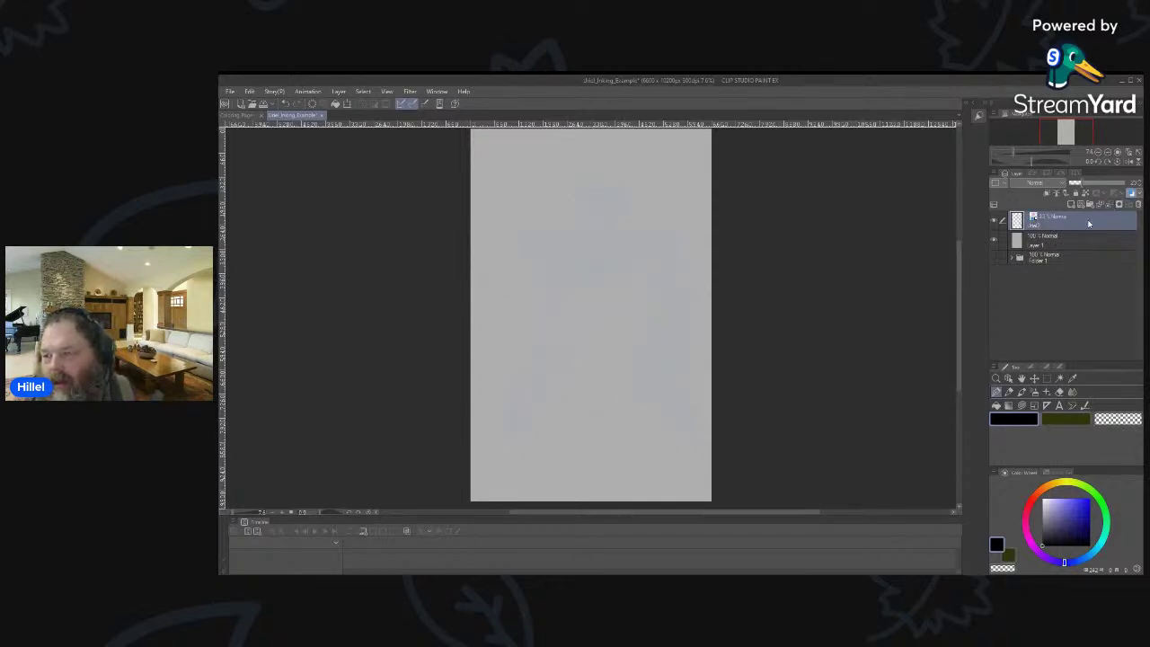
left_click_drag(1084, 183, 1134, 183)
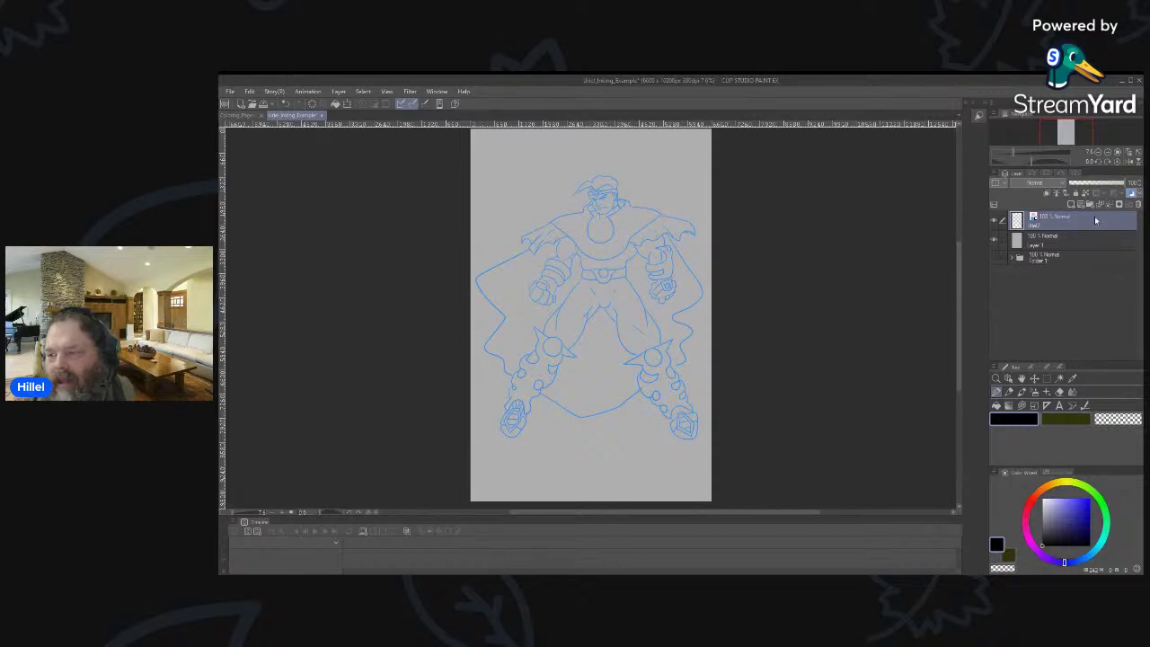
left_click_drag(1113, 185, 1096, 186)
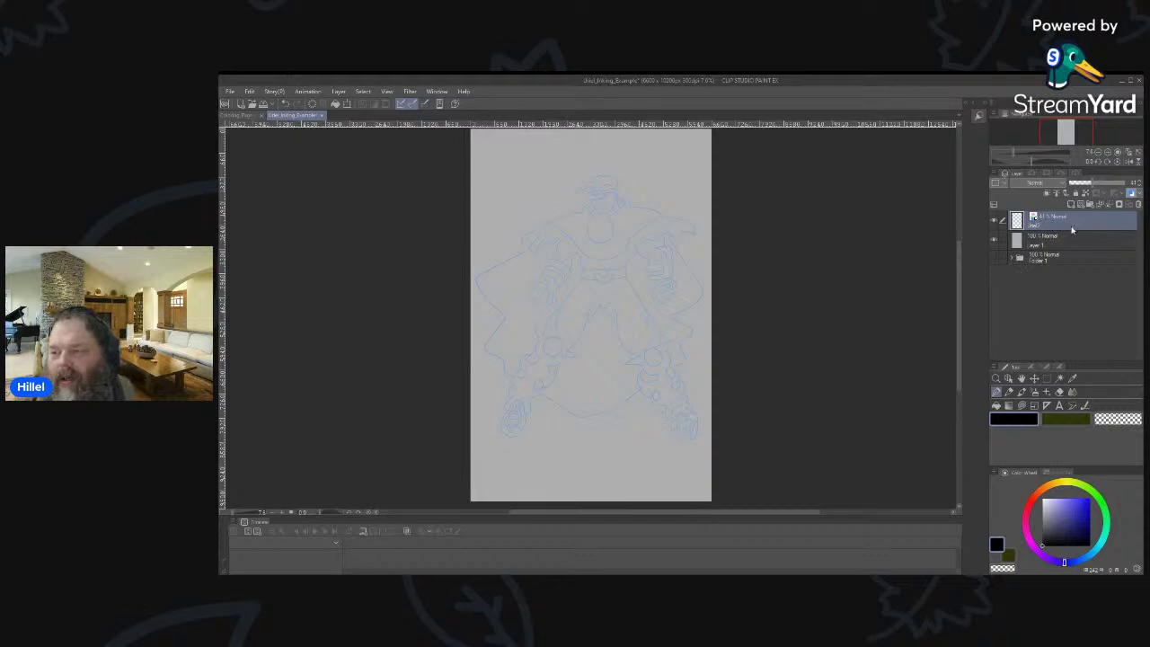
double_click(1071, 228)
left_click(1080, 221)
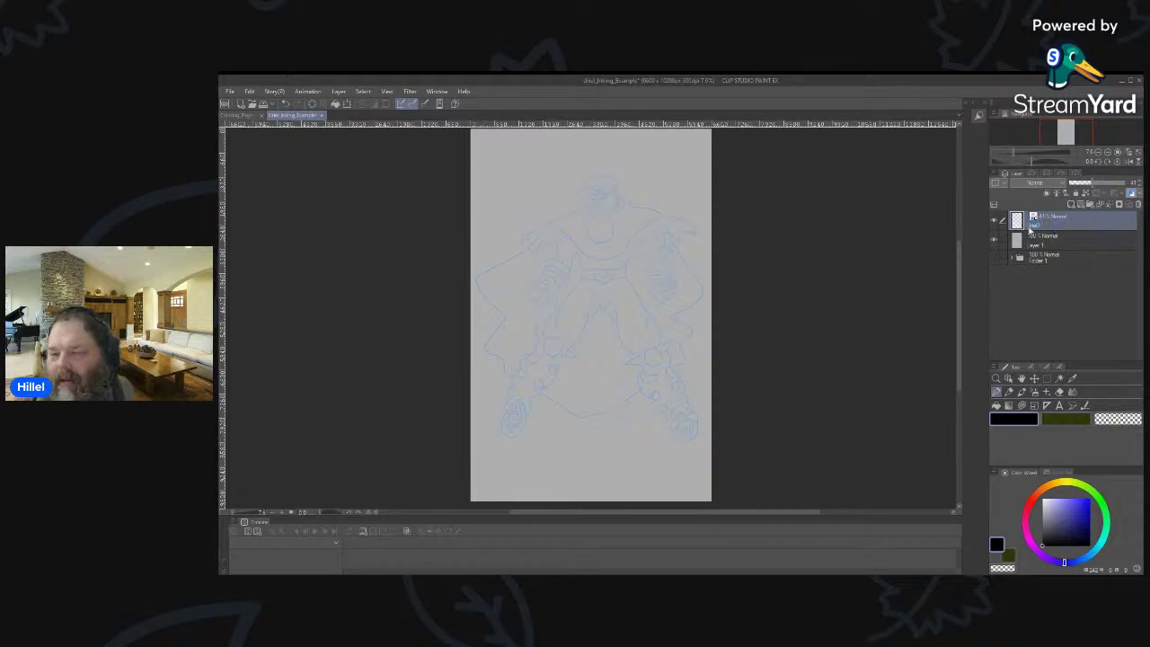
Draw a curved test stroke on a new raster layer and try to select it with the Object tool.
left_click(1072, 204)
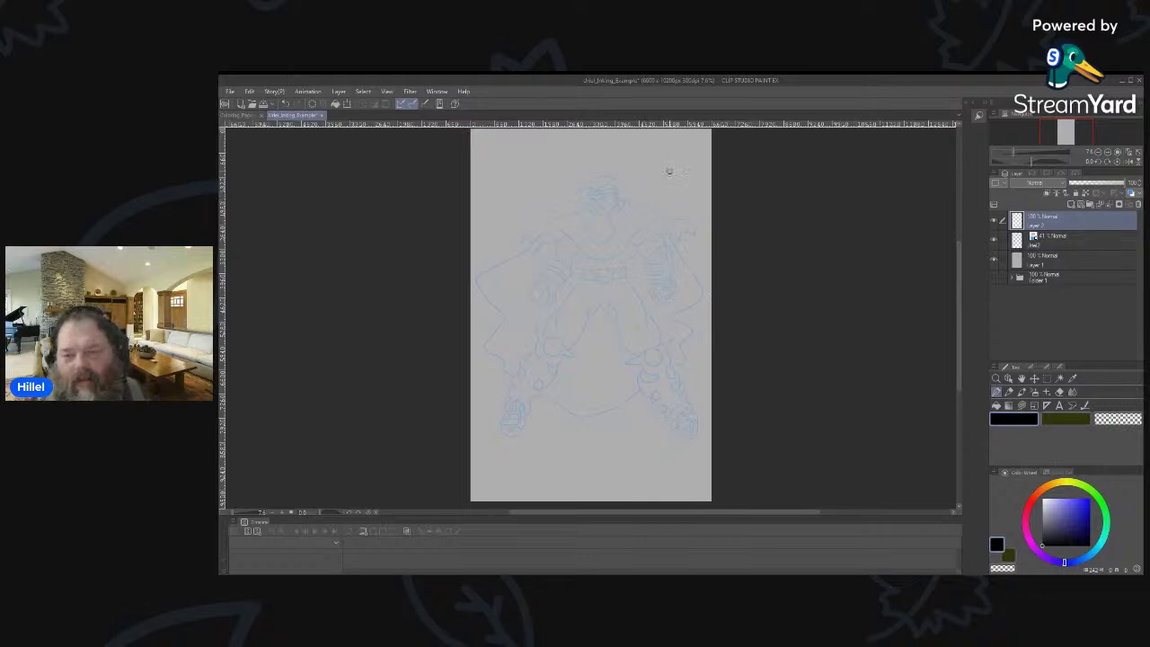
mouse_move(677, 161)
left_mouse_down()
mouse_move(609, 242)
mouse_move(599, 324)
left_mouse_up()
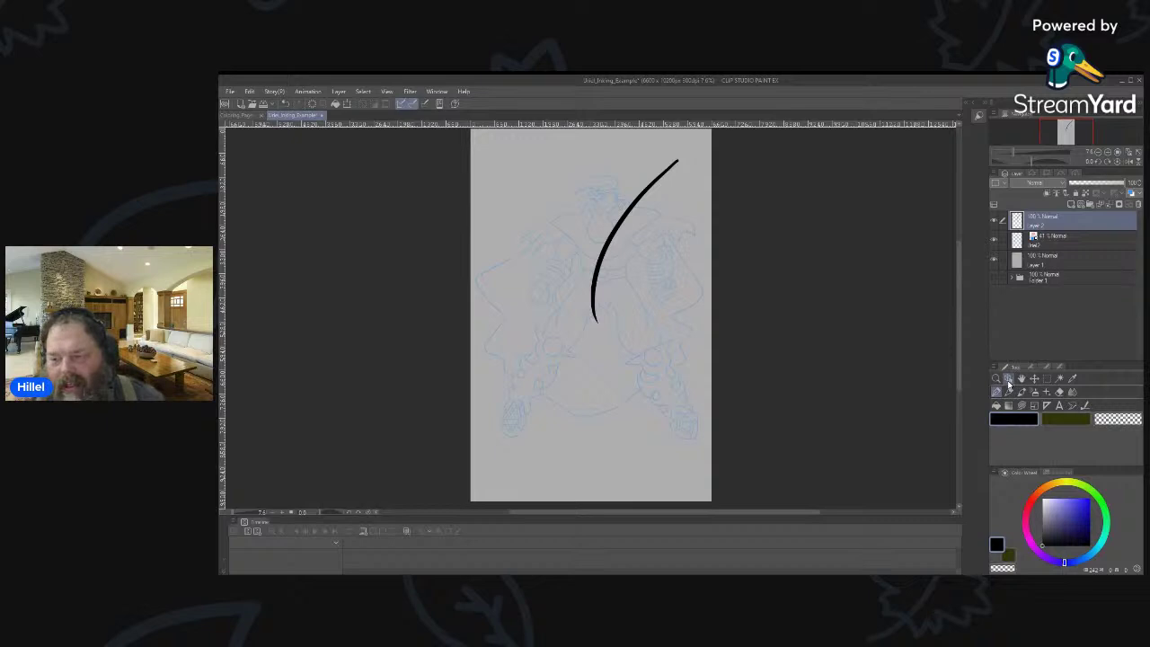
left_click(1008, 380)
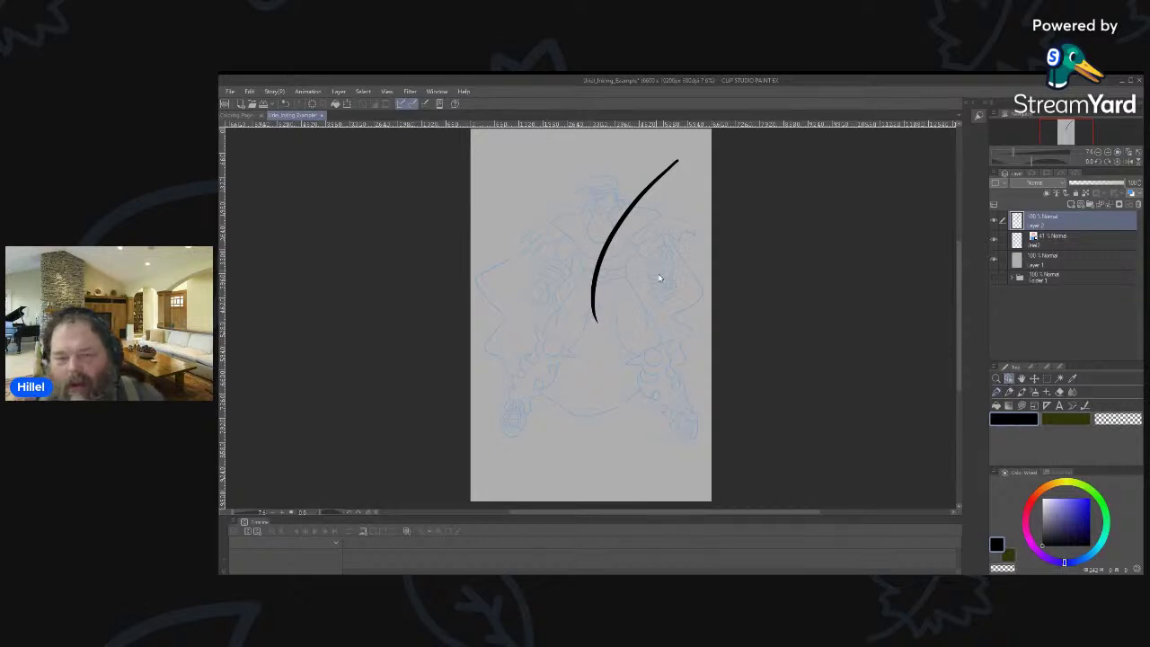
left_click(1047, 381)
key("h")
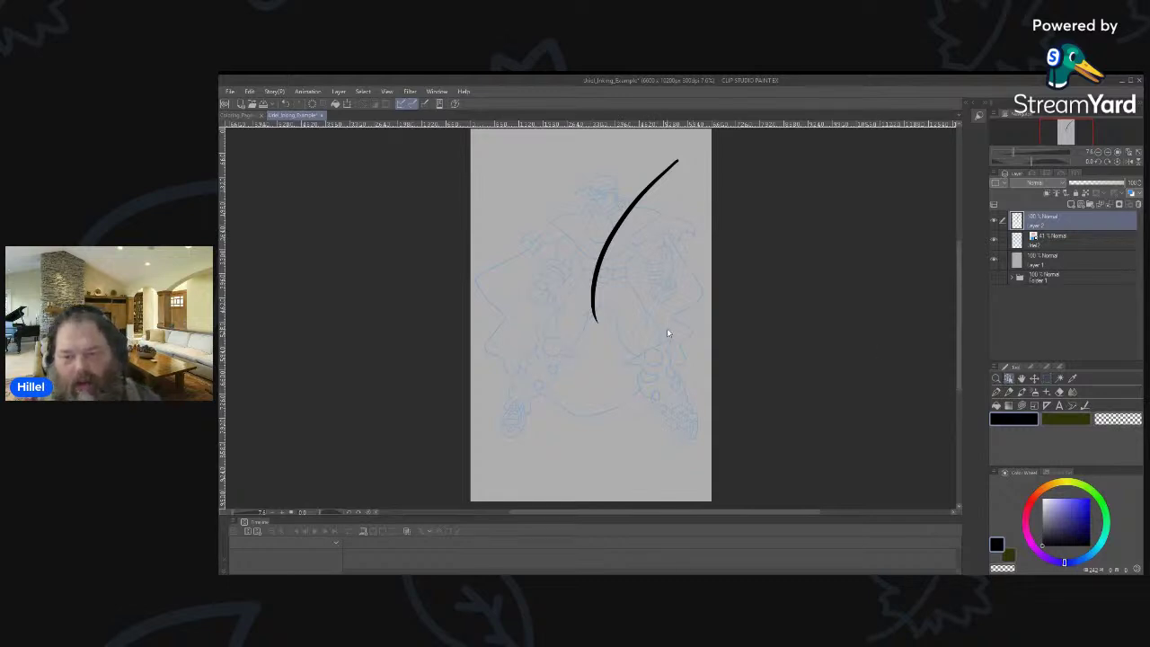
left_click(609, 240)
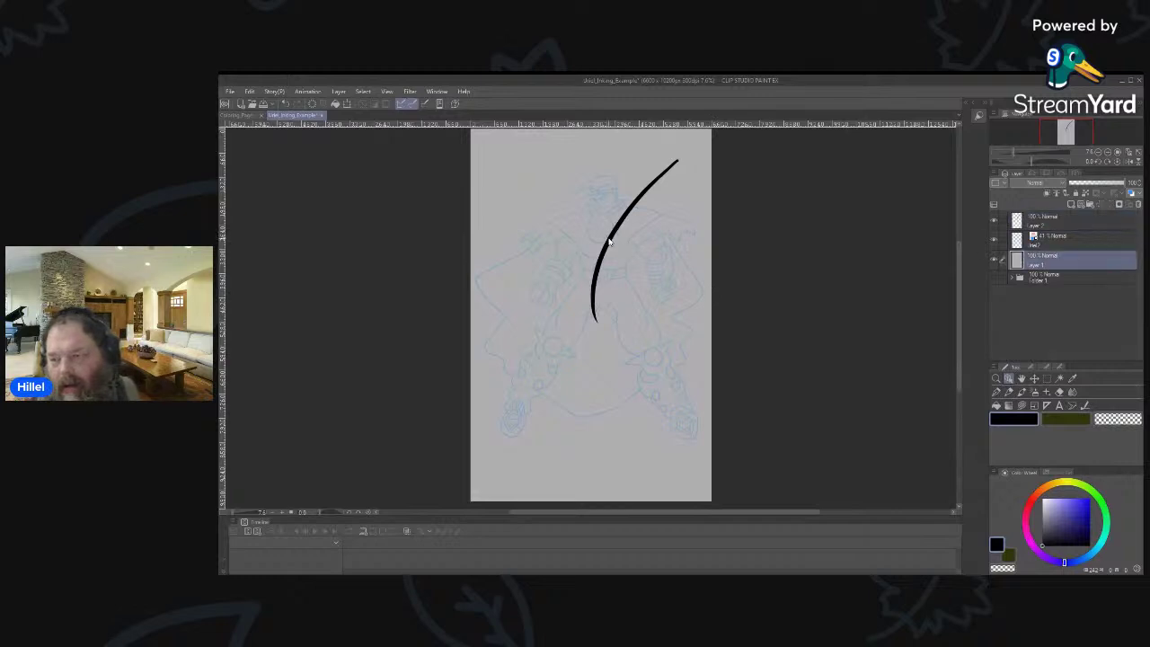
left_click(1052, 240)
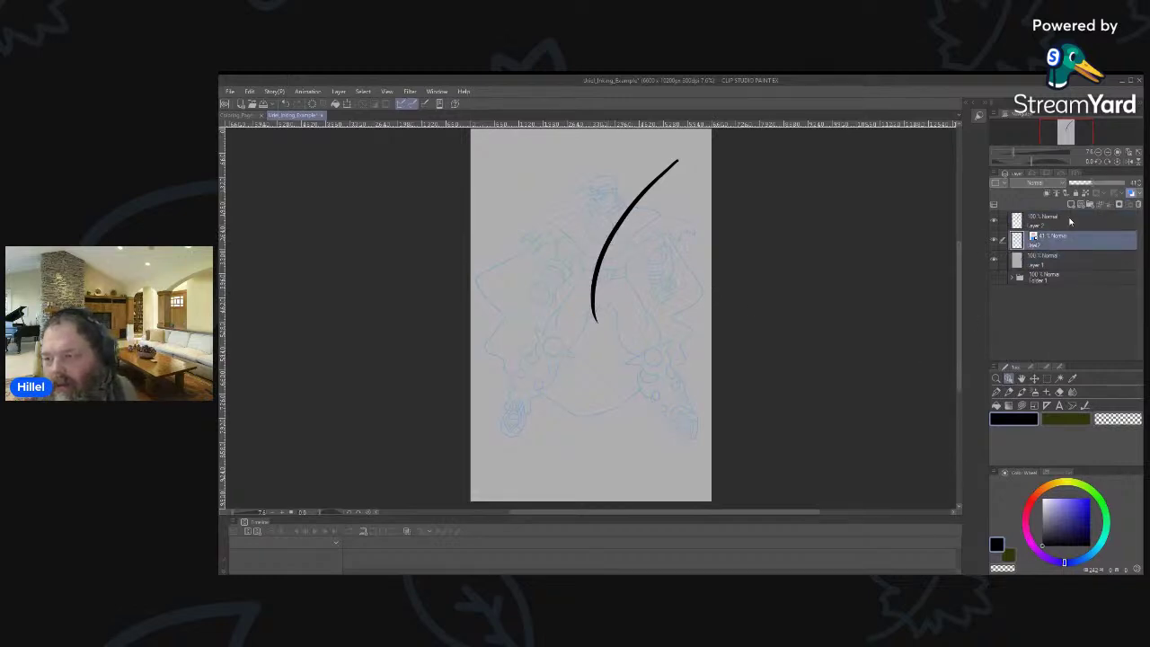
left_click(1070, 223)
Undo the test stroke and the added raster layer.
key("ctrl+z")
key("ctrl+z")
key("ctrl+z")
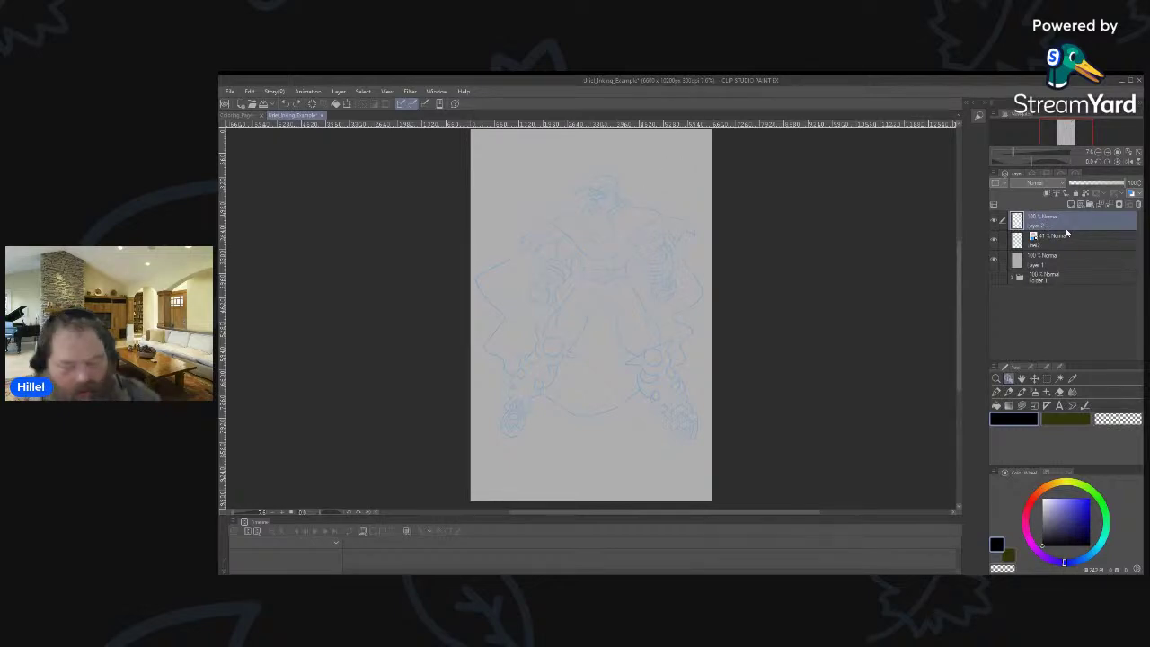
key("ctrl+z")
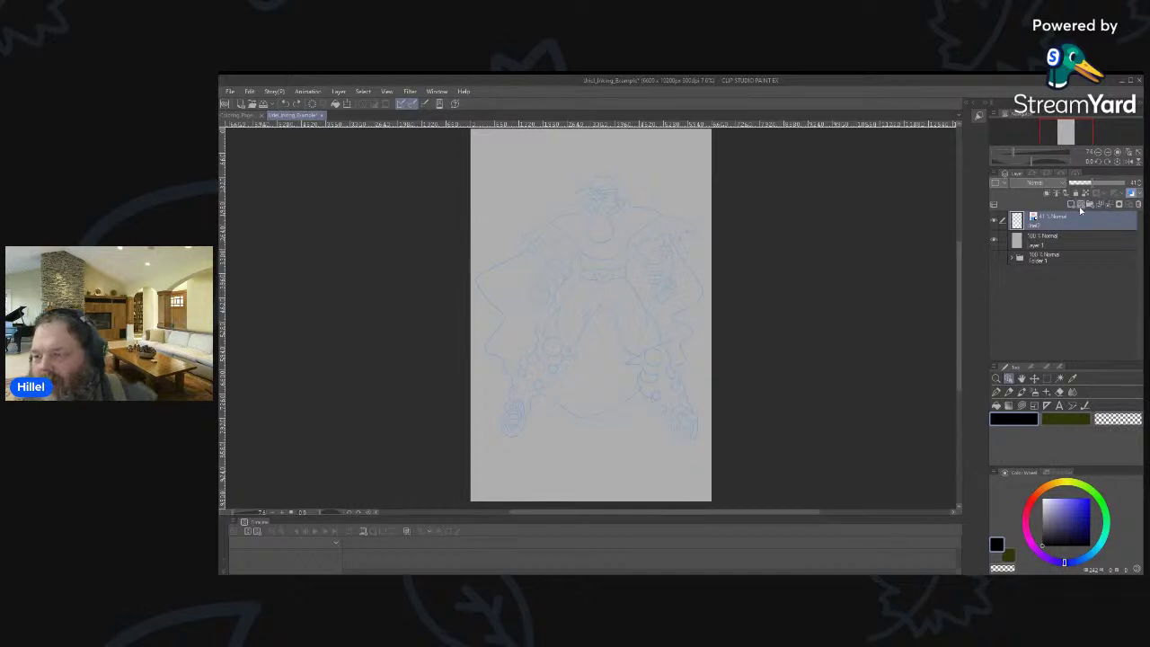
Add a vector layer above the line art and draw a long curved test stroke across the figure with the pen.
left_click(1080, 207)
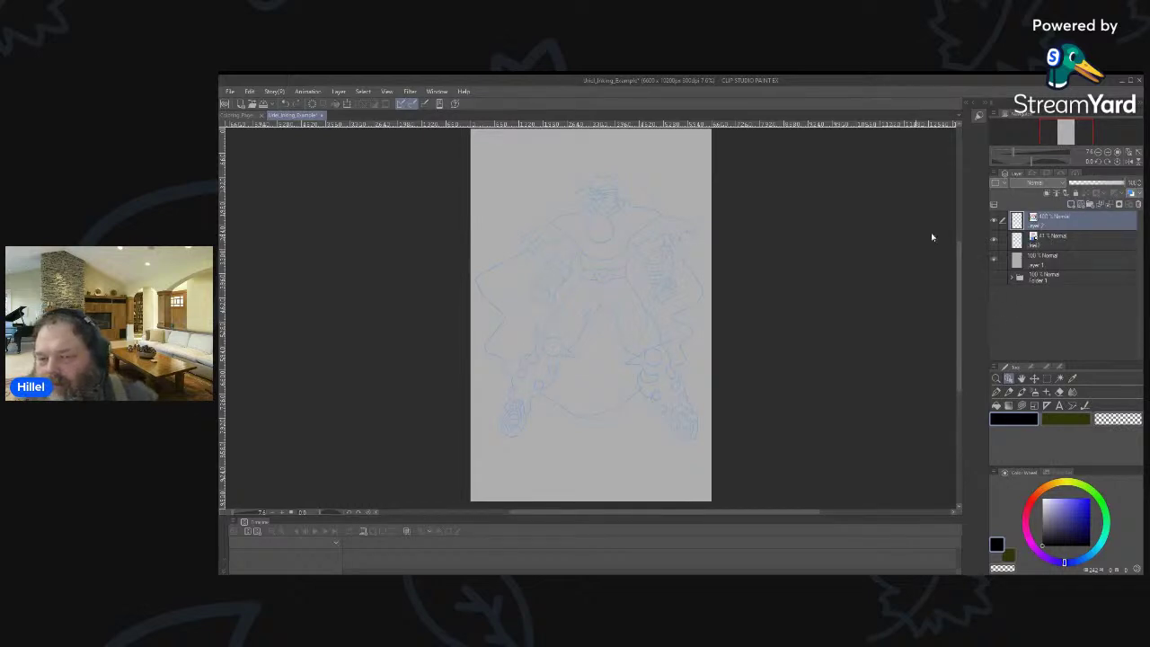
key("p")
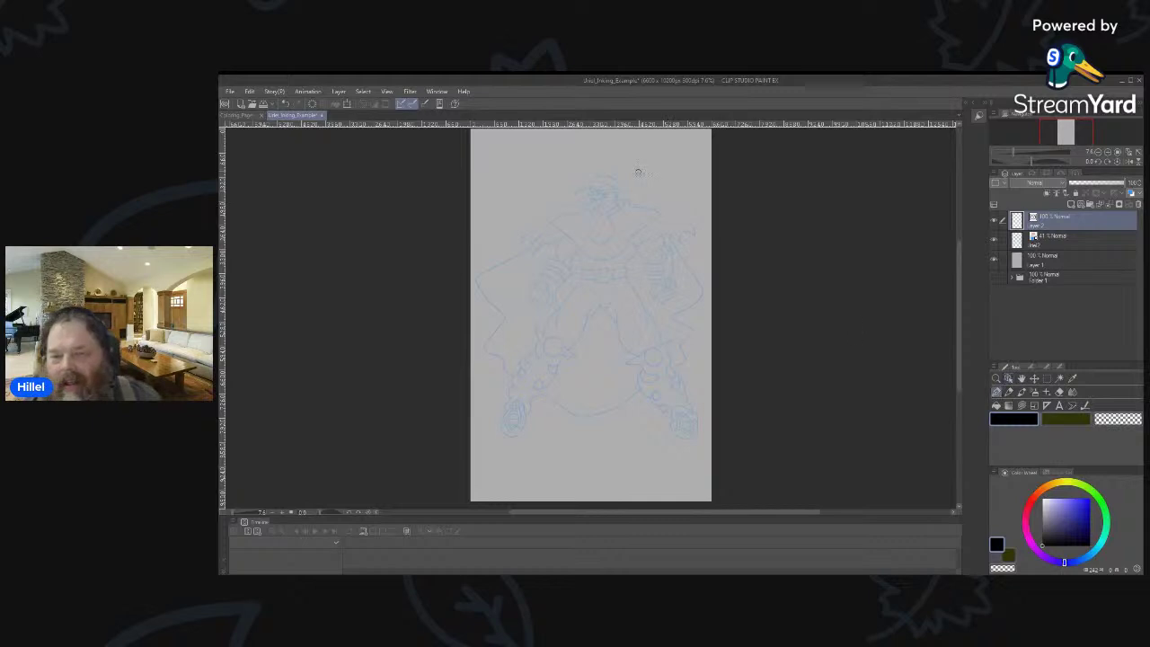
left_click_drag(663, 159, 554, 416)
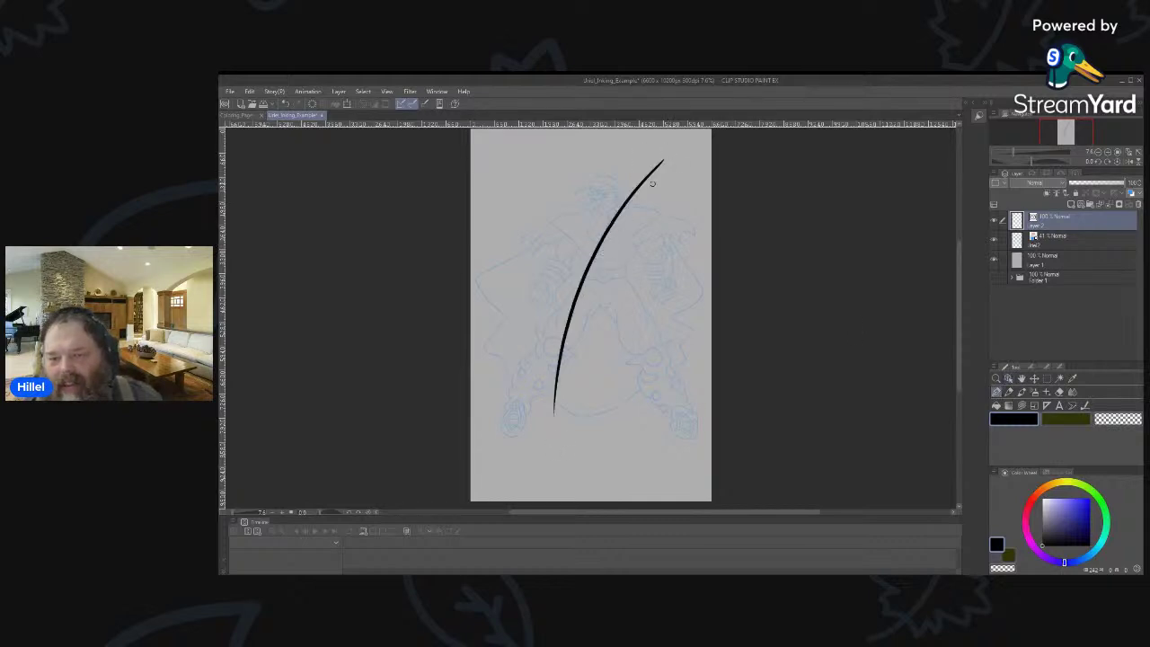
key("ctrl+z")
mouse_move(660, 162)
left_mouse_down()
mouse_move(593, 255)
mouse_move(582, 363)
left_mouse_up()
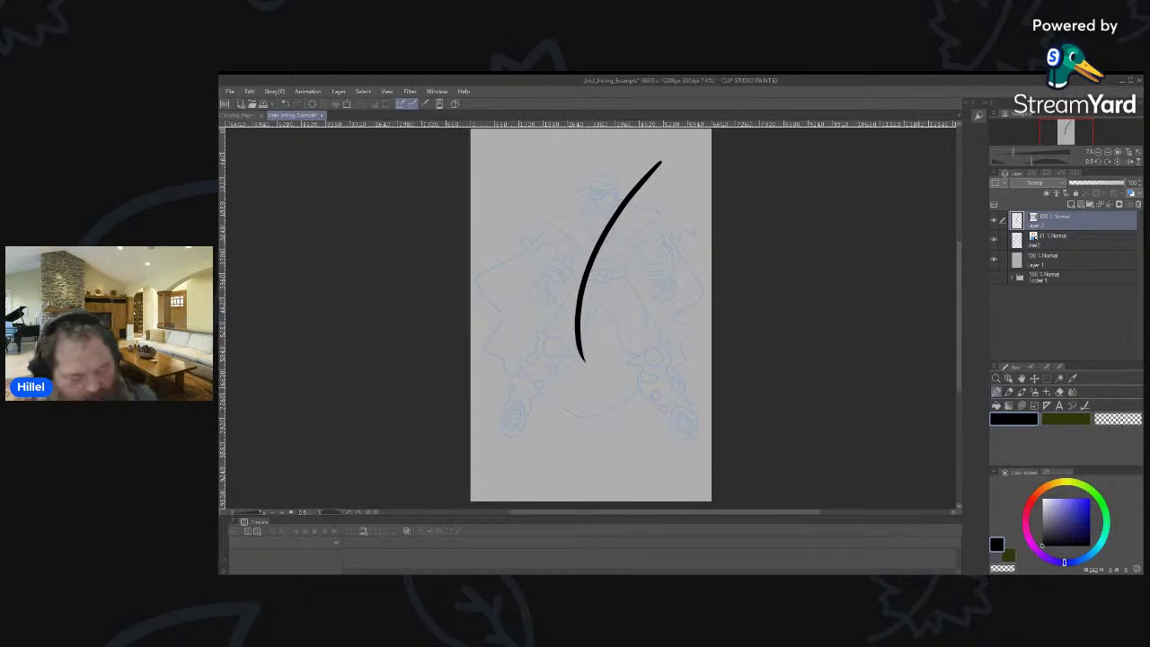
Try reshaping the test curve by moving its middle control points to either side, undoing each change and the stroke itself.
key("o")
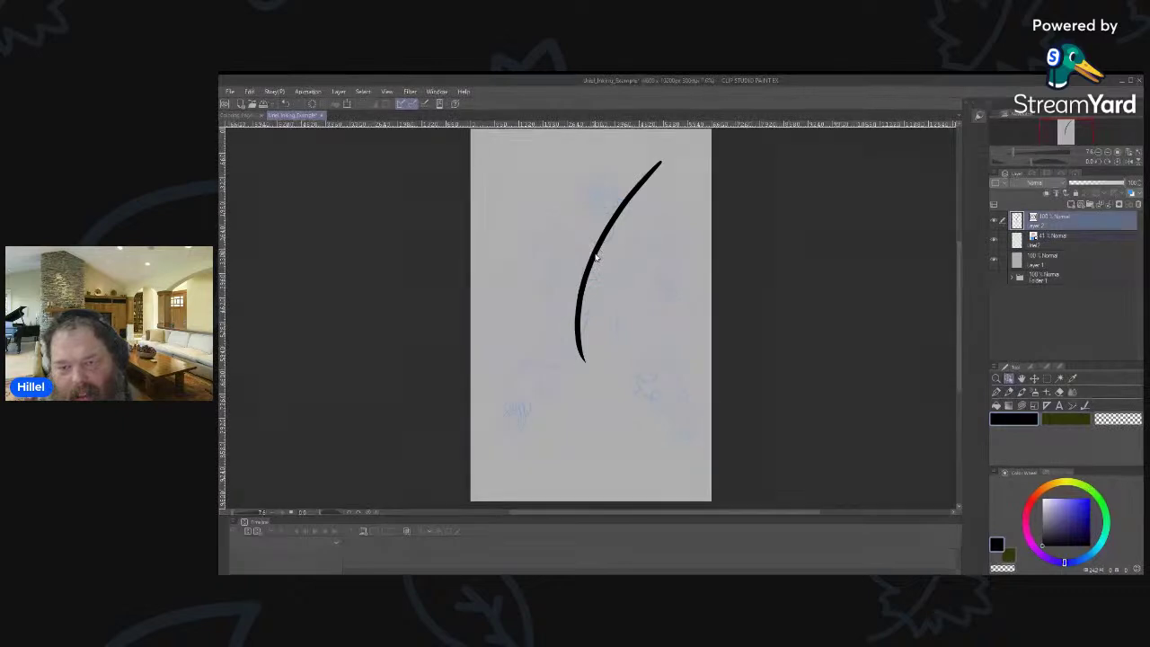
left_click(595, 257)
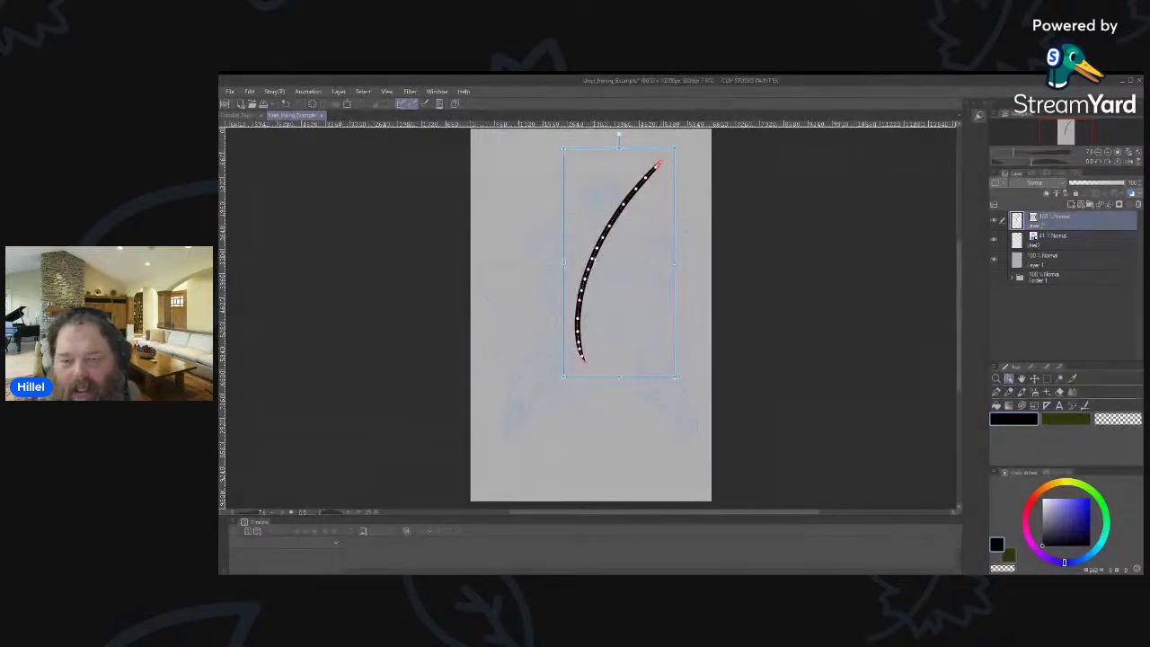
left_click_drag(593, 255, 559, 238)
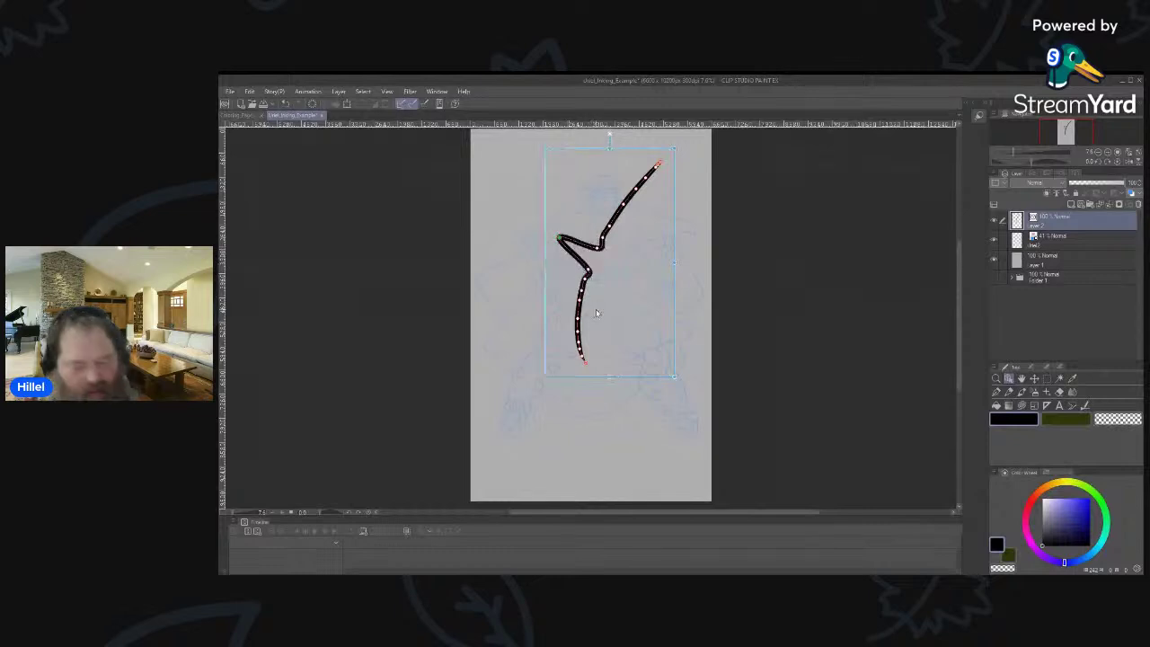
key("ctrl+z")
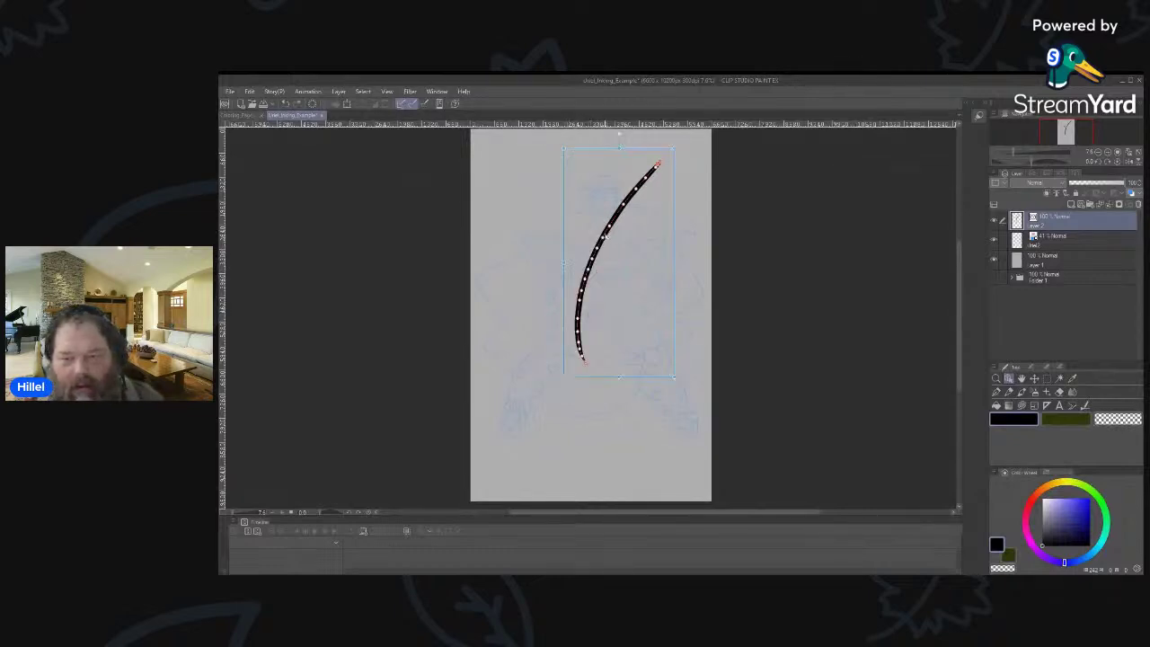
left_click_drag(609, 231, 640, 238)
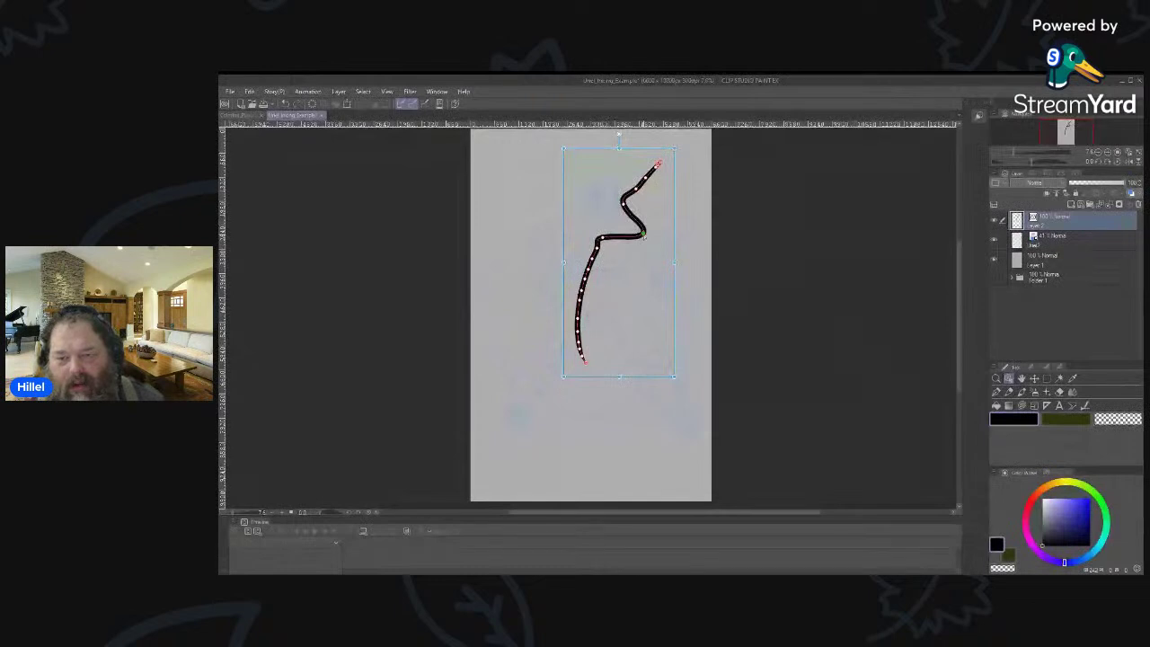
key("ctrl+z")
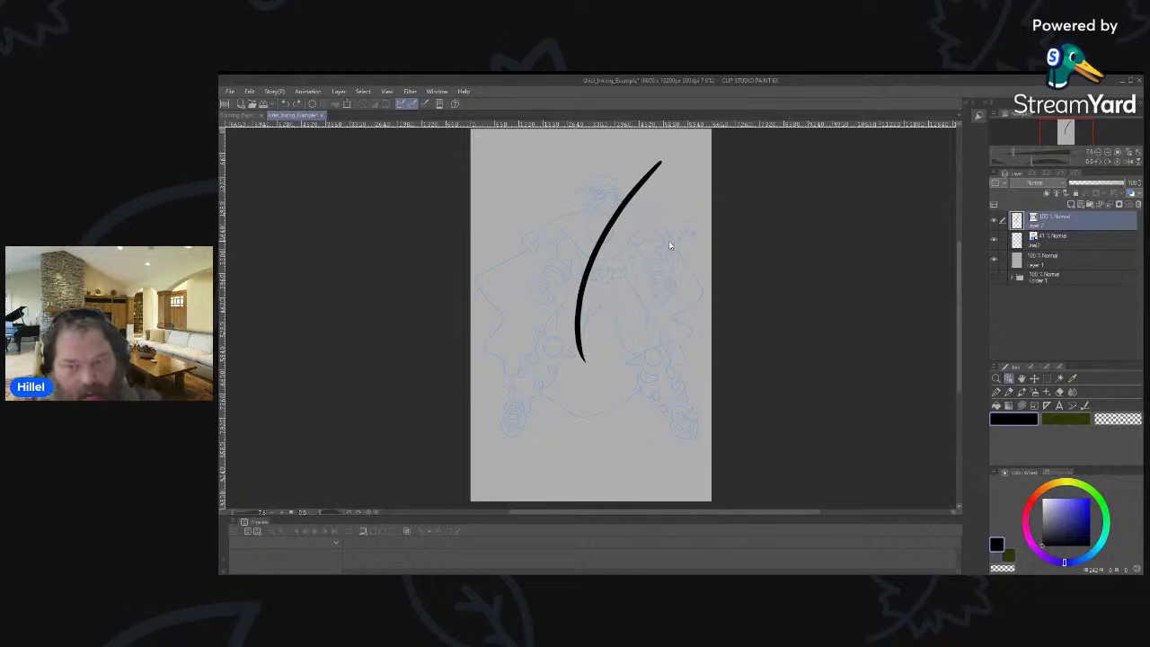
key("ctrl+z")
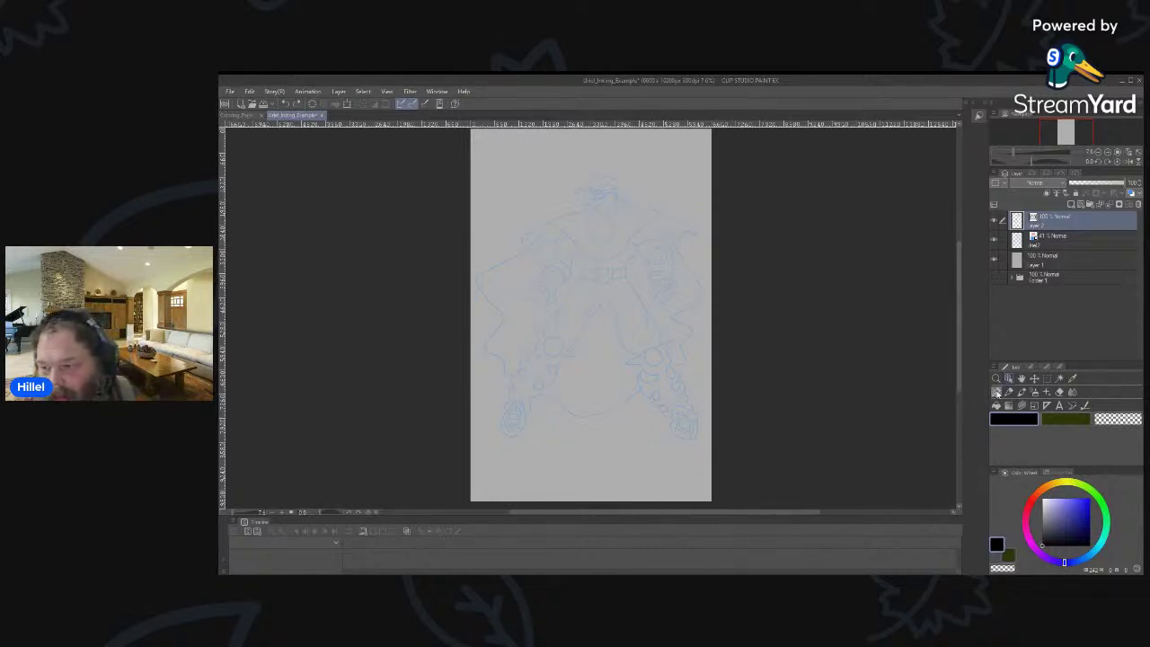
left_click(997, 393)
left_click_drag(629, 206, 700, 235)
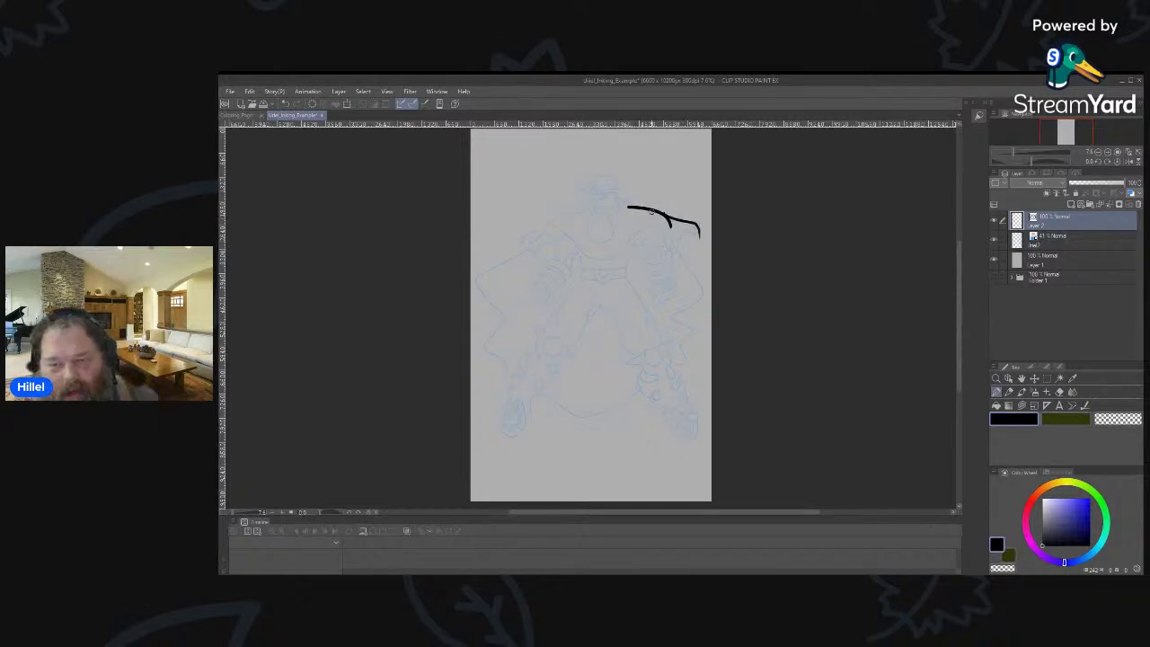
key("ctrl+z")
key("ctrl+z")
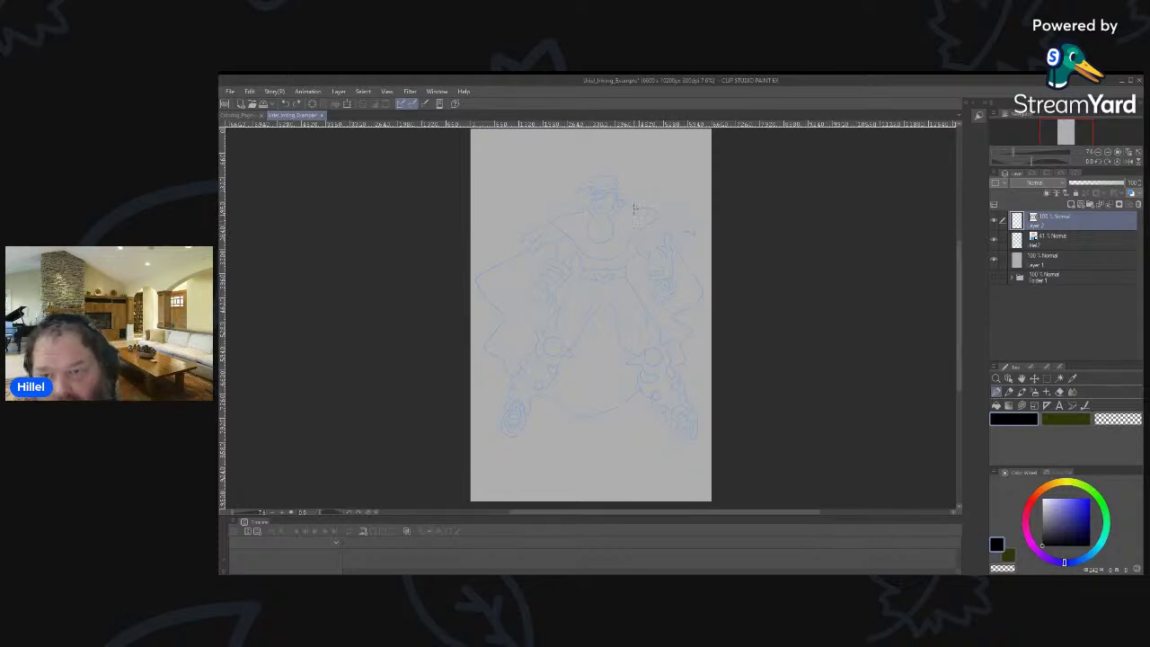
Draw a thin curve from the neck over the shoulder and move its control points along the cape's edge down to the chest.
left_click_drag(629, 206, 672, 253)
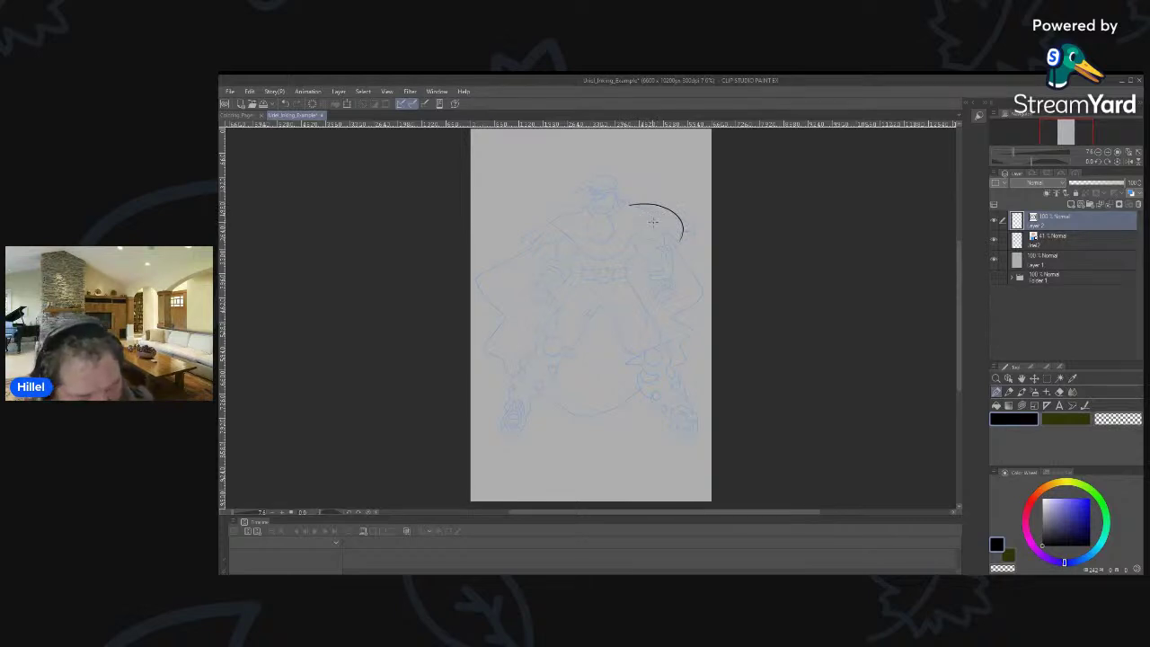
key("o")
left_click(653, 213)
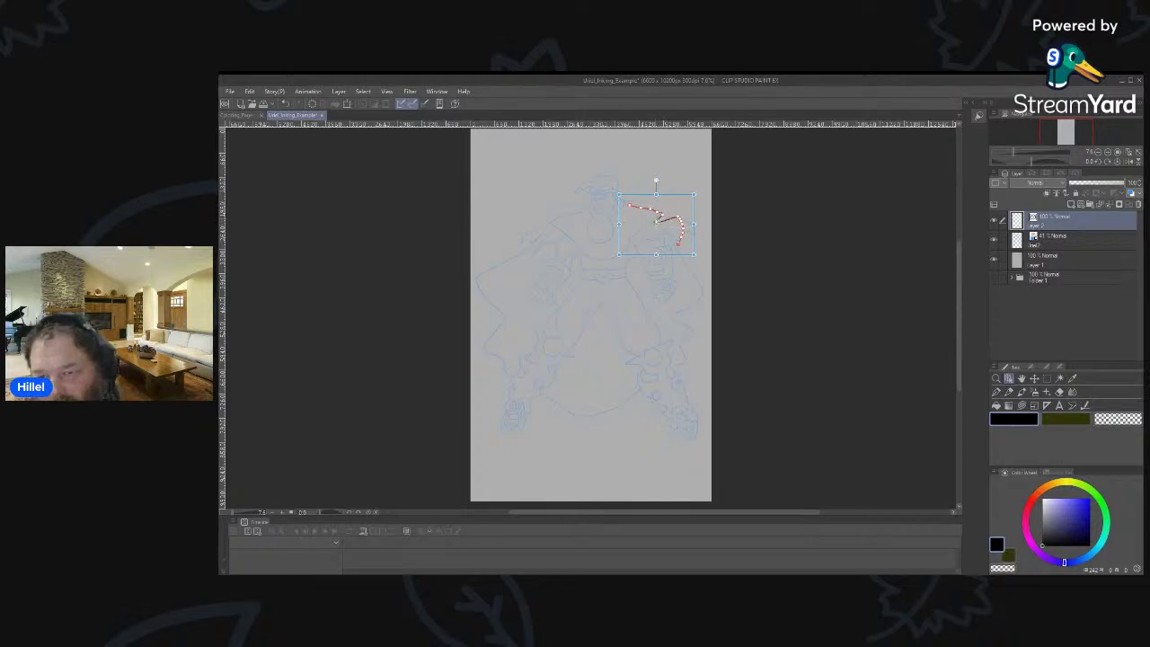
left_click_drag(678, 217, 614, 259)
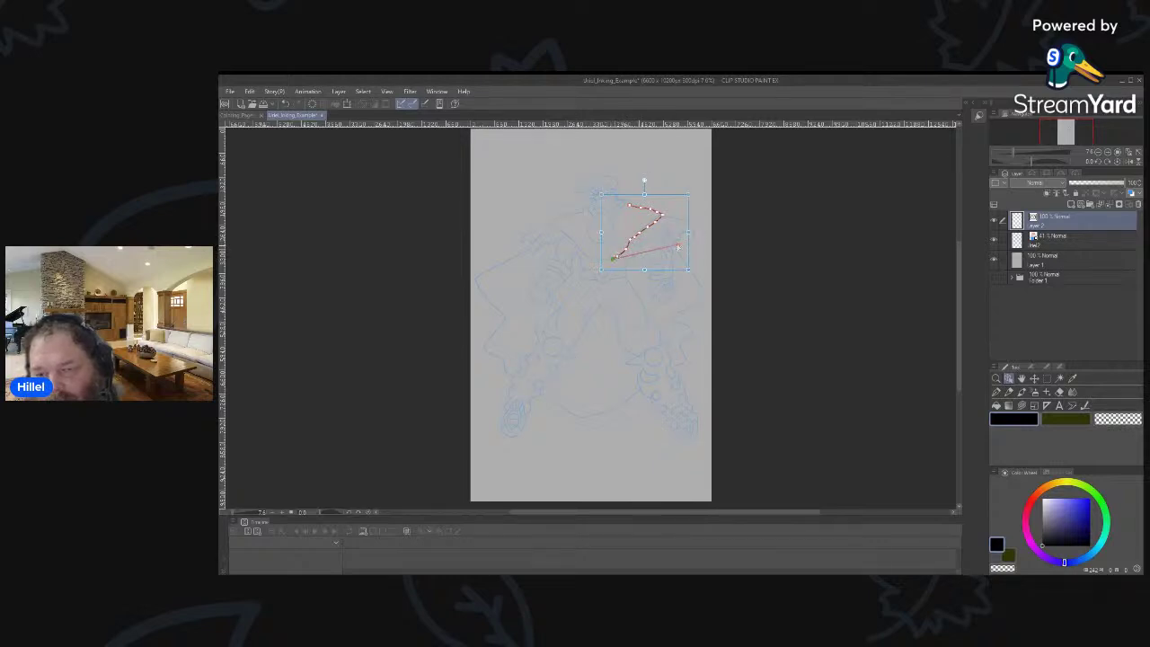
left_click_drag(679, 244, 608, 261)
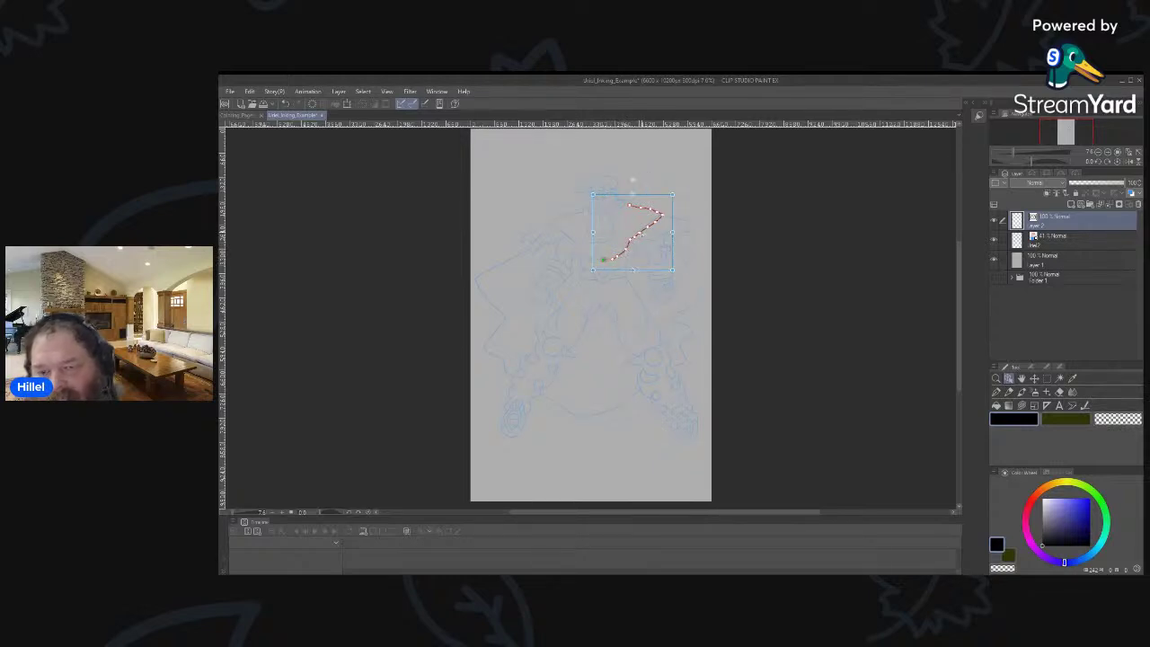
left_click(812, 305)
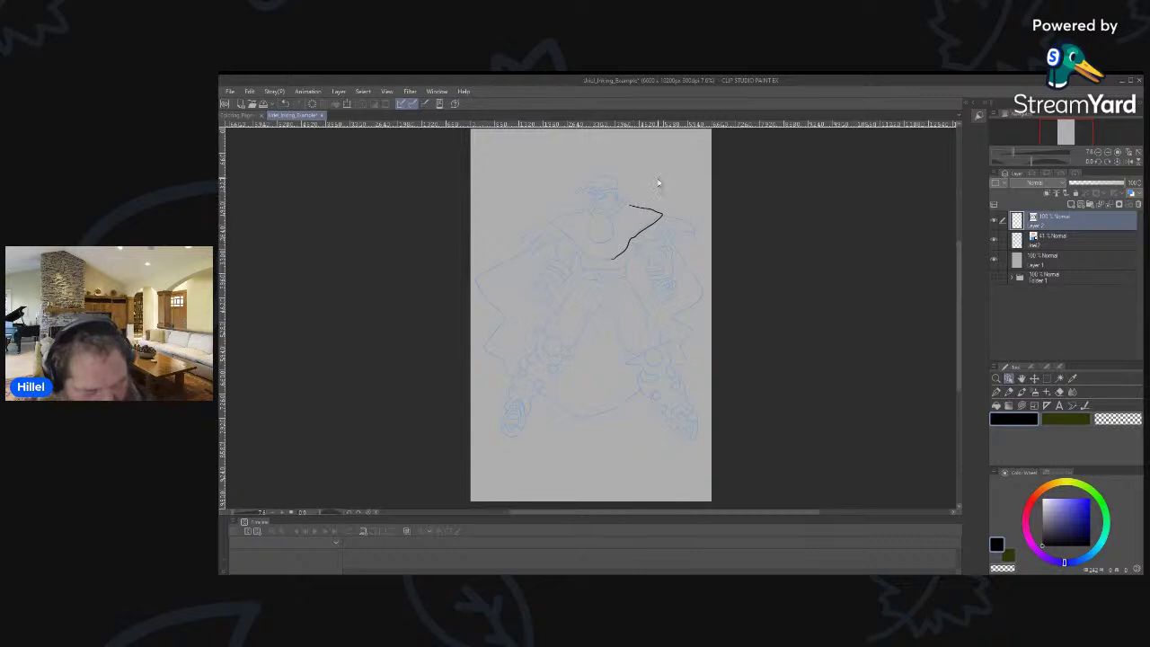
Select the inked shoulder curve and move its control points onto the blue cape edge from the neck to the chest.
key("ctrl+space")
left_click_drag(634, 222, 680, 309)
key("o")
left_click(654, 313)
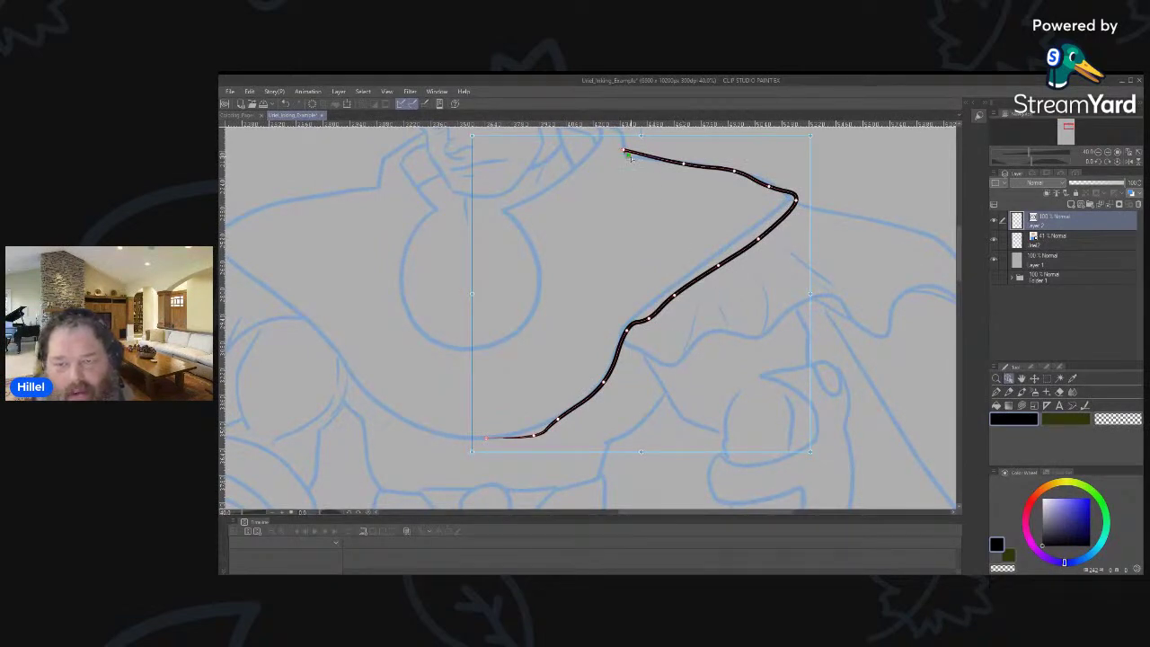
left_click_drag(625, 151, 645, 160)
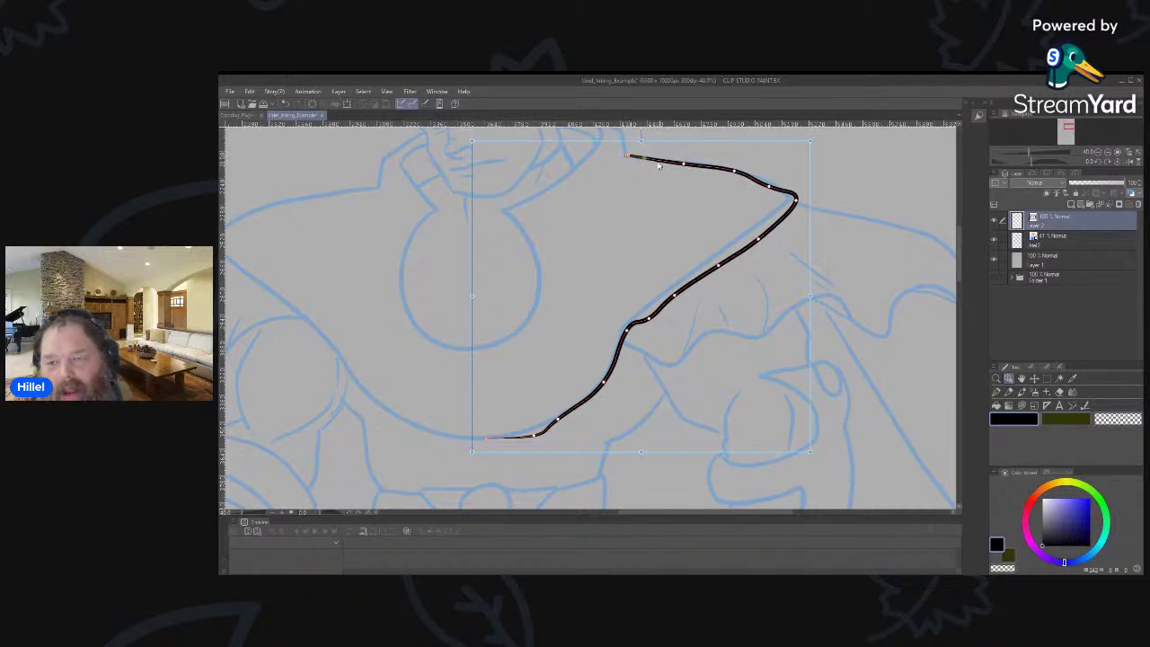
left_click_drag(770, 187, 790, 199)
left_click_drag(758, 240, 752, 231)
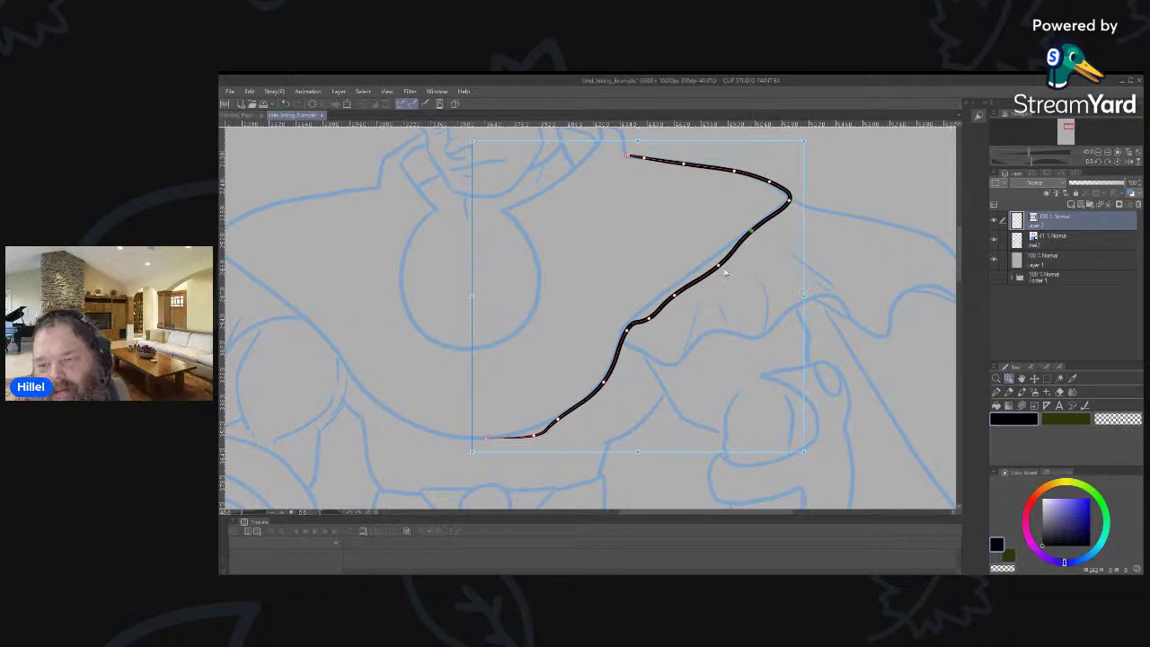
left_click_drag(718, 266, 713, 259)
mouse_move(675, 296)
left_mouse_down()
mouse_move(669, 287)
mouse_move(624, 331)
left_mouse_up()
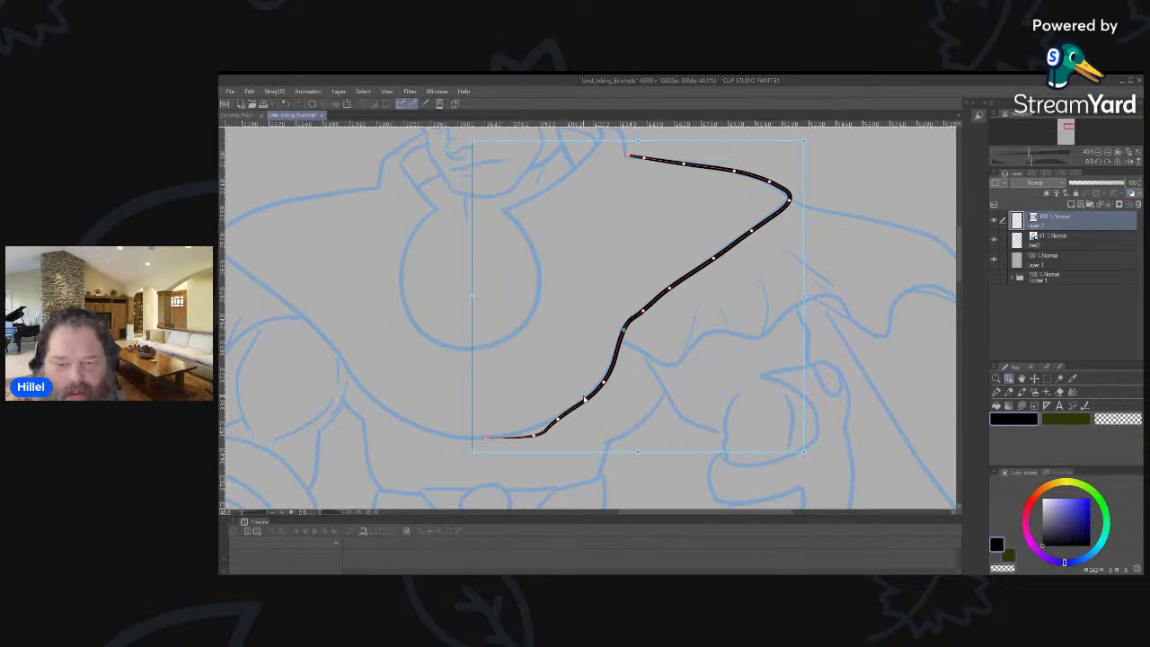
mouse_move(534, 435)
left_mouse_down()
mouse_move(560, 417)
mouse_move(510, 438)
left_mouse_up()
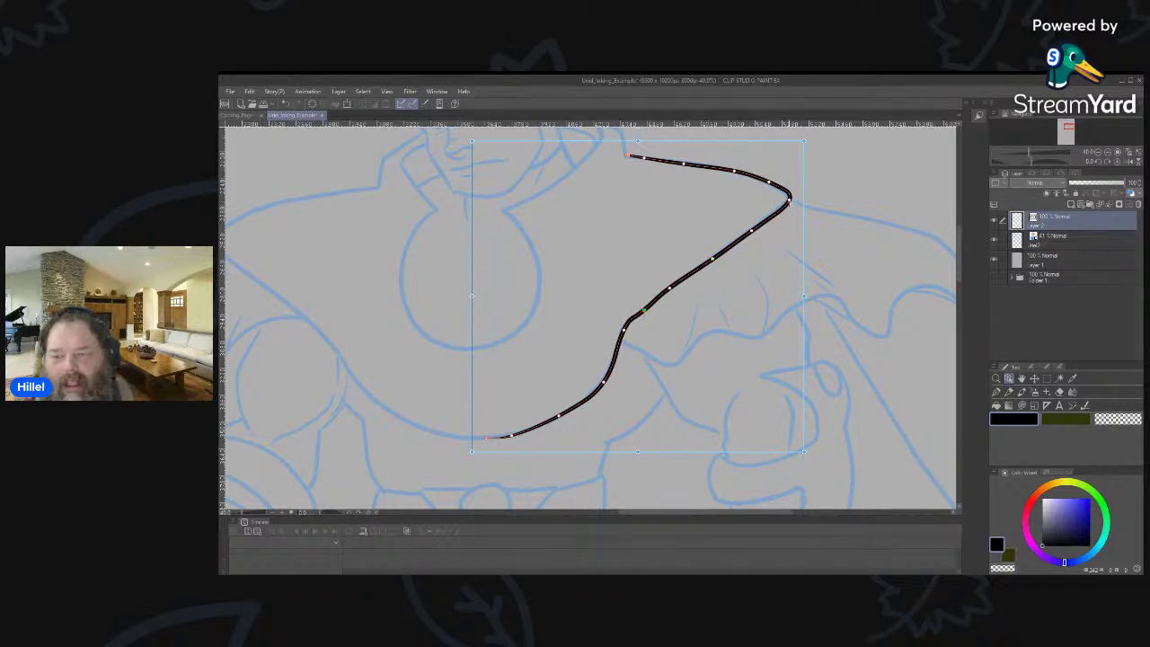
Try adding a control point to the curve just below the shoulder tip and undo it.
right_click(791, 203)
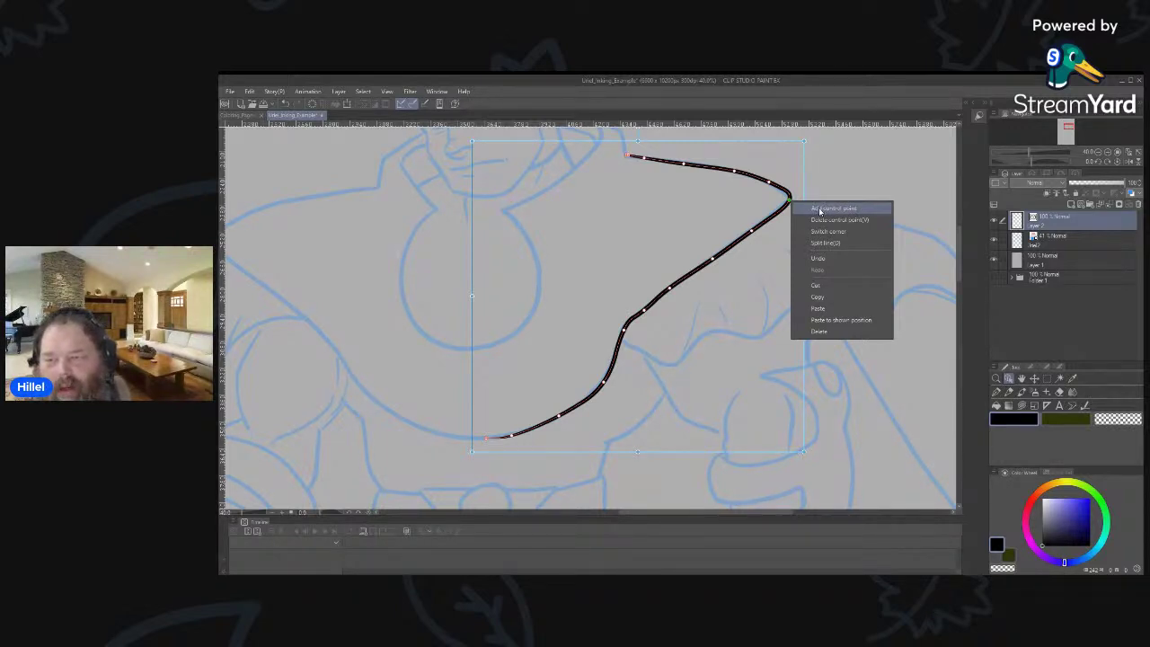
left_click(901, 178)
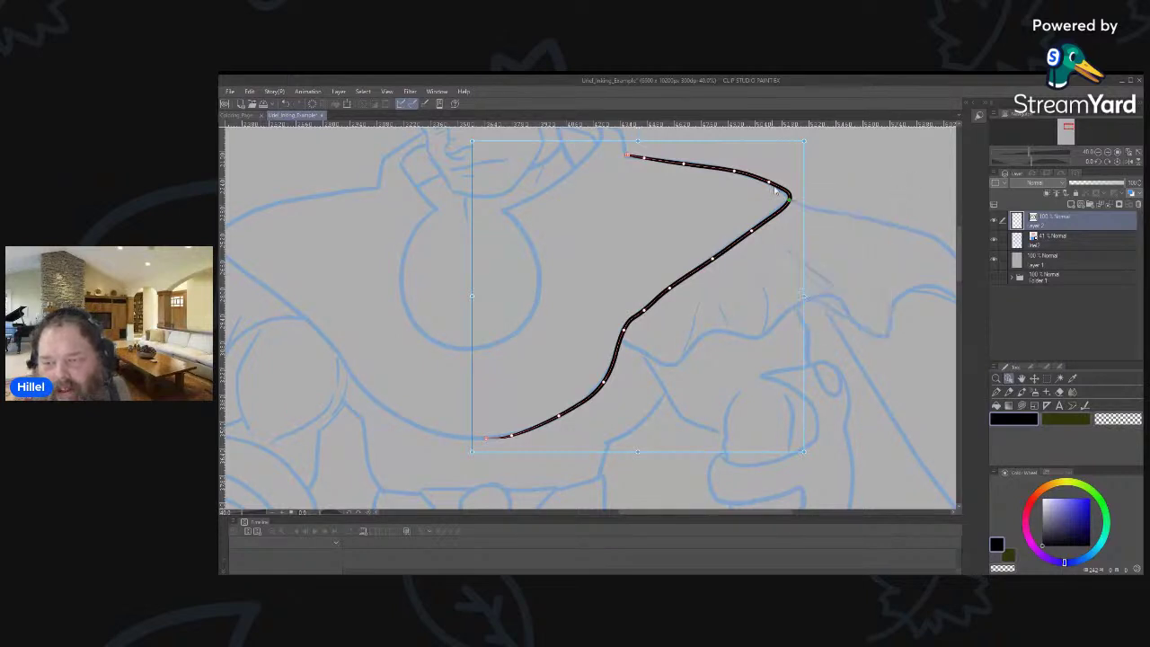
right_click(781, 212)
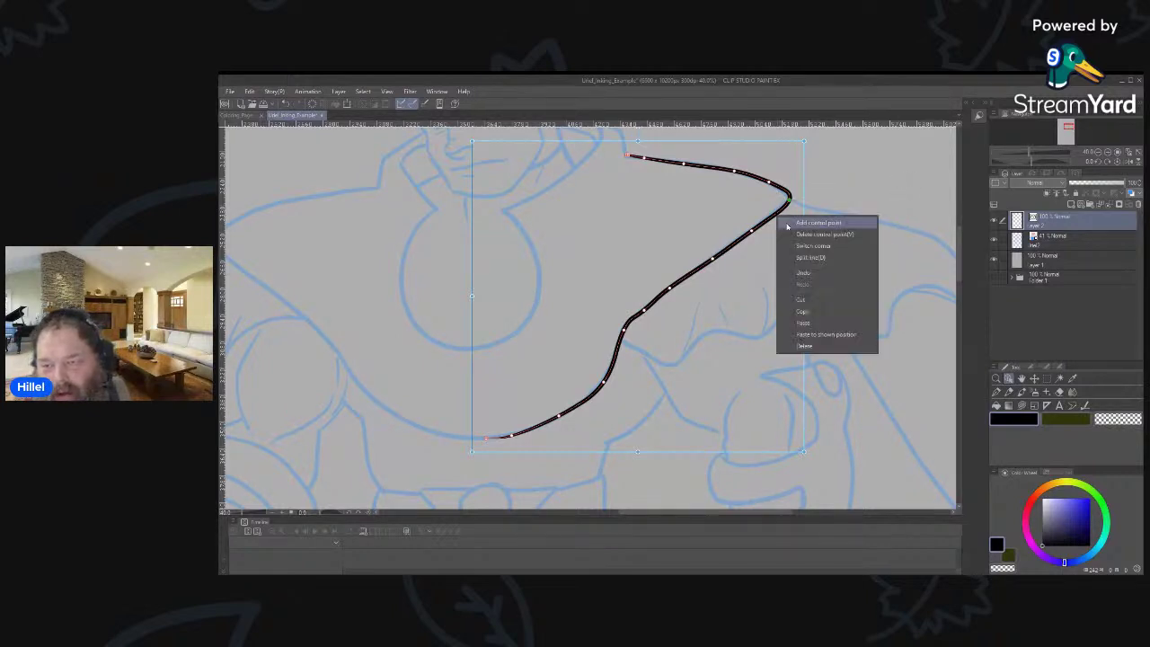
left_click(788, 225)
key("ctrl+z")
left_click(790, 202)
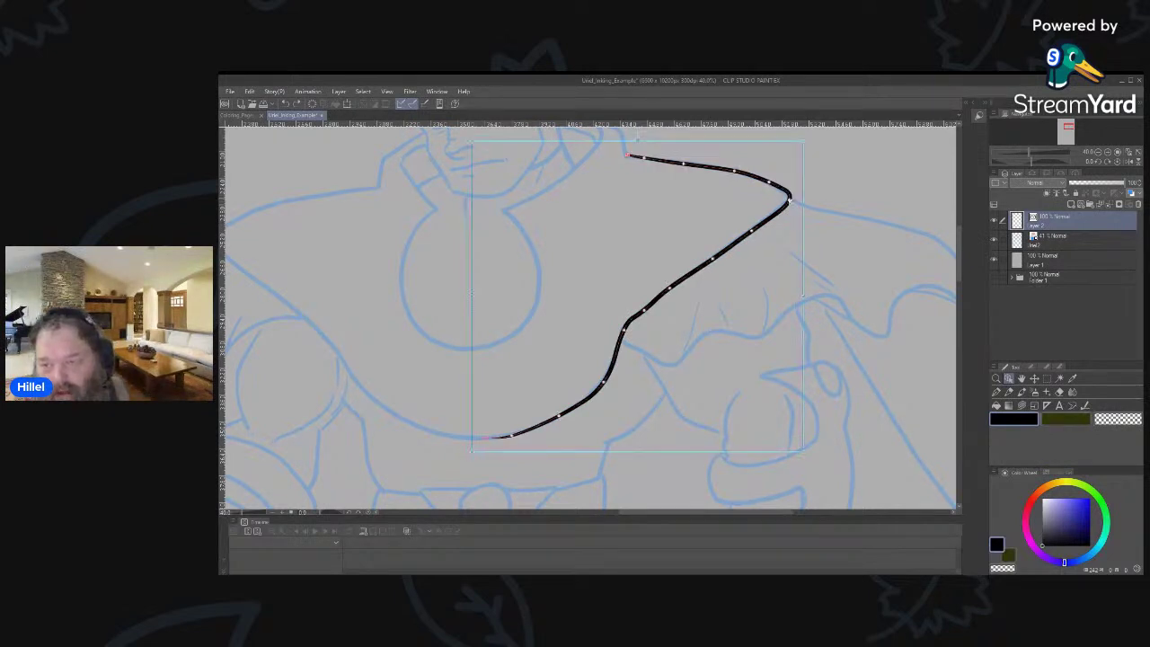
right_click(752, 231)
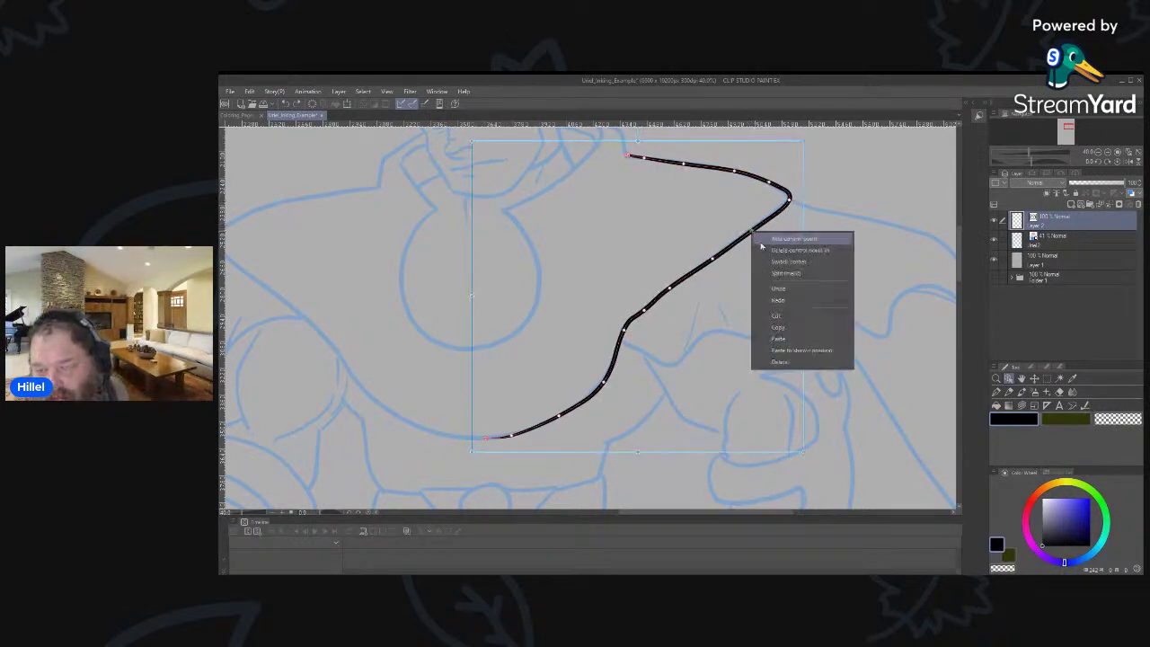
left_click(764, 251)
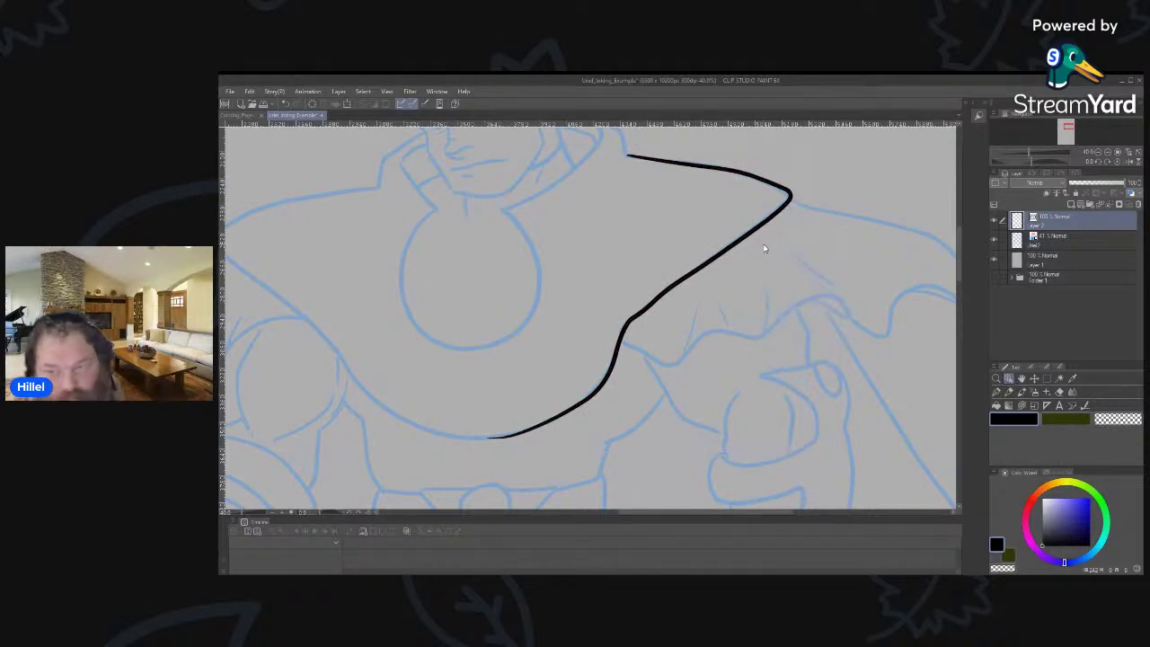
left_click(774, 221)
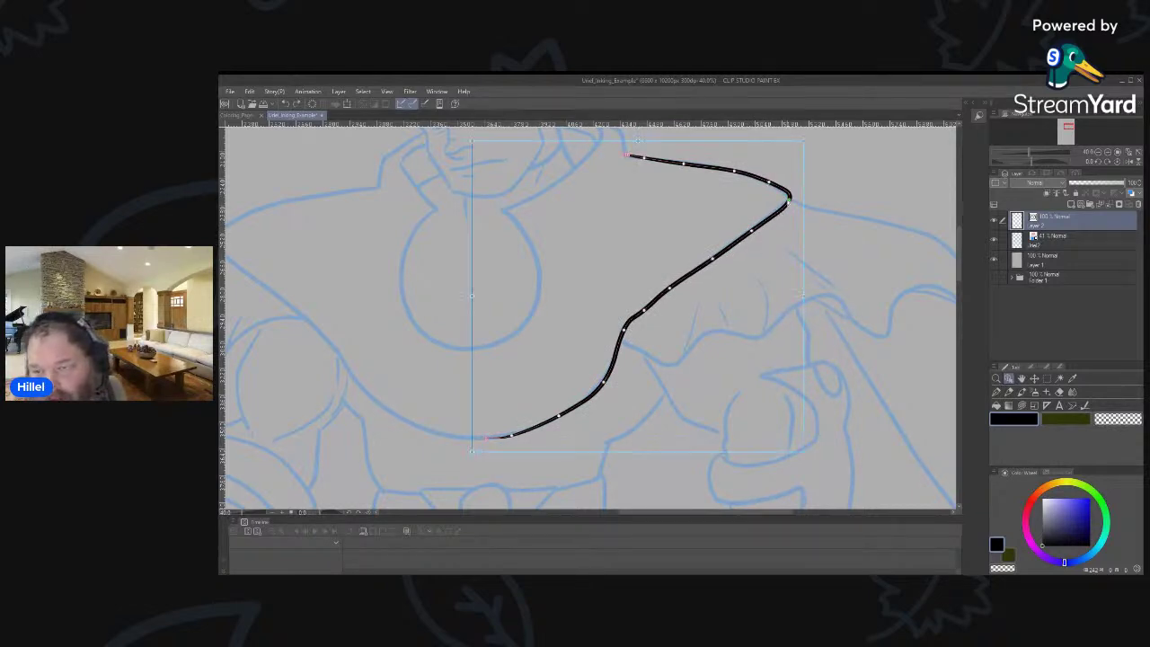
Try switching the control points at the shoulder tip and at the notch above the chest to corners.
right_click(789, 203)
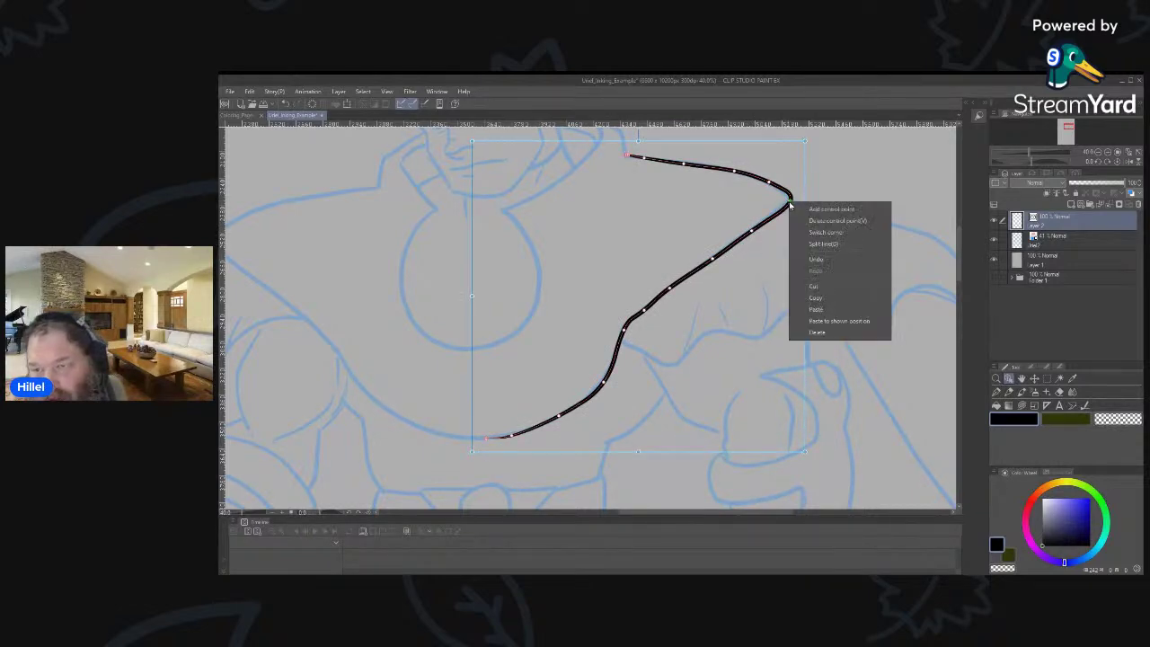
left_click(826, 233)
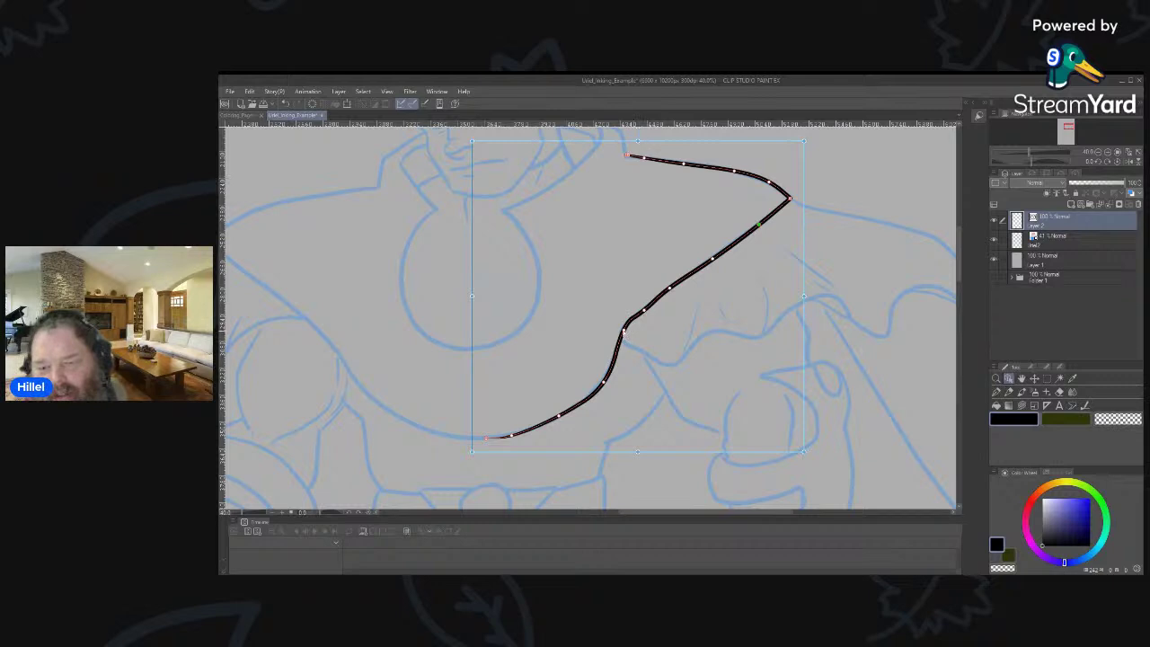
right_click(626, 335)
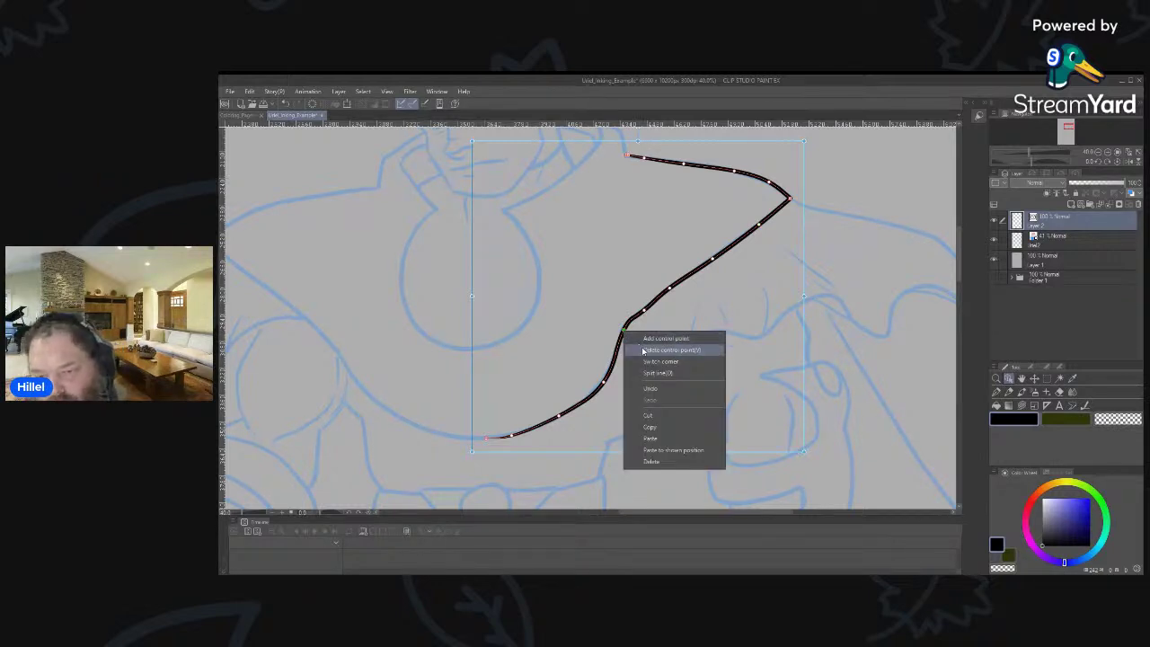
left_click(649, 362)
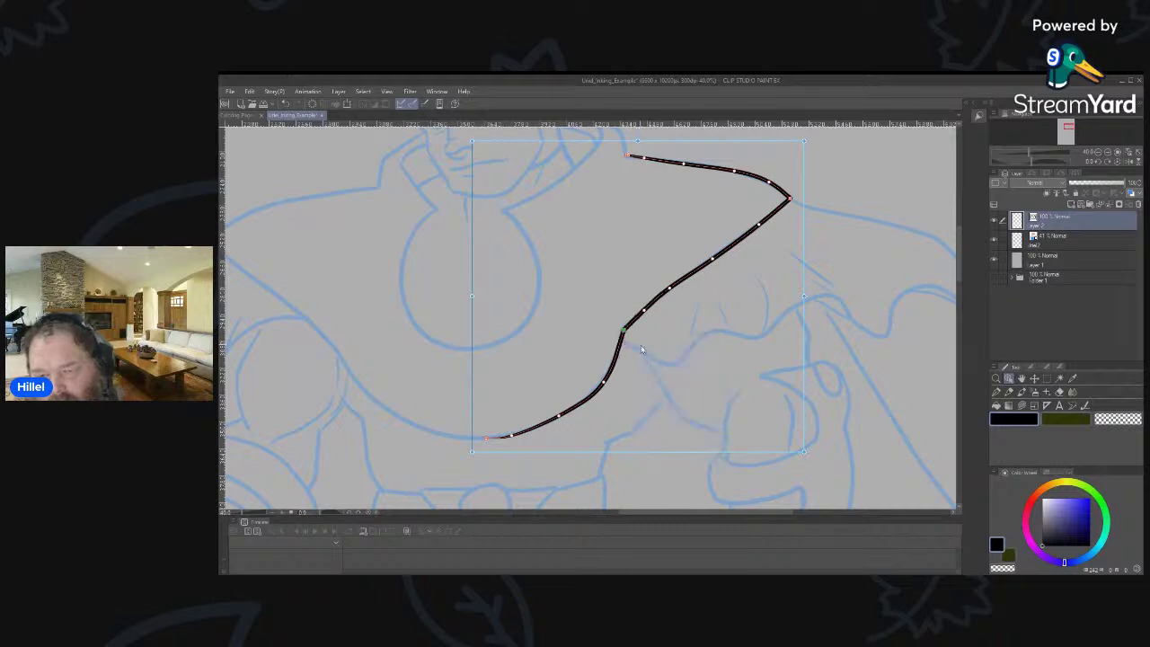
left_click(657, 382)
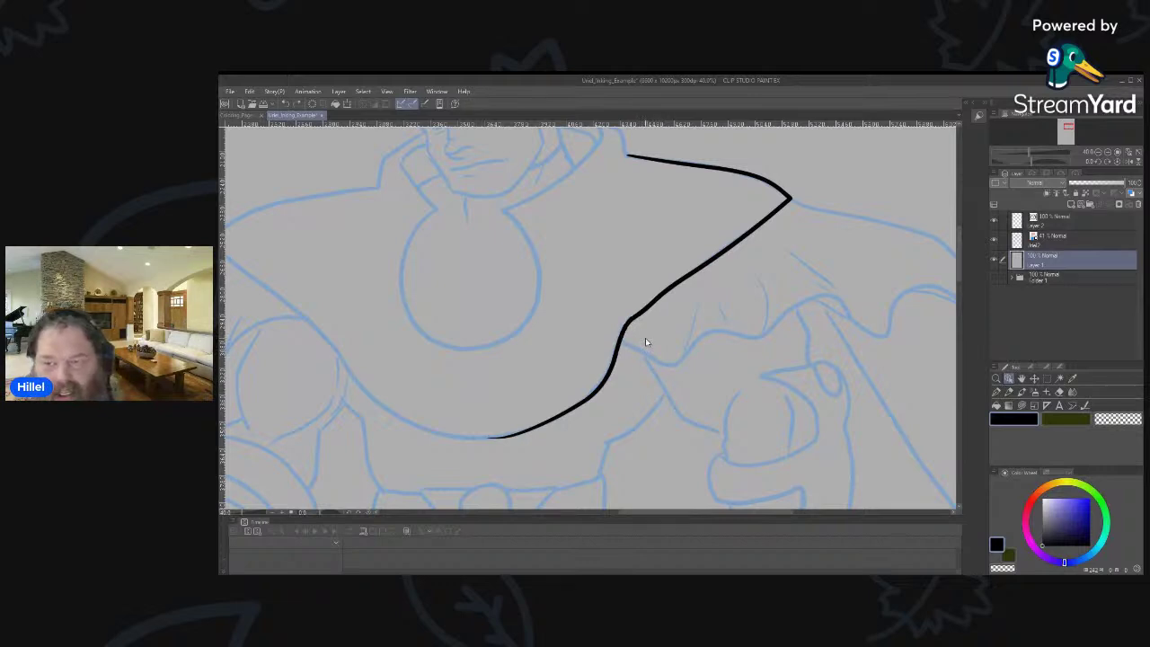
Try bending the line outward just below the shoulder tip, and undo the bend and the tip's corner change.
left_click_drag(751, 230, 775, 228)
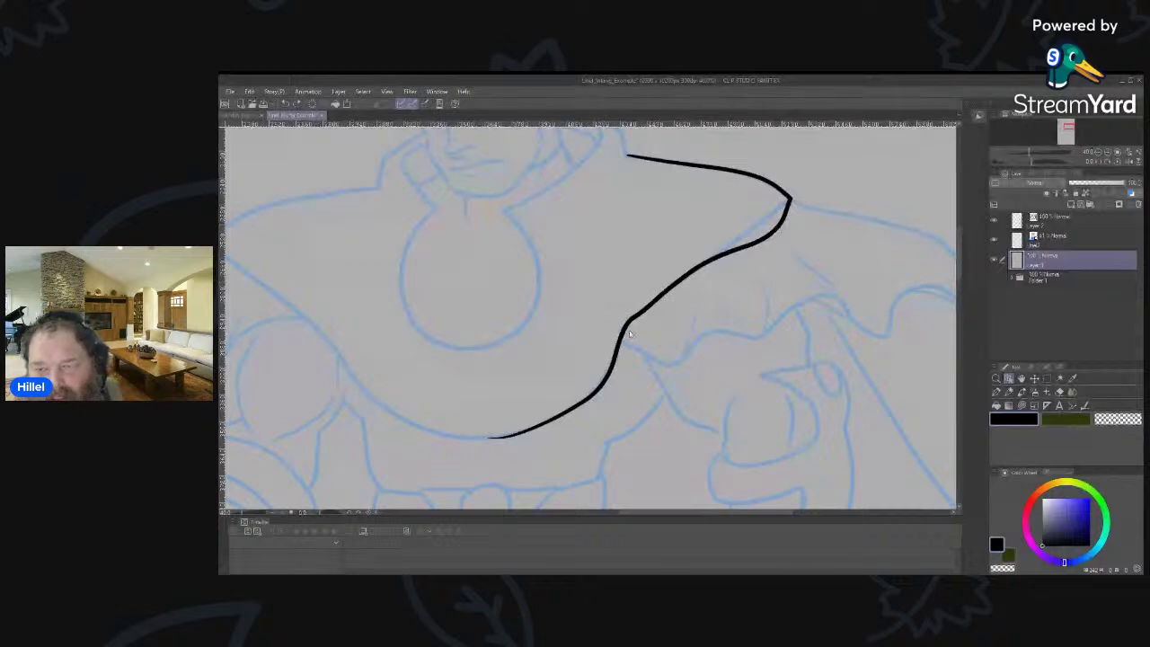
left_click(790, 205)
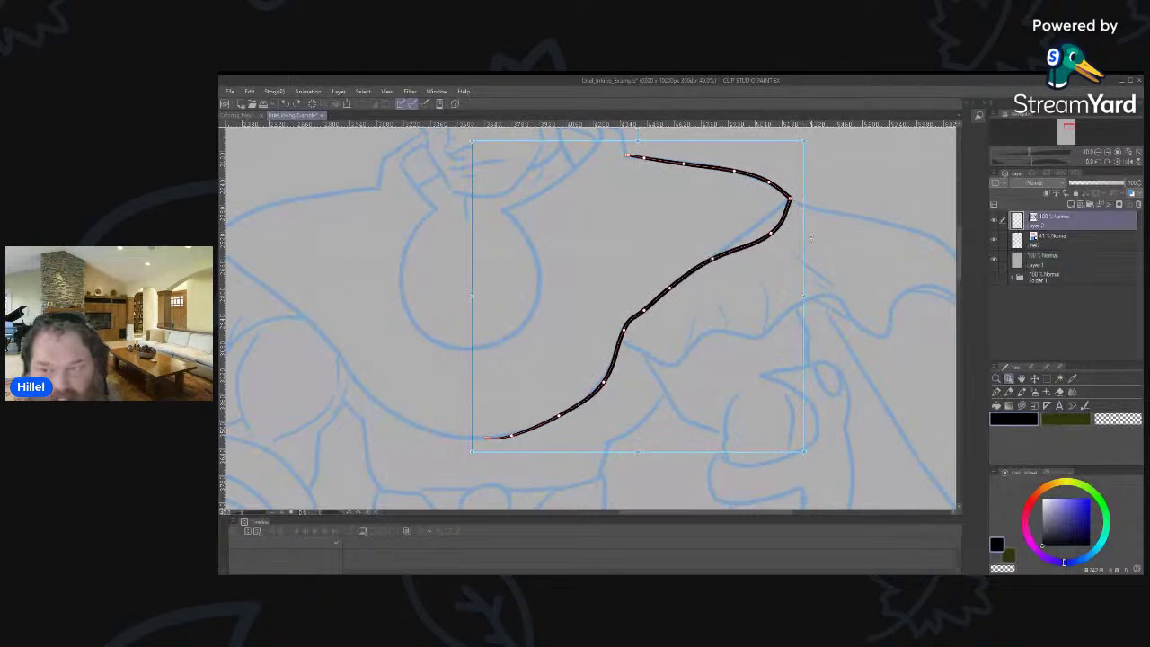
key("ctrl+z")
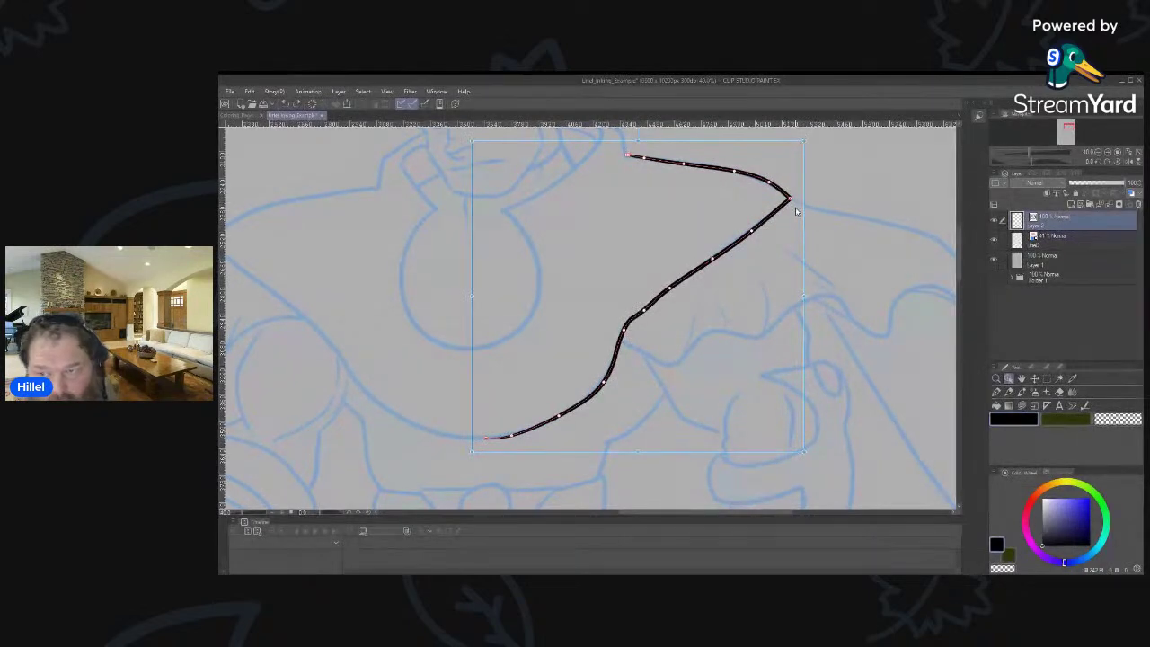
left_click(808, 209)
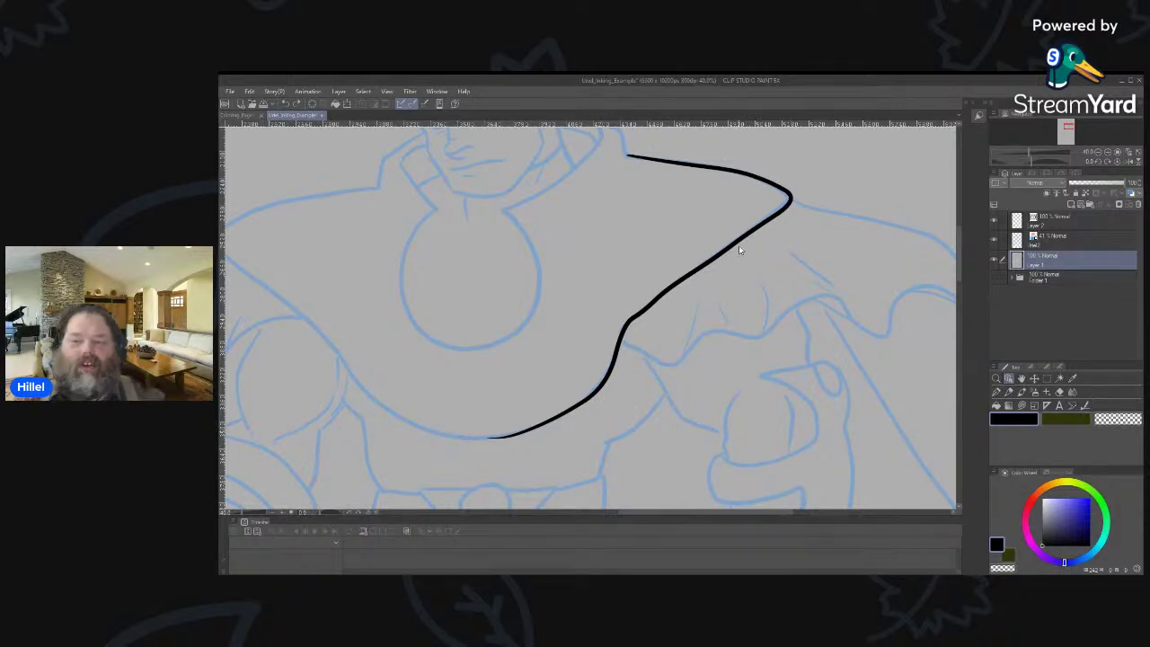
Switch the control point at the shoulder tip to a sharp corner and deselect the curve.
left_click(790, 204)
right_click(791, 204)
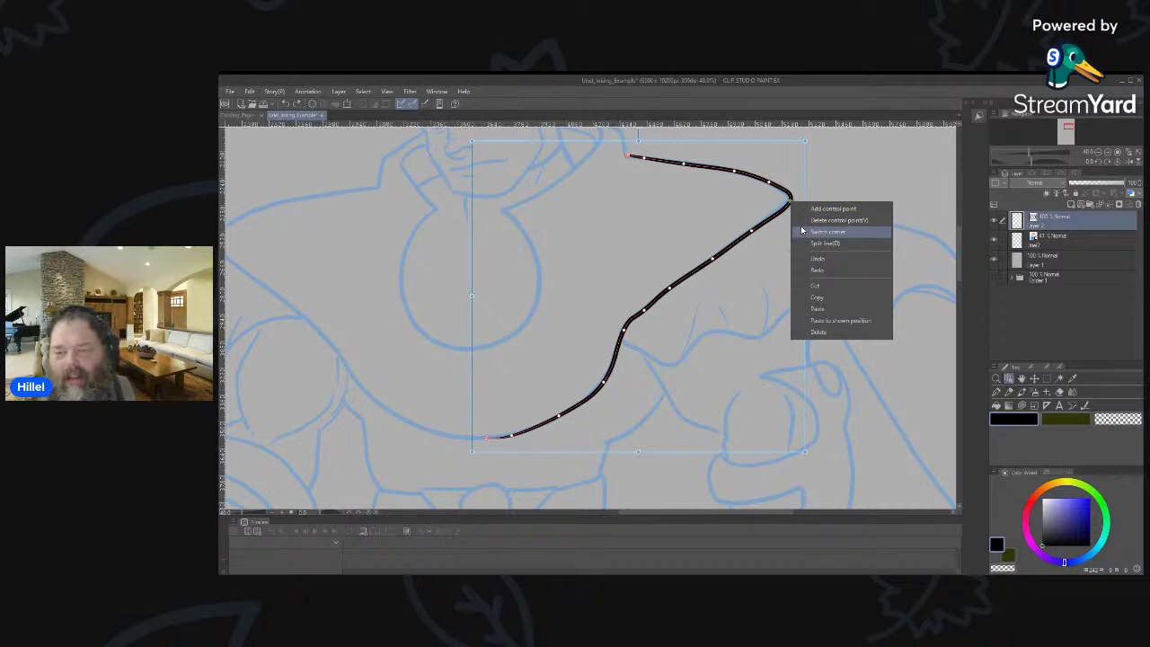
left_click(807, 233)
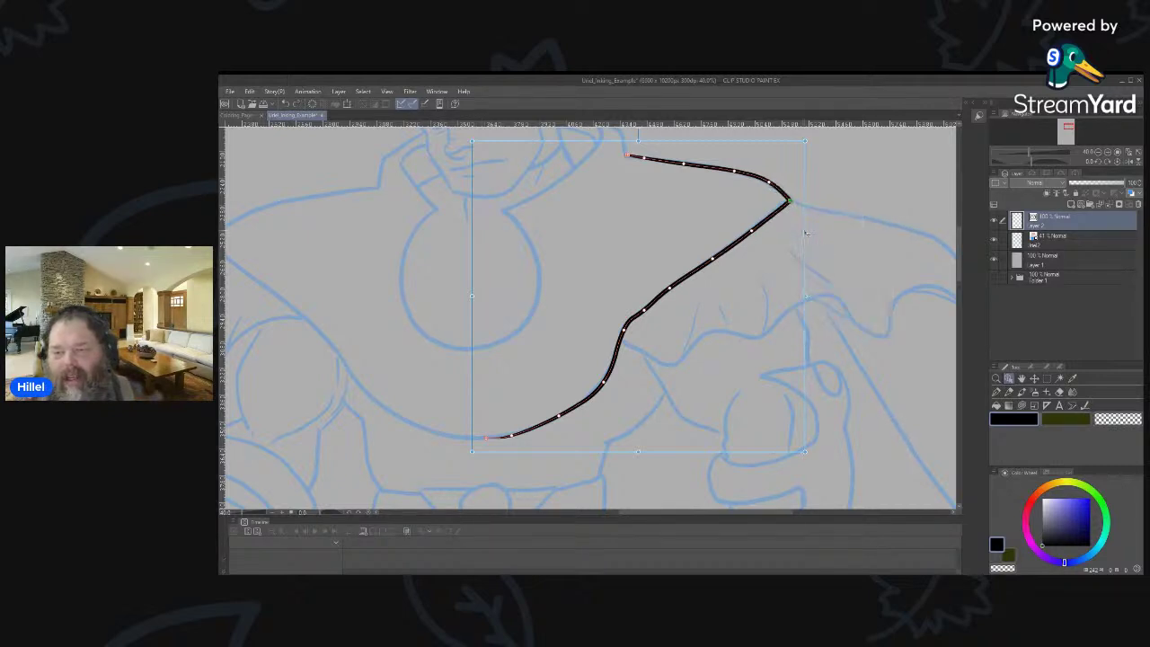
left_click(877, 167)
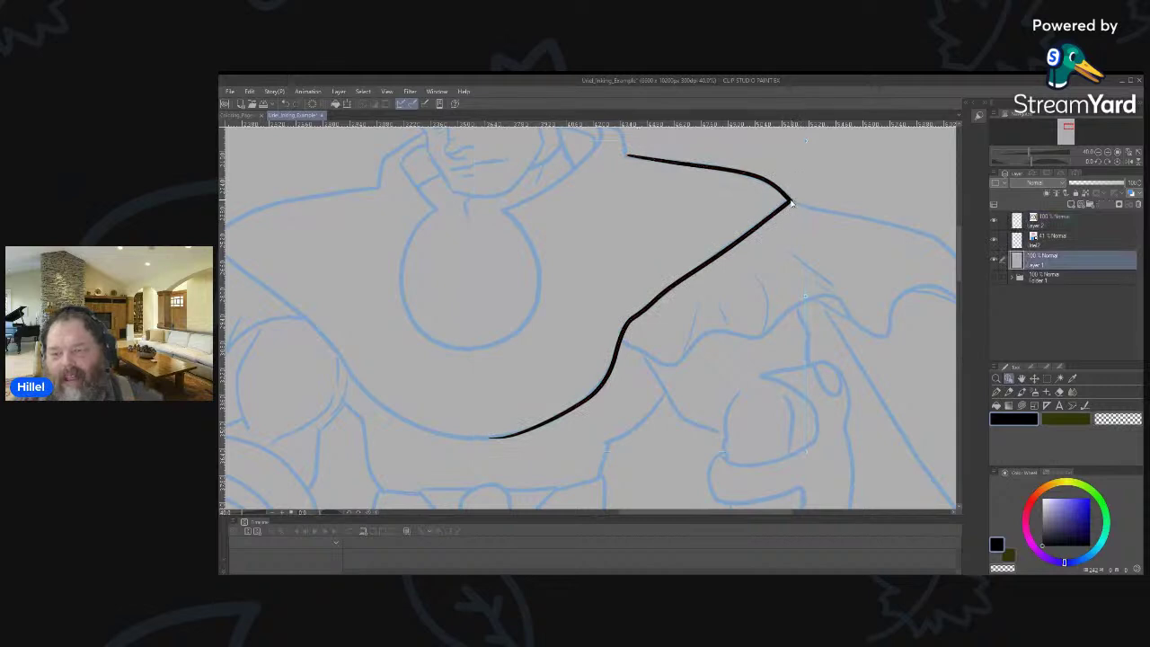
Switch the corner type of the control point just above the cape's notch and move it down closer to the notch.
left_click(672, 291)
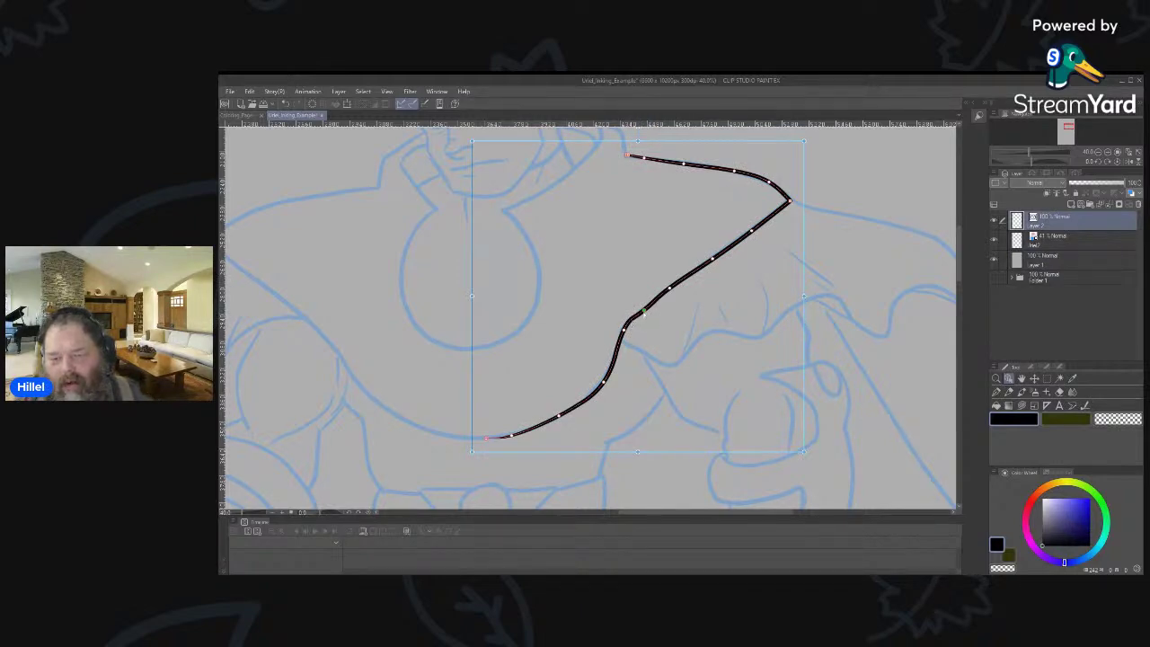
right_click(645, 314)
left_click(659, 341)
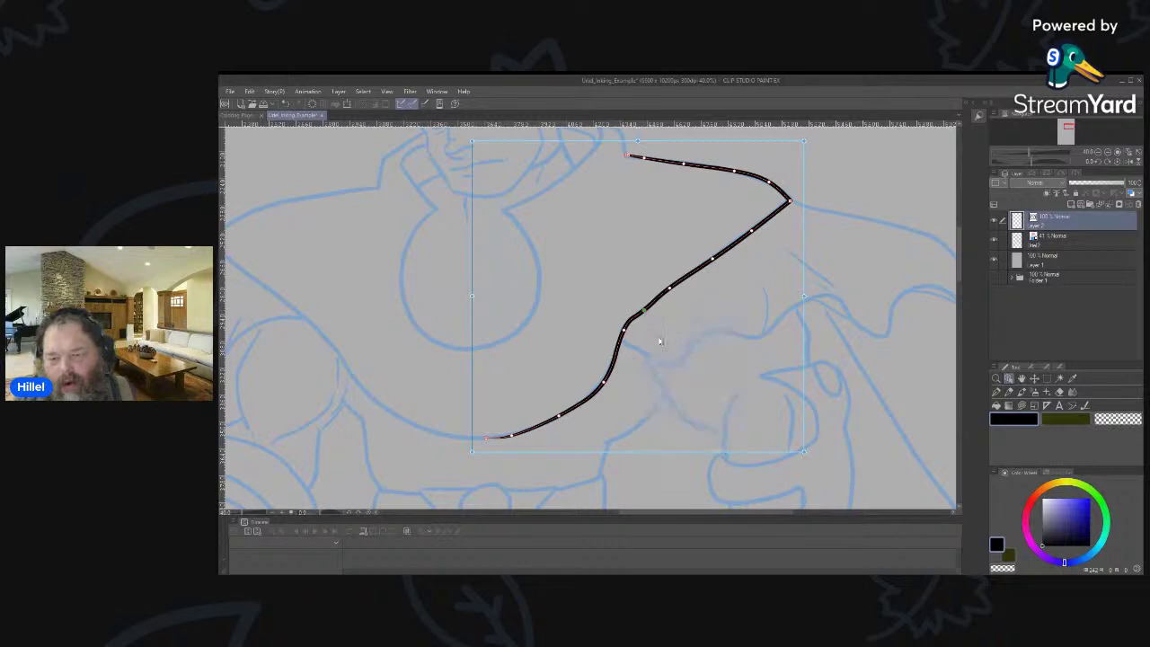
left_click_drag(645, 312, 630, 323)
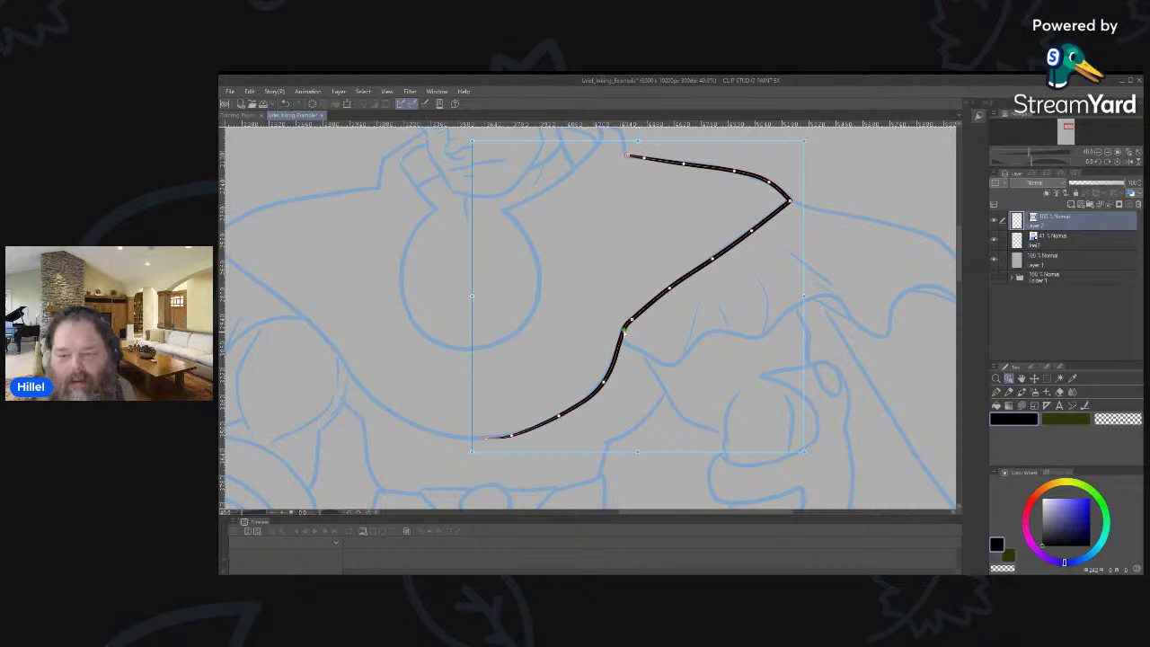
Switch the notch's control point to a corner, shift it slightly up, and move the point below it down the cape edge.
right_click(624, 331)
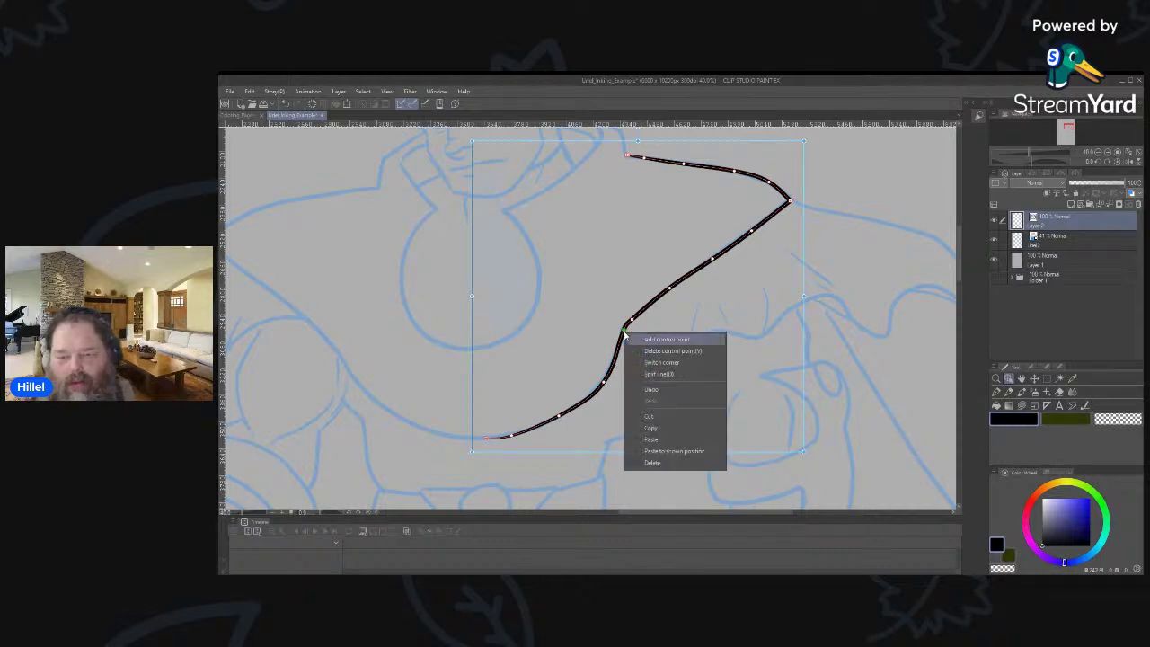
left_click(645, 363)
mouse_move(624, 330)
left_mouse_down()
mouse_move(631, 321)
mouse_move(622, 328)
left_mouse_up()
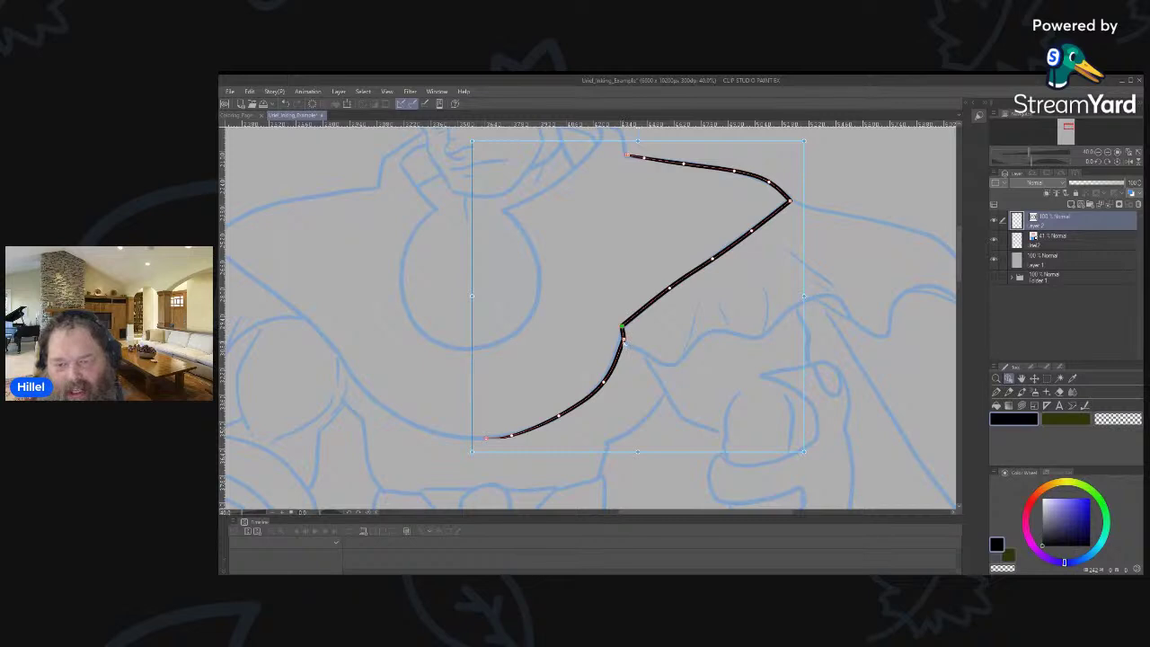
left_click_drag(623, 341, 616, 364)
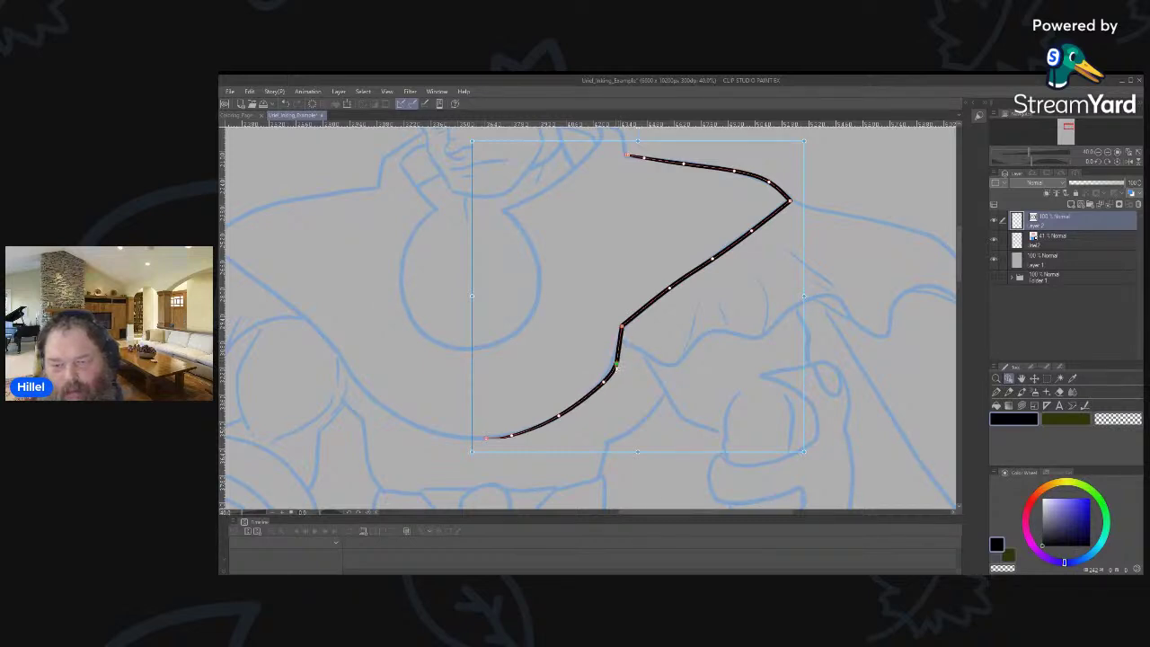
left_click(691, 364)
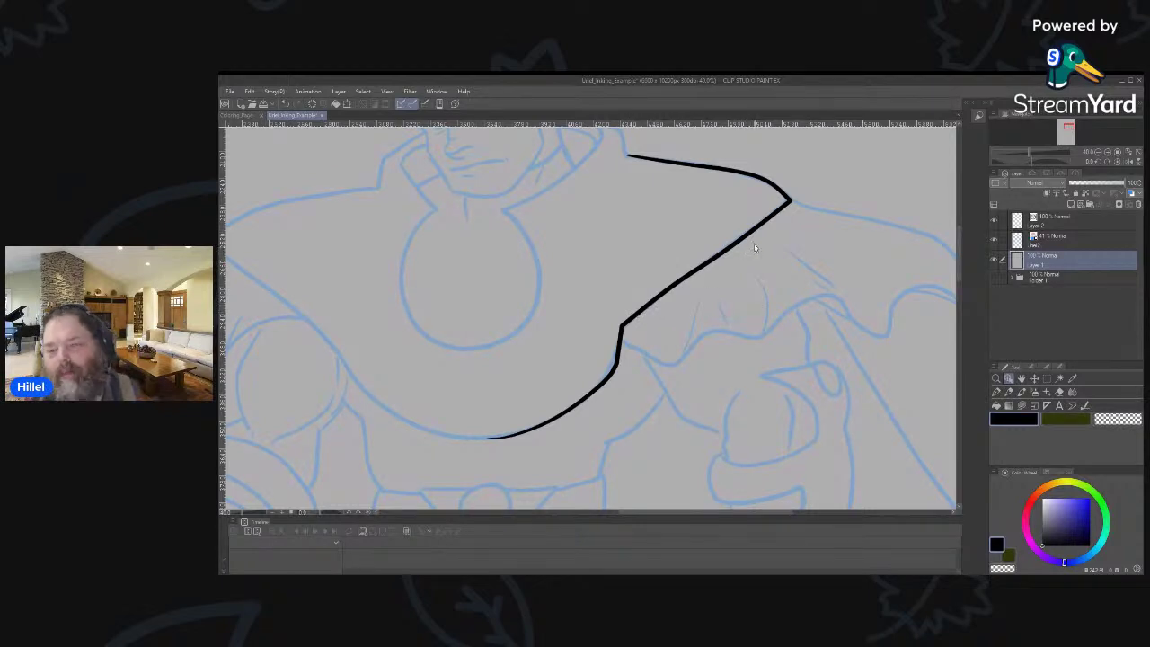
scroll(656, 250, "up", 1)
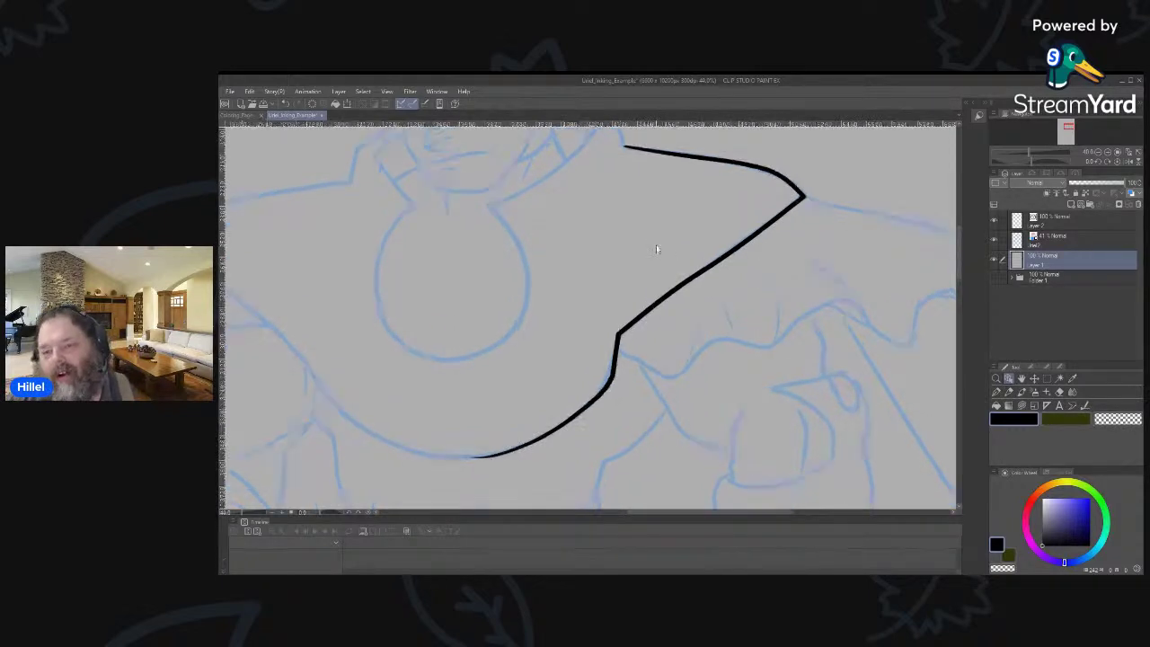
scroll(656, 250, "down", 2)
scroll(657, 249, "up", 1)
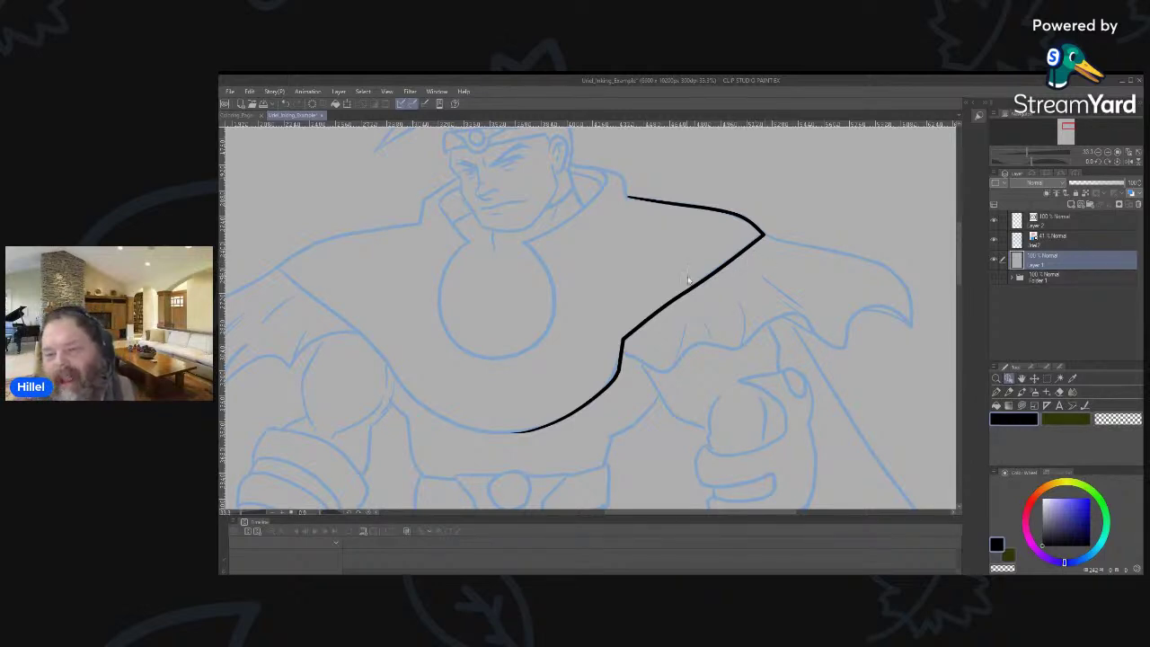
left_click(763, 236)
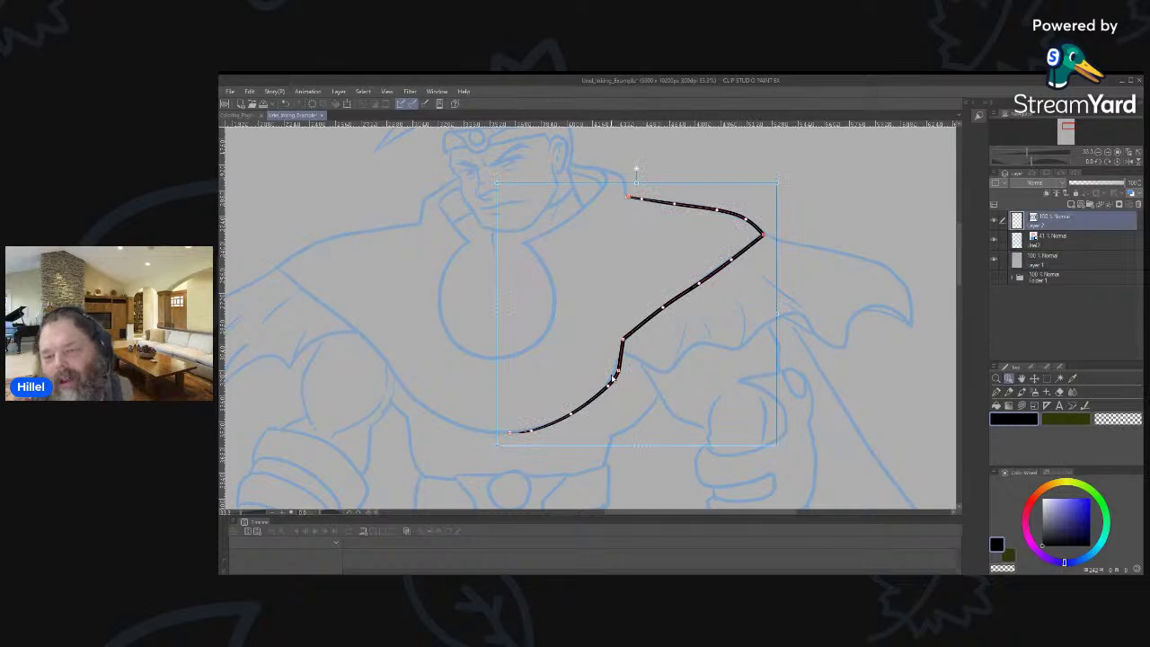
left_click(843, 260)
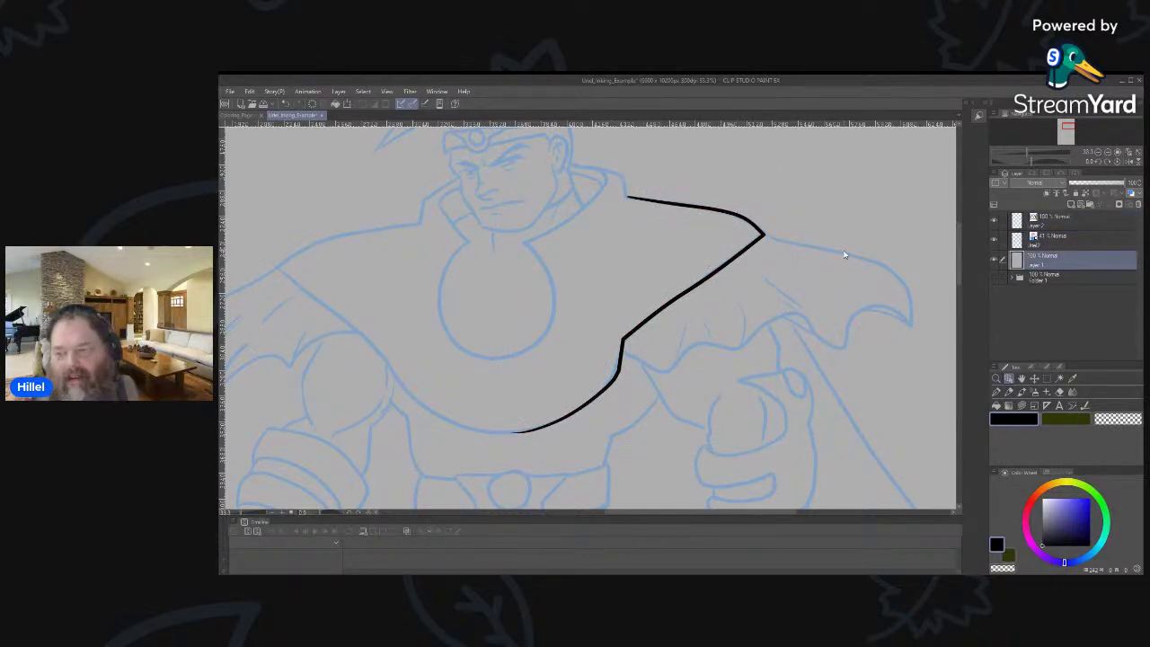
Hide the inked vector layer, Layer 2, and add a new vector layer above it.
left_click(1055, 226)
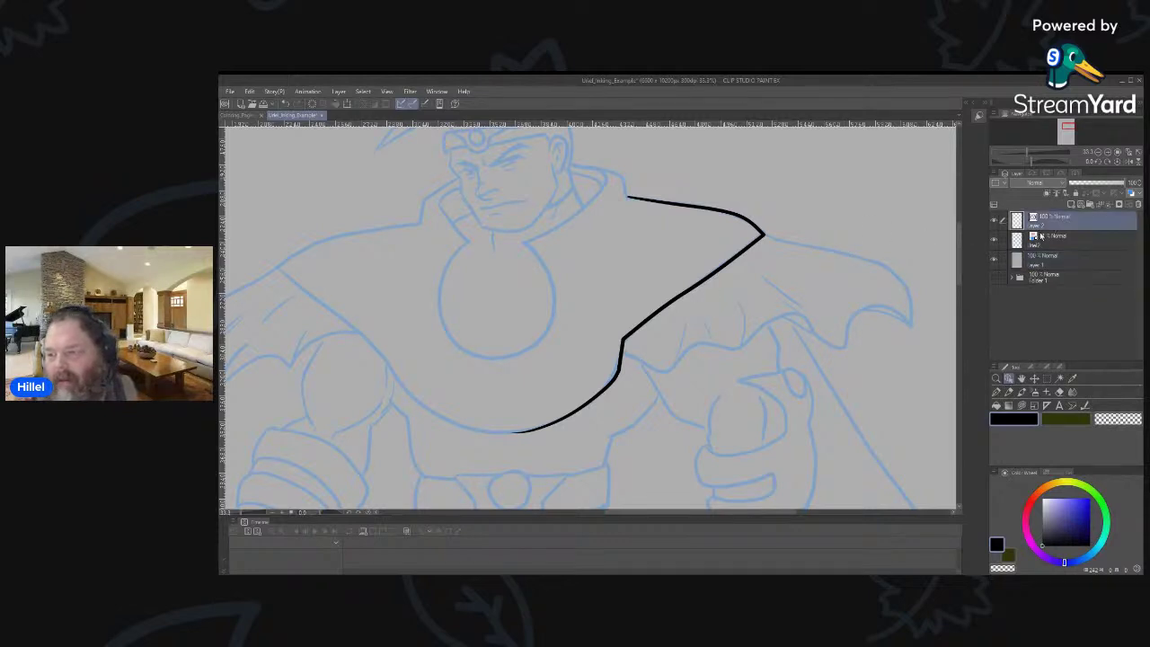
left_click(994, 222)
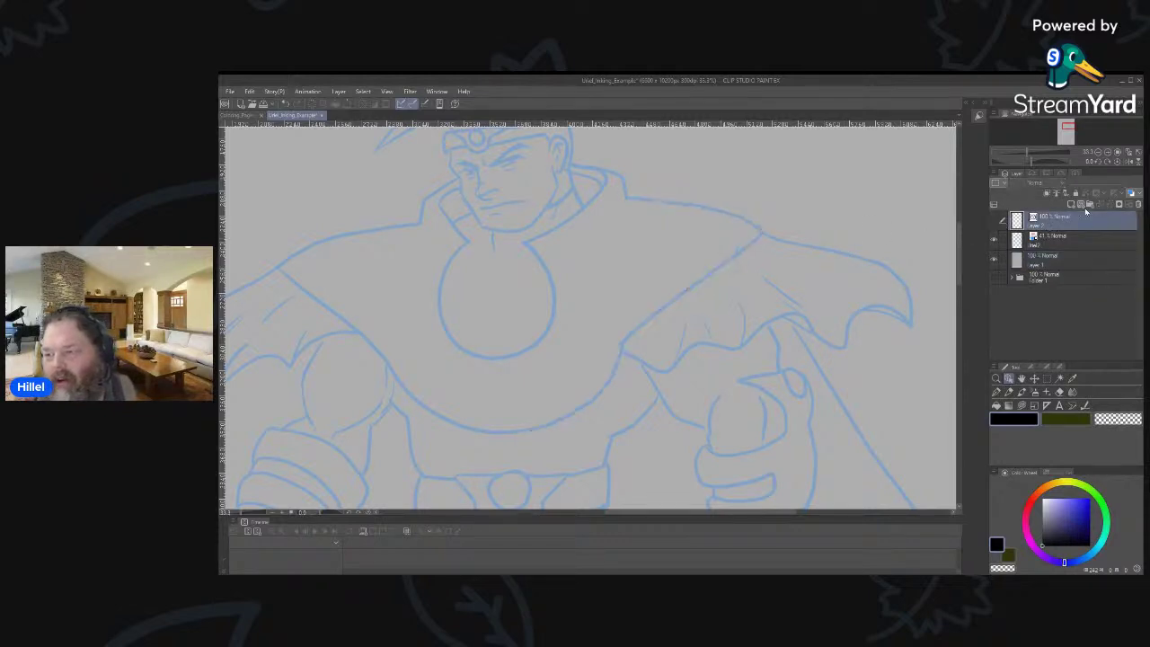
left_click(1082, 205)
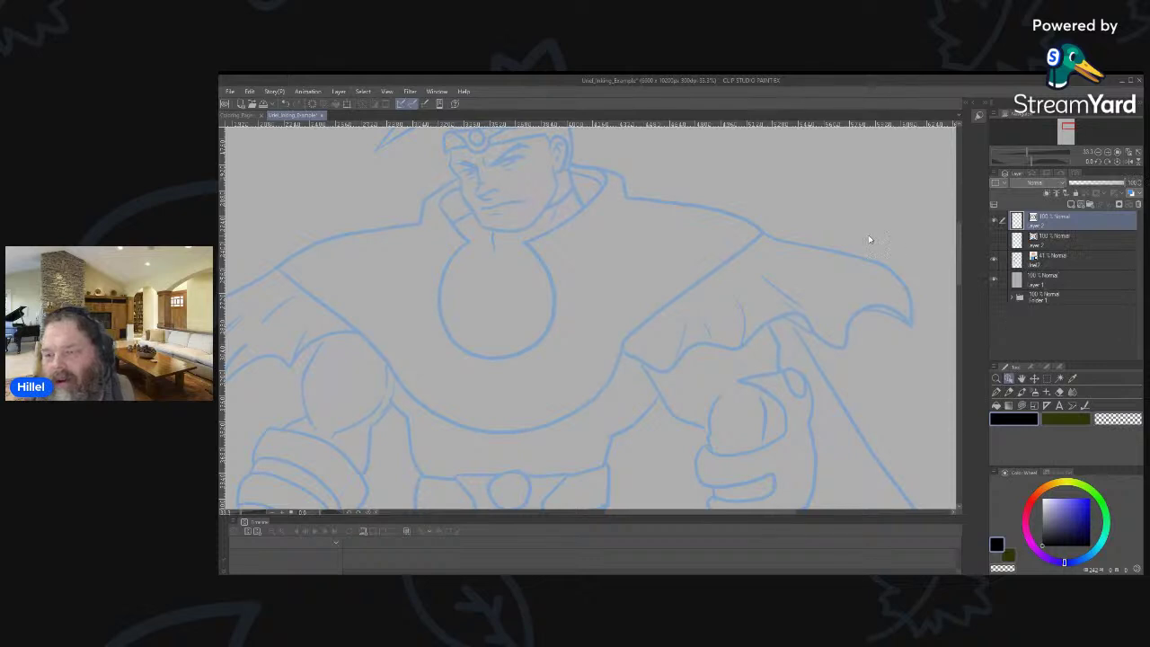
left_click(996, 393)
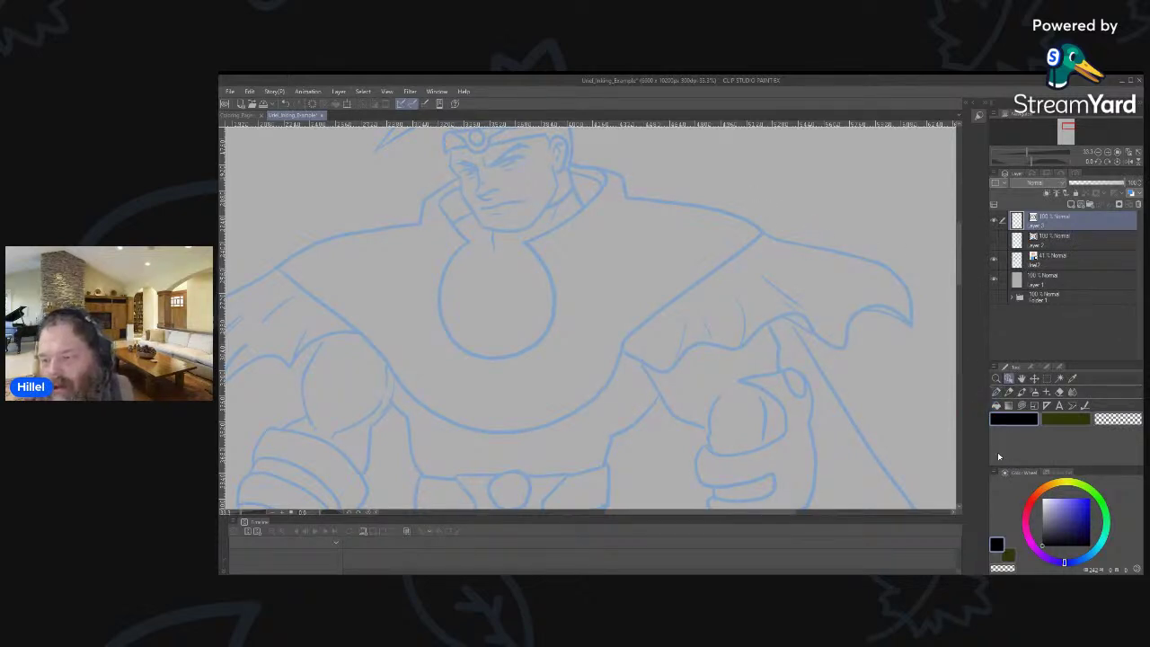
left_click(628, 192)
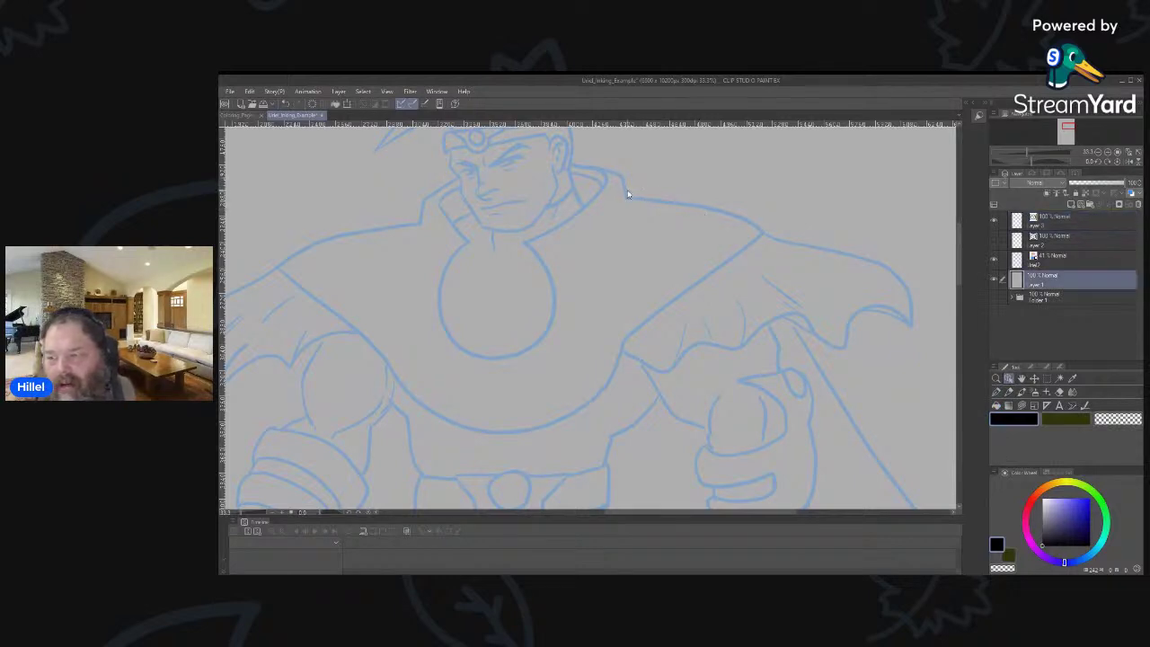
left_click(1016, 221)
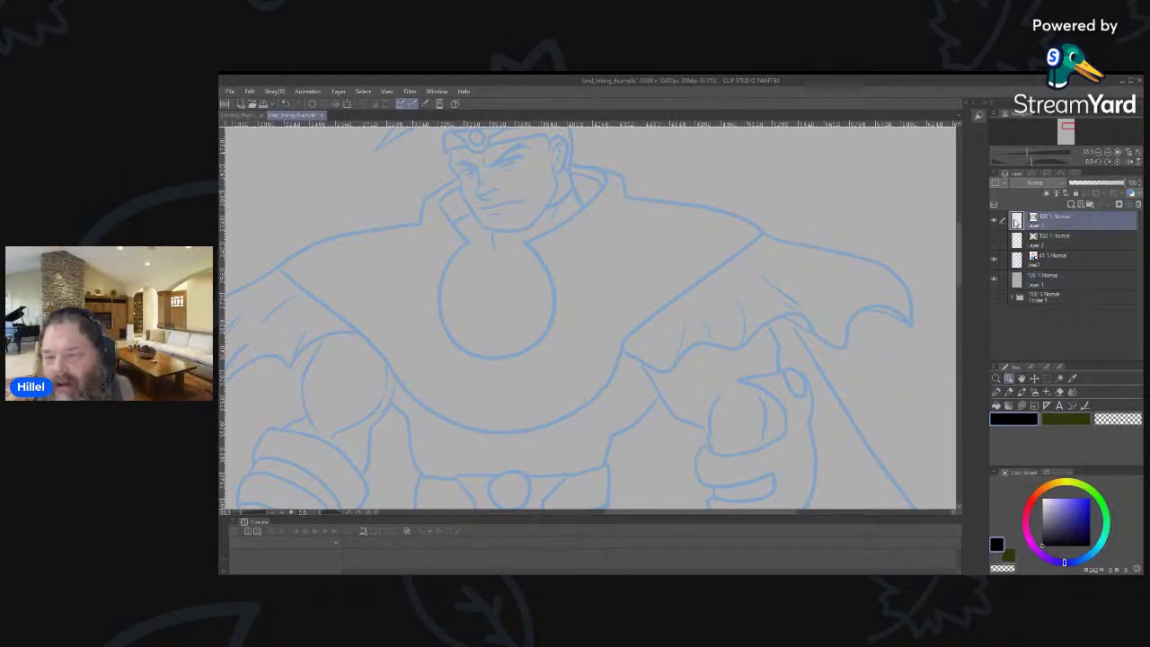
Lock the blue line art layer, Layer 1, Layer 2 and Folder 1, and make the new vector layer active.
left_click(1065, 260)
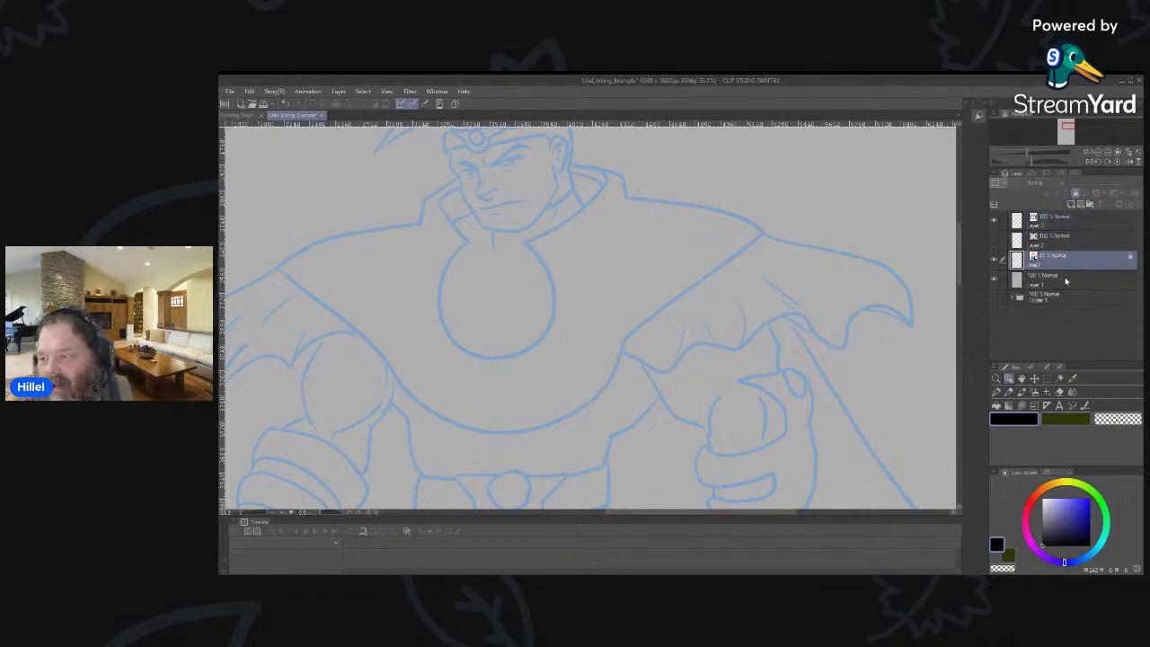
left_click(1061, 192)
left_click(1072, 275)
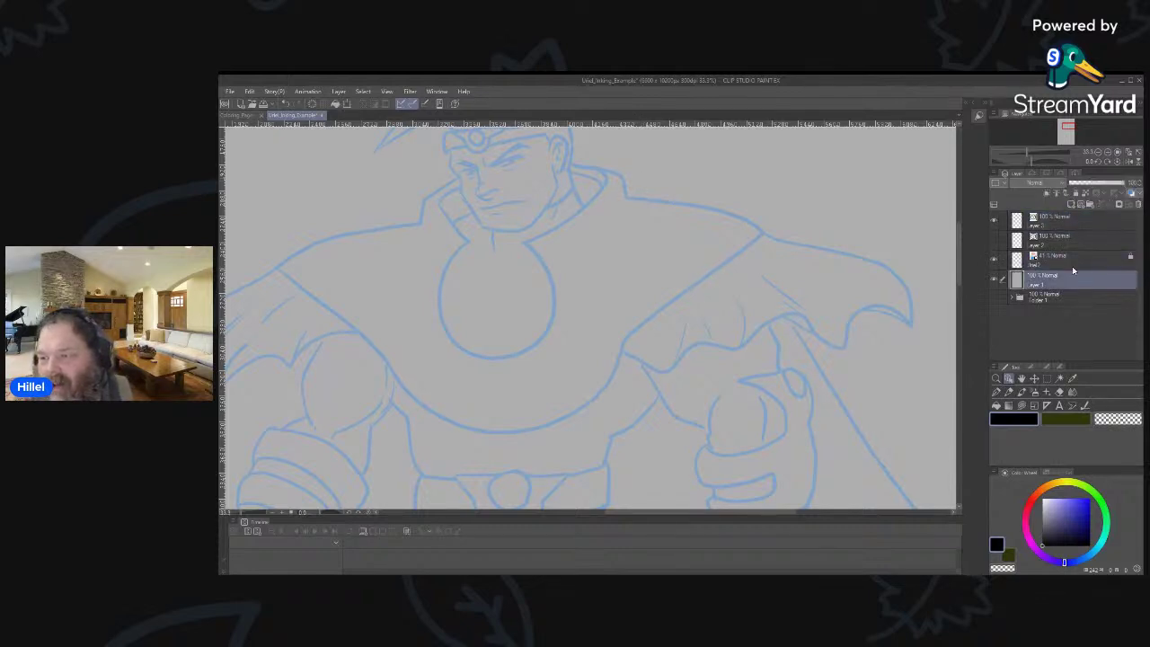
left_click(1074, 196)
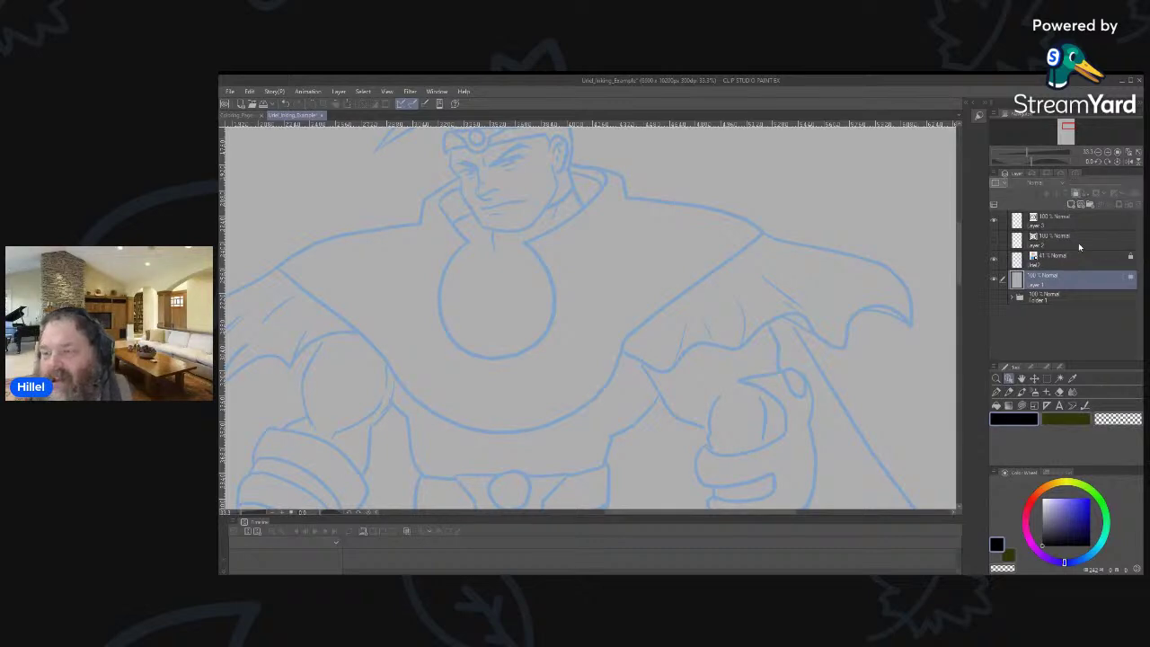
left_click(1078, 241)
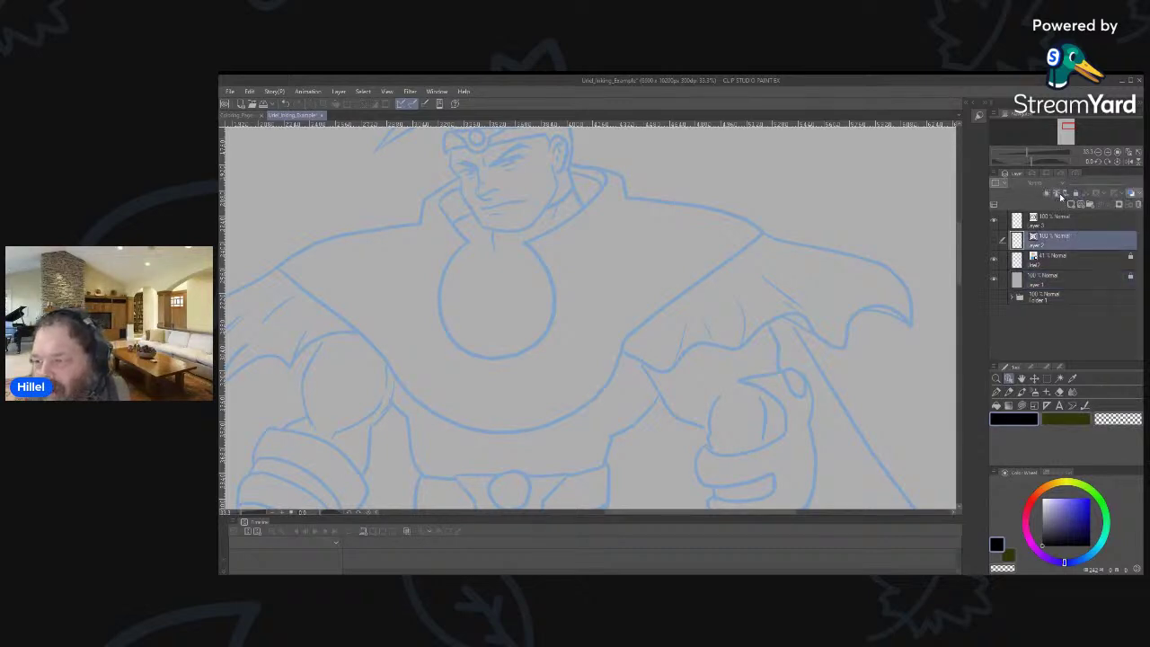
left_click(1075, 195)
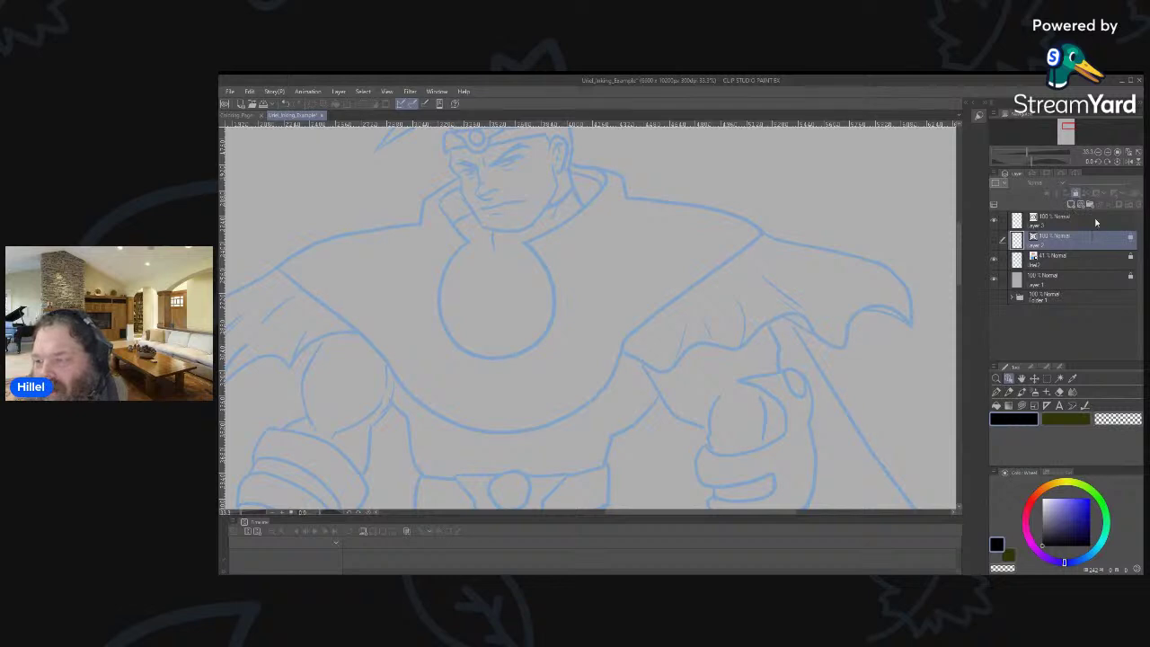
left_click(1095, 222)
left_click(1063, 296)
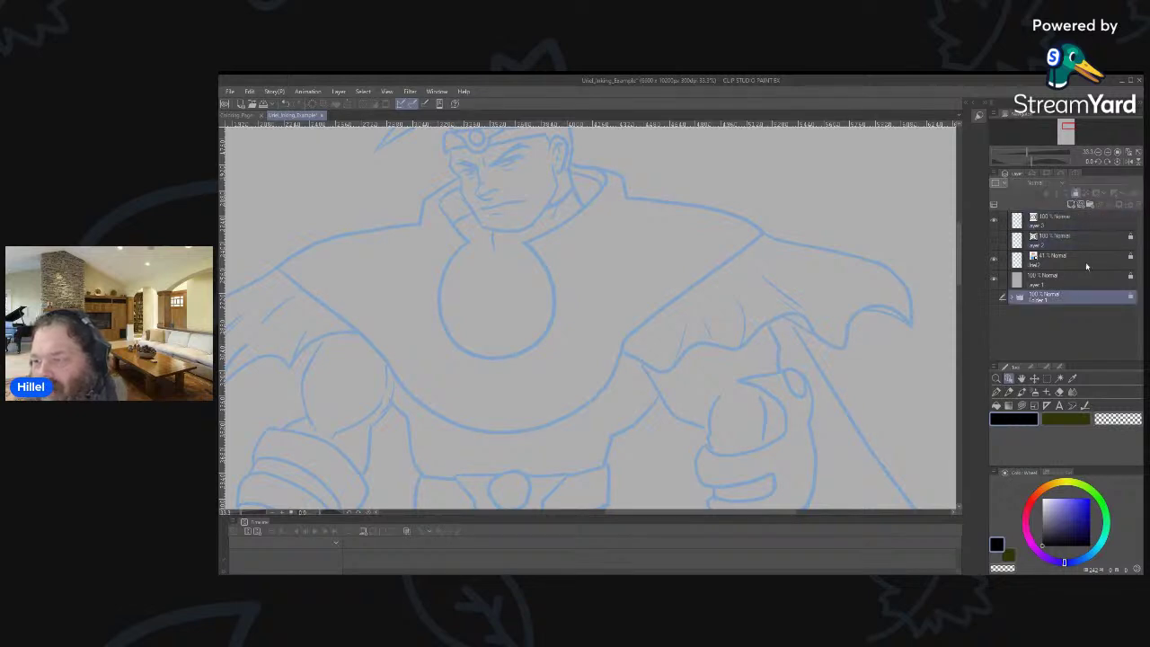
left_click(1094, 222)
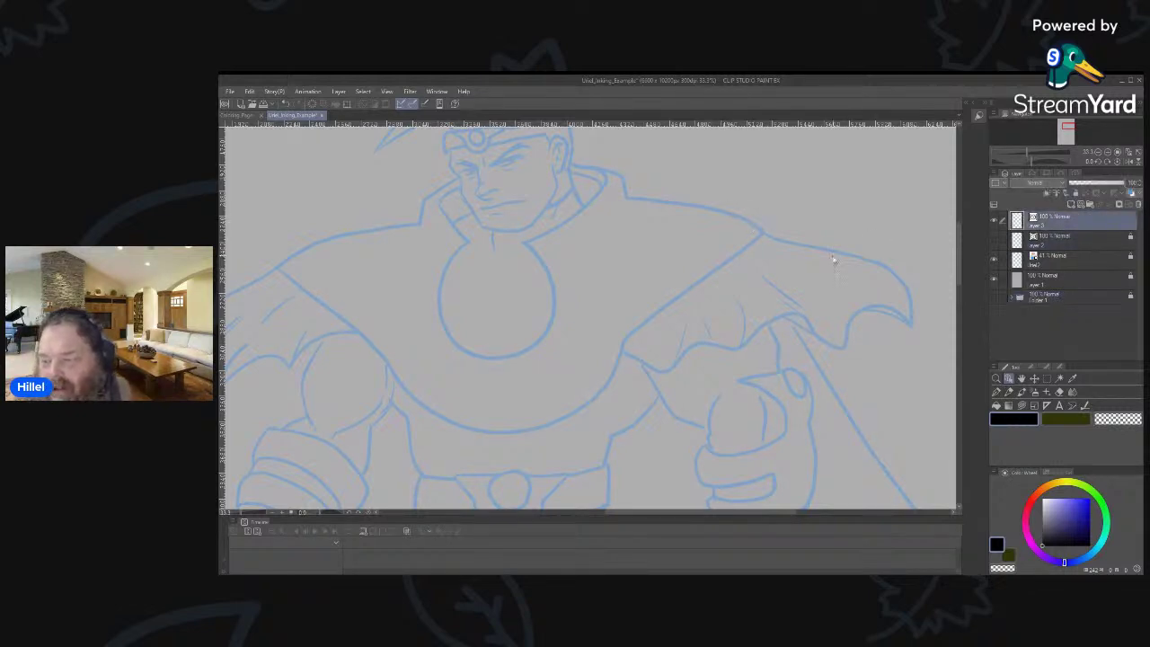
Ink one thick pen stroke from the collar over the shoulder tip, past the notch and along the cape's lower edge.
key("p")
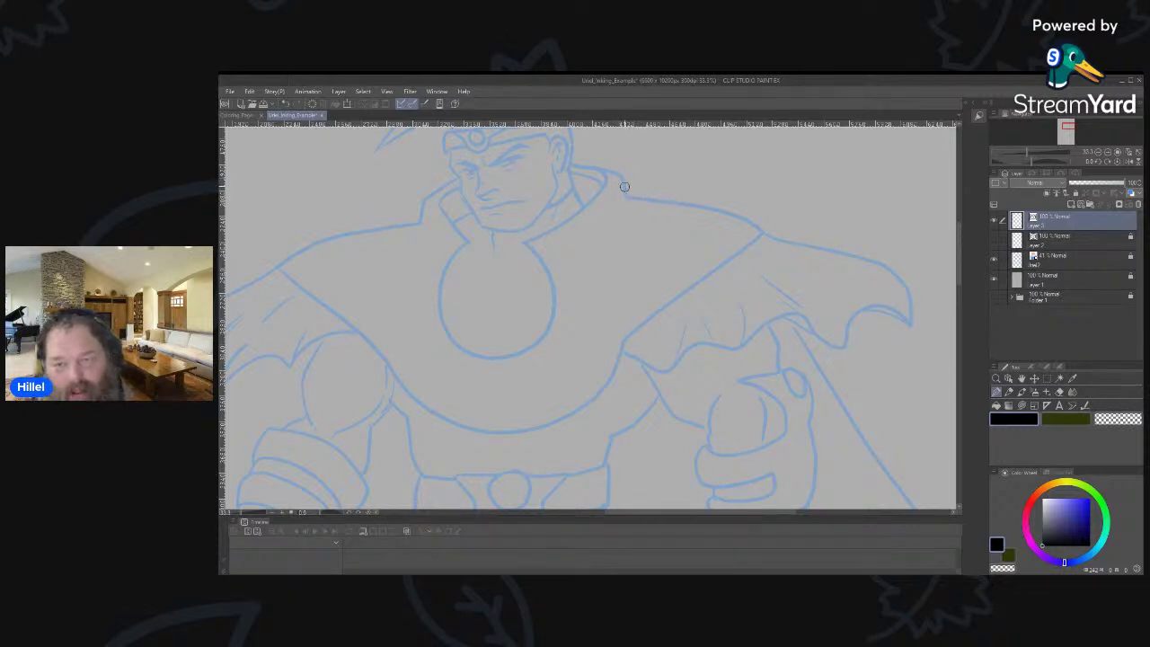
mouse_move(571, 164)
left_mouse_down()
mouse_move(620, 175)
mouse_move(626, 194)
mouse_move(742, 214)
mouse_move(773, 235)
mouse_move(626, 344)
mouse_move(591, 408)
mouse_move(448, 415)
left_mouse_up()
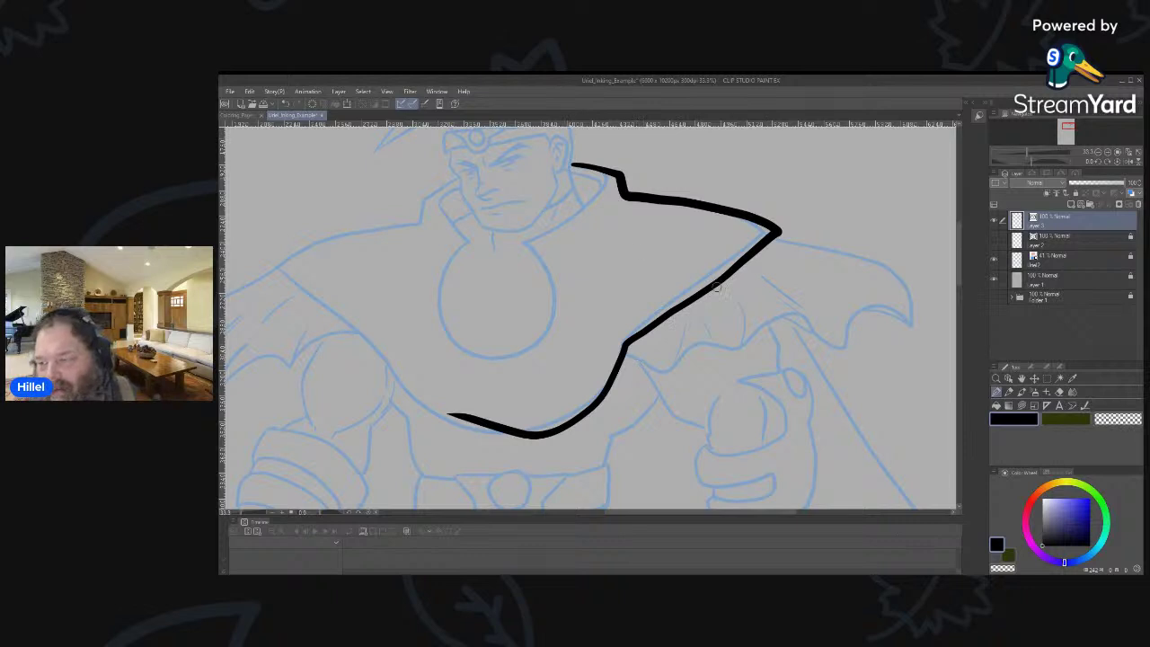
Try removing control points along the stroke's upper shoulder edge, and undo the removals.
left_click(1008, 378)
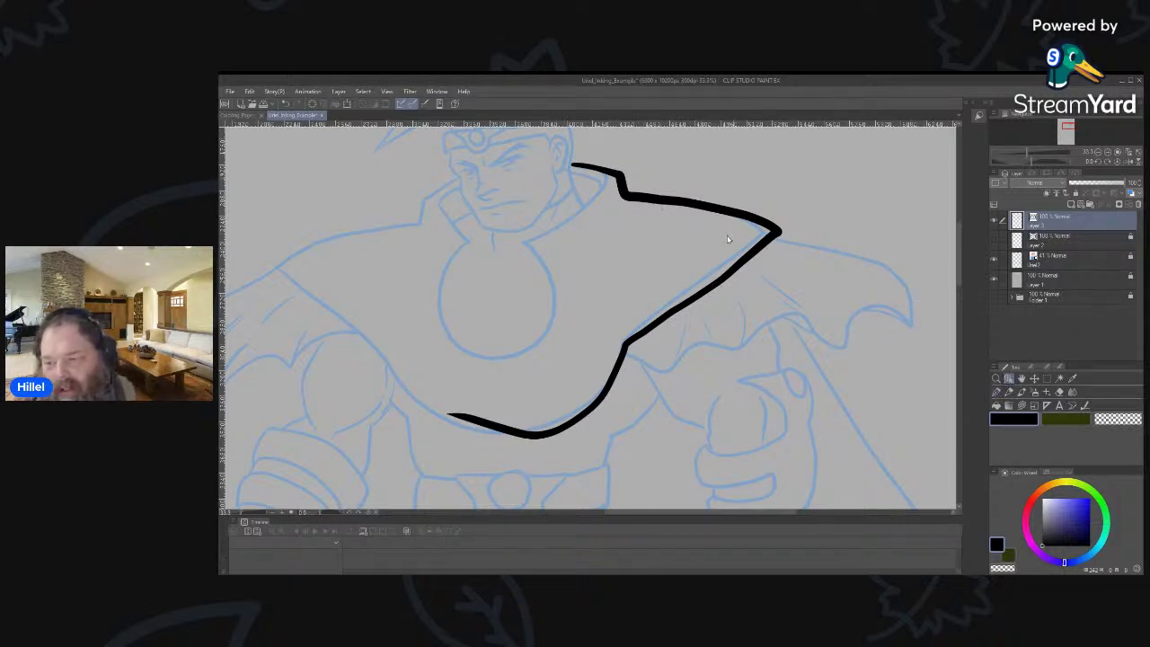
left_click(640, 200)
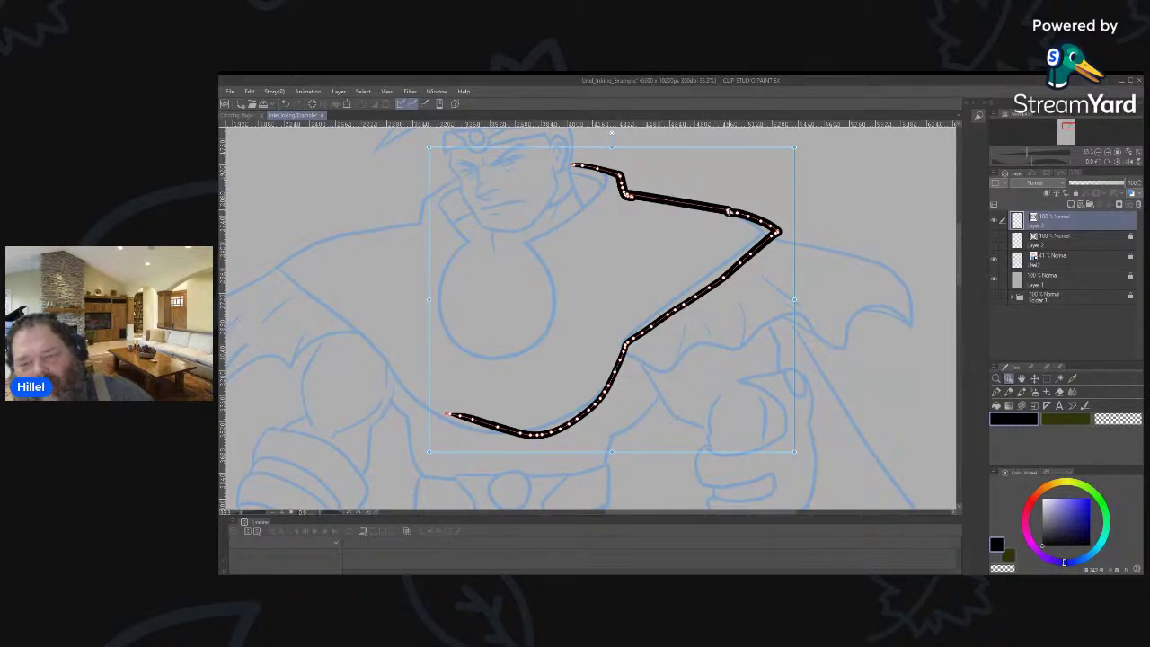
left_click(753, 181)
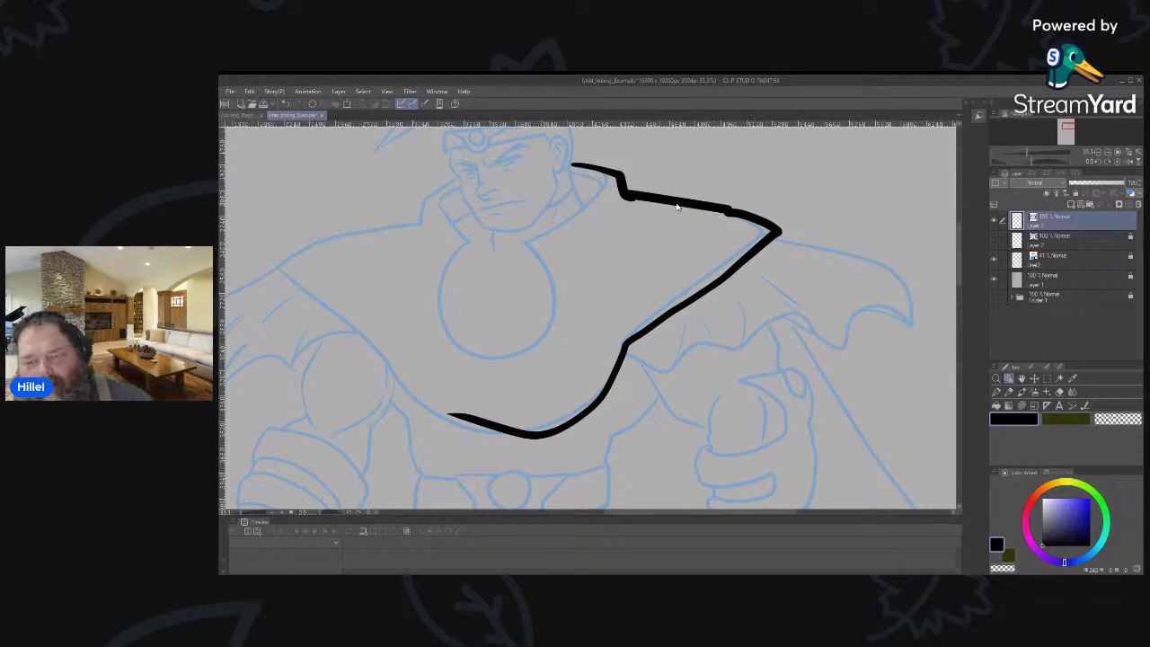
left_click(689, 210)
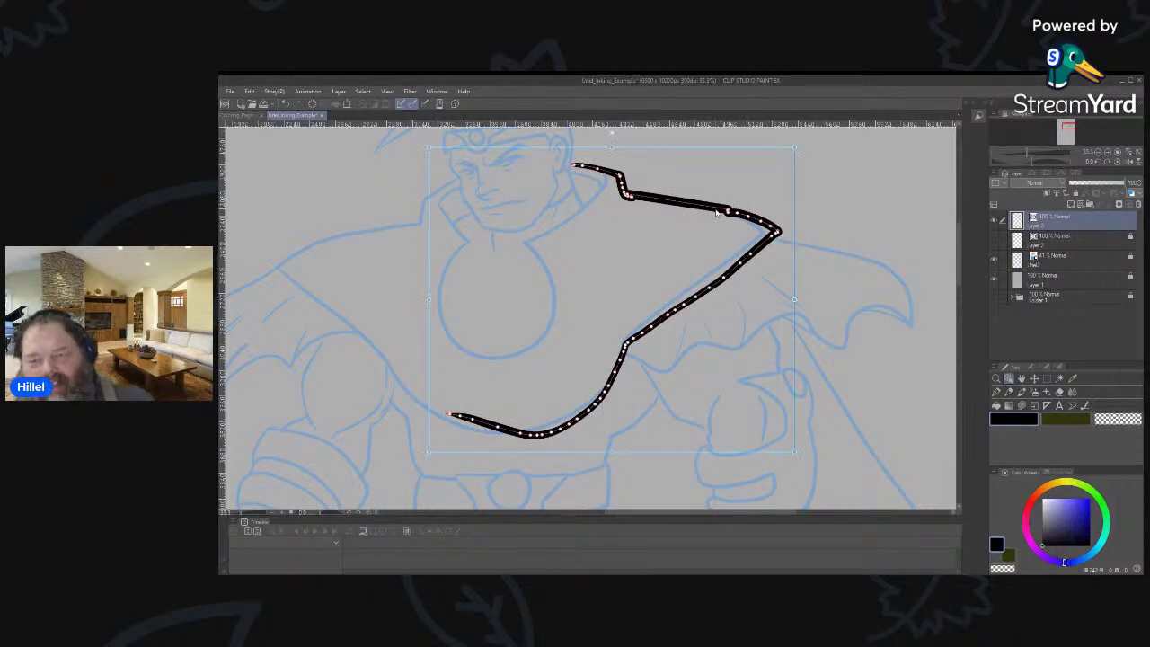
key("ctrl+z")
key("ctrl+z")
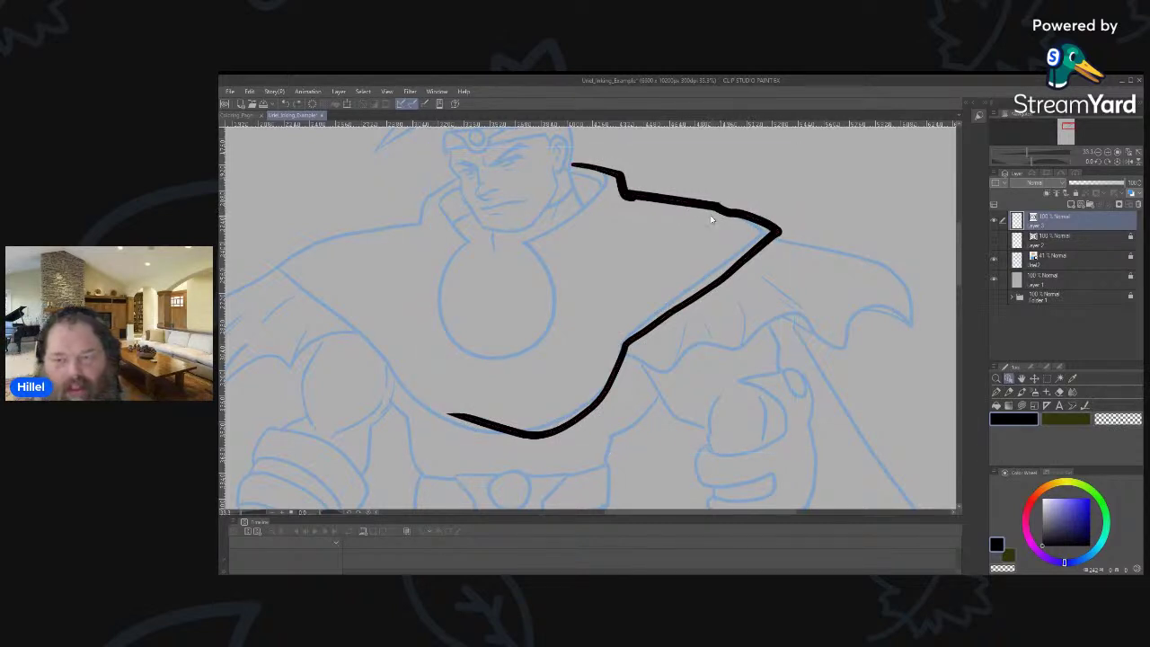
key("ctrl+z")
key("ctrl+z")
key("ctrl+z")
key("ctrl+z")
key("ctrl+z")
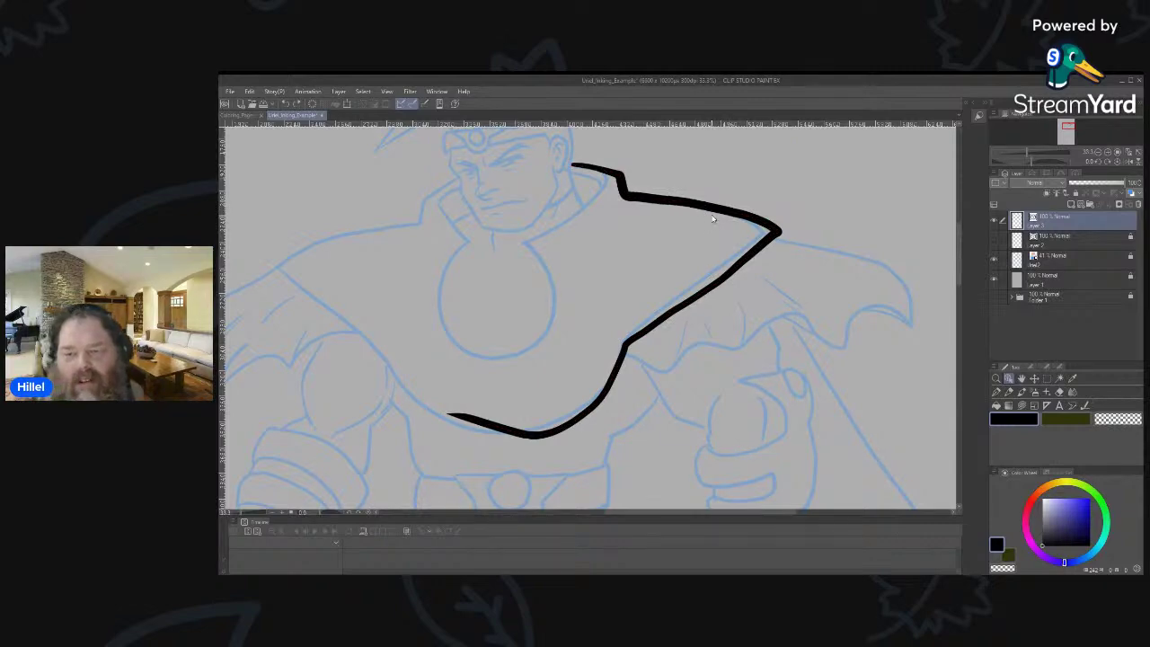
key("ctrl+y")
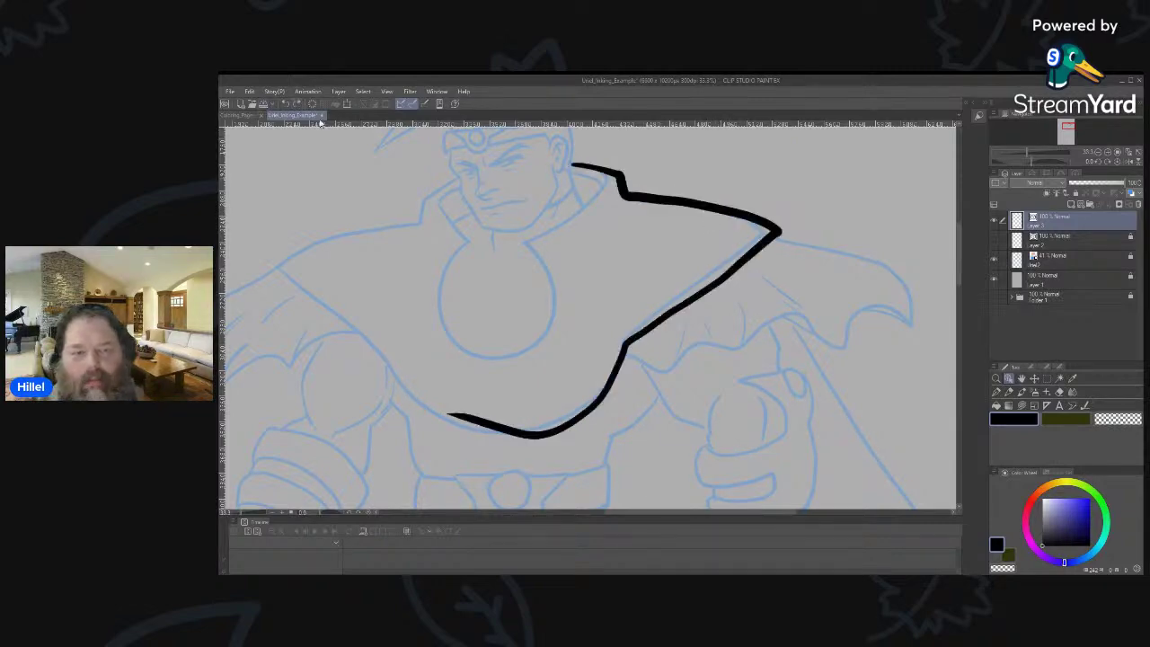
Simplify the thick cape stroke along its length with the Simplify vector line tool.
left_click(756, 218)
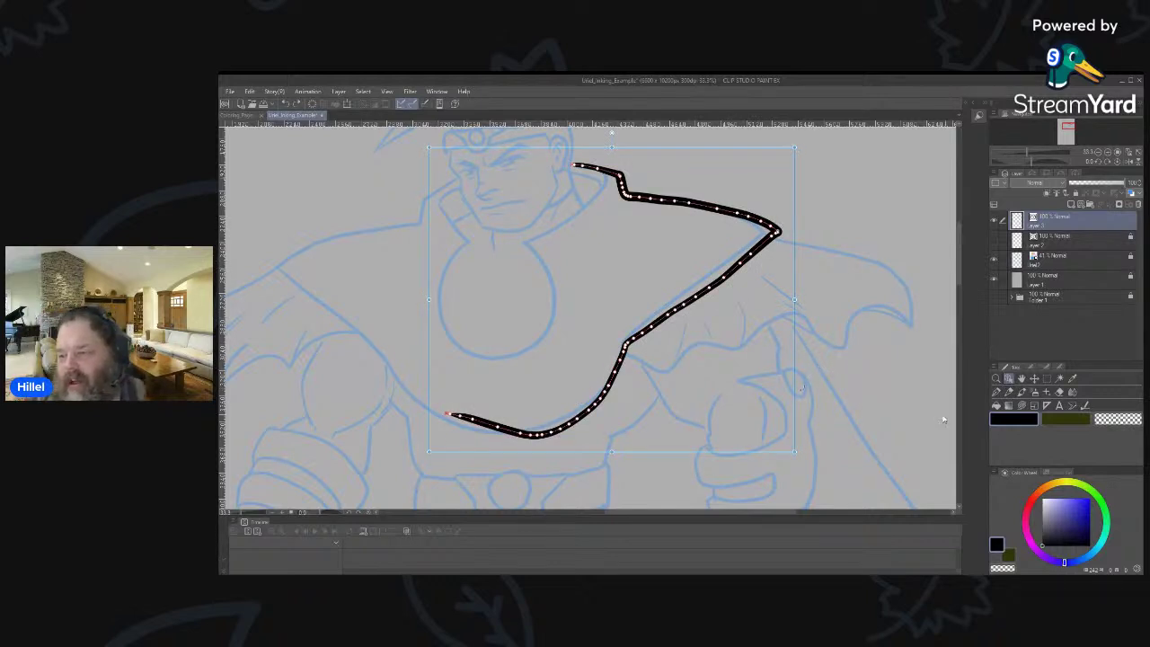
left_click(1086, 407)
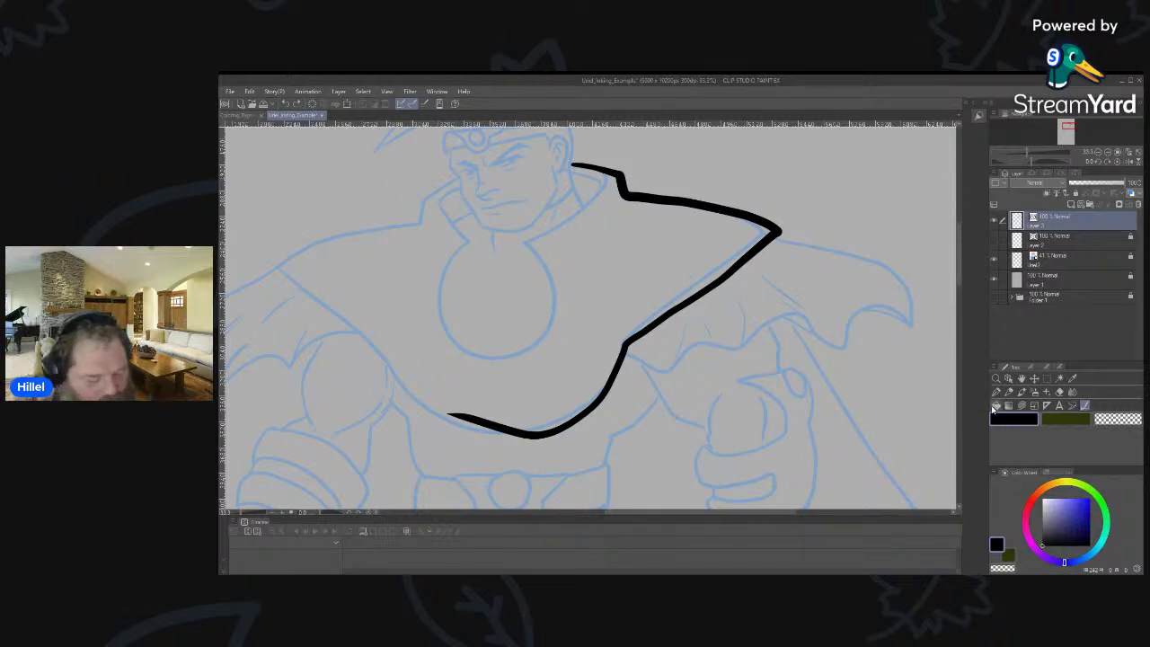
left_click(1049, 378)
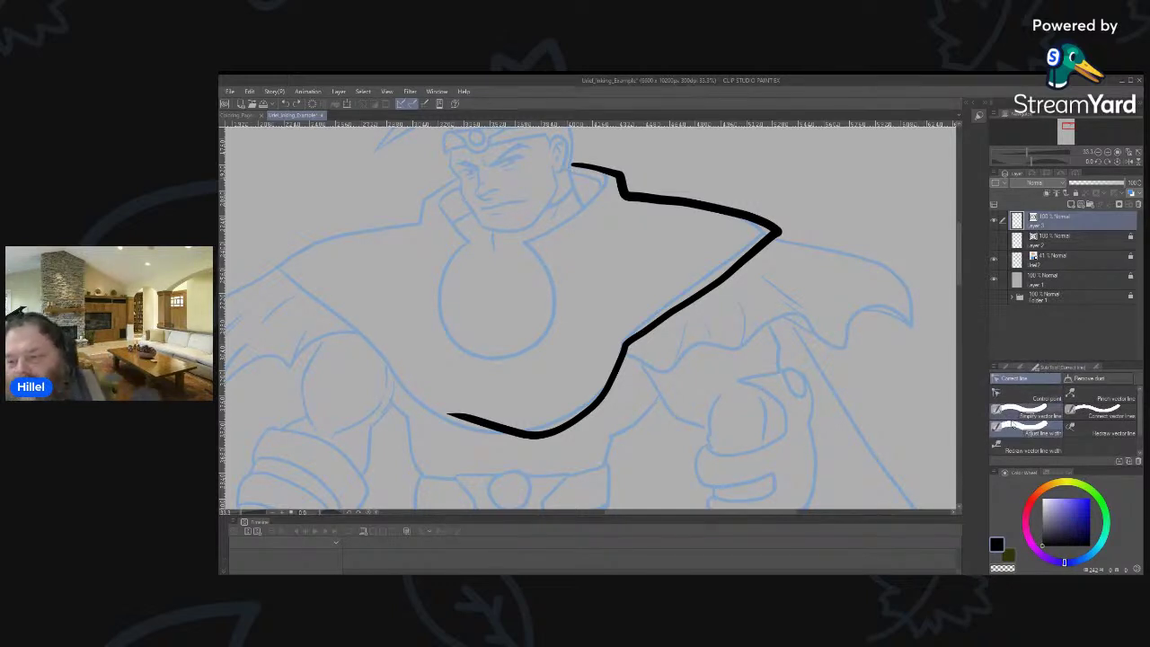
left_click(1042, 436)
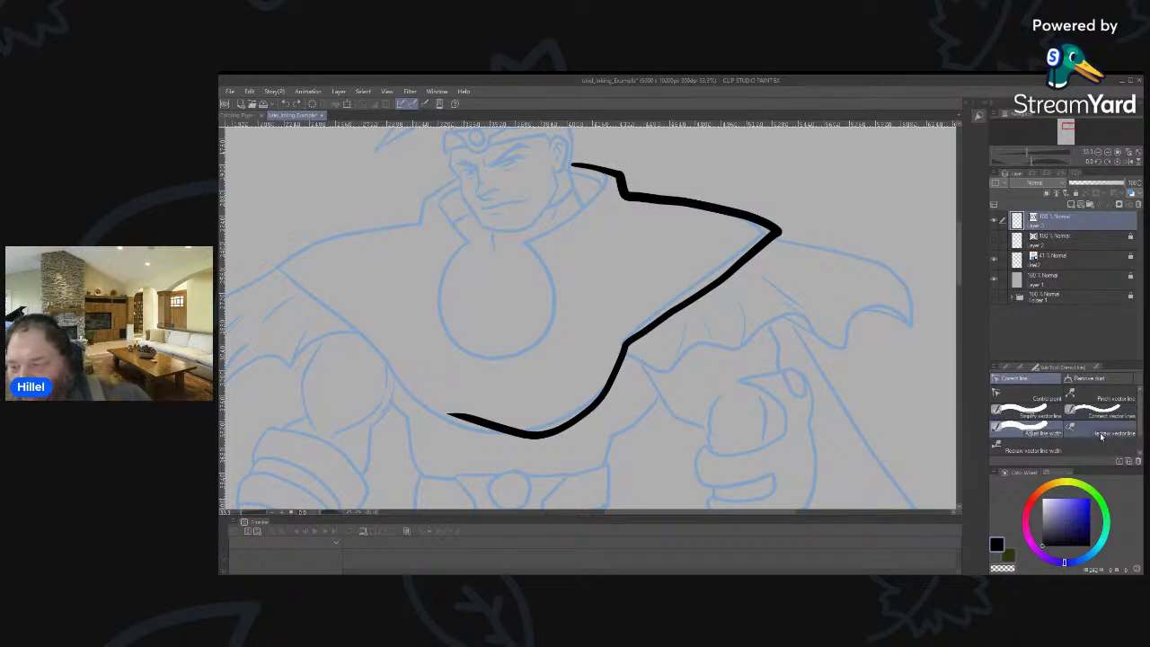
left_click(1025, 411)
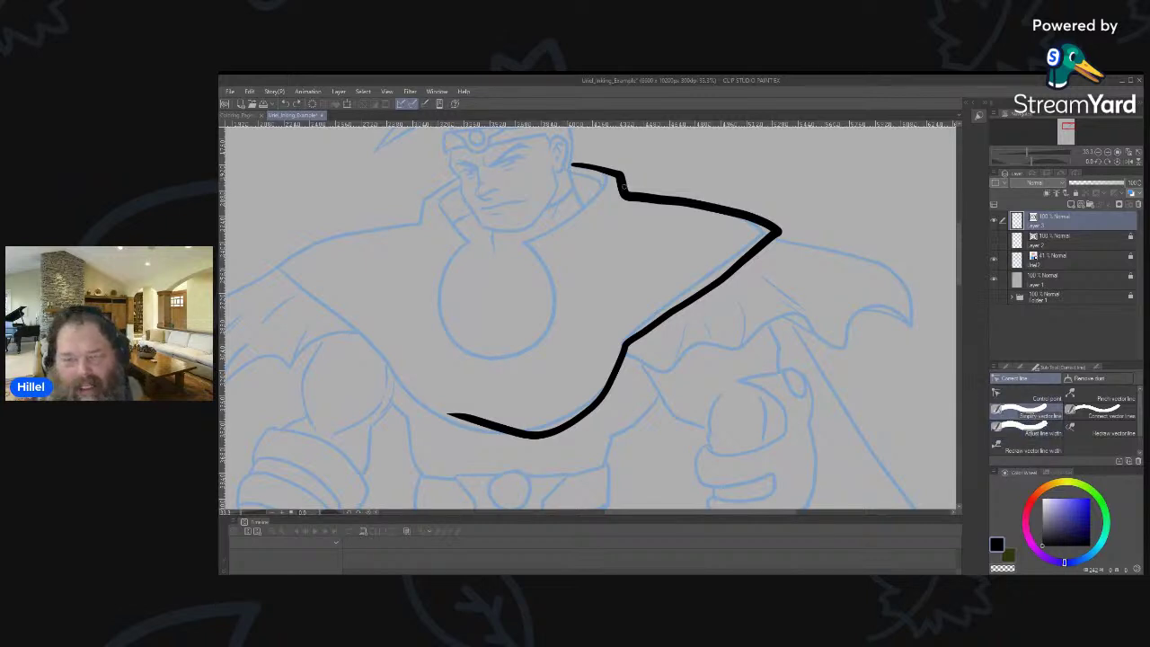
left_click_drag(574, 165, 631, 179)
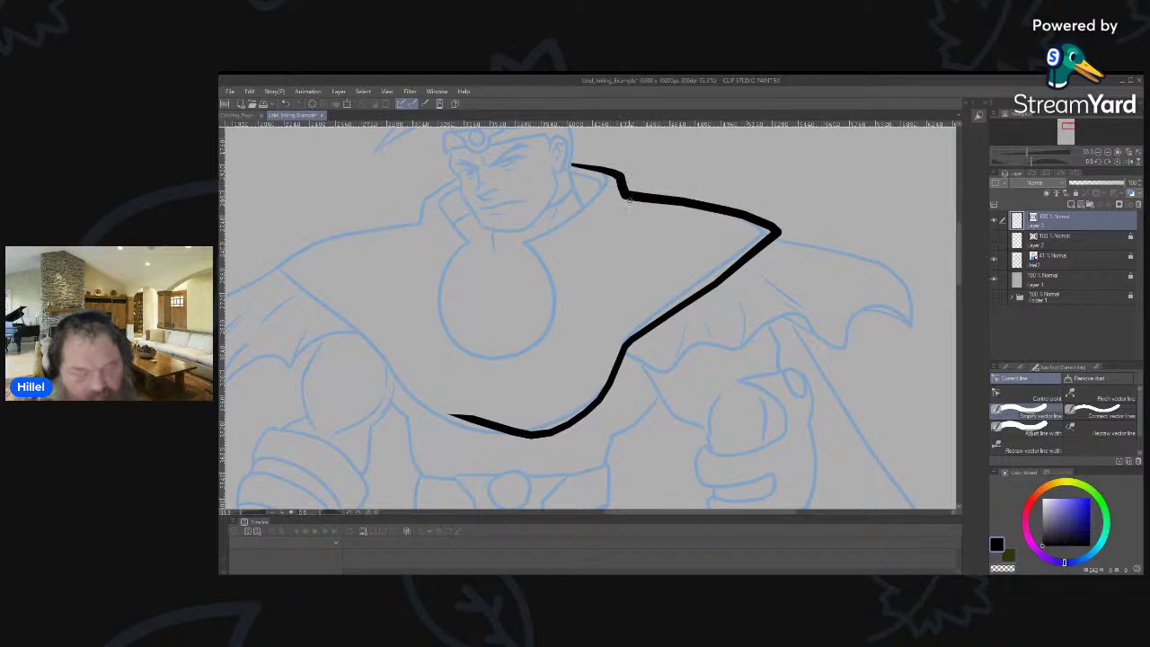
Check the simplified stroke's control points with the Object tool, and undo the simplification.
key("o")
left_click(607, 175)
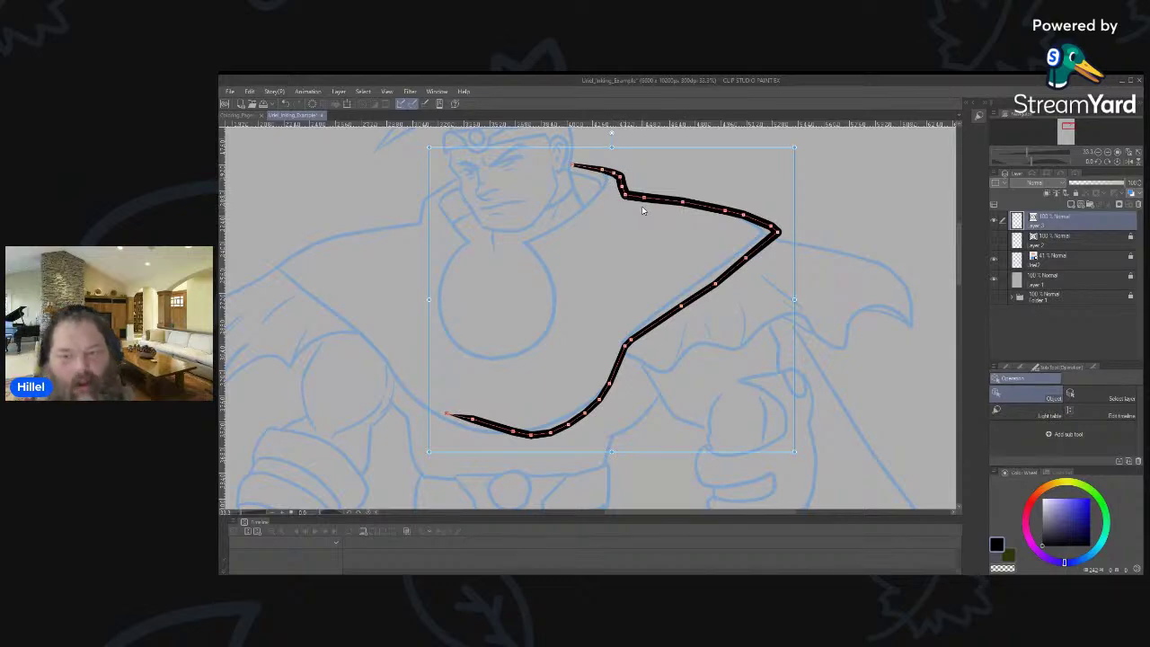
key("ctrl+z")
key("ctrl+z")
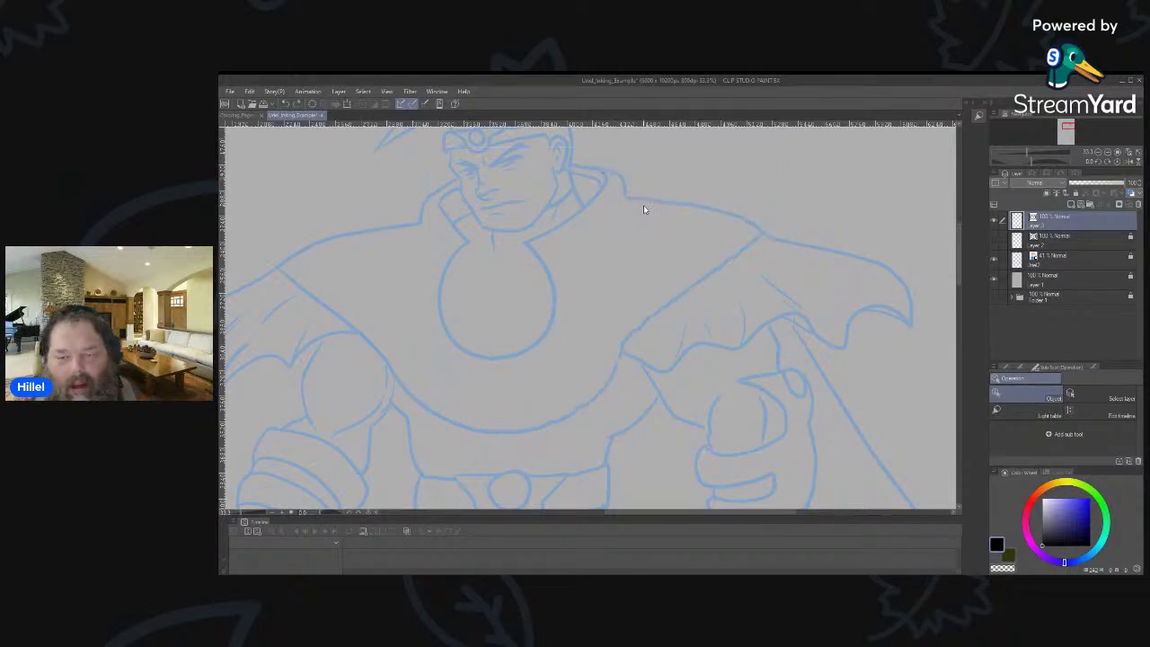
key("ctrl+z")
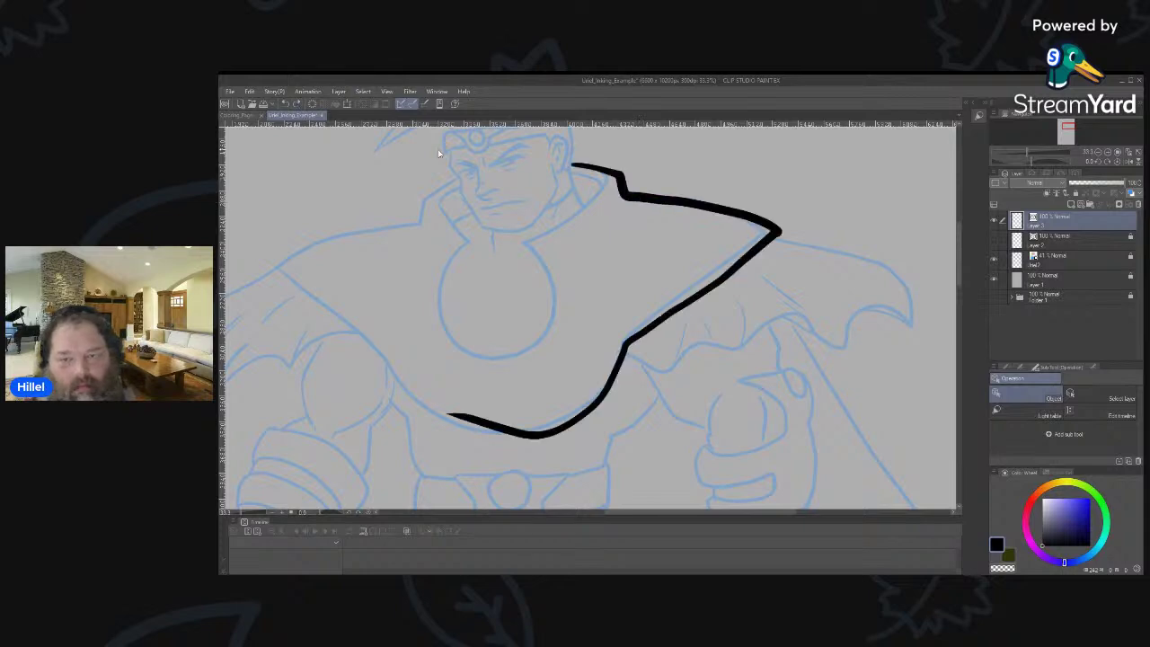
Simplify the thick cape stroke with the Simplify vector line tool, starting at the collar, and display its control points.
left_click(639, 201)
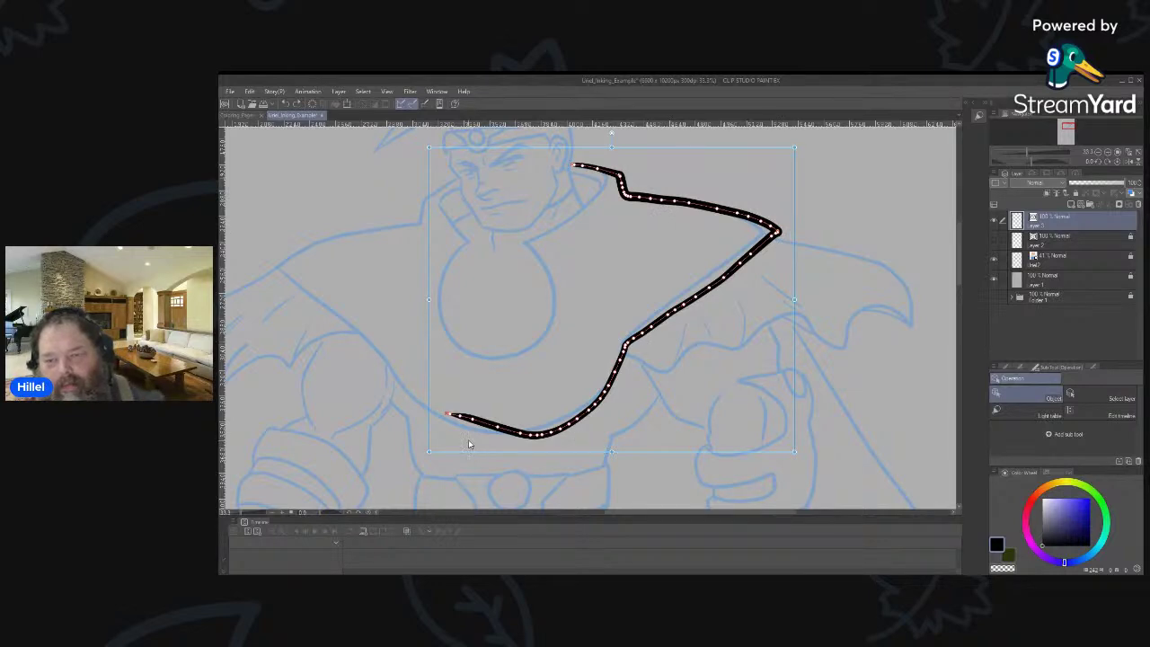
left_click(636, 267)
left_click(654, 199)
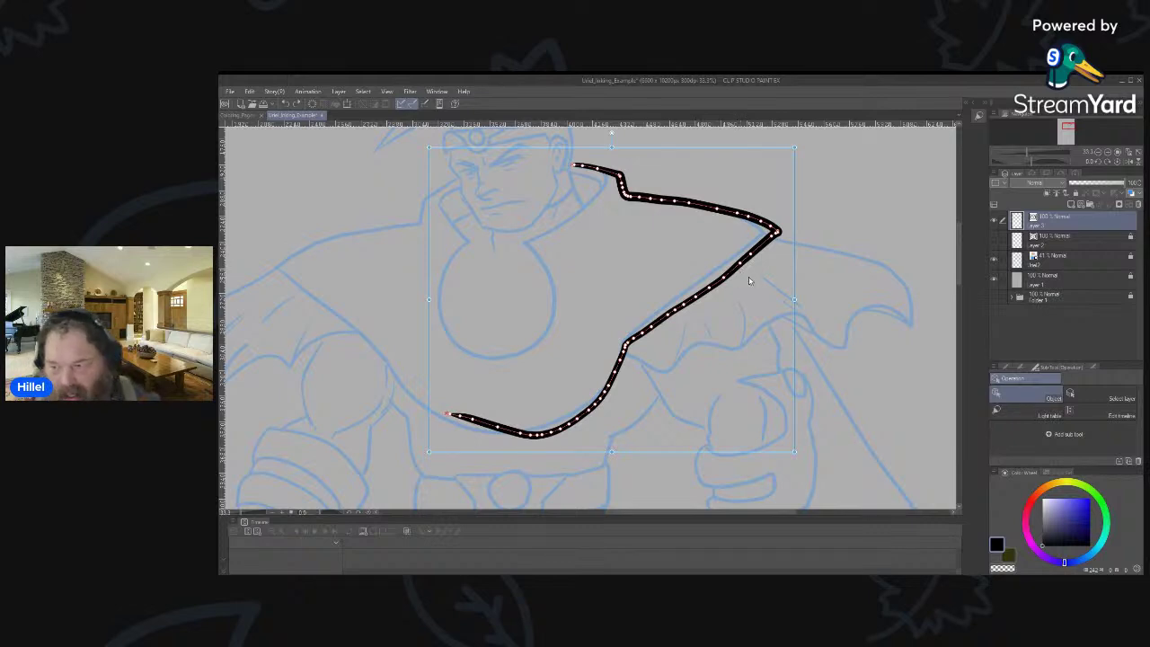
left_click(1007, 368)
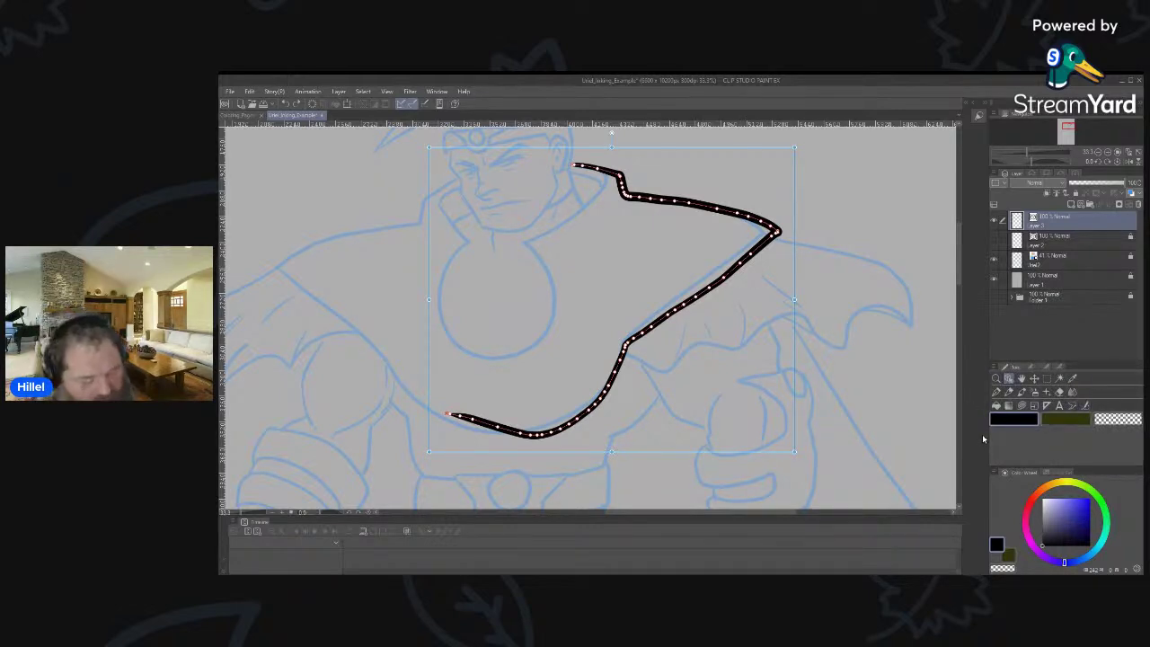
key("y")
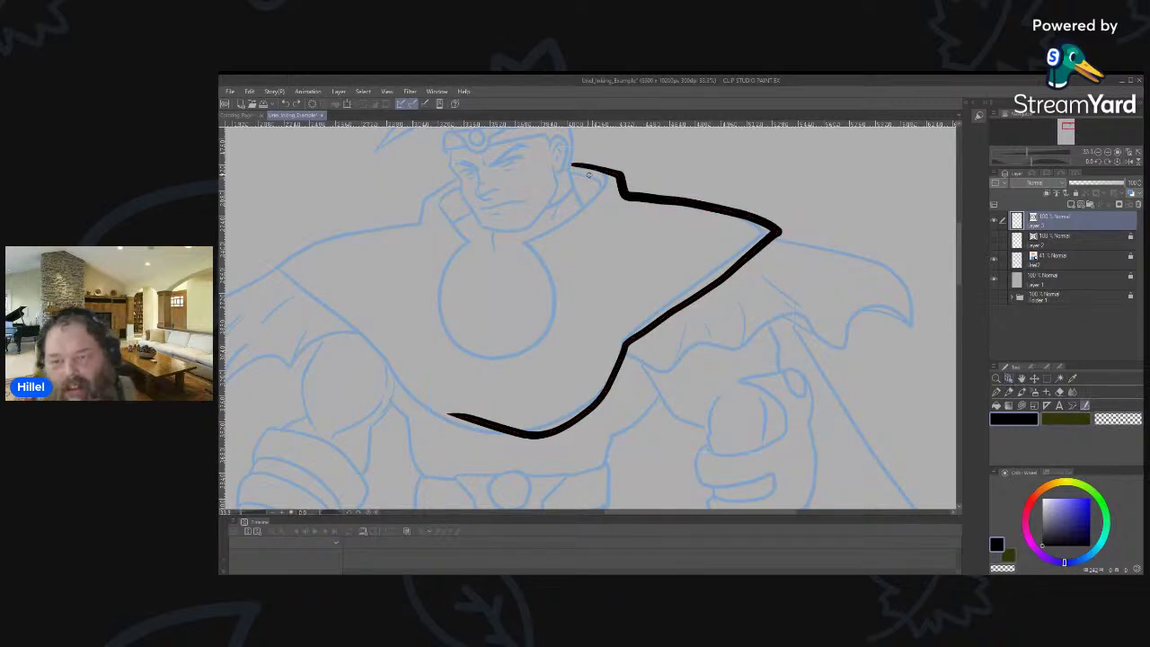
mouse_move(572, 164)
left_mouse_down()
mouse_move(638, 167)
mouse_move(617, 188)
left_mouse_up()
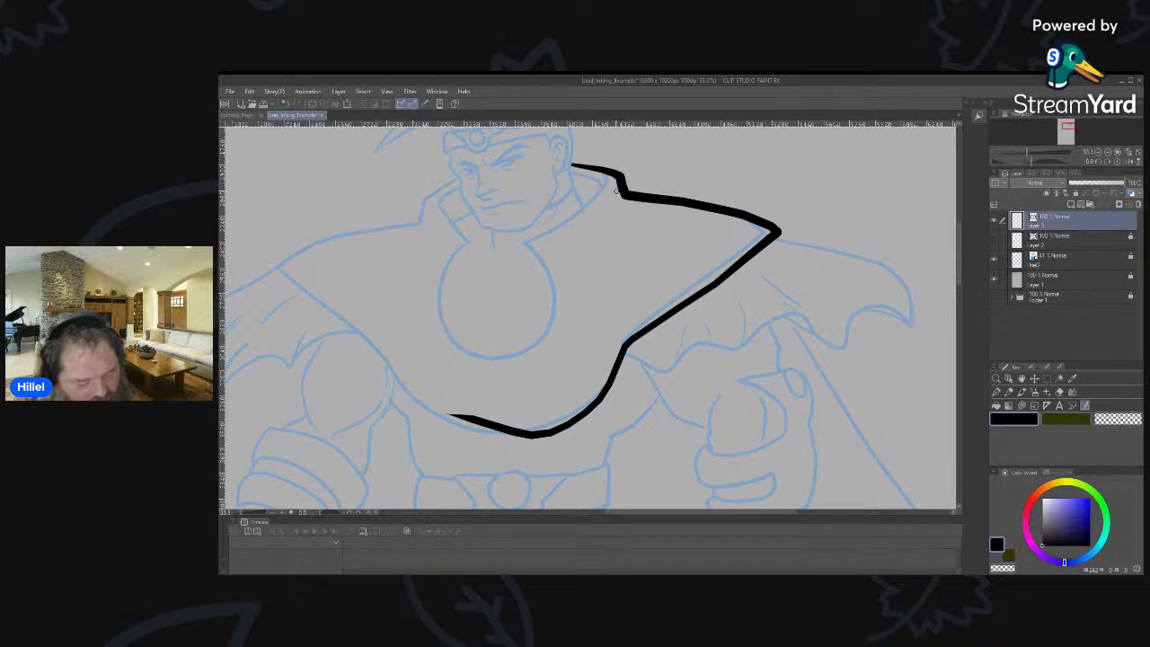
key("o")
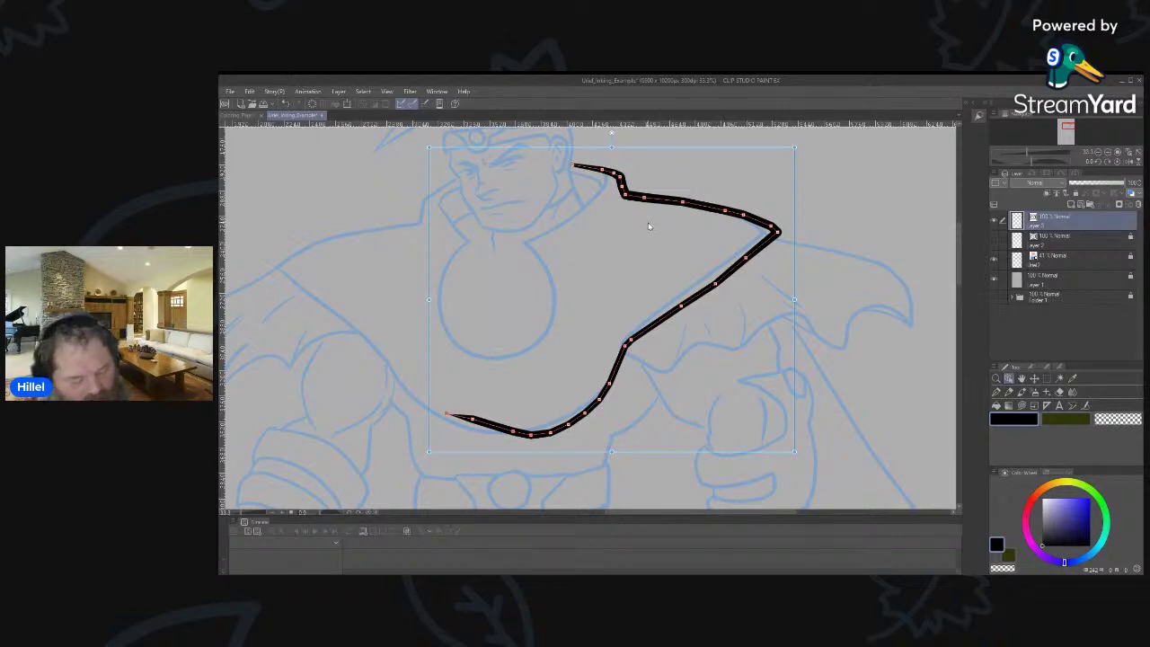
Simplify the cape stroke again along its full length from collar to hem, and select it to show its control points.
key("y")
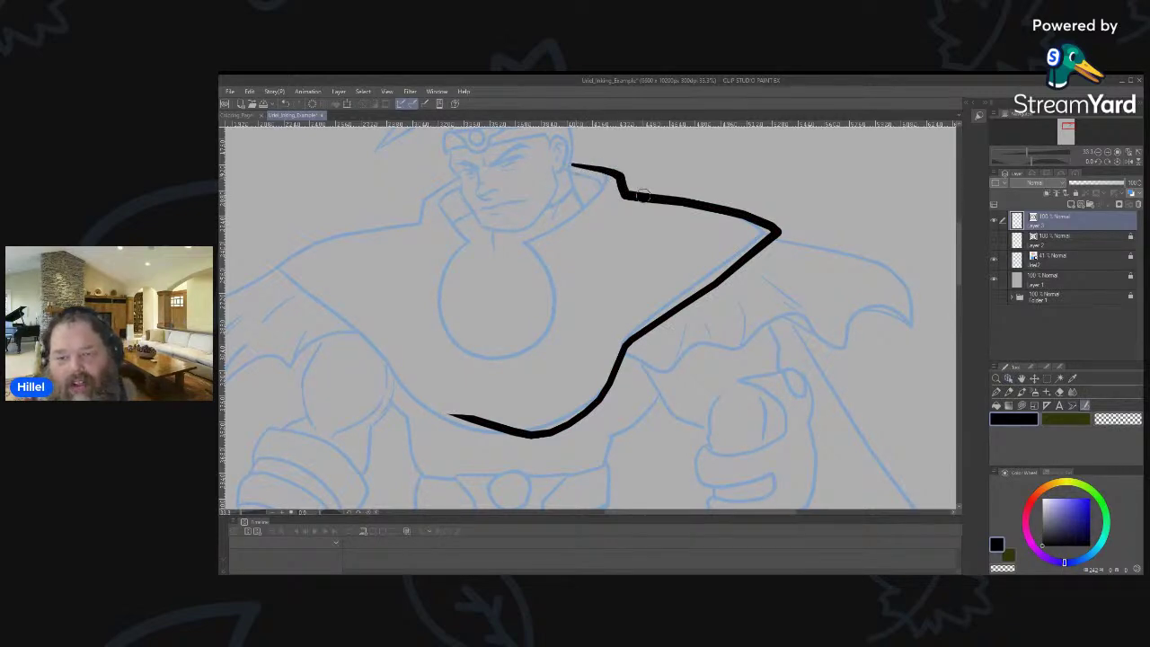
mouse_move(573, 164)
left_mouse_down()
mouse_move(775, 234)
mouse_move(635, 337)
mouse_move(590, 407)
mouse_move(523, 434)
mouse_move(454, 420)
left_mouse_up()
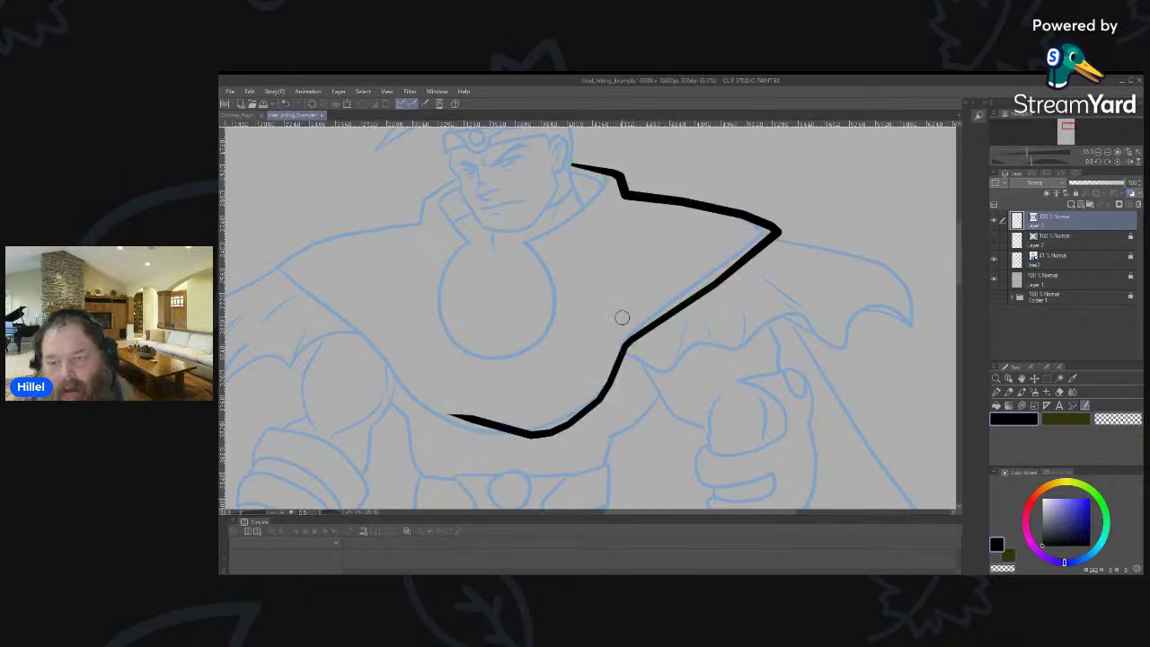
key("o")
left_click(670, 205)
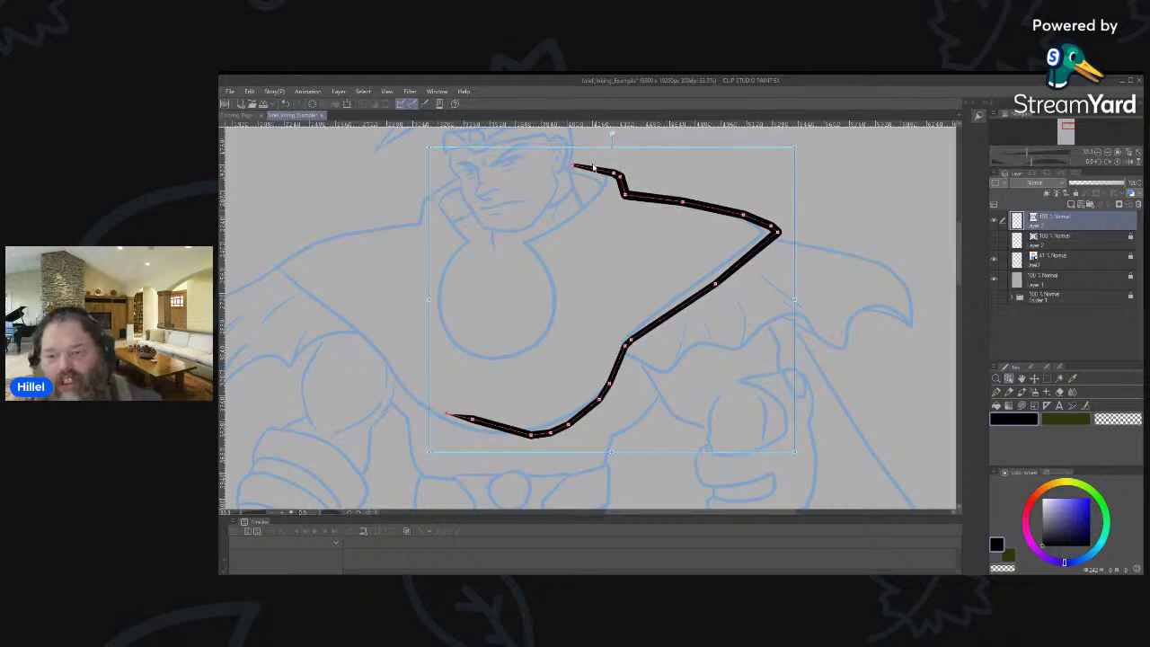
Move control points on the diagonal edge, near the shoulder tip and at the hem end onto the blue line art.
left_click(715, 284)
left_click_drag(715, 281, 712, 276)
left_click_drag(773, 228, 767, 222)
left_click(654, 269)
left_click(487, 429)
left_click_drag(470, 419, 447, 422)
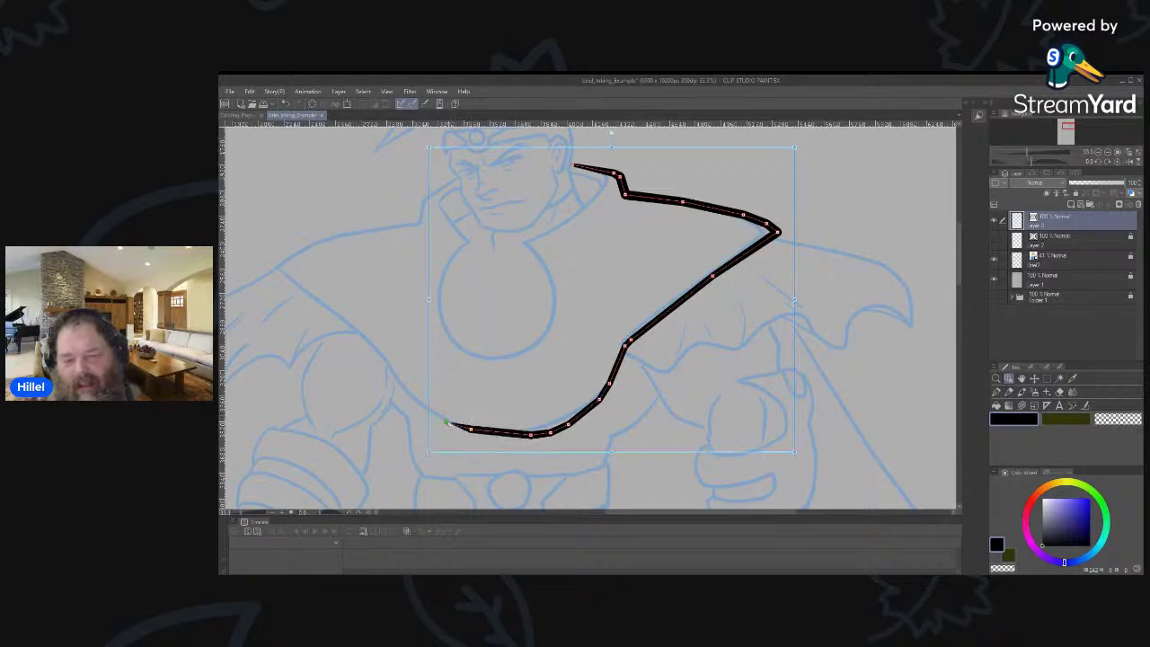
Reposition the control points along the bottom curve of the cape hem to follow the sketch.
left_click_drag(550, 434, 555, 425)
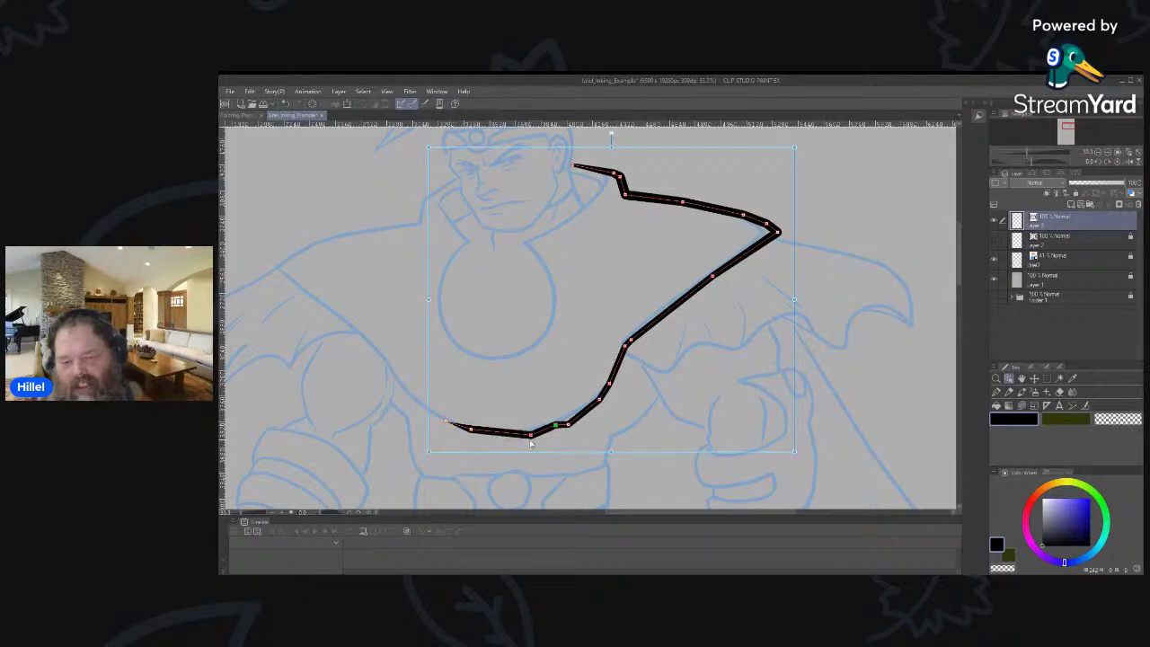
left_click(530, 435)
left_click_drag(530, 435, 530, 431)
left_click_drag(569, 424, 599, 396)
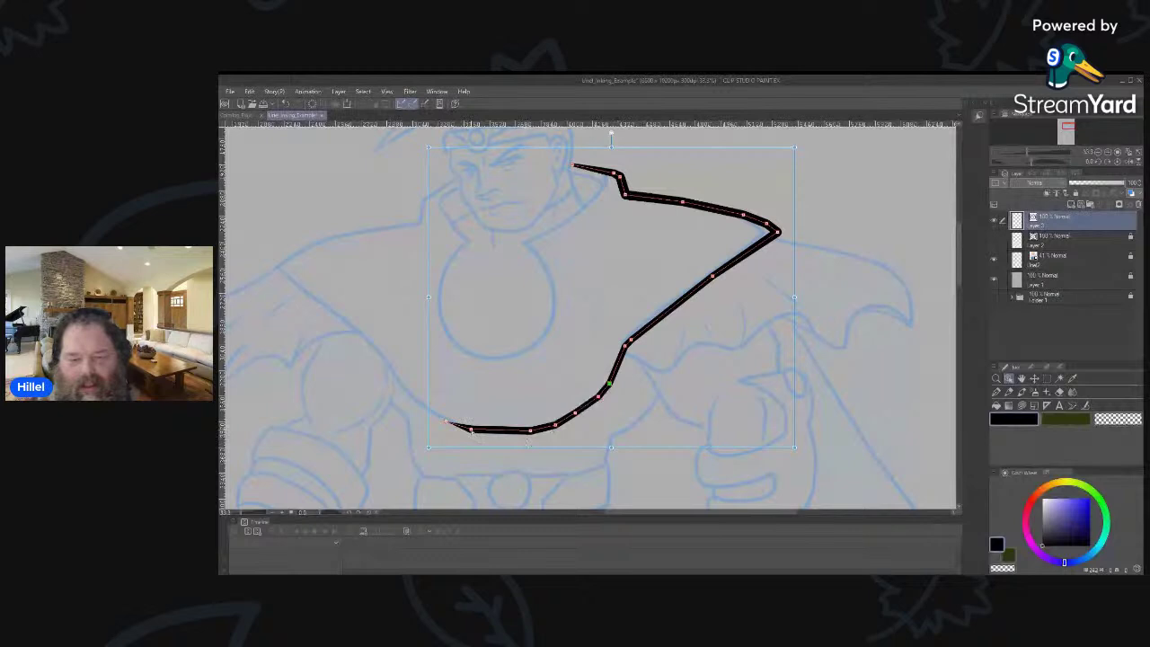
Select the six control points along the lower hem curve and apply Switch corner to them.
left_click(471, 431)
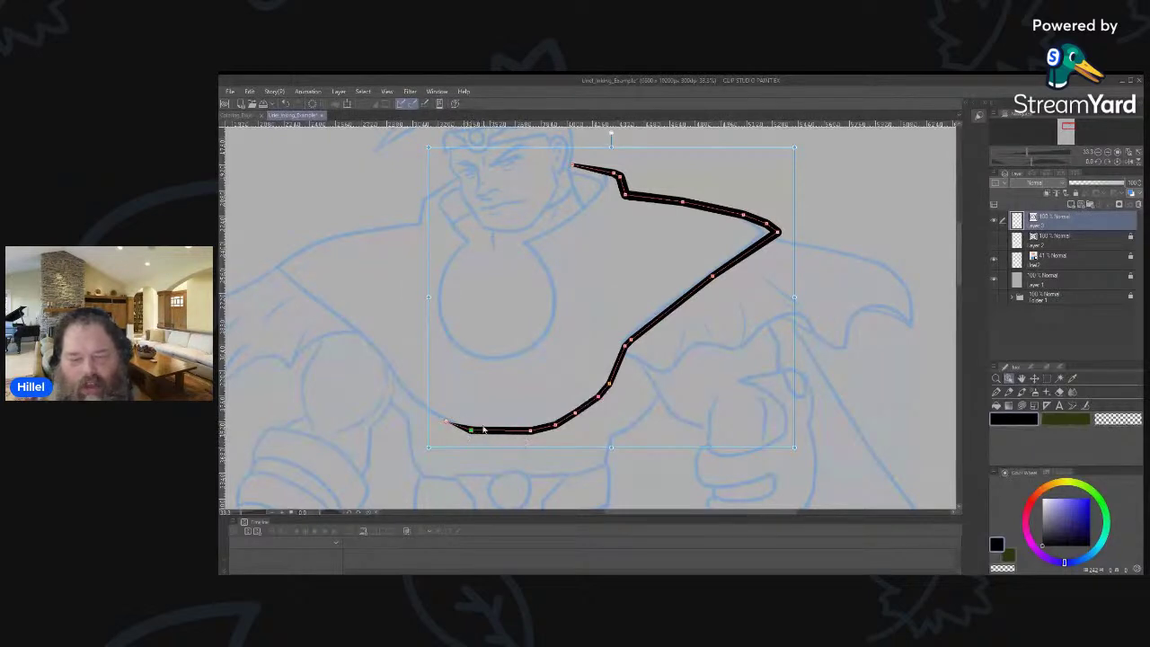
left_click(530, 431, "shift")
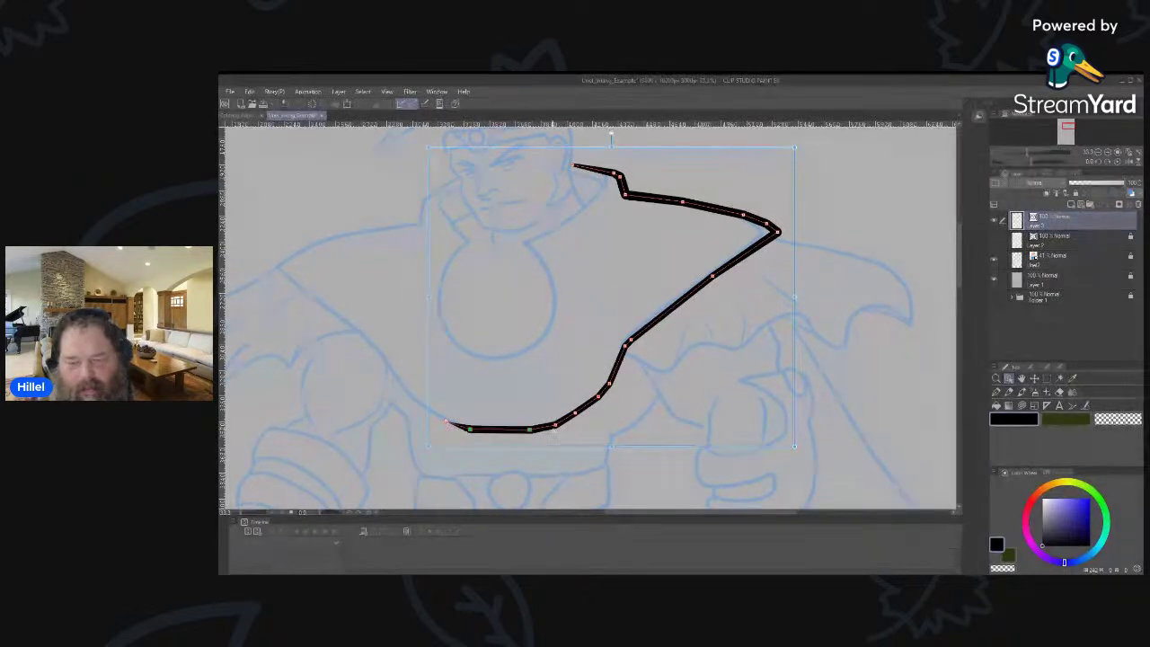
left_click(555, 426, "shift")
left_click(576, 414, "shift")
left_click(599, 397, "shift")
left_click(610, 383, "shift")
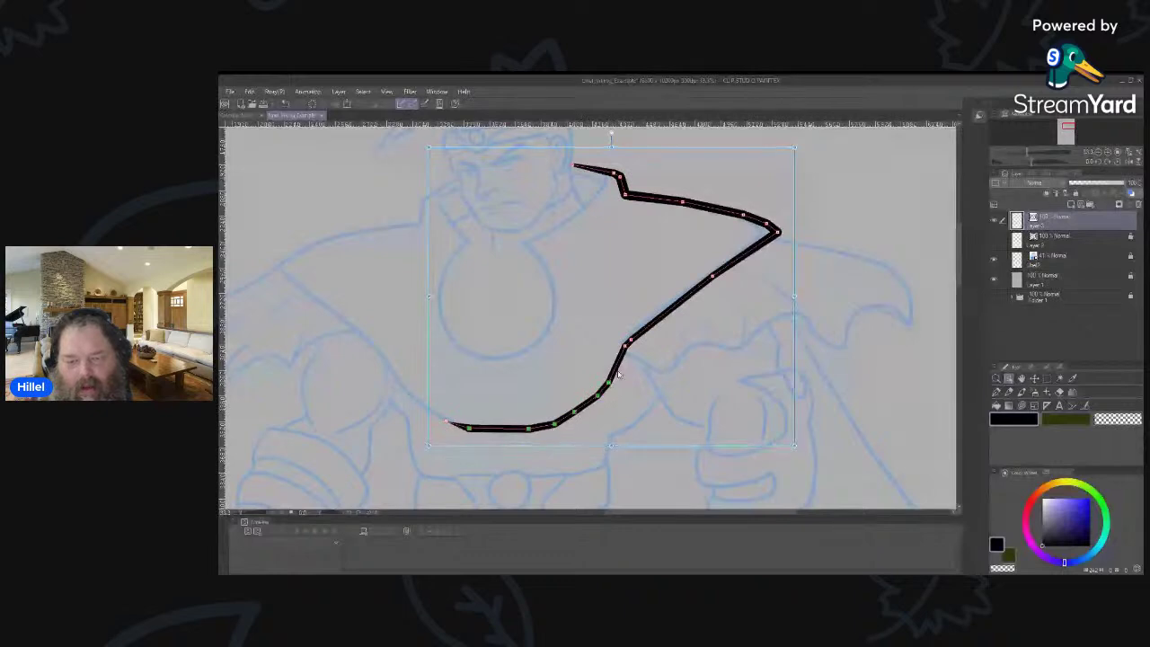
right_click(597, 404)
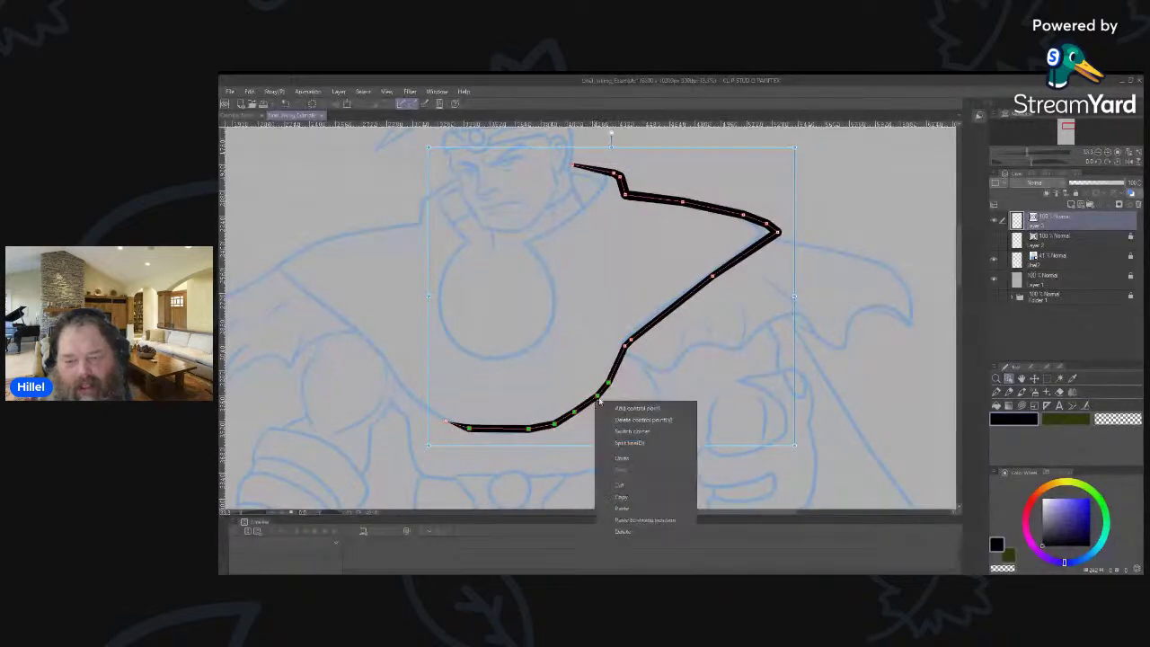
left_click(624, 433)
left_click(623, 436)
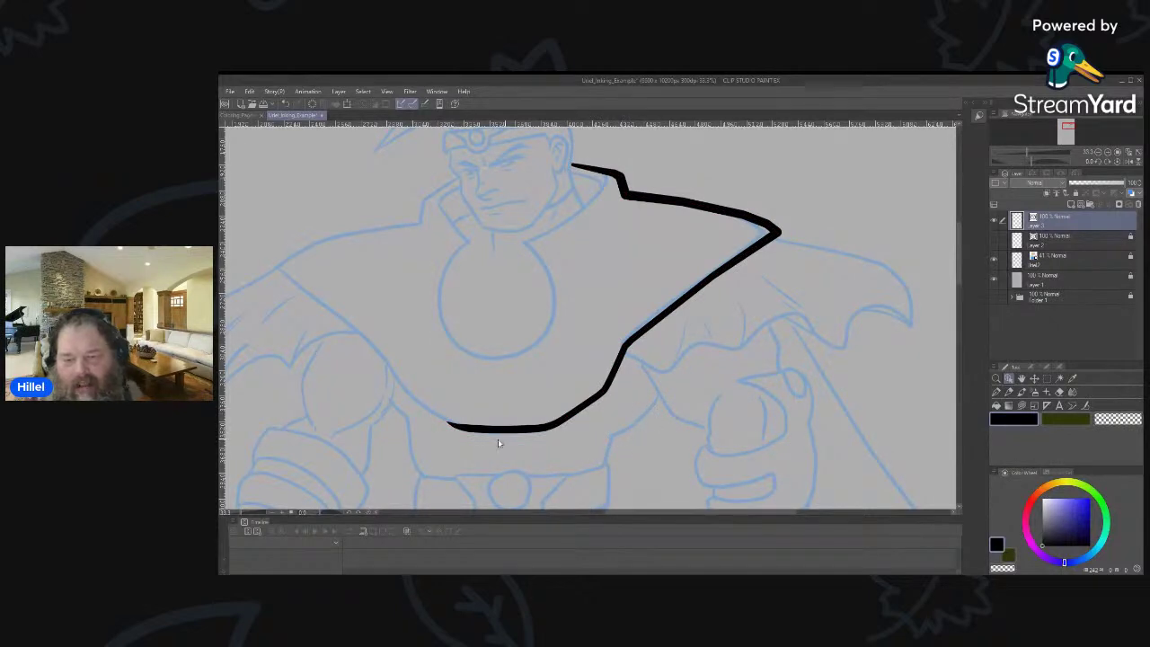
Simplify the lower hem part of the stroke with the Simplify vector line tool and check its control points.
left_click(1086, 407)
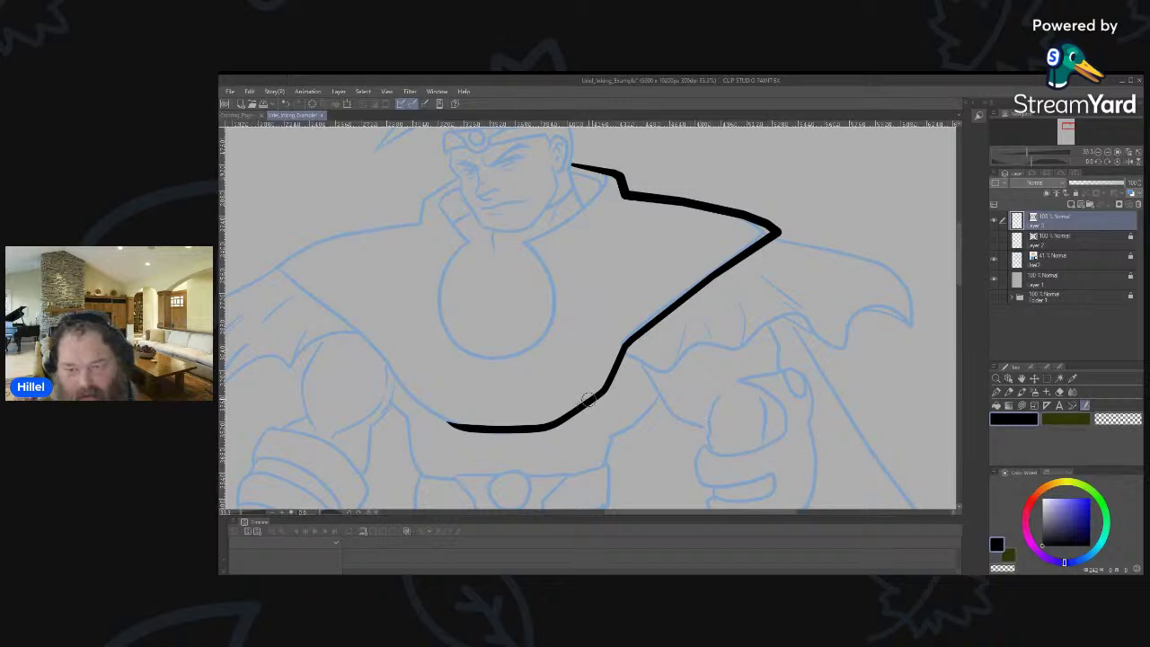
mouse_move(444, 423)
left_mouse_down()
mouse_move(537, 425)
mouse_move(566, 417)
left_mouse_up()
left_click_drag(455, 423, 537, 428)
mouse_move(454, 424)
left_mouse_down()
mouse_move(576, 408)
mouse_move(545, 431)
left_mouse_up()
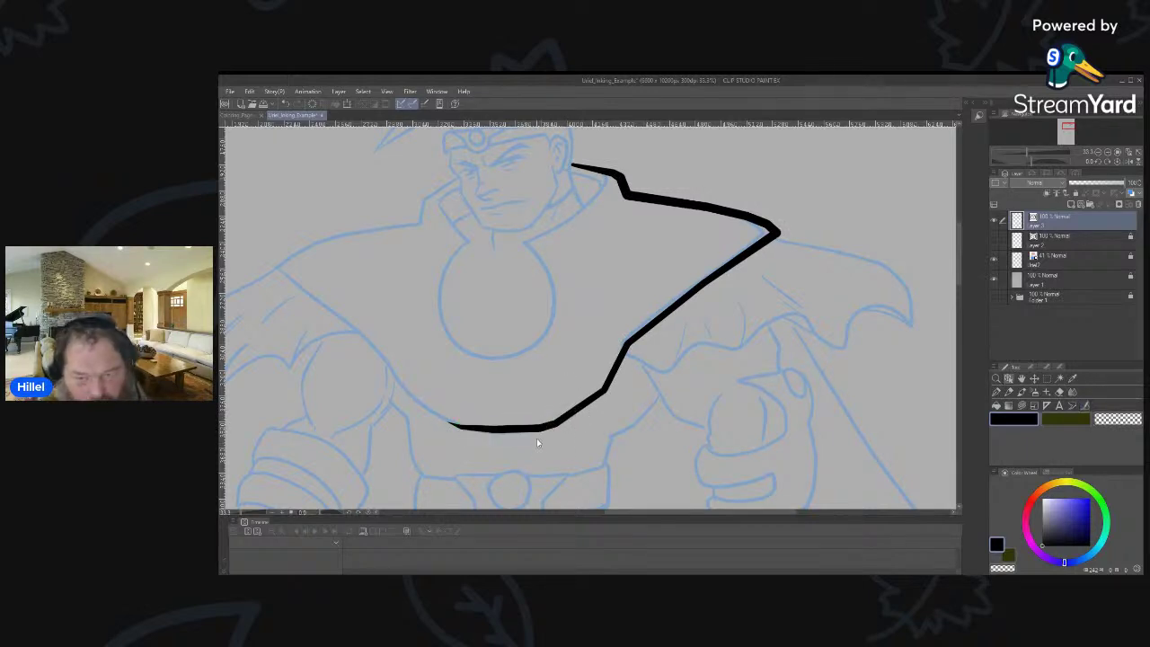
left_click(531, 433)
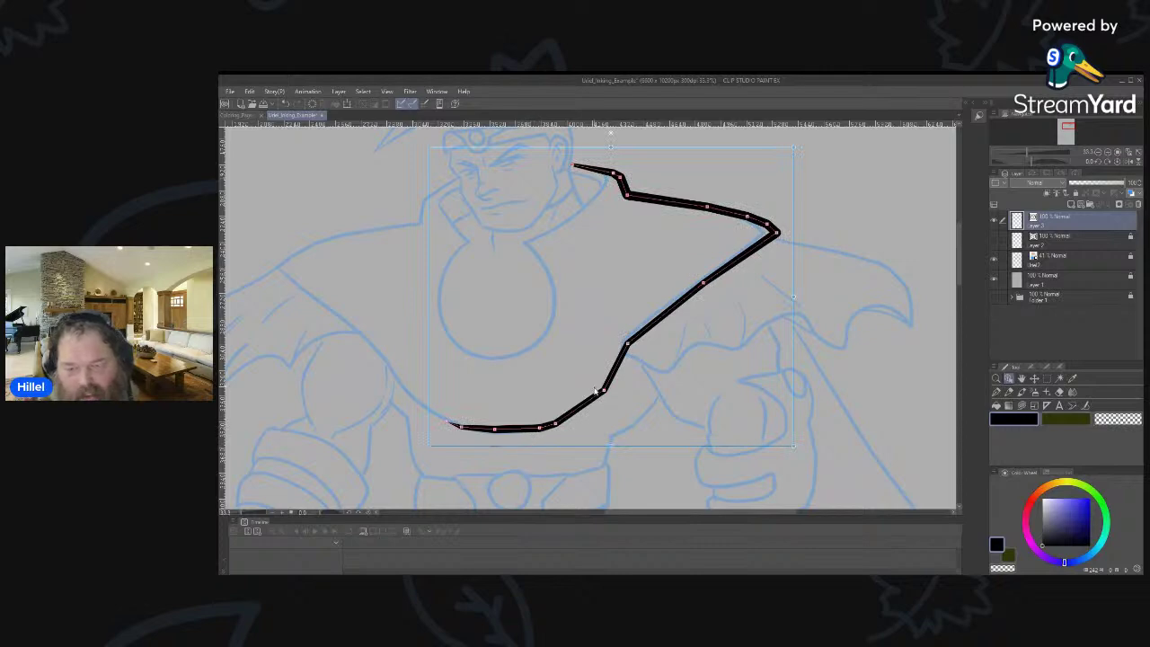
Run the Simplify vector line tool over the stroke from the hem end past the notch and up to the collar.
key("y")
mouse_move(437, 429)
left_mouse_down()
mouse_move(572, 405)
mouse_move(569, 419)
mouse_move(648, 318)
left_mouse_up()
mouse_move(620, 355)
left_mouse_down()
mouse_move(770, 233)
mouse_move(606, 183)
mouse_move(633, 195)
mouse_move(598, 159)
mouse_move(564, 160)
mouse_move(624, 183)
left_mouse_up()
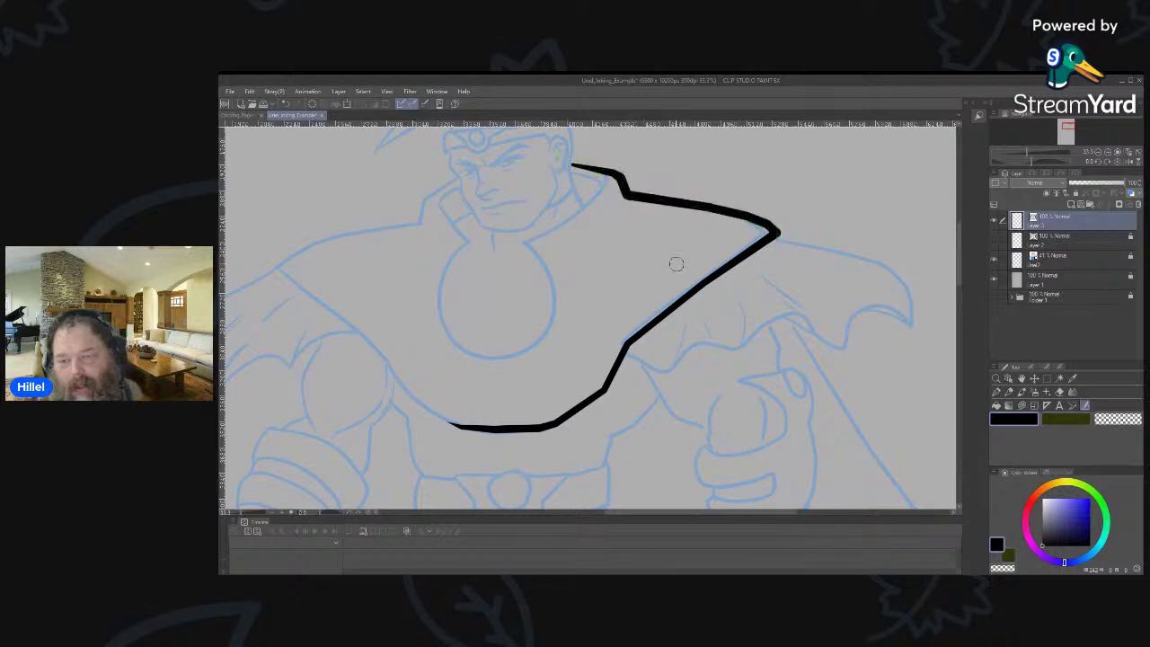
Turn off Convert curve and Process whole line in the Simplify vector line tool's properties.
left_click(1046, 369)
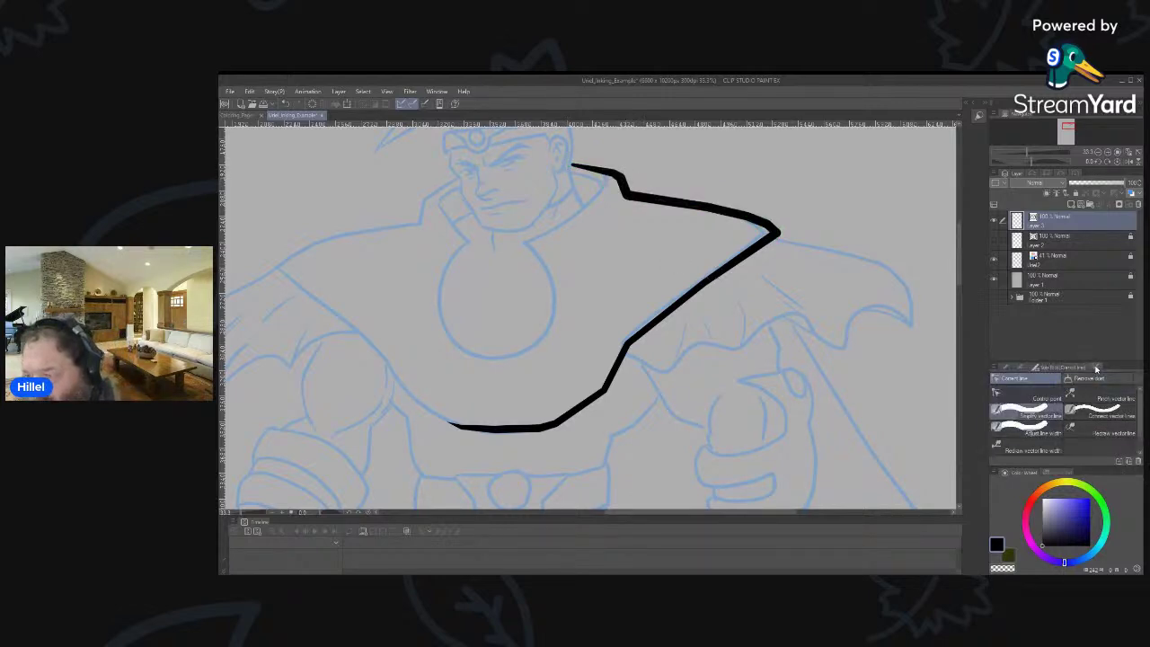
left_click(1096, 368)
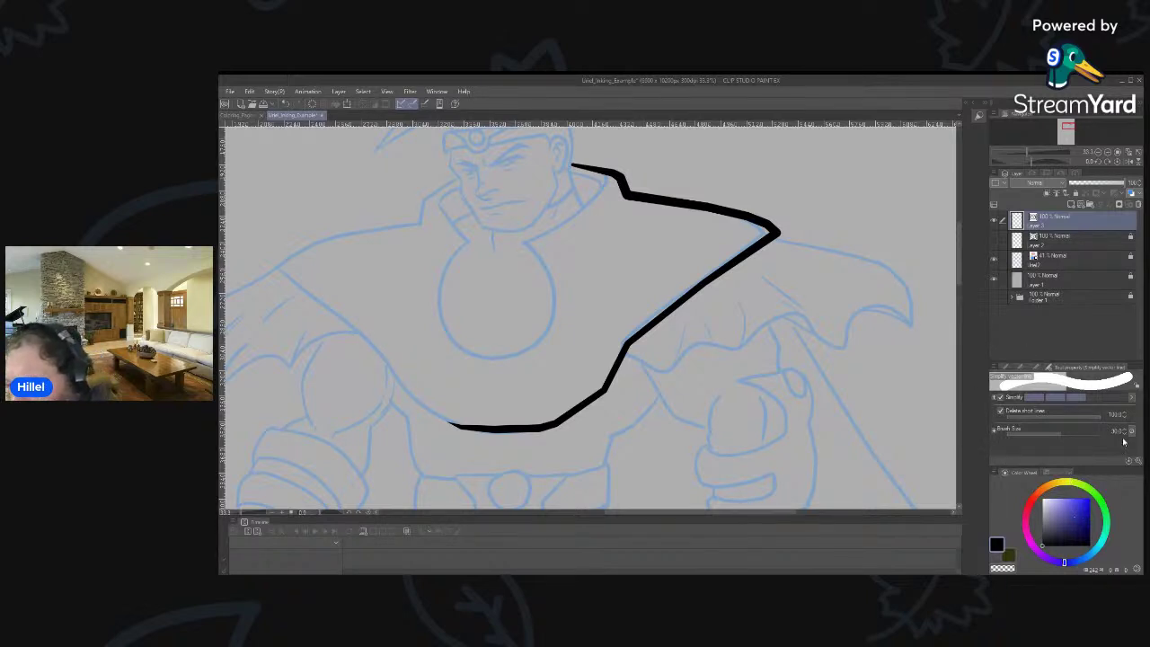
left_click(994, 400)
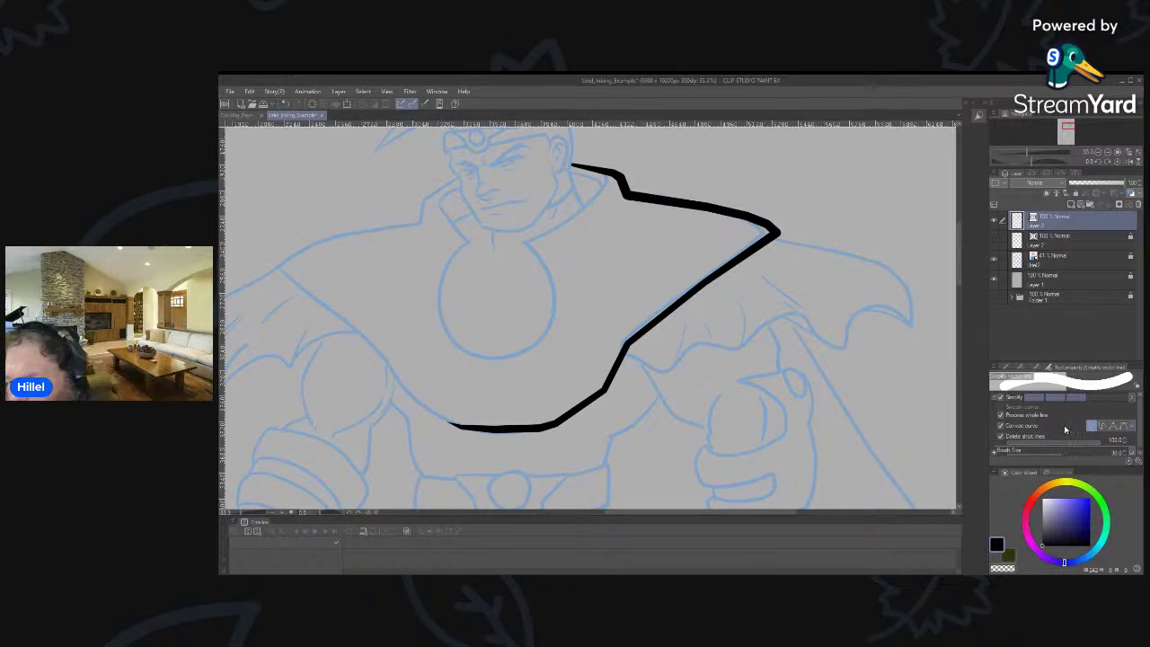
left_click(1103, 427)
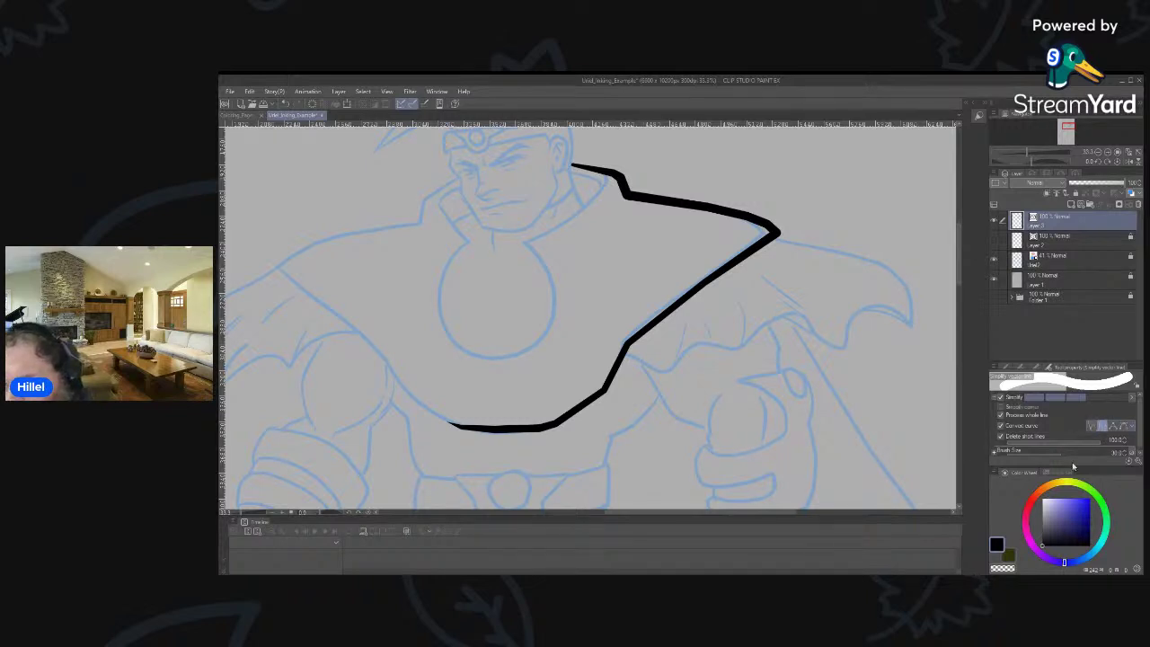
left_click(1002, 427)
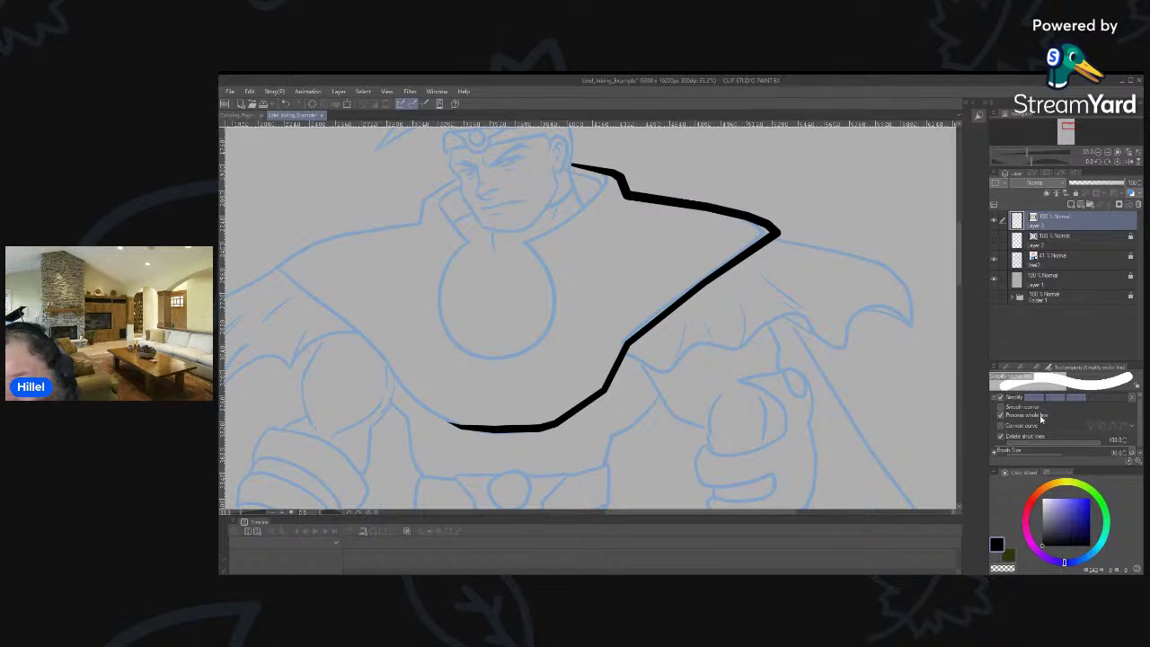
left_click(1001, 417)
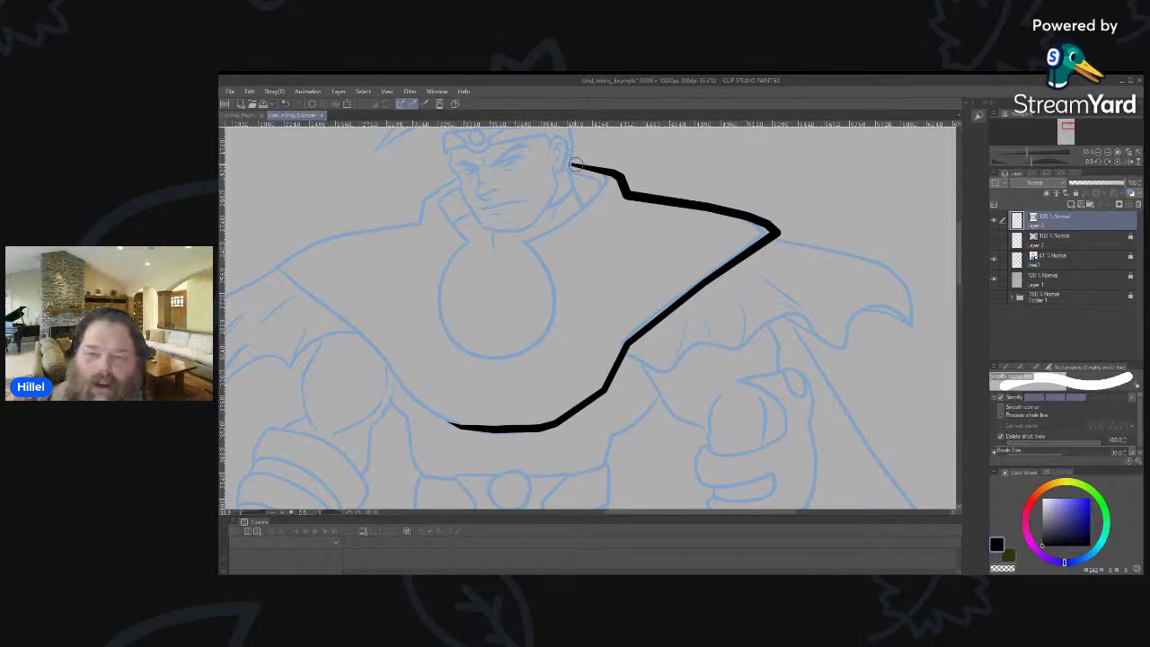
Simplify the cape stroke from collar to hem with the new tool settings, and select it to check its control points.
mouse_move(572, 165)
left_mouse_down()
mouse_move(768, 235)
mouse_move(765, 226)
mouse_move(604, 390)
left_mouse_up()
mouse_move(627, 341)
left_mouse_down()
mouse_move(527, 429)
mouse_move(450, 425)
left_mouse_up()
left_click_drag(574, 413, 595, 399)
key("o")
left_click(629, 362)
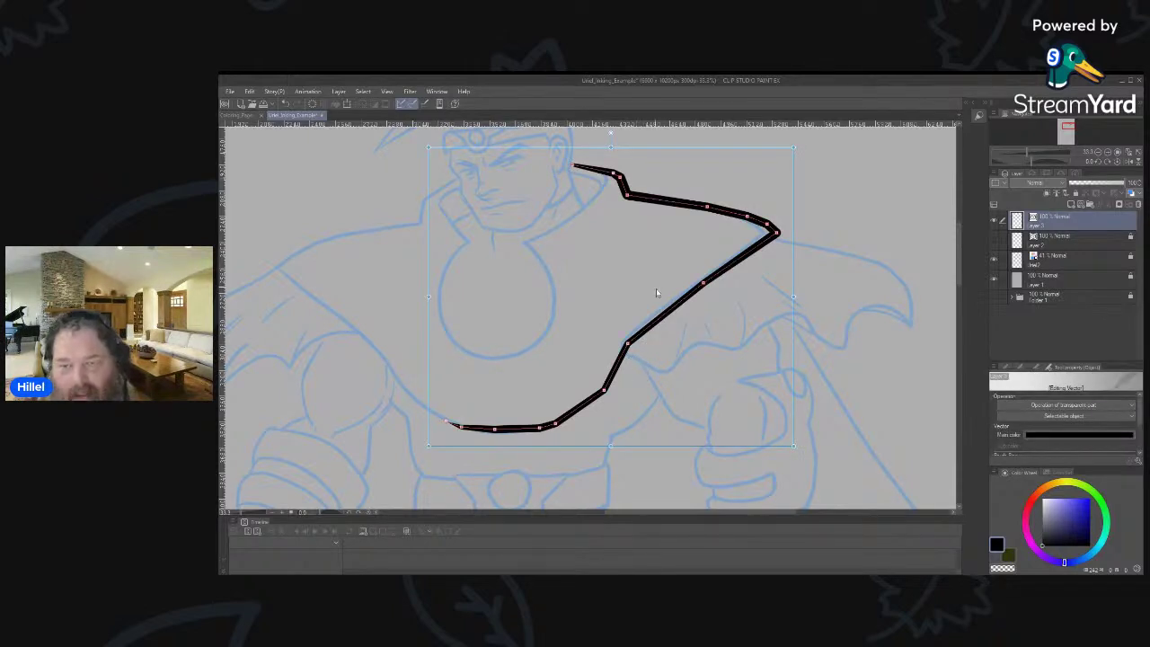
Nudge the stroke's collar end point slightly down and select the control points along the upper shoulder edge.
left_click_drag(572, 166, 574, 167)
left_click(614, 173, "shift")
left_click(620, 177, "shift")
left_click(628, 196, "shift")
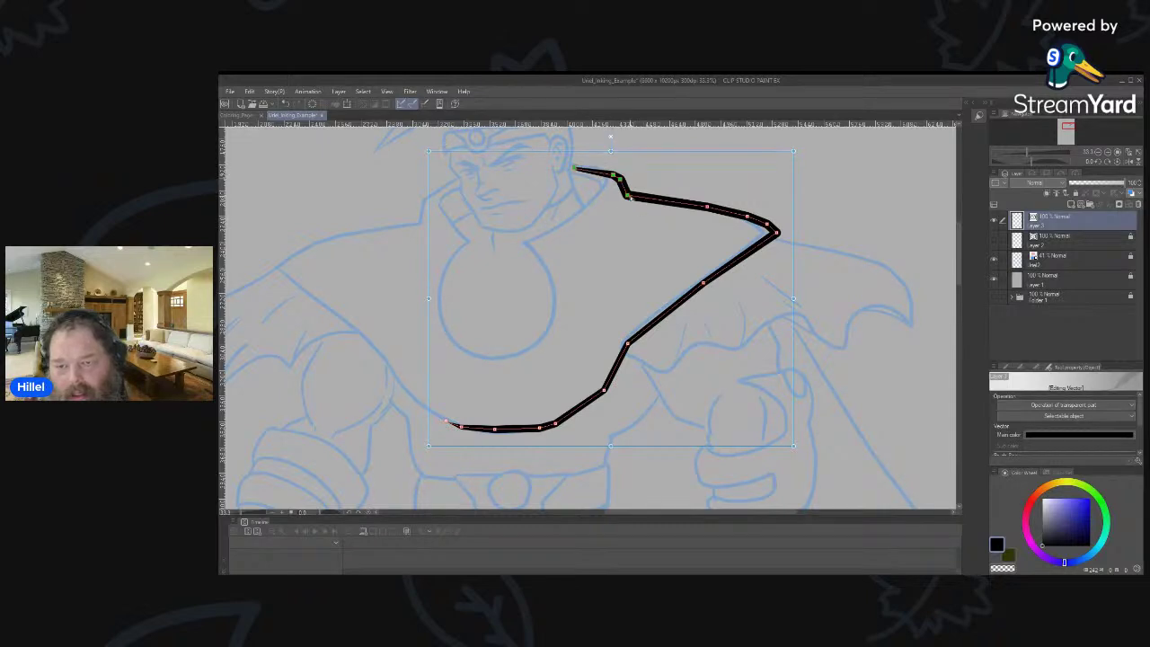
left_click(708, 208, "shift")
left_click(747, 217, "shift")
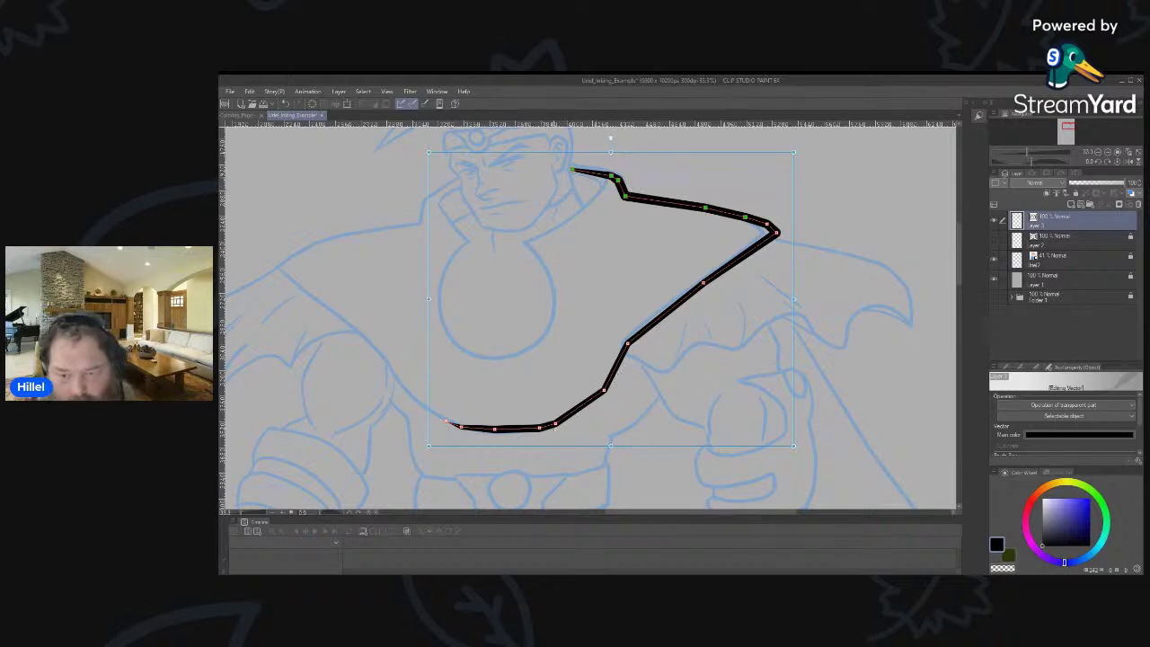
Select the control points from the hem around the shoulder tip to the collar and apply Switch corner to them.
left_click(555, 425)
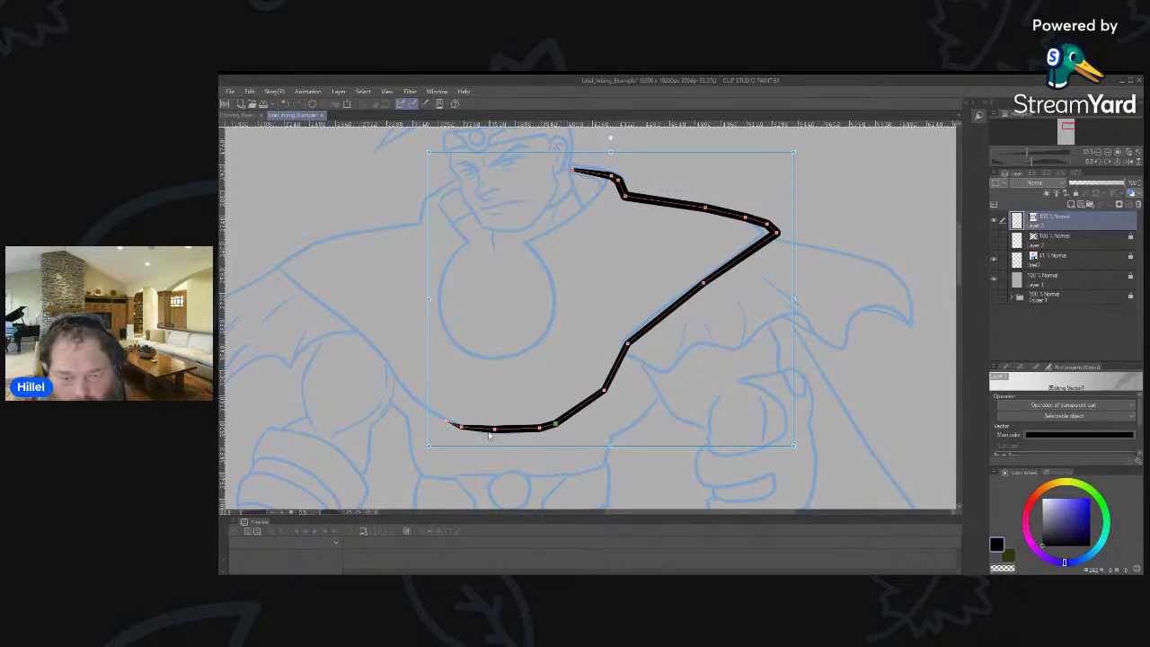
left_click(462, 427, "shift")
left_click(495, 431, "shift")
left_click(540, 429, "shift")
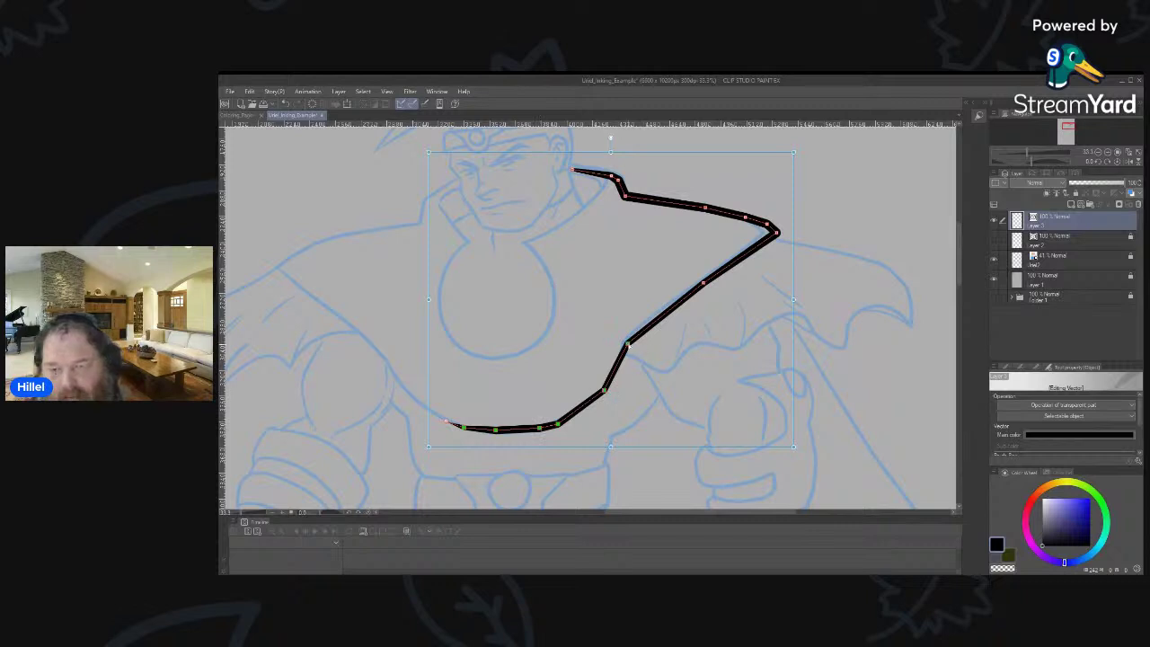
left_click(704, 284, "shift")
left_click(775, 233, "shift")
left_click(767, 225, "shift")
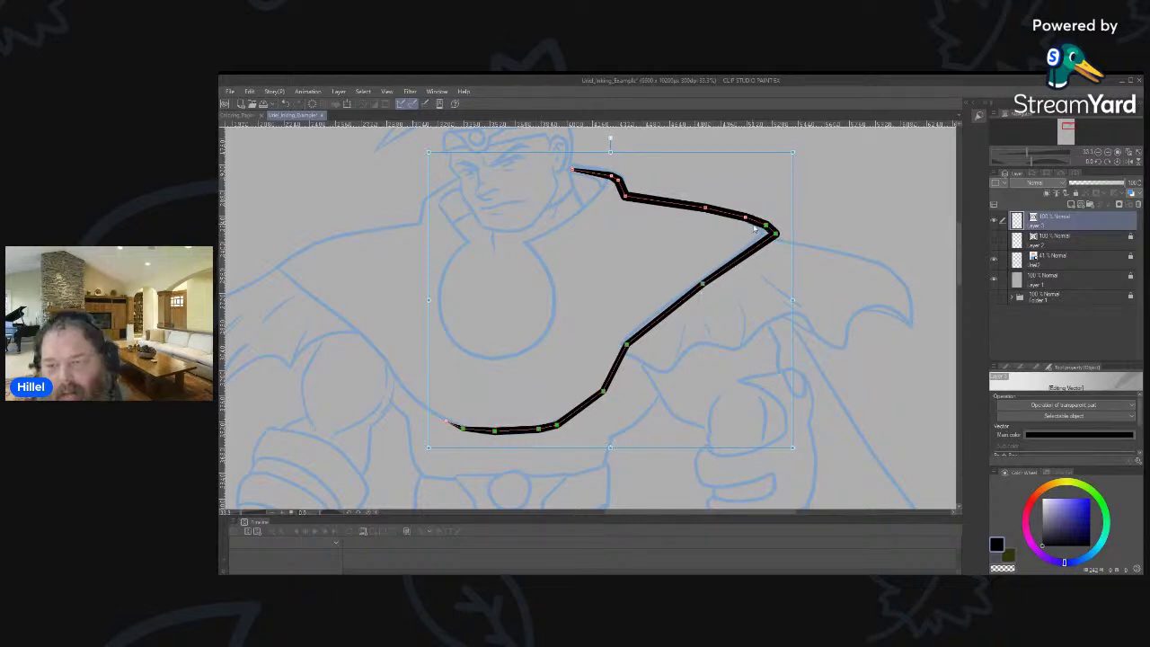
left_click(747, 218, "shift")
left_click(706, 208, "shift")
right_click(614, 184)
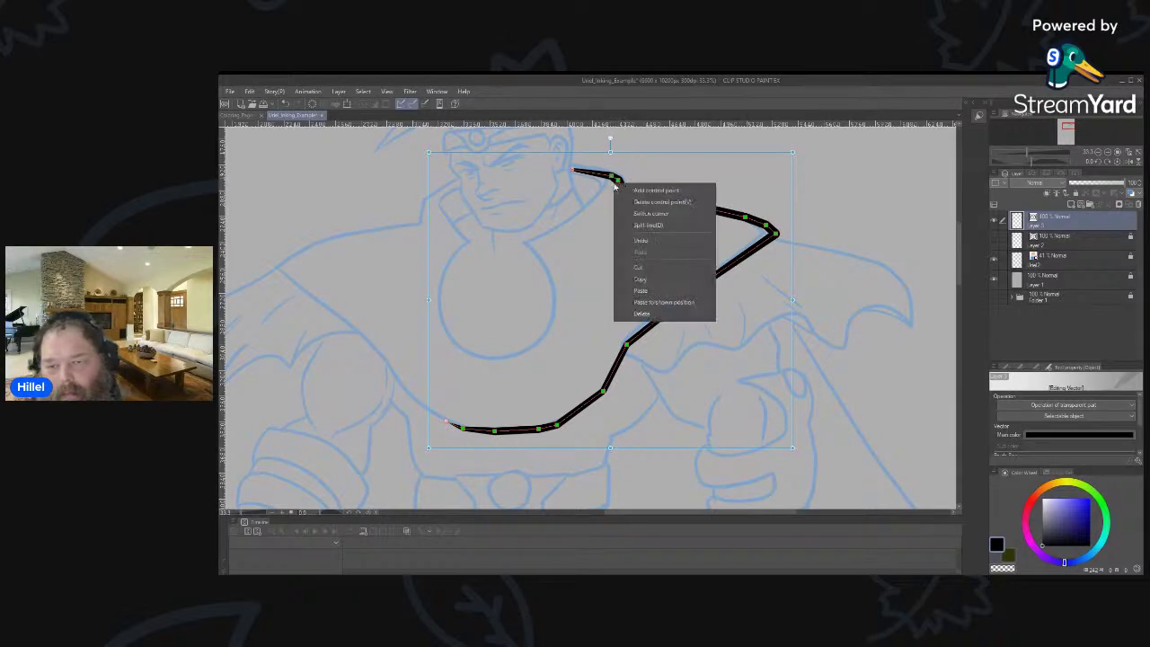
left_click(667, 212)
left_click(806, 353)
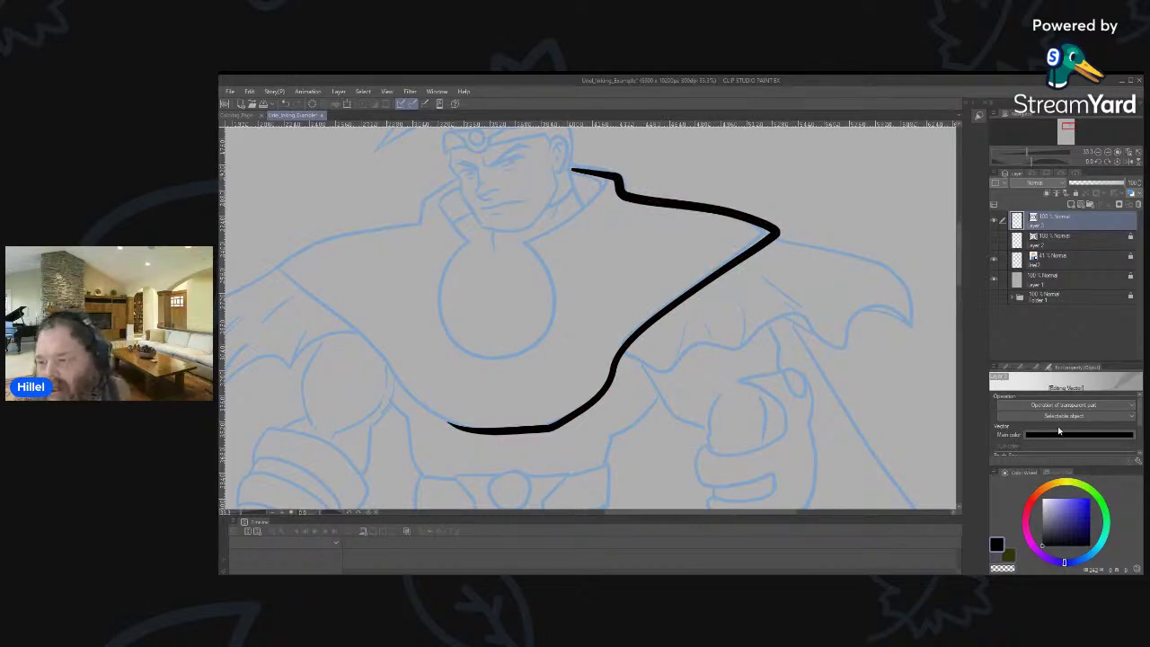
Simplify the upper shoulder edge of the cape stroke again and select the stroke to check its control points.
left_click(1004, 366)
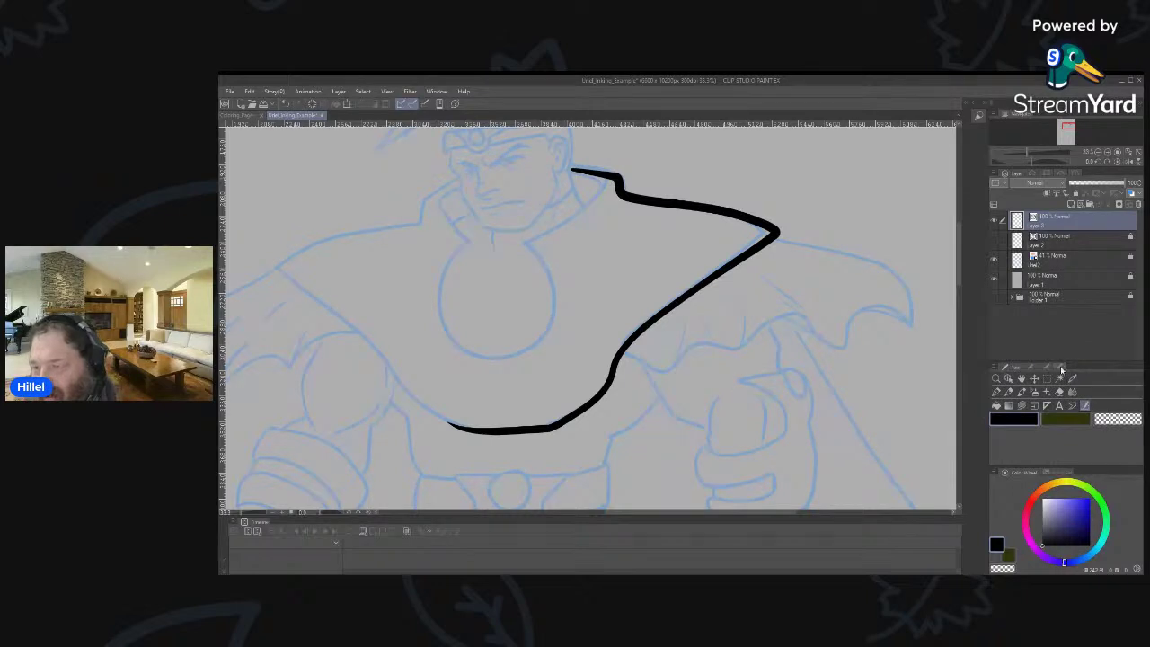
left_click(1063, 369)
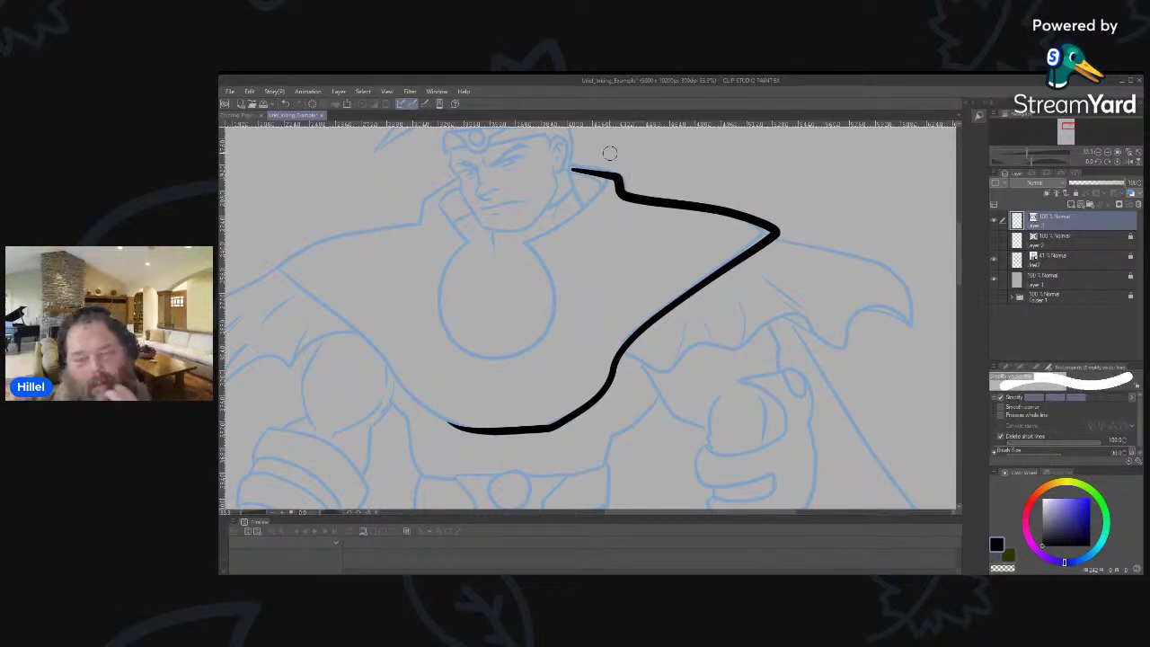
key("o")
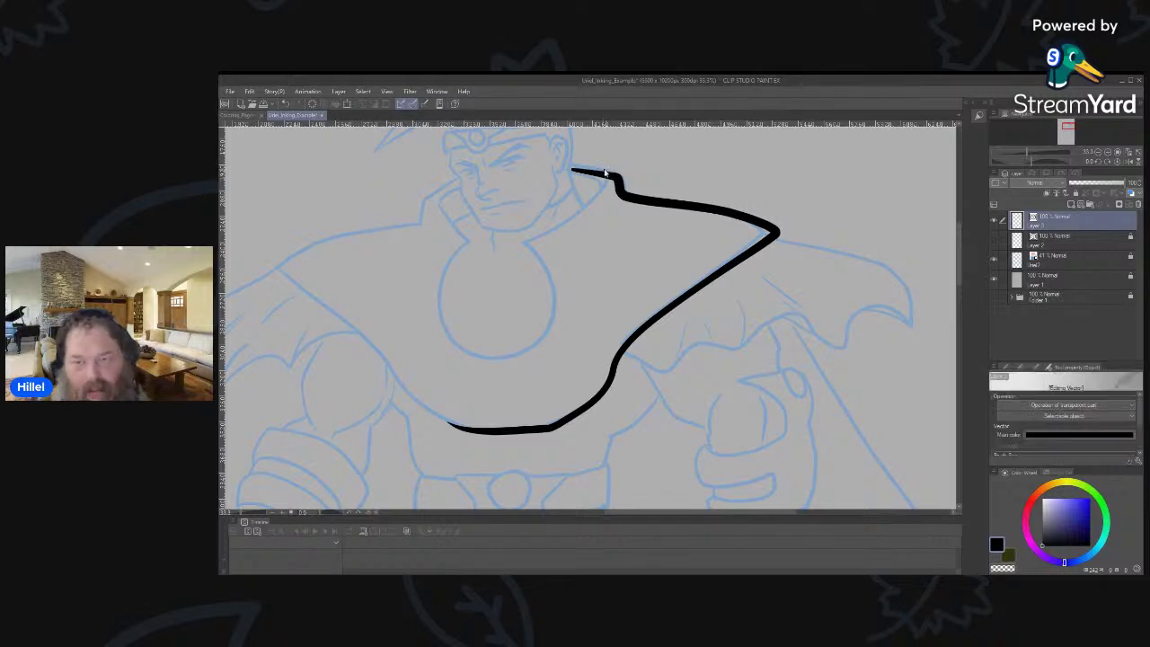
left_click(606, 179)
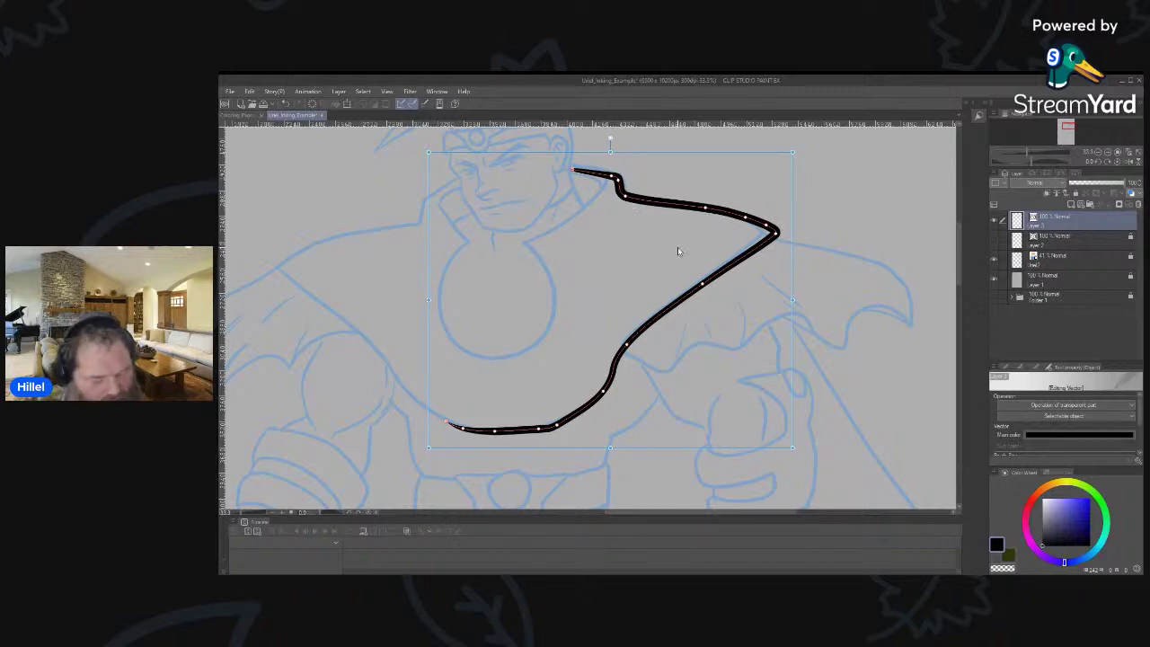
key("y")
mouse_move(578, 169)
left_mouse_down()
mouse_move(654, 201)
mouse_move(762, 234)
left_mouse_up()
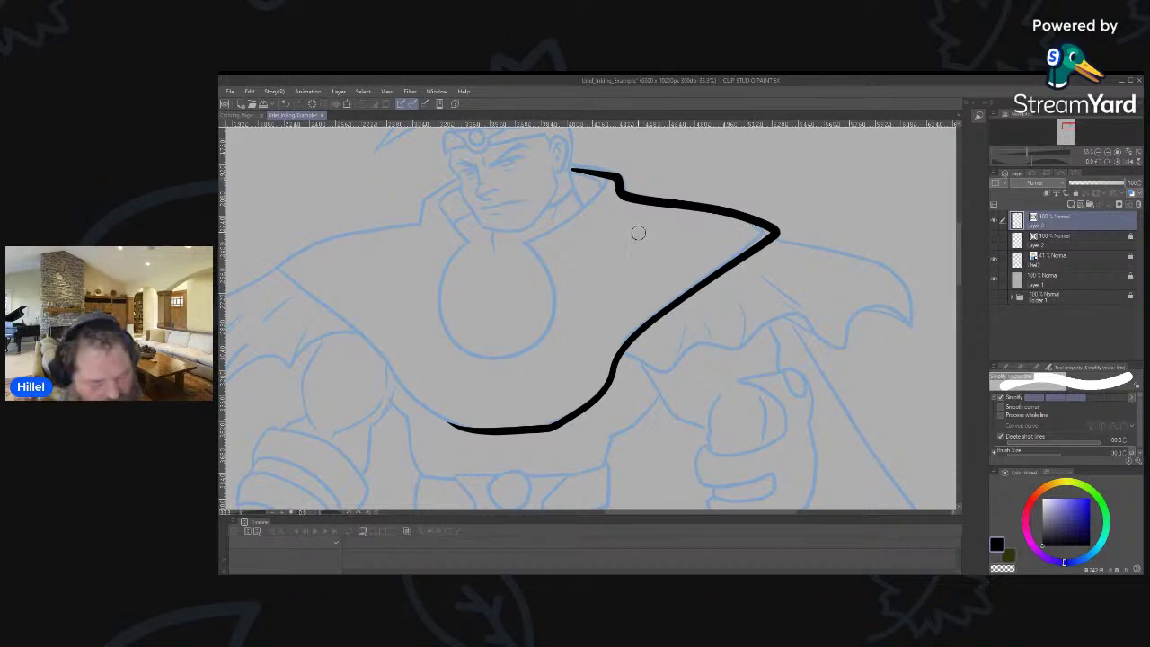
key("o")
left_click(665, 205)
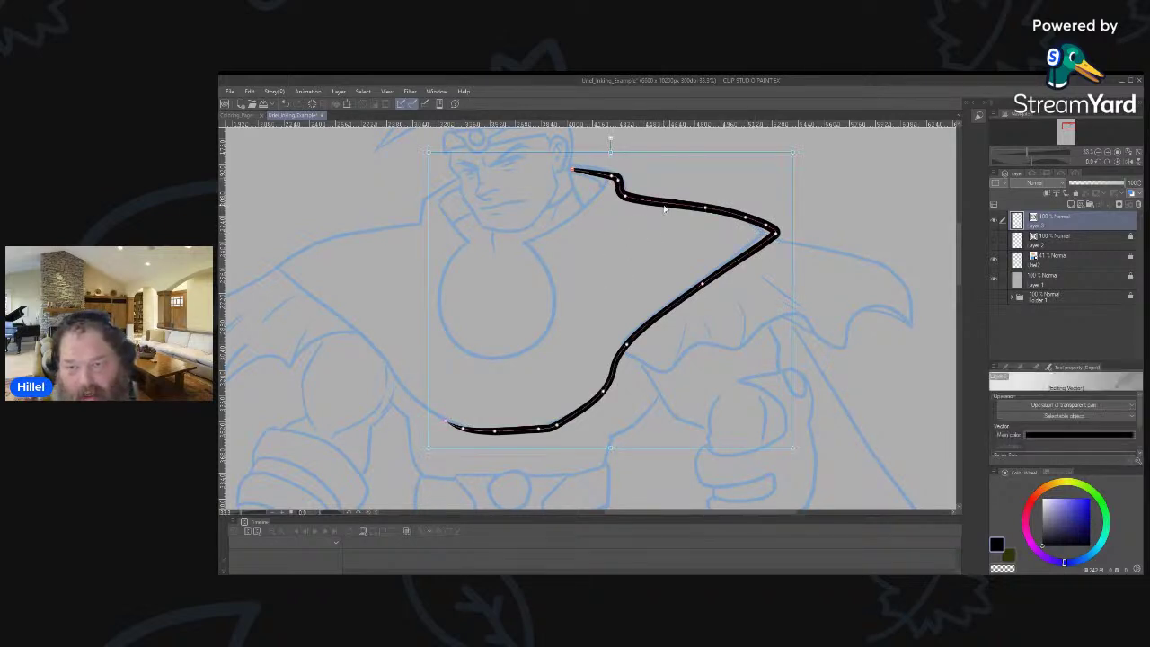
Undo the simplifications and control point edits to bring back the cape stroke as originally drawn, with its dense control points.
key("ctrl+z")
key("ctrl+z")
key("ctrl+z")
key("ctrl+z")
key("ctrl+z")
key("ctrl+z")
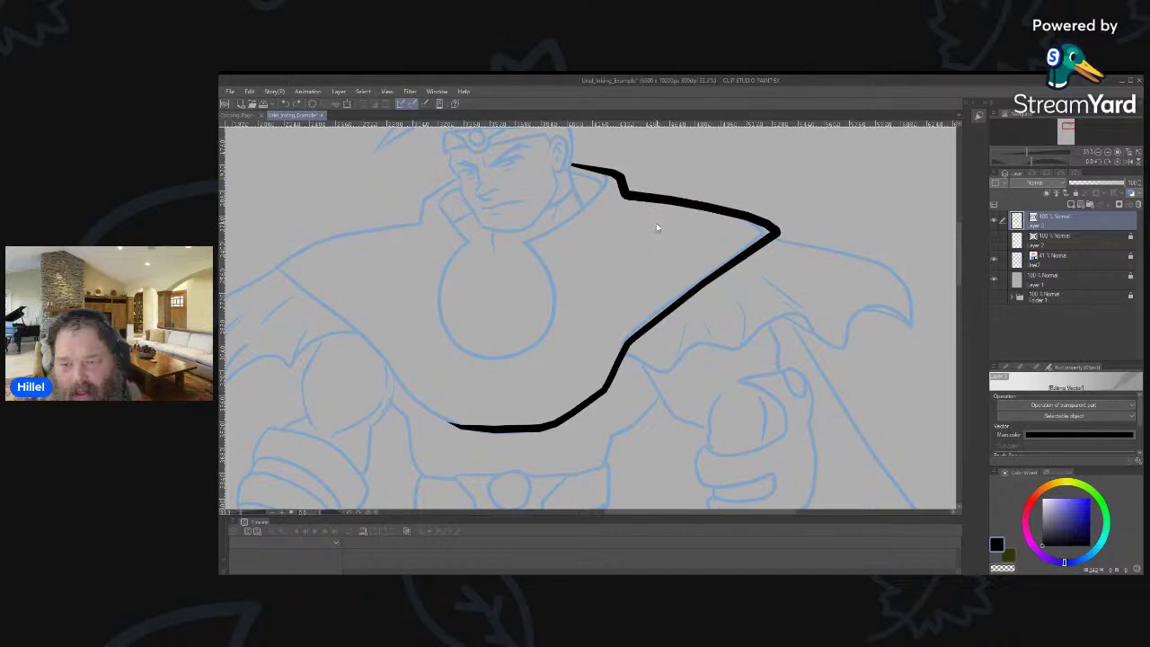
key("ctrl+z")
key("ctrl+z")
key("ctrl+z")
key("ctrl+z")
key("ctrl+z")
key("ctrl+z")
key("ctrl+z")
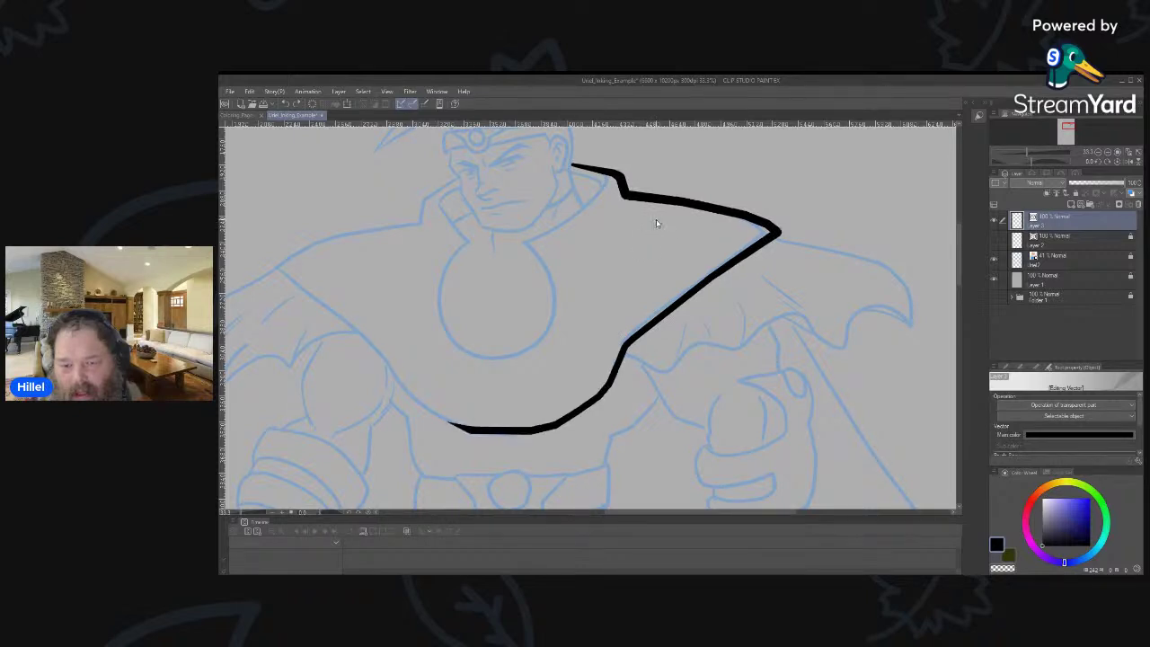
key("ctrl+z")
key("ctrl+z")
key("ctrl+z")
key("ctrl+z")
key("ctrl+z")
key("ctrl+z")
key("ctrl+z")
key("ctrl+z")
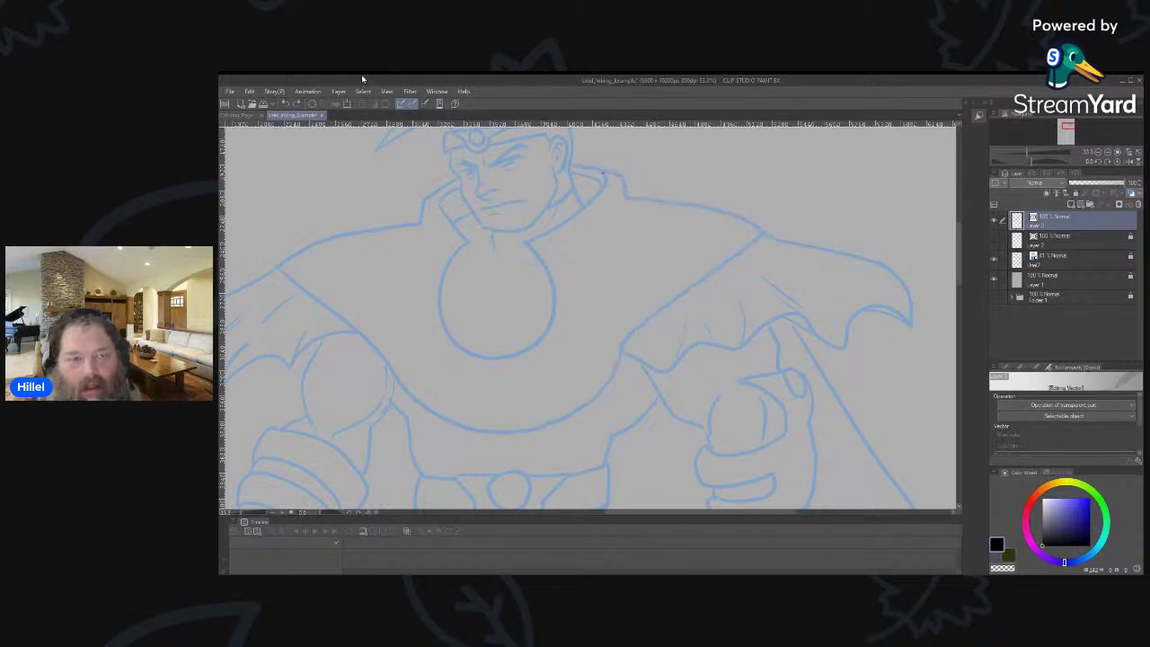
key("ctrl+z")
Simplify the restored cape stroke from the collar around to the hem and select it to display its control points.
left_click(661, 208)
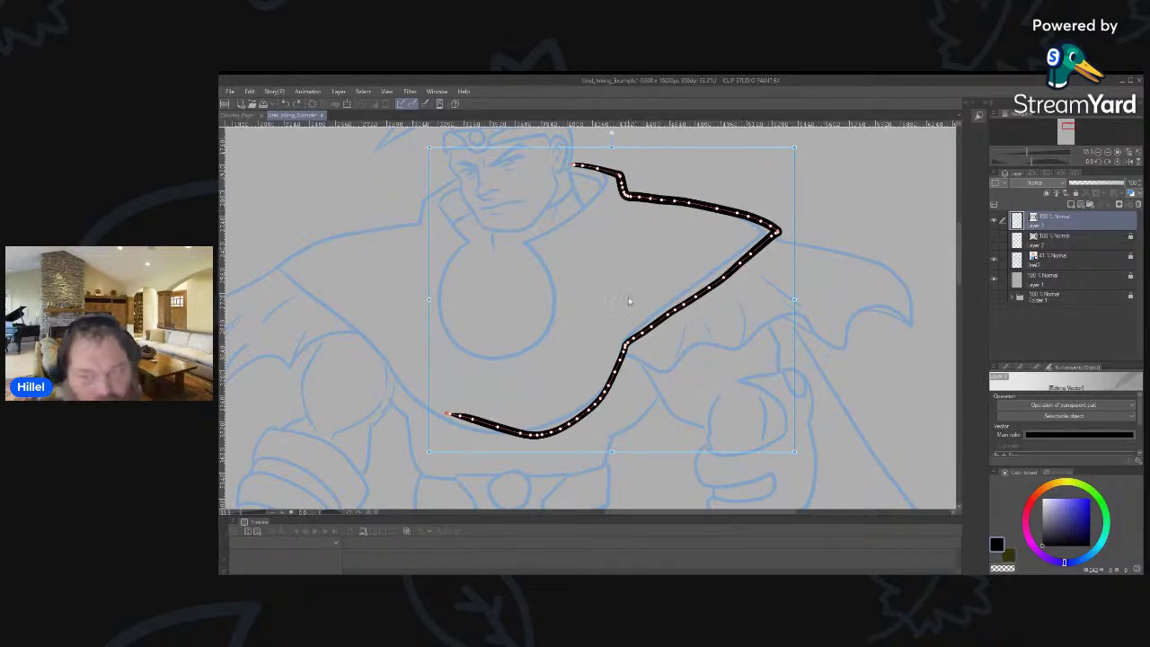
key("y")
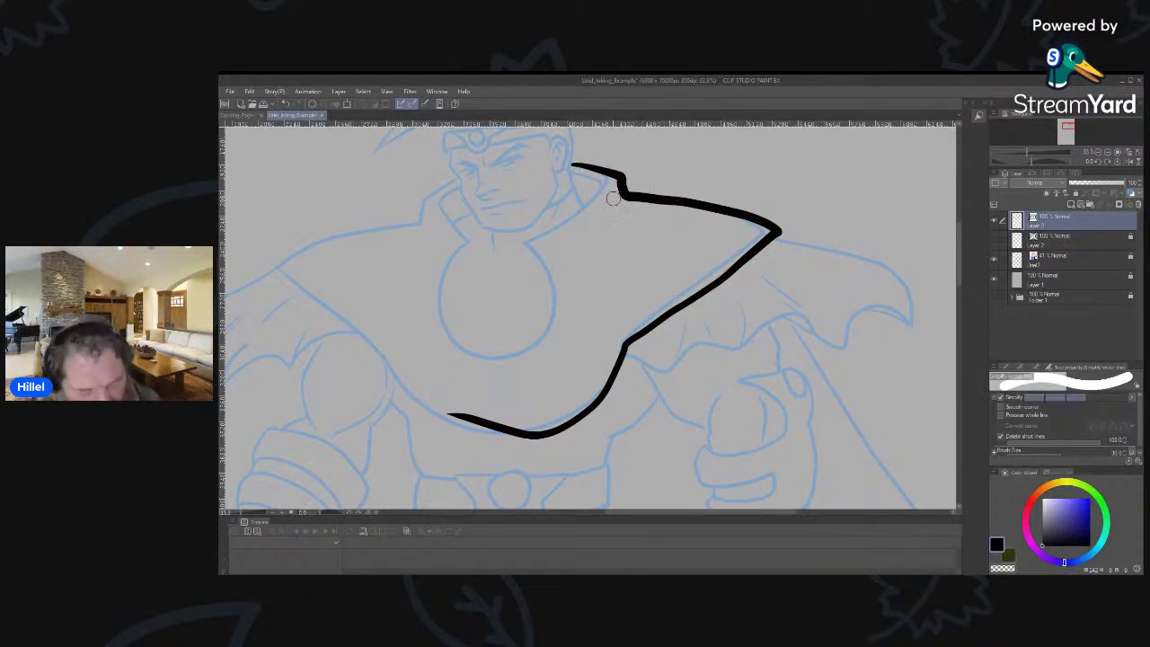
key("o")
left_click(619, 186)
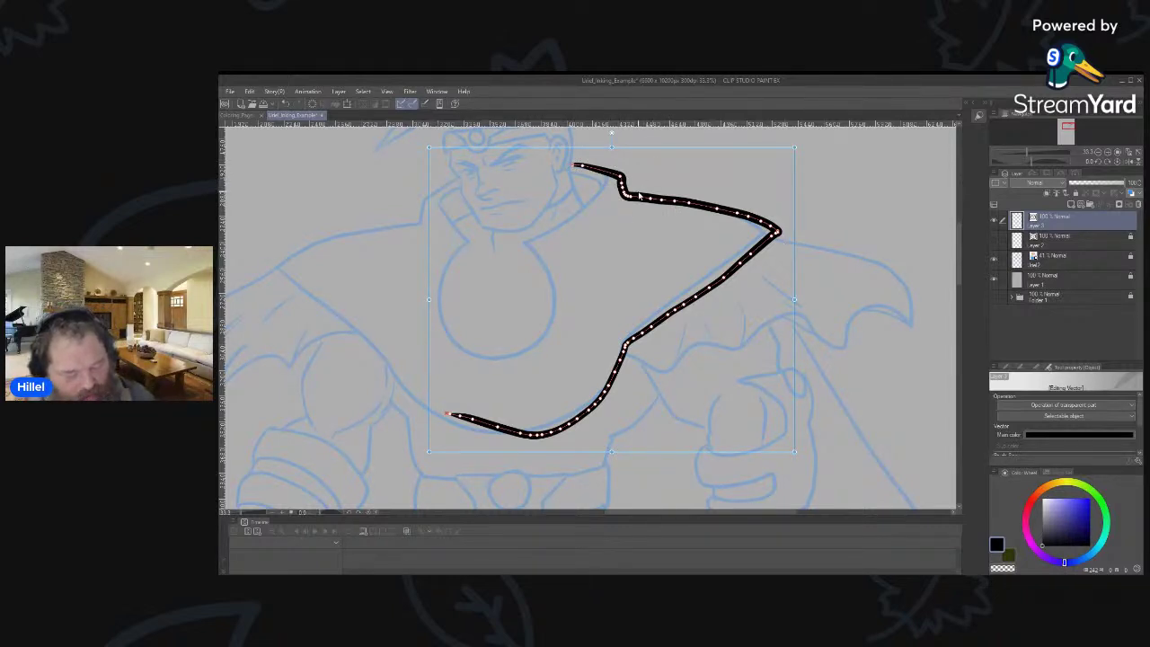
key("y")
mouse_move(619, 179)
left_mouse_down()
mouse_move(780, 234)
mouse_move(708, 302)
mouse_move(626, 348)
mouse_move(611, 387)
mouse_move(560, 434)
mouse_move(422, 420)
left_mouse_up()
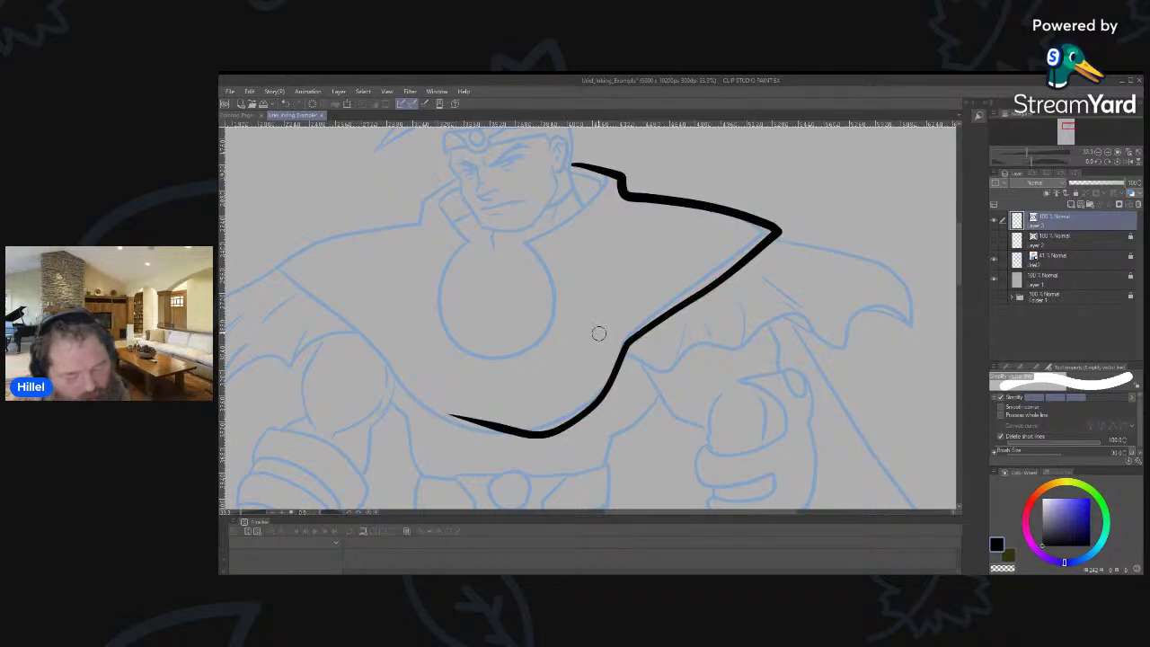
key("o")
left_click(653, 326)
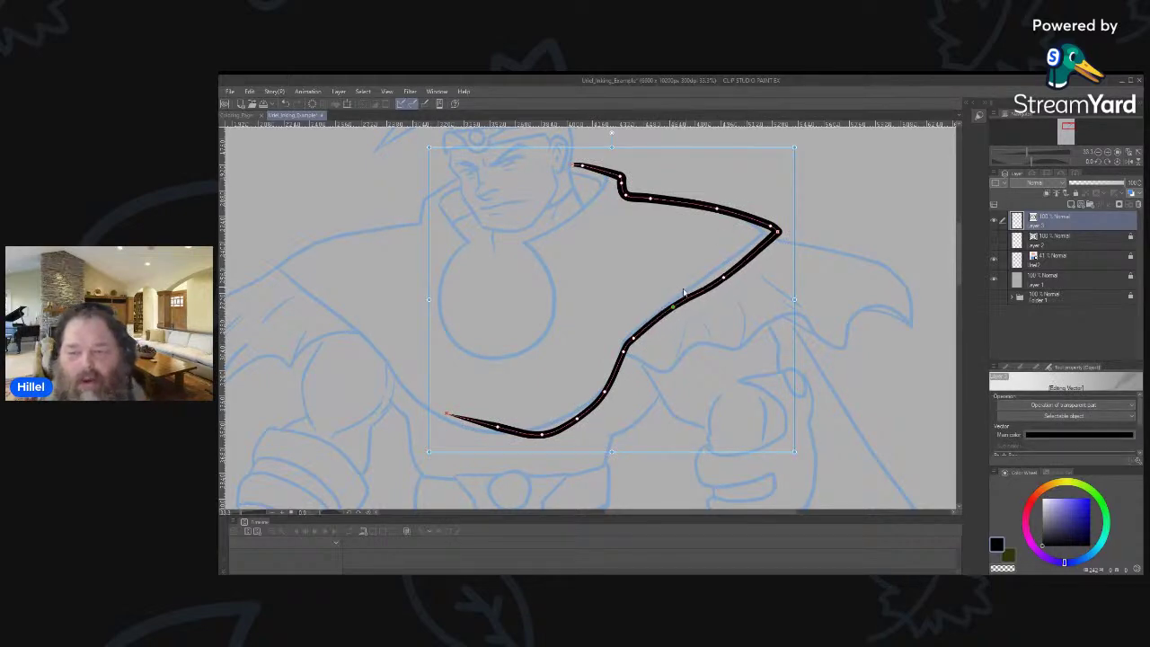
Nudge the lower shoulder edge's control point up toward the sketch line and delete the three points between shoulder tip and armpit.
left_click_drag(723, 279, 719, 271)
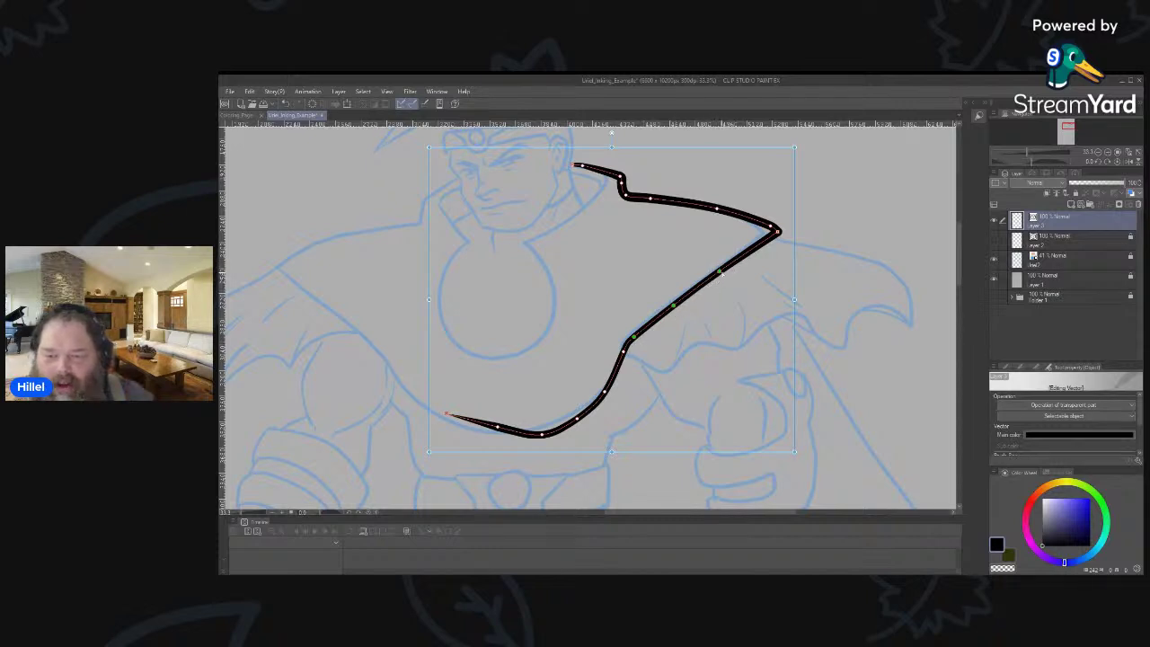
right_click(719, 275)
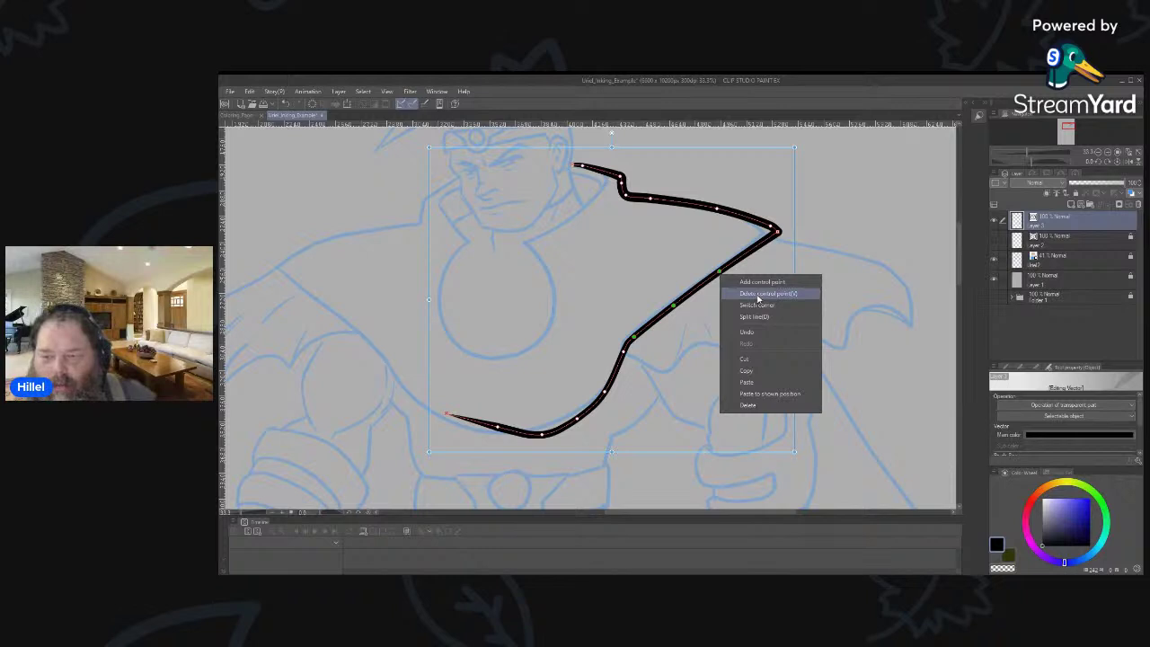
left_click(757, 297)
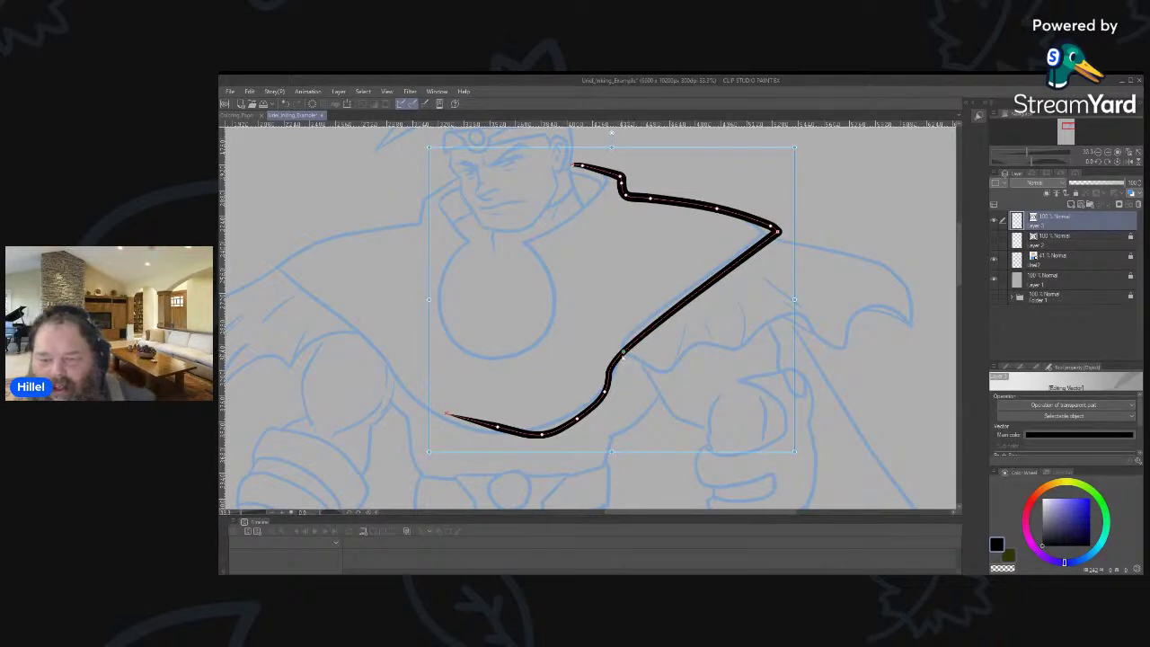
Apply Switch corner to the control point at the armpit and reselect the stroke to check the bend.
right_click(623, 358)
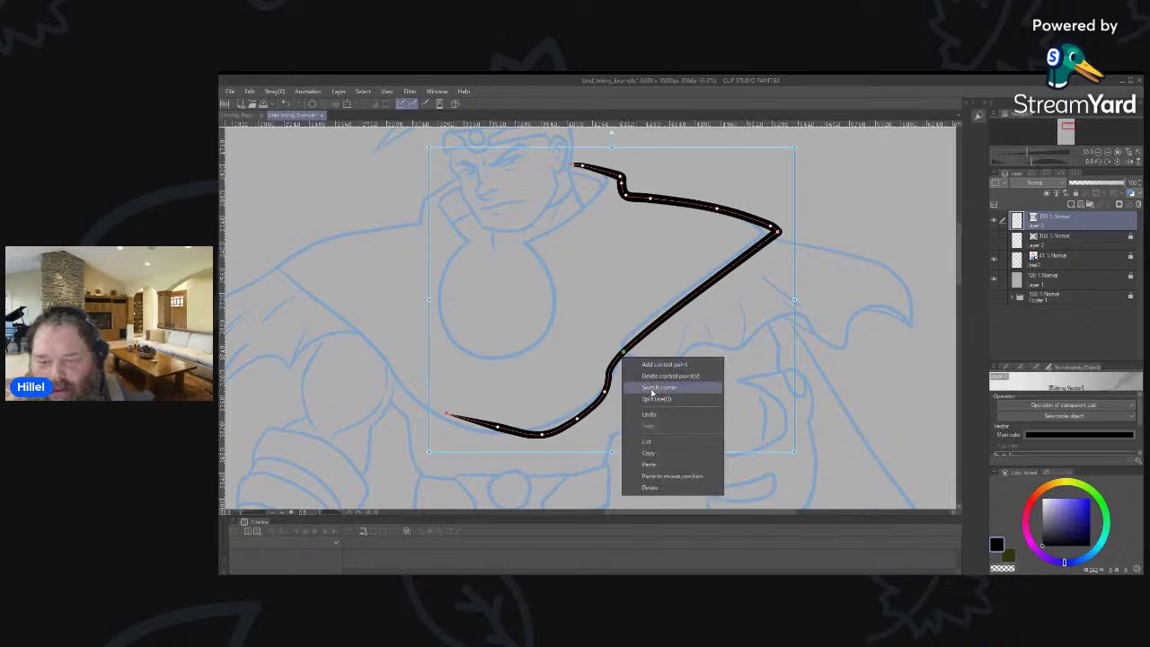
left_click(653, 392)
key("p")
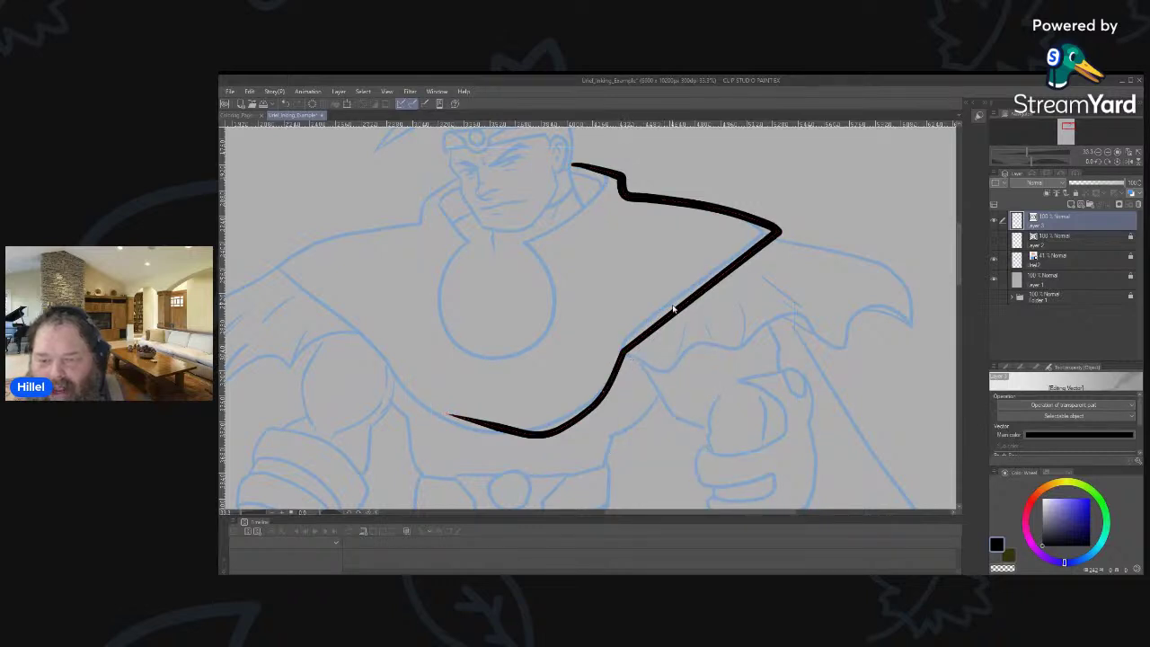
left_click(625, 357)
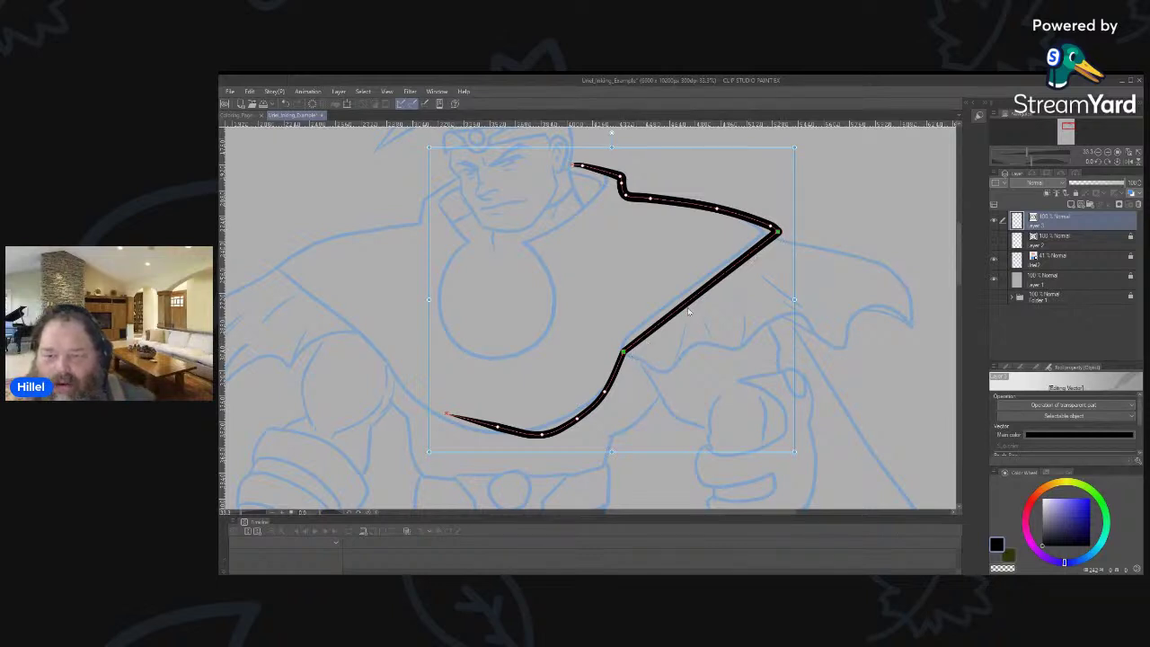
left_click(880, 340)
Delete the extra control point beside the stroke's collar end and the surplus points inside the collar notch.
left_click(596, 179)
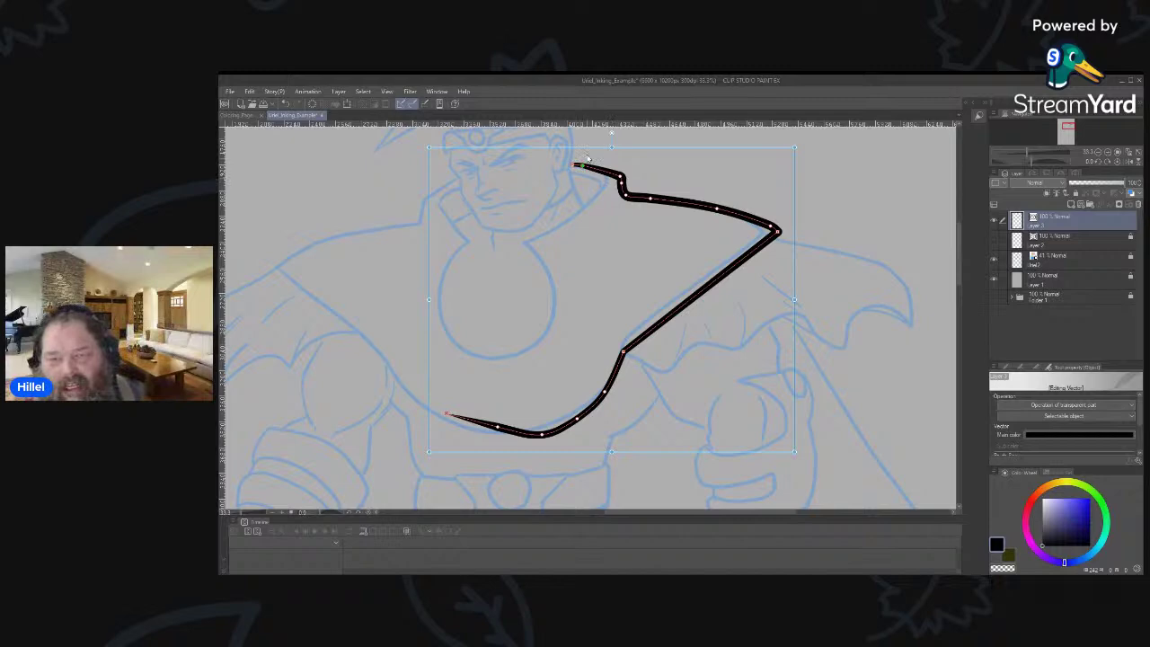
right_click(581, 166)
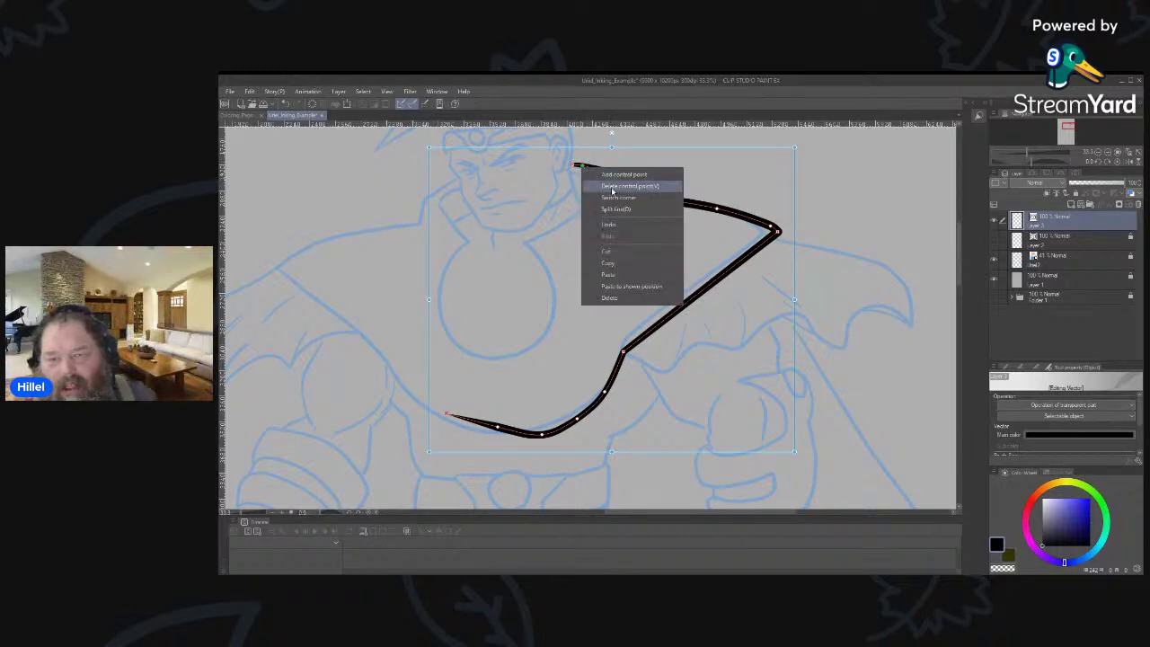
left_click(614, 187)
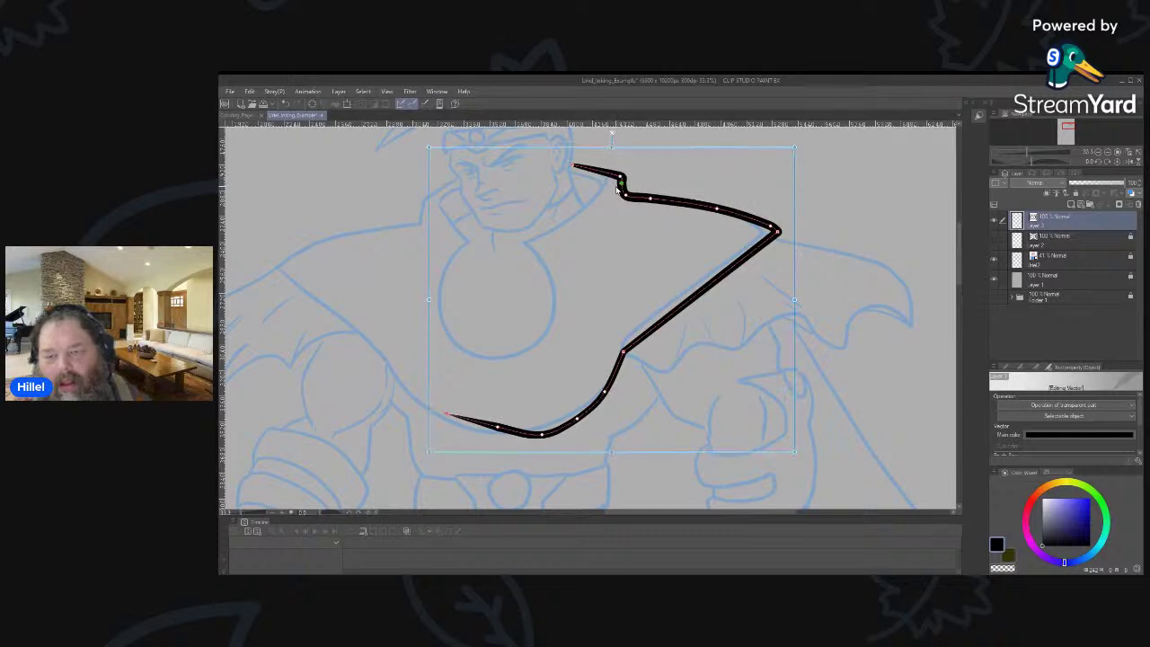
right_click(622, 185)
left_click(652, 199)
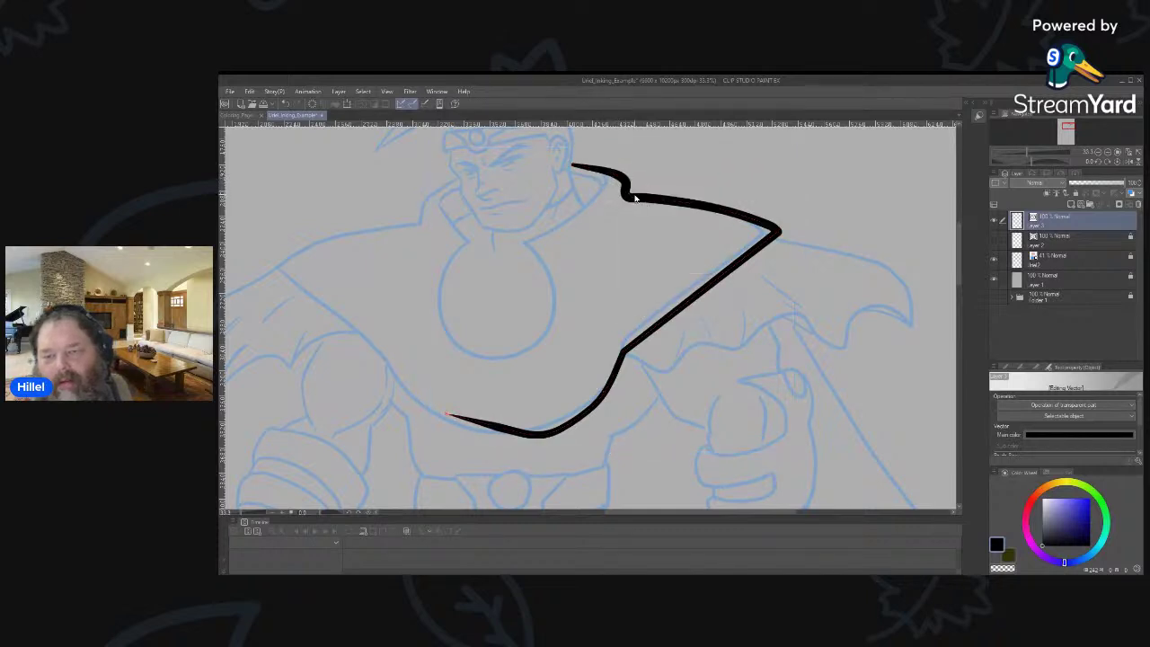
left_click(685, 159)
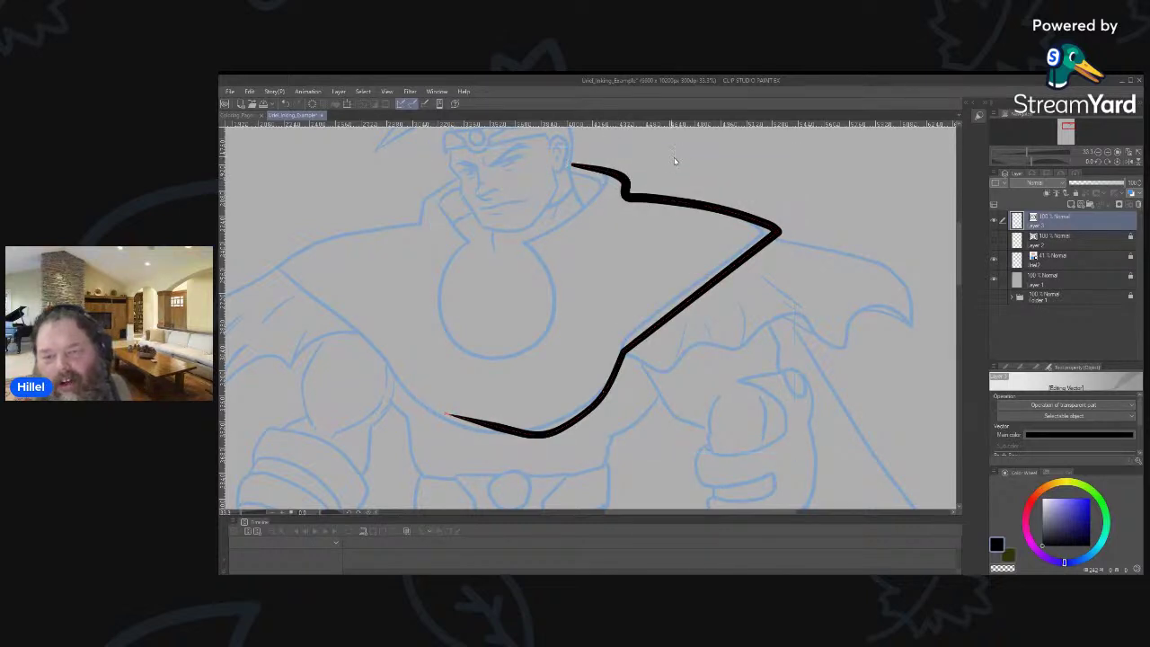
left_click(626, 185)
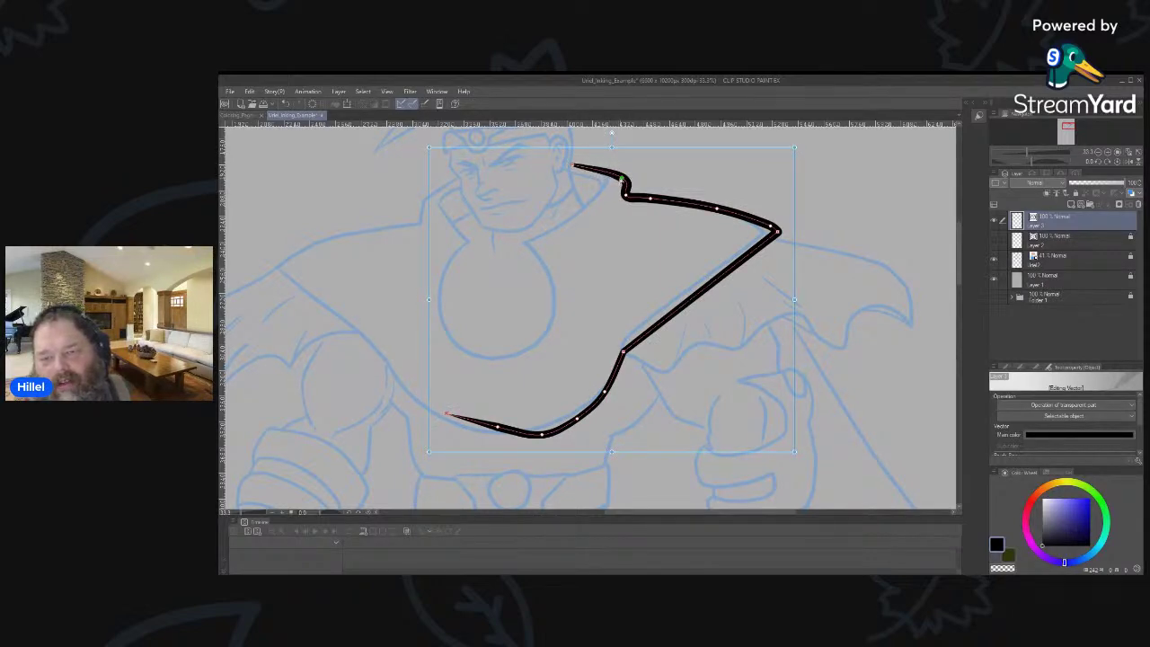
Apply Switch corner to the upper and lower control points of the collar notch to make both bends sharp.
right_click(622, 180)
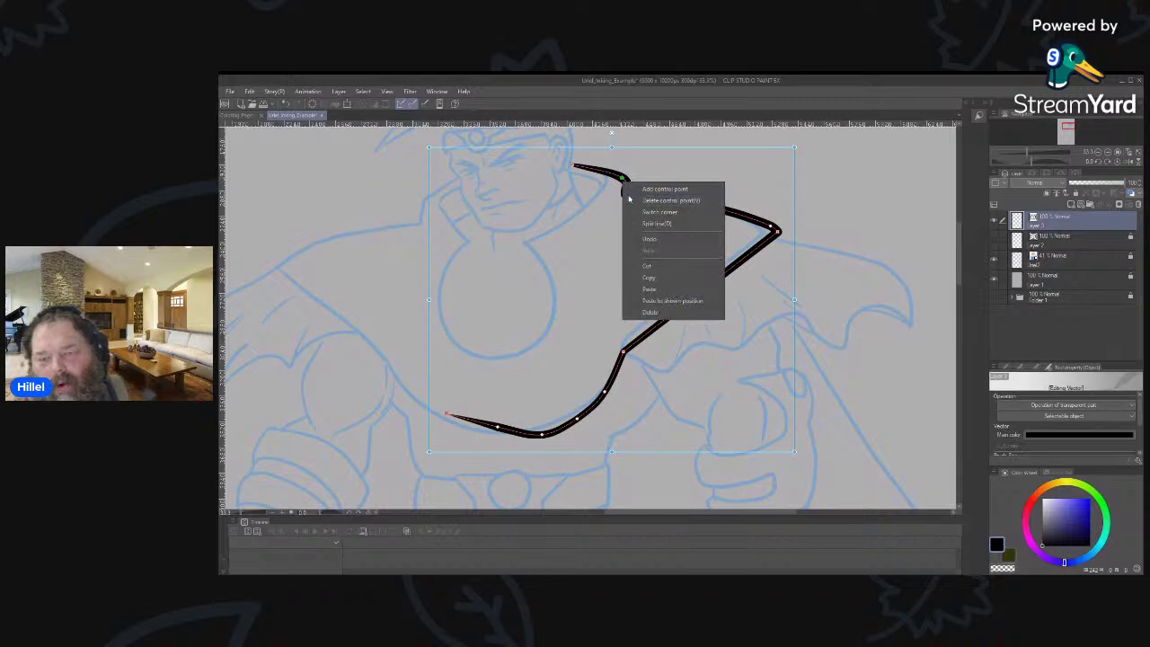
left_click(666, 221)
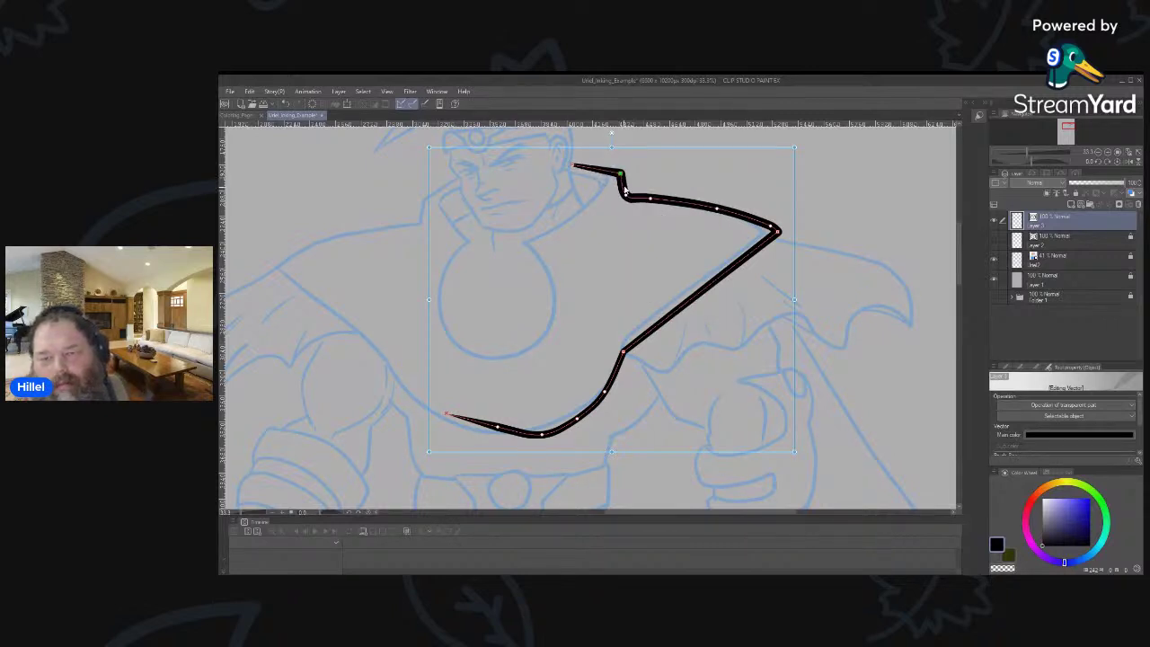
left_click(674, 168)
left_click(628, 199)
right_click(627, 198)
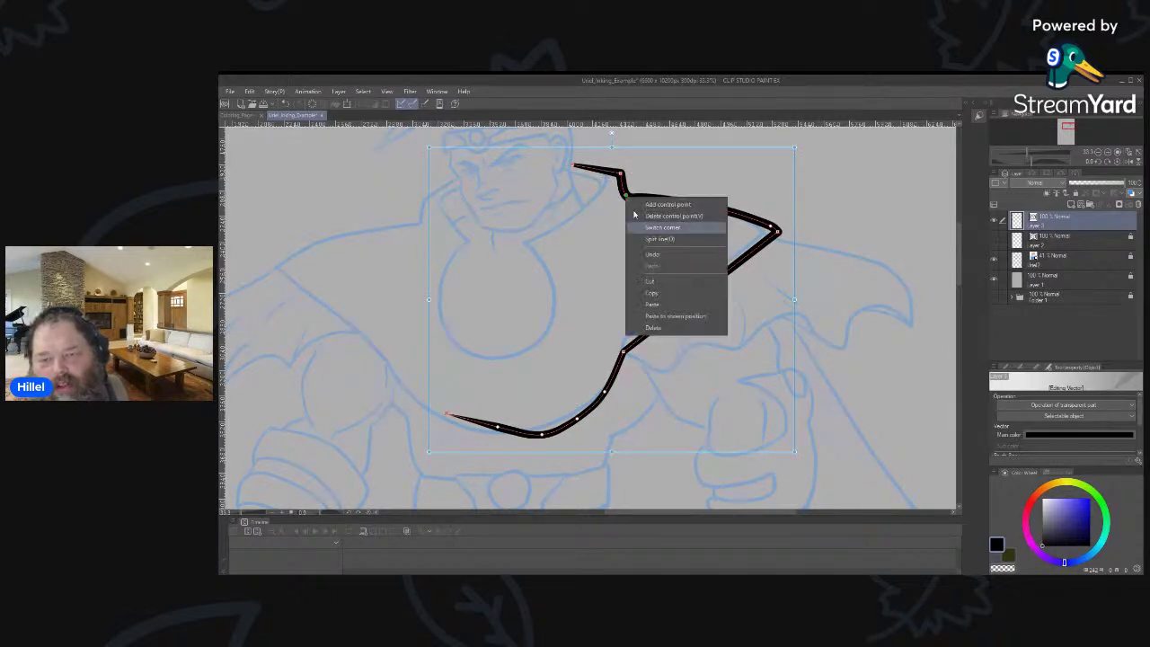
left_click(663, 228)
left_click(682, 169)
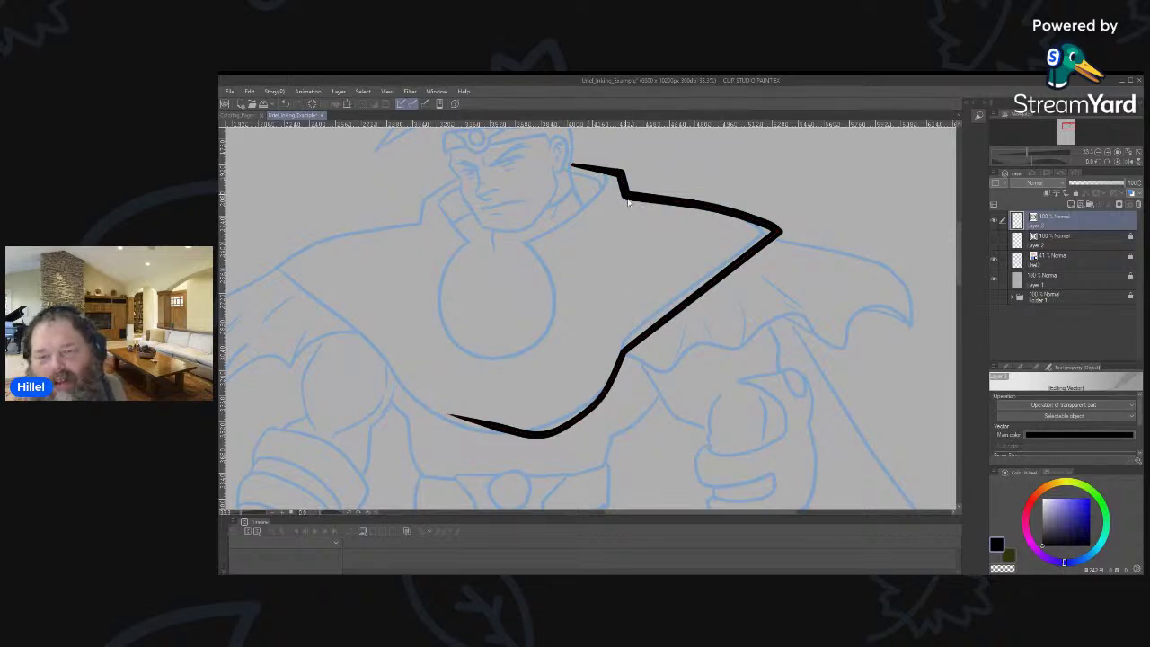
Delete the upper shoulder edge's extra control points near the notch and tip, and shift the remaining middle point toward the collar and down.
left_click(580, 172)
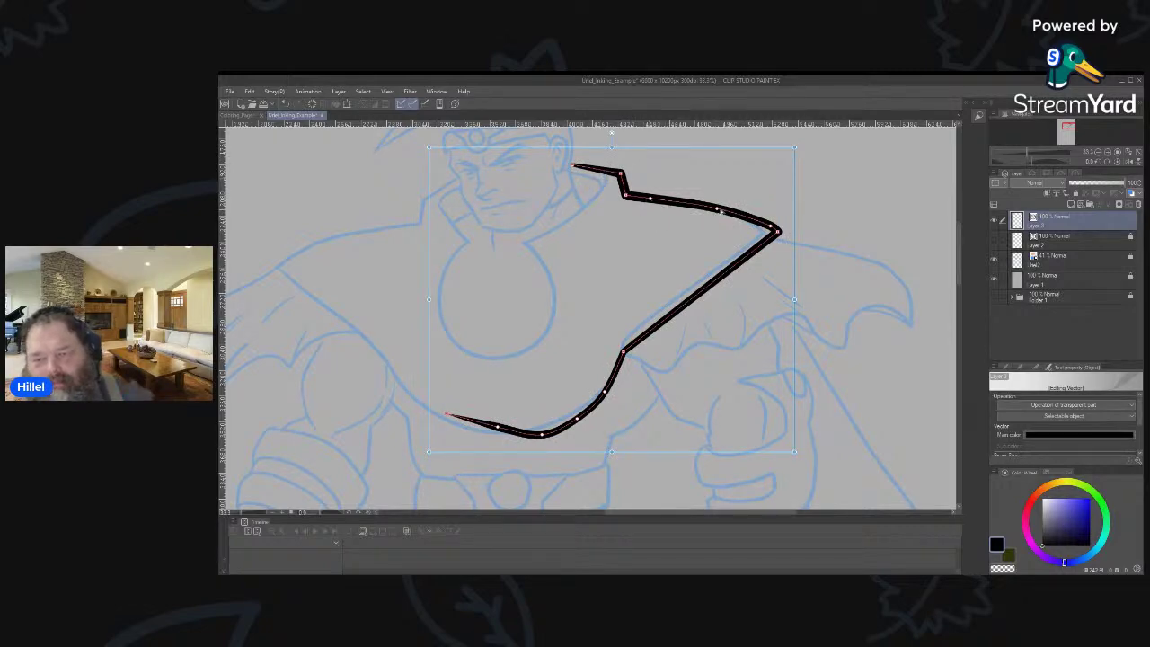
right_click(647, 201)
left_click(681, 221)
left_click(716, 209)
right_click(769, 225)
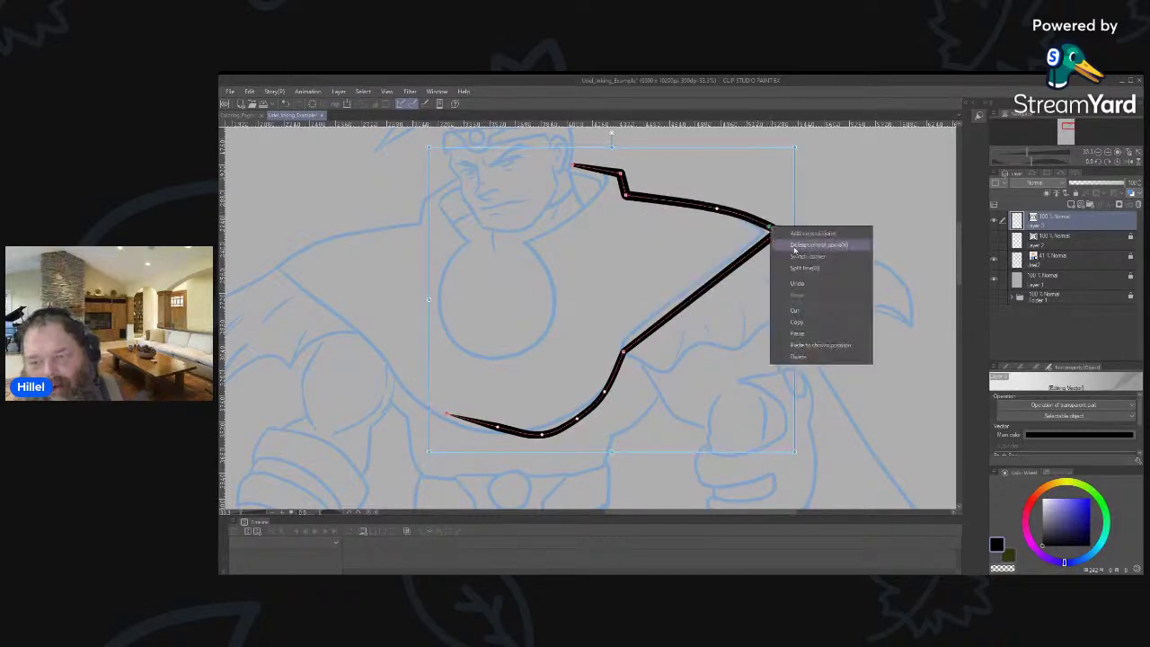
left_click(802, 245)
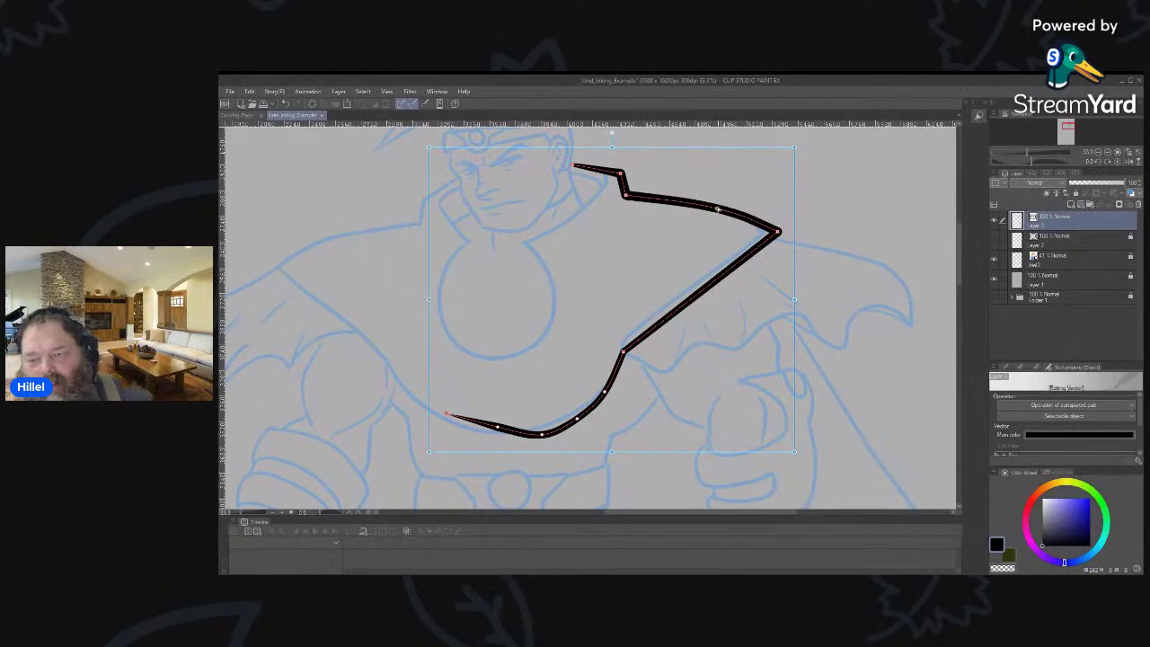
mouse_move(717, 210)
left_mouse_down()
mouse_move(706, 197)
mouse_move(699, 206)
left_mouse_up()
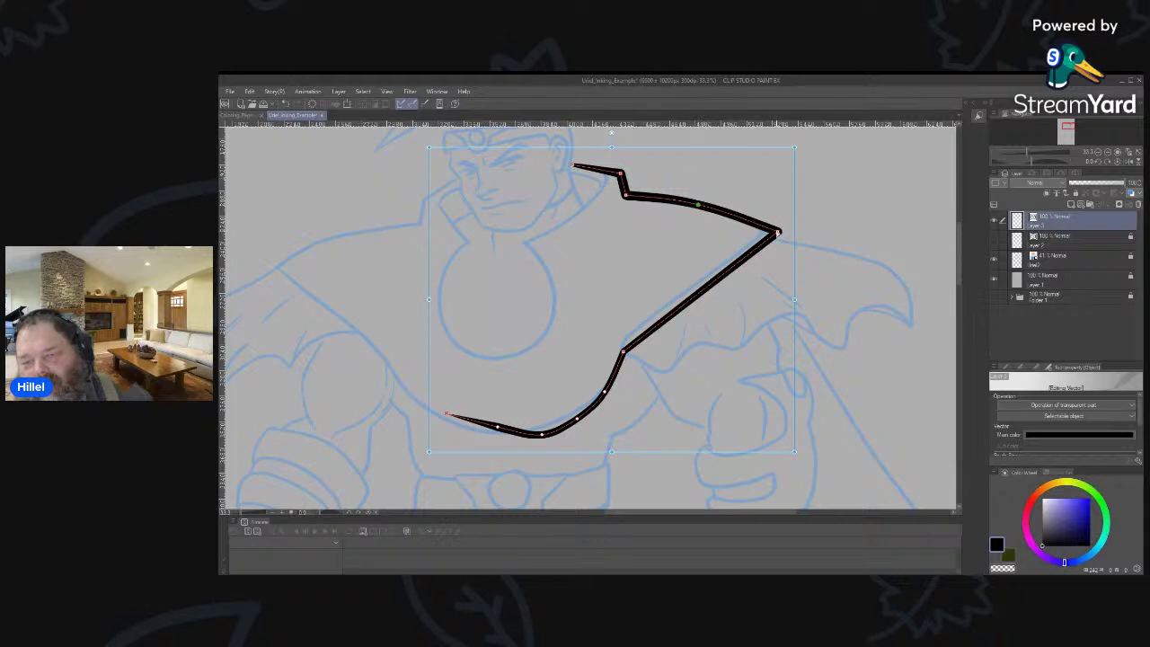
left_click_drag(697, 205, 697, 213)
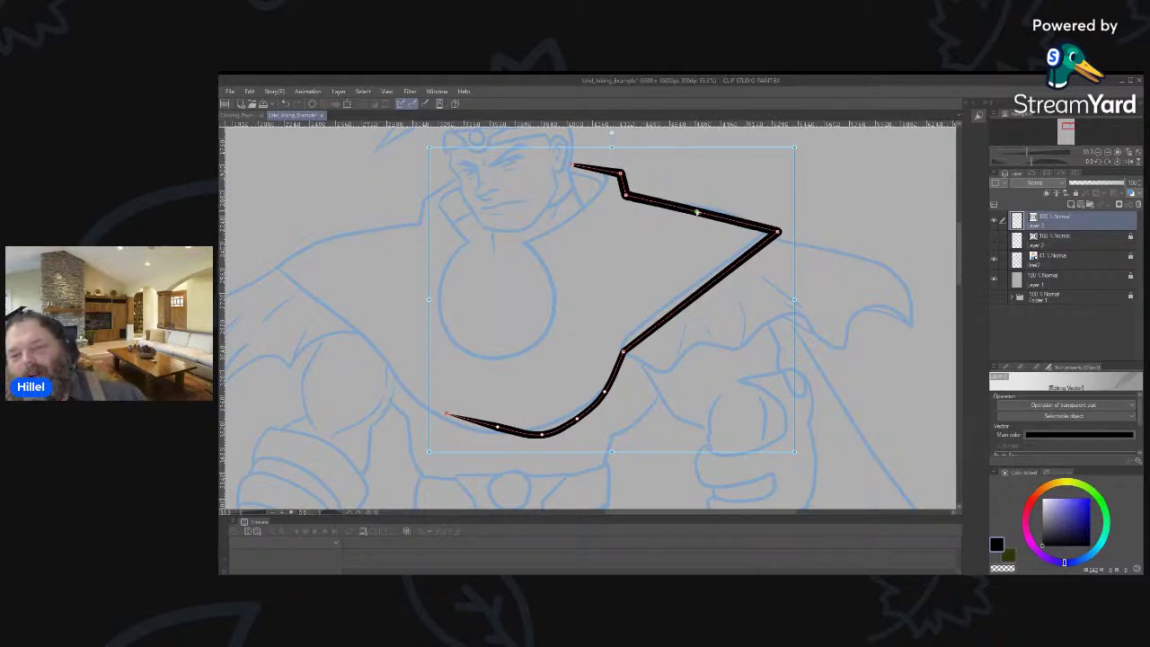
Try the upper shoulder edge without its middle control point, bring the point back and pull it upward to curve the edge along the sketch.
right_click(697, 213)
left_click(725, 230)
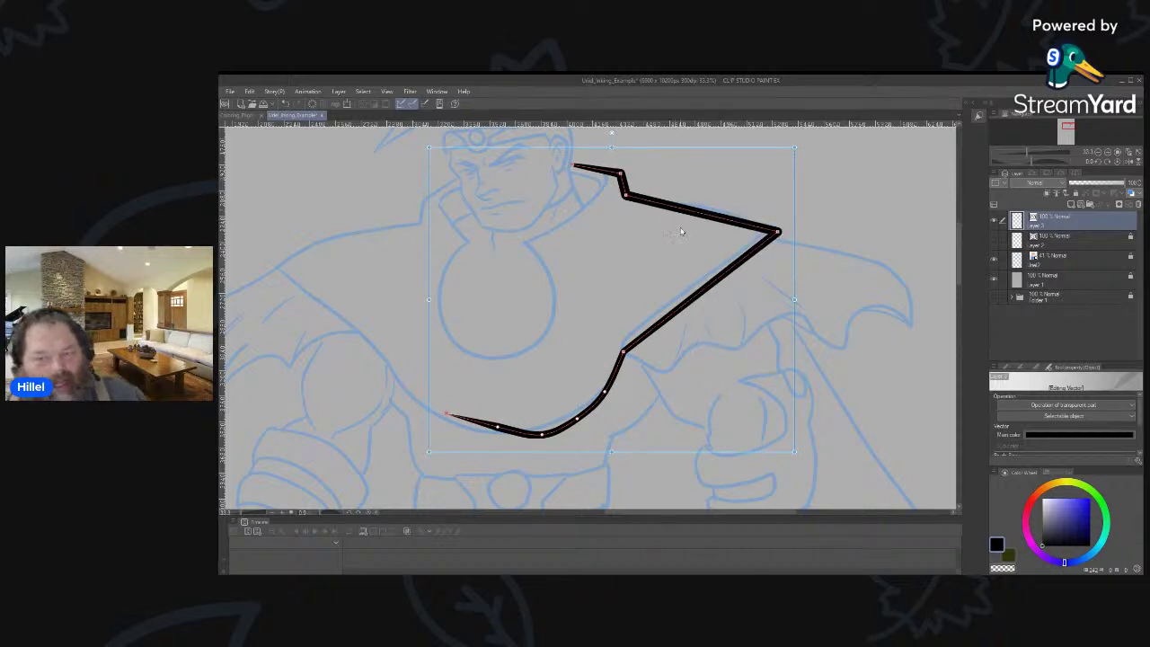
left_click(695, 212)
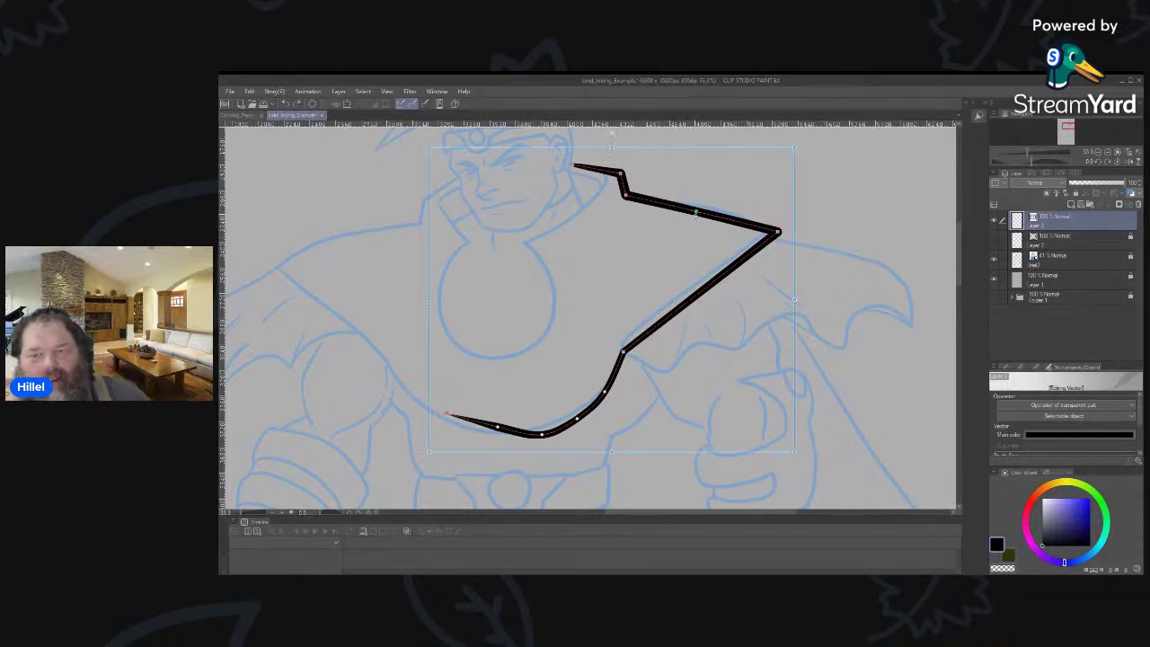
left_click_drag(697, 212, 700, 204)
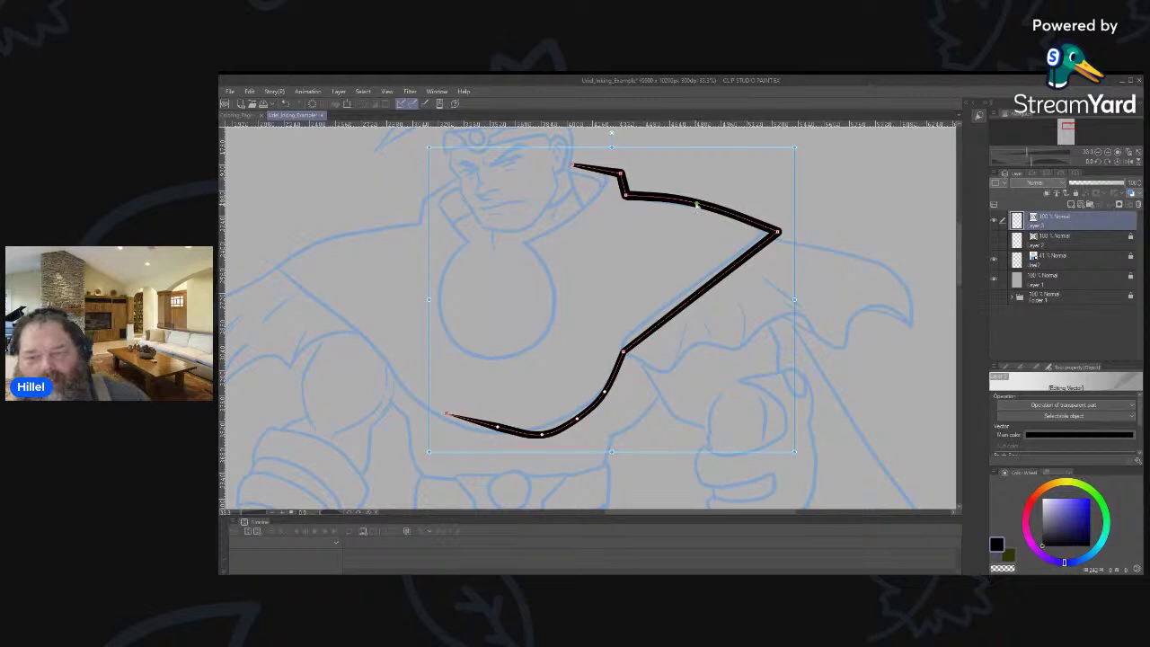
left_click_drag(698, 205, 696, 208)
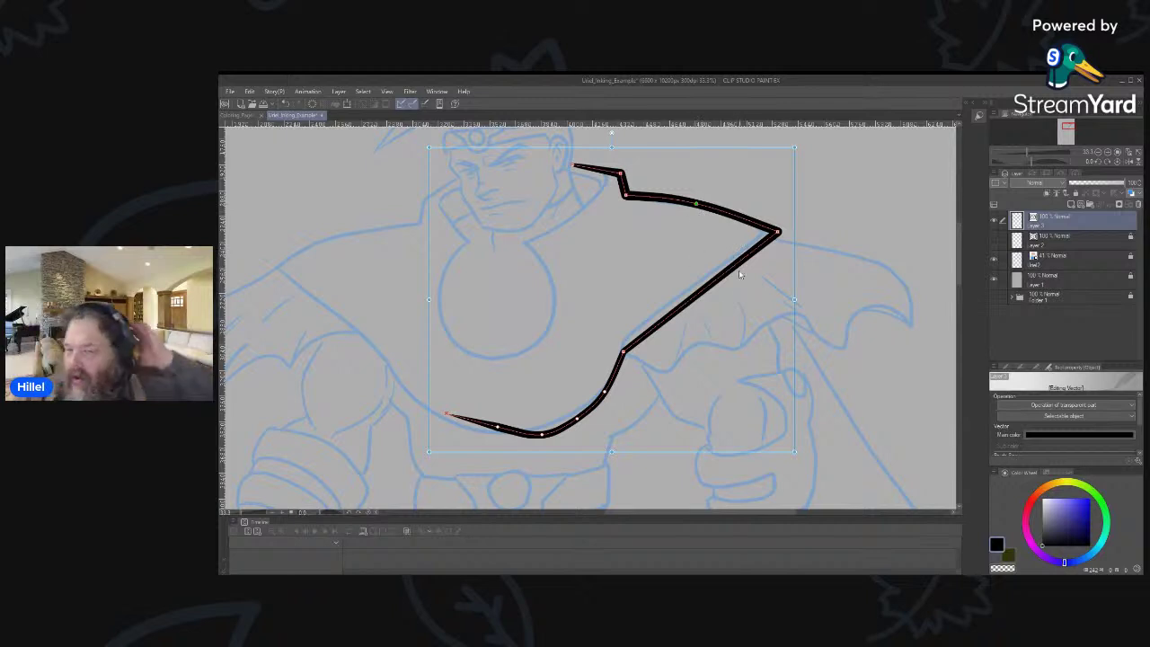
Deselect and reselect the cape stroke to check the curve and the middle control point of its upper shoulder edge.
left_click(896, 221)
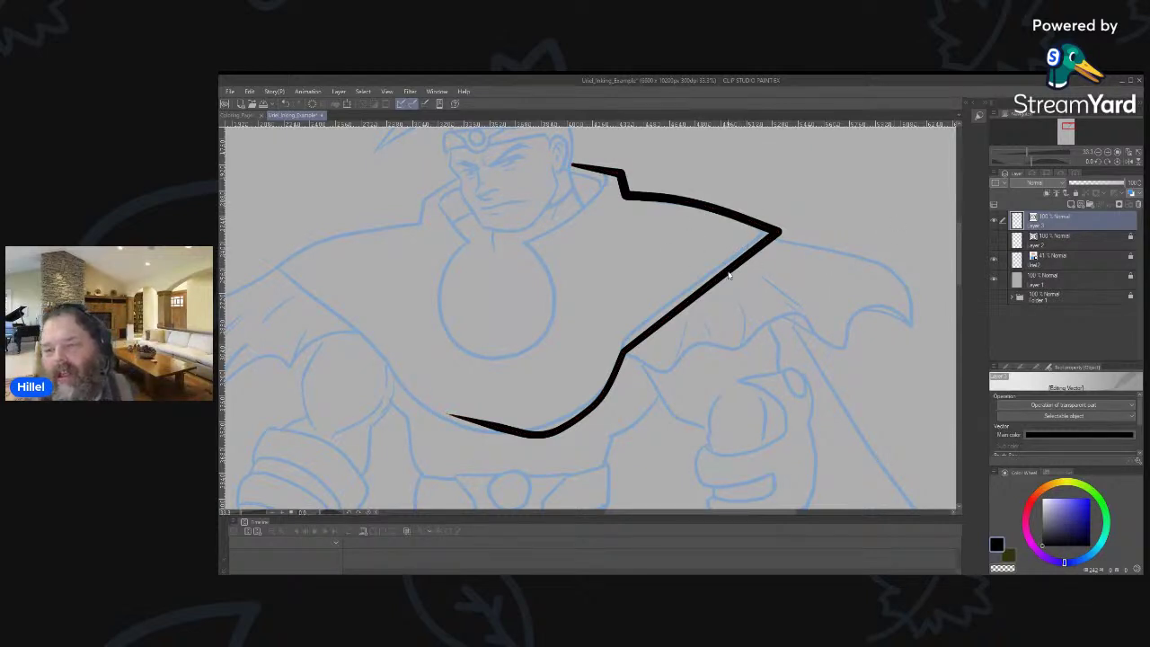
left_click(753, 224)
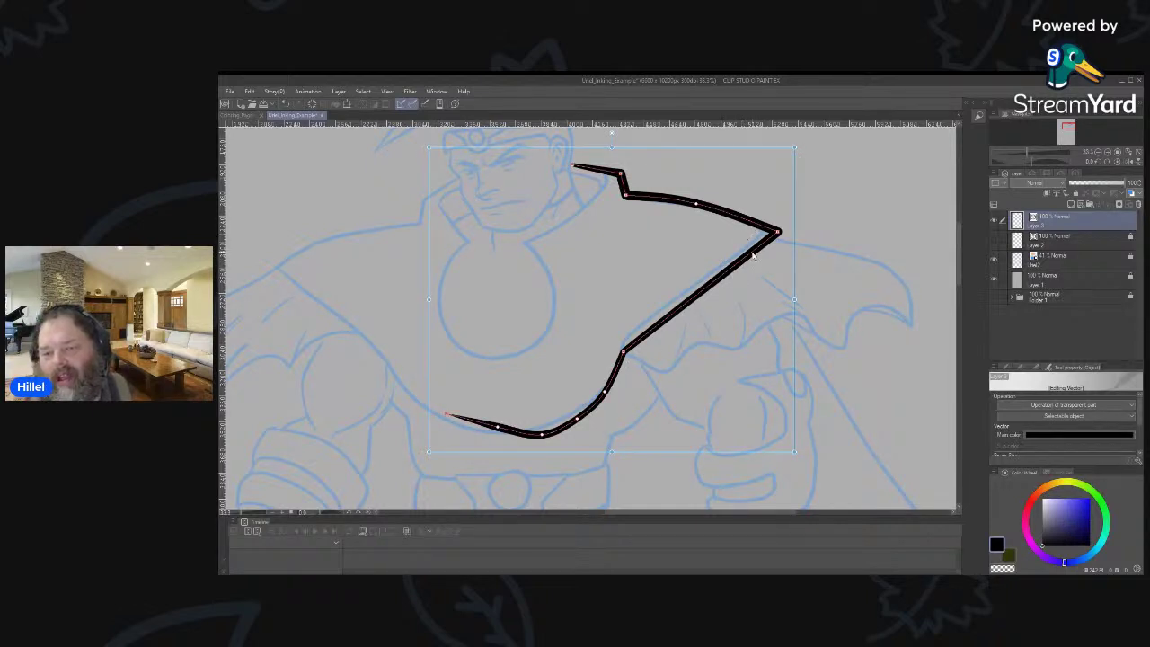
right_click(697, 206)
left_click(839, 199)
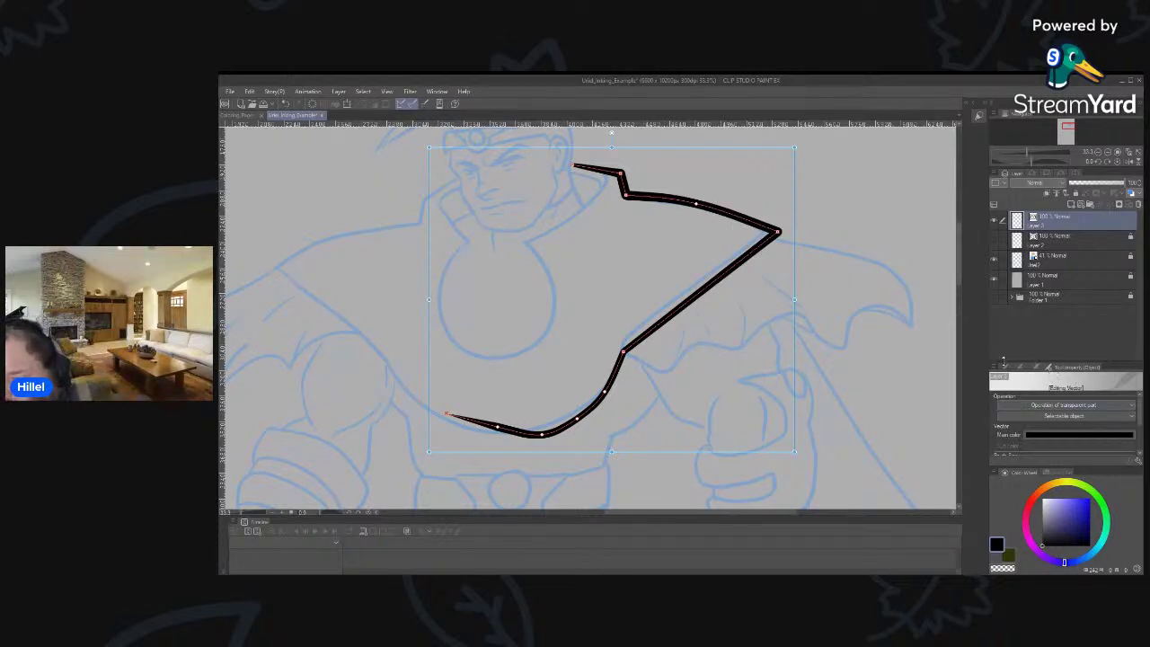
Switch to the Simplify vector line sub tool with Smooth corner enabled and review its remaining options.
left_click(1006, 368)
left_click(1081, 406)
left_click(1057, 368)
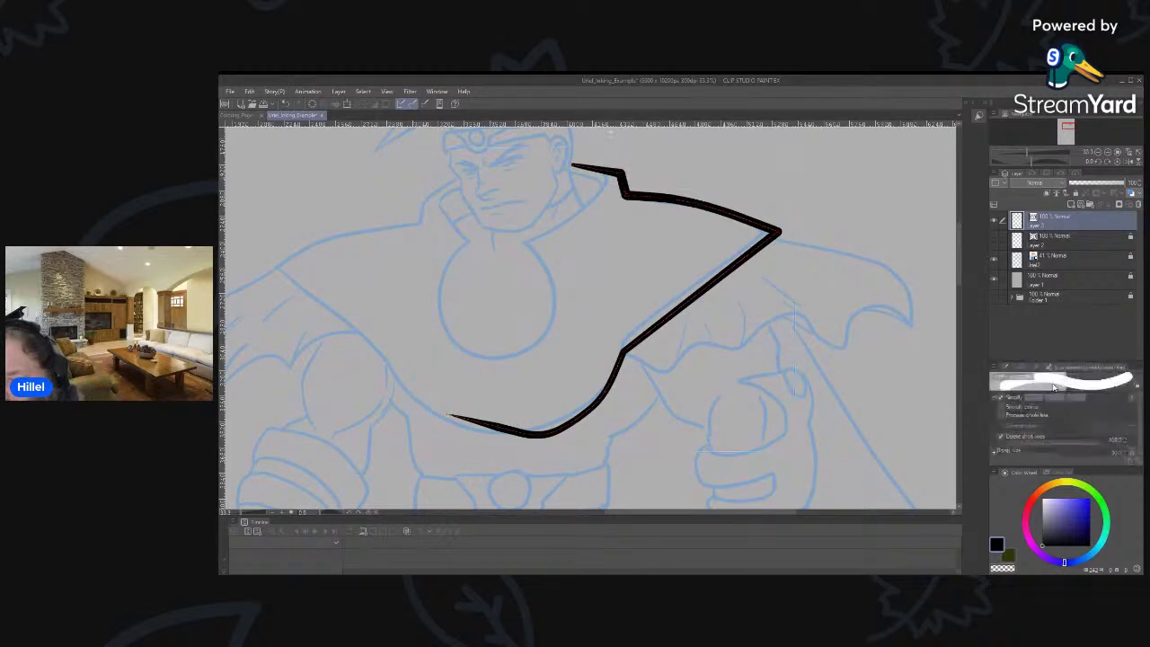
left_click(1002, 409)
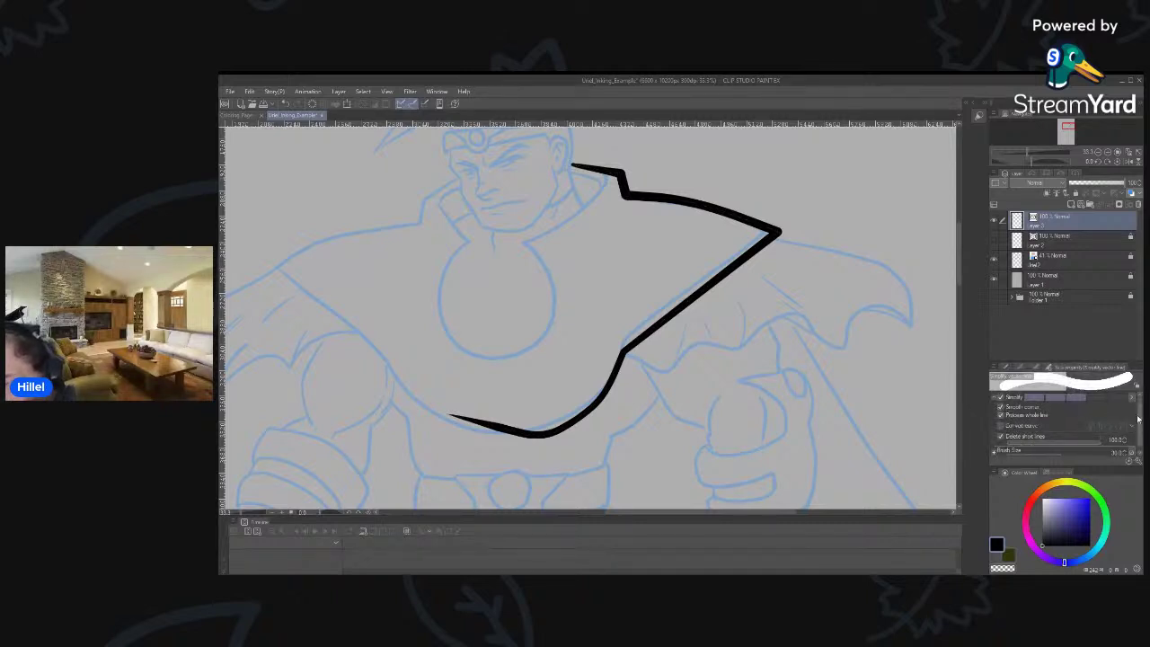
left_click_drag(1141, 428, 1141, 437)
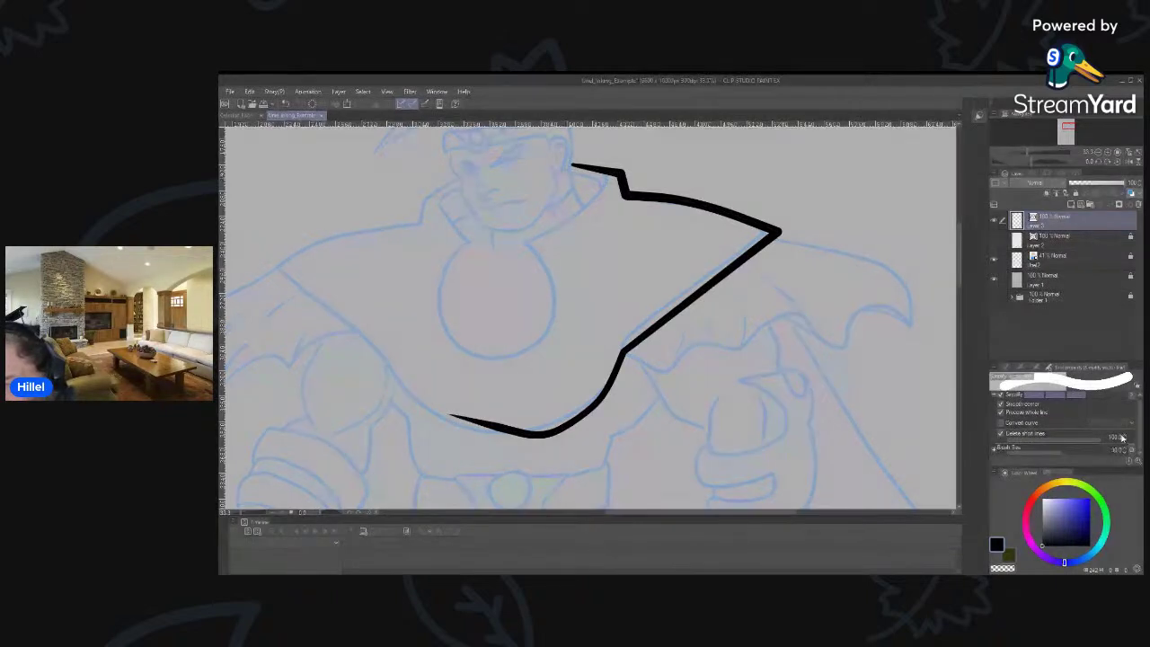
mouse_move(1092, 441)
left_mouse_down()
mouse_move(1064, 440)
mouse_move(1102, 438)
left_mouse_up()
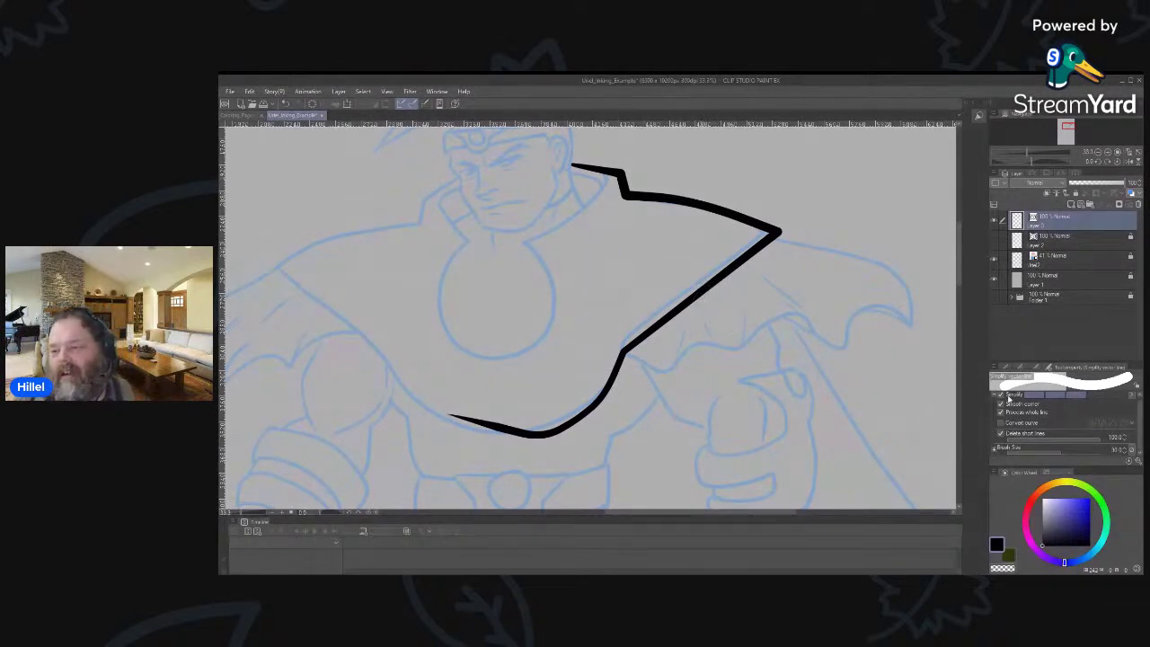
Switch to the Adjust line width sub tool with Thicken at 4.0 and brush over the diagonal edge to thicken the cape stroke.
left_click(1038, 369)
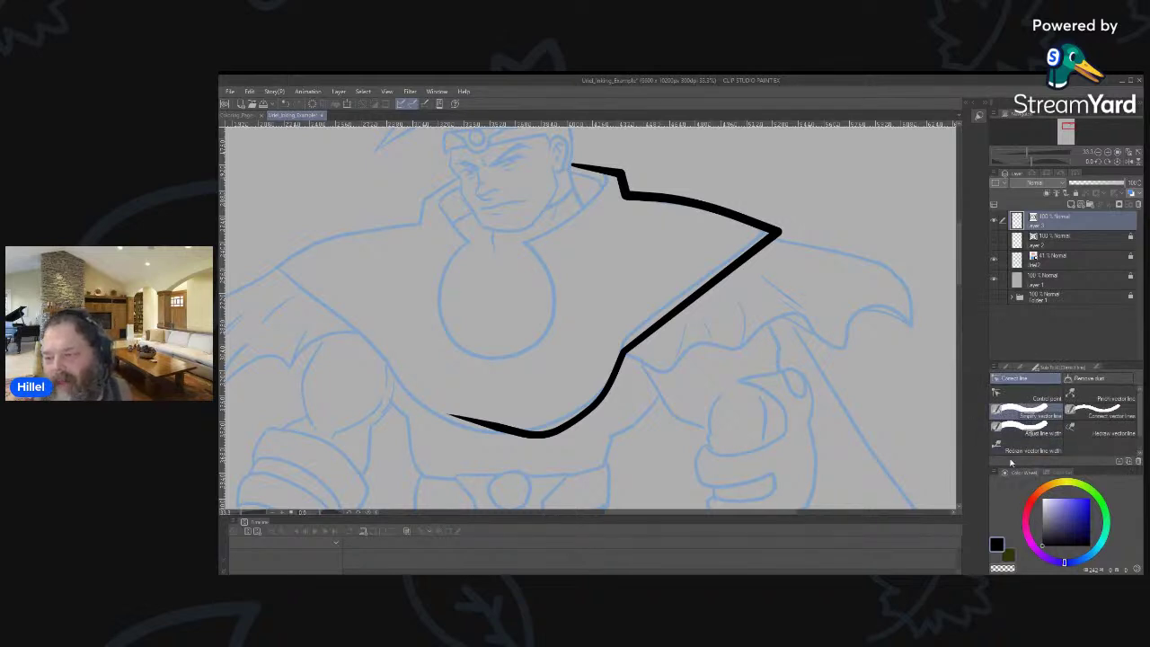
left_click(1046, 431)
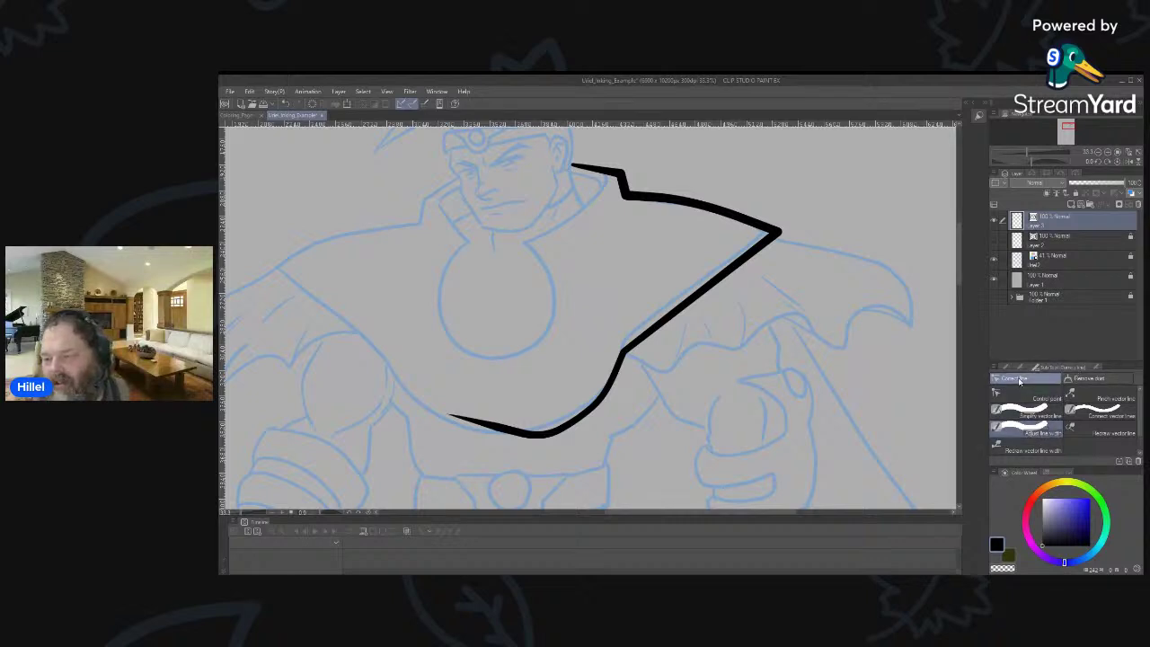
left_click(1009, 367)
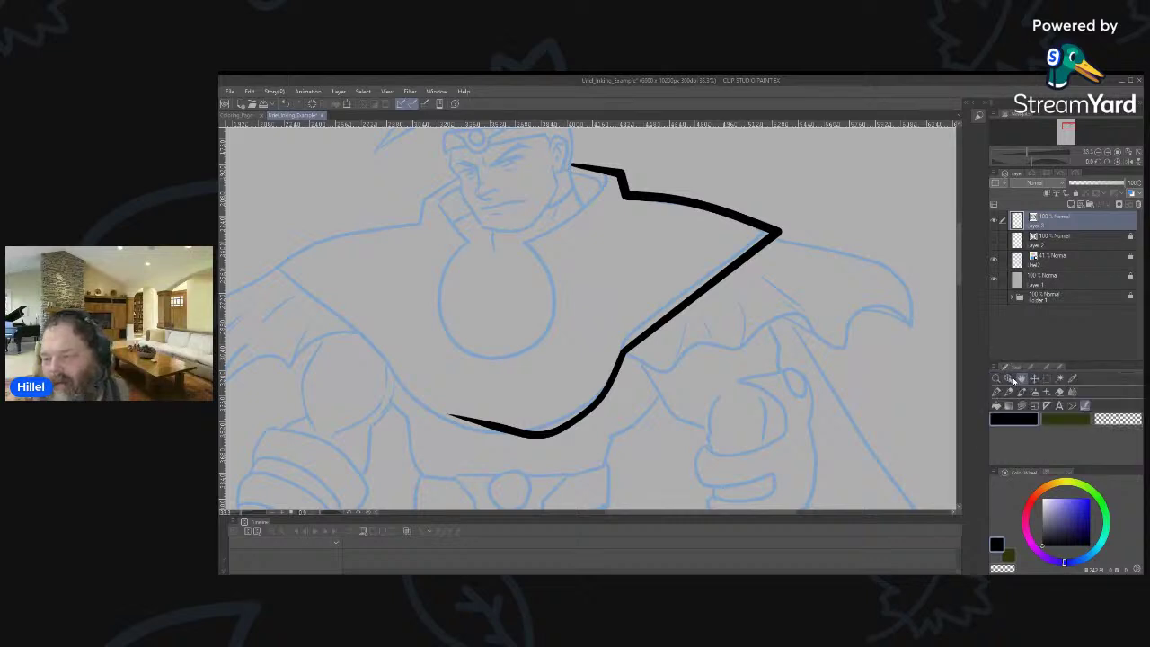
left_click(1086, 407)
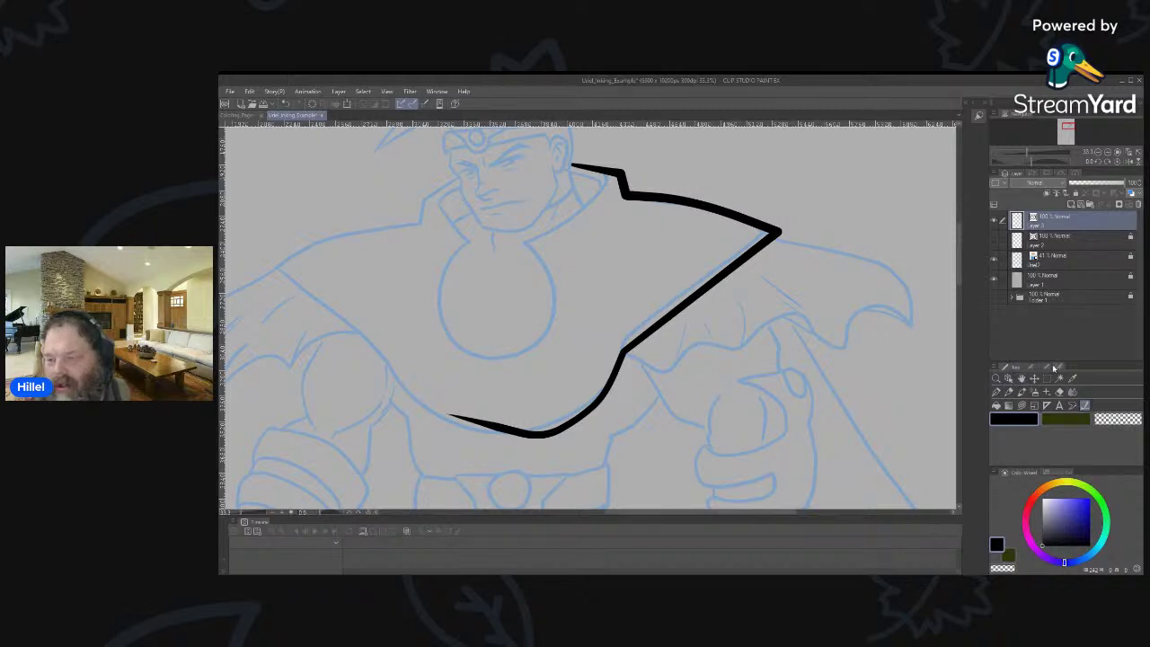
left_click(1047, 368)
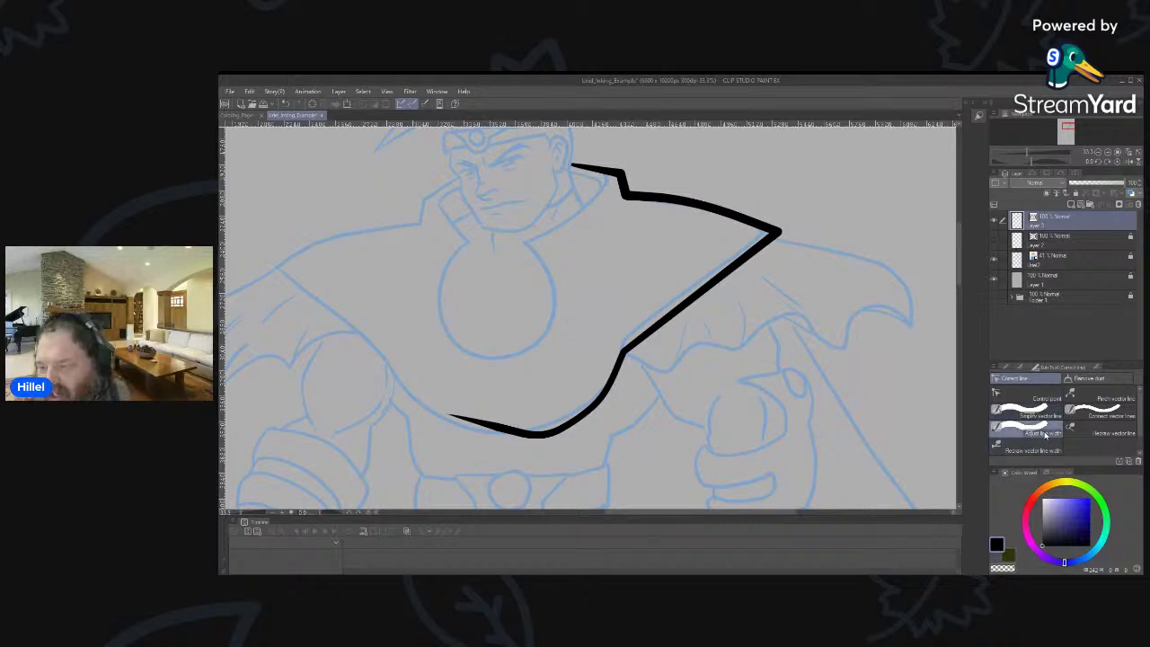
left_click(1096, 367)
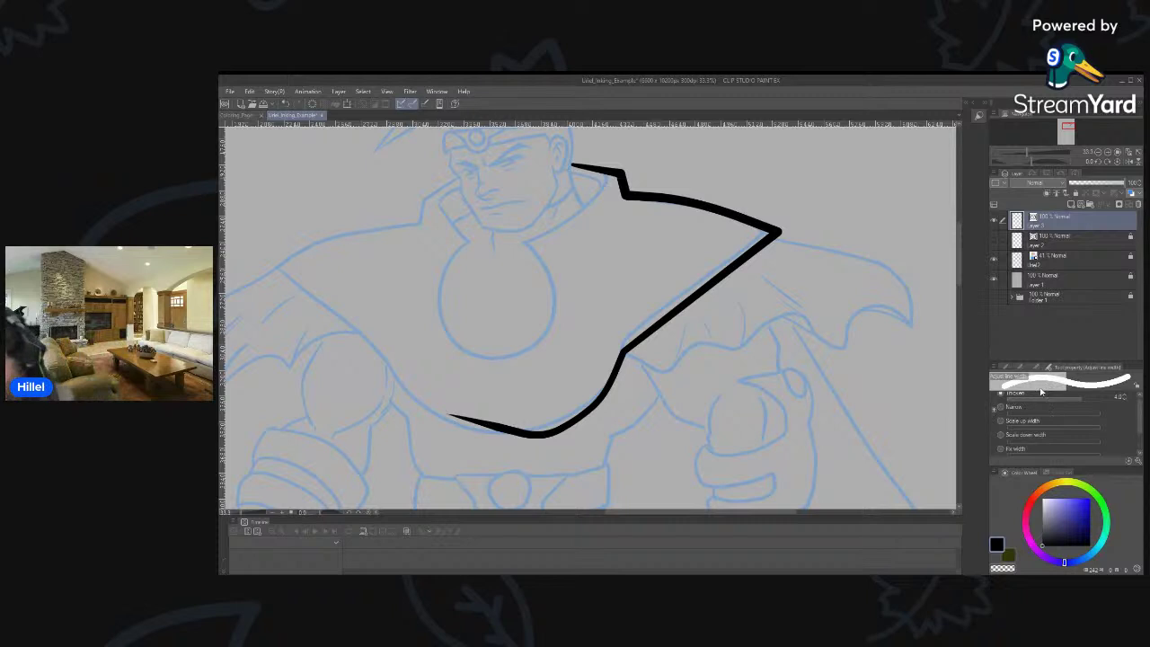
left_click_drag(1142, 420, 1142, 418)
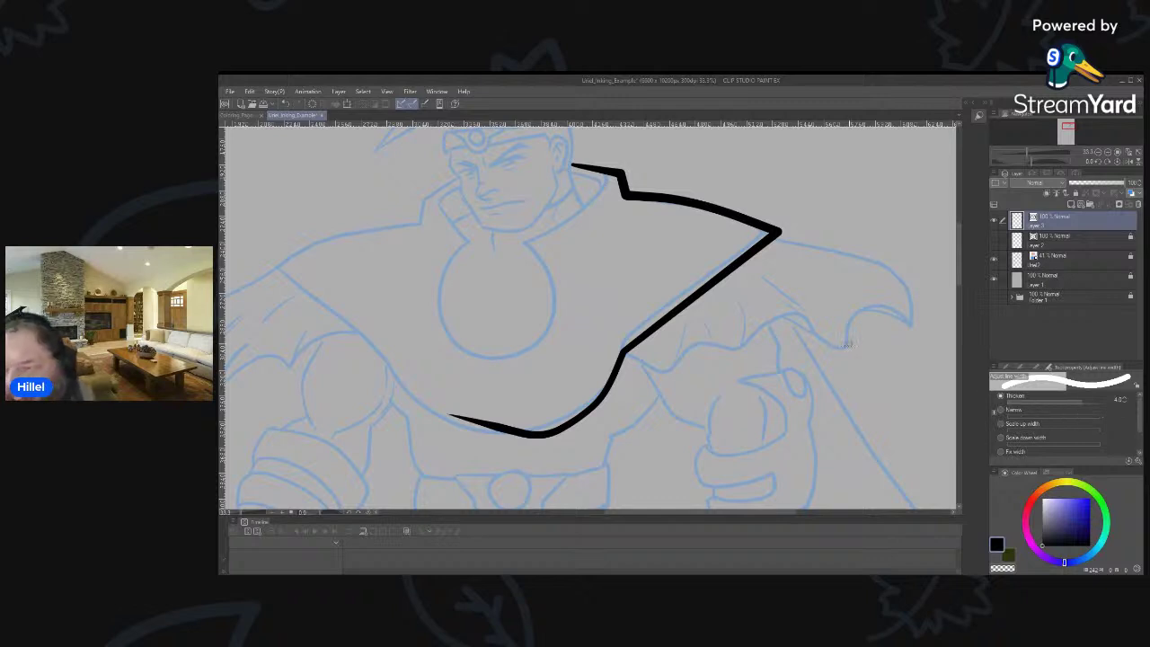
mouse_move(725, 276)
left_mouse_down()
mouse_move(616, 356)
mouse_move(725, 267)
left_mouse_up()
left_click_drag(658, 329, 709, 262)
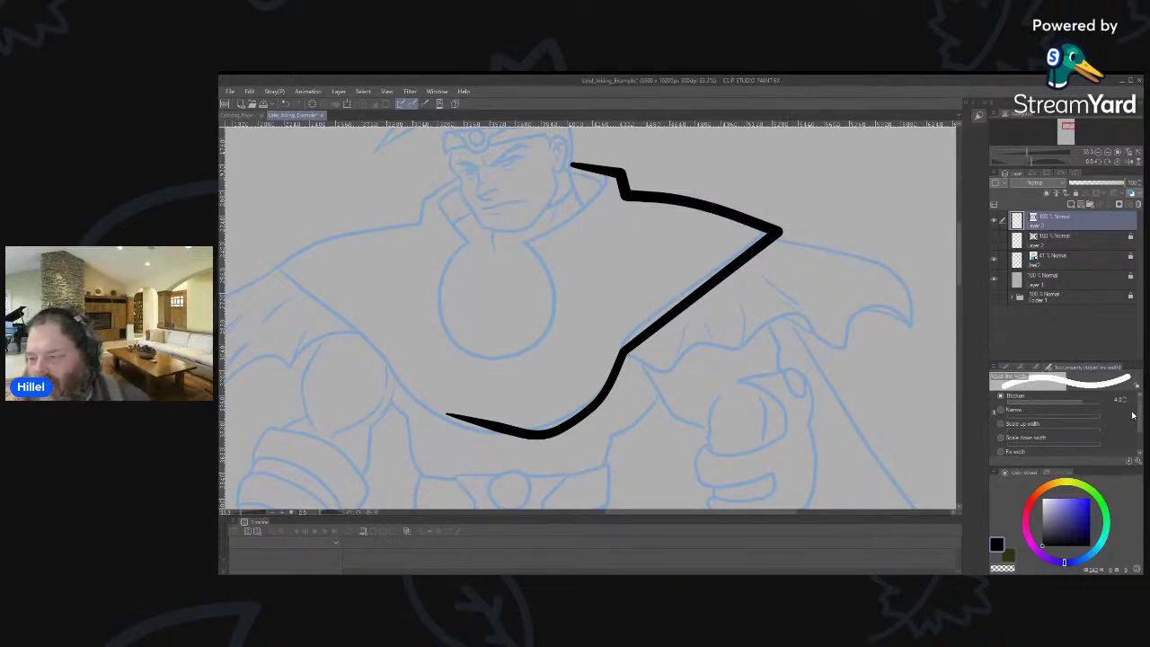
Thicken the diagonal edge between armpit and shoulder tip and the stroke's lower chest end locally with repeated Adjust line width passes.
left_click_drag(1141, 416, 1142, 444)
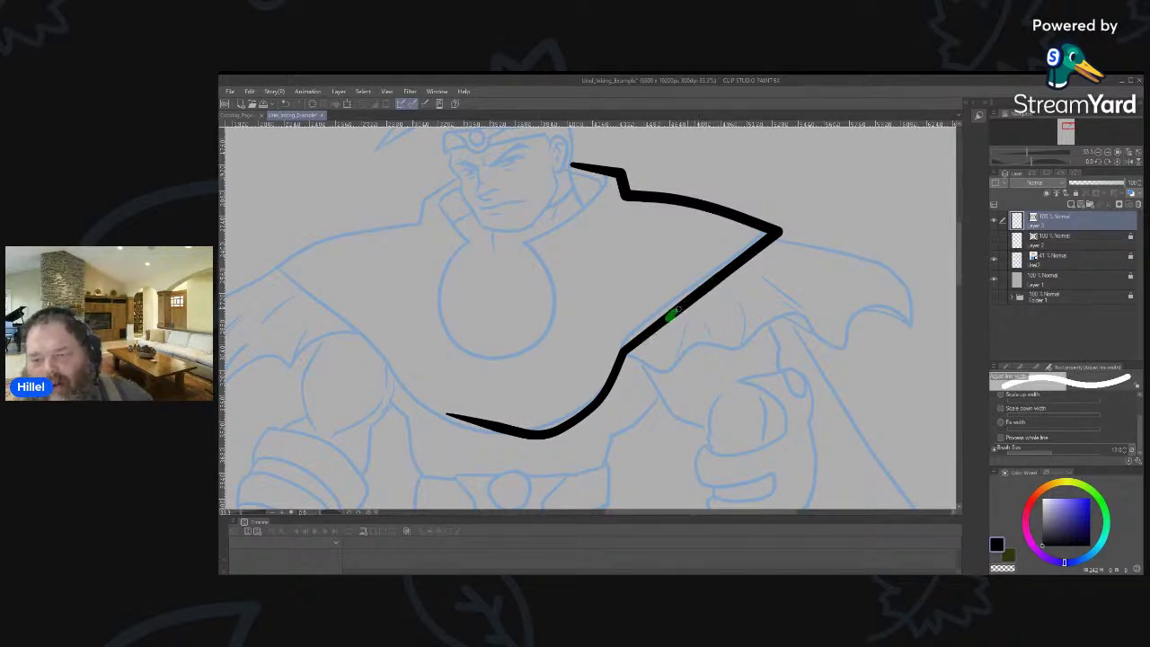
left_click_drag(675, 317, 751, 256)
left_click_drag(674, 317, 755, 253)
mouse_move(679, 304)
left_mouse_down()
mouse_move(732, 263)
mouse_move(634, 345)
left_mouse_up()
mouse_move(715, 279)
left_mouse_down()
mouse_move(639, 337)
mouse_move(763, 241)
left_mouse_up()
left_click_drag(448, 414, 538, 434)
left_click_drag(444, 413, 543, 432)
left_click_drag(460, 418, 543, 433)
left_click_drag(452, 415, 537, 435)
left_click_drag(449, 416, 543, 436)
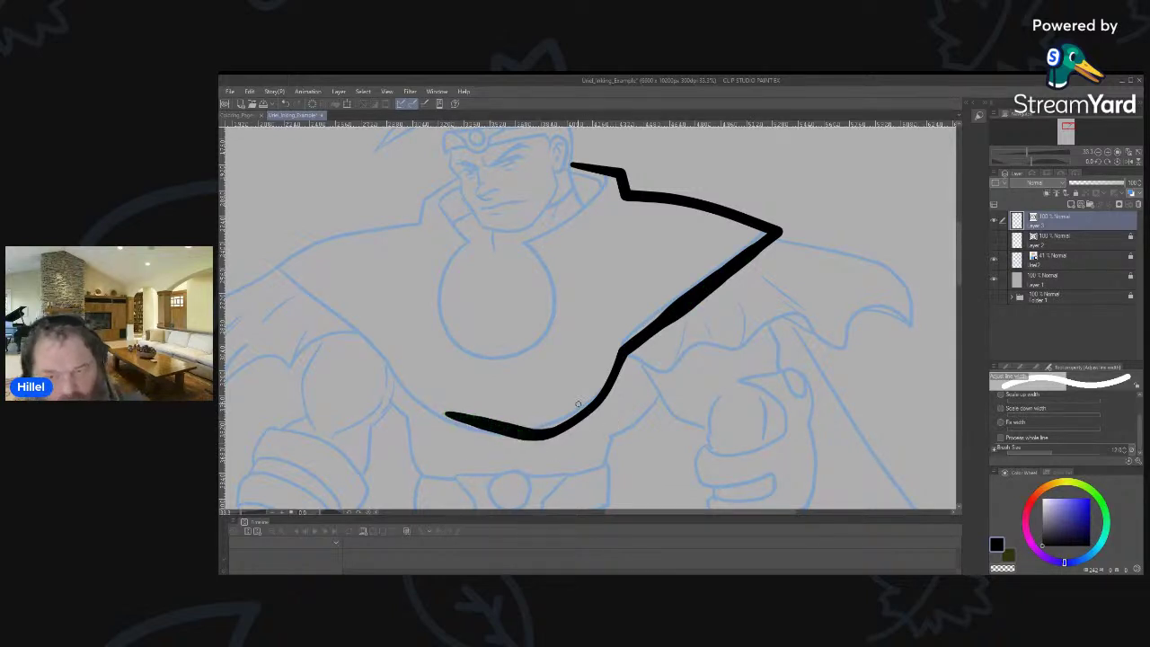
Select the cape stroke with the Object tool to inspect its control points along the thickened sections, and deselect it.
key("o")
left_click(575, 415)
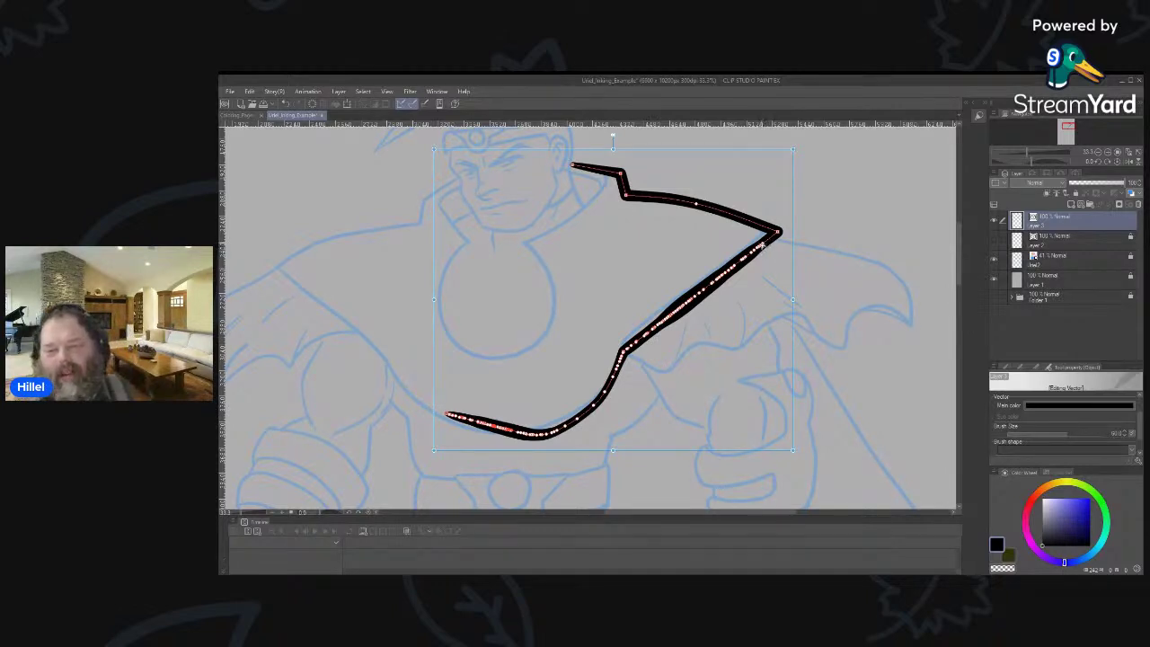
left_click(897, 297)
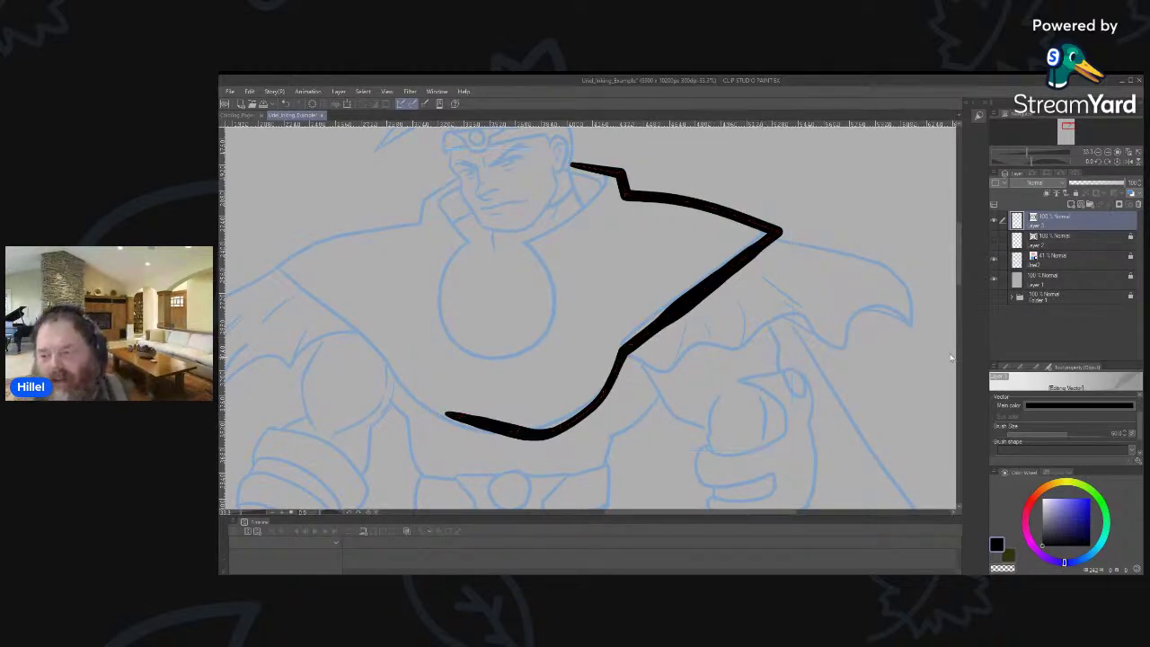
Brush over the diagonal and lower edges with Simplify vector line to reduce the cape stroke's control points, and reselect the stroke to inspect it.
left_click(1002, 366)
left_click(1085, 405)
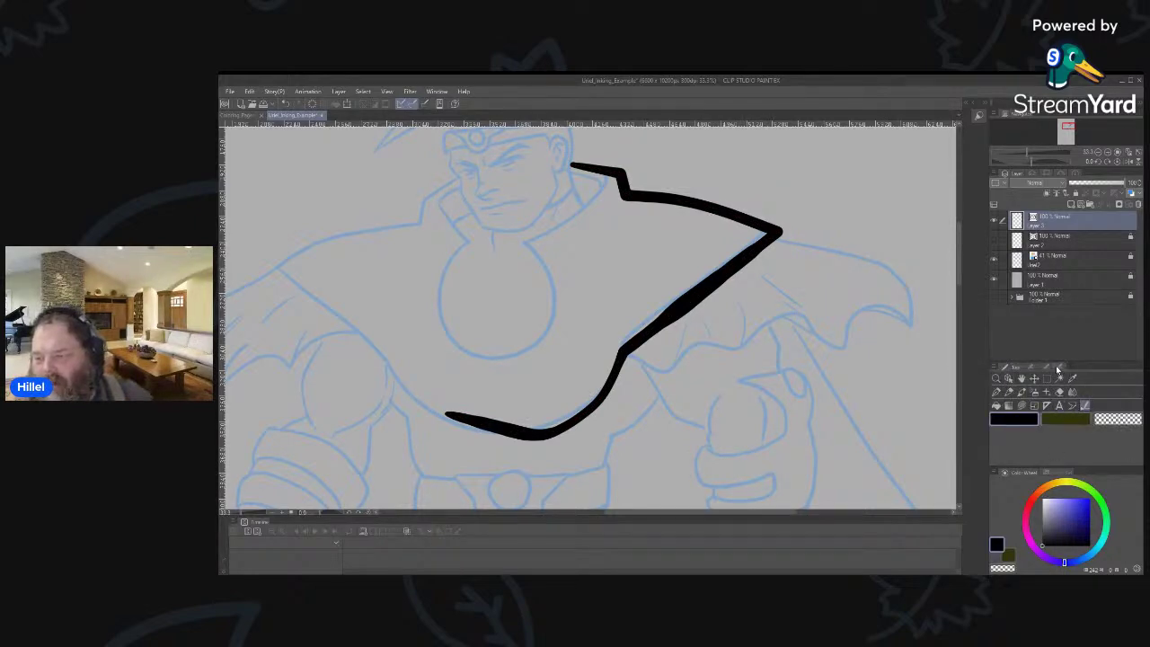
left_click(1061, 369)
left_click(1020, 427)
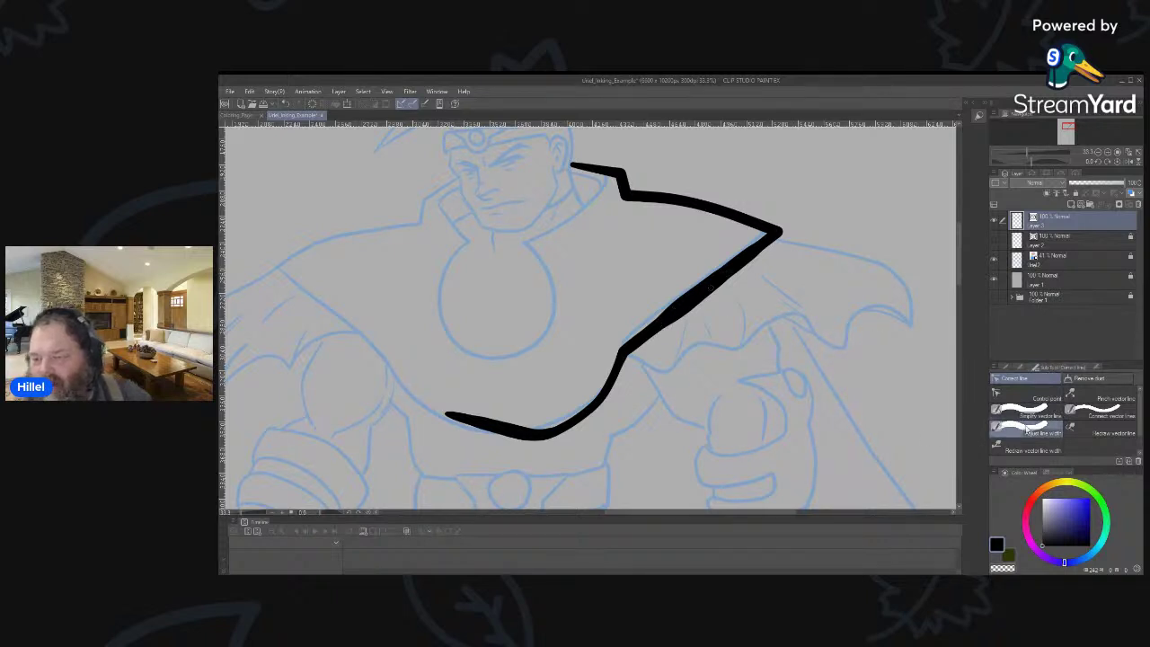
left_click(1039, 416)
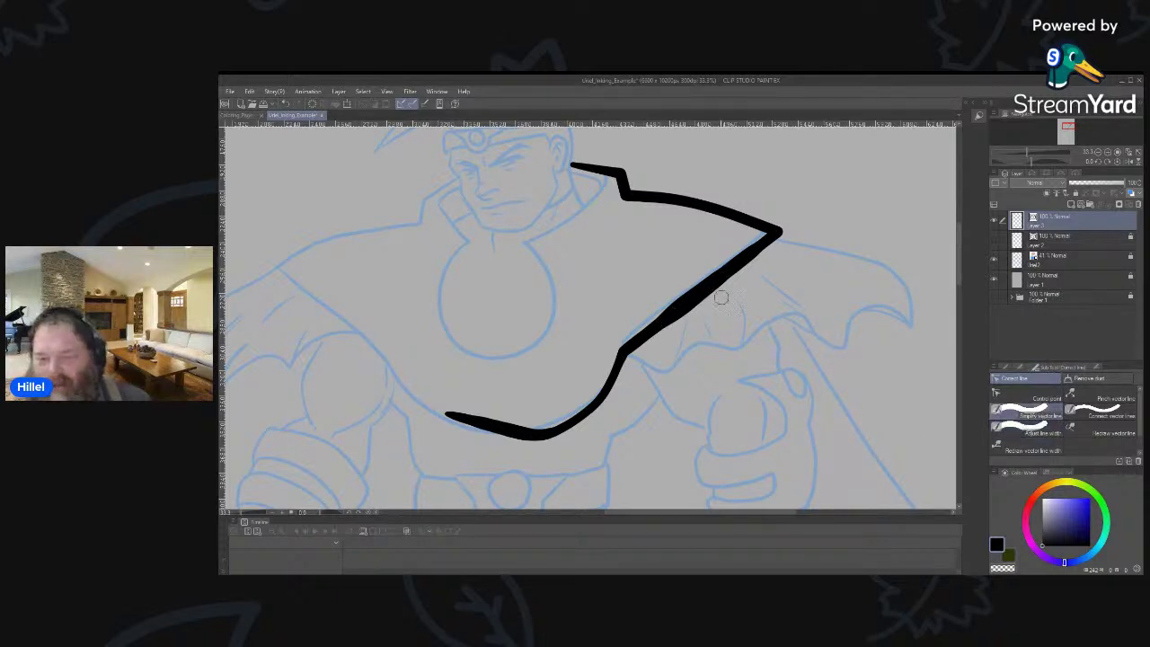
left_click_drag(747, 252, 656, 326)
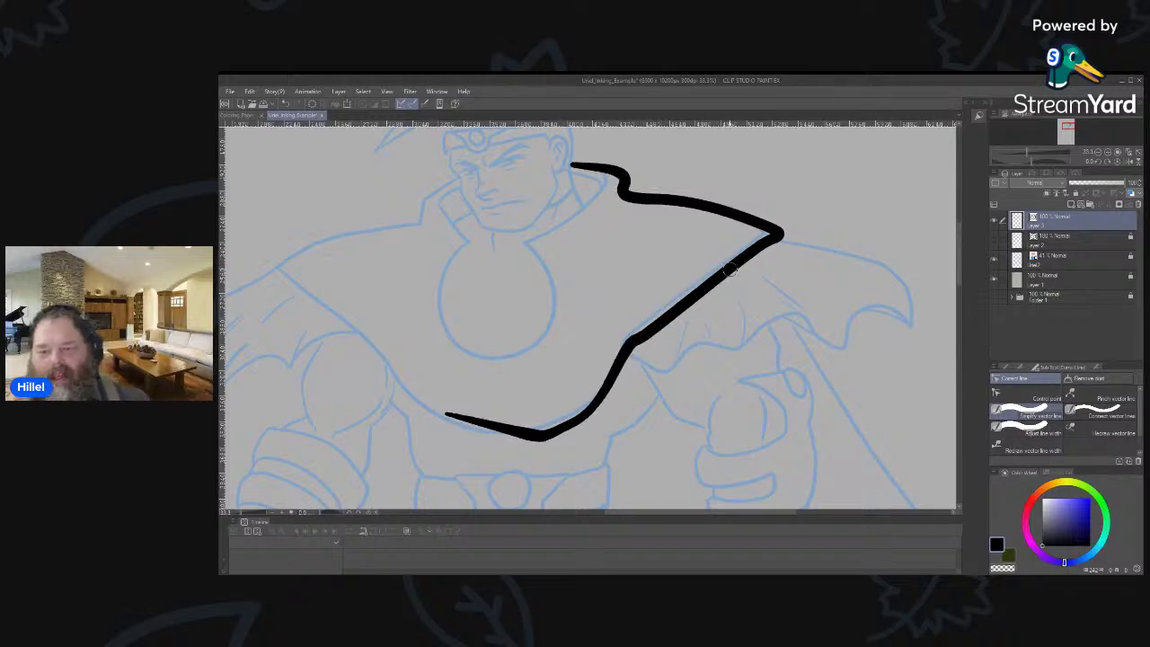
mouse_move(516, 445)
left_mouse_down()
mouse_move(456, 417)
mouse_move(591, 431)
mouse_move(480, 431)
mouse_move(588, 414)
mouse_move(600, 374)
mouse_move(674, 285)
left_mouse_up()
mouse_move(609, 380)
left_mouse_down()
mouse_move(770, 241)
mouse_move(667, 316)
left_mouse_up()
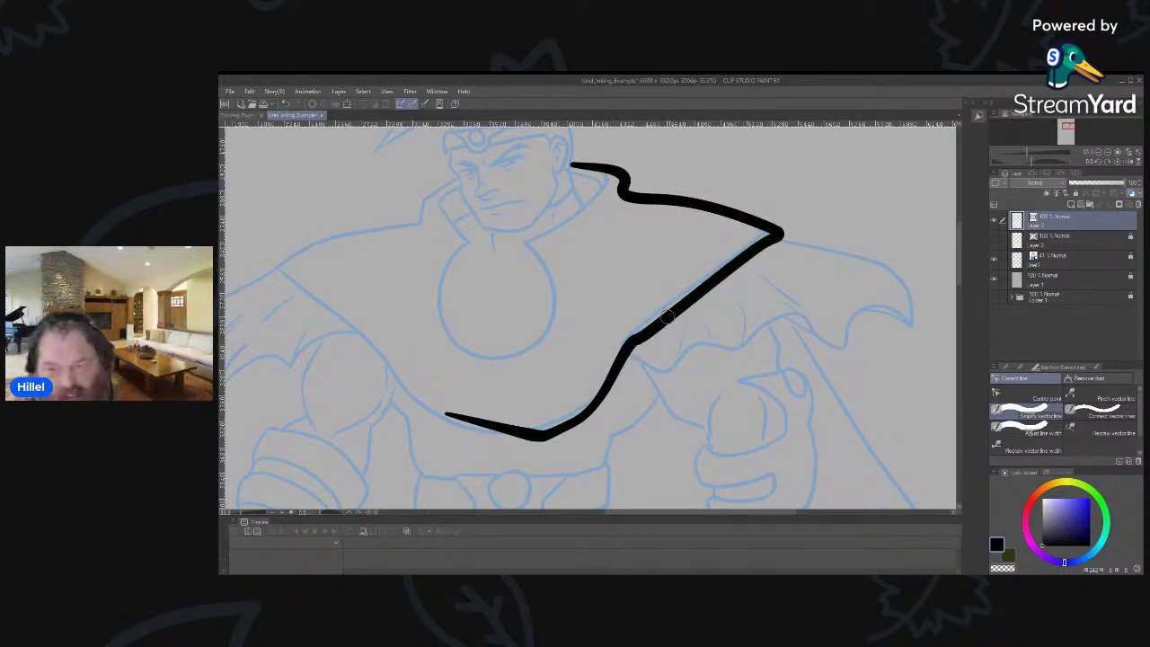
key("o")
left_click(680, 309)
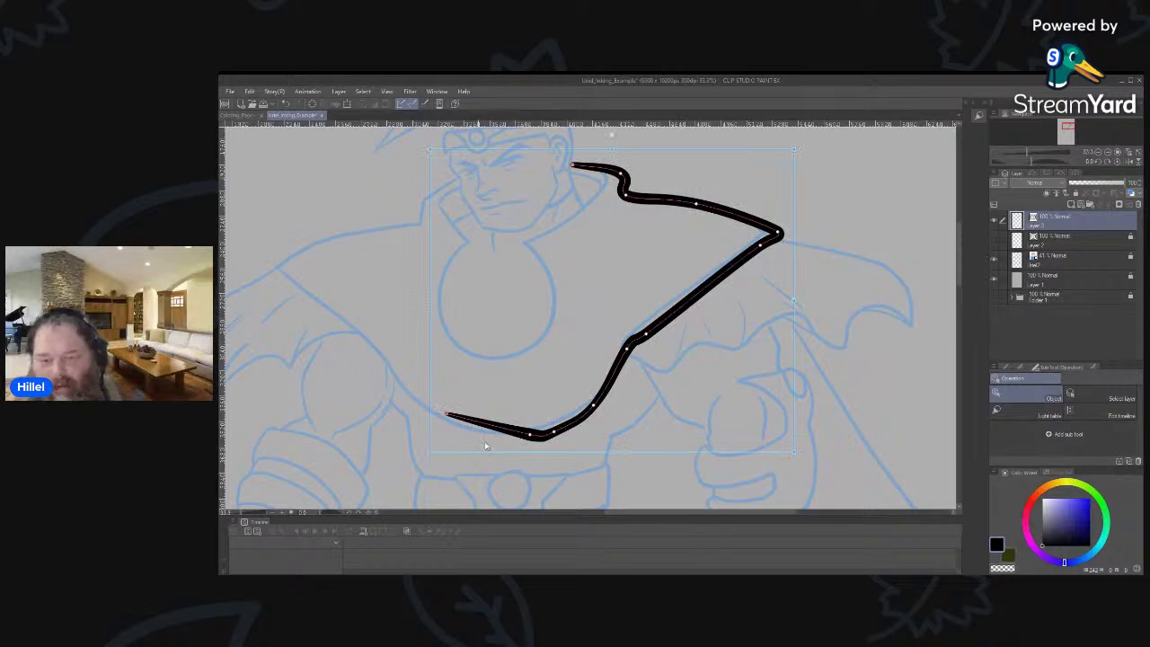
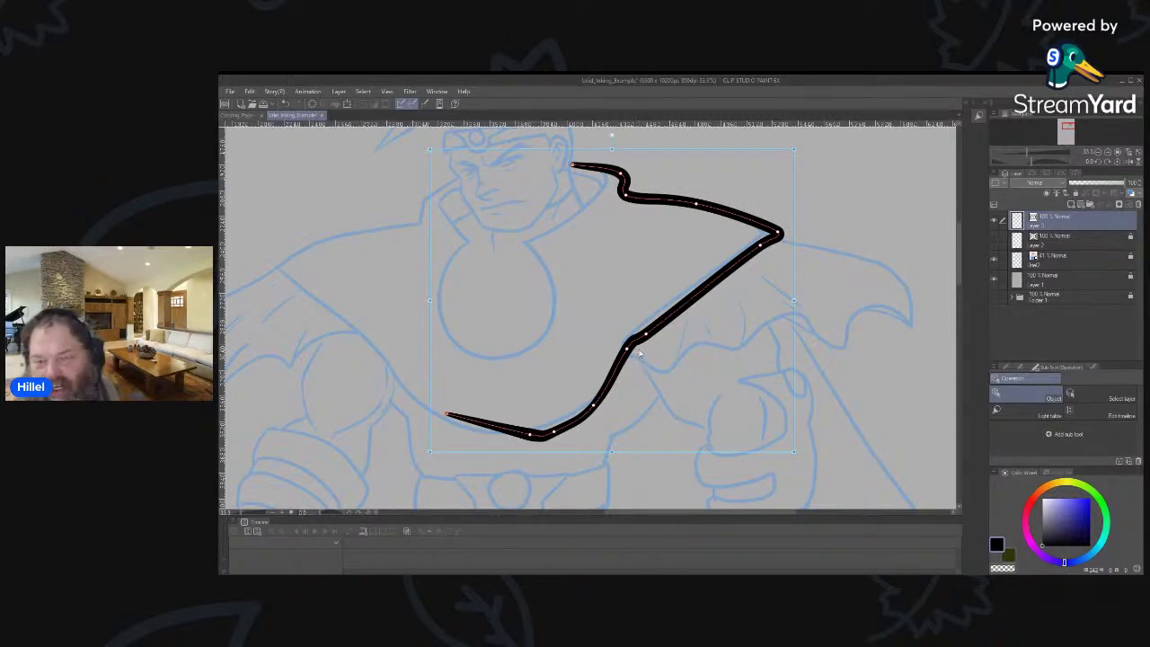
Set Adjust line width to Narrow at maximum strength and brush over the middle of the cape stroke's diagonal edge.
left_click(1004, 367)
left_click(1086, 405)
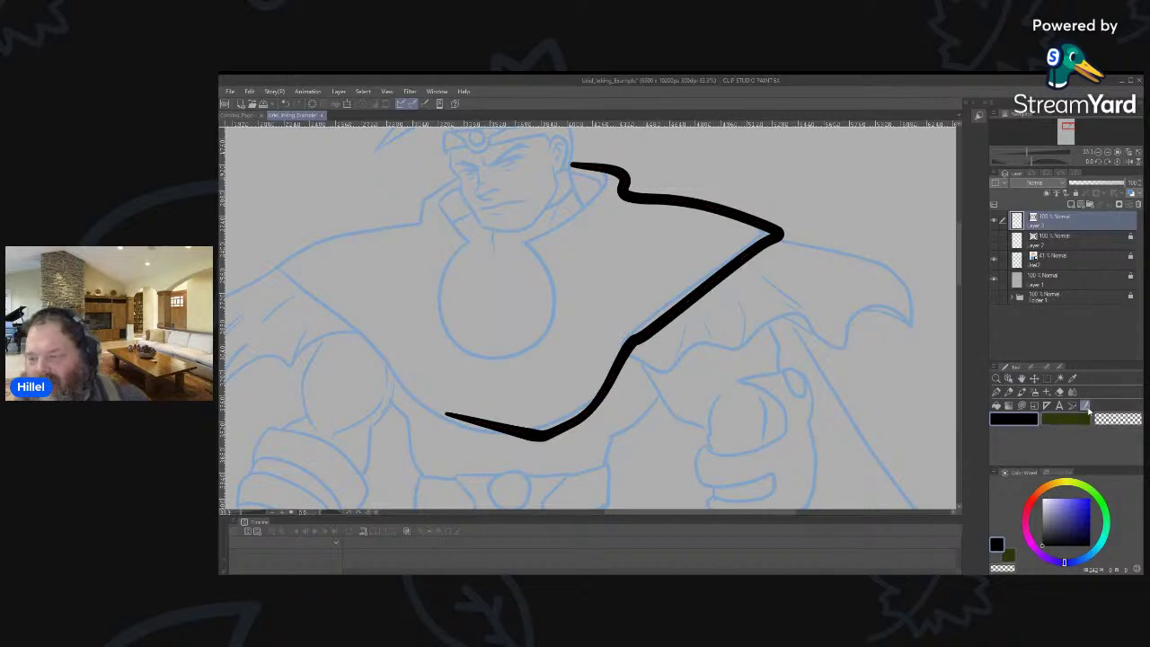
left_click(1048, 366)
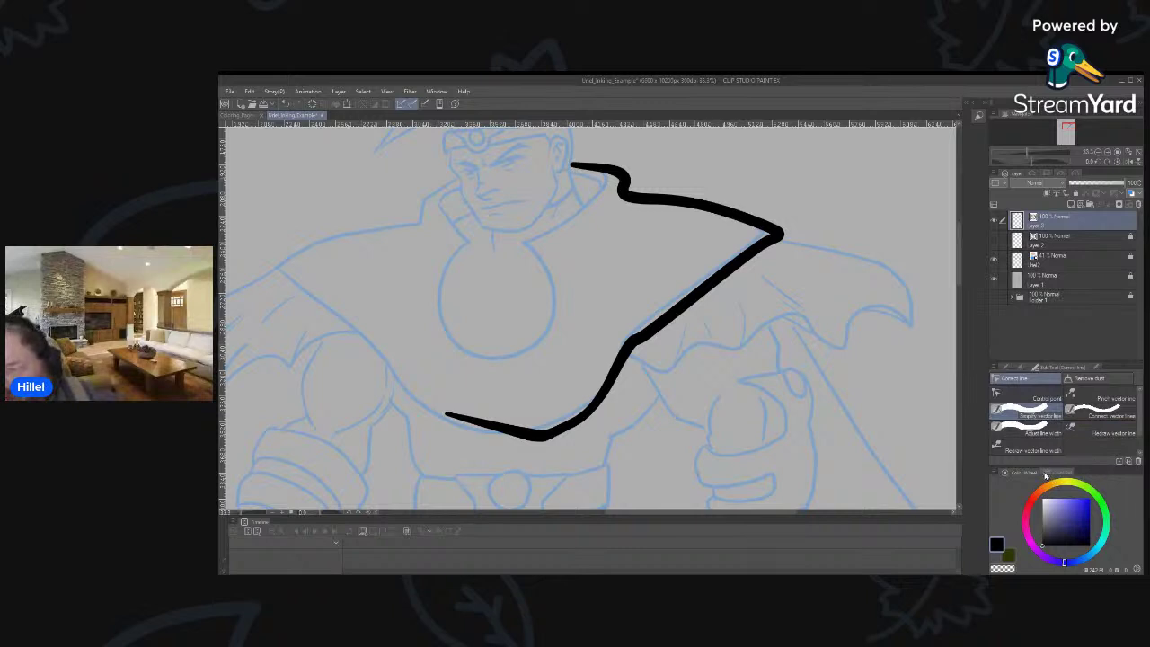
left_click(1020, 427)
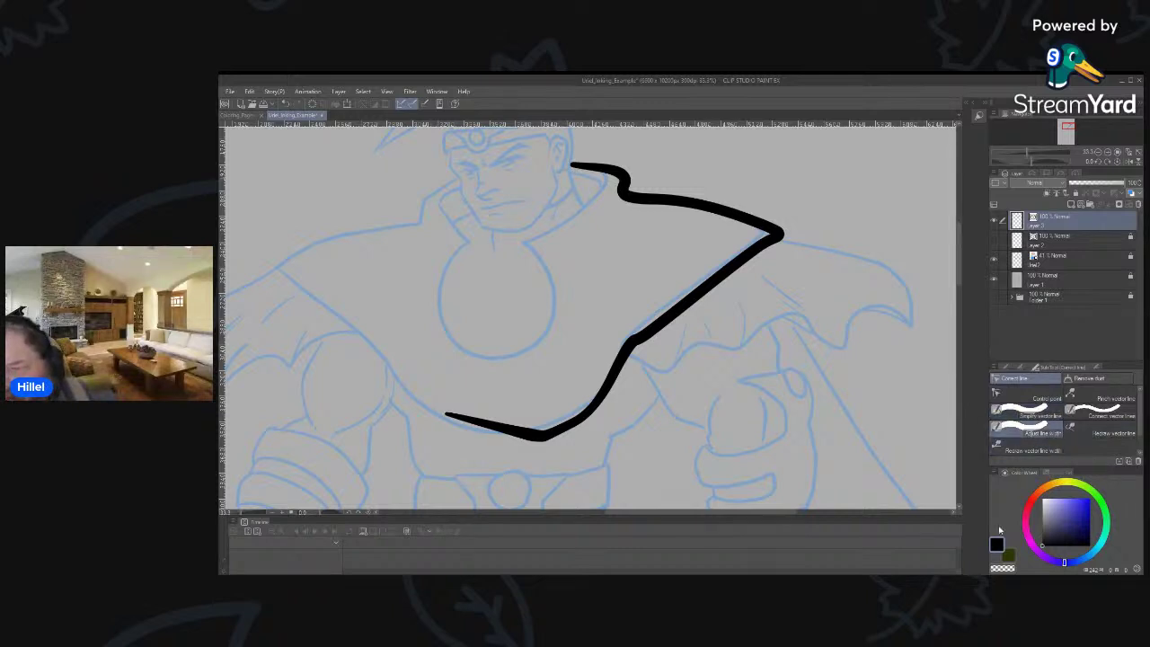
left_click(1089, 369)
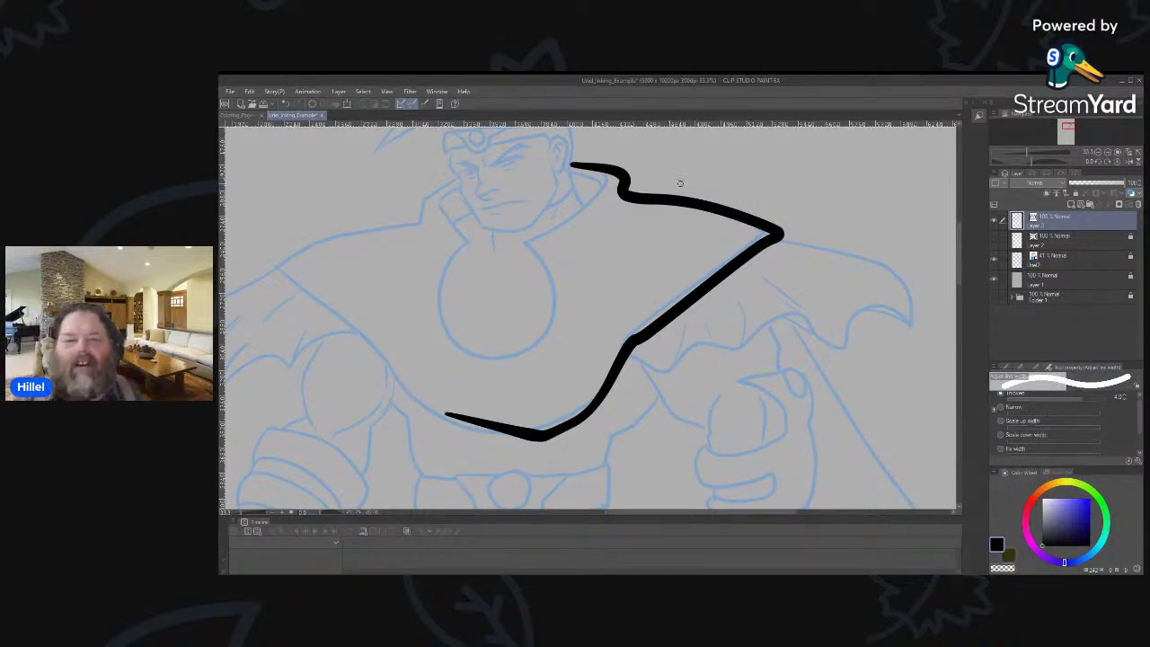
left_click(437, 92)
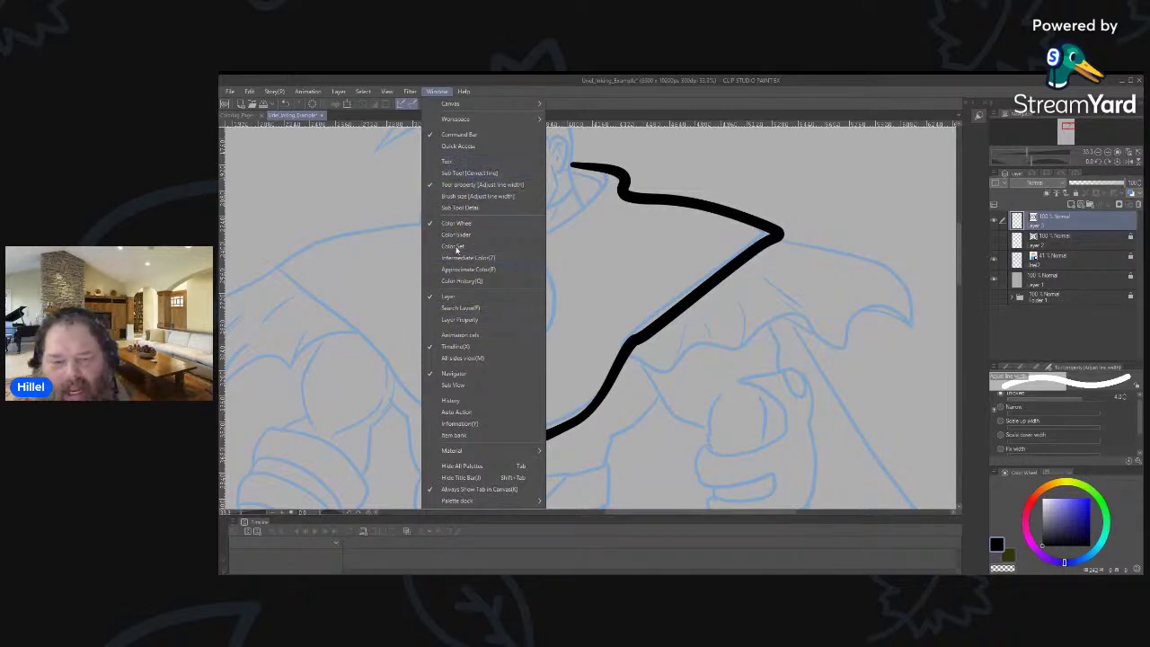
left_click(841, 115)
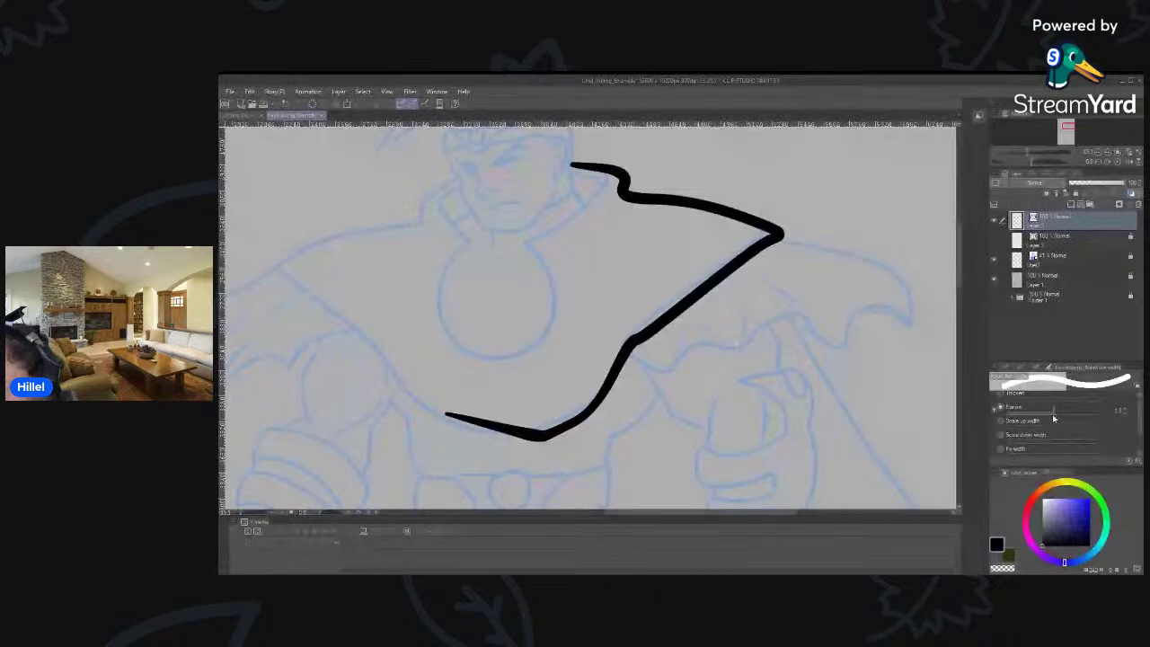
left_click_drag(1053, 415, 1106, 424)
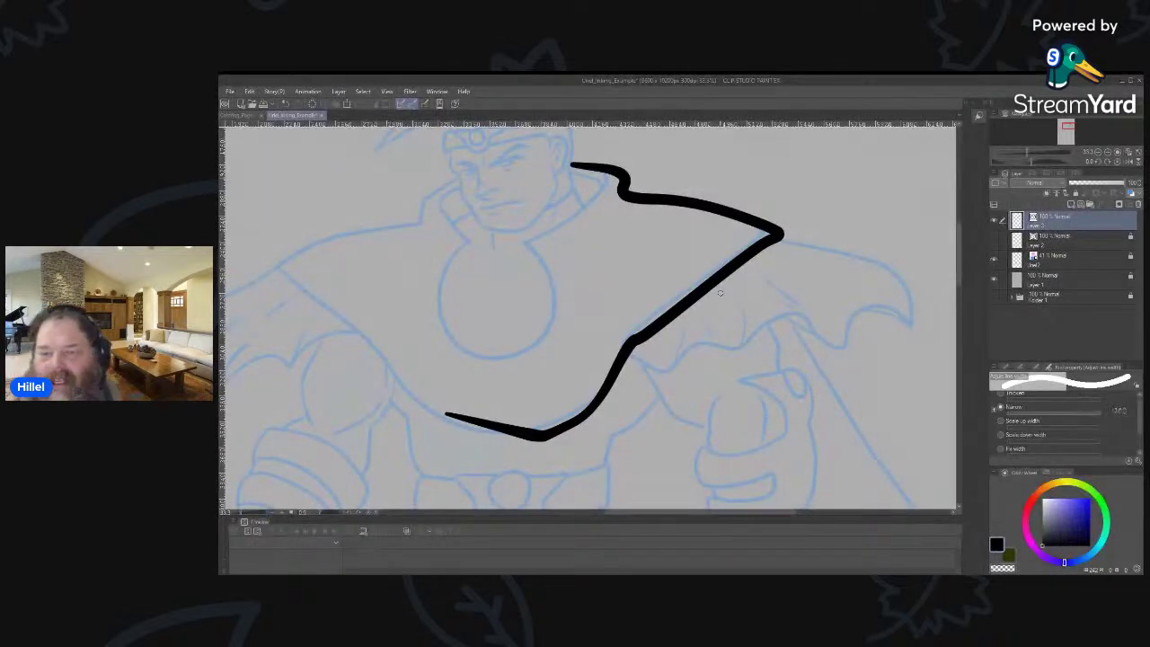
mouse_move(730, 268)
left_mouse_down()
mouse_move(631, 328)
mouse_move(632, 353)
mouse_move(750, 248)
mouse_move(701, 290)
left_mouse_up()
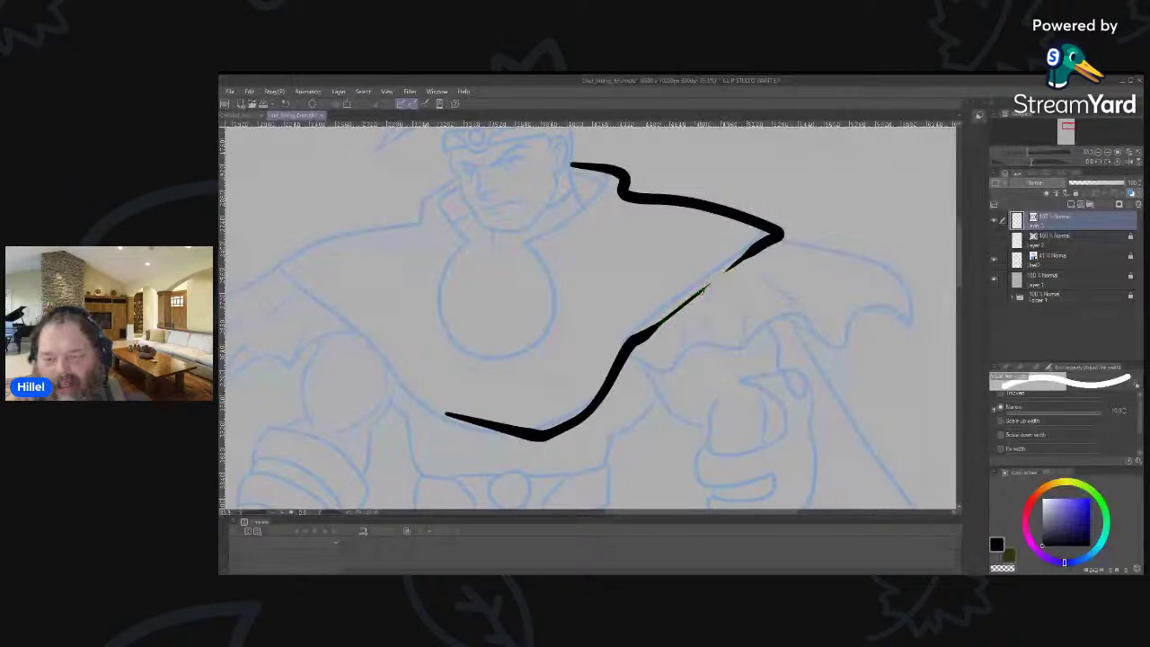
Select the cape stroke with the Object tool to inspect its control points along the narrowed diagonal section, and deselect it.
key("o")
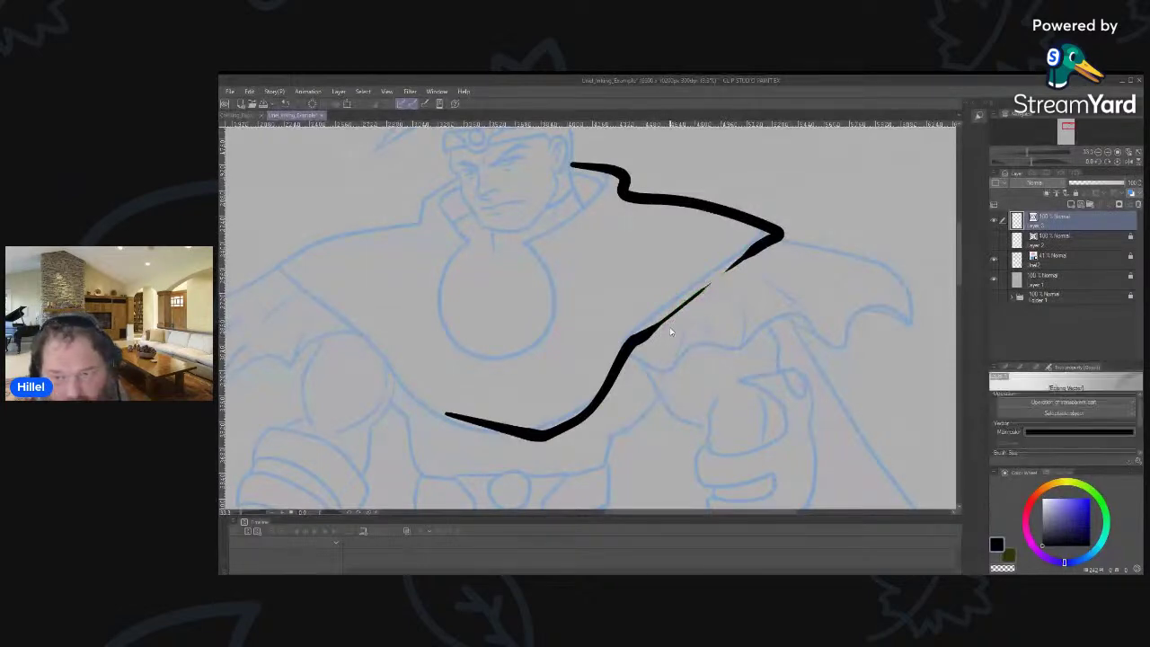
left_click(660, 329)
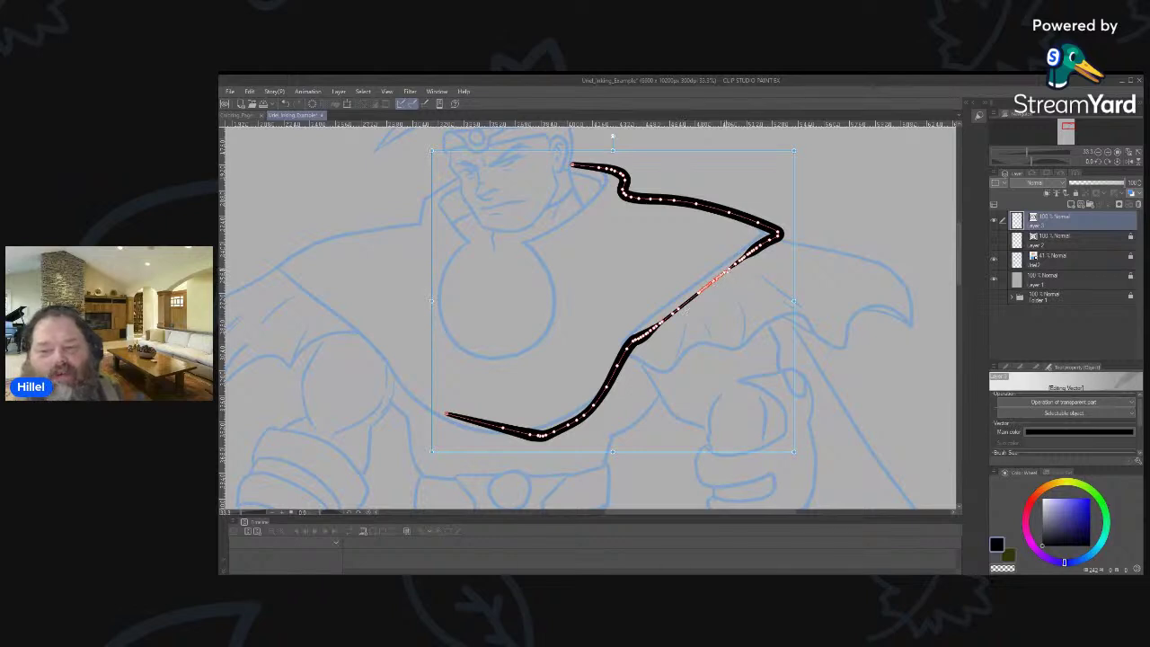
left_click(722, 294)
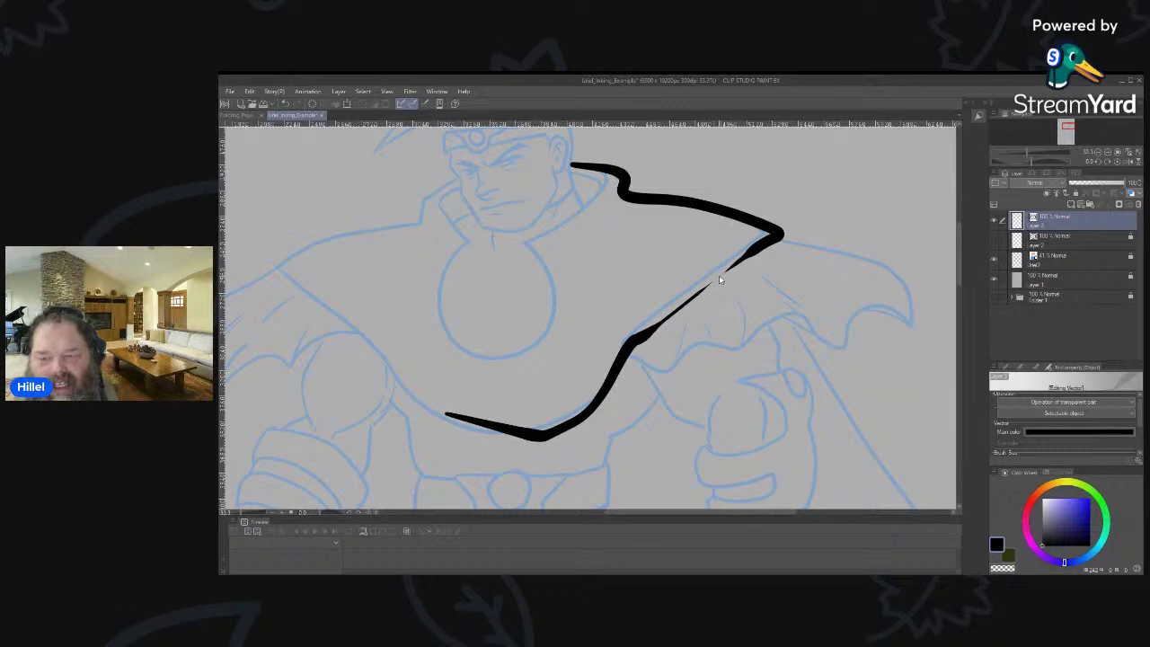
left_click(725, 276)
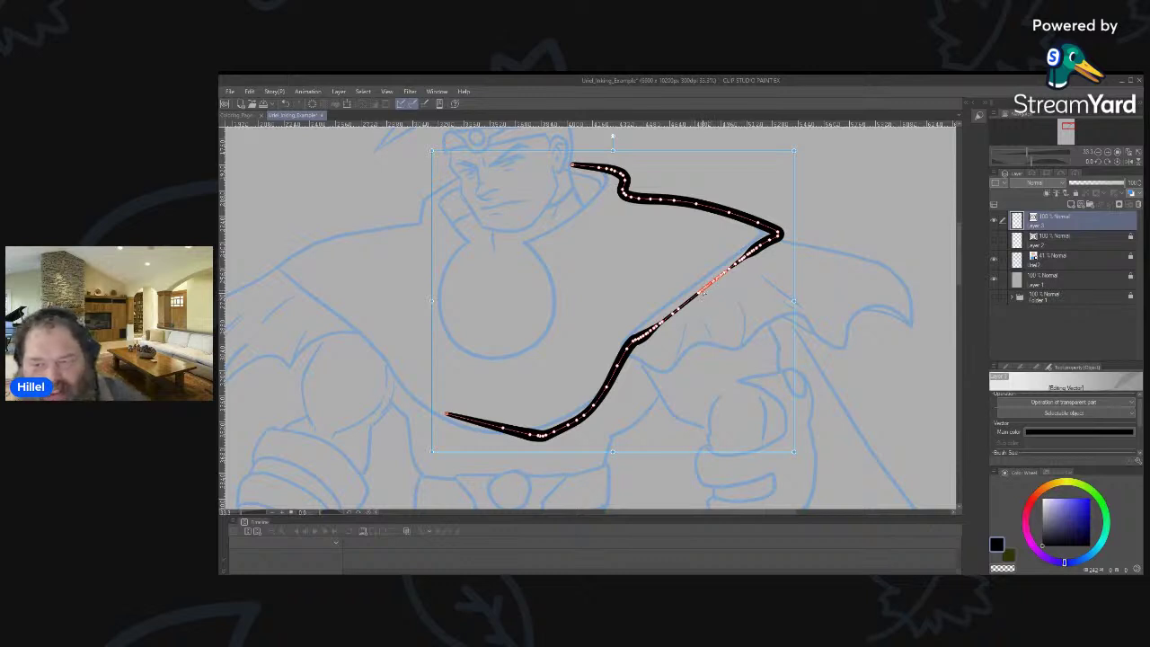
left_click(873, 349)
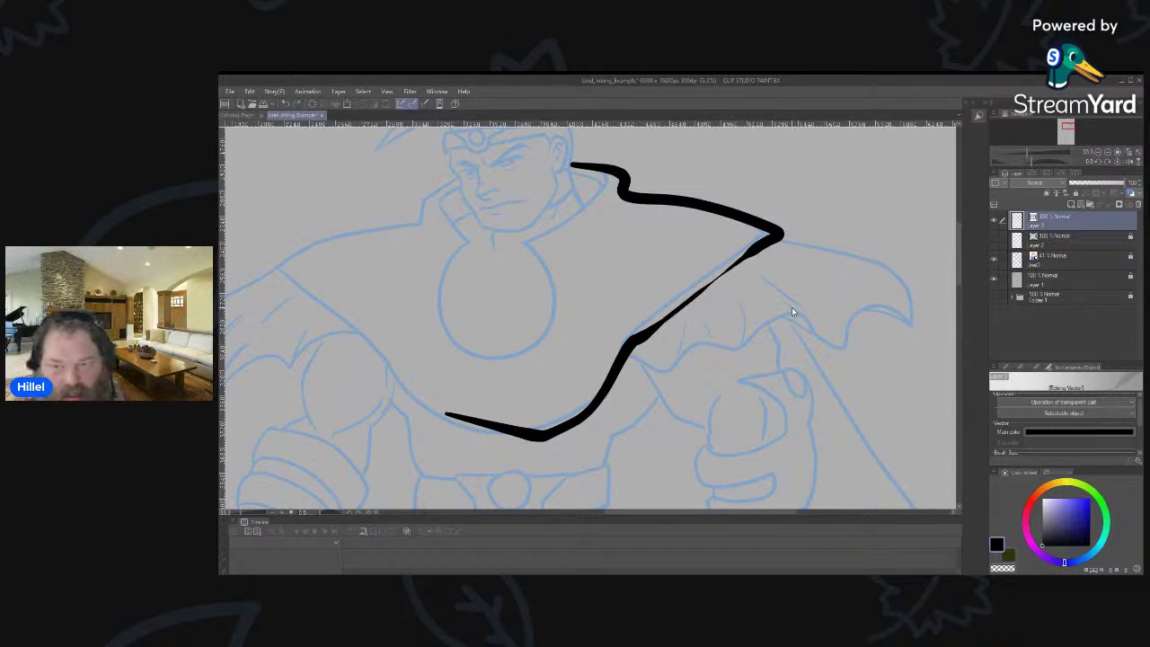
Undo the narrowing pass on the diagonal edge of the cape stroke.
key("ctrl+z")
key("ctrl+z")
key("ctrl+z")
key("ctrl+z")
key("ctrl+z")
key("ctrl+z")
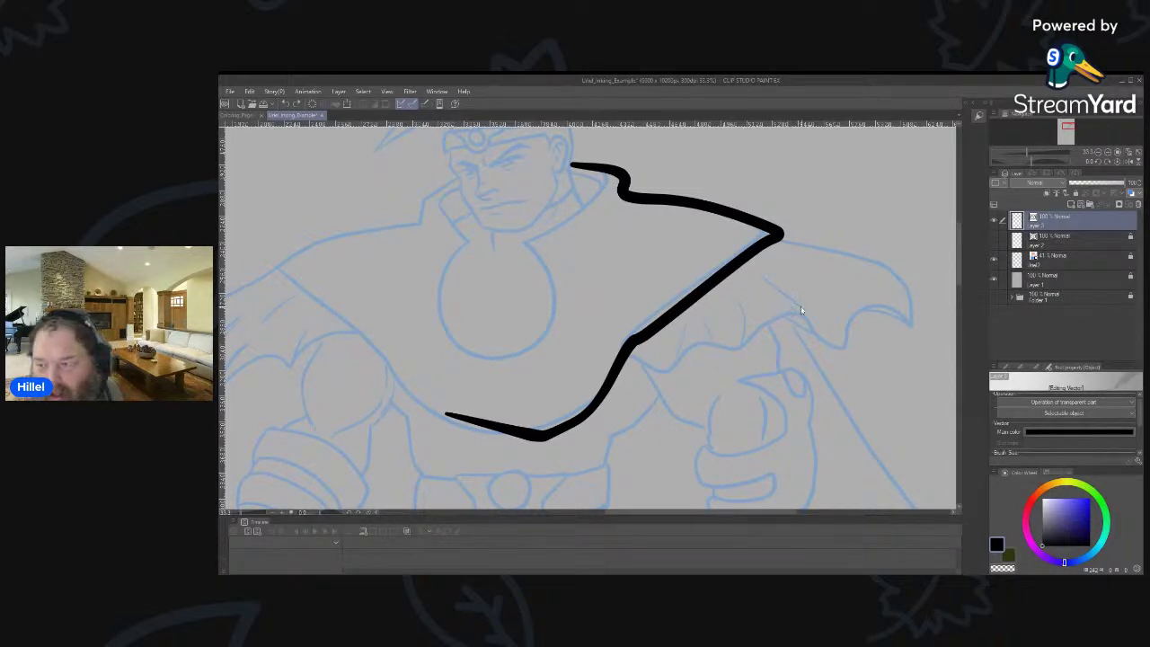
Switch Adjust line width to Scale up width, raise its factor strongly, and brush over the diagonal edge of the cape stroke.
left_click(1006, 368)
left_click(1084, 406)
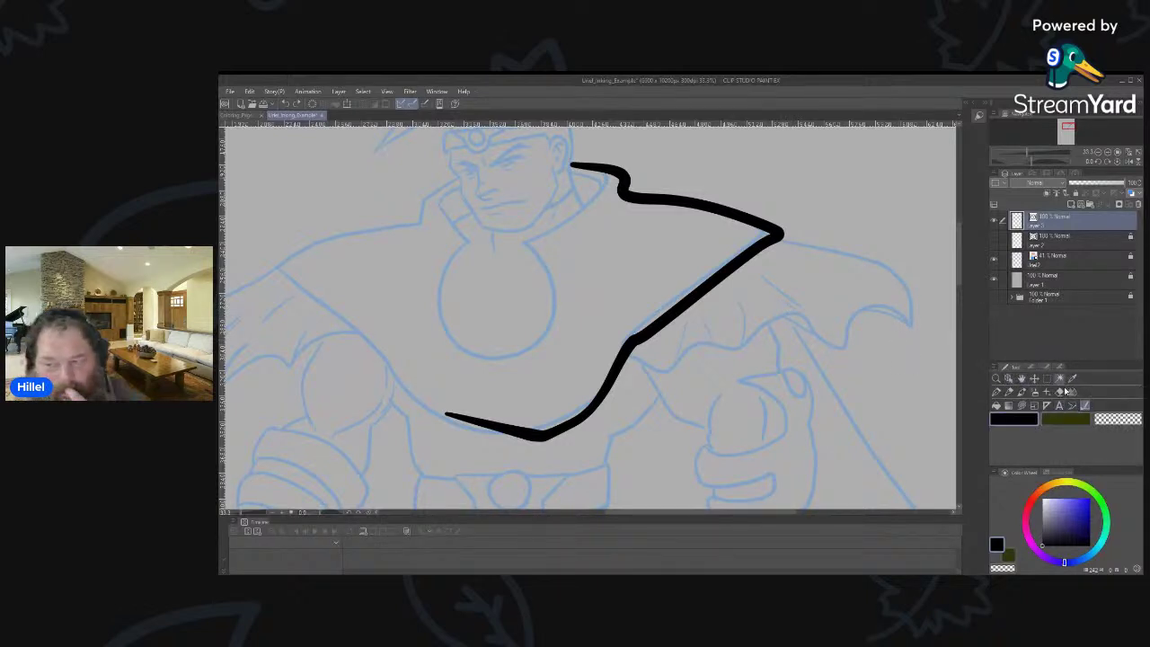
left_click(1048, 369)
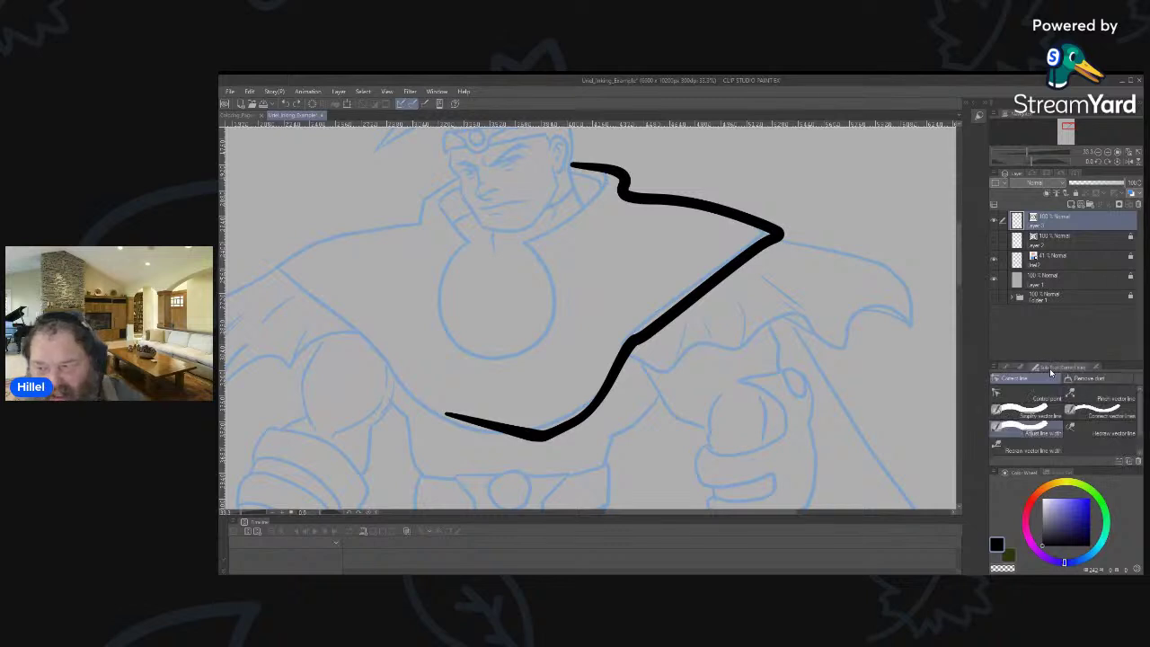
left_click(1038, 433)
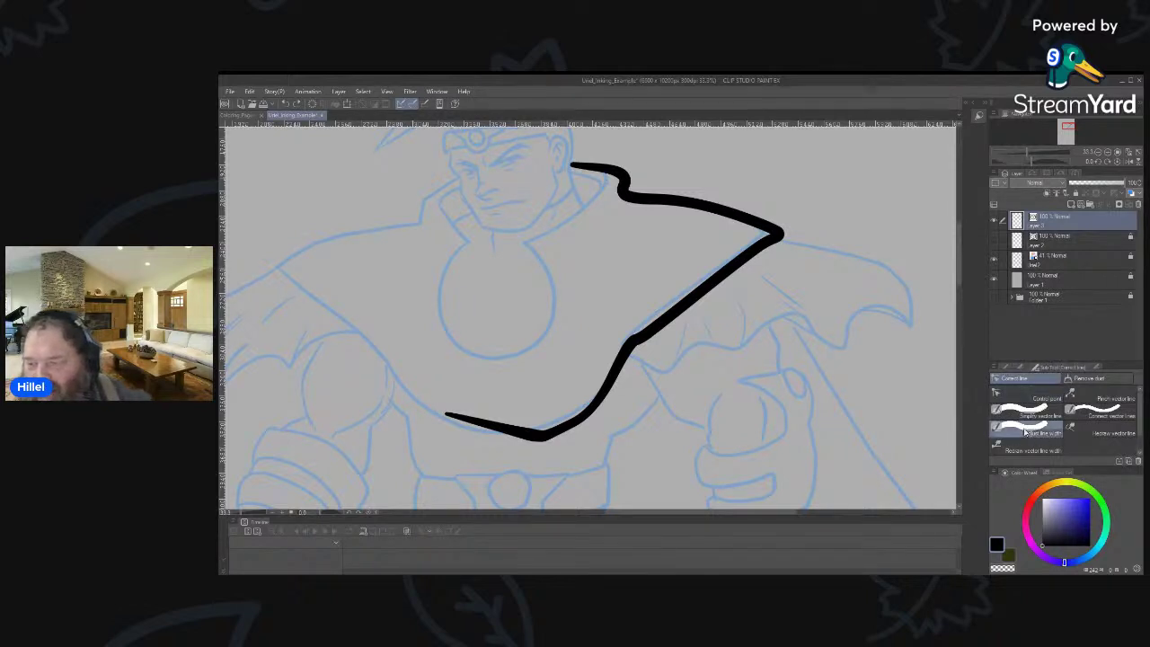
left_click(1094, 371)
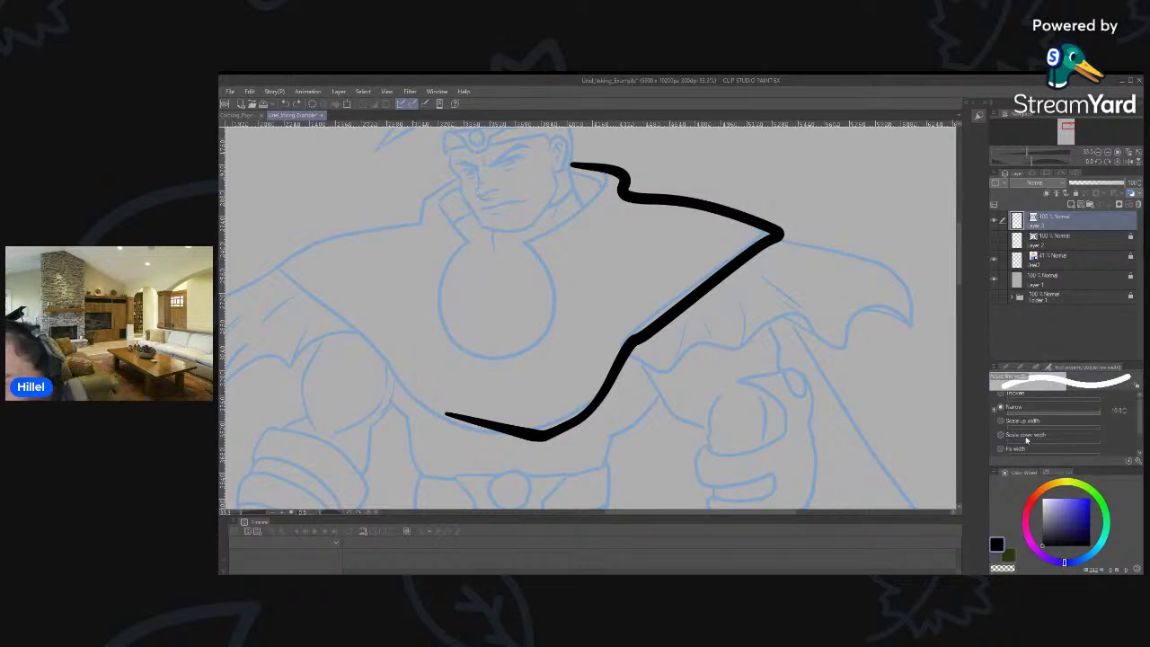
left_click(1001, 420)
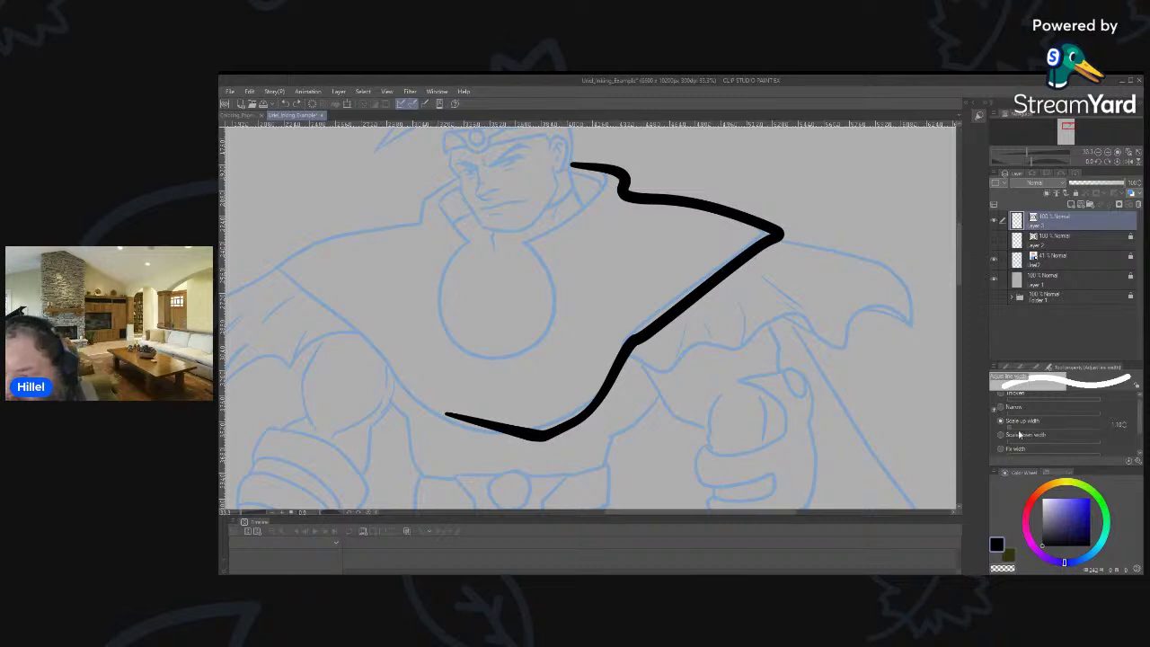
left_click_drag(1038, 433, 1076, 434)
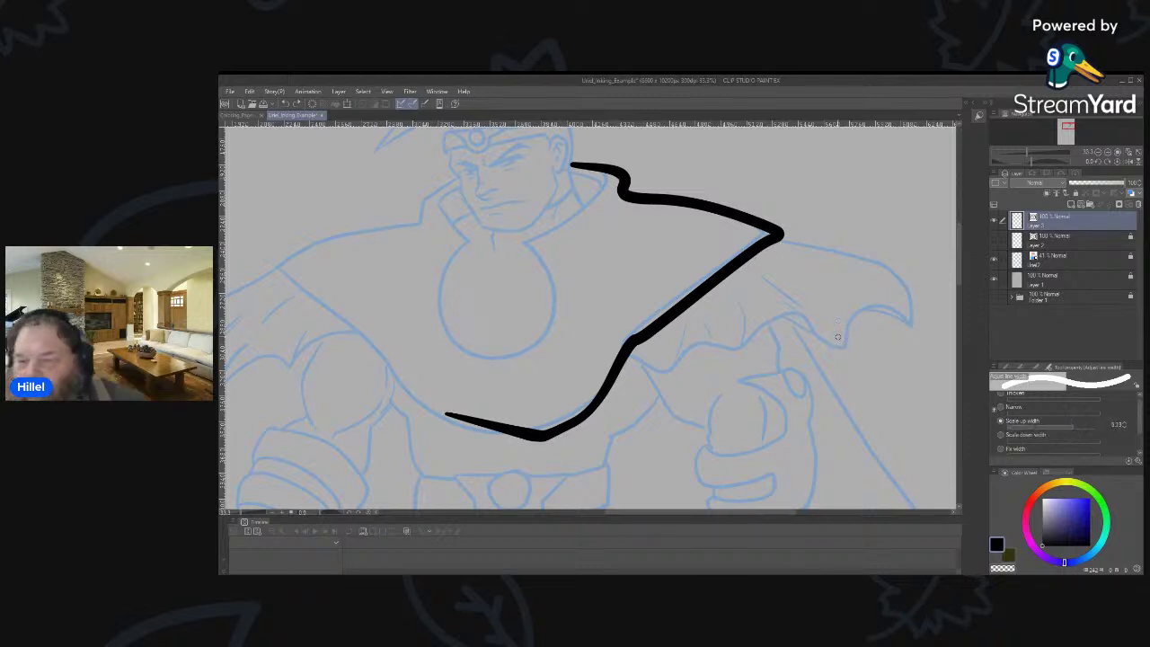
left_click_drag(739, 264, 650, 334)
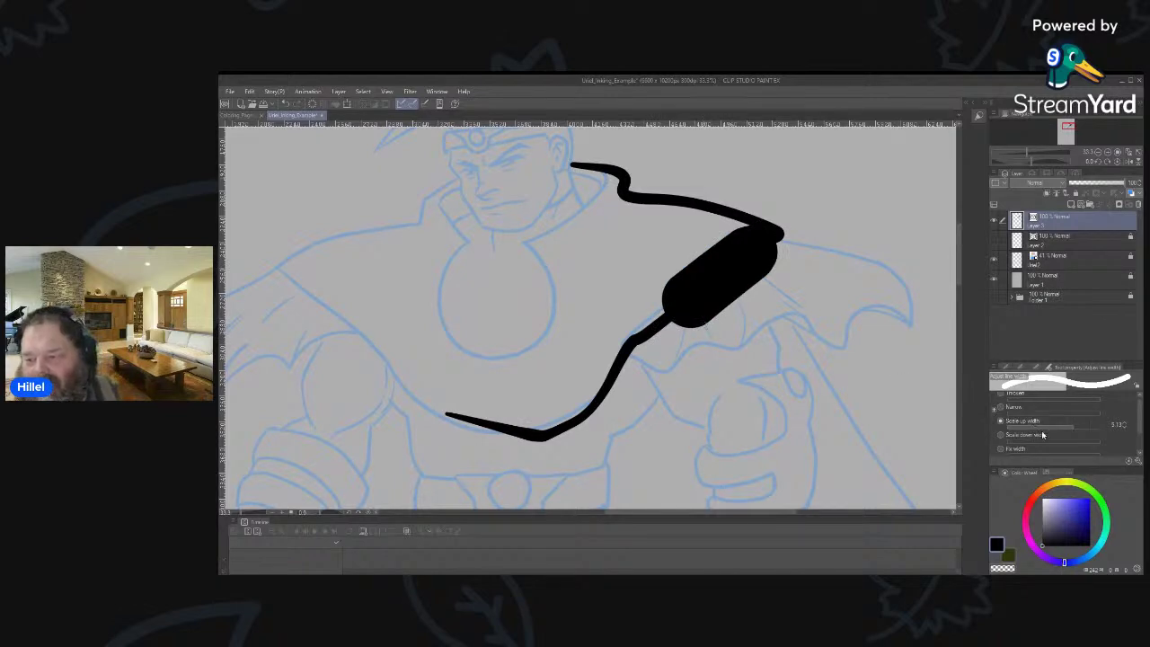
Undo the heavy scale-up, brush the diagonal and lower edges with a smaller Scale up width factor, and undo those passes too.
left_click(1026, 429)
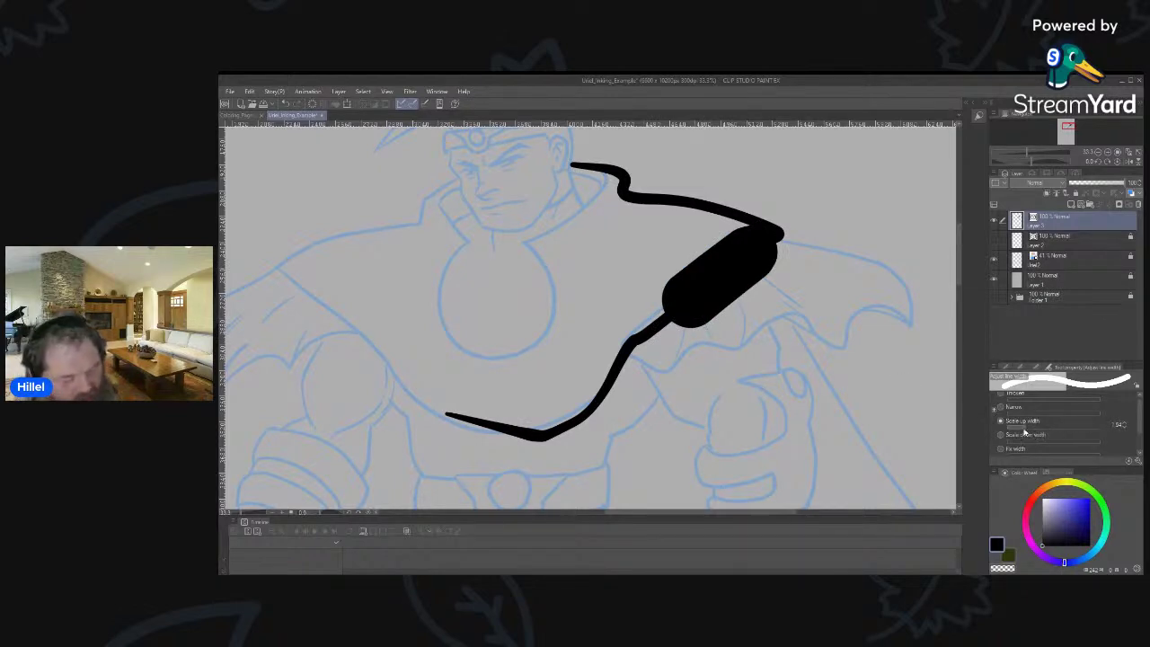
key("ctrl+z")
left_click_drag(650, 326, 681, 309)
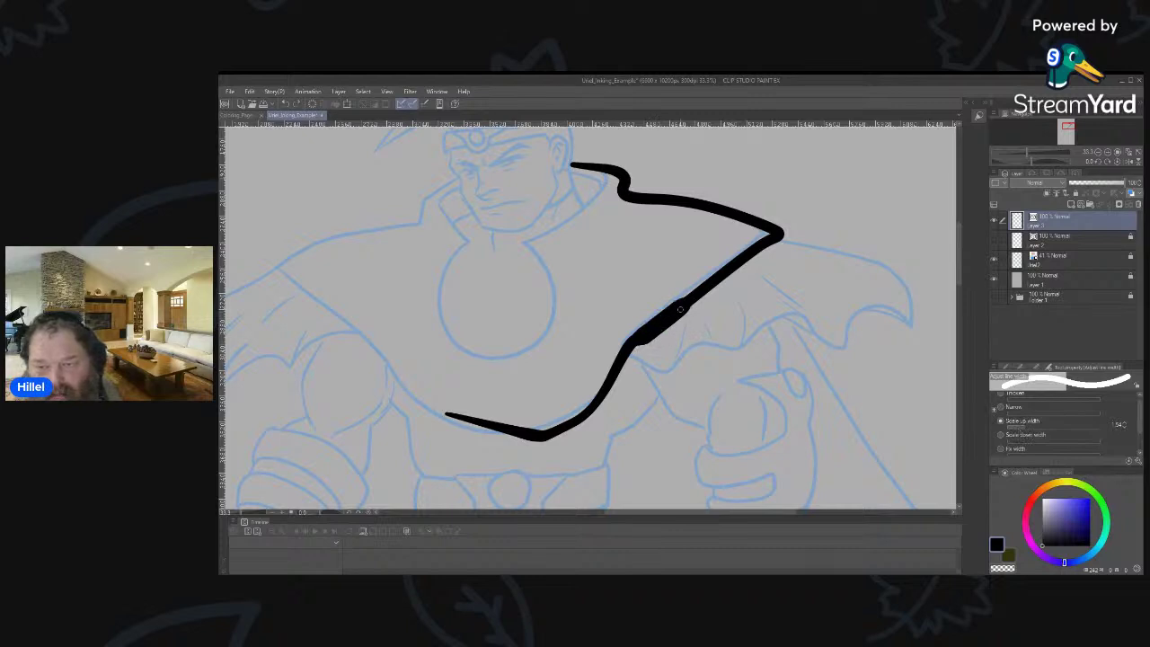
left_click_drag(741, 258, 681, 308)
left_click_drag(591, 415, 444, 444)
key("ctrl+z")
key("ctrl+z")
key("ctrl+z")
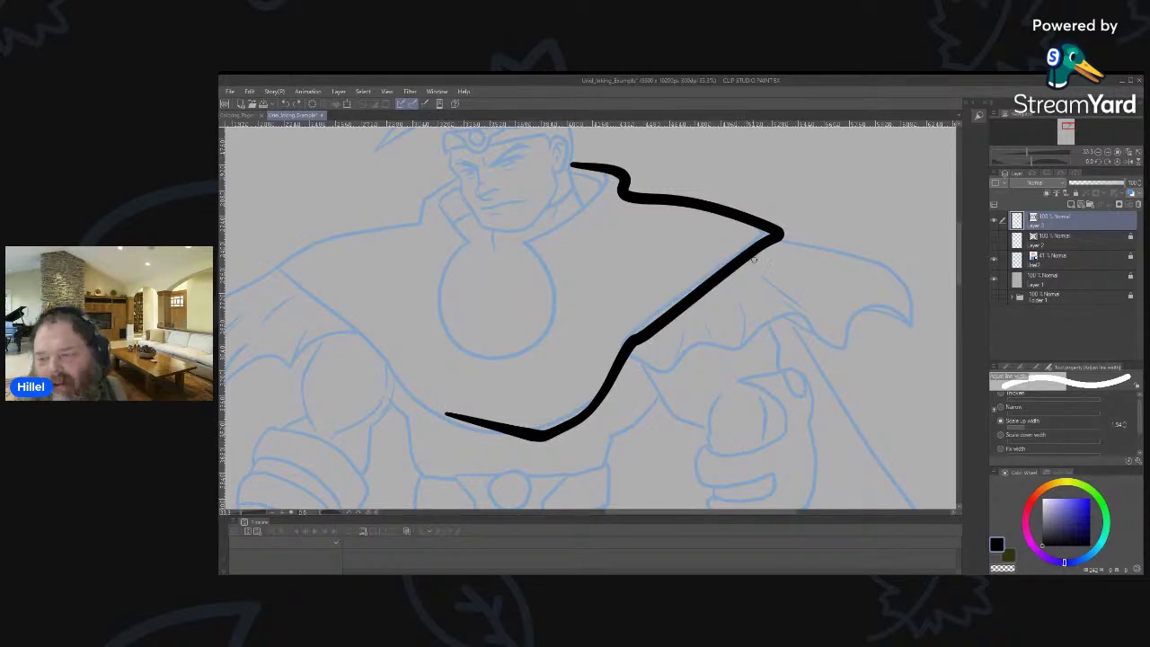
Try freehand test strokes in the empty area beyond the shoulder tip, undo them, and select the cape stroke to inspect its points.
left_click(1008, 366)
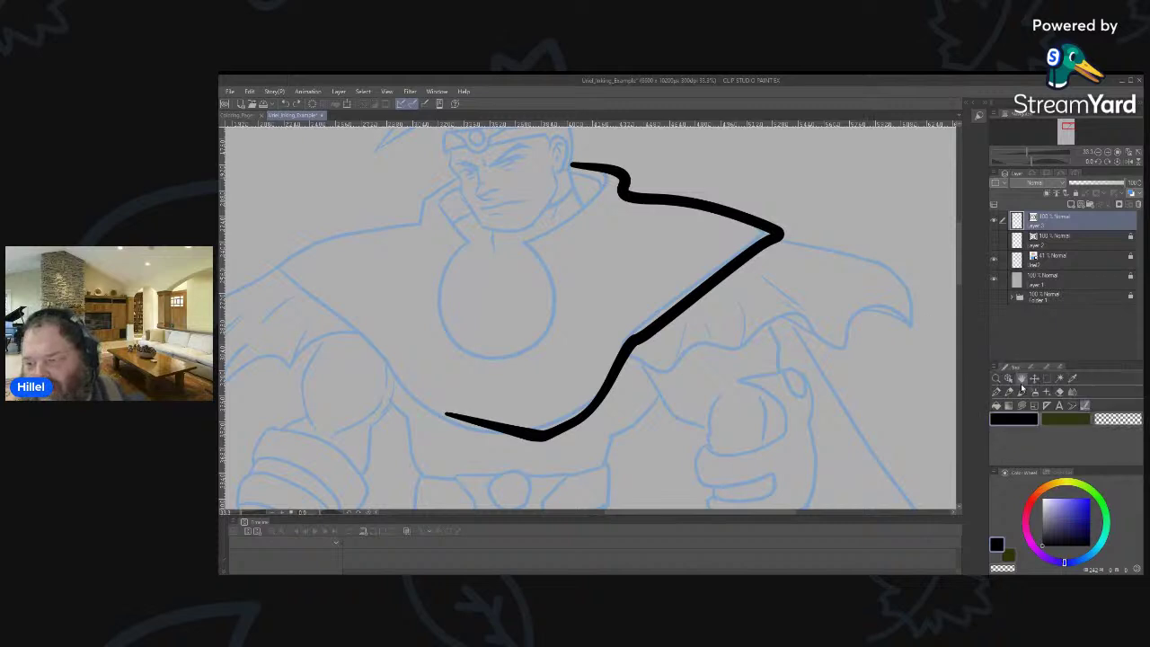
left_click_drag(883, 188, 851, 246)
left_click_drag(885, 187, 845, 269)
key("ctrl+z")
key("ctrl+z")
key("ctrl+z")
key("ctrl+z")
key("ctrl+z")
key("ctrl+z")
key("ctrl+z")
key("ctrl+z")
key("ctrl+z")
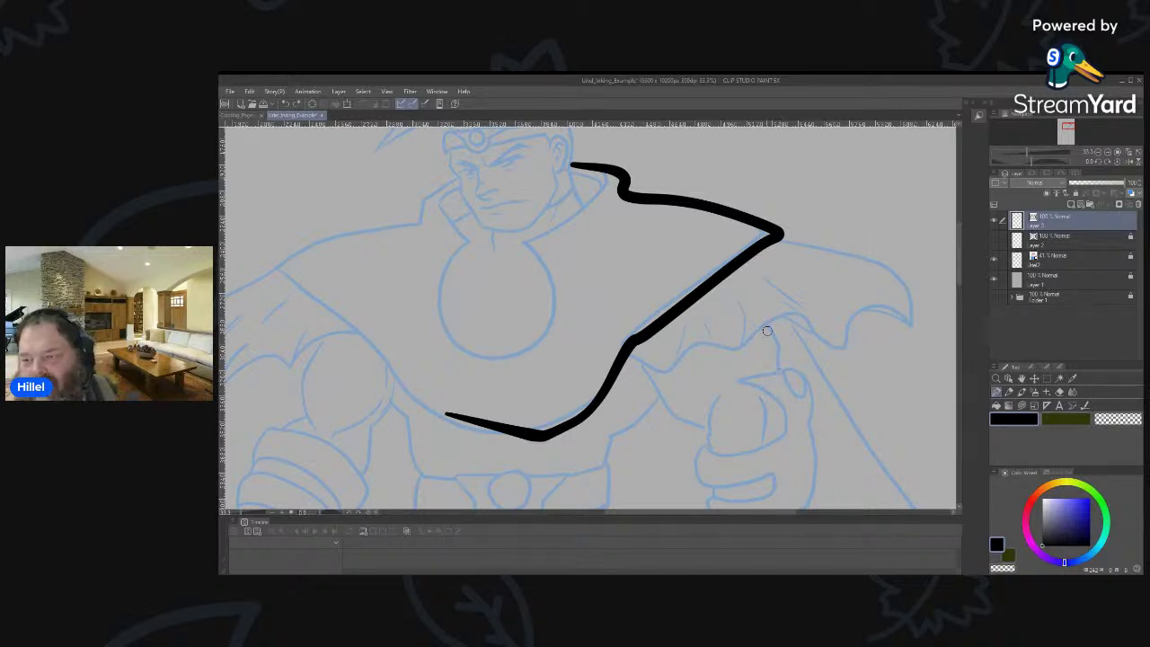
key("o")
left_click(682, 299)
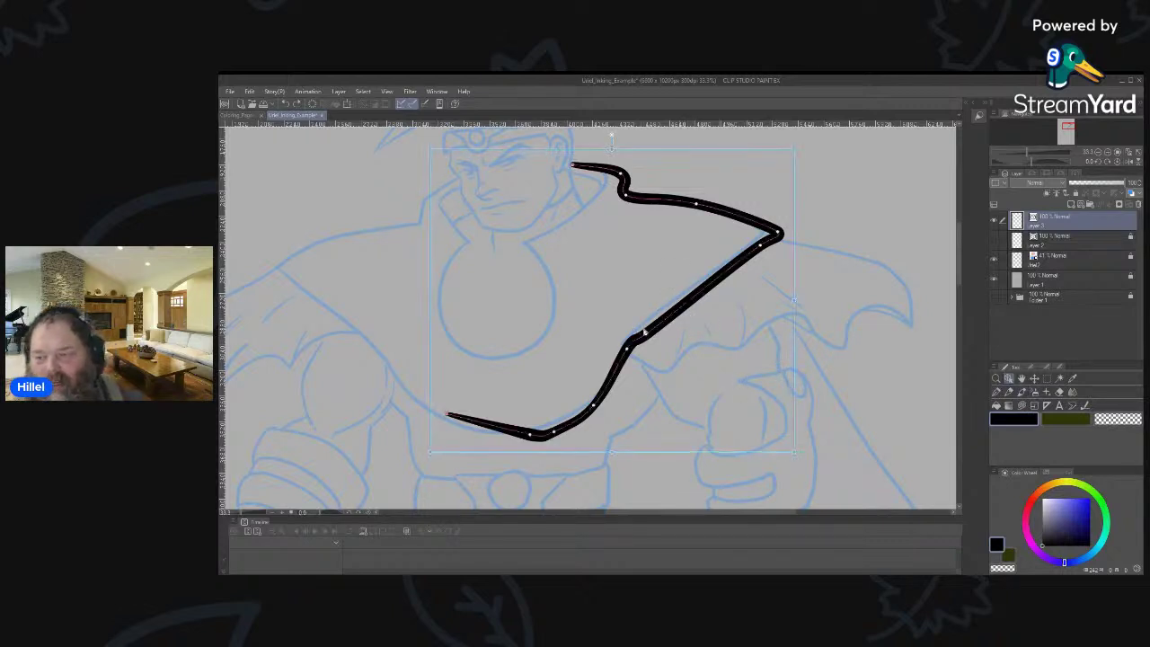
Switch Adjust line width to Scale down width, adjust its factor, and brush repeatedly over the cape stroke's diagonal edge.
left_click(1086, 406)
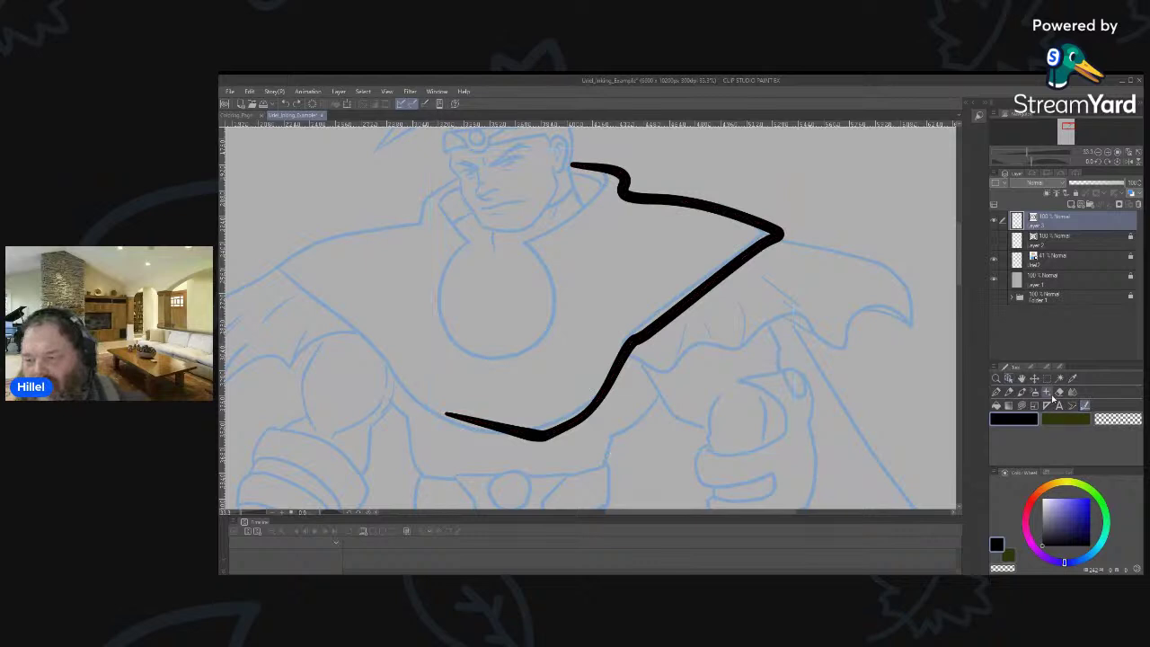
left_click(1048, 366)
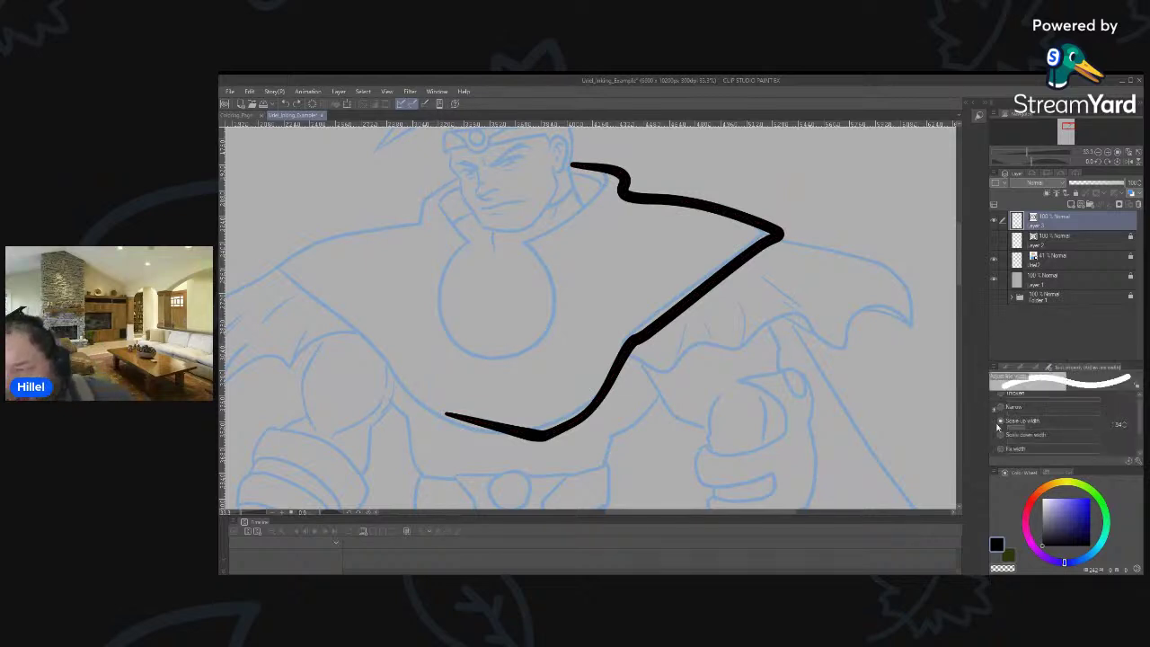
left_click(1001, 421)
left_click(1002, 437)
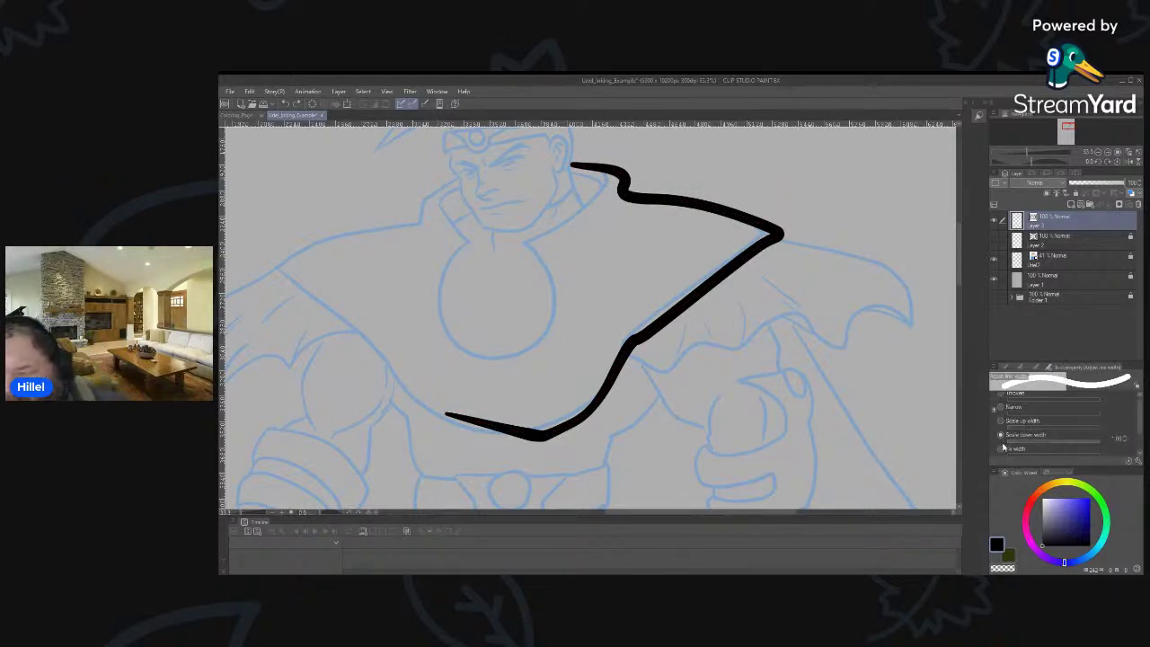
left_click_drag(710, 281, 733, 264)
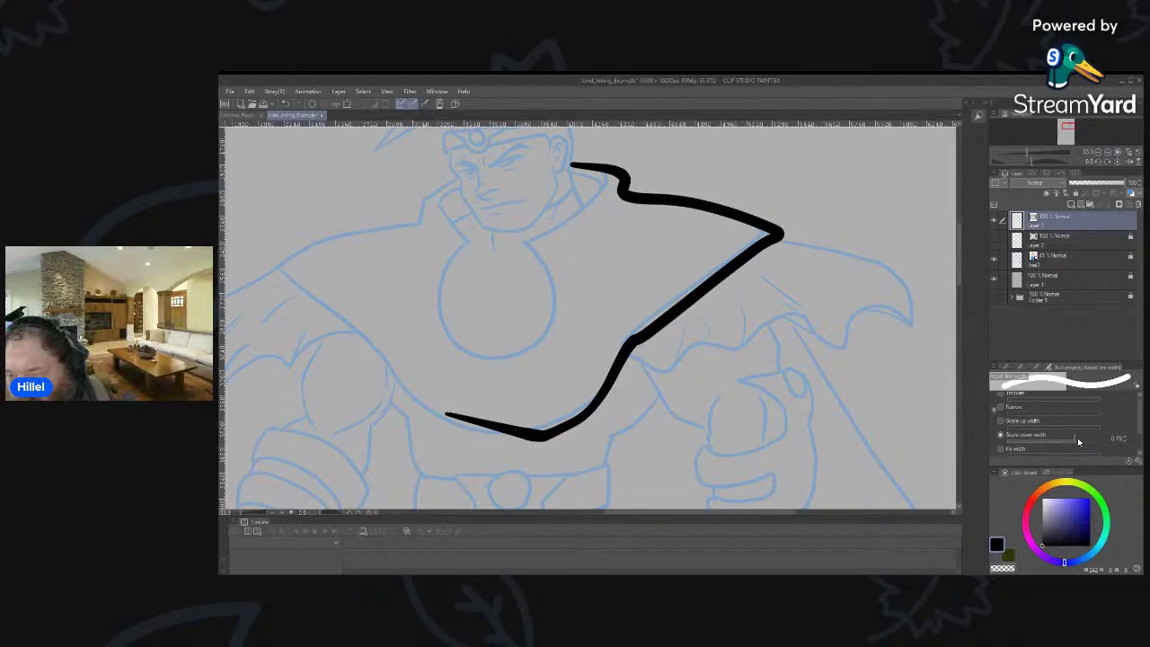
mouse_move(706, 286)
left_mouse_down()
mouse_move(746, 260)
mouse_move(667, 314)
left_mouse_up()
left_click_drag(665, 316, 775, 241)
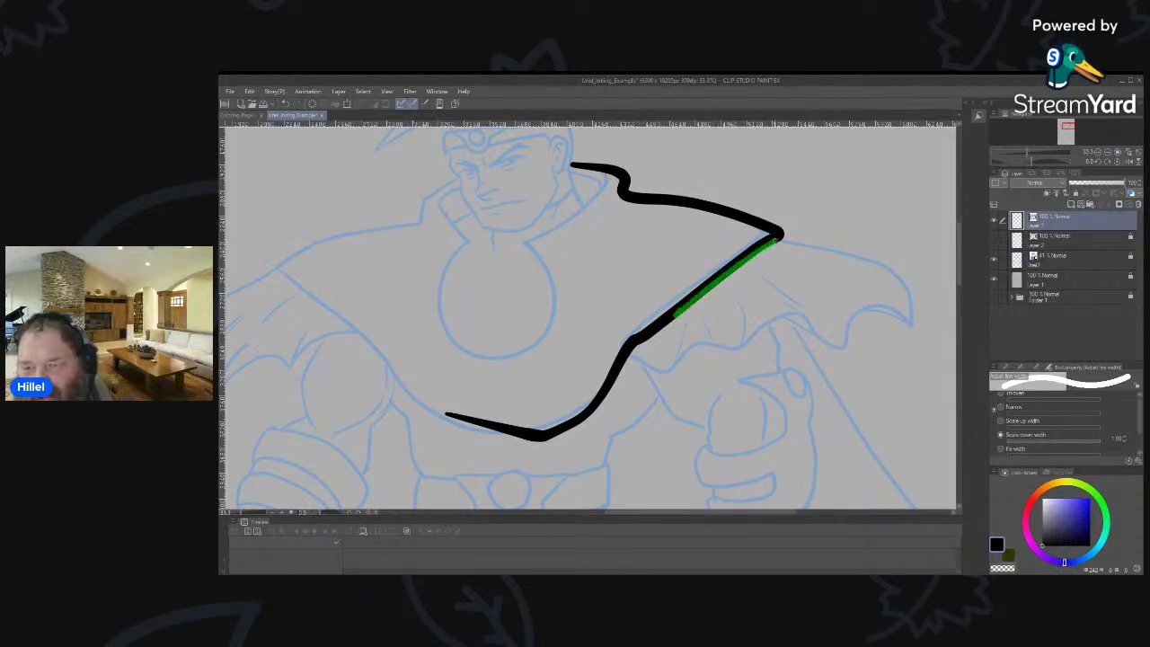
left_click_drag(671, 314, 760, 250)
left_click_drag(713, 283, 644, 333)
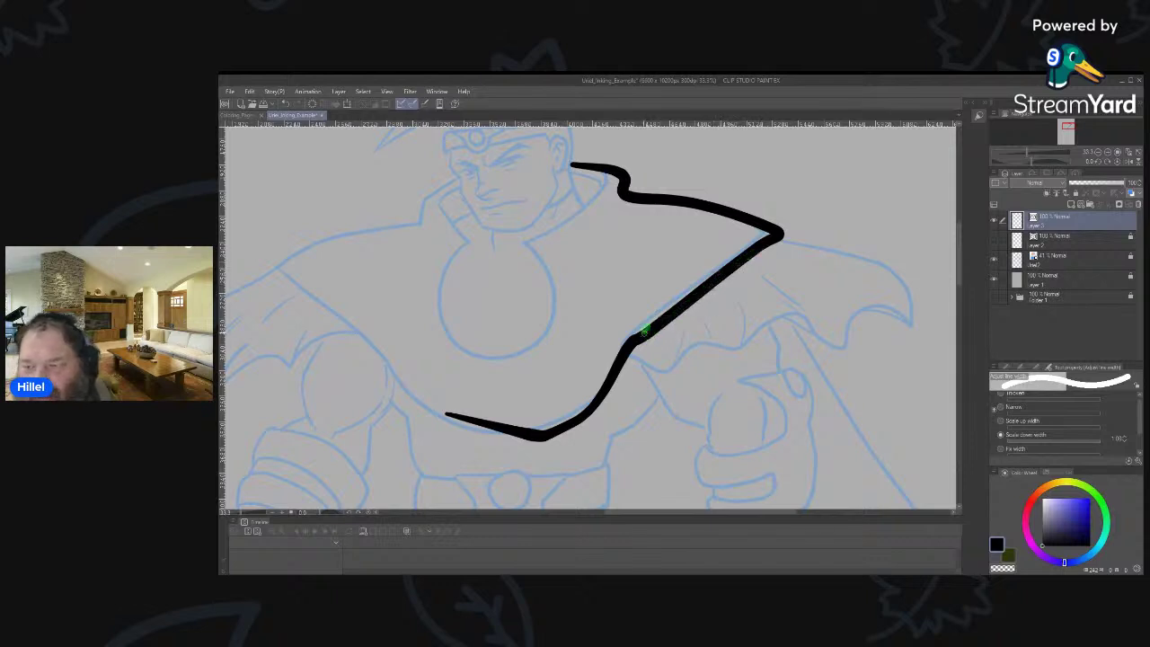
Switch Adjust line width to Fix width at 10.0 and brush along the cape's upper edge from neck to shoulder tip.
left_click(1001, 449)
scroll(1136, 416, "down", 2)
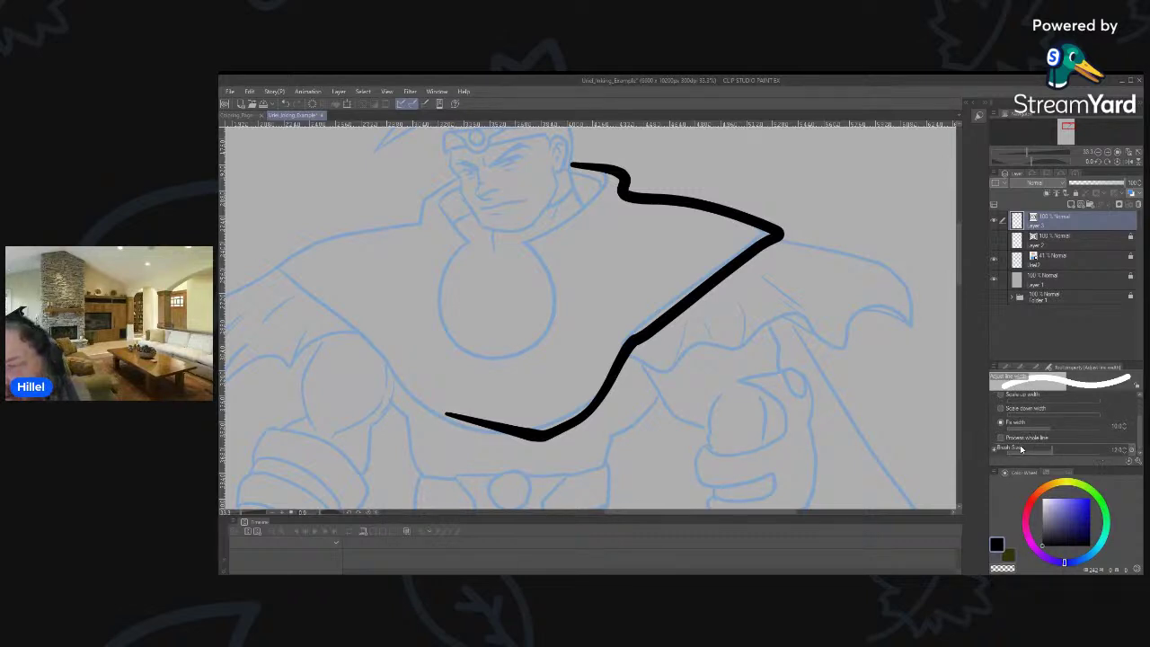
mouse_move(572, 165)
left_mouse_down()
mouse_move(618, 171)
mouse_move(632, 196)
mouse_move(761, 212)
mouse_move(778, 230)
mouse_move(632, 199)
left_mouse_up()
mouse_move(703, 203)
left_mouse_down()
mouse_move(744, 222)
mouse_move(701, 206)
left_mouse_up()
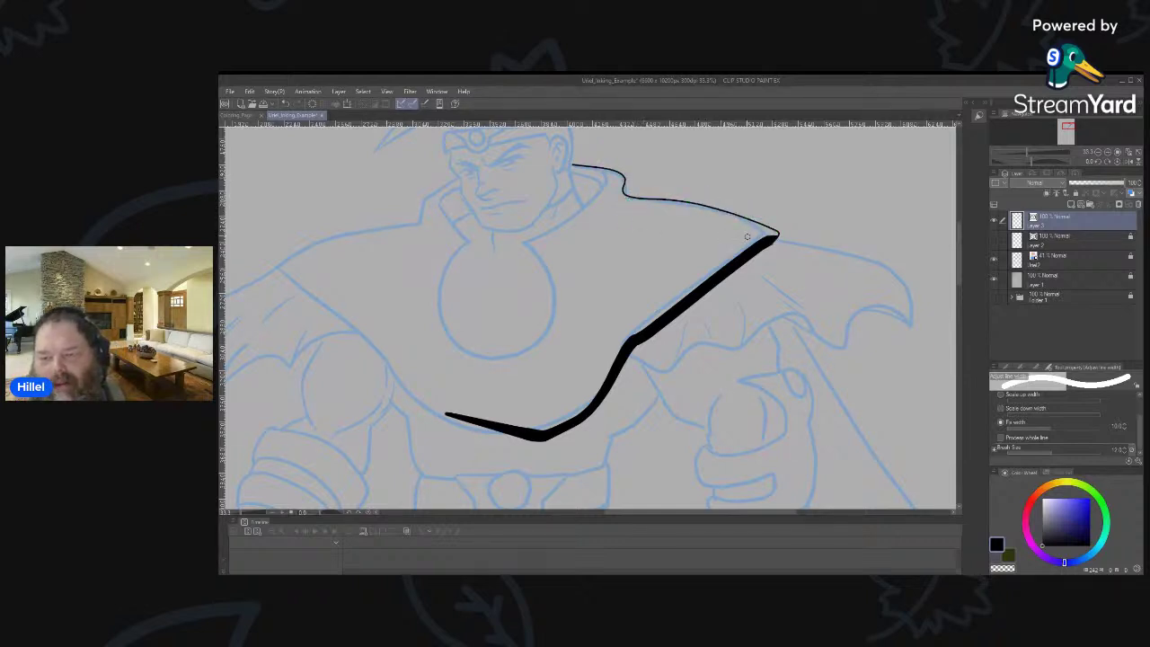
Brush Fix width at 10.0 along the cape stroke's diagonal and lower edges to its end below the chest.
left_click_drag(778, 241, 699, 295)
left_click_drag(631, 347, 700, 298)
mouse_move(631, 351)
left_mouse_down()
mouse_move(584, 419)
mouse_move(537, 439)
left_mouse_up()
left_click_drag(595, 407, 538, 438)
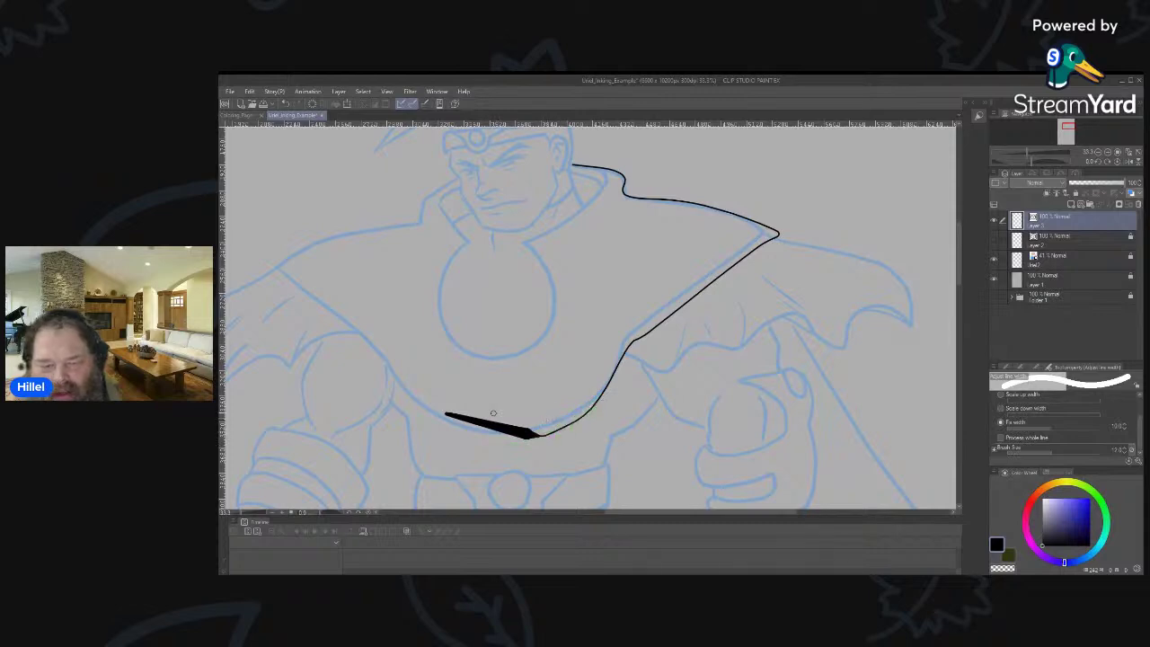
left_click_drag(440, 413, 550, 433)
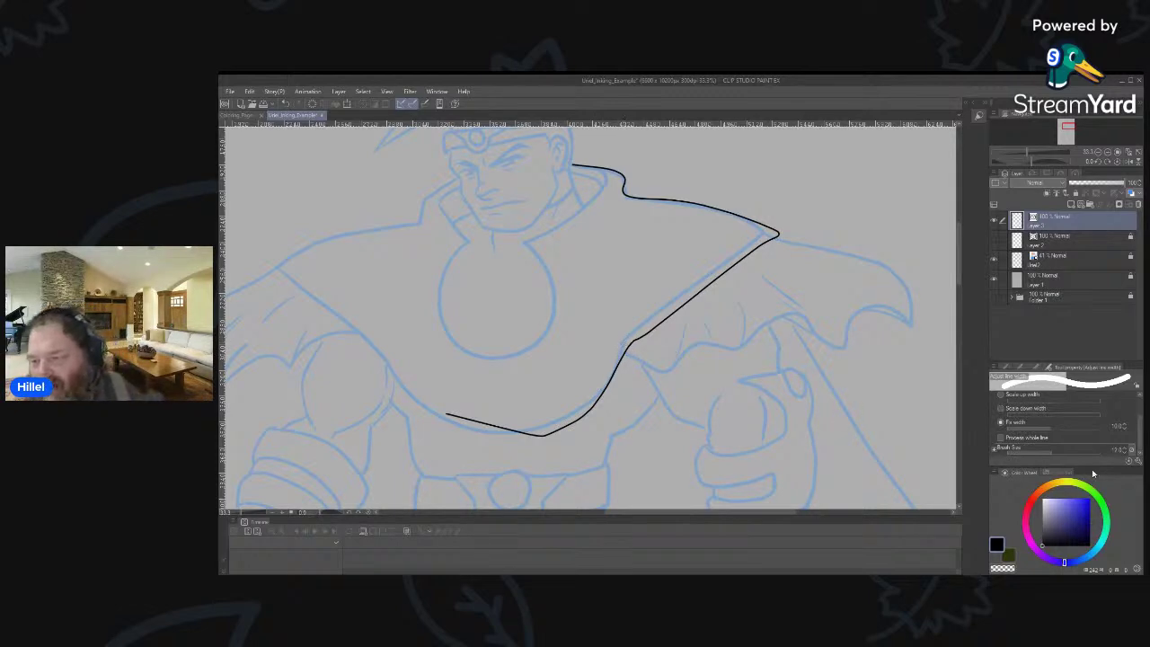
Enlarge the width brush, raise the Fix width value sharply, and brush along the entire cape stroke to thicken it evenly.
mouse_move(1053, 457)
left_mouse_down()
mouse_move(1110, 454)
mouse_move(1073, 453)
left_mouse_up()
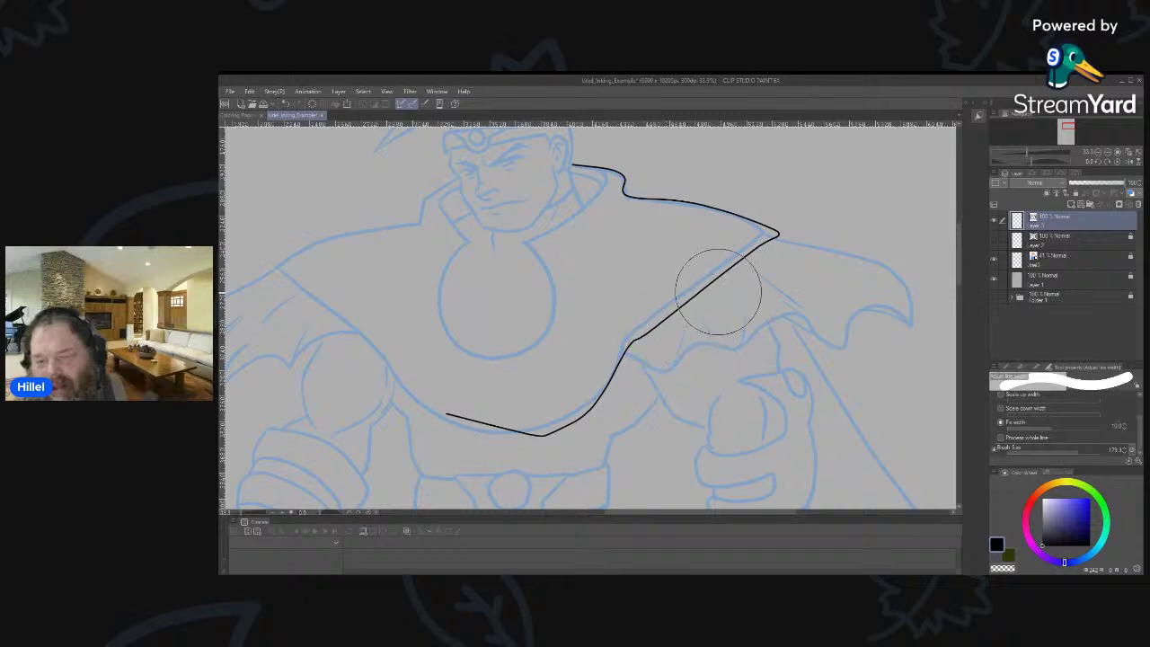
mouse_move(635, 347)
left_mouse_down()
mouse_move(791, 239)
mouse_move(585, 199)
left_mouse_up()
mouse_move(1051, 430)
left_mouse_down()
mouse_move(1062, 450)
mouse_move(1058, 428)
mouse_move(1077, 423)
left_mouse_up()
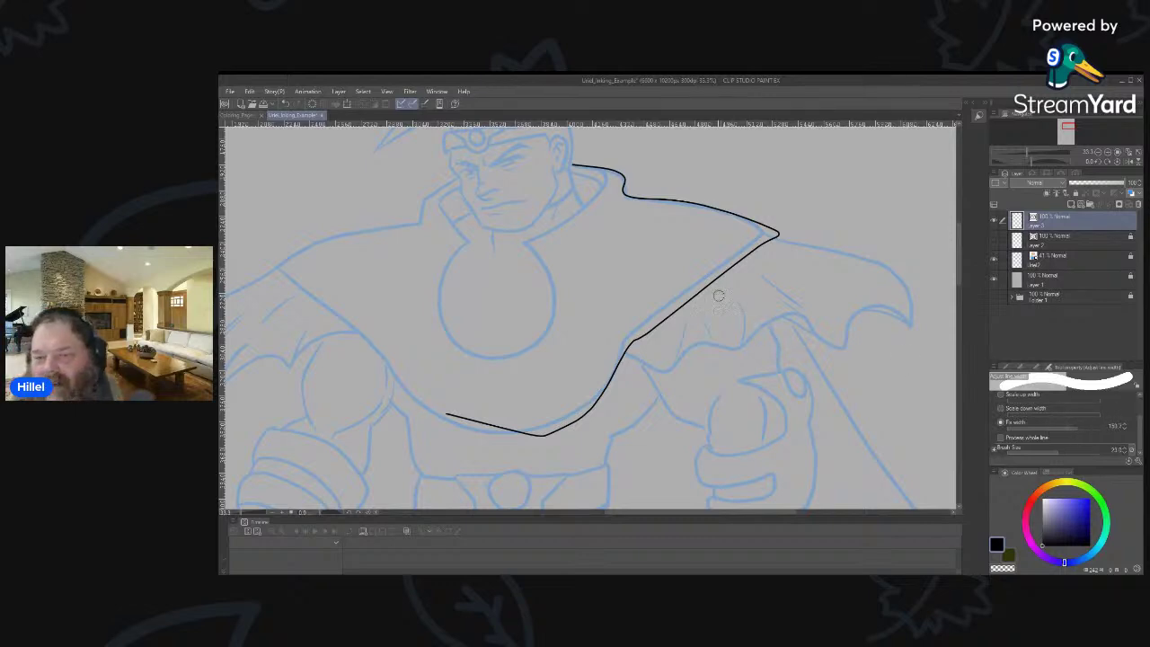
left_click_drag(664, 317, 728, 268)
mouse_move(785, 221)
left_mouse_down()
mouse_move(725, 277)
mouse_move(751, 218)
mouse_move(595, 190)
mouse_move(633, 192)
mouse_move(588, 187)
mouse_move(622, 196)
mouse_move(623, 177)
mouse_move(559, 172)
left_mouse_up()
mouse_move(431, 411)
left_mouse_down()
mouse_move(602, 384)
mouse_move(695, 310)
left_mouse_up()
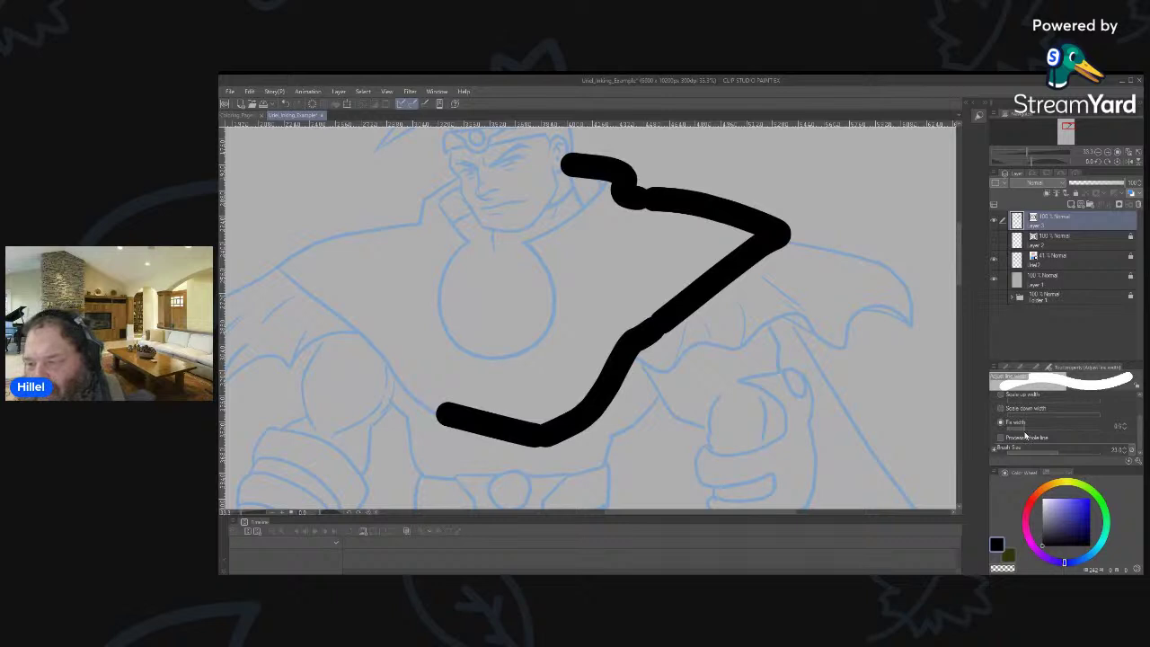
Lower Fix width to a tiny value, brush the cape's lower edge, and inspect the thinned line up close.
left_click(1017, 437)
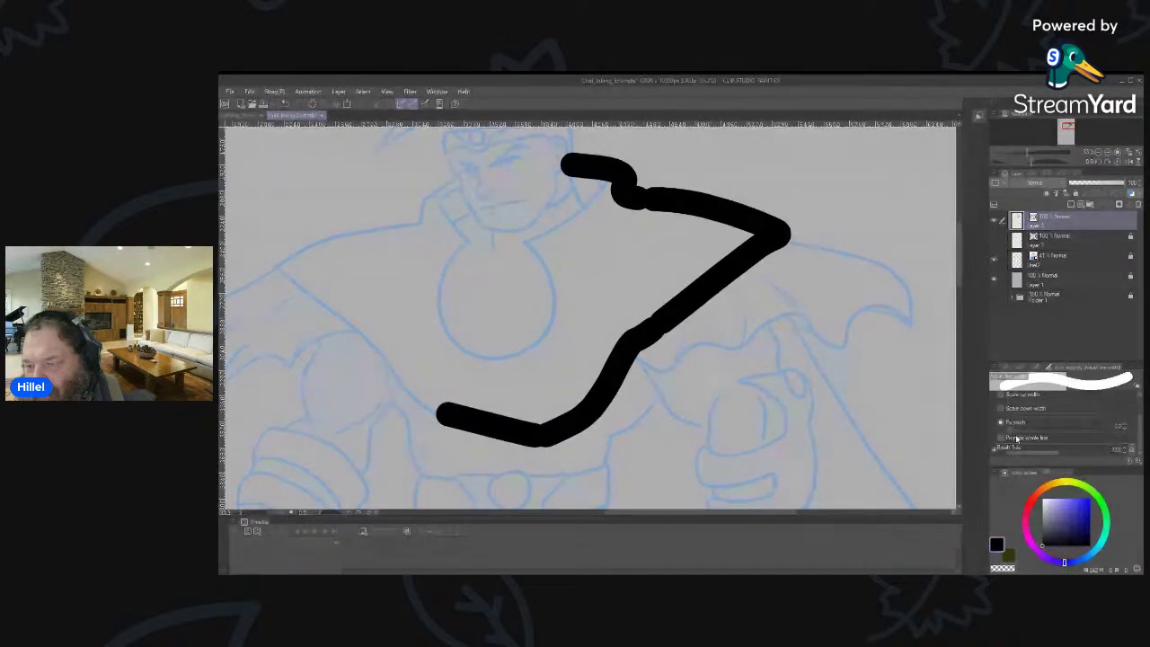
mouse_move(447, 414)
left_mouse_down()
mouse_move(539, 435)
mouse_move(589, 423)
left_mouse_up()
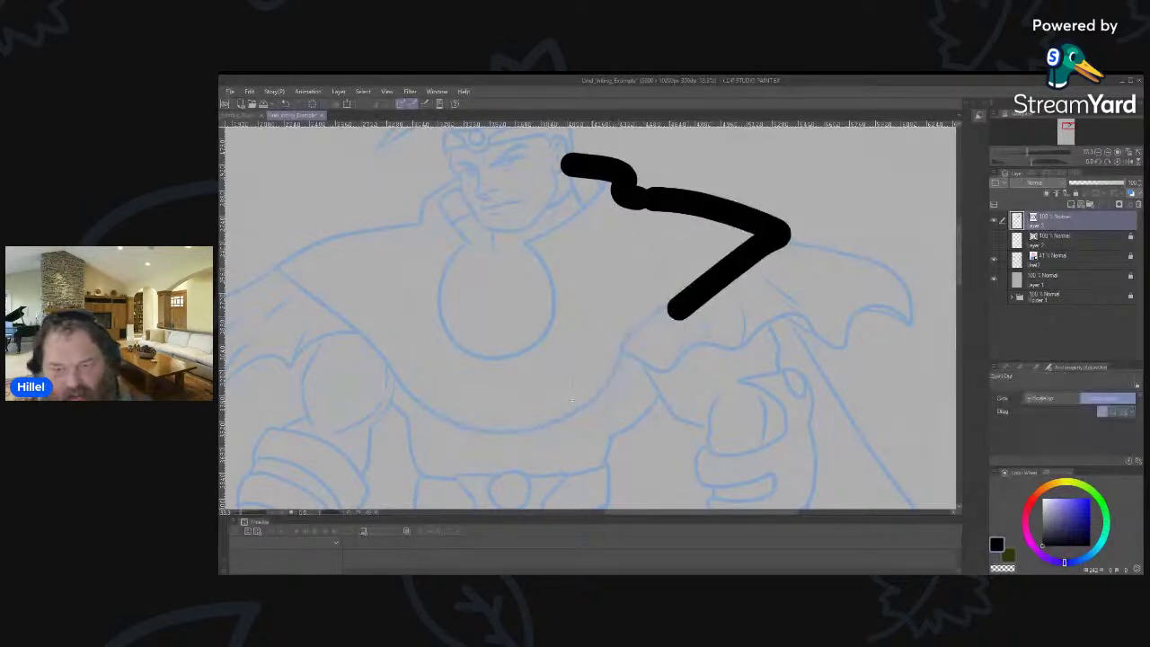
scroll(611, 436, "up", 6)
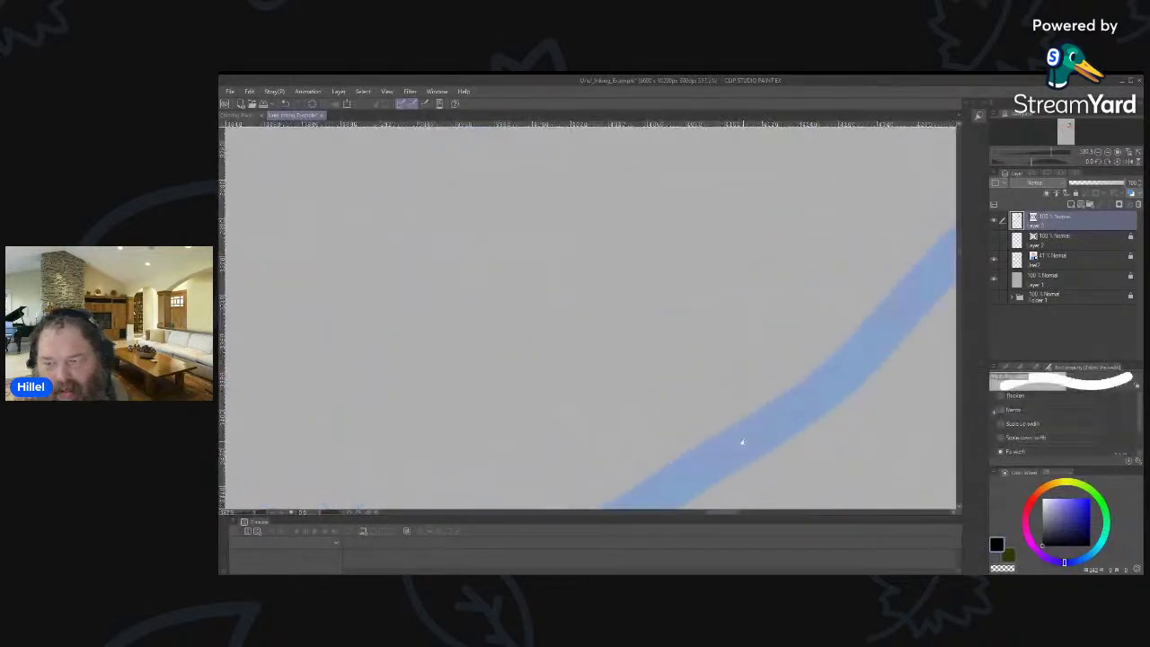
left_click_drag(742, 441, 688, 111)
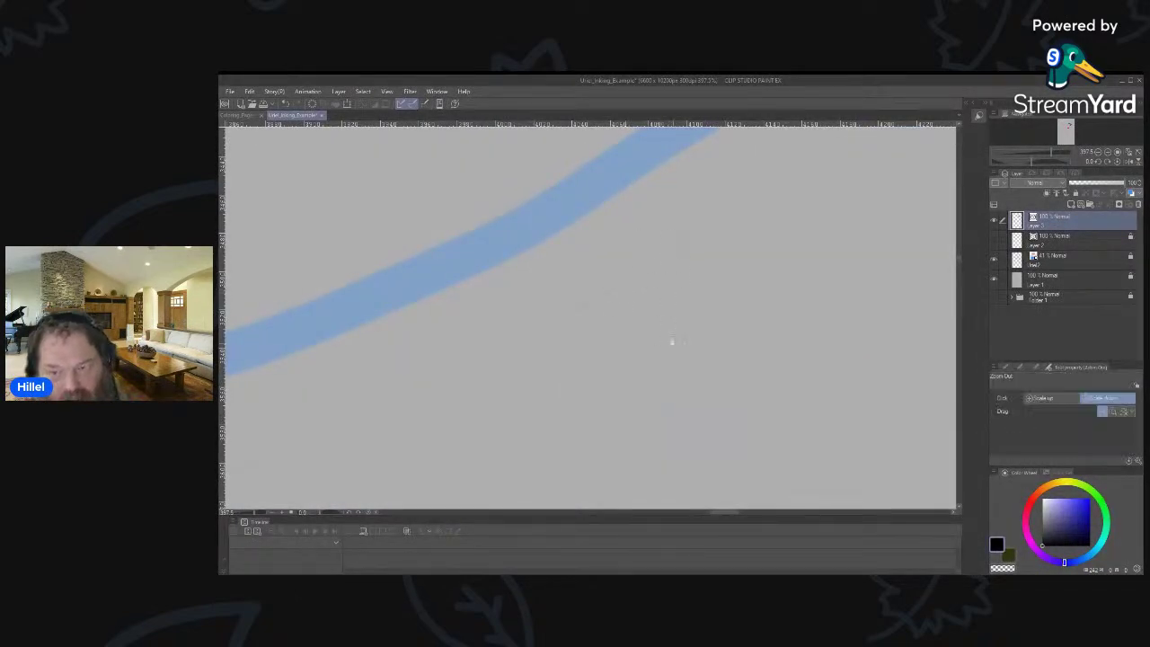
scroll(665, 327, "down", 10)
left_click_drag(659, 330, 617, 331)
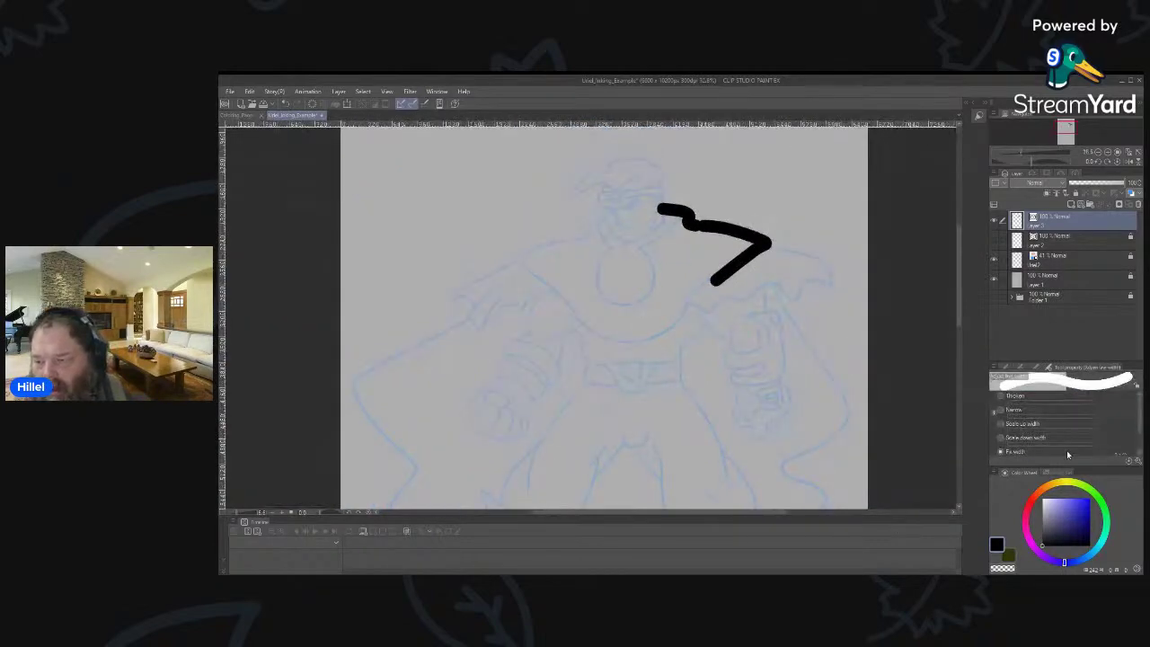
Set Fix width to a moderate value and brush the whole cape stroke from the lower end up to the neck.
scroll(1125, 441, "down", 1)
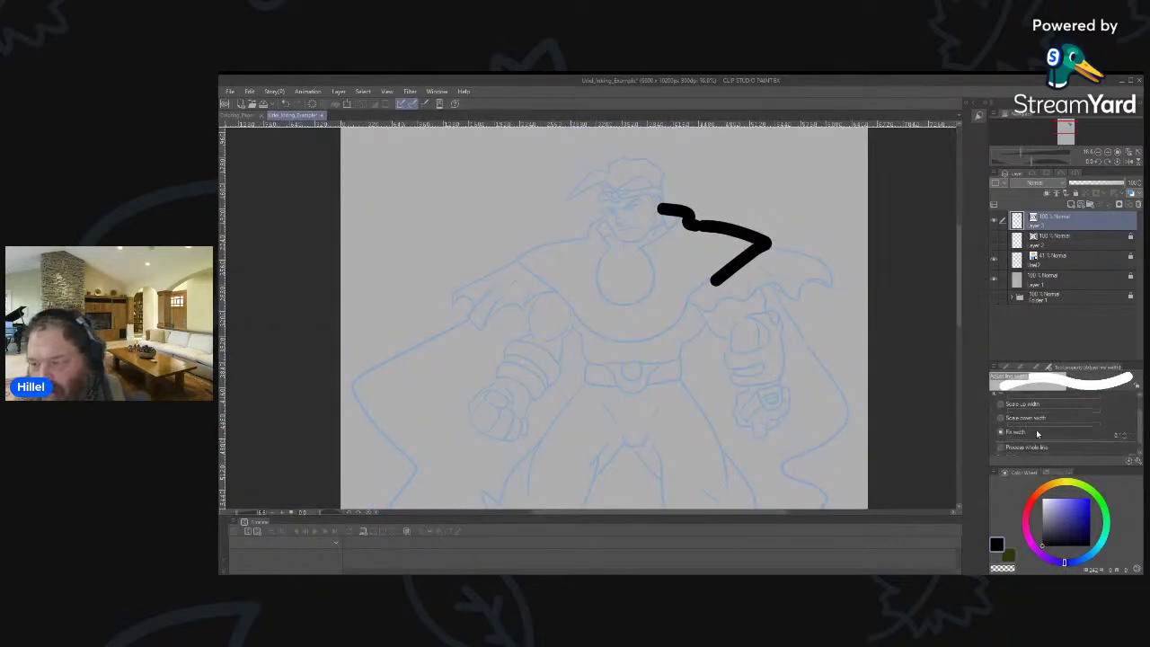
left_click(1118, 434)
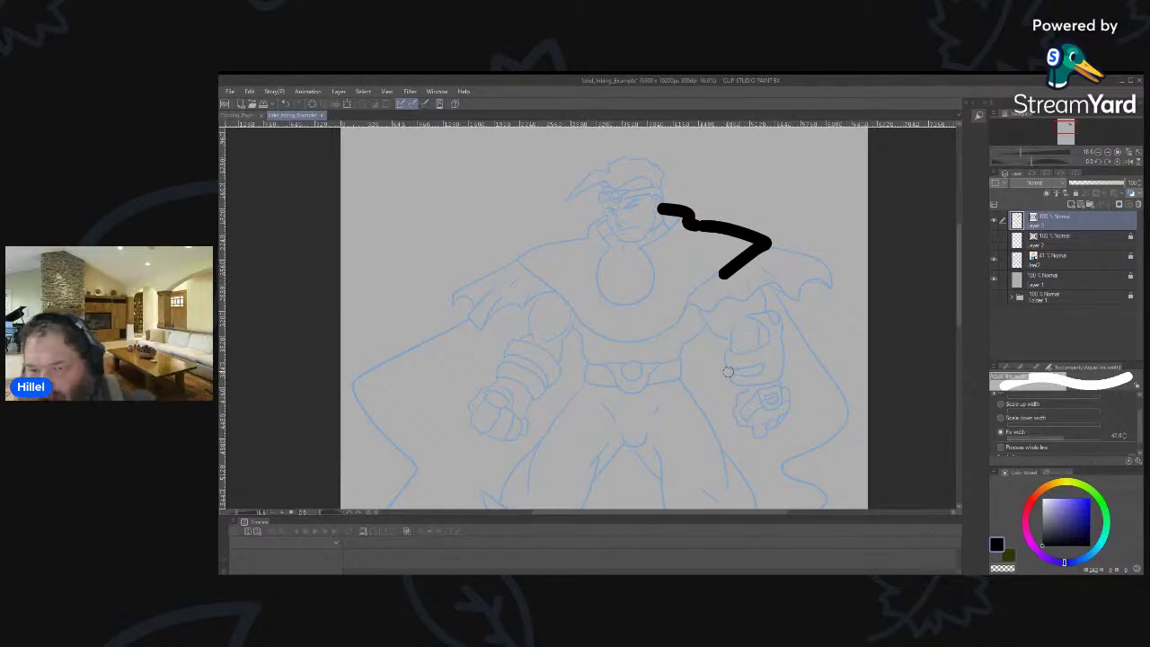
mouse_move(640, 341)
left_mouse_down()
mouse_move(687, 316)
mouse_move(704, 280)
mouse_move(740, 265)
mouse_move(667, 320)
mouse_move(589, 330)
mouse_move(643, 349)
mouse_move(770, 227)
mouse_move(742, 263)
mouse_move(769, 240)
mouse_move(662, 209)
left_mouse_up()
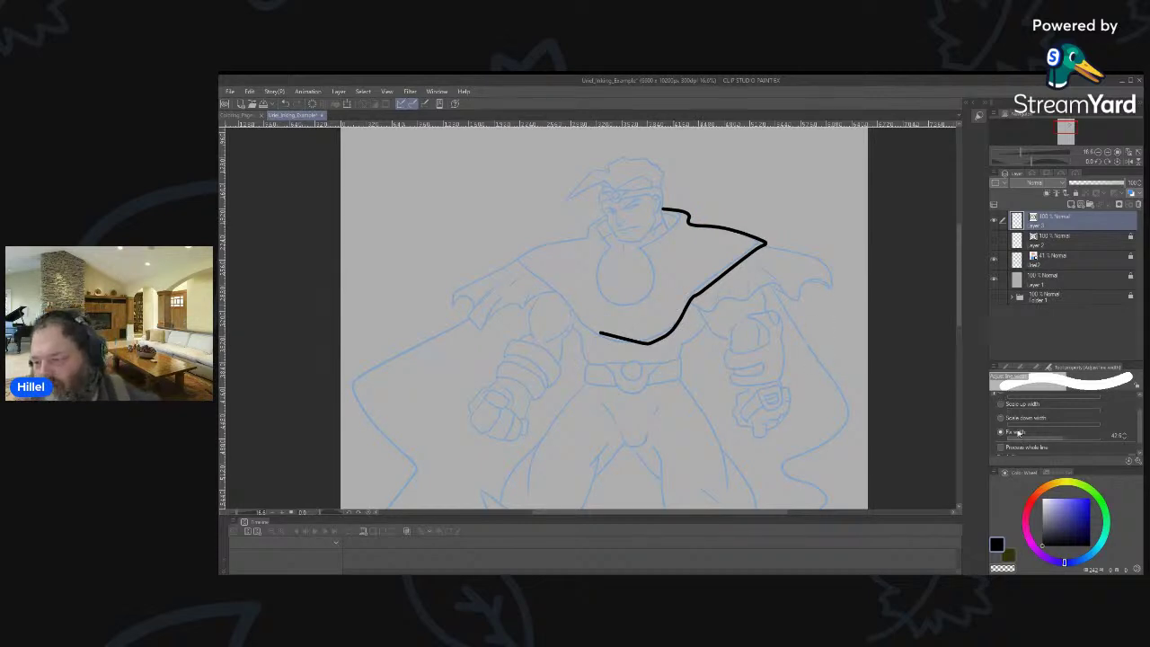
Hide the layer holding the cape stroke and add a new vector layer above it.
left_click_drag(1141, 428, 1138, 452)
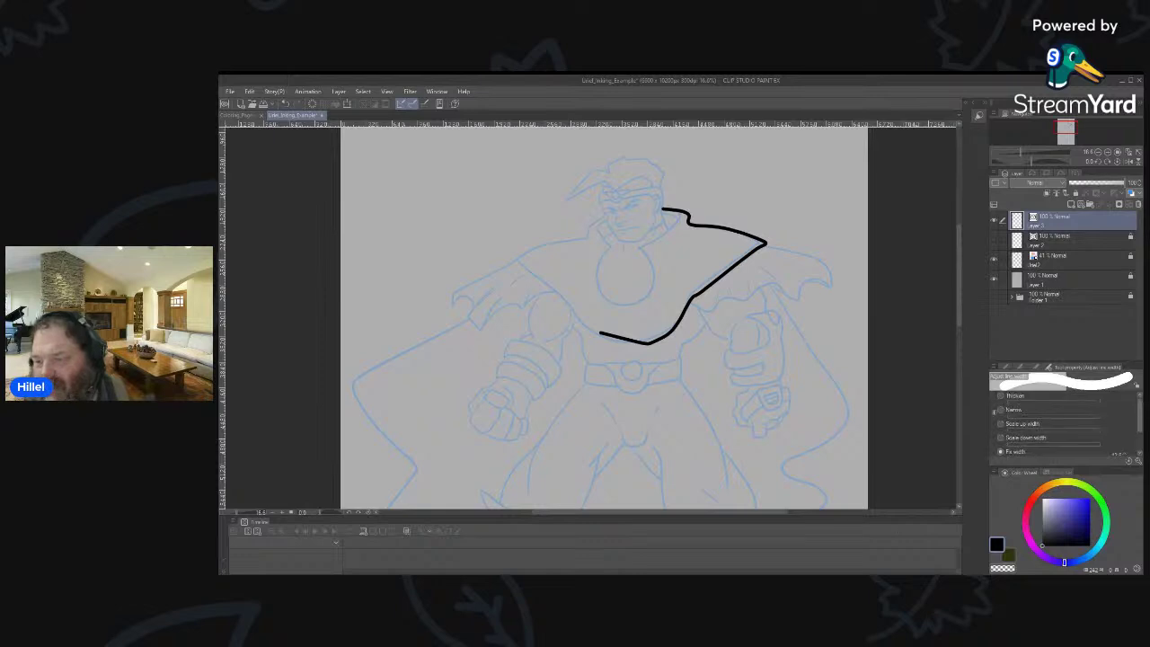
left_click(1009, 369)
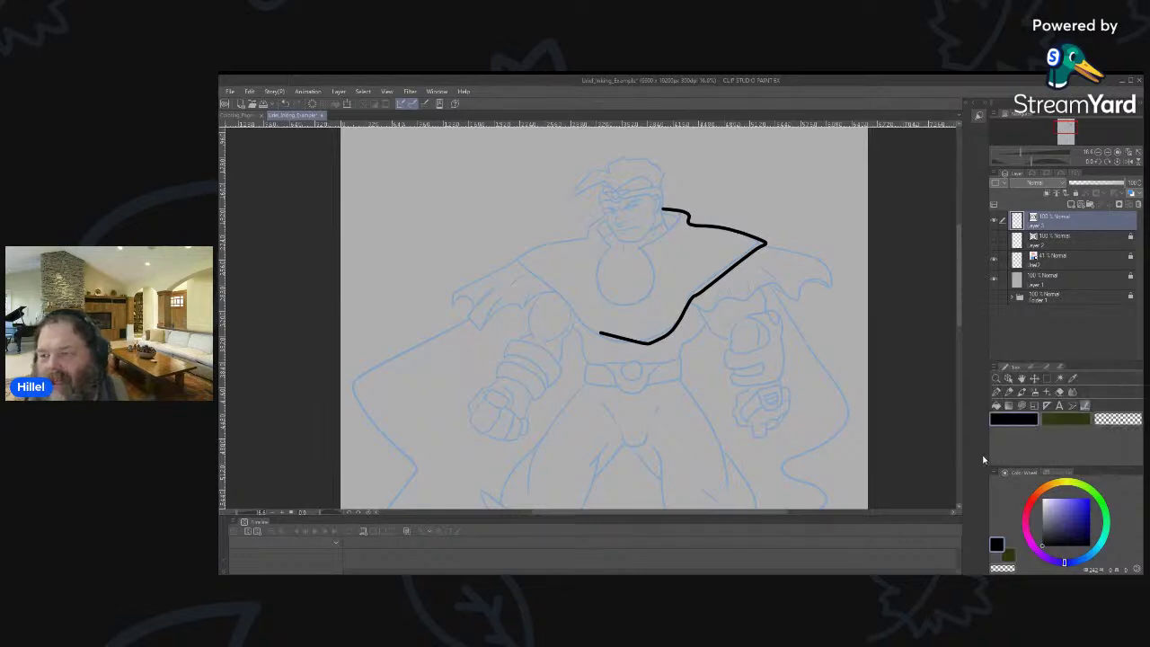
left_click(993, 222)
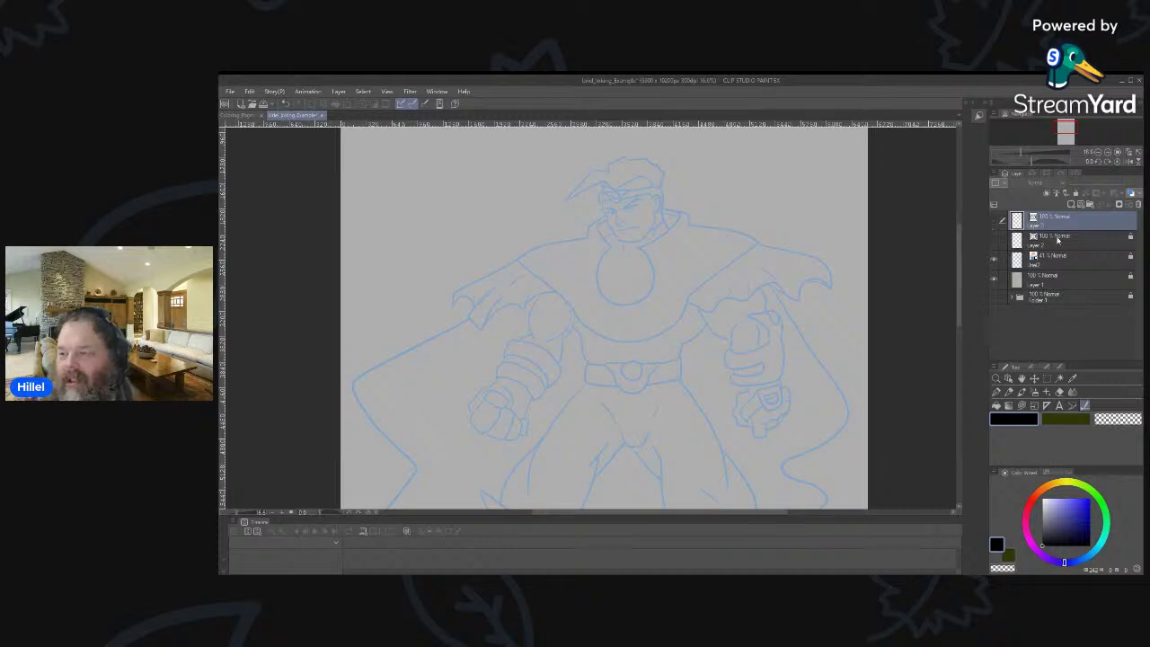
left_click(1082, 204)
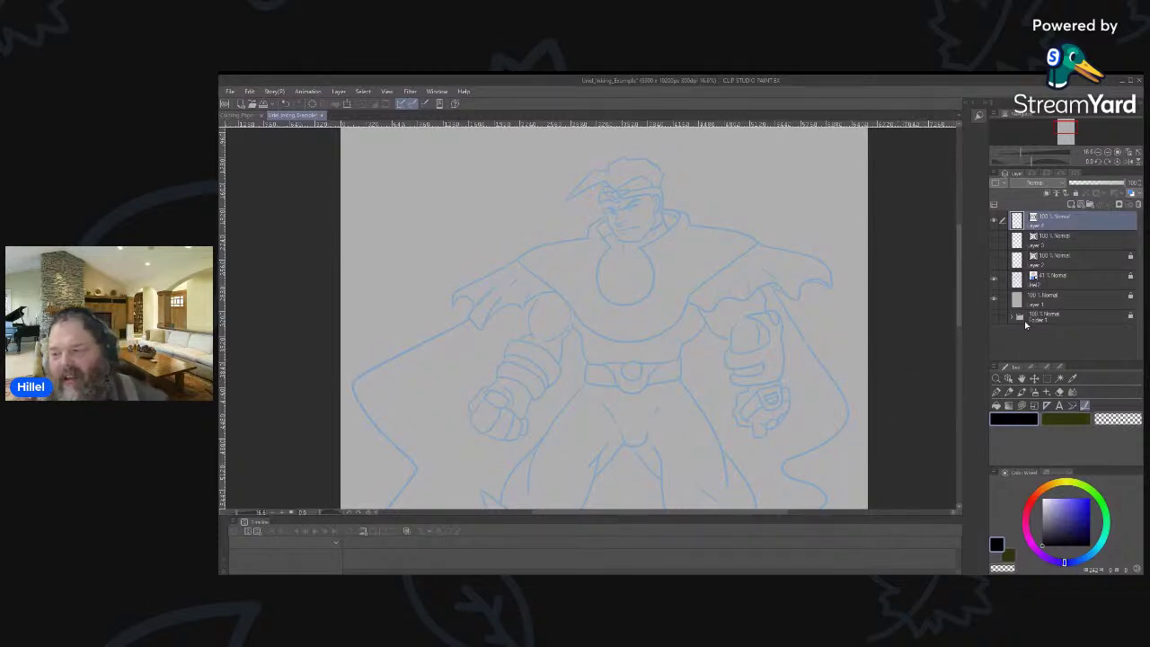
Use the Pen to draw rough straight strokes that cross and overshoot each other along the hair's spiky outline.
left_click(997, 393)
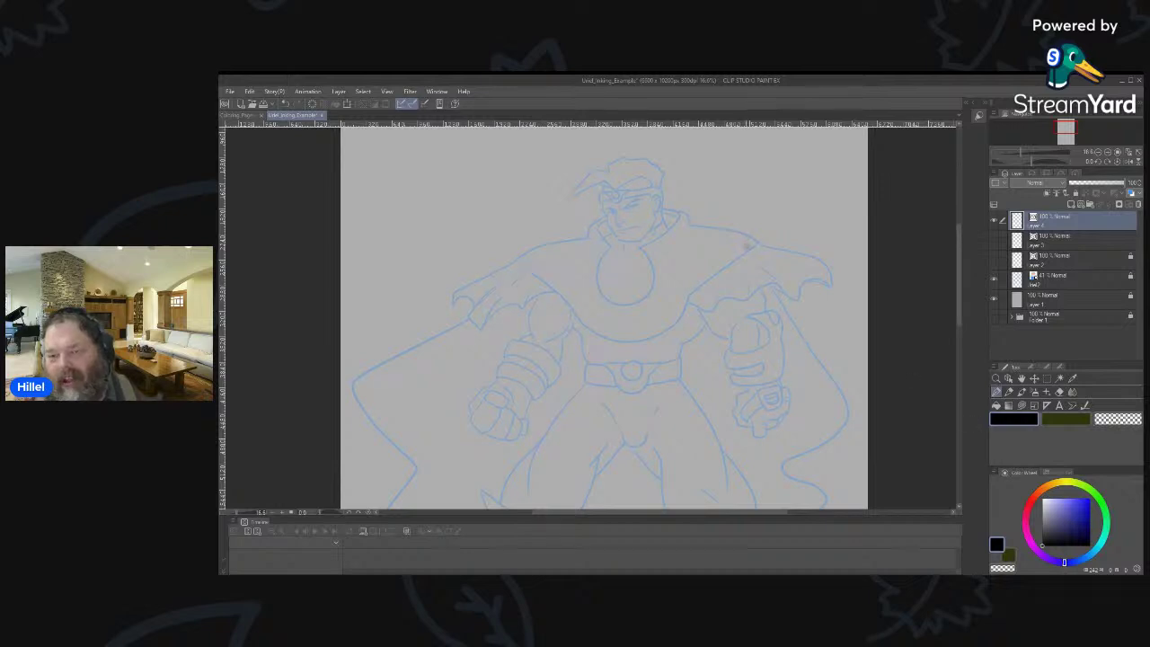
left_click_drag(768, 223, 710, 300)
key("ctrl+z")
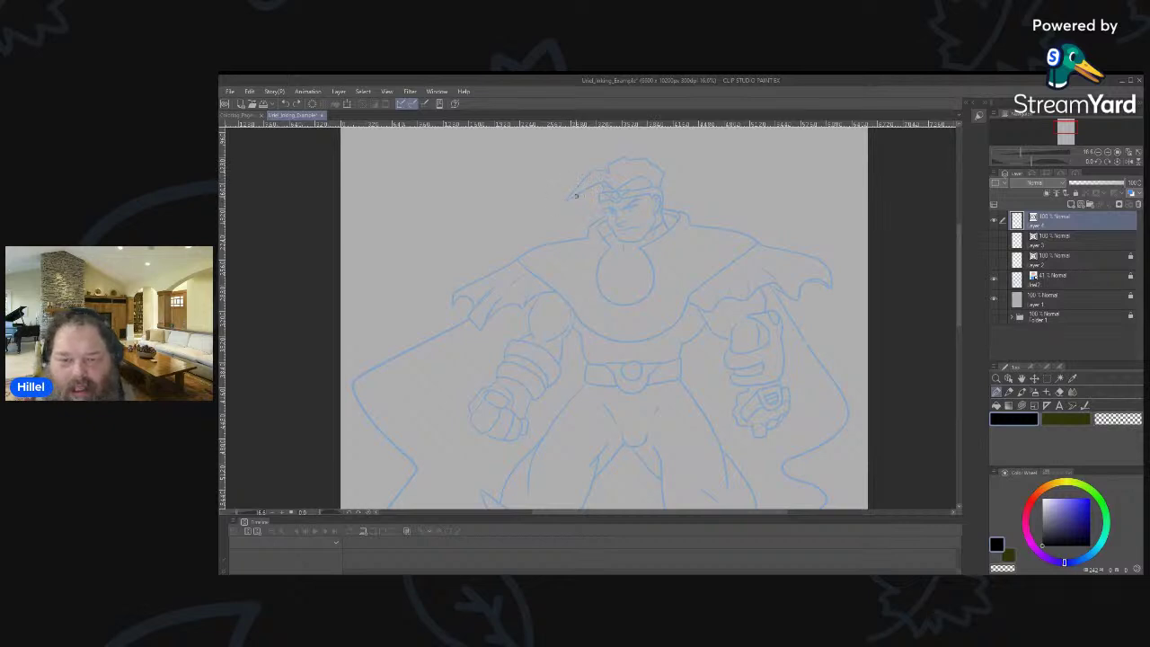
left_click_drag(556, 212, 635, 128)
mouse_move(580, 164)
left_mouse_down()
mouse_move(627, 178)
mouse_move(611, 174)
mouse_move(614, 209)
mouse_move(645, 140)
left_mouse_up()
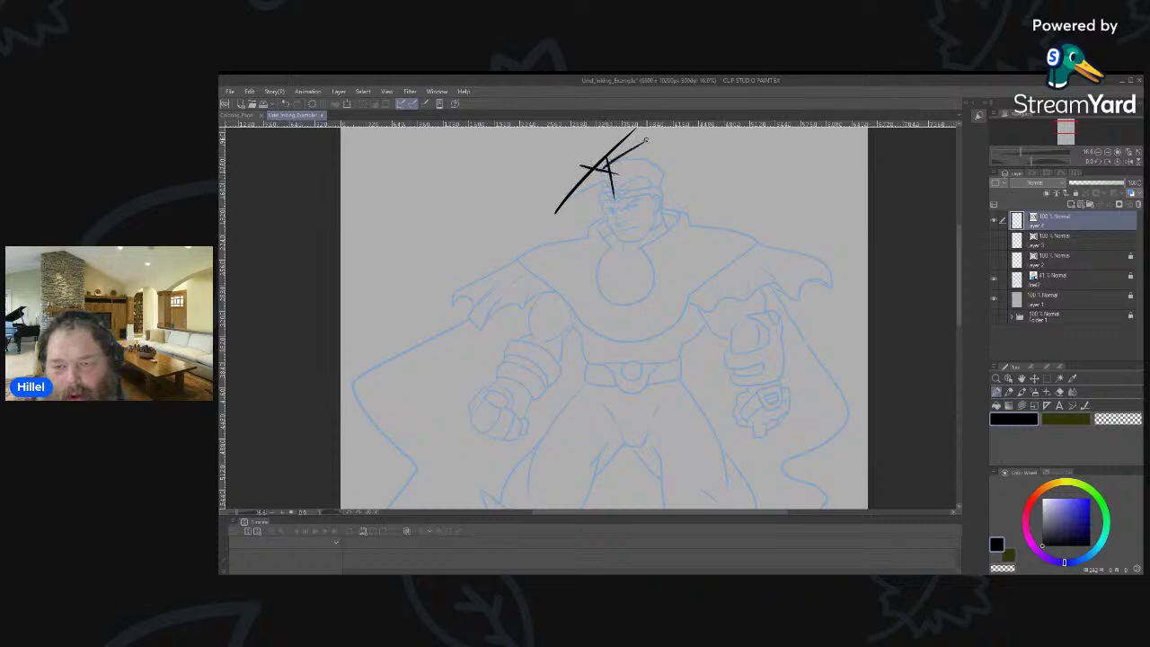
mouse_move(597, 171)
left_mouse_down()
mouse_move(656, 142)
mouse_move(633, 145)
mouse_move(694, 153)
mouse_move(672, 162)
mouse_move(673, 180)
mouse_move(695, 165)
mouse_move(687, 152)
mouse_move(634, 223)
left_mouse_up()
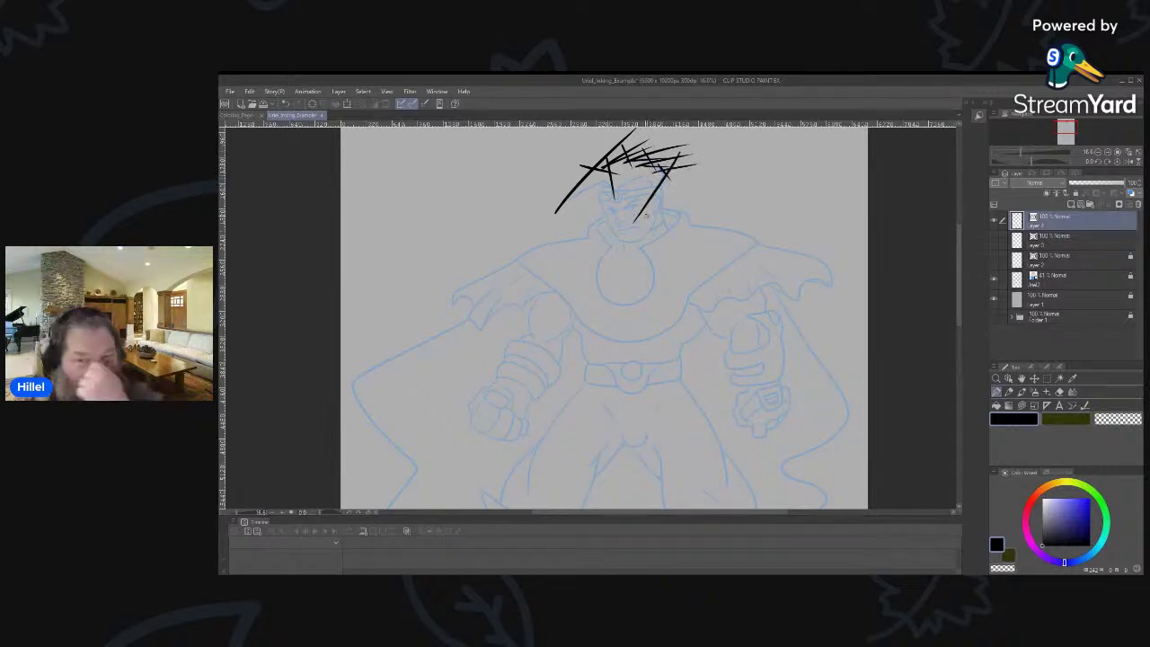
Erase the overshooting stroke ends up to their intersections along the front and peak of the hair.
key("e")
left_click_drag(580, 176, 589, 206)
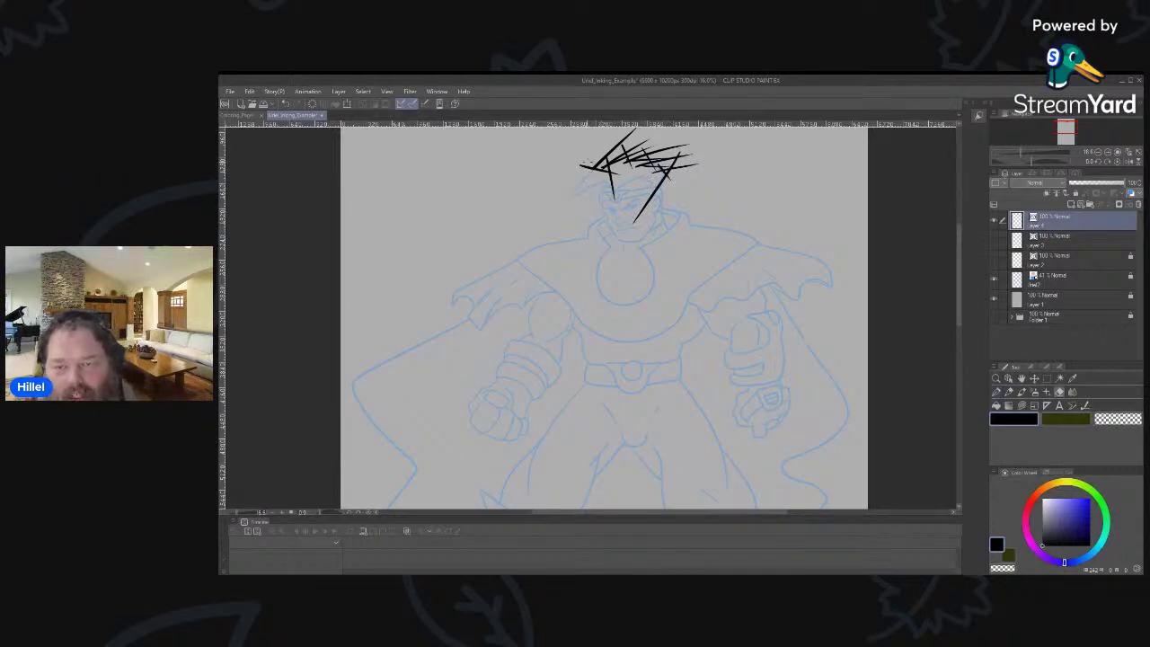
left_click_drag(629, 135, 576, 164)
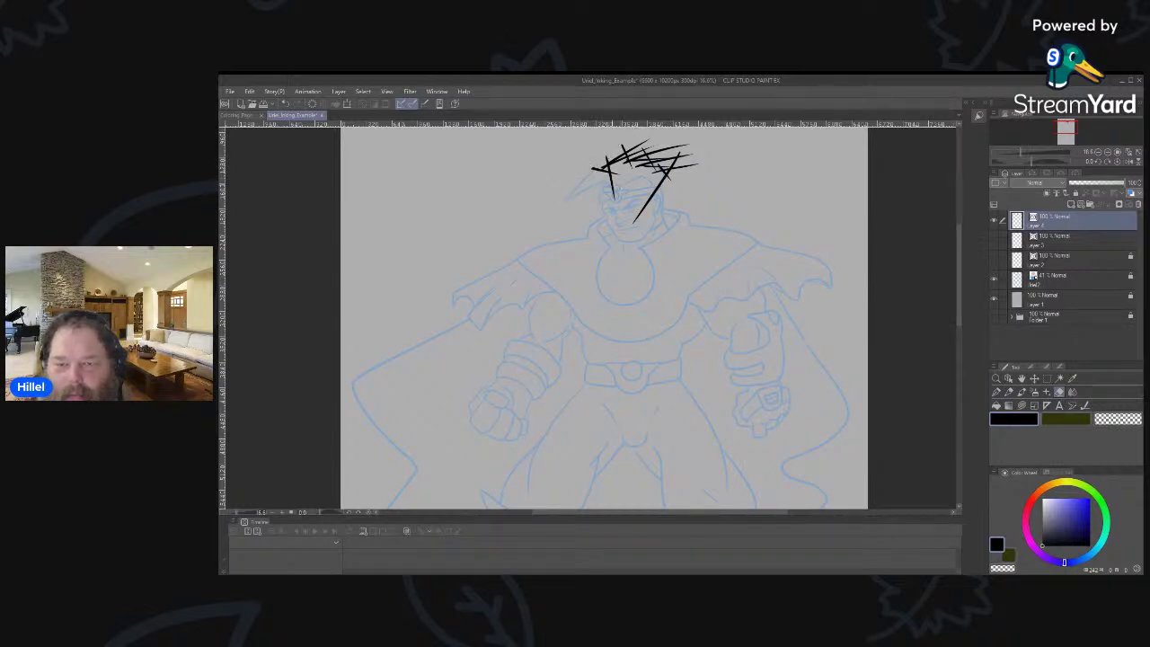
left_click_drag(614, 193, 610, 180)
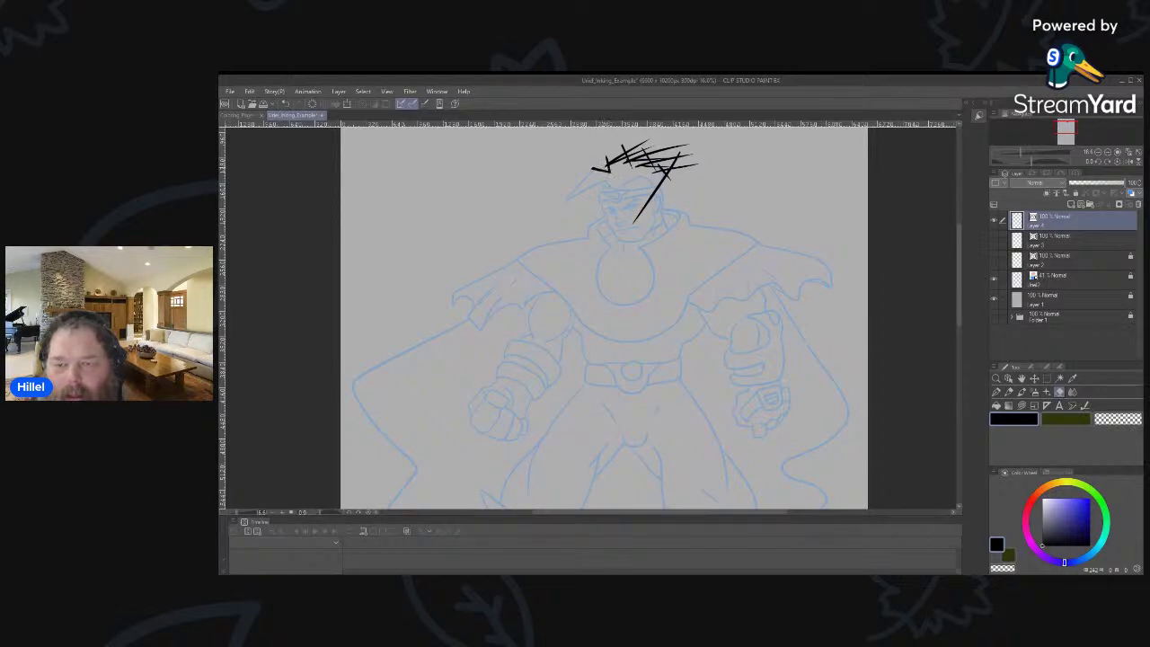
left_click(618, 155)
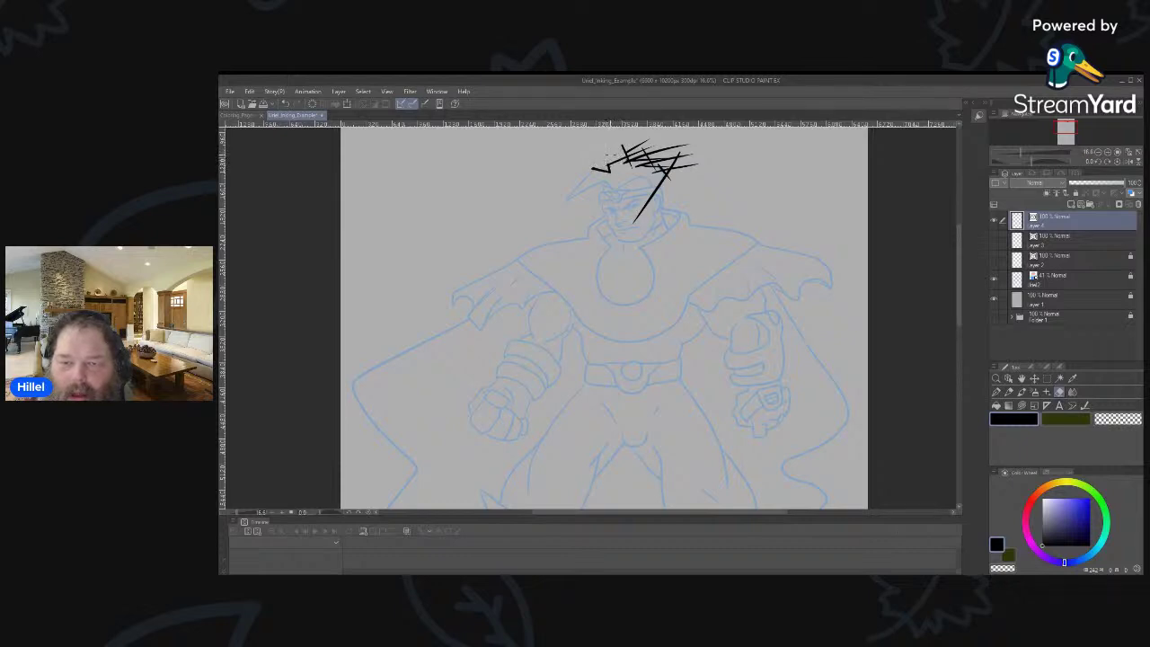
left_click_drag(622, 150, 640, 143)
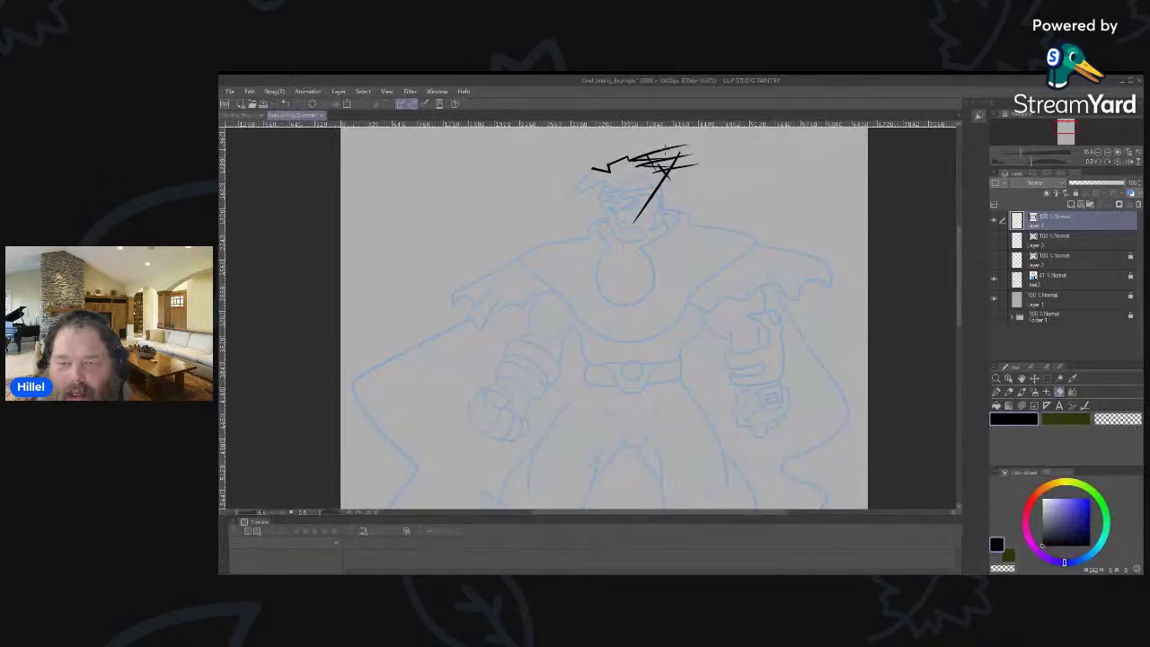
Trim the remaining crossing ends at the back of the hair, undoing stray erasures, and toggle the layer's visibility to check.
left_click(642, 155)
left_click(653, 151)
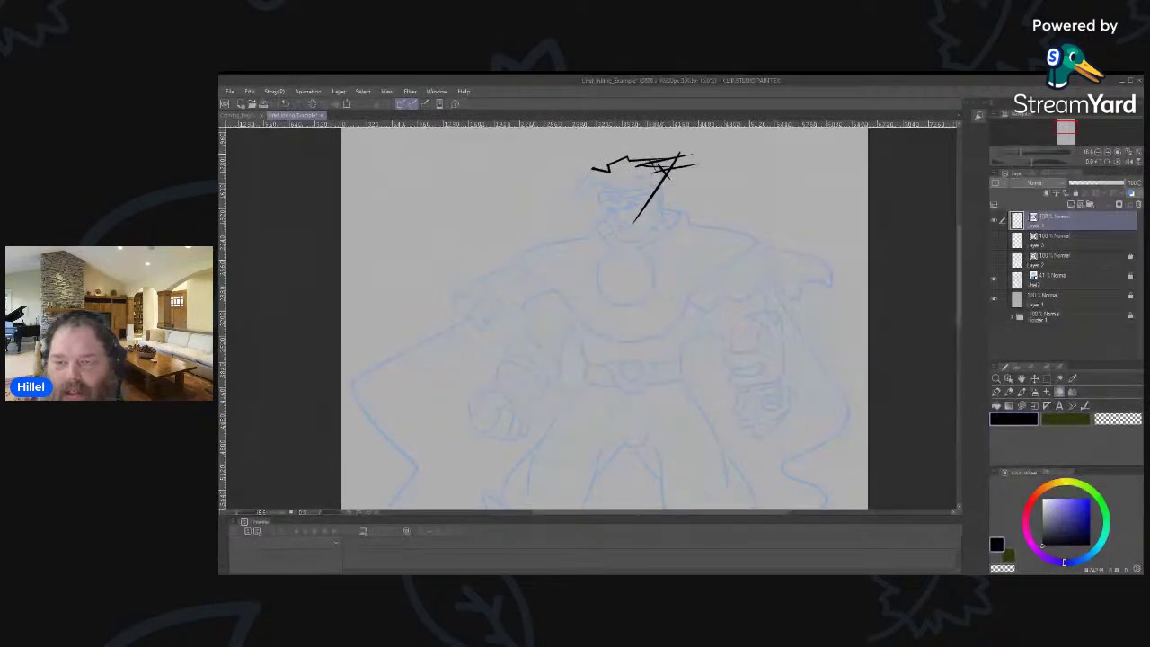
key("ctrl+z")
left_click(676, 165)
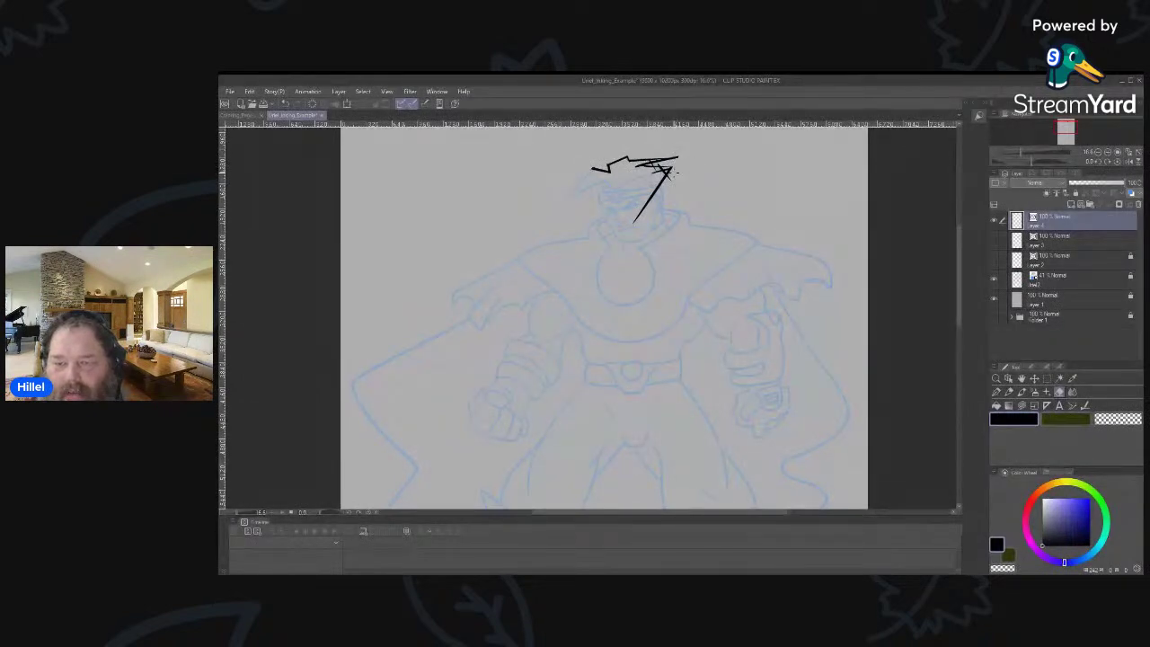
key("ctrl+z")
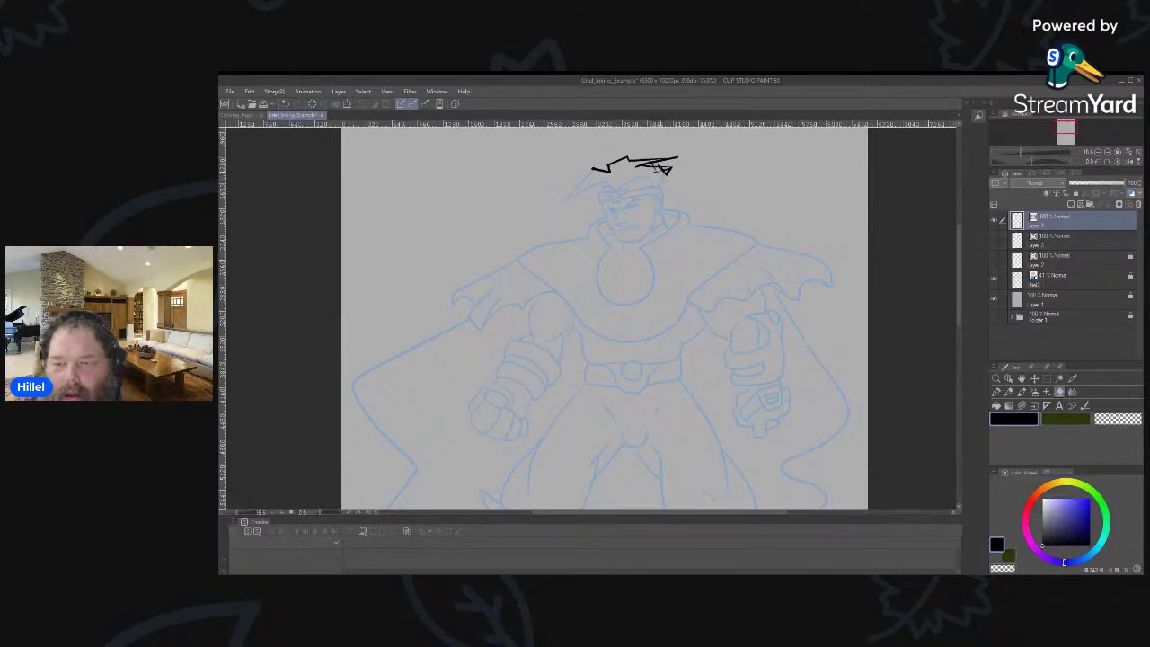
left_click(660, 167)
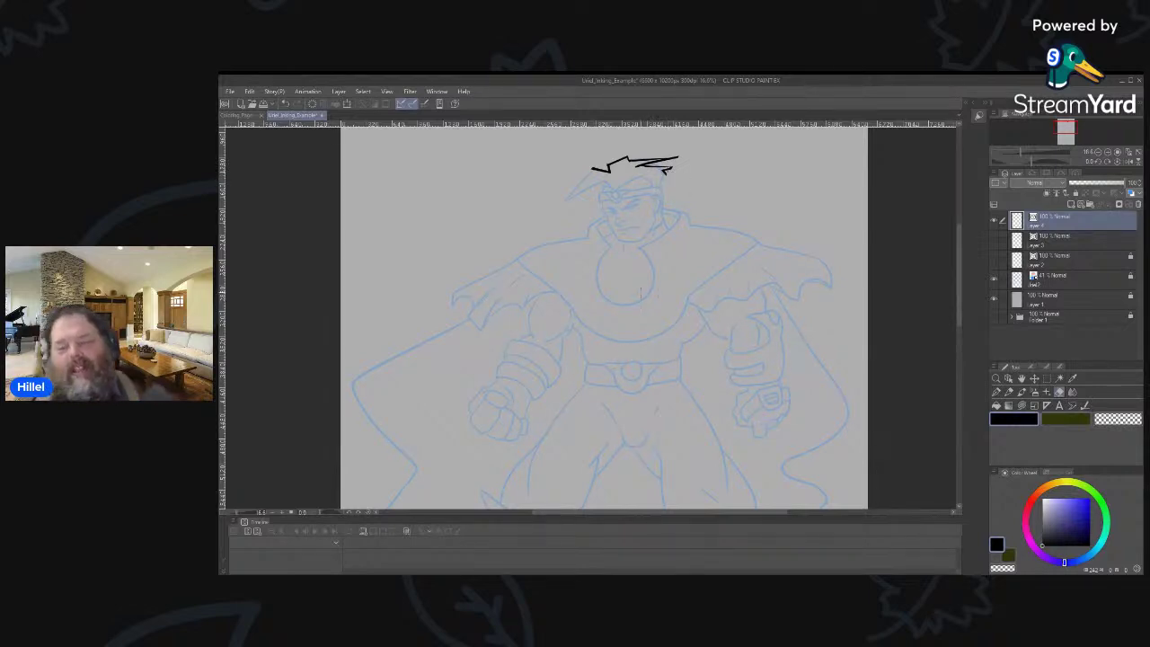
left_click(995, 221)
left_click(994, 221)
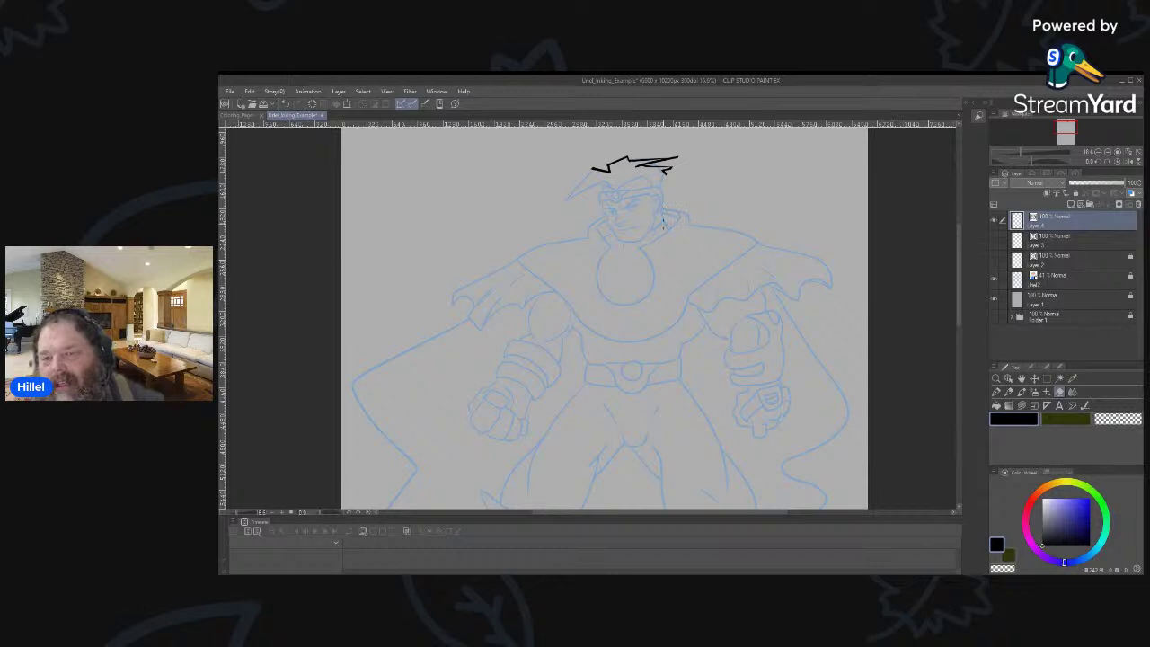
Use the Pen to draw a short curve beside the eye and a long straight stroke crossing its upper end, undoing failed attempts.
key("p")
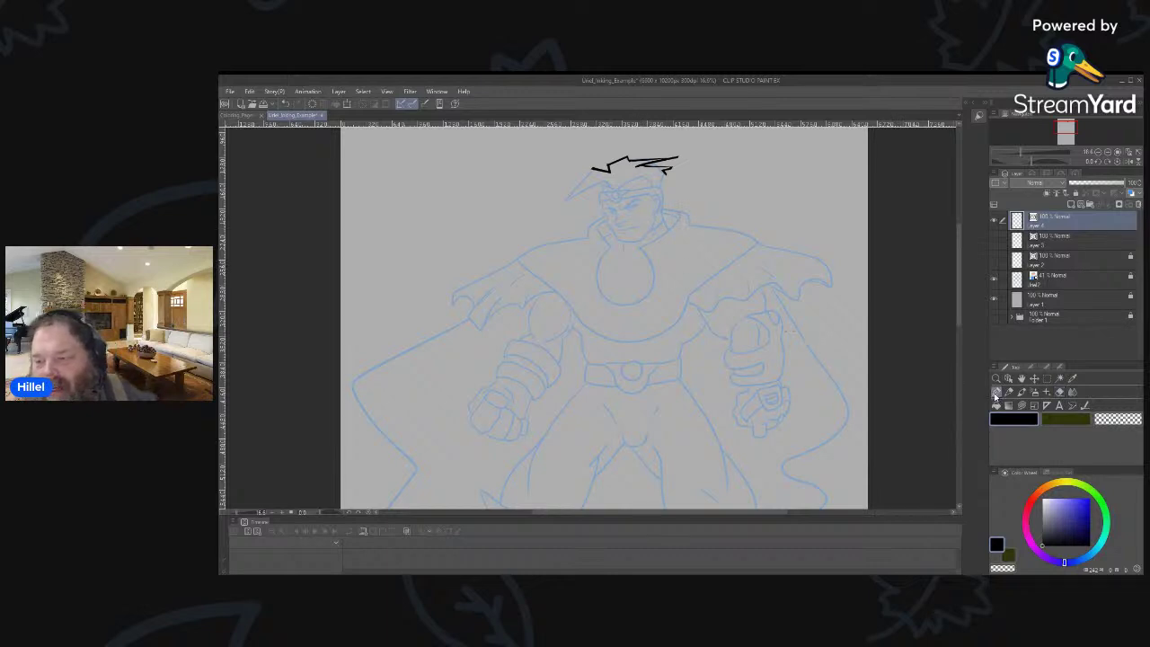
left_click_drag(598, 194, 611, 210)
key("ctrl+z")
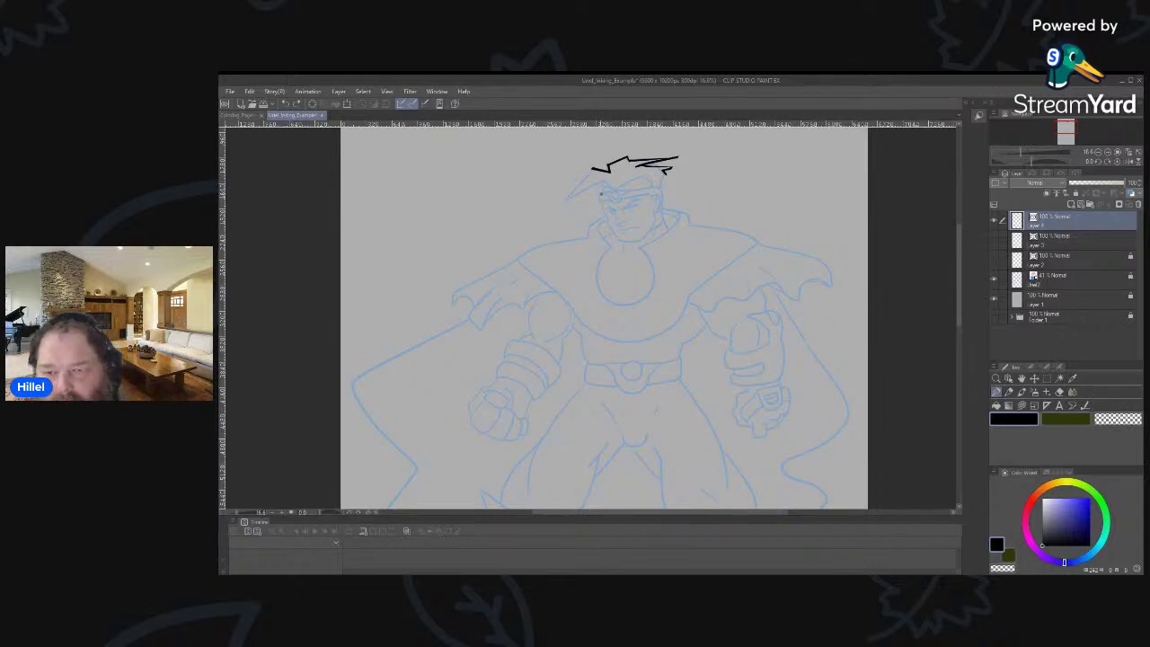
mouse_move(600, 191)
left_mouse_down()
mouse_move(619, 208)
mouse_move(718, 169)
left_mouse_up()
key("ctrl+z")
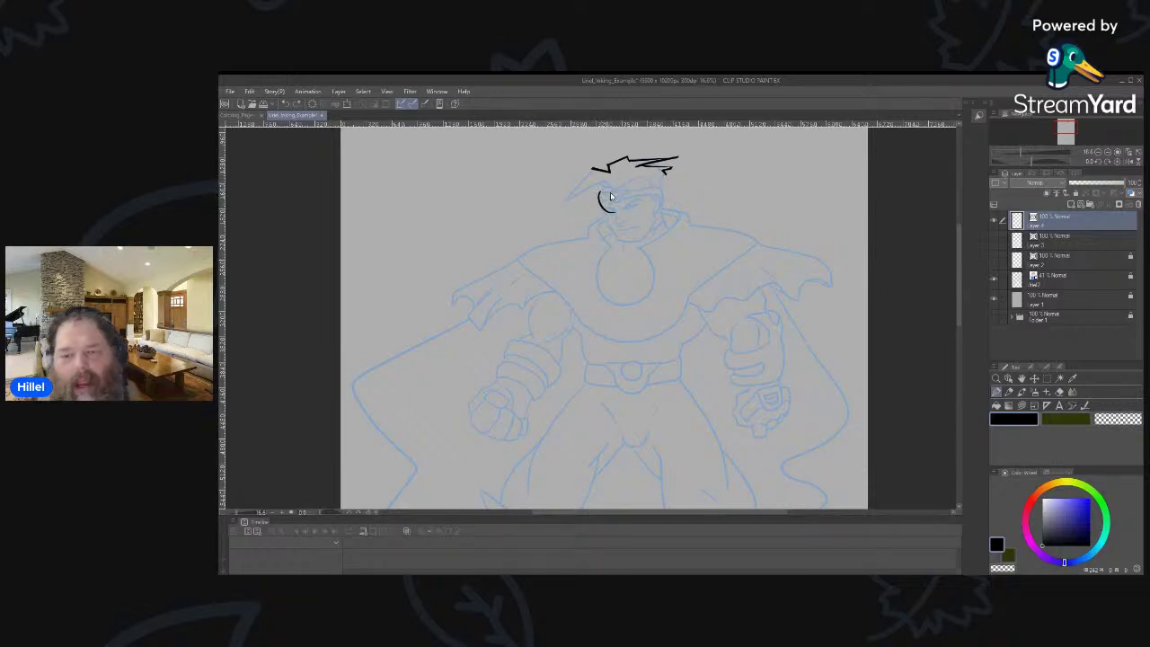
left_click_drag(597, 192, 695, 186)
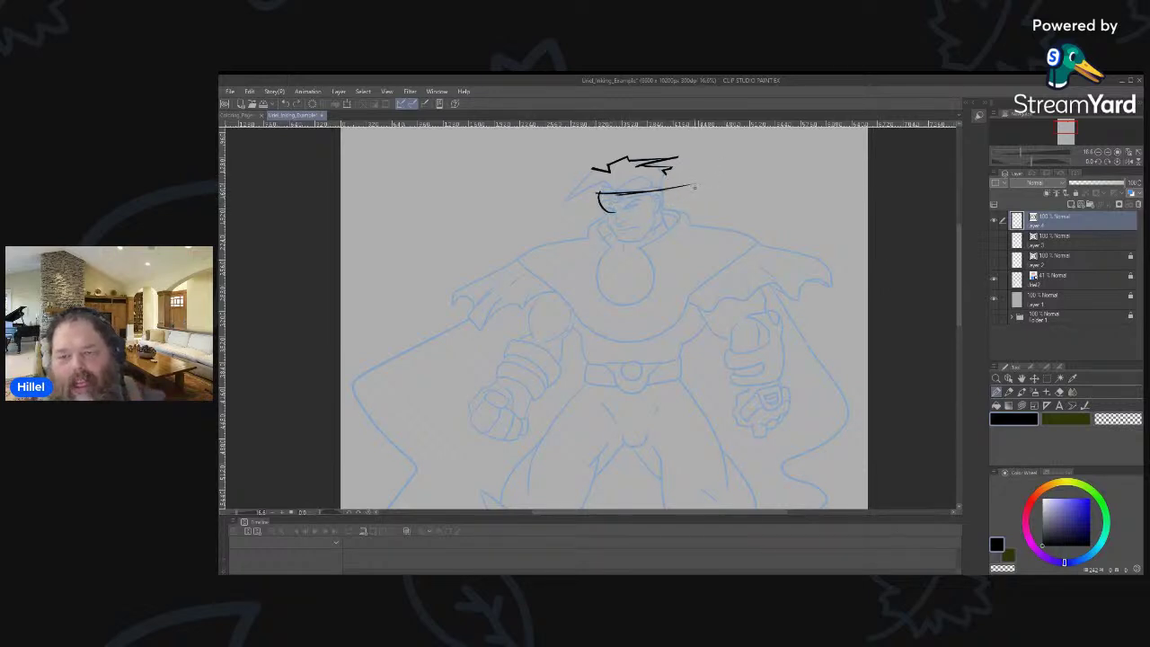
Draw the headband's back curve and lower edge with the Pen, plus crossing, overshooting strokes along the raised collar beside the neck.
key("ctrl+z")
mouse_move(622, 192)
left_mouse_down()
mouse_move(687, 177)
mouse_move(664, 211)
left_mouse_up()
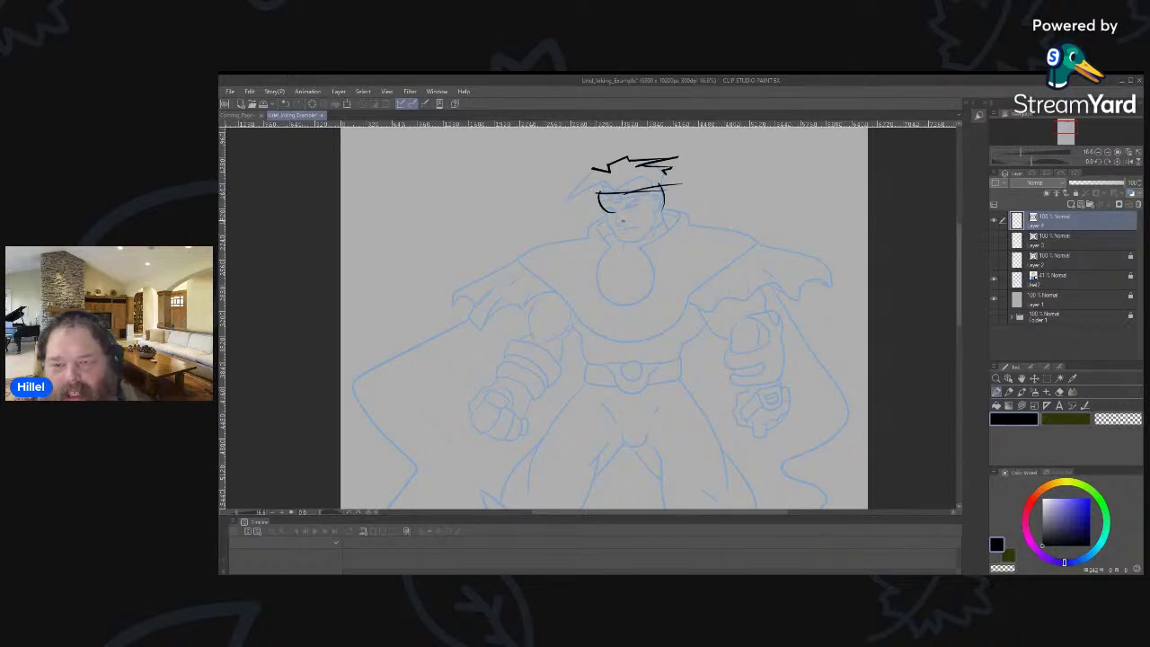
left_click_drag(595, 200, 674, 190)
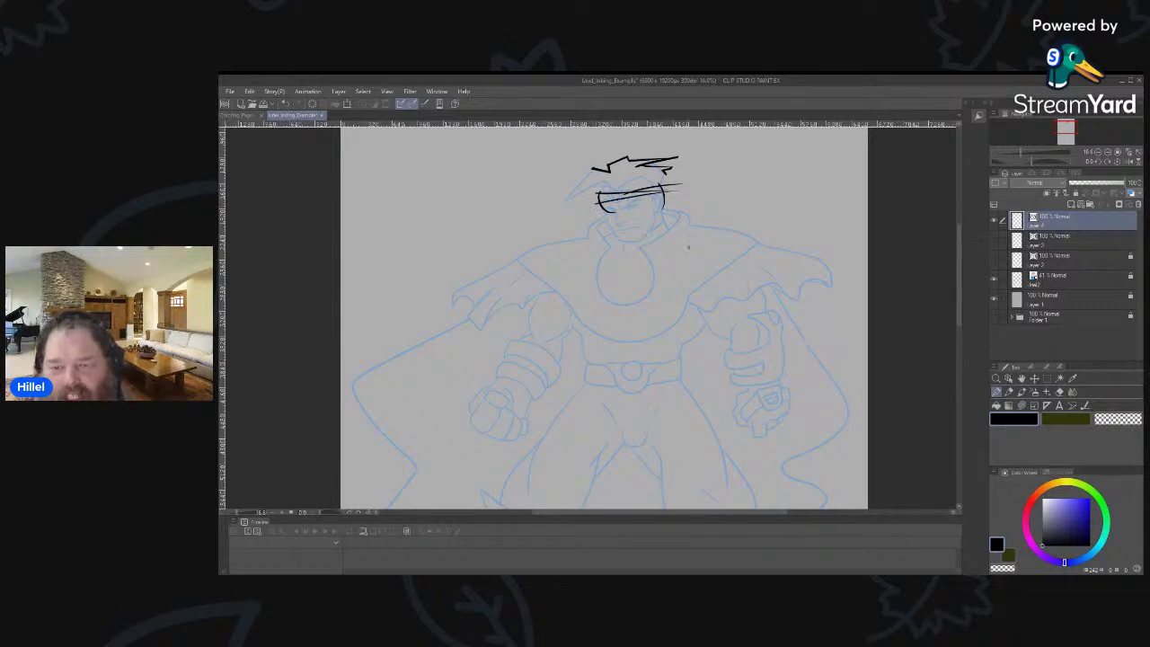
mouse_move(640, 249)
left_mouse_down()
mouse_move(707, 191)
mouse_move(678, 215)
mouse_move(678, 251)
mouse_move(709, 210)
mouse_move(692, 260)
left_mouse_up()
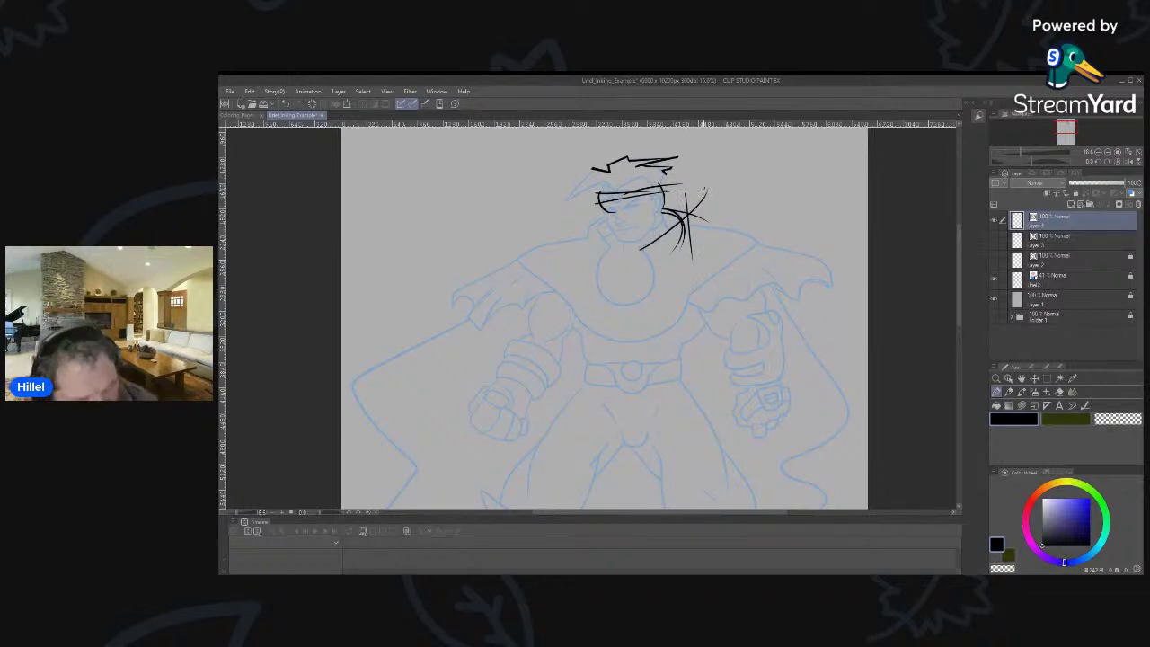
Erase the overshooting stroke ends up to their intersections around the collar and the headband.
key("e")
mouse_move(705, 186)
left_mouse_down()
mouse_move(701, 222)
mouse_move(692, 200)
left_mouse_up()
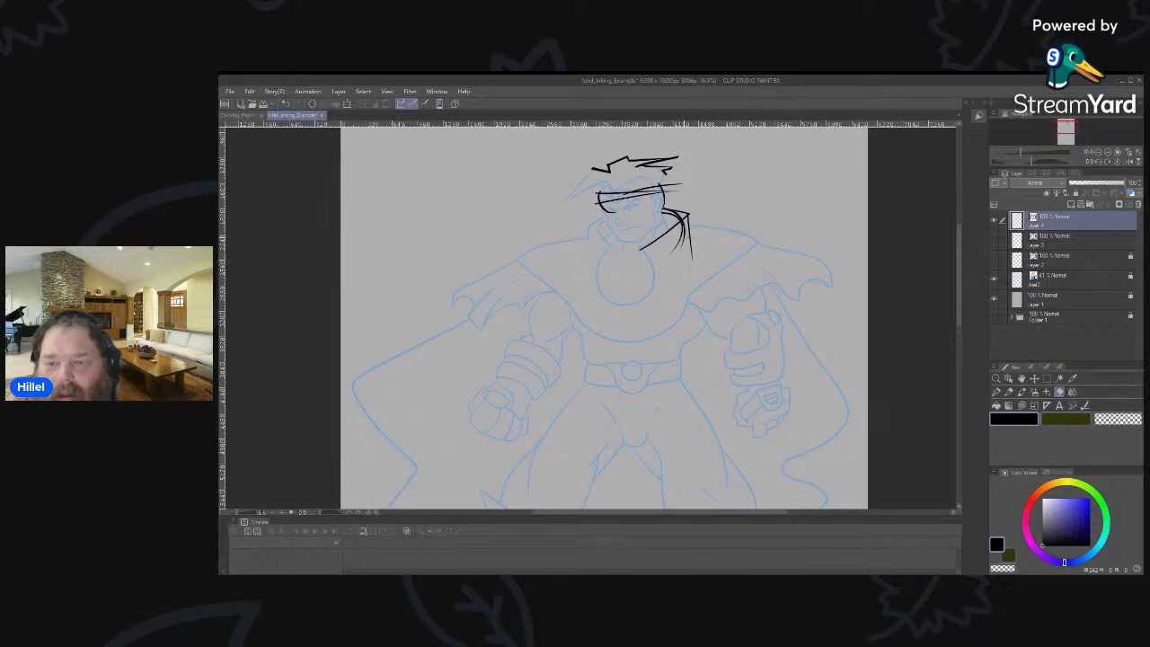
left_click_drag(683, 237, 707, 223)
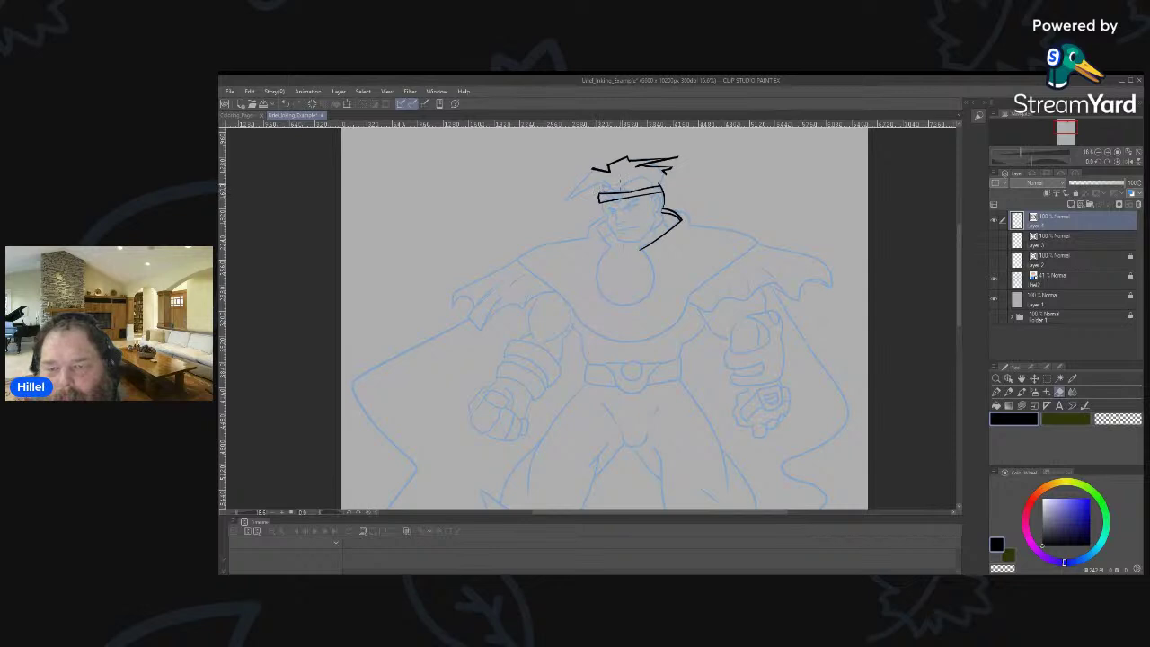
Select the front and back pieces of the headband's upper line in turn to examine where the line is split.
left_click(1010, 379)
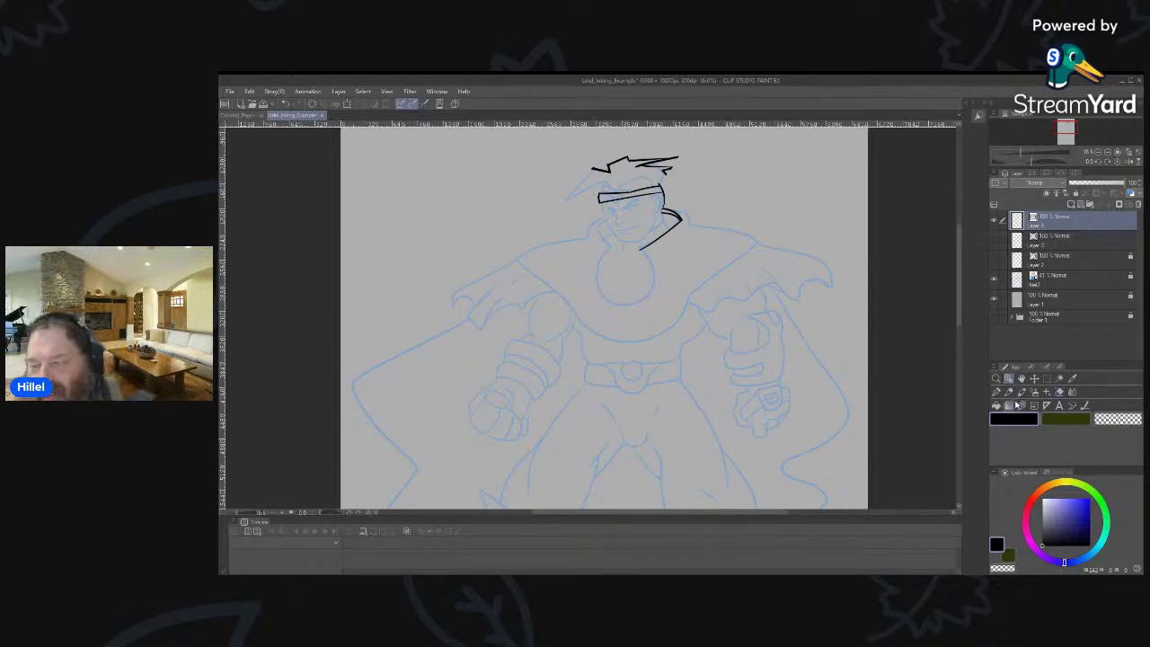
left_click(630, 194)
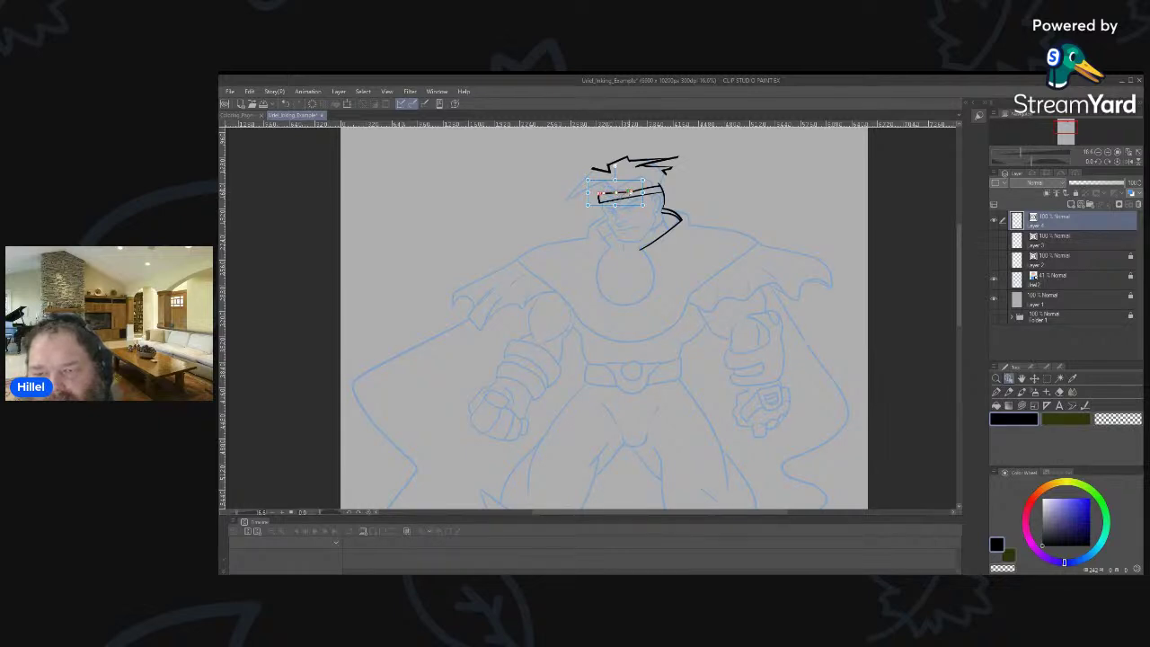
left_click(685, 185)
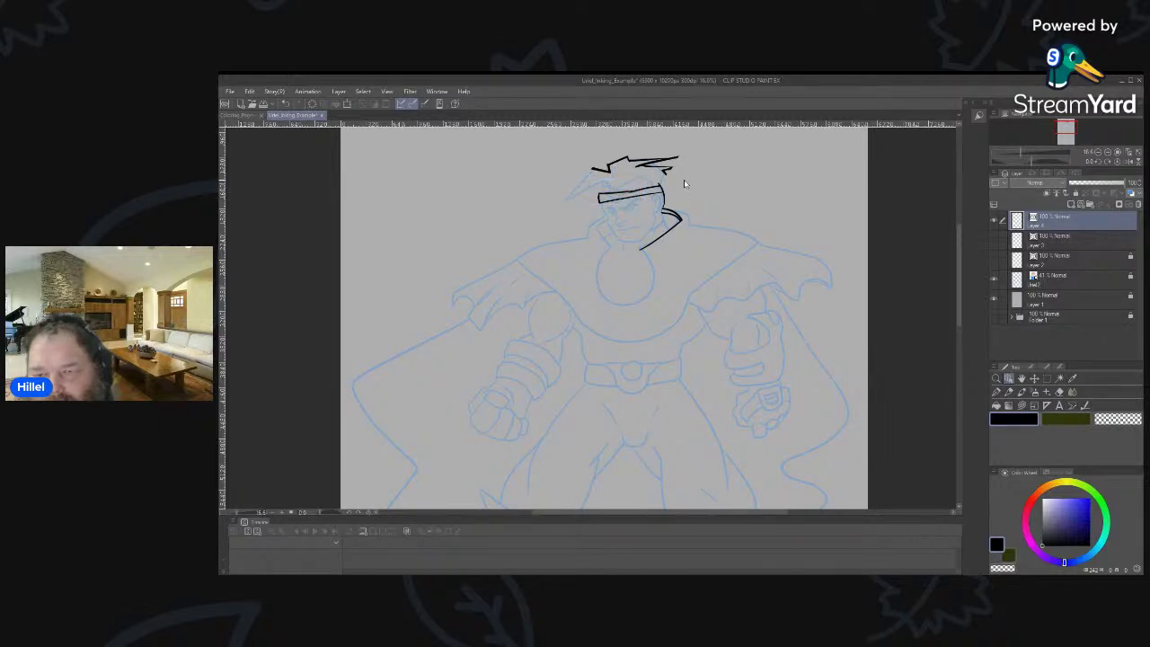
left_click(655, 189)
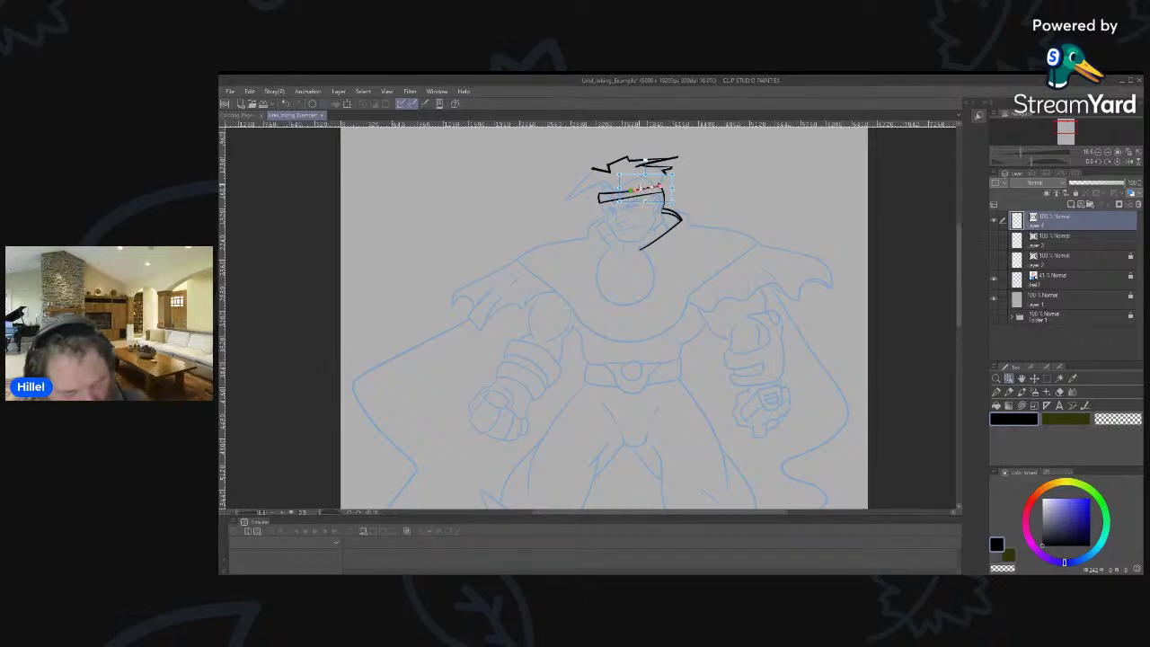
Adjust the facing end points of the two upper headband line pieces, leaving a small gap between their inked ends.
key("ctrl+space")
mouse_move(642, 187)
left_mouse_down()
mouse_move(680, 288)
mouse_move(681, 201)
left_mouse_up()
left_click(681, 202)
mouse_move(684, 201)
left_mouse_down()
mouse_move(707, 199)
mouse_move(685, 202)
left_mouse_up()
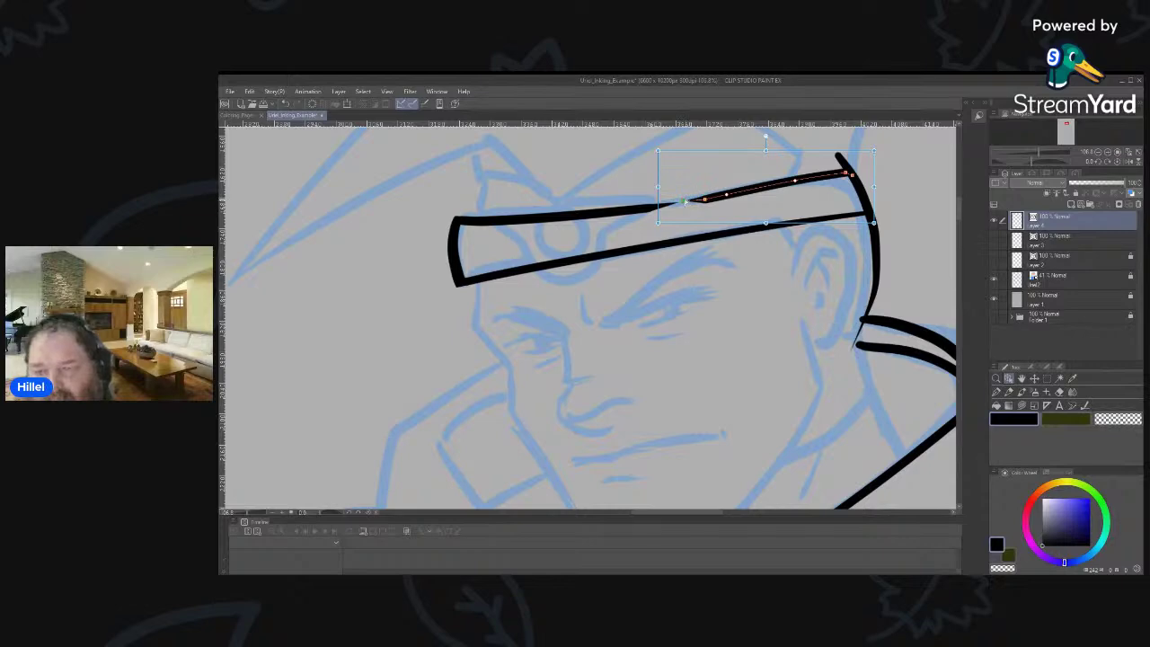
left_click(683, 205)
left_click_drag(683, 205, 672, 207)
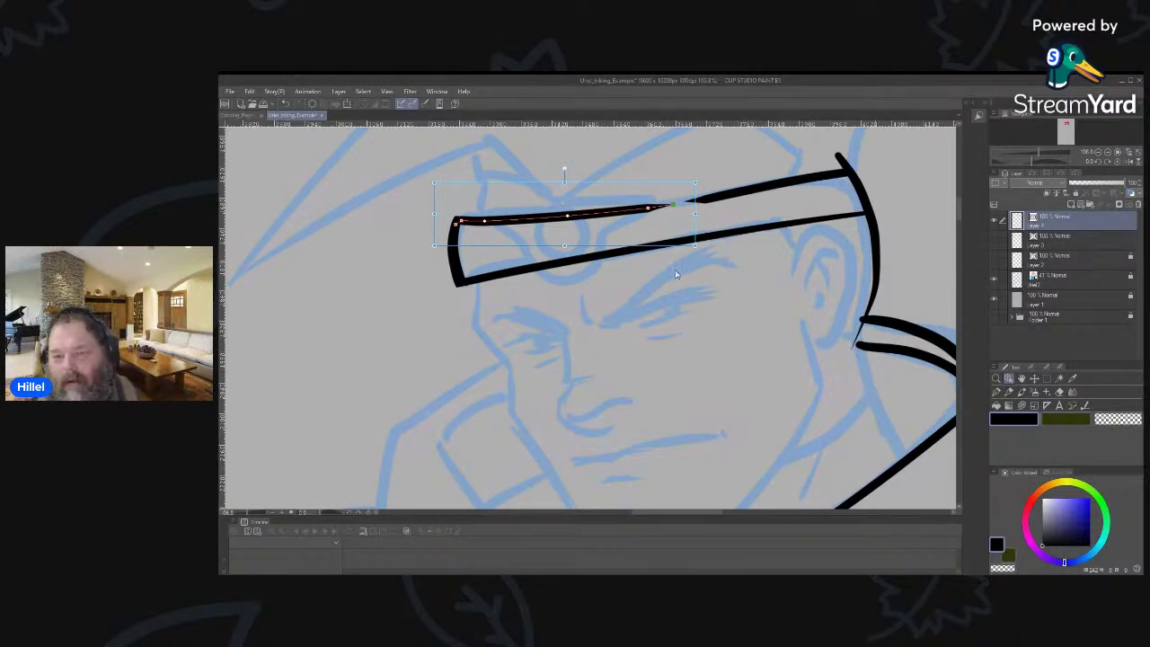
left_click_drag(673, 207, 681, 205)
Join the two pieces of the headband's upper line across the gap with the Connect vector line tool.
left_click(1084, 405)
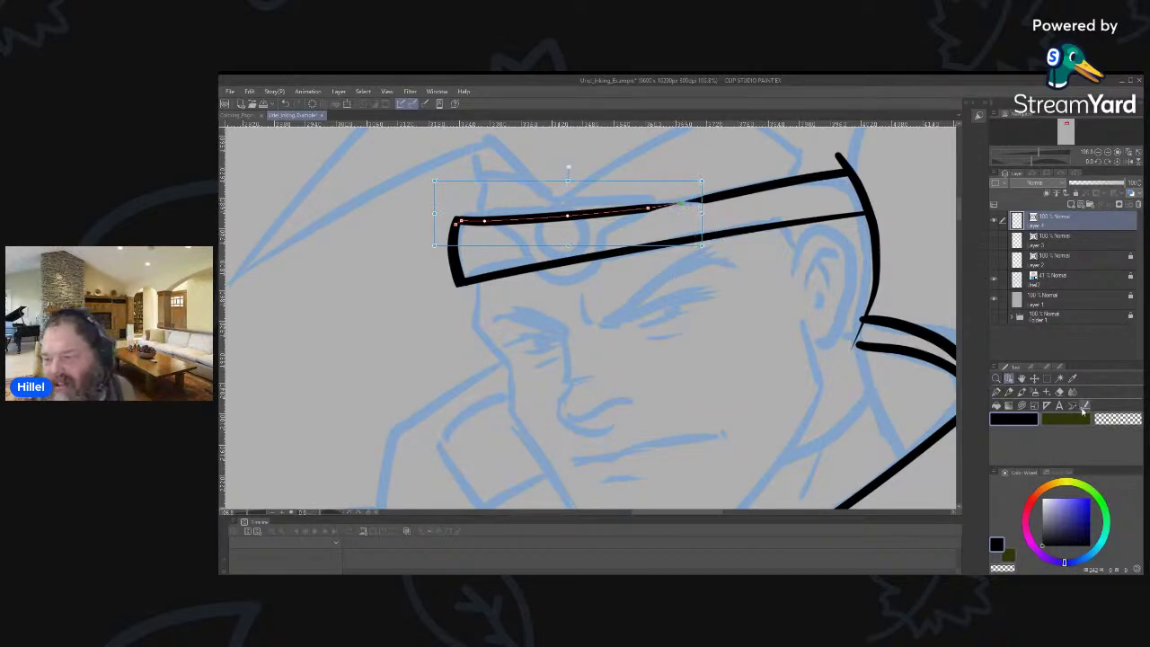
left_click(1045, 367)
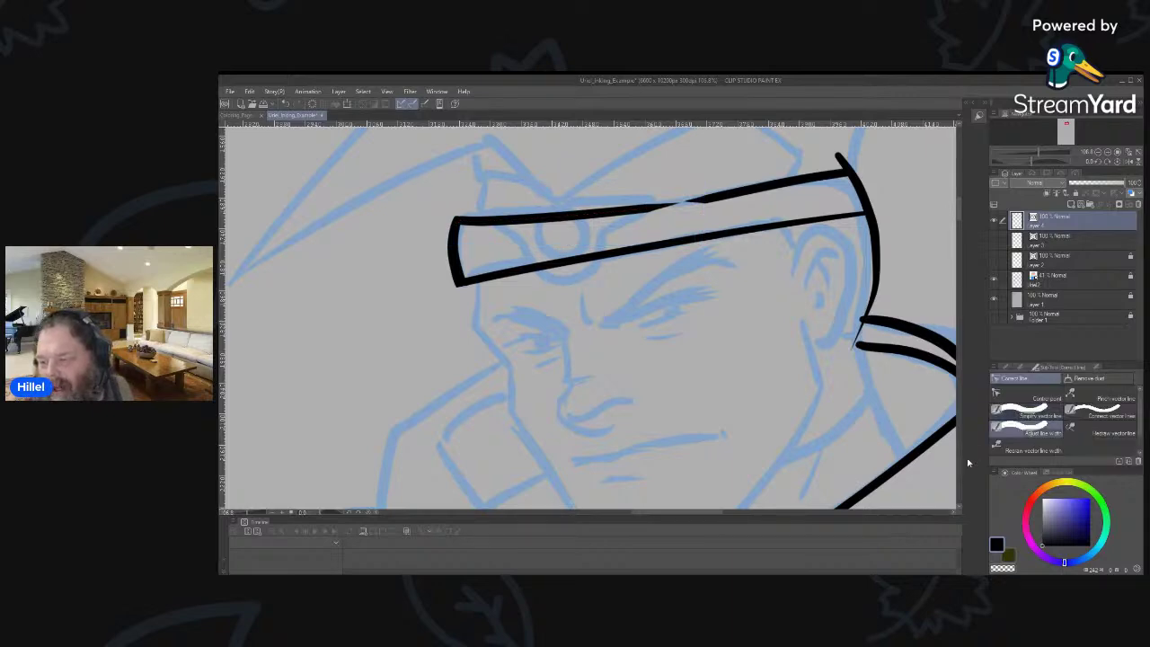
left_click(1089, 415)
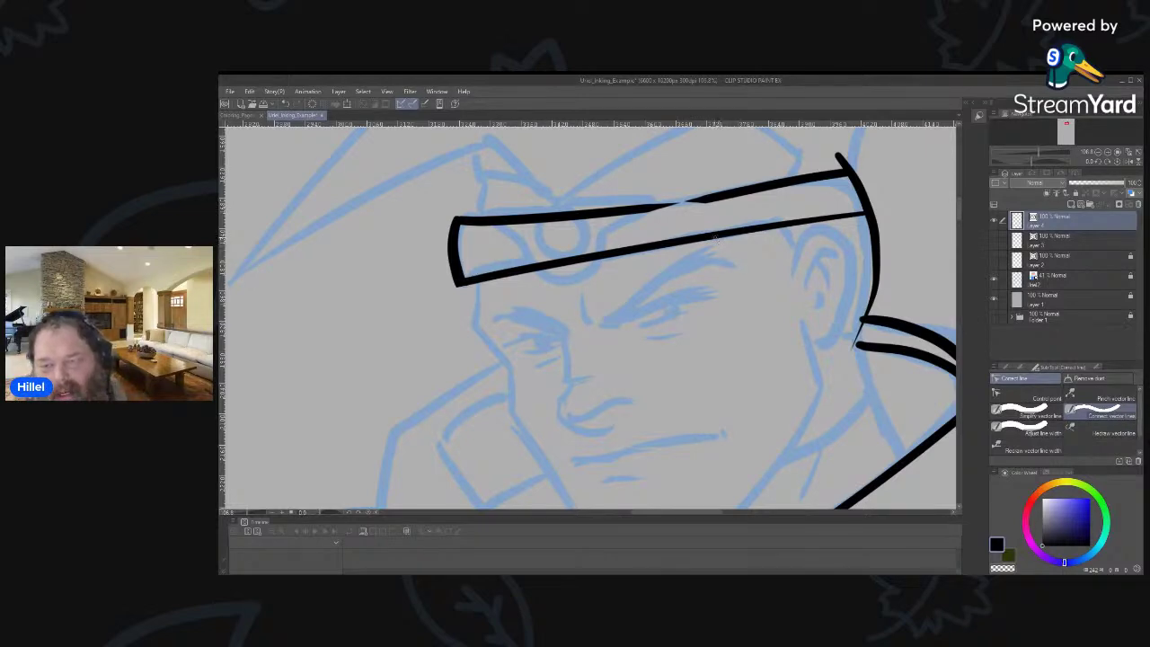
mouse_move(658, 208)
left_mouse_down()
mouse_move(733, 196)
mouse_move(710, 203)
left_mouse_up()
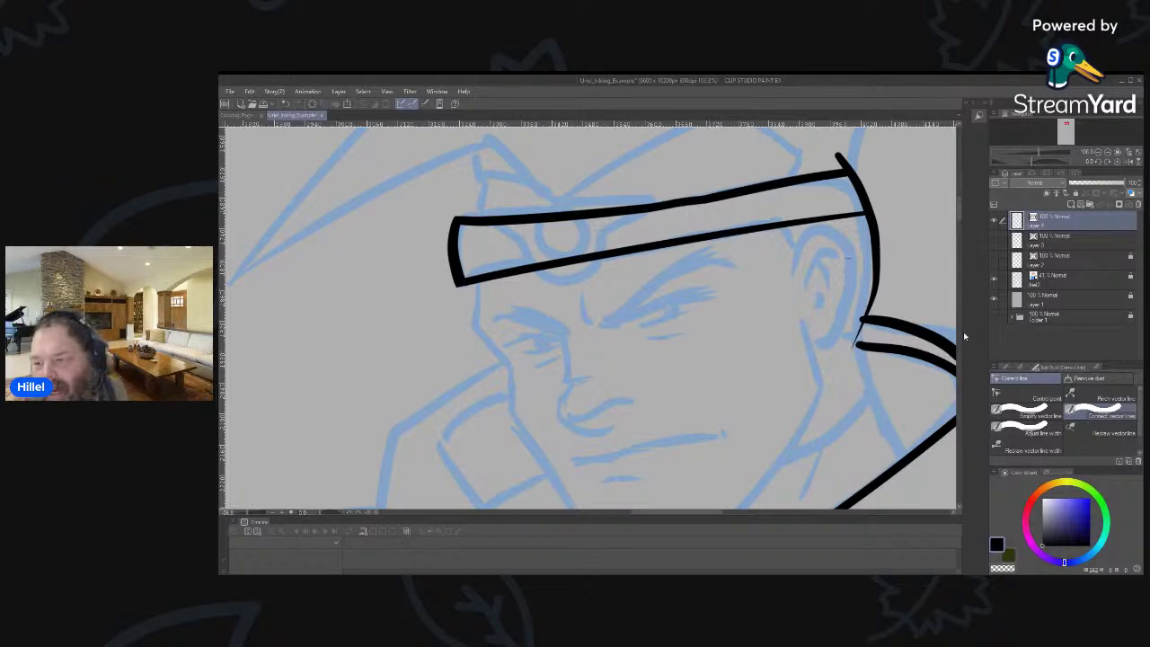
Select the headband's entire upper line as an object to examine its control points.
left_click(1005, 367)
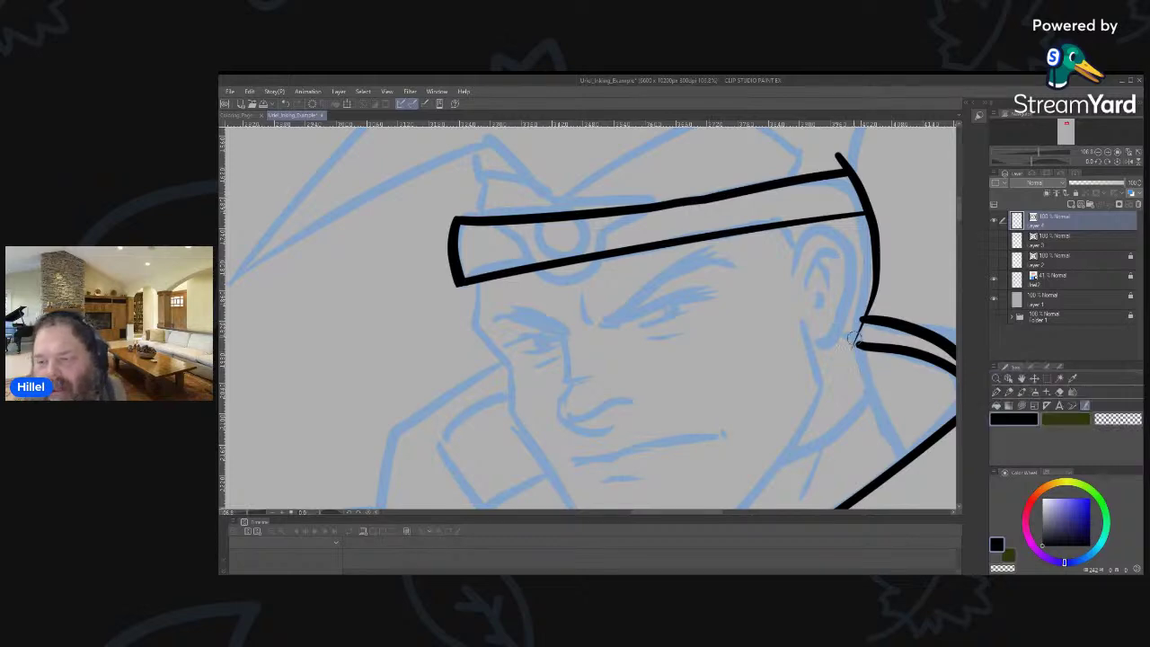
key("o")
left_click(667, 208)
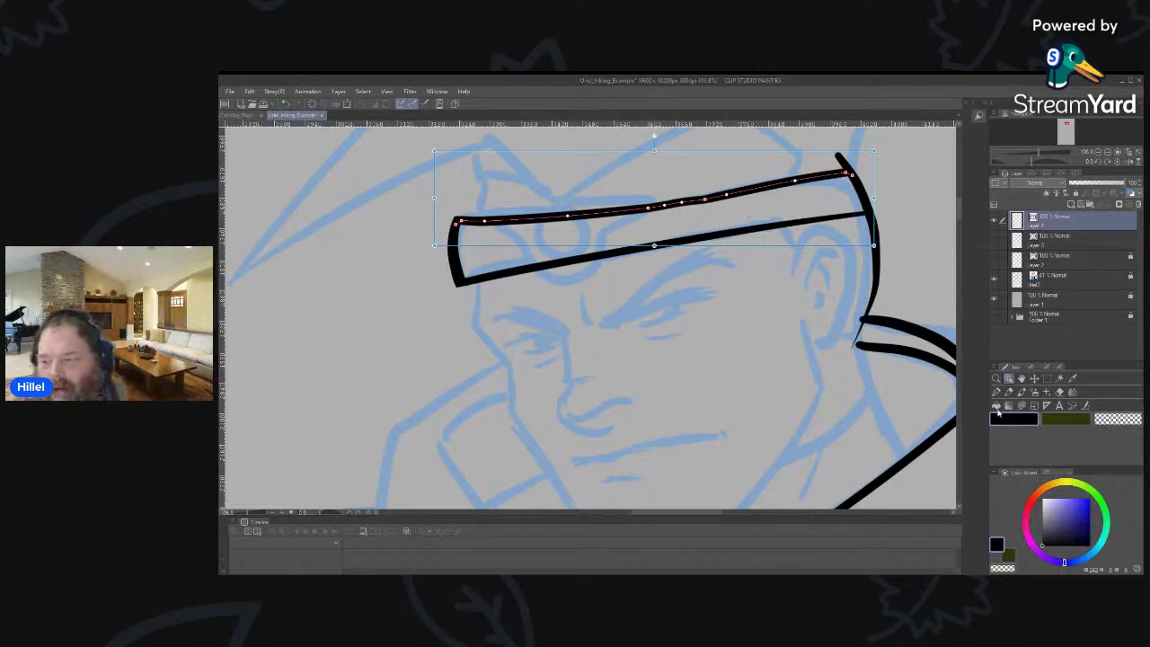
Simplify the headband's upper ink line with the Simplify vector line tool and undo the last excess pass.
left_click(1086, 406)
left_click(1043, 367)
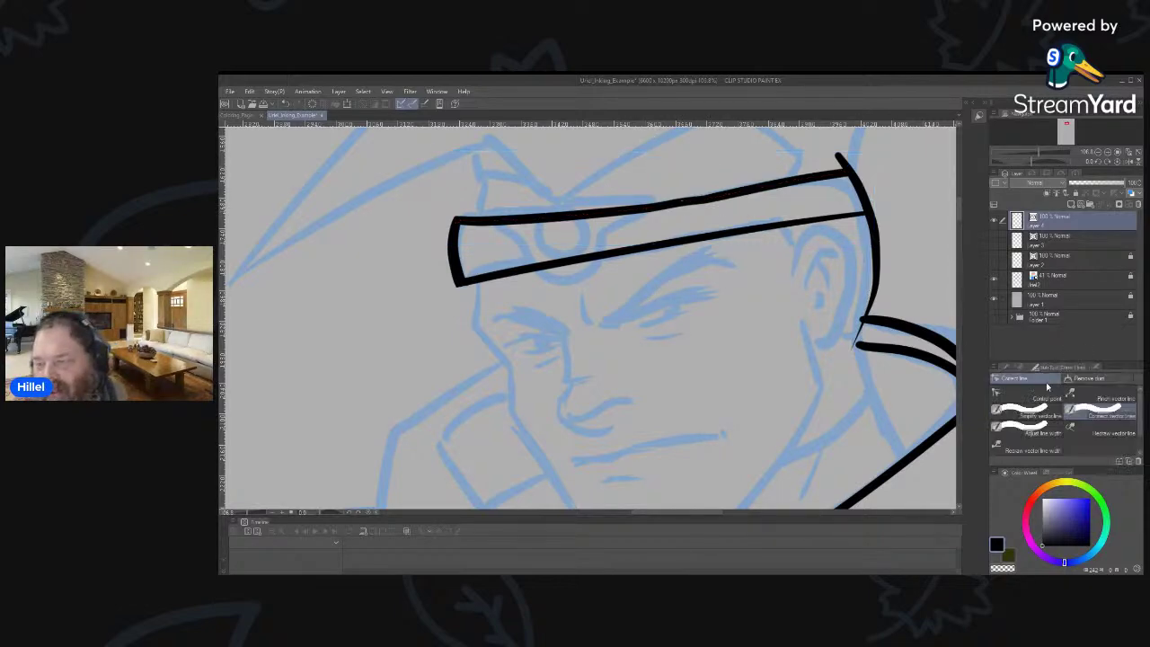
left_click_drag(456, 219, 834, 171)
left_click_drag(551, 221, 763, 189)
key("ctrl+z")
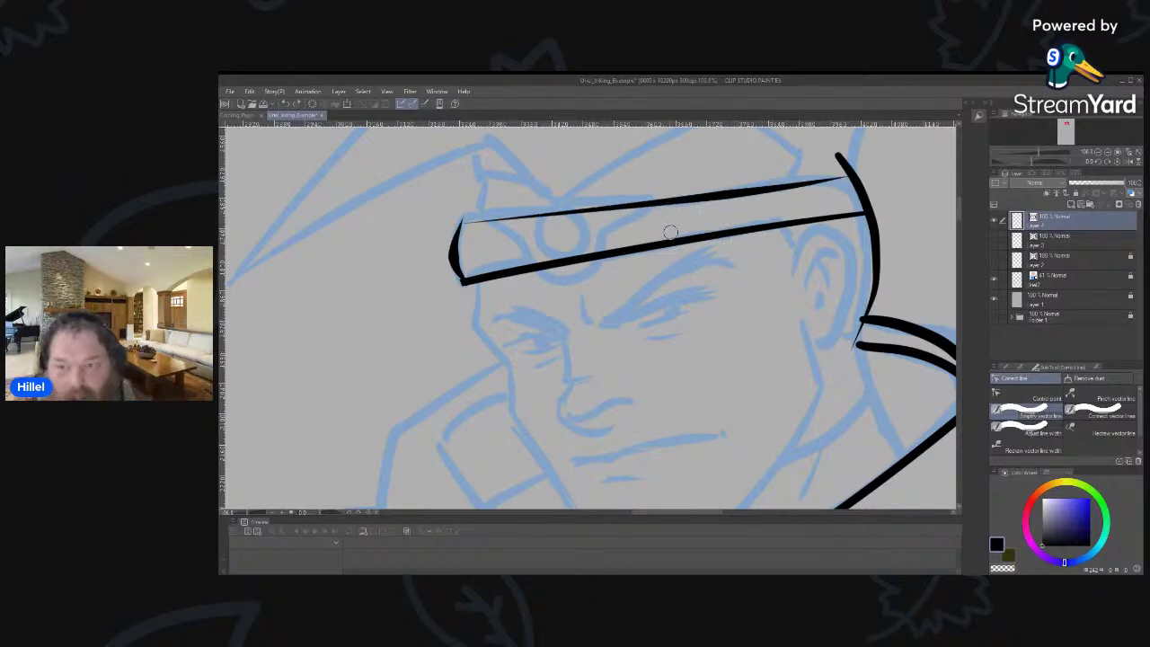
Reshape the headband's upper line by moving its end and middle control points so its right end curves down to the head outline.
key("o")
left_click(672, 199)
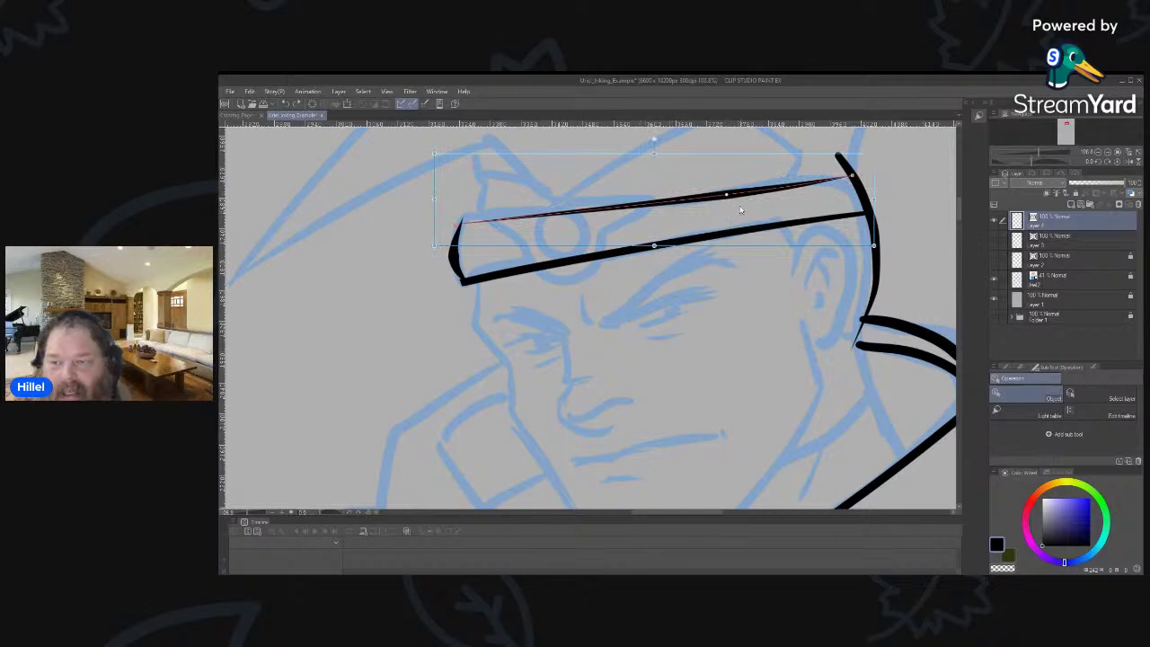
left_click_drag(852, 176, 851, 171)
left_click_drag(455, 225, 464, 223)
left_click_drag(725, 195, 664, 209)
mouse_move(788, 182)
left_mouse_down()
mouse_move(547, 210)
mouse_move(592, 215)
mouse_move(852, 175)
mouse_move(860, 192)
mouse_move(826, 180)
left_mouse_up()
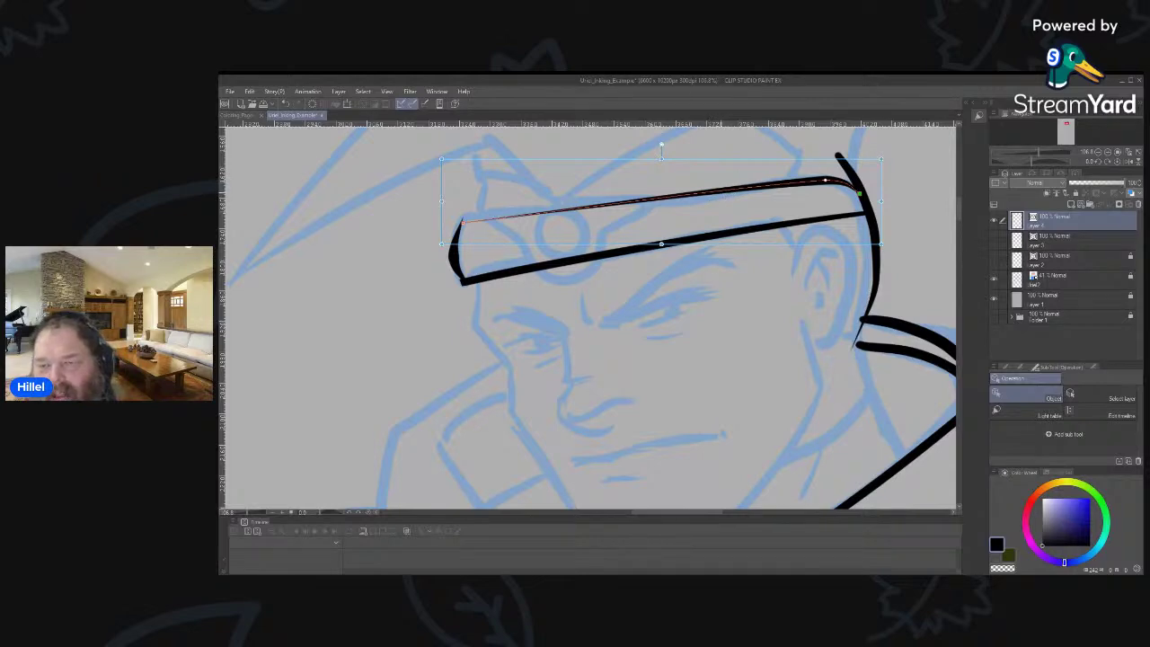
Add control points along the middle and left part of the headband's upper line and adjust them to follow the sketch.
right_click(721, 192)
left_click(741, 199)
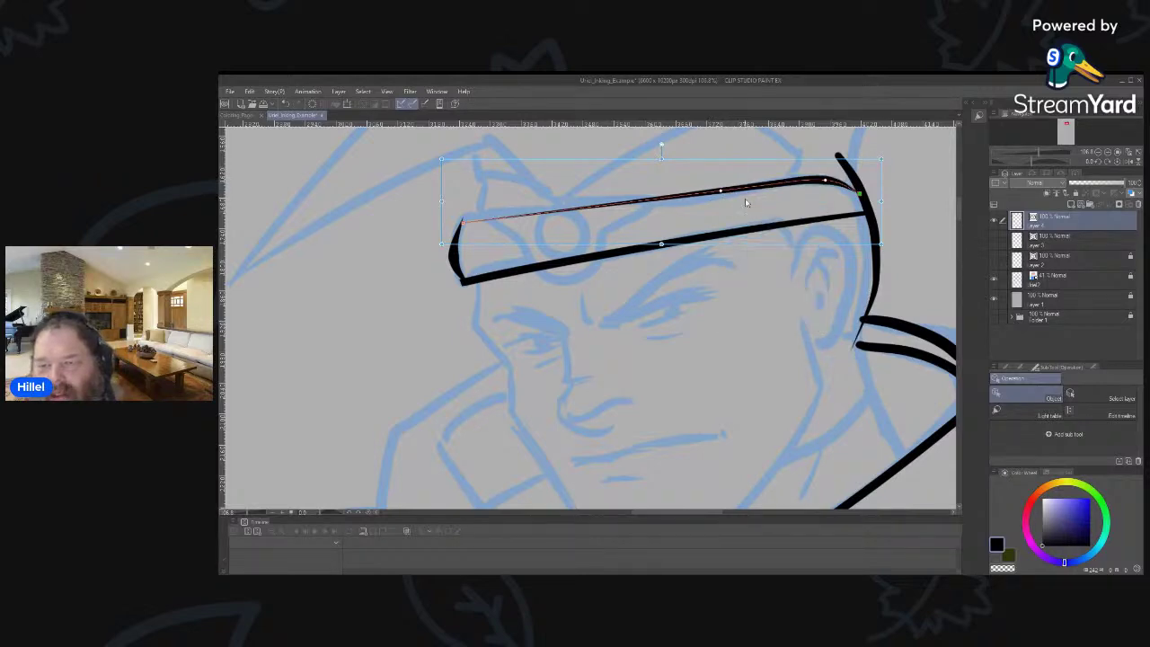
left_click_drag(721, 191, 657, 202)
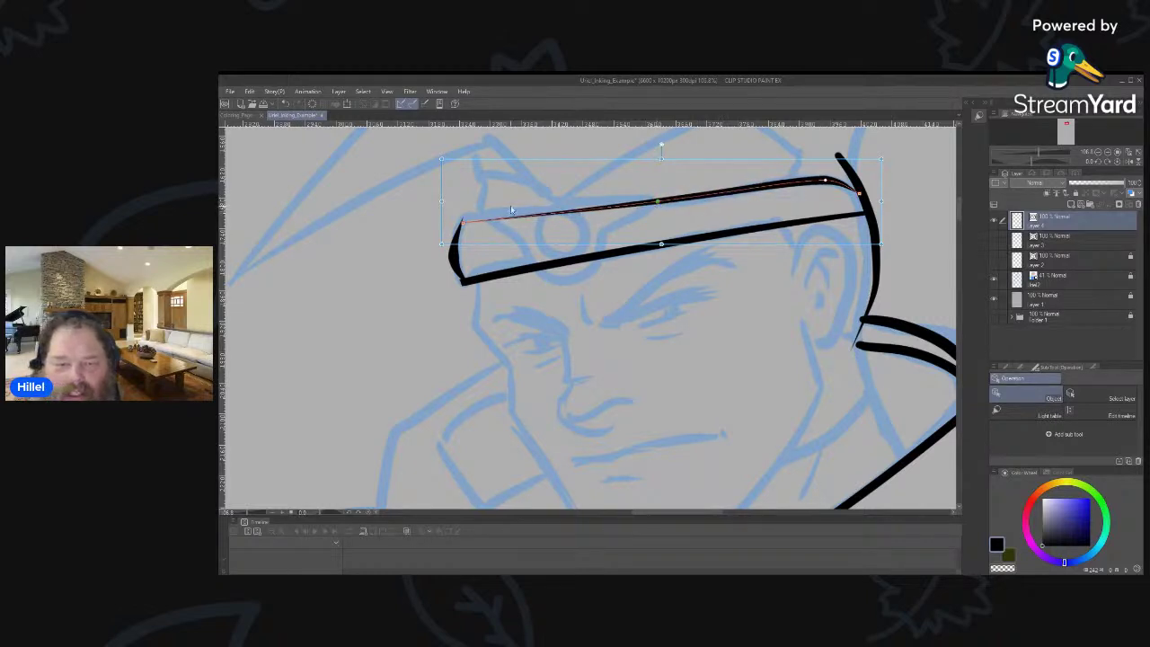
right_click(471, 225)
left_click(501, 234)
left_click_drag(474, 223, 464, 223)
right_click(542, 217)
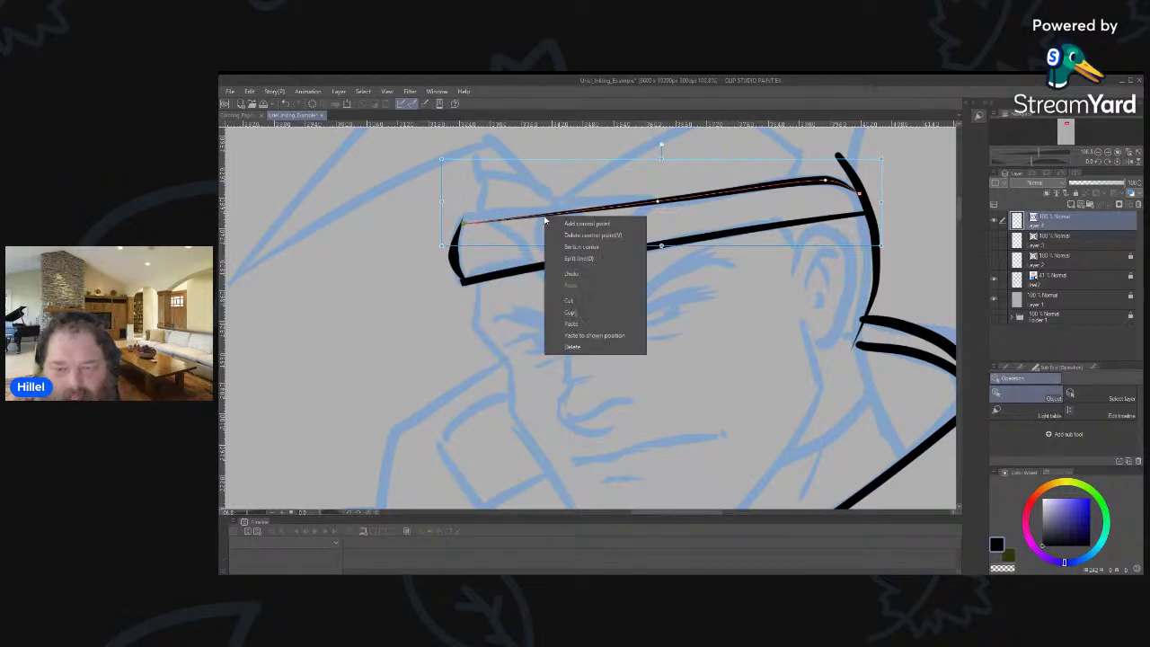
left_click(580, 225)
left_click_drag(544, 218, 514, 220)
left_click(760, 332)
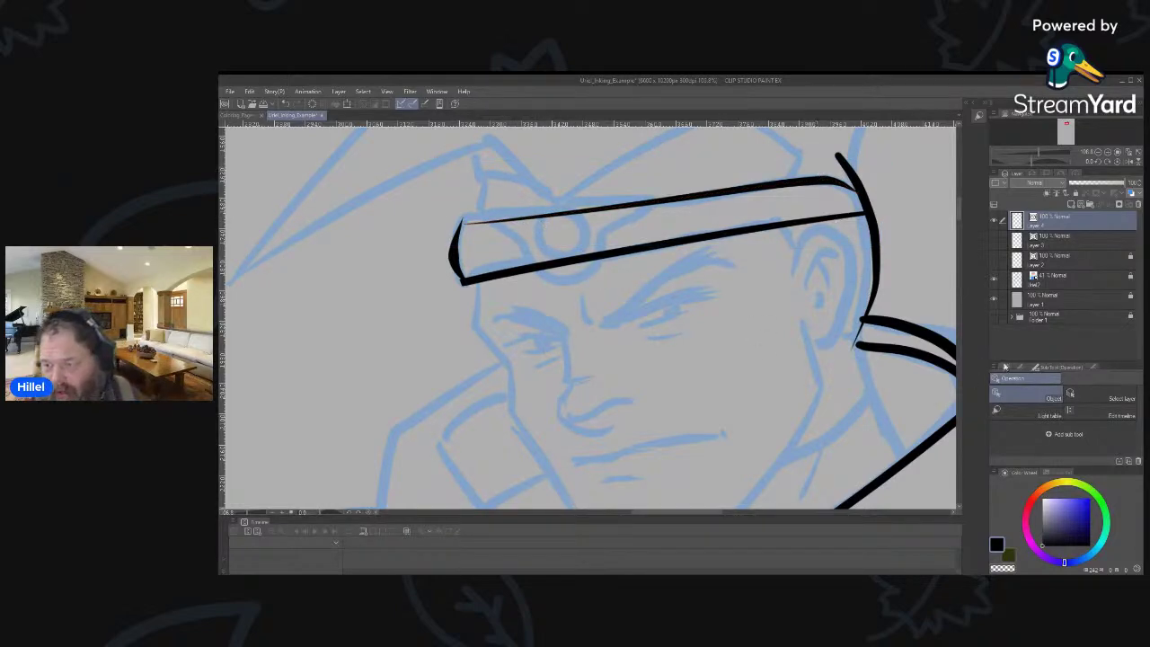
Thicken both ends of the headband's upper line using Adjust line width with the Scale up width option.
left_click(1006, 367)
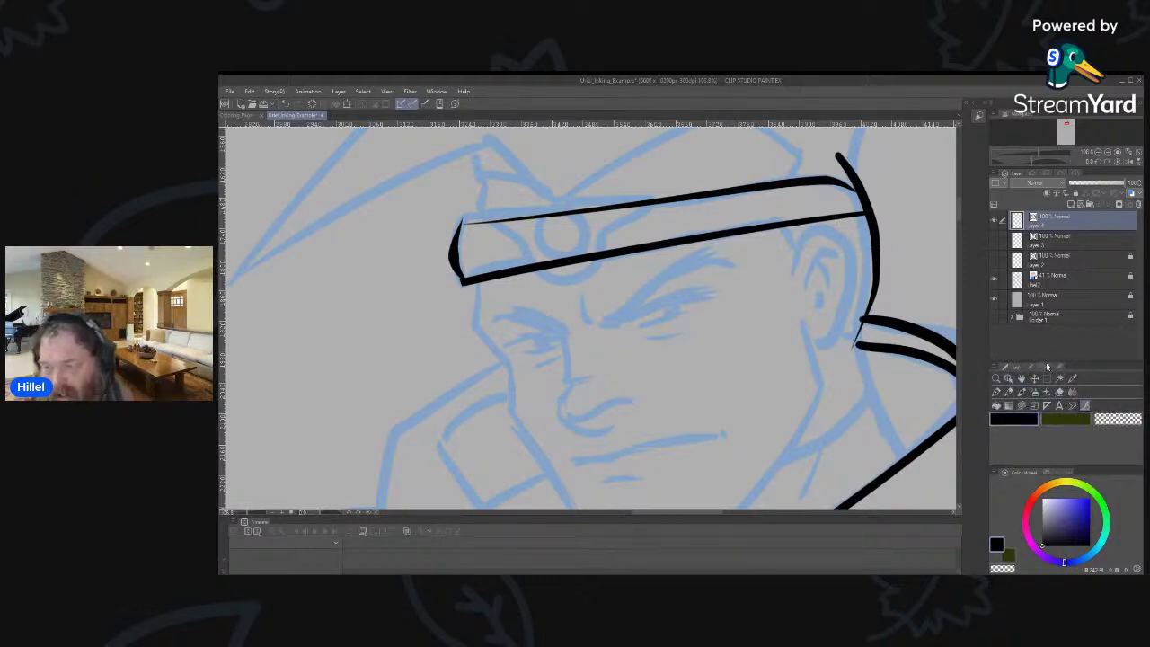
left_click(1047, 368)
left_click(1049, 433)
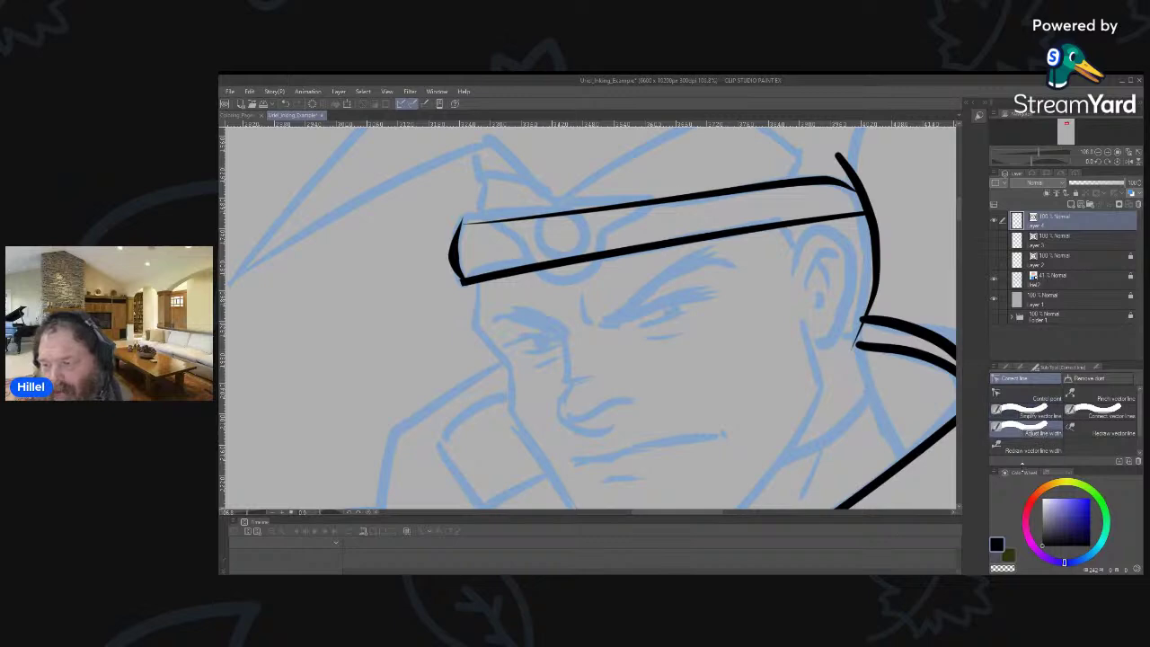
left_click(1100, 368)
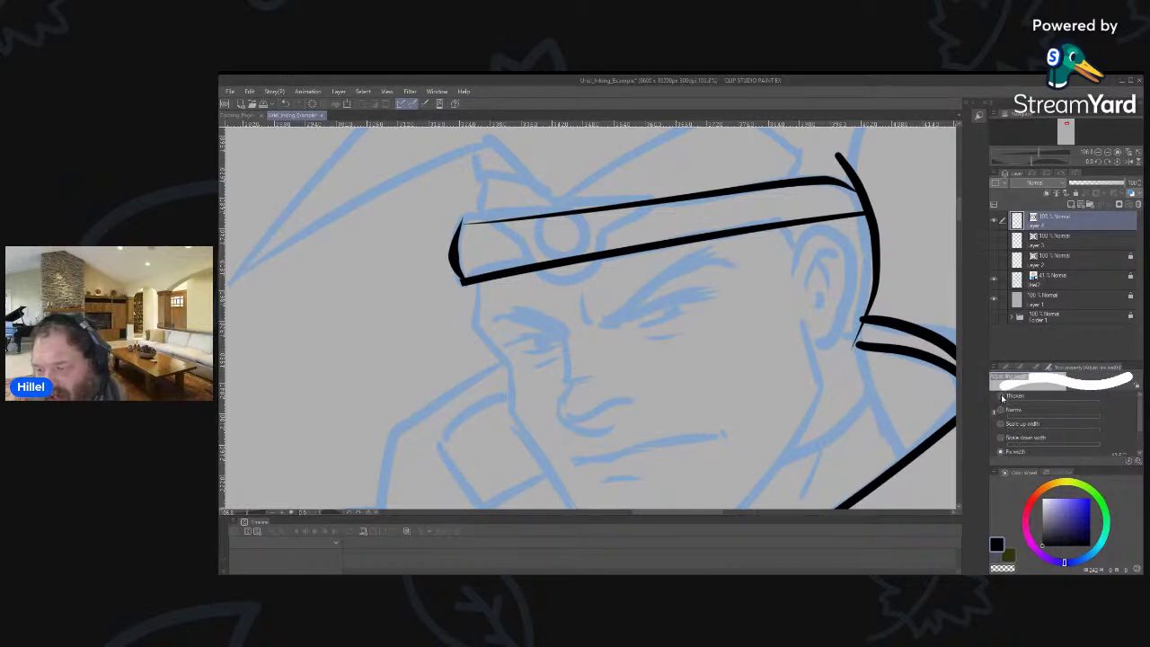
left_click(1001, 423)
left_click_drag(470, 221, 539, 218)
left_click_drag(464, 223, 550, 217)
left_click_drag(846, 184, 863, 194)
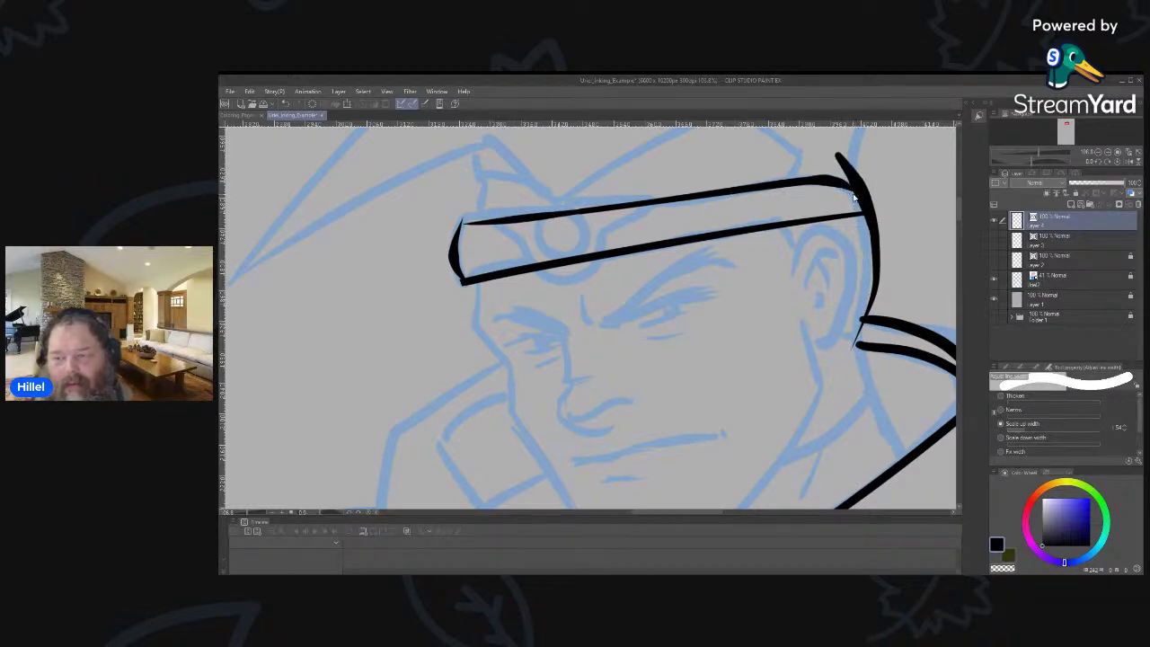
left_click_drag(852, 195, 822, 184)
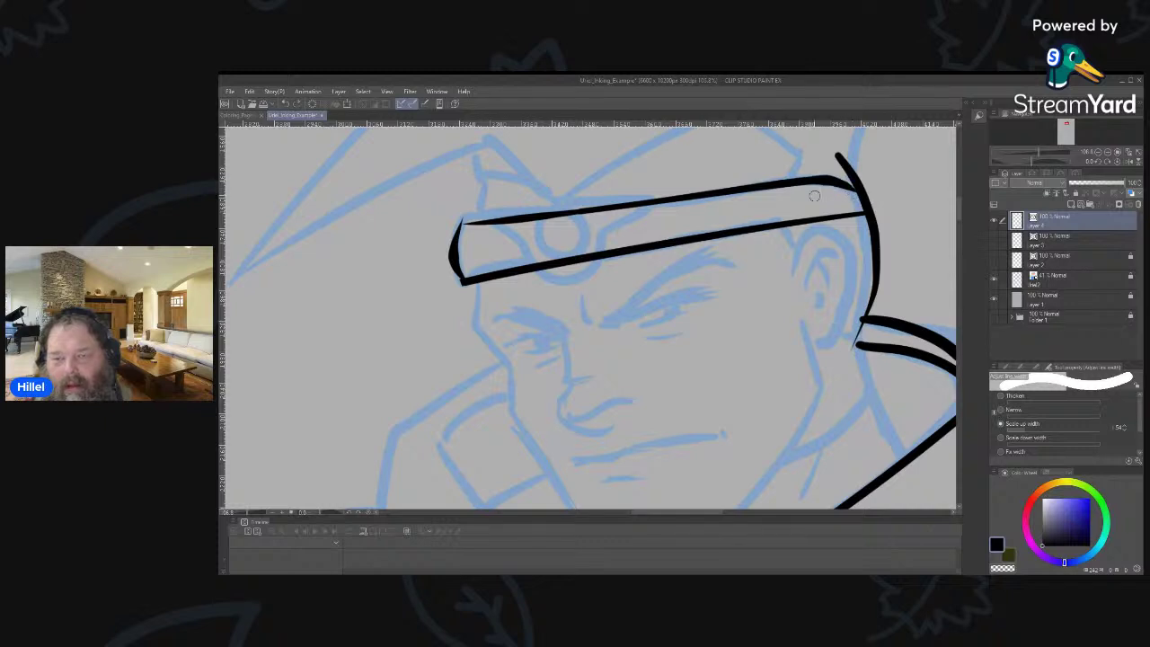
left_click_drag(463, 224, 478, 230)
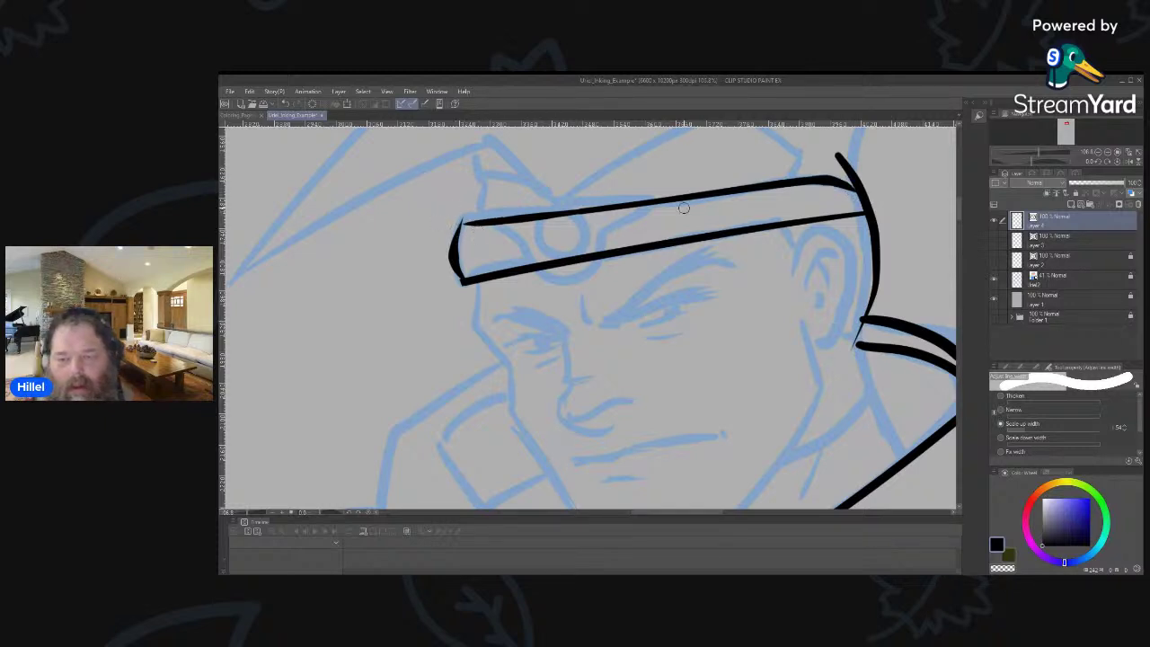
left_click_drag(569, 220, 576, 214)
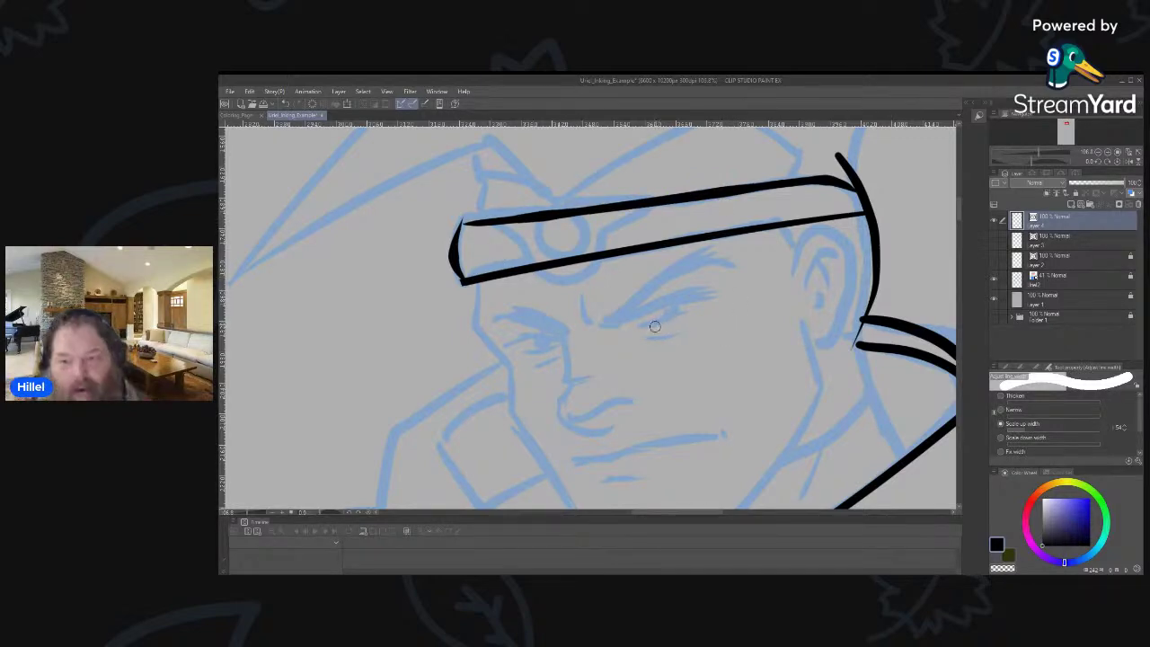
Ink the headband's emblem with the pen: the curved side pieces, the lower arc and the central circle.
key("p")
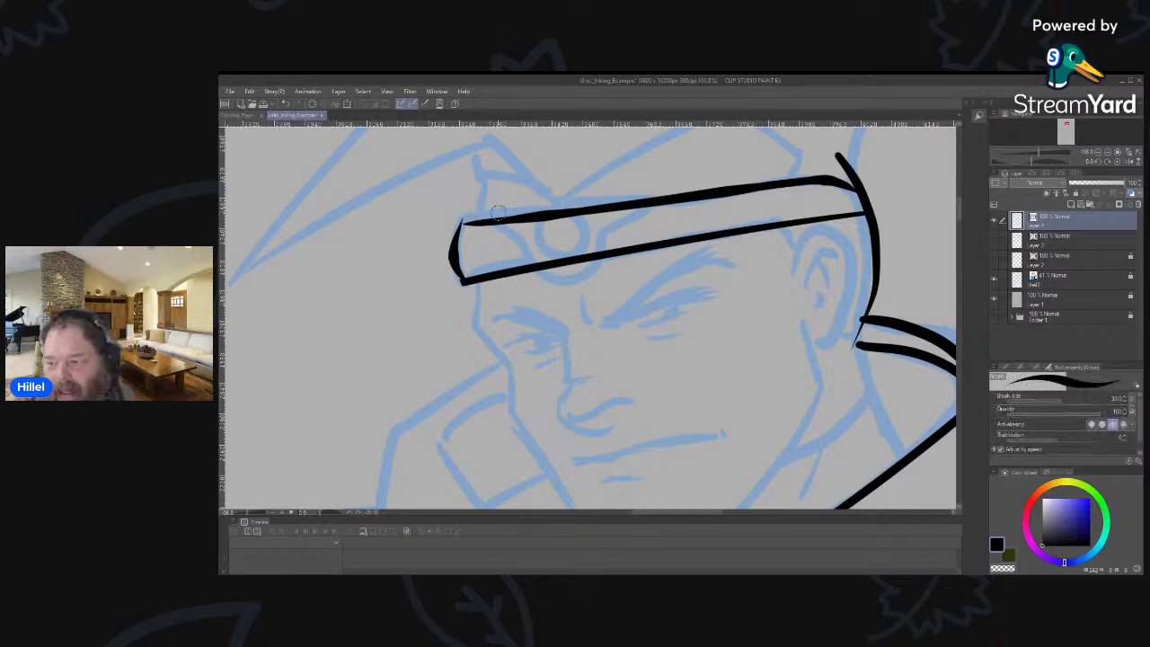
left_click_drag(469, 216, 535, 254)
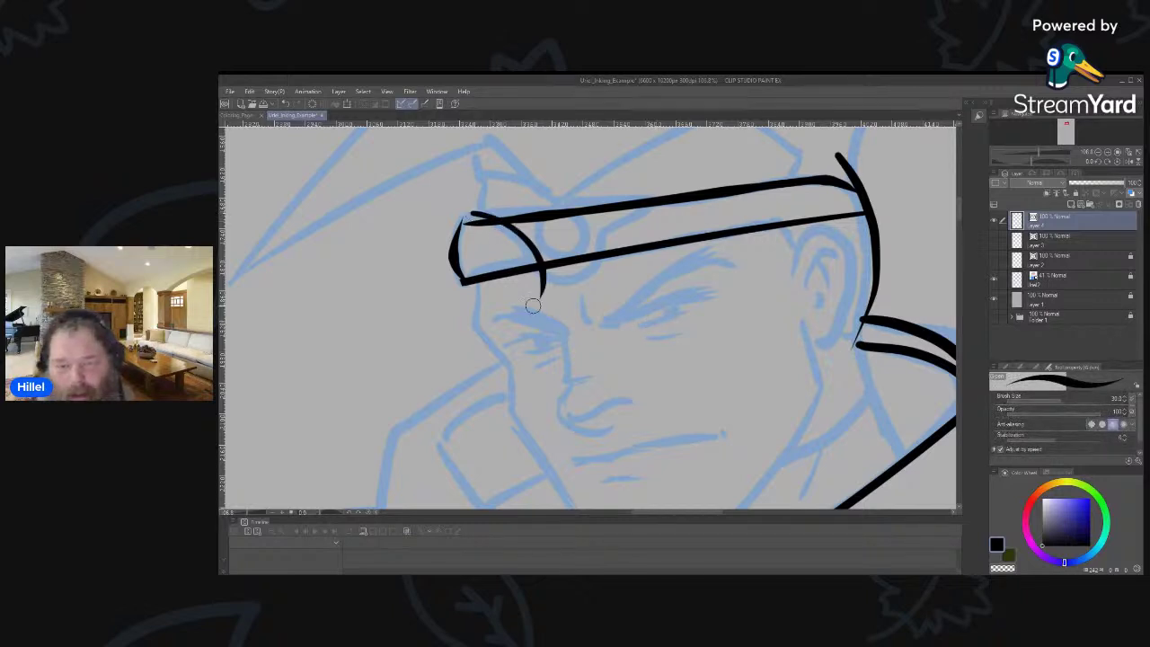
key("ctrl+z")
mouse_move(459, 212)
left_mouse_down()
mouse_move(509, 229)
mouse_move(530, 267)
mouse_move(636, 245)
mouse_move(662, 210)
mouse_move(610, 251)
mouse_move(586, 345)
mouse_move(745, 151)
left_mouse_up()
key("ctrl+z")
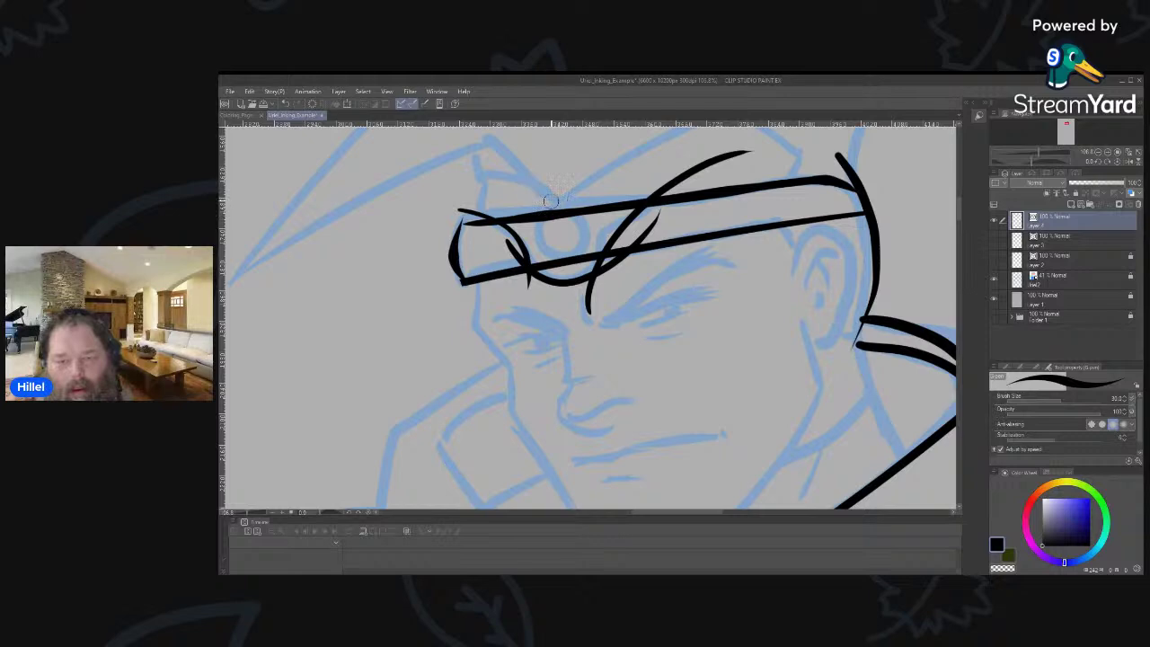
left_click_drag(554, 186, 544, 176)
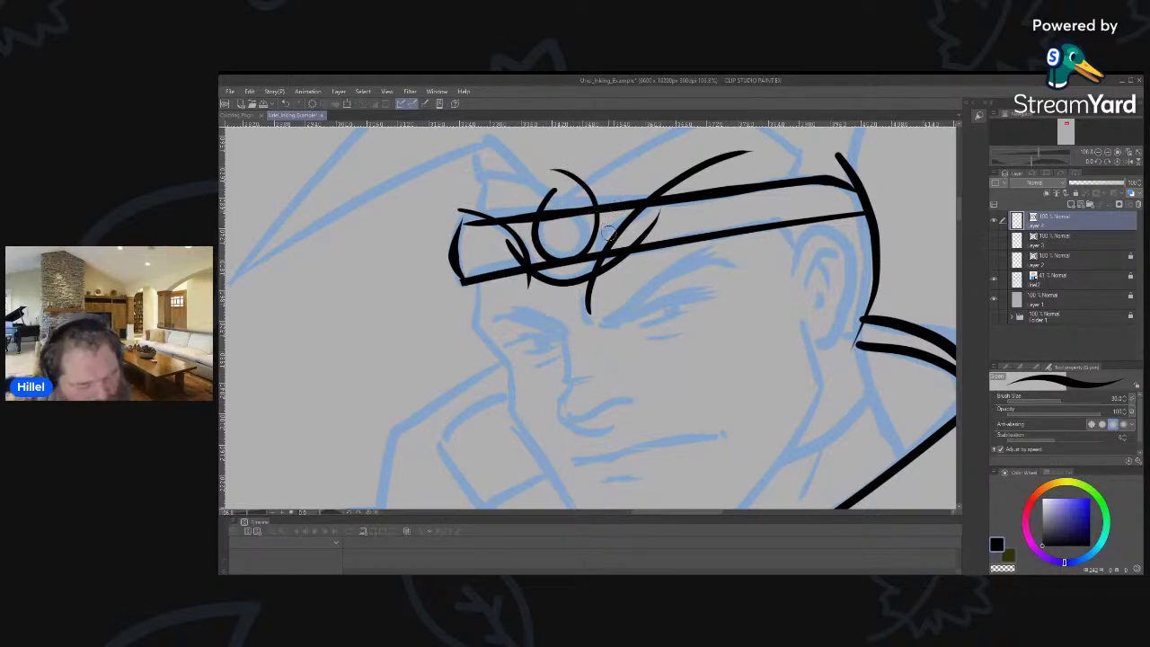
Trim the overlapping and overshooting line segments around the headband emblem with the vector eraser.
key("e")
mouse_move(593, 188)
left_mouse_down()
mouse_move(671, 178)
mouse_move(676, 192)
mouse_move(651, 191)
mouse_move(690, 190)
left_mouse_up()
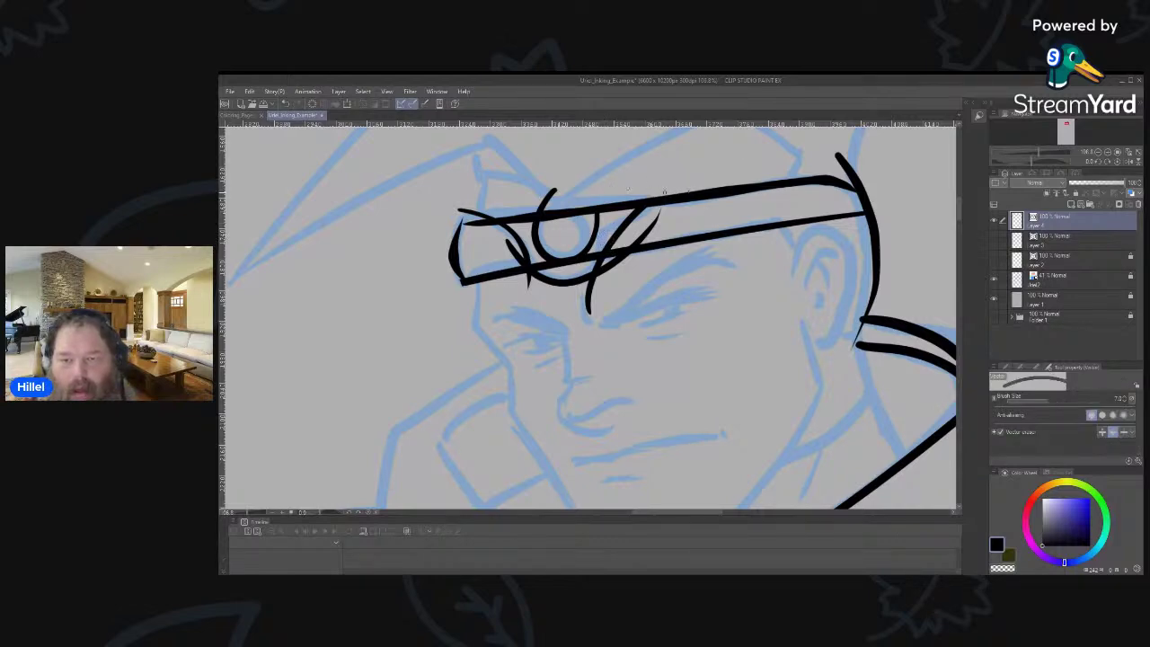
mouse_move(548, 190)
left_mouse_down()
mouse_move(542, 208)
mouse_move(592, 213)
left_mouse_up()
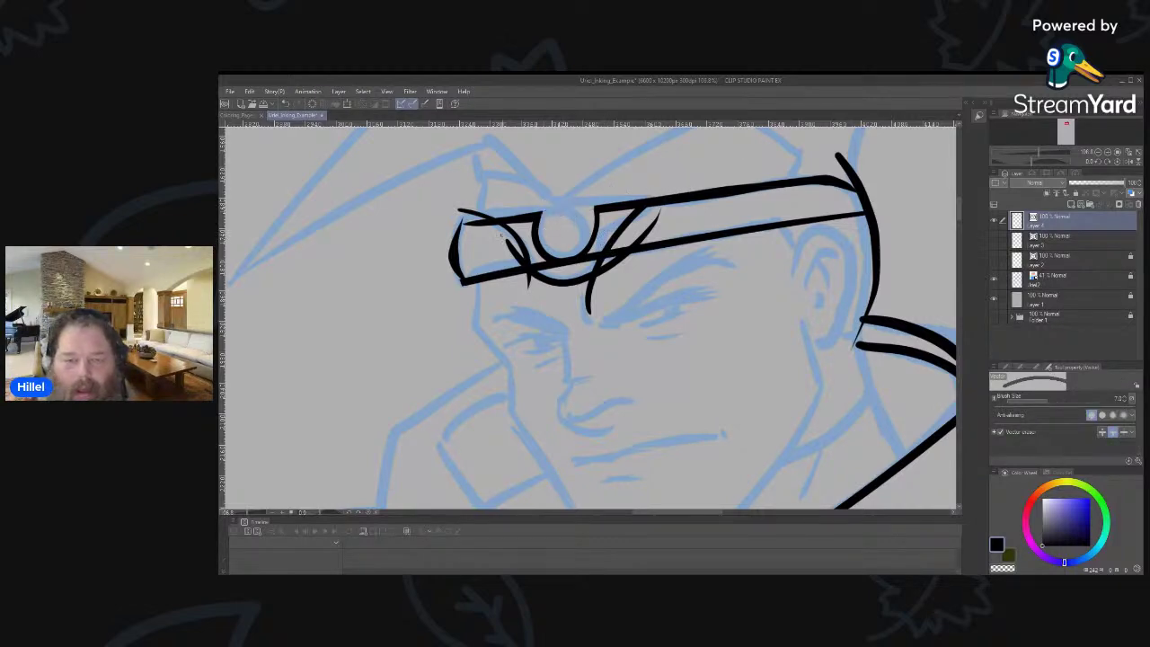
mouse_move(509, 238)
left_mouse_down()
mouse_move(521, 266)
mouse_move(464, 281)
mouse_move(528, 266)
left_mouse_up()
left_click_drag(466, 212, 494, 203)
left_click_drag(528, 280, 589, 314)
left_click_drag(609, 267, 661, 212)
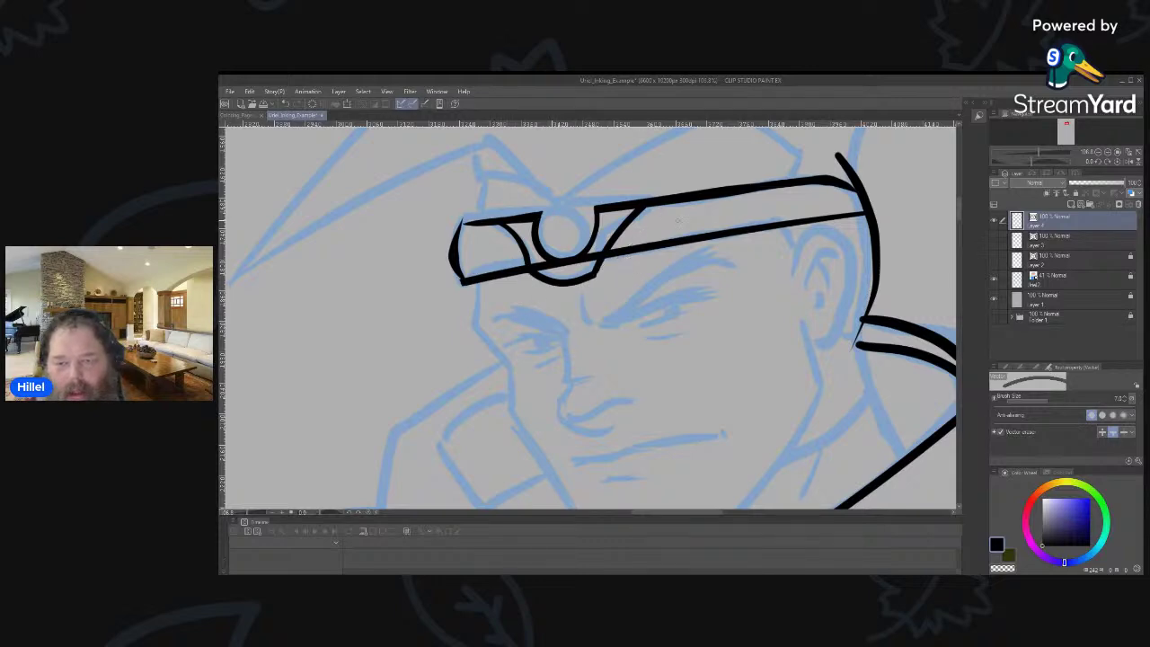
mouse_move(566, 251)
left_mouse_down()
mouse_move(600, 266)
mouse_move(546, 272)
left_mouse_up()
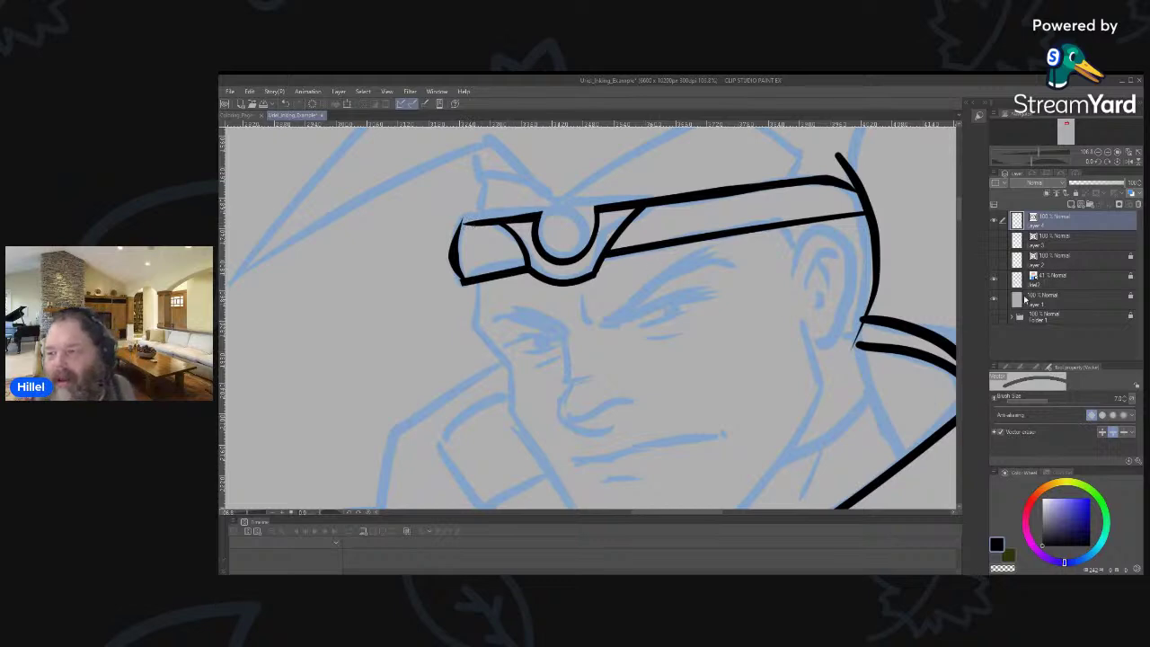
Hide and show Layer 4 to compare its ink with the sketch, and look over the available pen types.
left_click(996, 221)
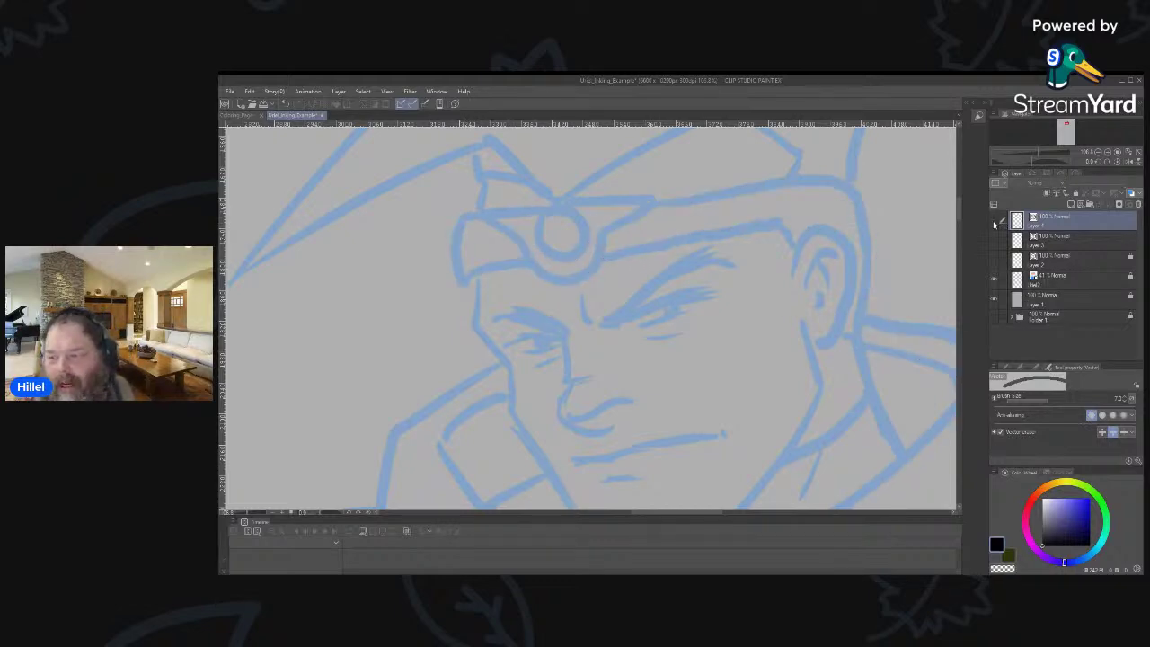
left_click(994, 221)
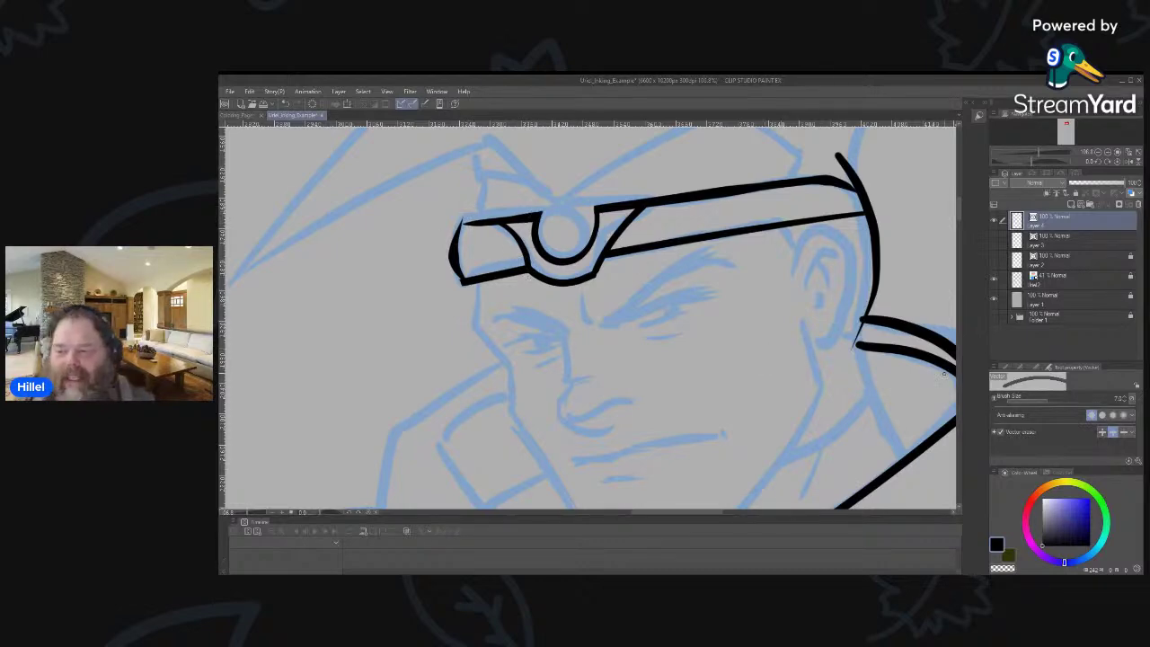
left_click(999, 367)
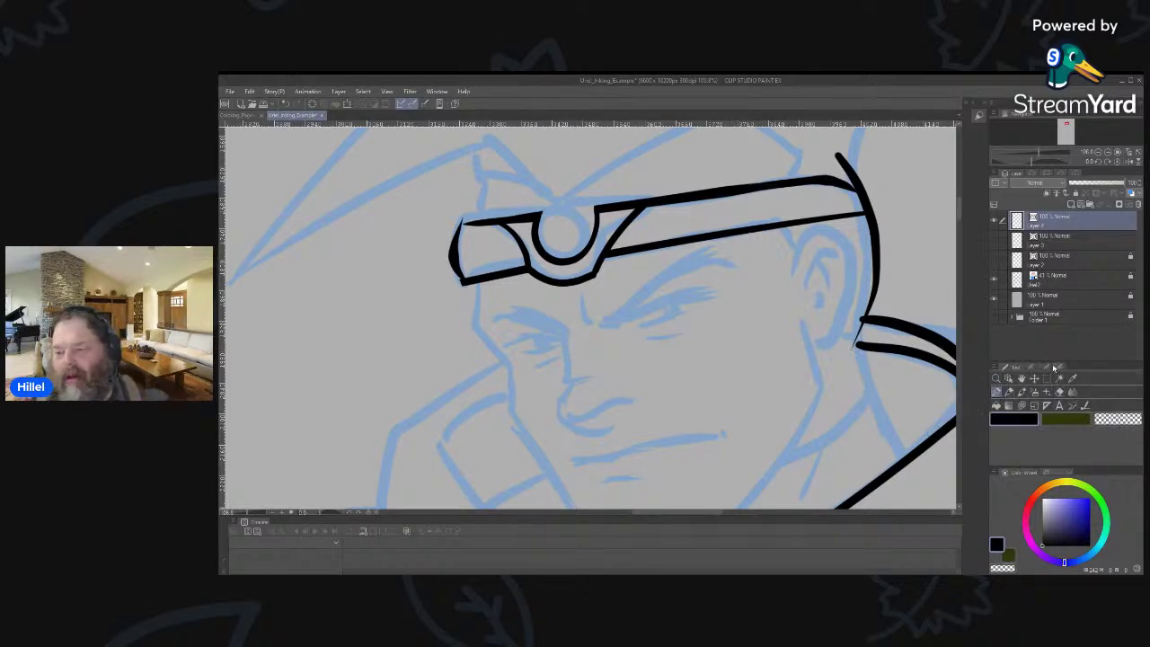
left_click(1049, 368)
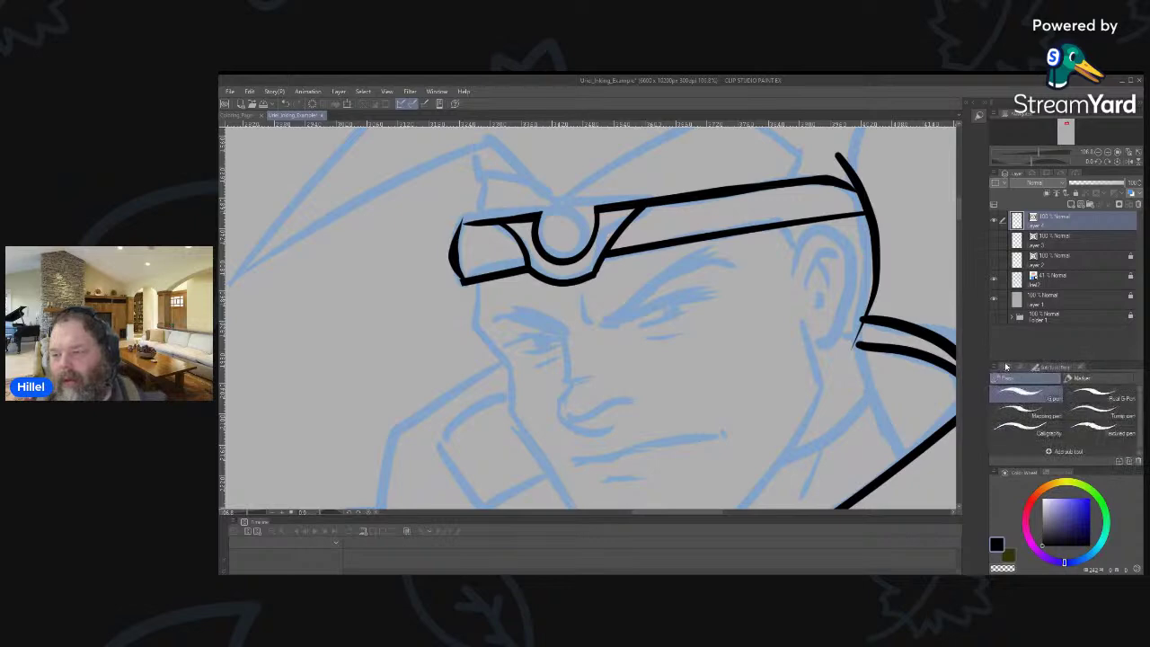
left_click(1006, 367)
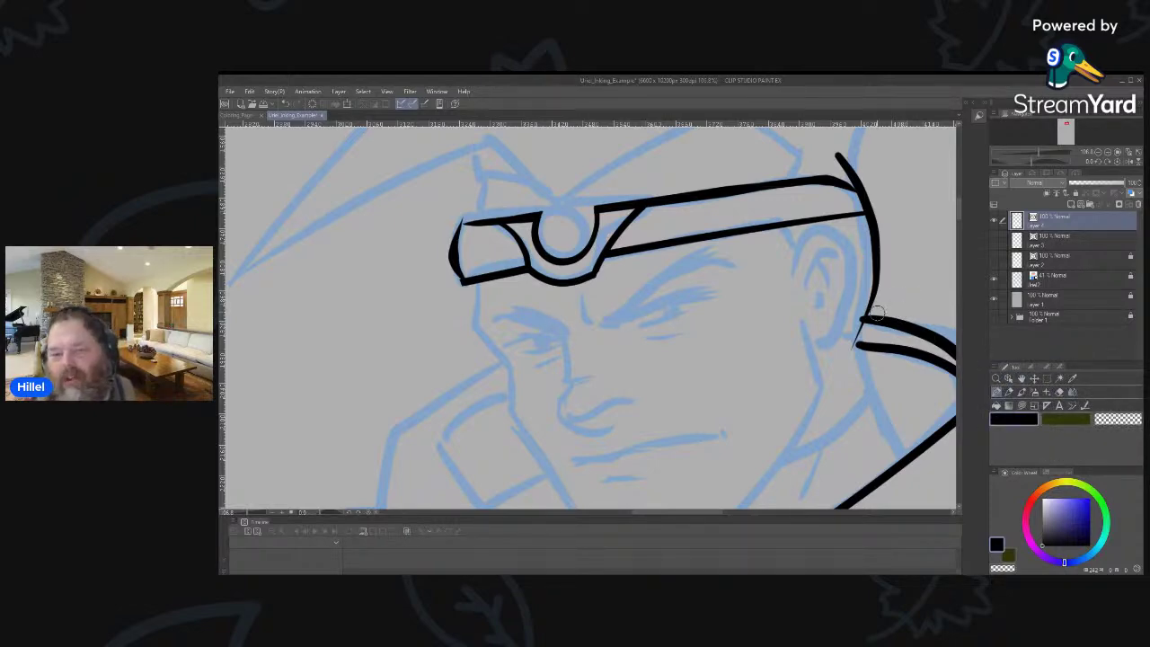
mouse_move(352, 270)
left_mouse_down()
mouse_move(306, 319)
mouse_move(362, 396)
left_mouse_up()
left_click_drag(389, 335, 478, 447)
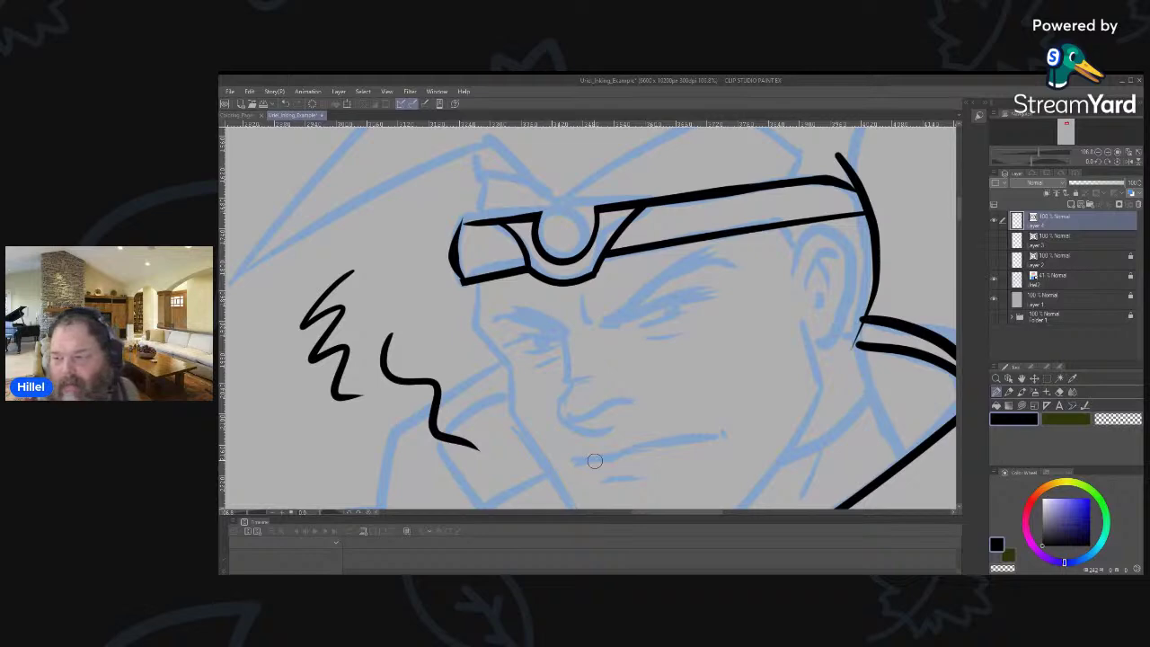
key("ctrl+z")
key("ctrl+z")
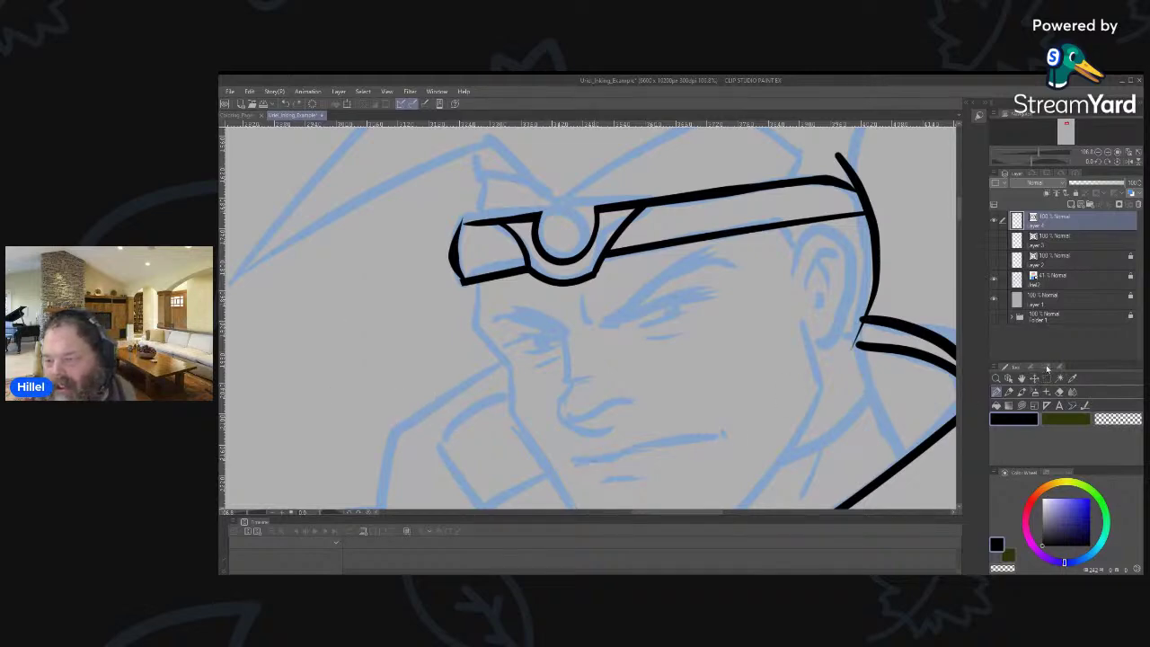
Set the vector eraser to remove whole lines and erase the head's outline crossing the headband's right end.
left_click(1047, 368)
left_click(1005, 368)
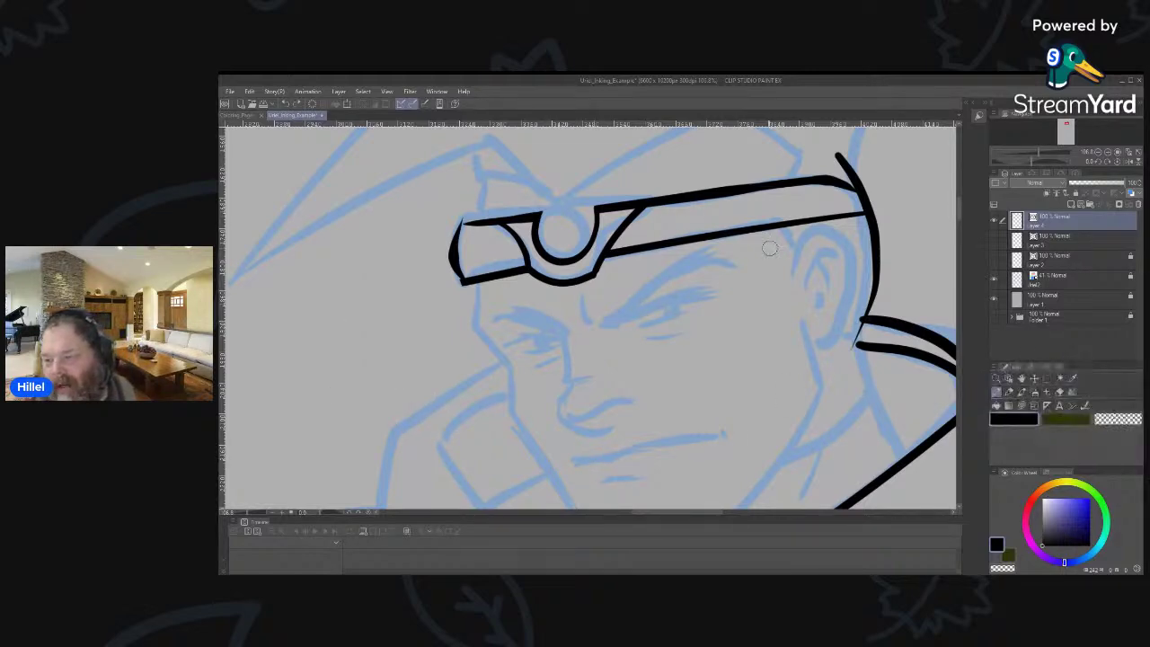
left_click(1045, 368)
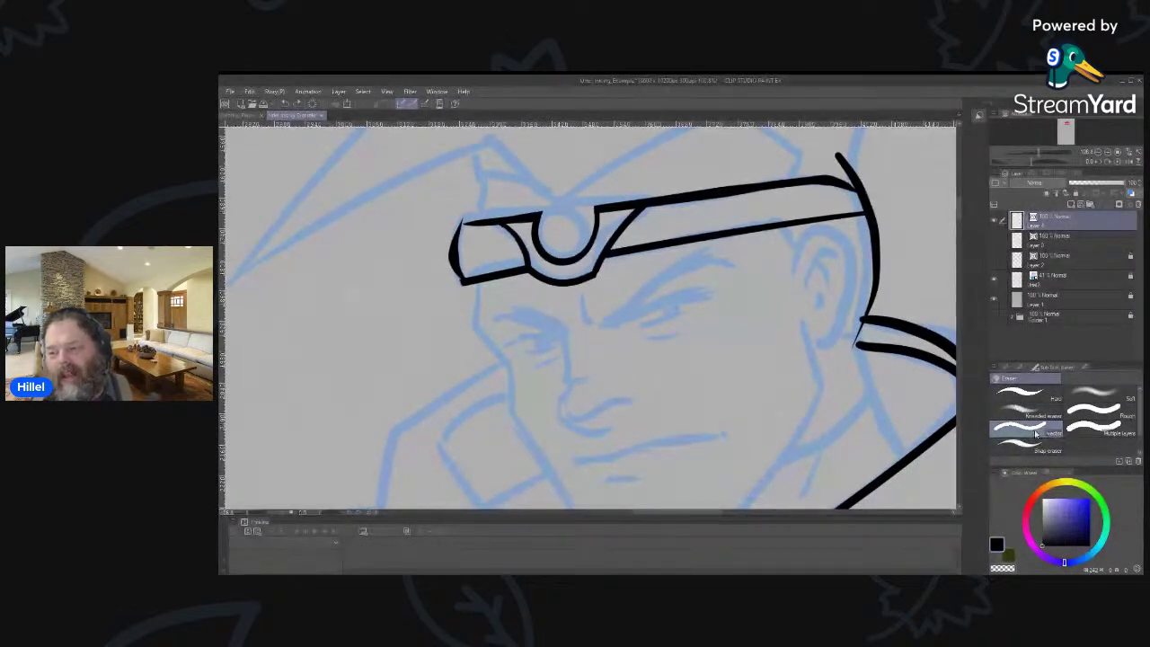
left_click(1065, 366)
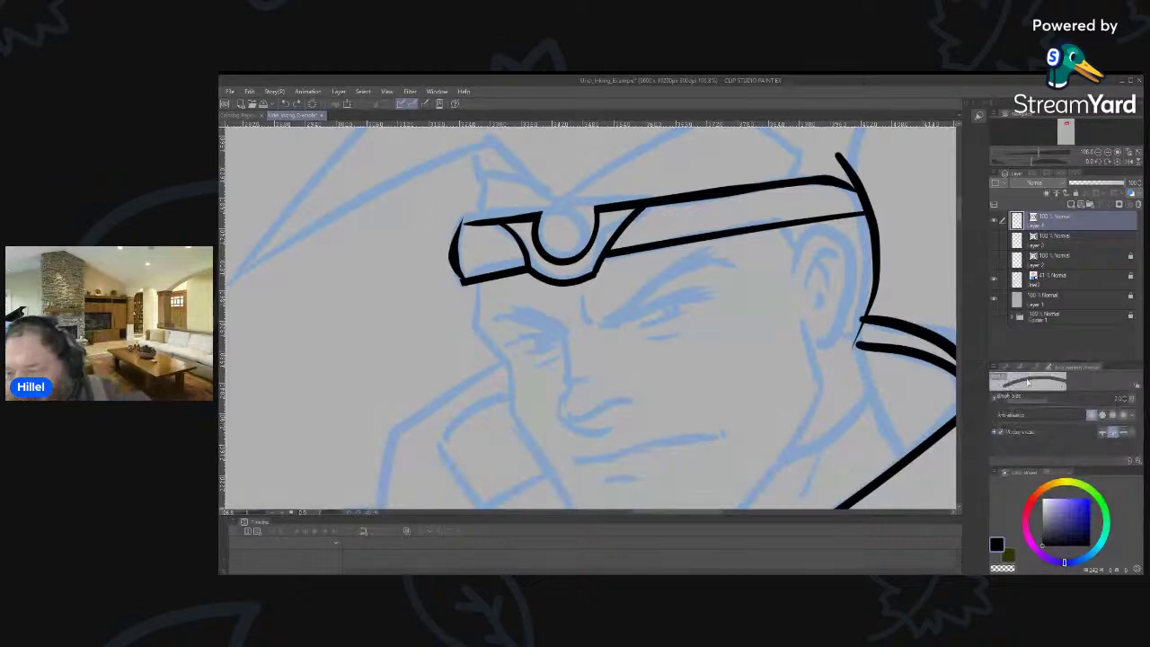
left_click(1001, 434)
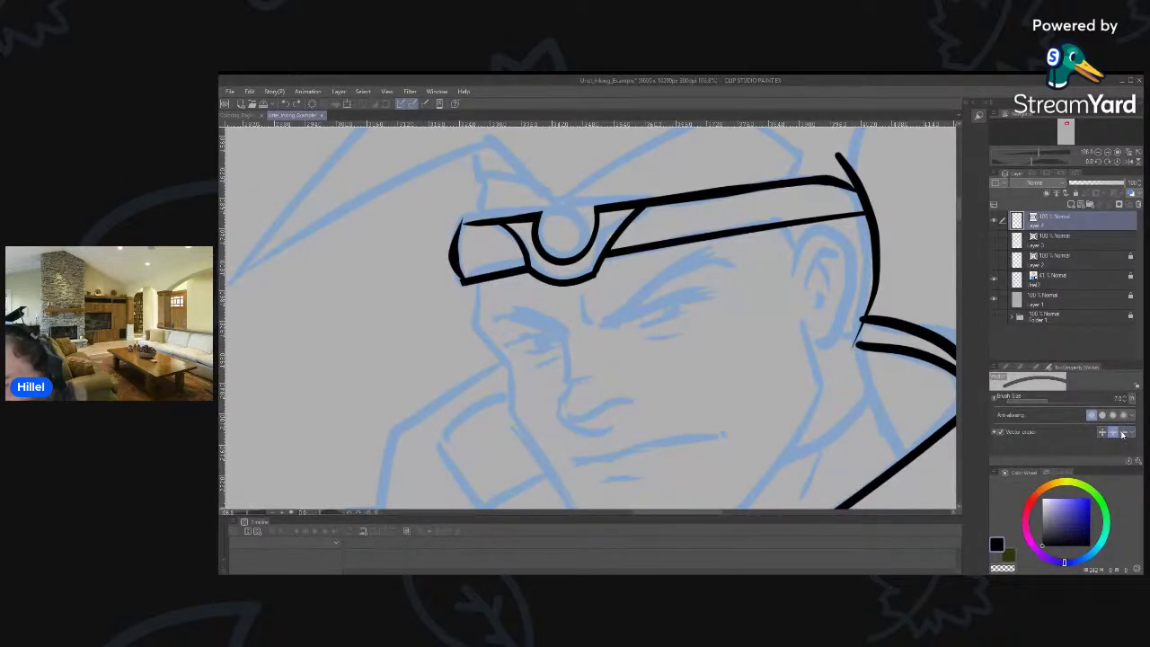
left_click(863, 283)
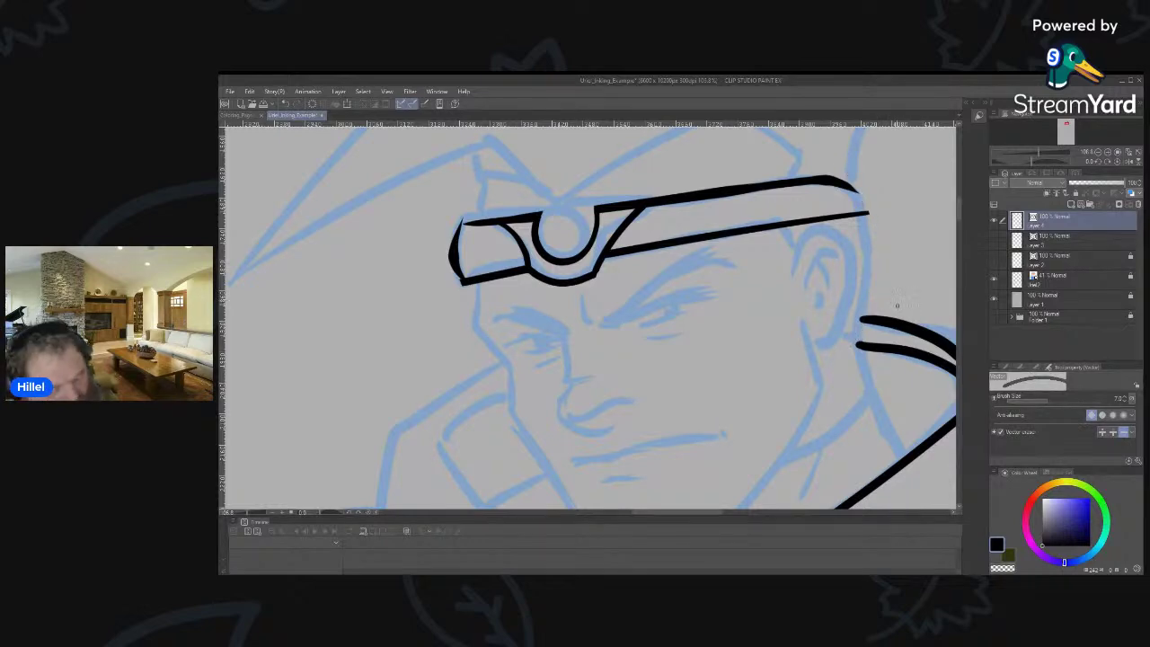
Undo the removal of the head's outline and set the vector eraser to erase up to intersections.
key("ctrl+z")
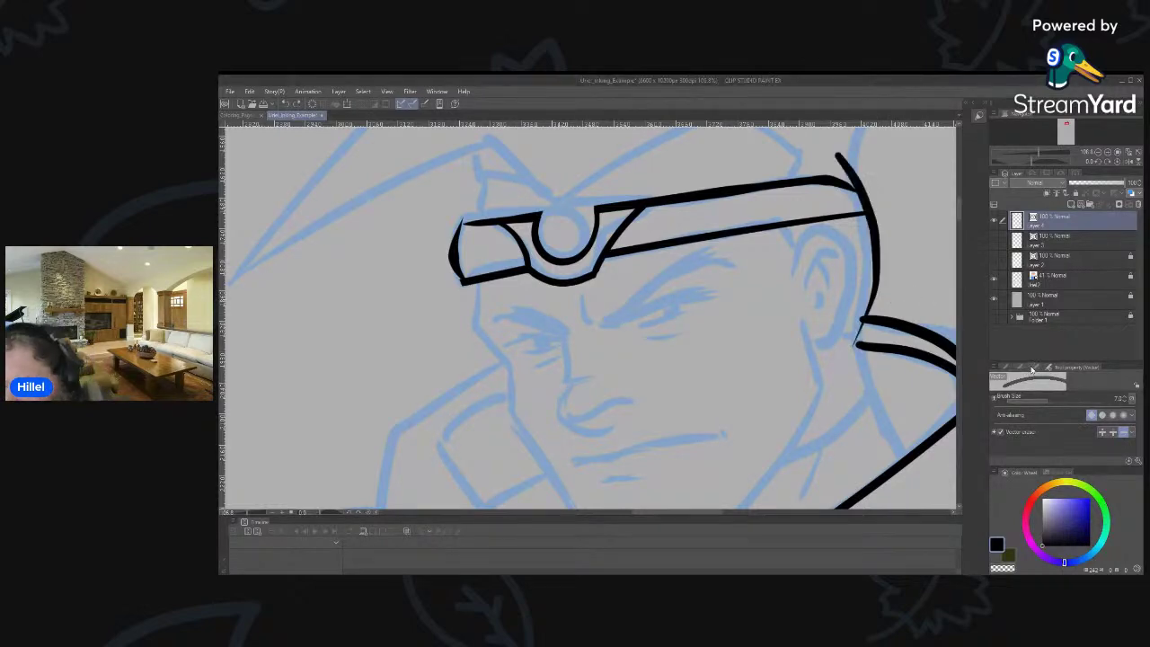
left_click(1102, 434)
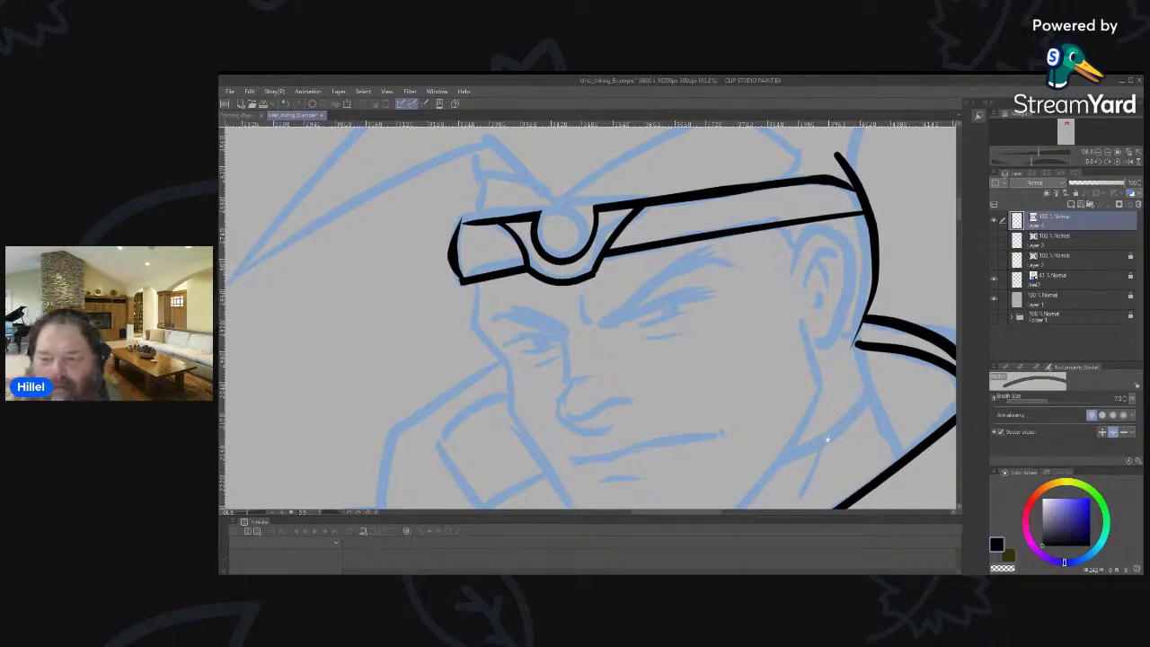
left_click_drag(639, 360, 642, 360)
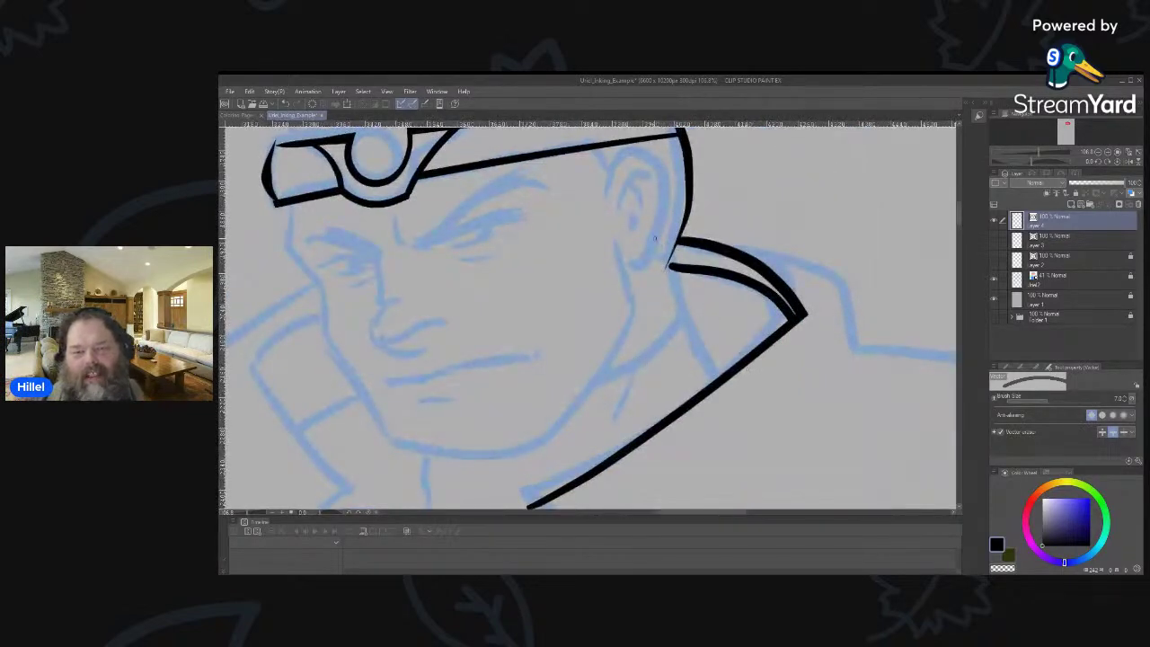
mouse_move(522, 344)
left_mouse_down()
mouse_move(629, 335)
mouse_move(628, 353)
left_mouse_up()
key("ctrl+z")
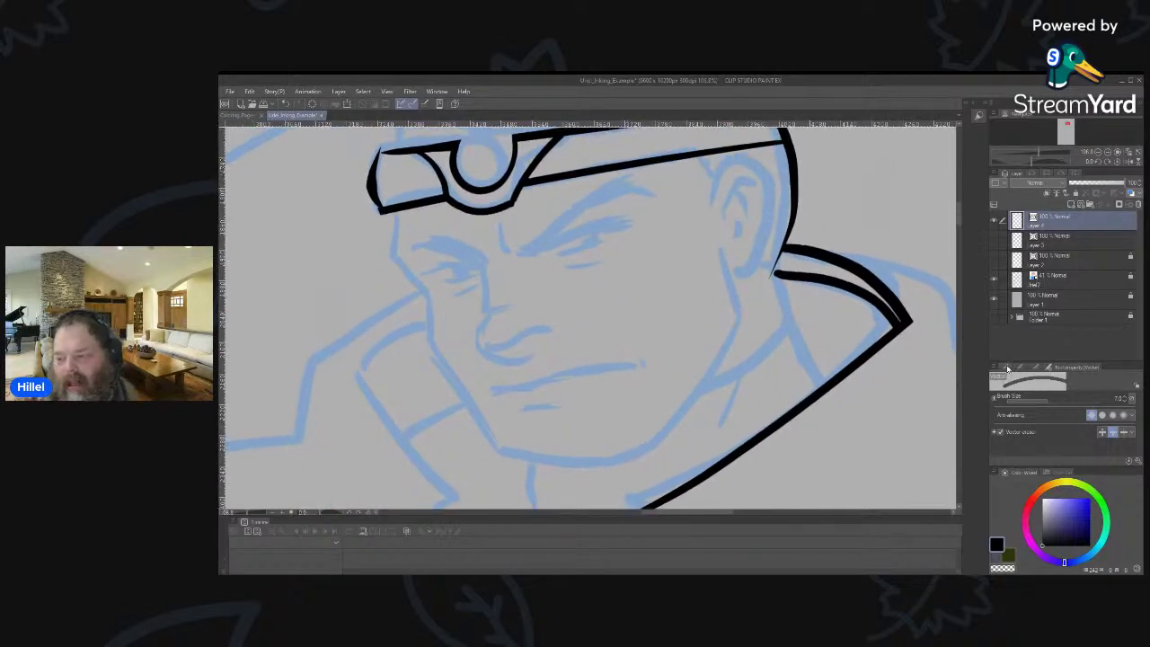
Bring up the drawing tools and ink the nose with overshooting pen strokes for the bridge, tip, underside and nostril wing.
left_click(1007, 368)
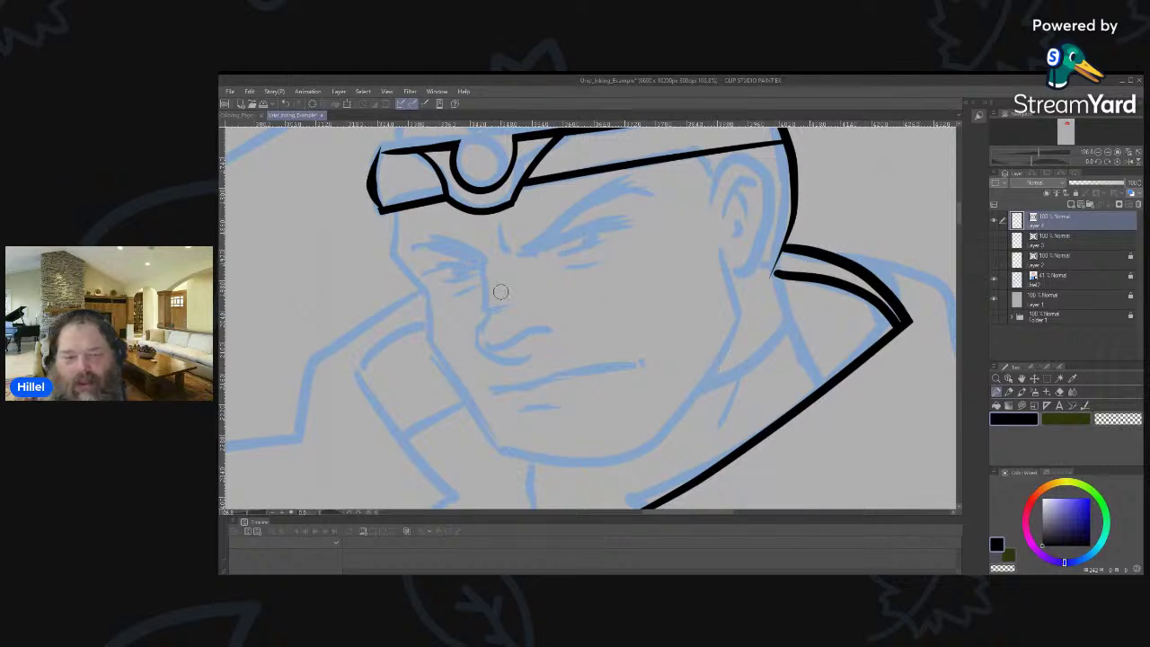
mouse_move(478, 265)
left_mouse_down()
mouse_move(491, 329)
mouse_move(526, 298)
mouse_move(476, 353)
mouse_move(548, 355)
mouse_move(523, 350)
mouse_move(559, 329)
mouse_move(547, 347)
mouse_move(545, 313)
mouse_move(569, 327)
mouse_move(556, 346)
left_mouse_up()
left_click_drag(476, 349, 527, 341)
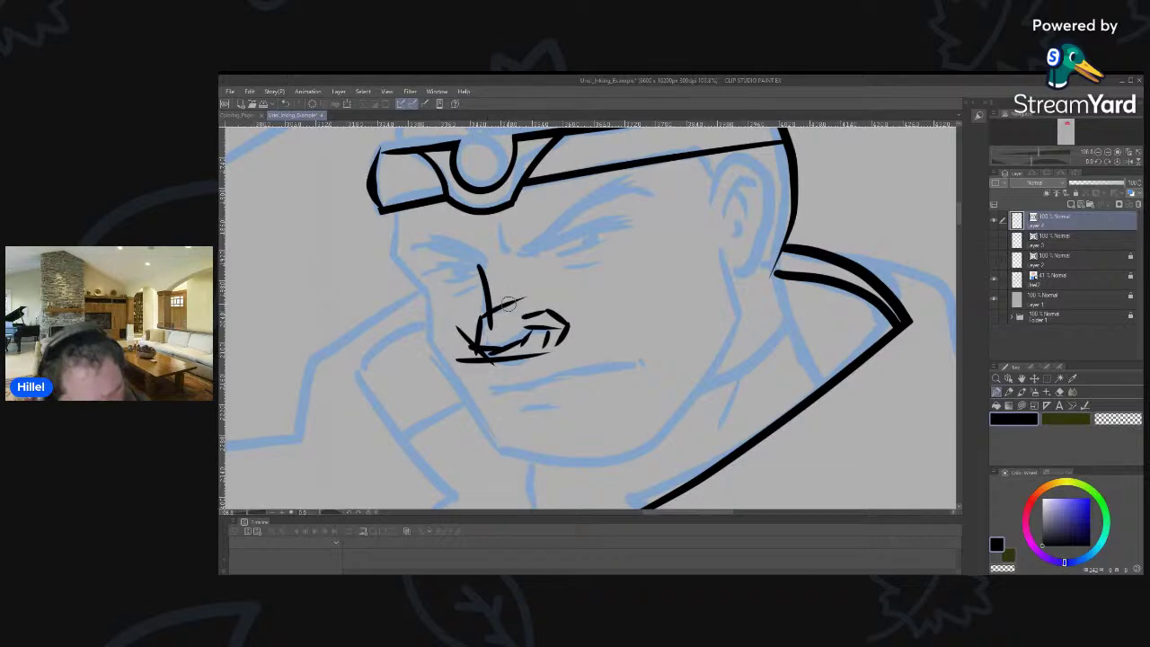
Trim the overshooting line ends around the nose's bridge, tip and nostril with the vector eraser.
key("e")
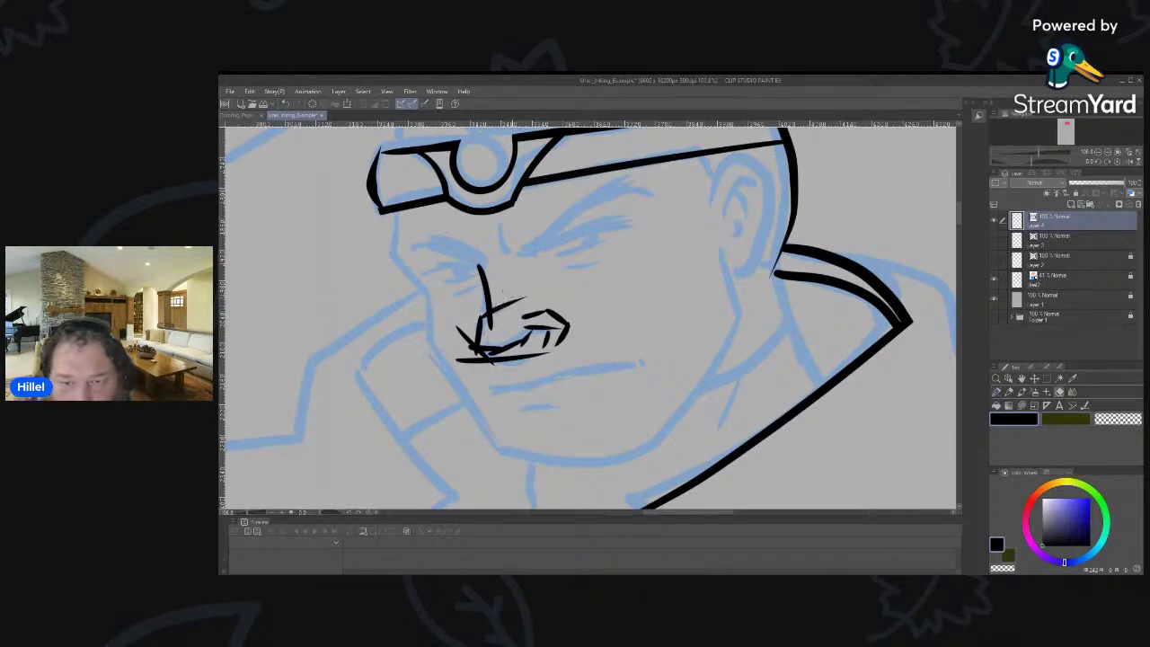
key("ctrl+z")
key("ctrl+z")
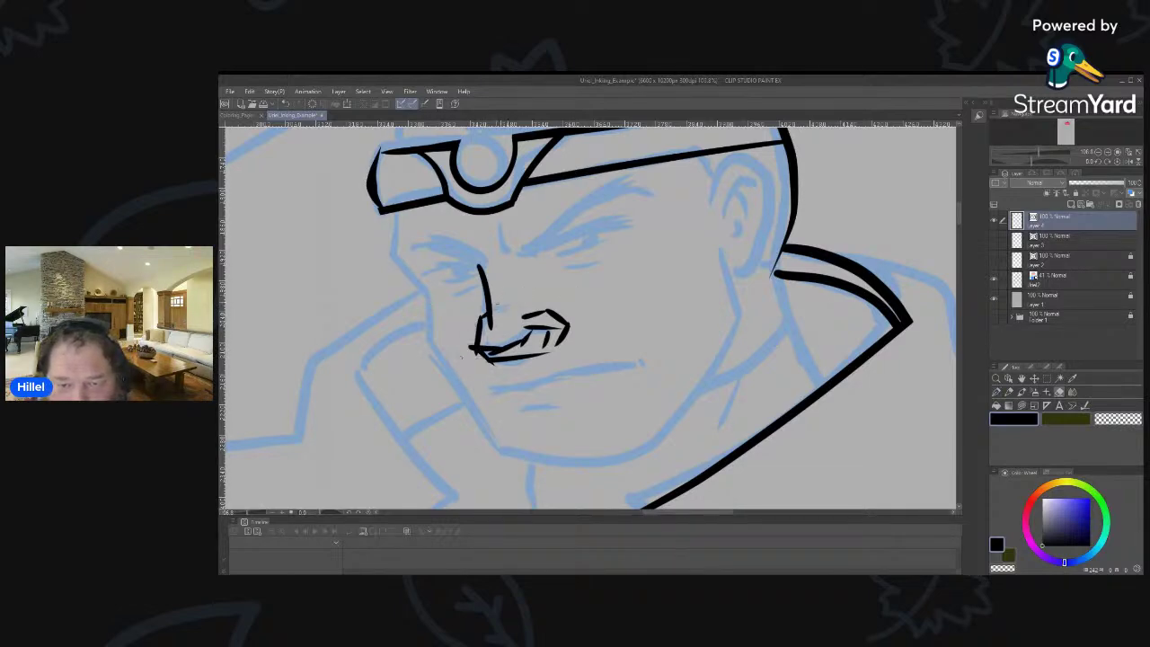
key("ctrl+z")
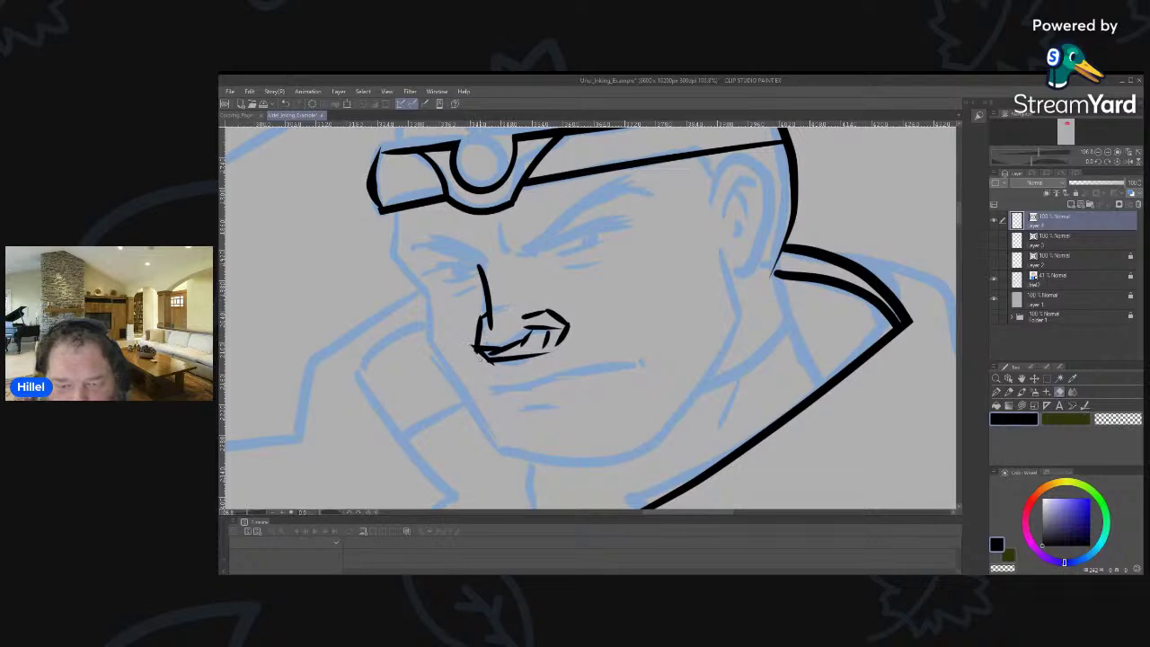
key("ctrl+z")
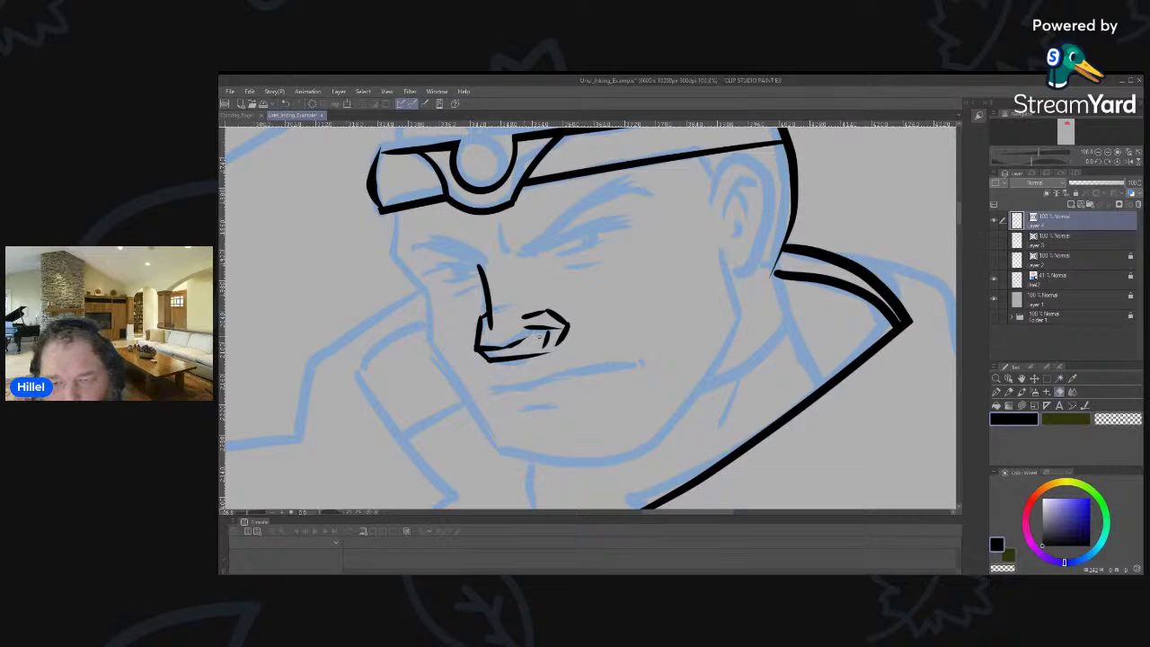
key("ctrl+z")
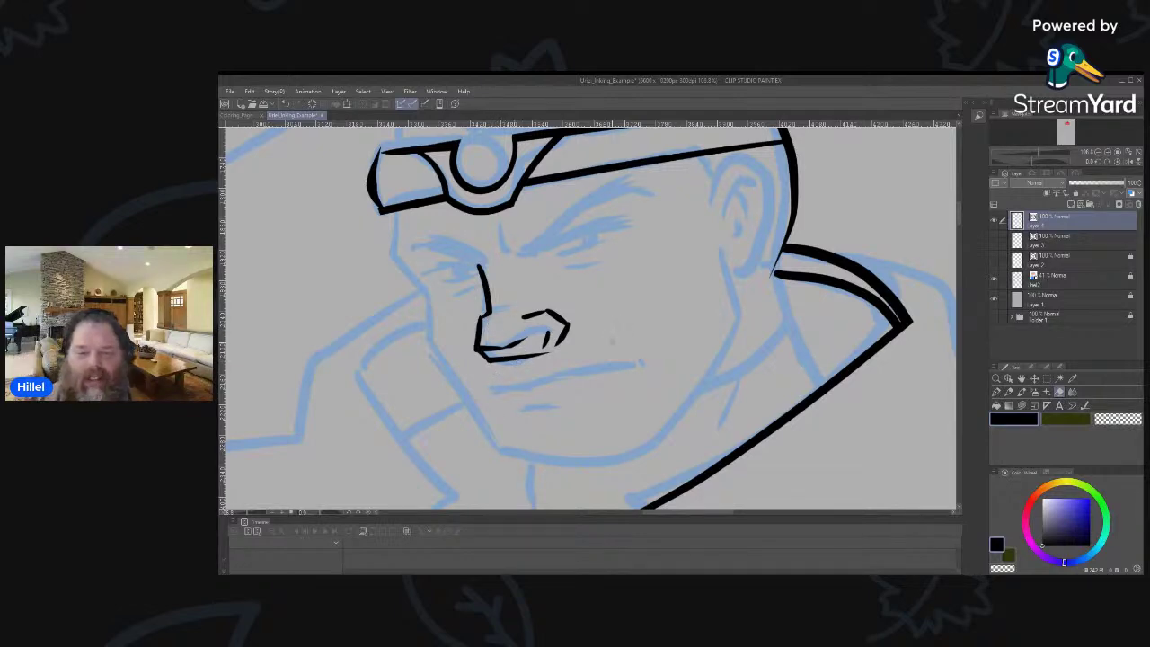
Ink short crease strokes beside the nose bridge and trim their overshooting ends with the vector eraser.
key("p")
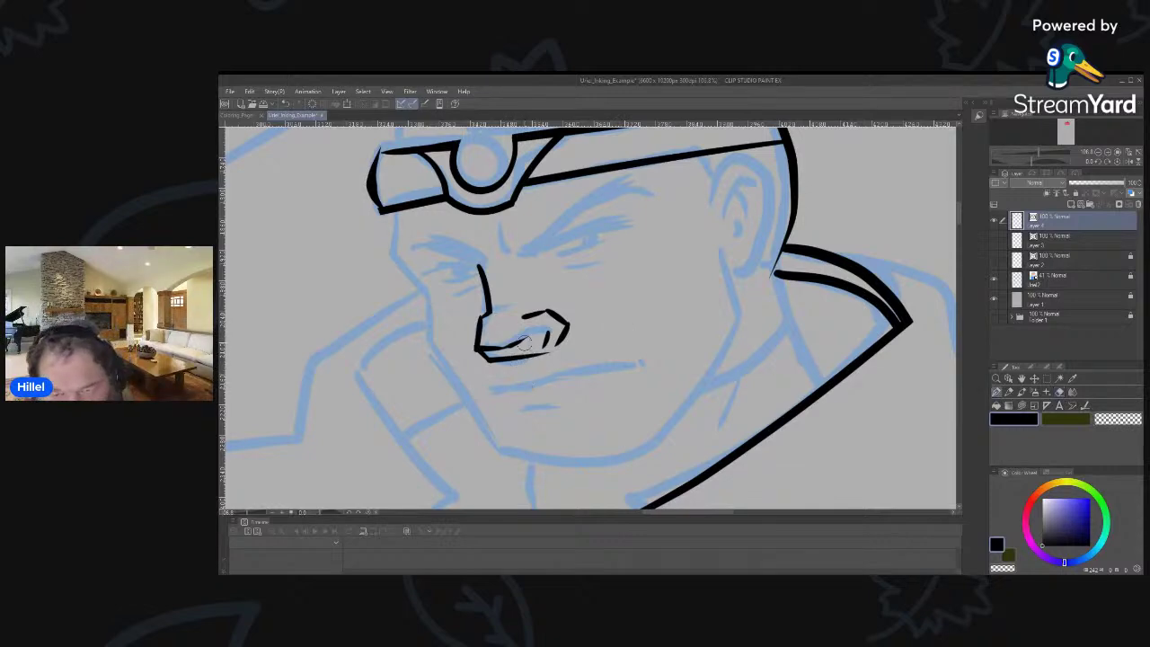
left_click_drag(518, 343, 540, 345)
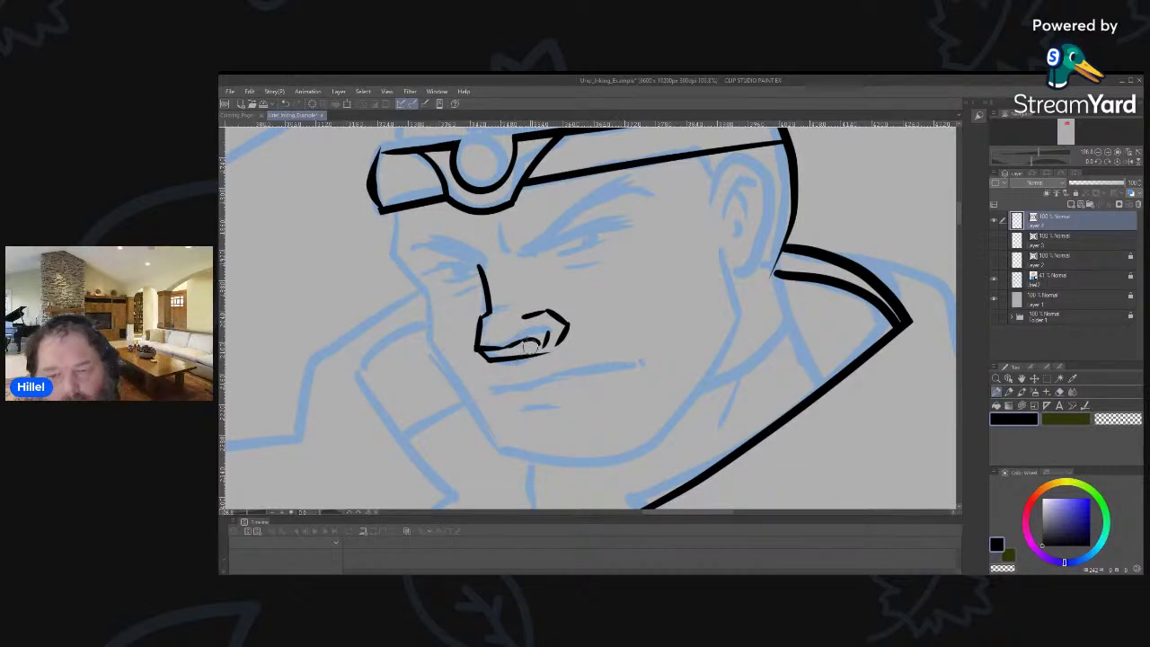
key("ctrl+z")
left_click_drag(488, 315, 510, 300)
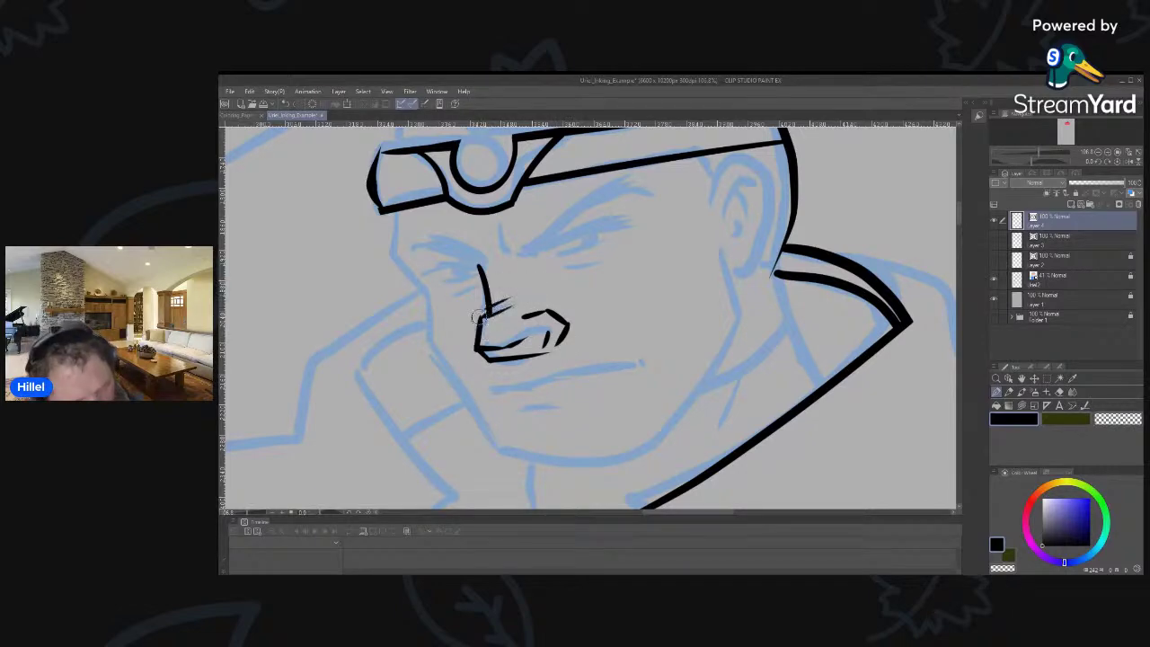
key("e")
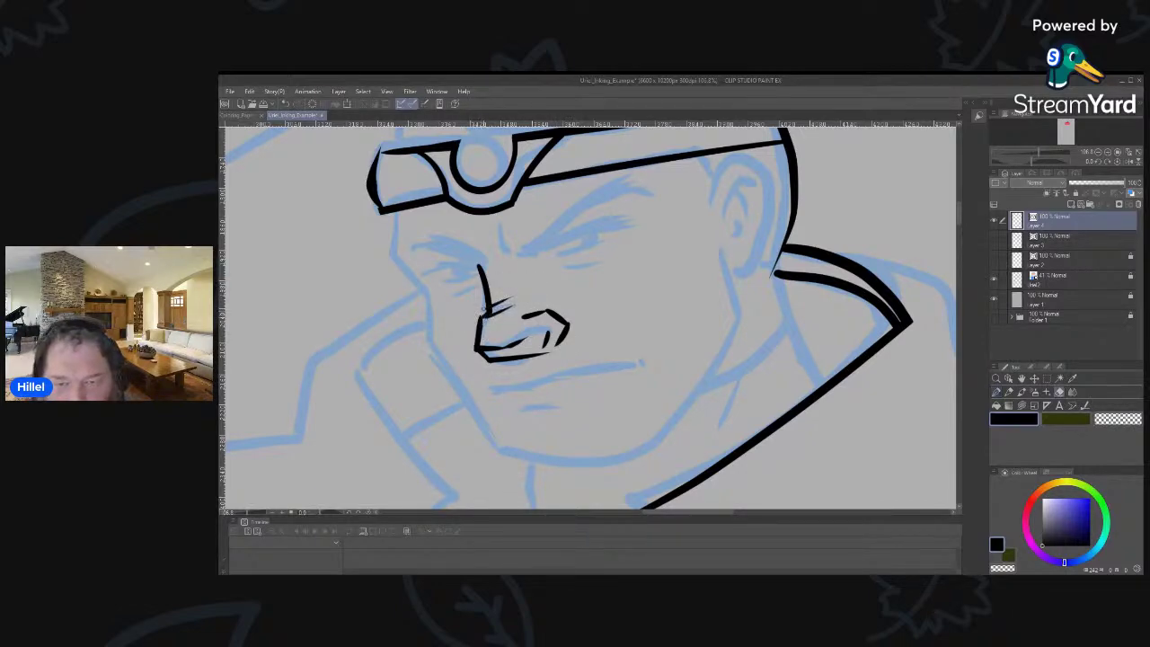
left_click_drag(483, 314, 477, 348)
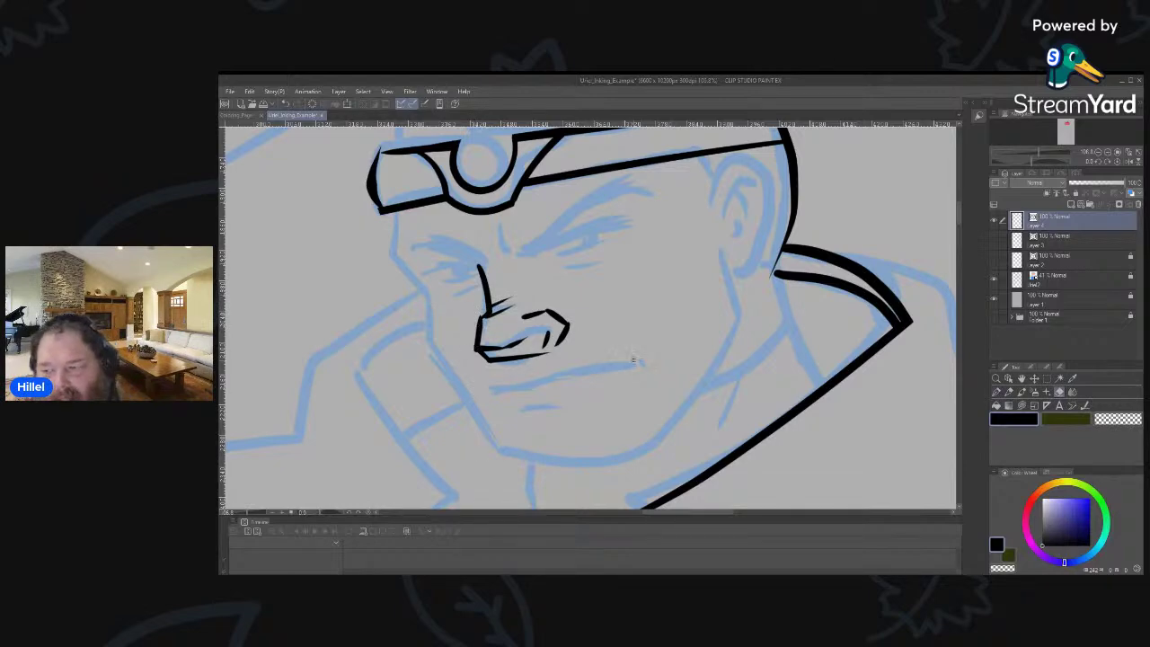
Hide and show Layer 4 to compare with the sketch, and ink the nostril's curve with its excess trimmed.
left_click(996, 222)
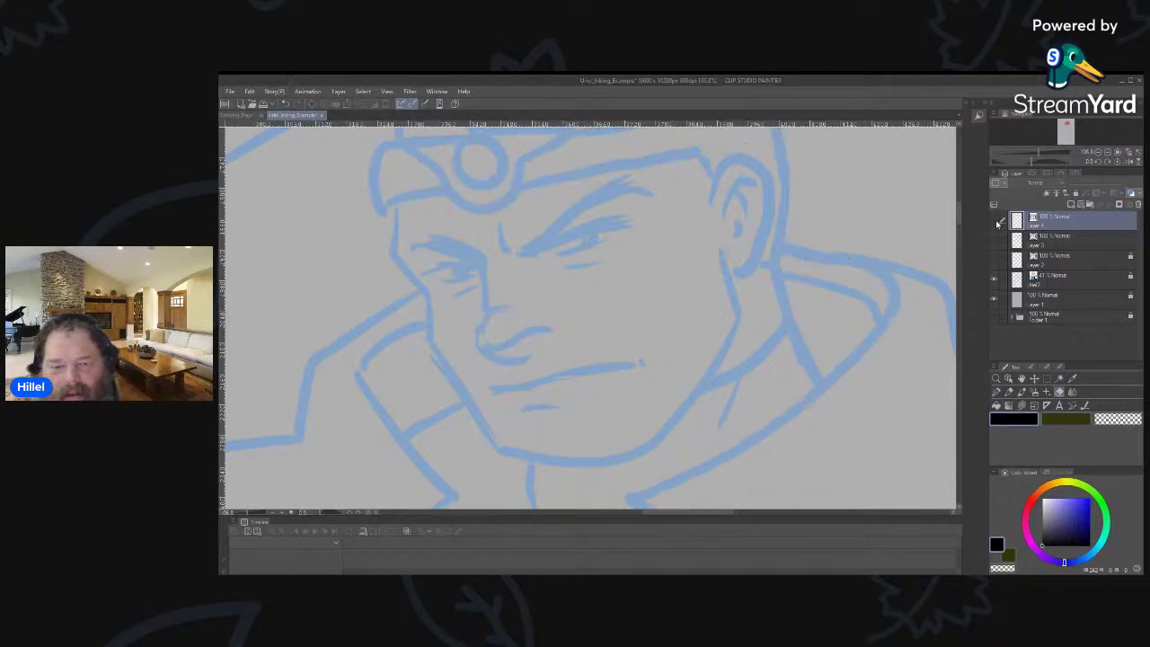
left_click(995, 222)
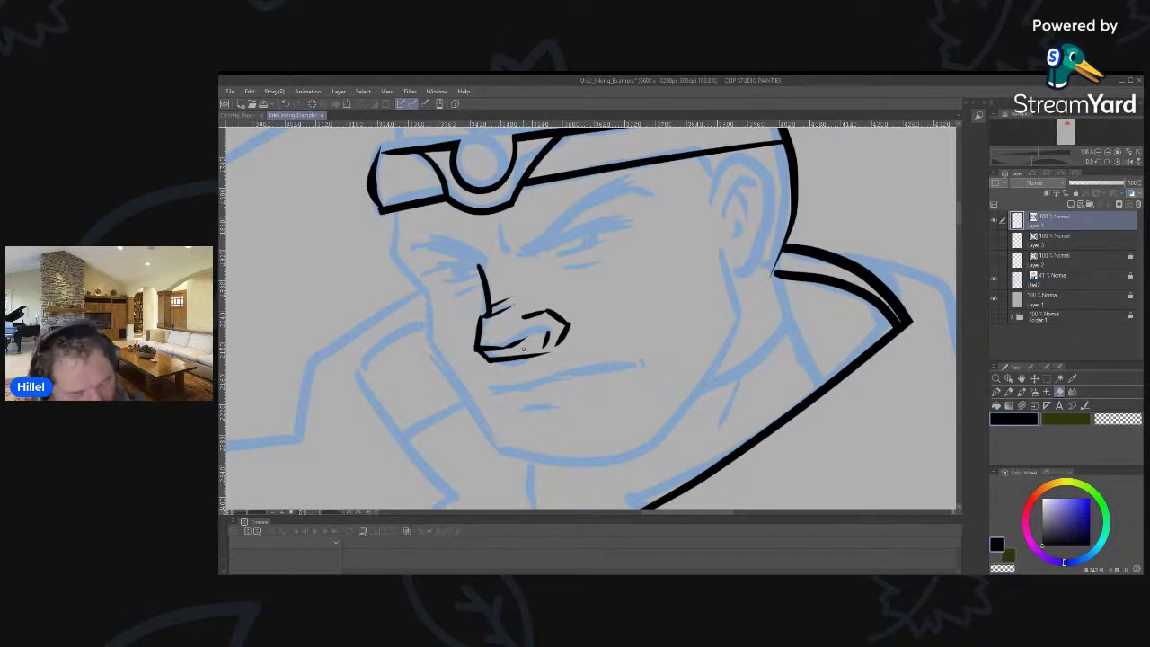
key("p")
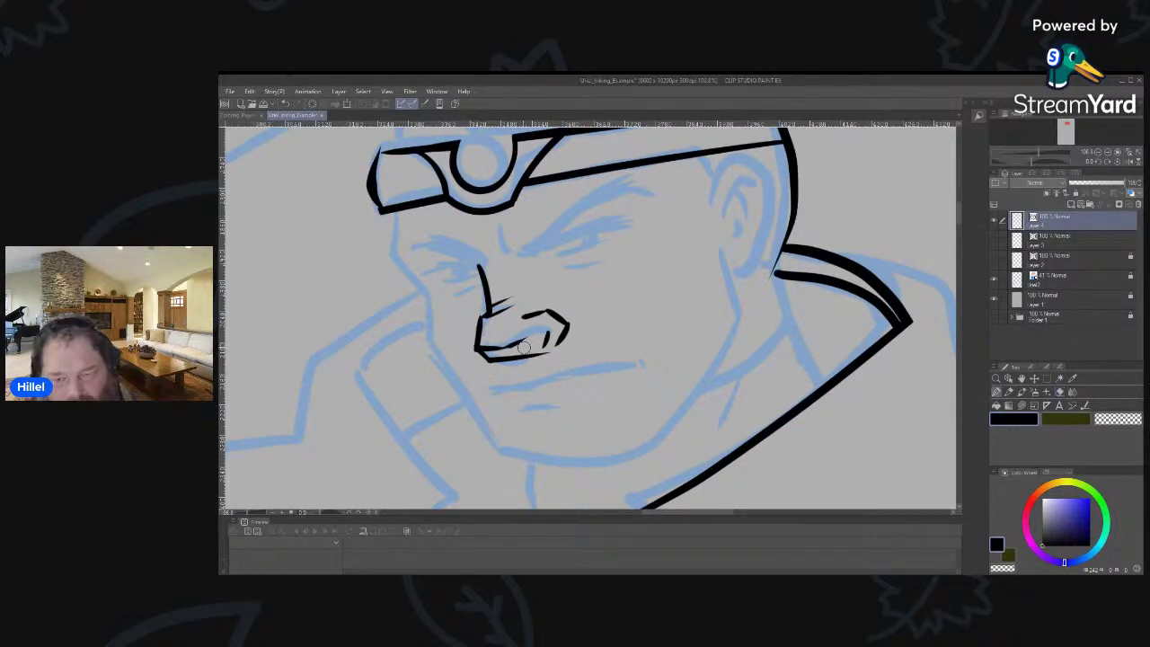
mouse_move(523, 340)
left_mouse_down()
mouse_move(539, 349)
mouse_move(537, 333)
mouse_move(559, 337)
left_mouse_up()
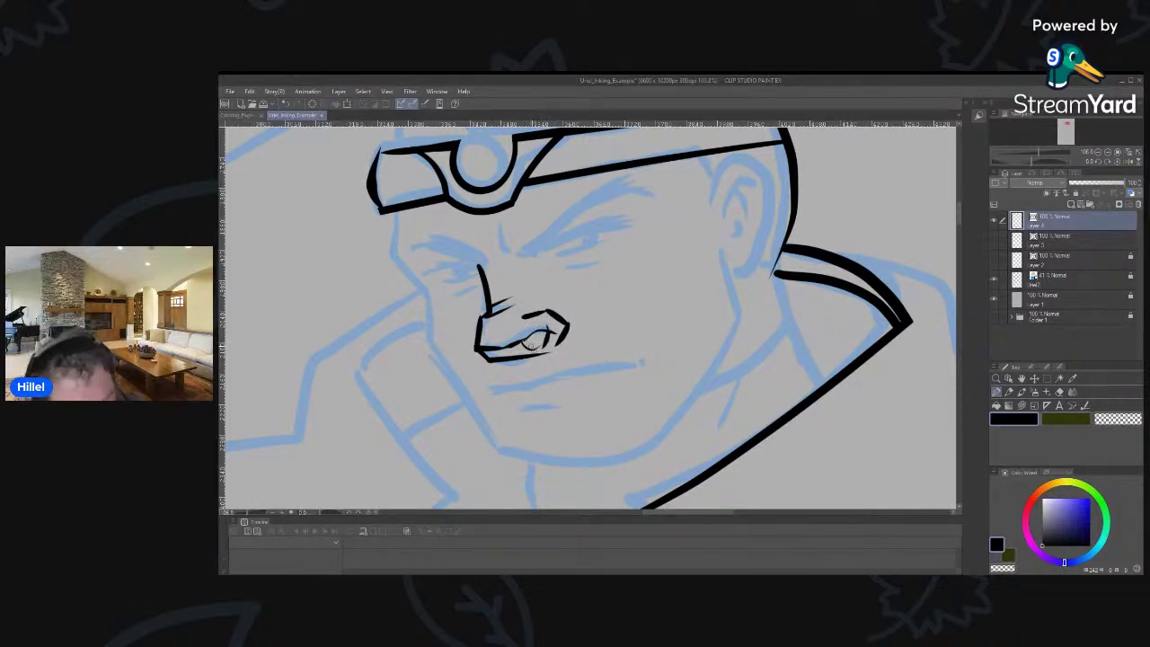
key("e")
left_click_drag(555, 332, 551, 338)
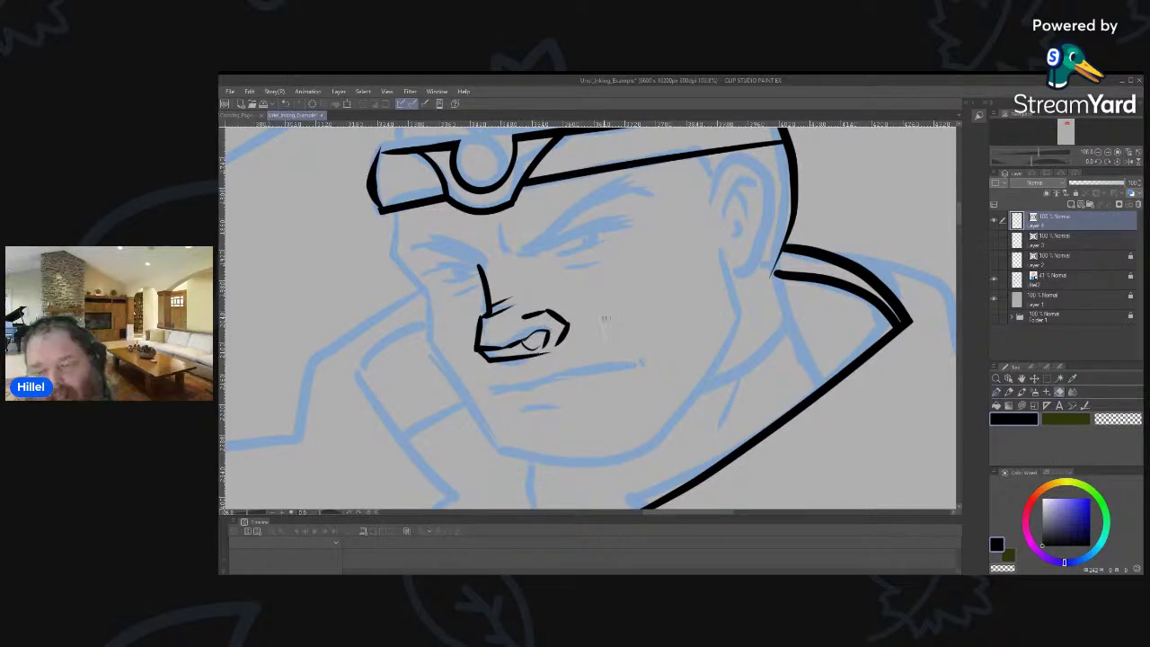
Erase the straight line under the nose and replace it with a shorter curved pen stroke.
left_click_drag(550, 356, 490, 358)
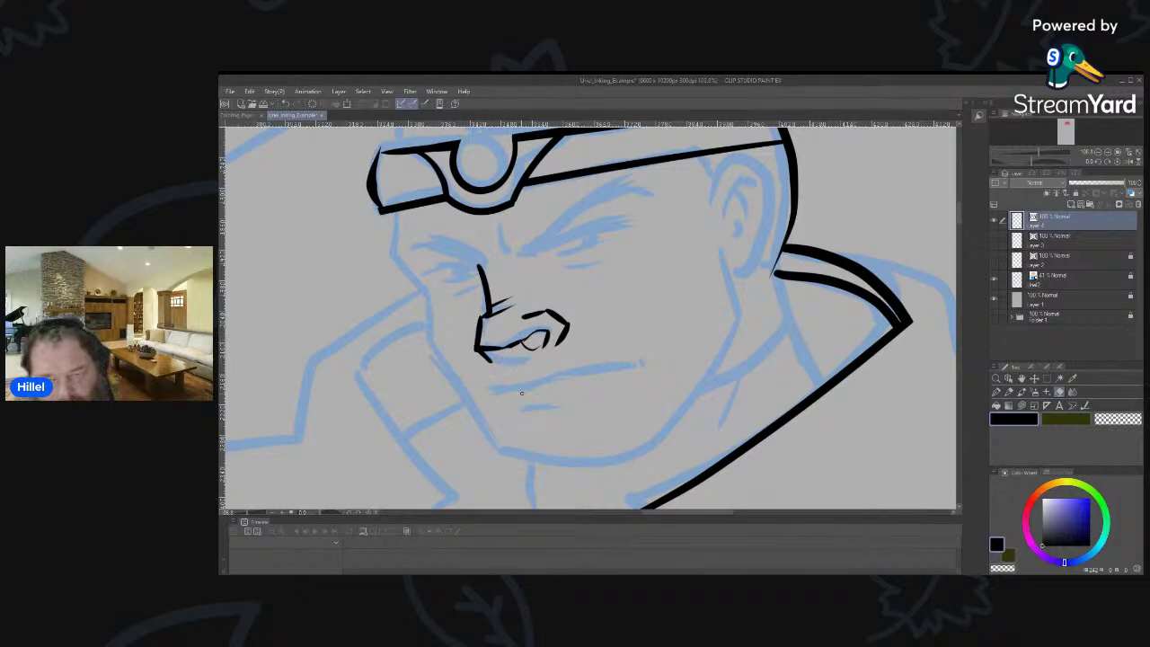
key("p")
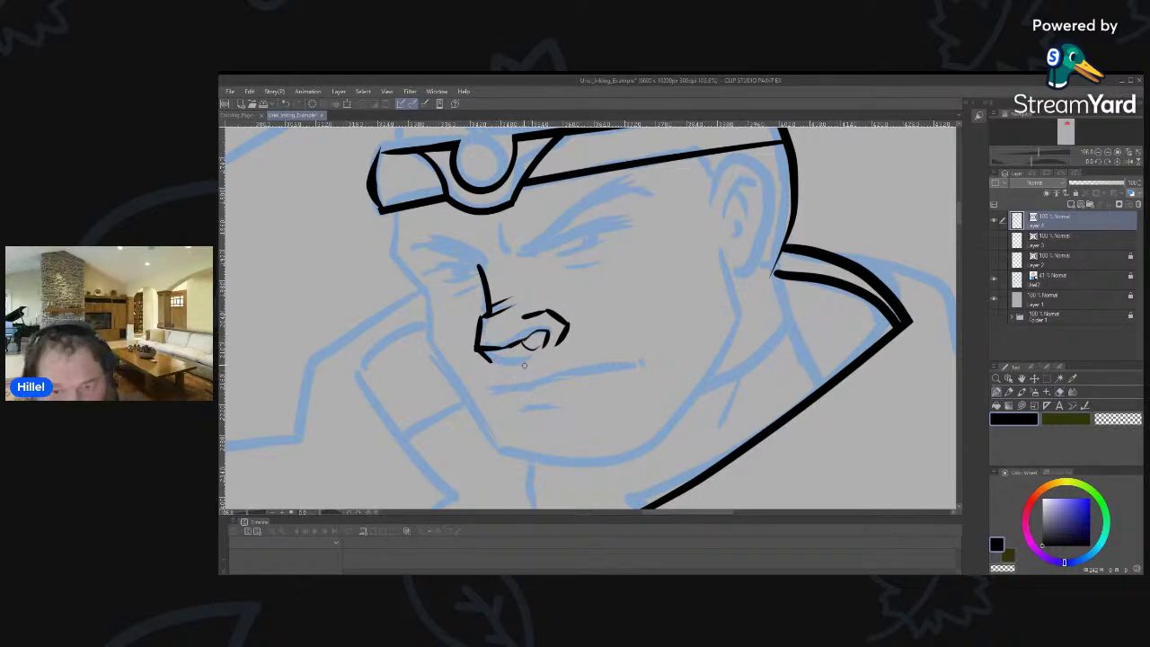
left_click_drag(488, 362, 533, 356)
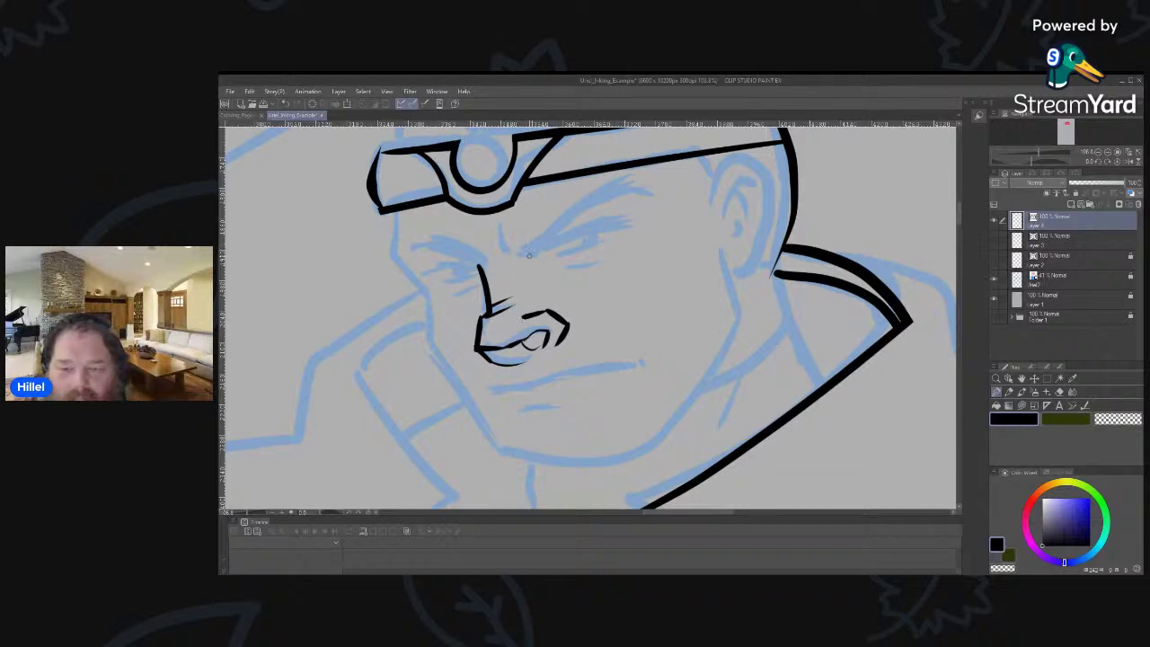
left_click_drag(539, 256, 619, 221)
key("ctrl+z")
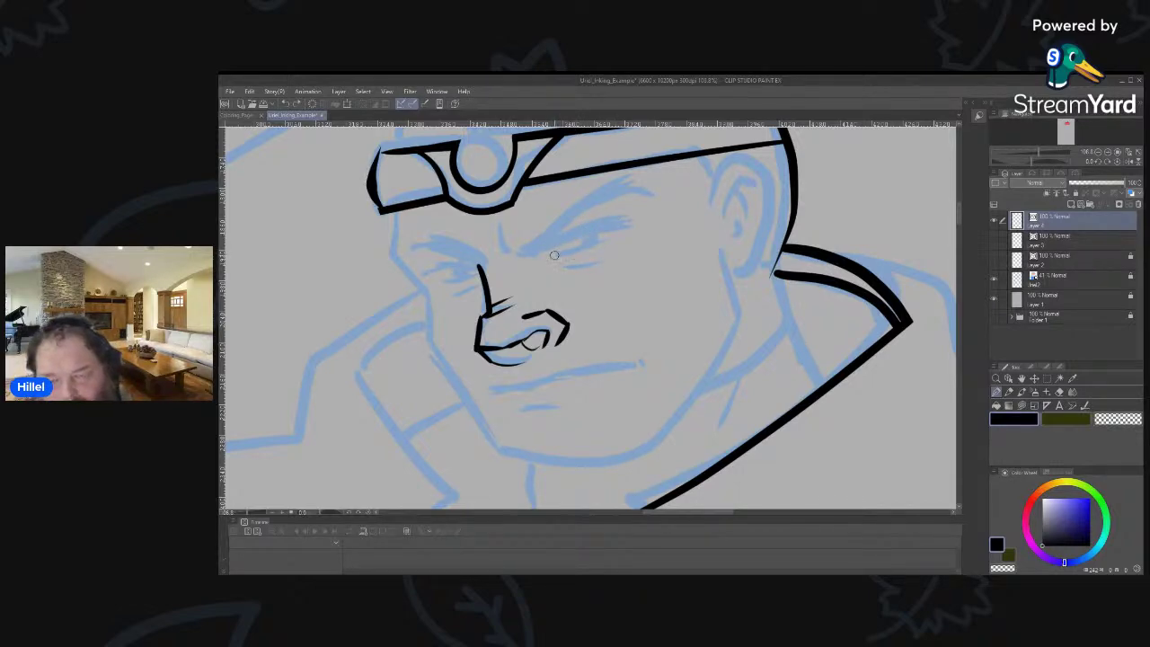
left_click_drag(545, 252, 636, 220)
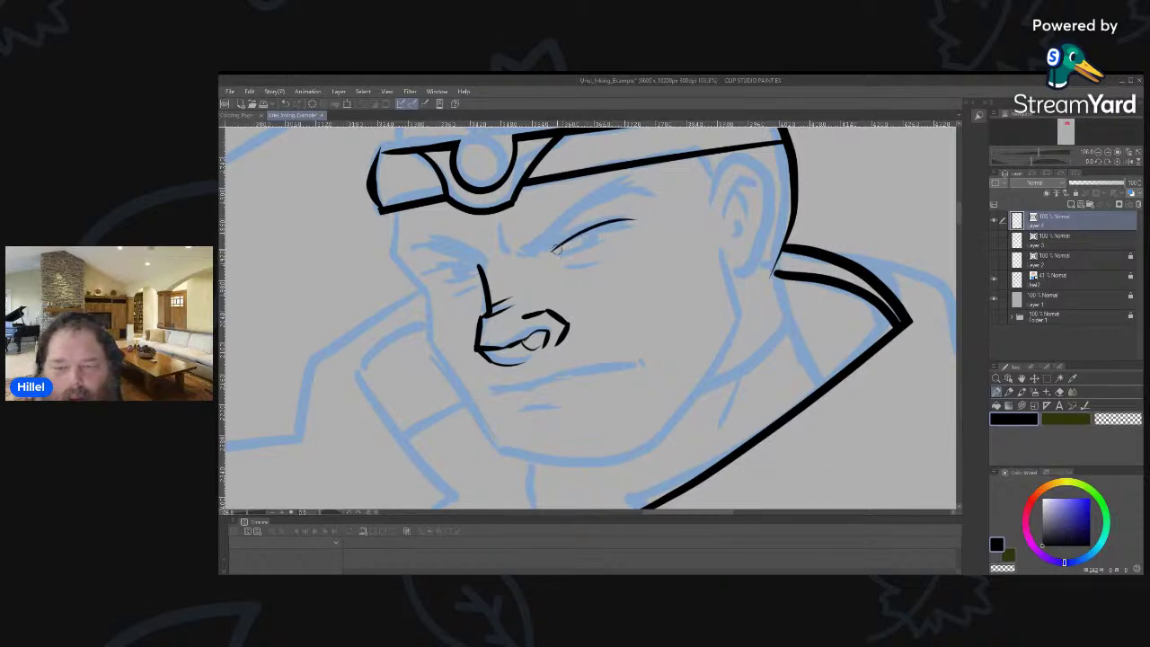
key("ctrl+z")
Ink the upper lid, lower lid and outer corner of the eye nearer the ear, and trim the overshooting lines.
left_click_drag(542, 255, 630, 225)
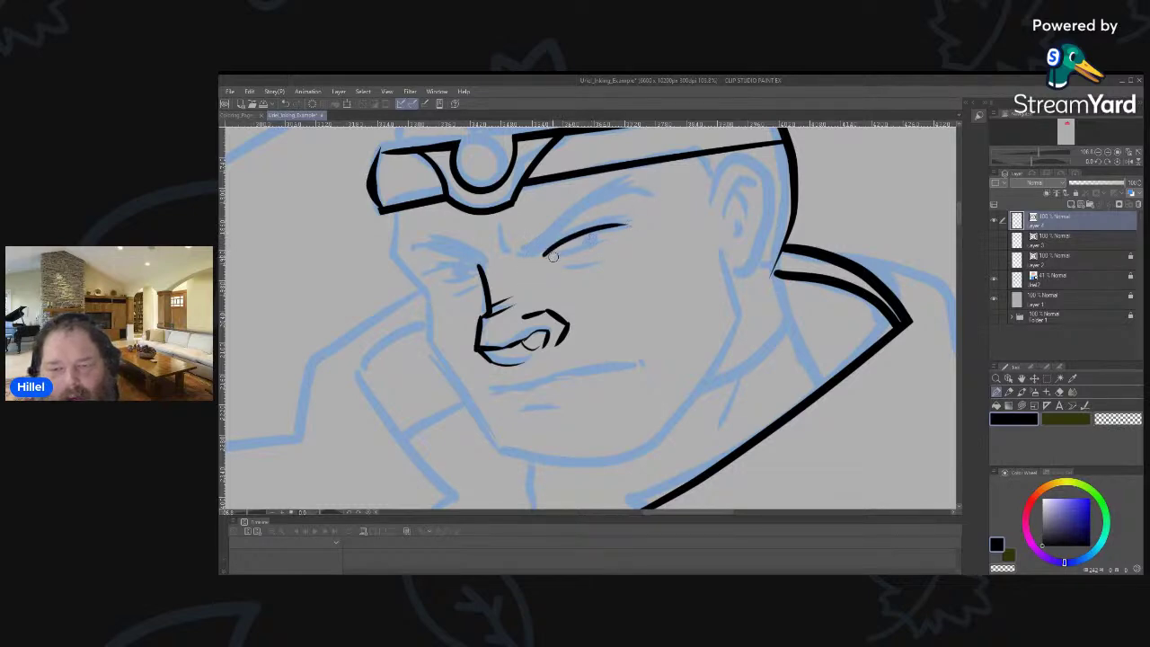
mouse_move(544, 257)
left_mouse_down()
mouse_move(572, 255)
mouse_move(620, 218)
mouse_move(570, 284)
left_mouse_up()
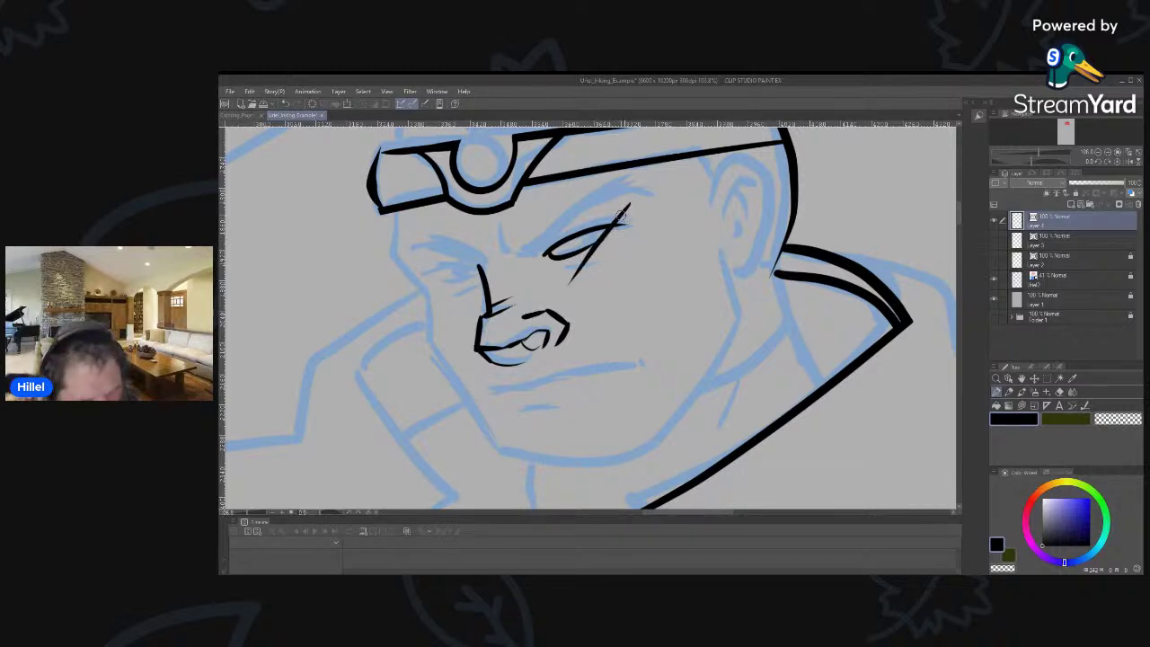
key("e")
left_click_drag(626, 207, 570, 282)
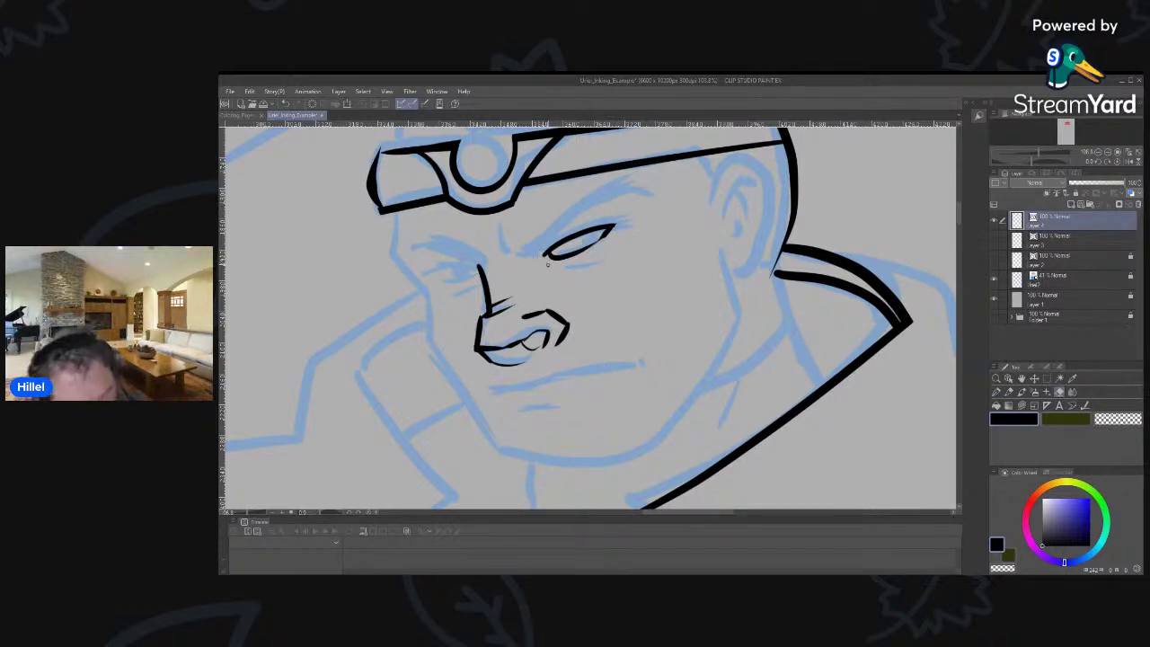
Ink the eye's inner corner and round iris, and erase the parts of the iris crossing the lids.
key("p")
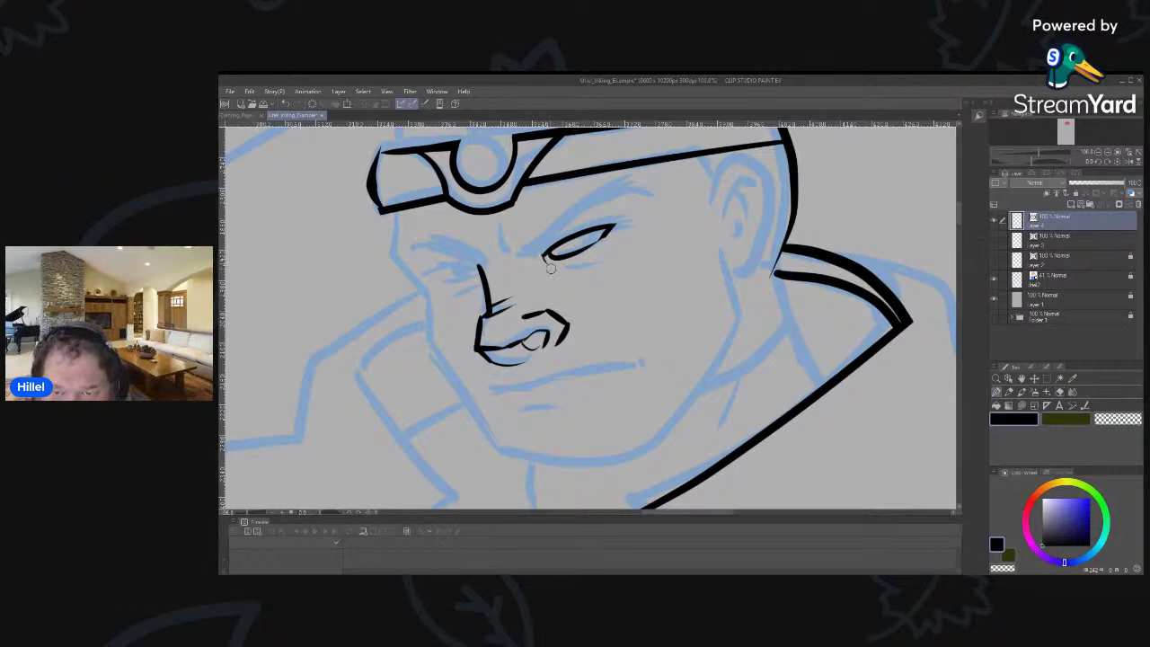
left_click_drag(544, 258, 593, 226)
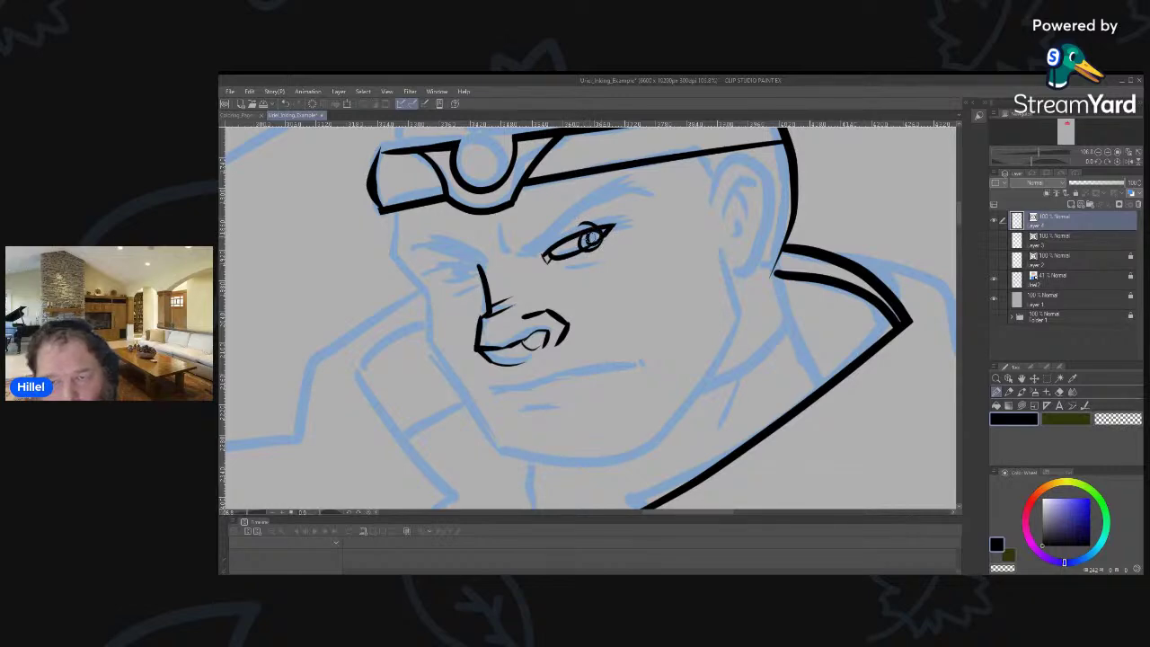
key("e")
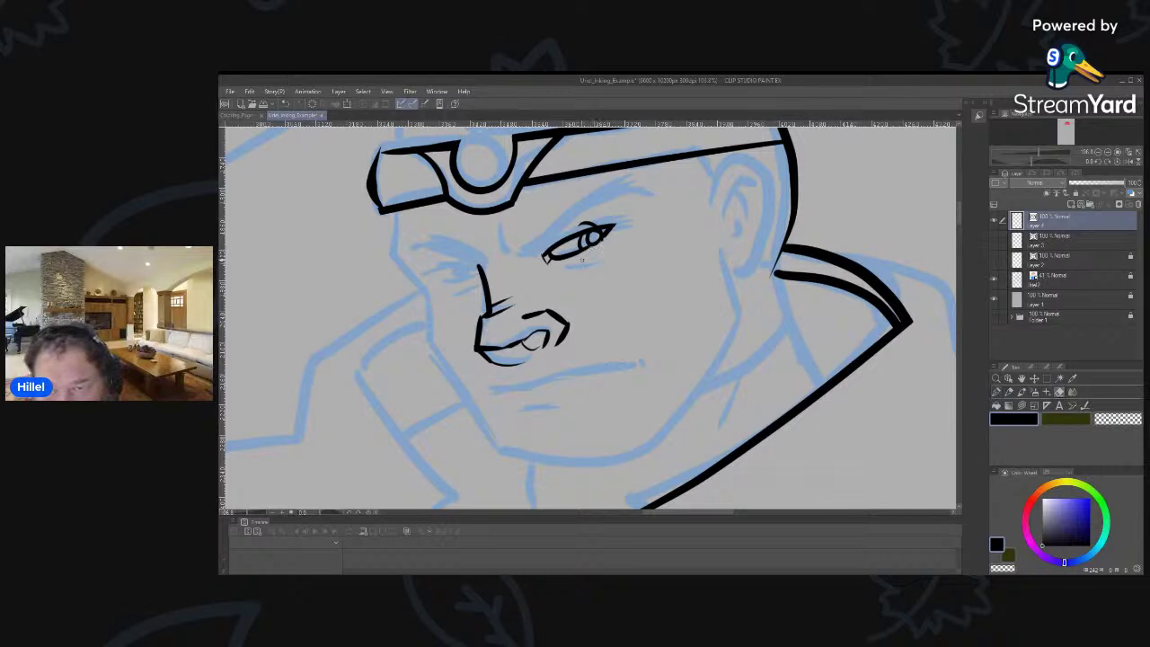
left_click_drag(580, 221, 595, 225)
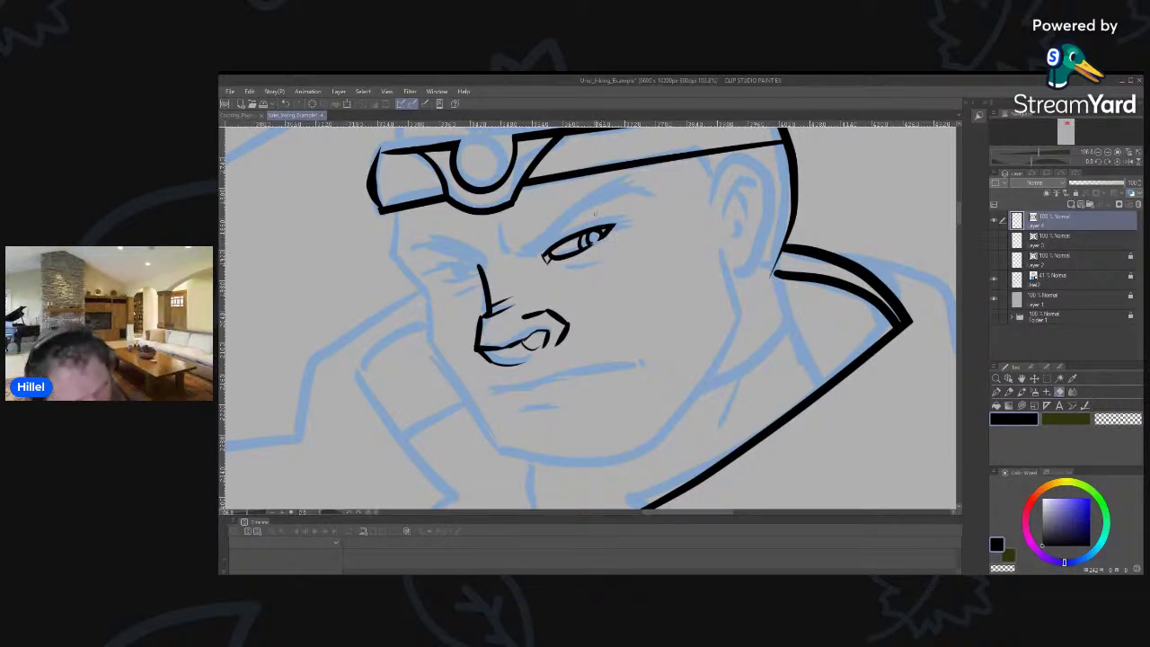
Finish the pupil detail with the pen and ink the crease below the eye and the lash line beyond its outer corner.
key("p")
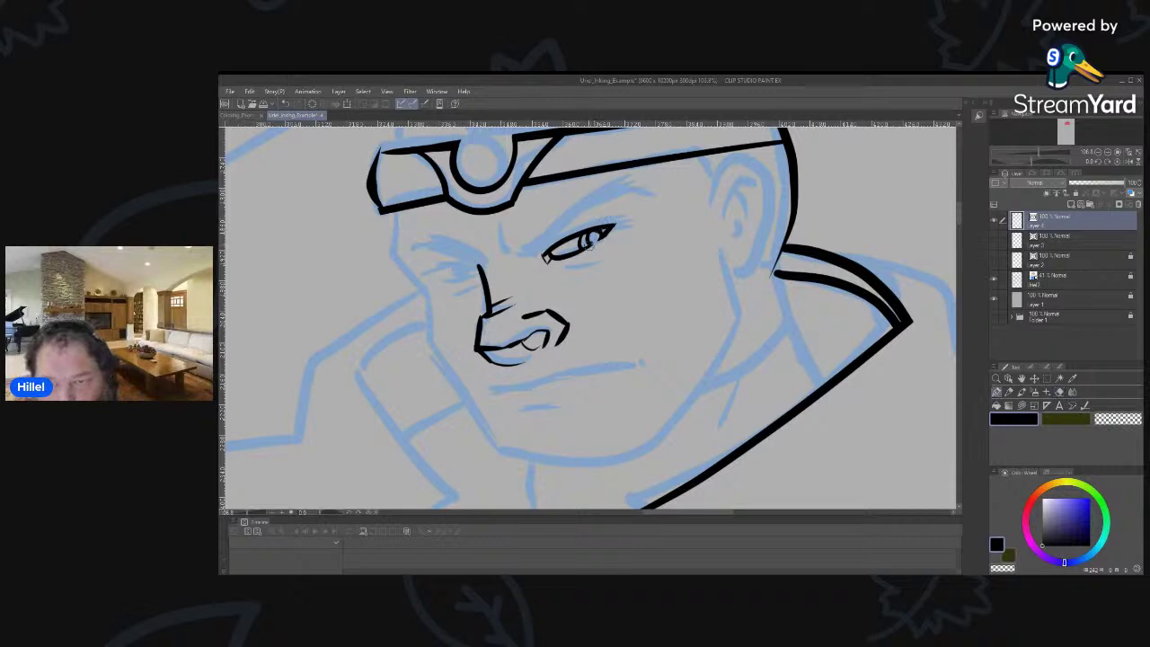
left_click_drag(589, 246, 611, 233)
mouse_move(558, 267)
left_mouse_down()
mouse_move(611, 256)
mouse_move(641, 212)
left_mouse_up()
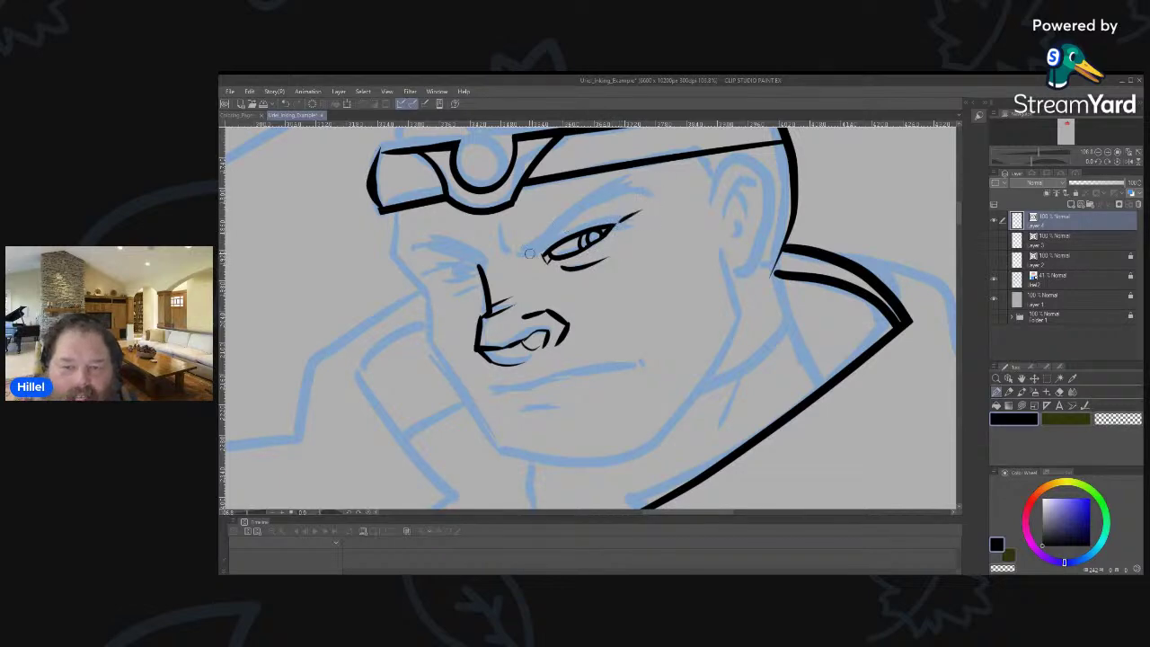
Ink the eyebrow outline above the eye nearer the ear and trim the strokes that overshoot its corners.
mouse_move(501, 260)
left_mouse_down()
mouse_move(629, 175)
mouse_move(680, 184)
left_mouse_up()
mouse_move(536, 252)
left_mouse_down()
mouse_move(634, 180)
mouse_move(694, 176)
left_mouse_up()
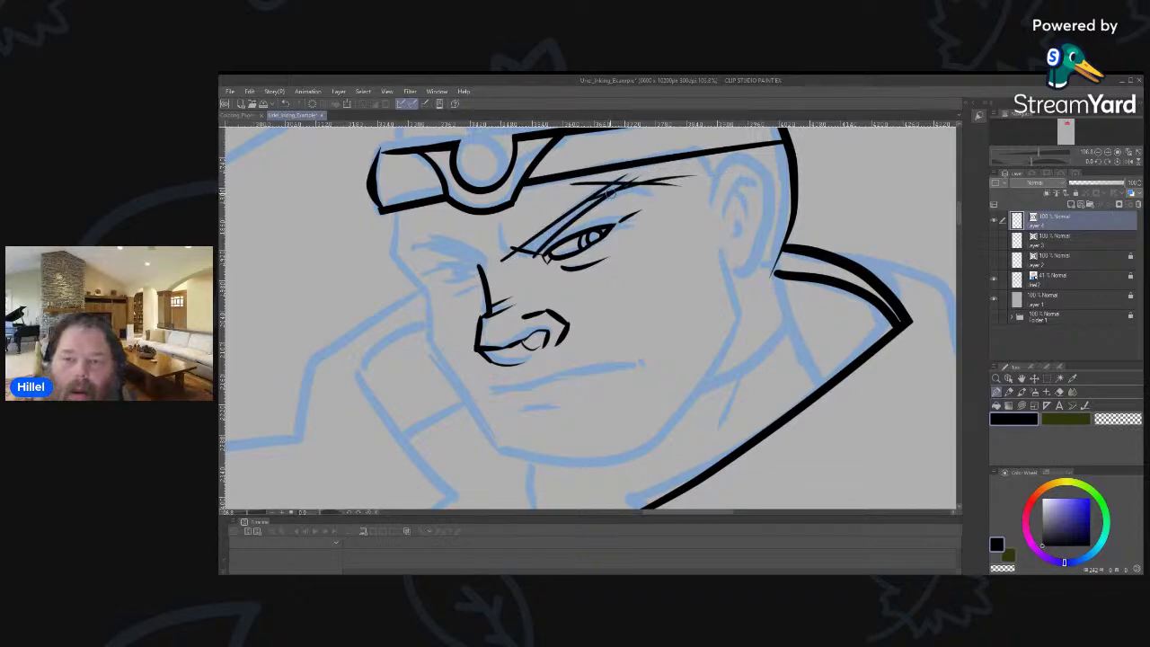
left_click_drag(597, 195, 644, 186)
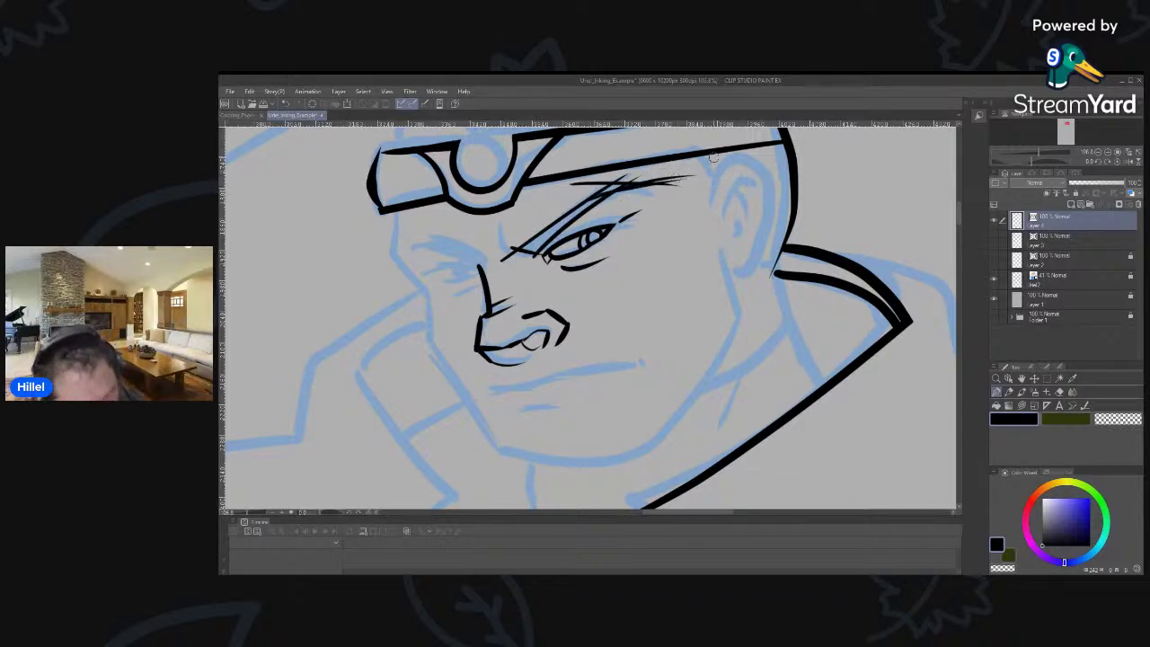
key("e")
left_click_drag(683, 171, 672, 205)
mouse_move(614, 176)
left_mouse_down()
mouse_move(634, 179)
mouse_move(593, 186)
mouse_move(595, 199)
left_mouse_up()
left_click_drag(510, 244, 508, 259)
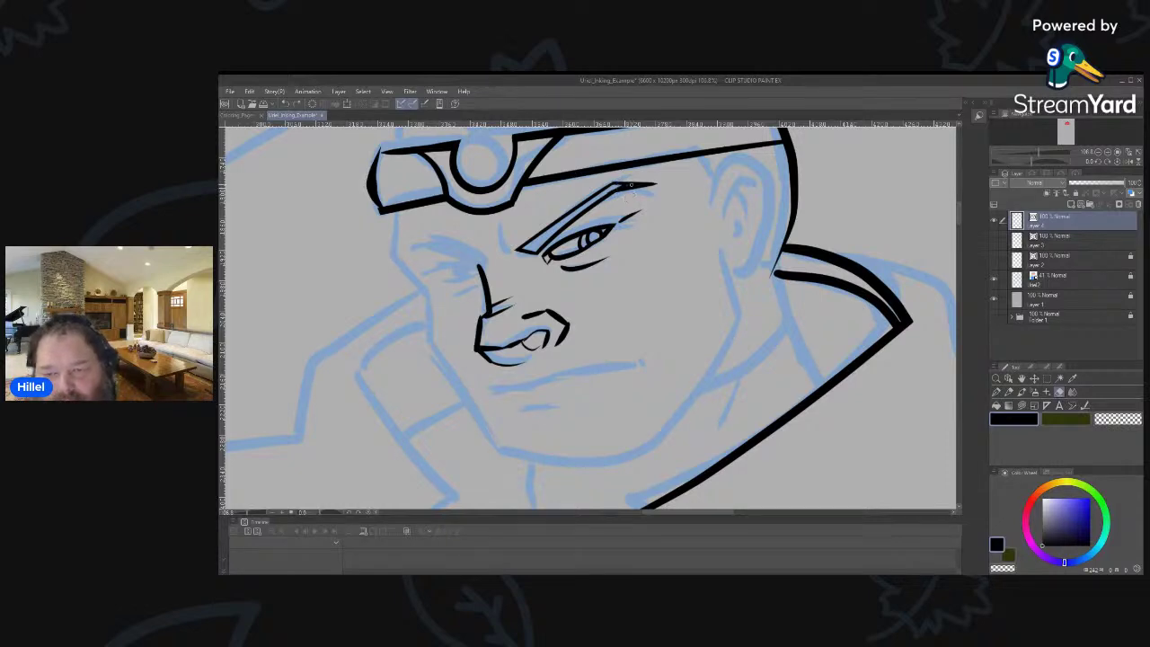
key("ctrl+z")
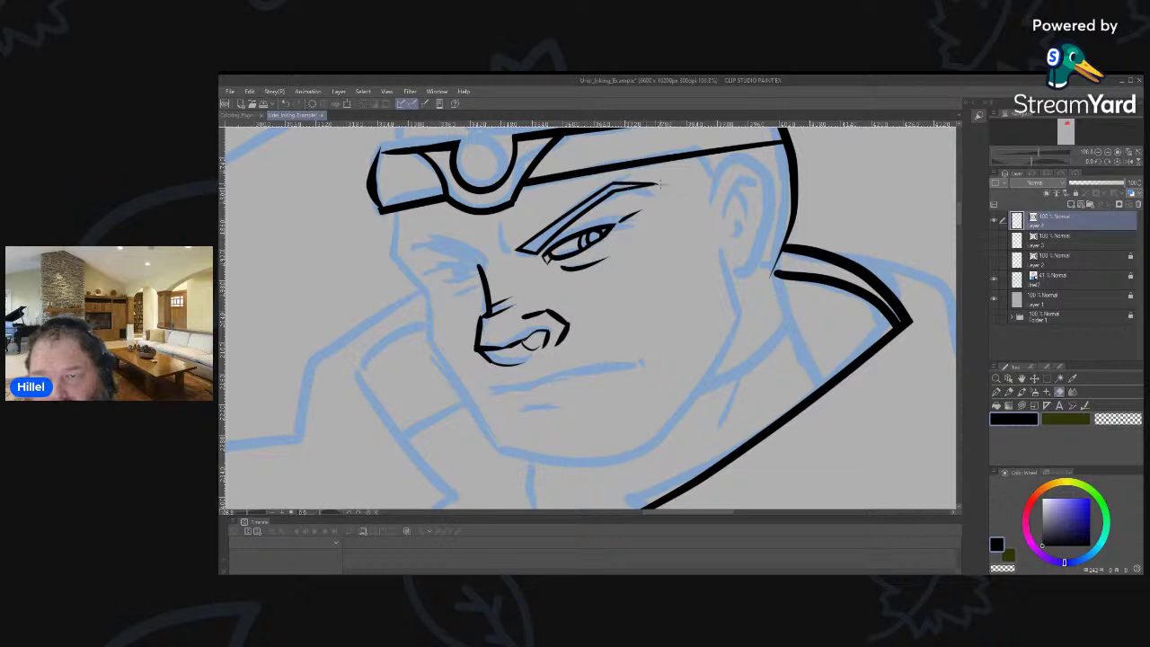
key("ctrl+z")
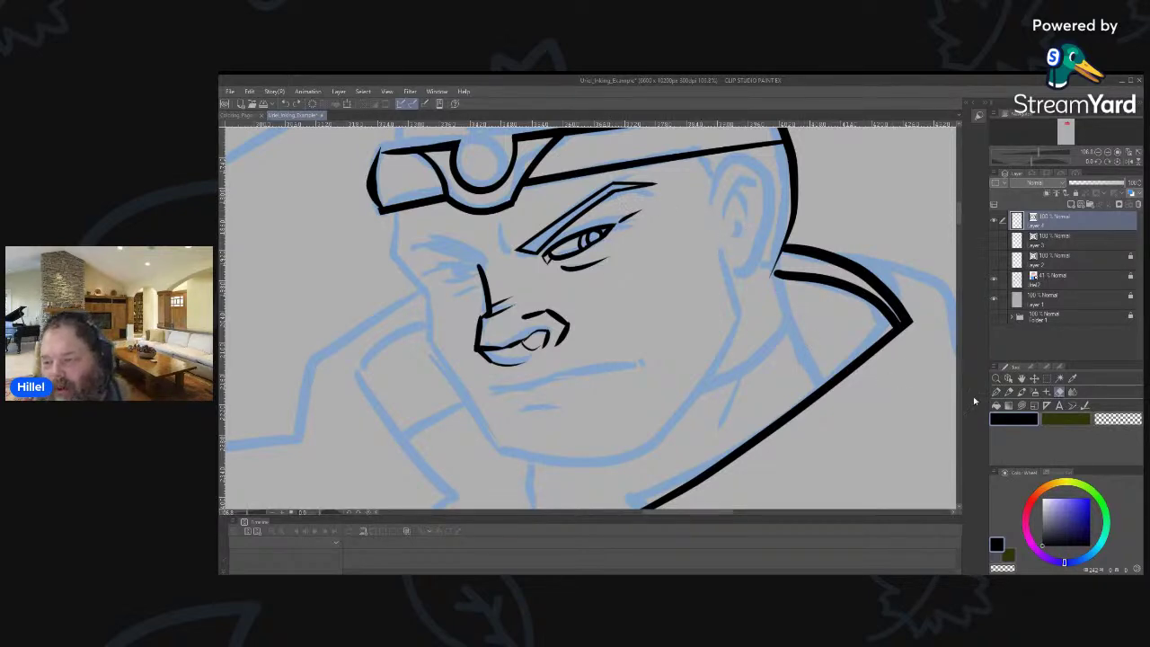
Select the separate line segments at the eyebrow's outer end and move the lower ones away from the outline.
left_click(1008, 378)
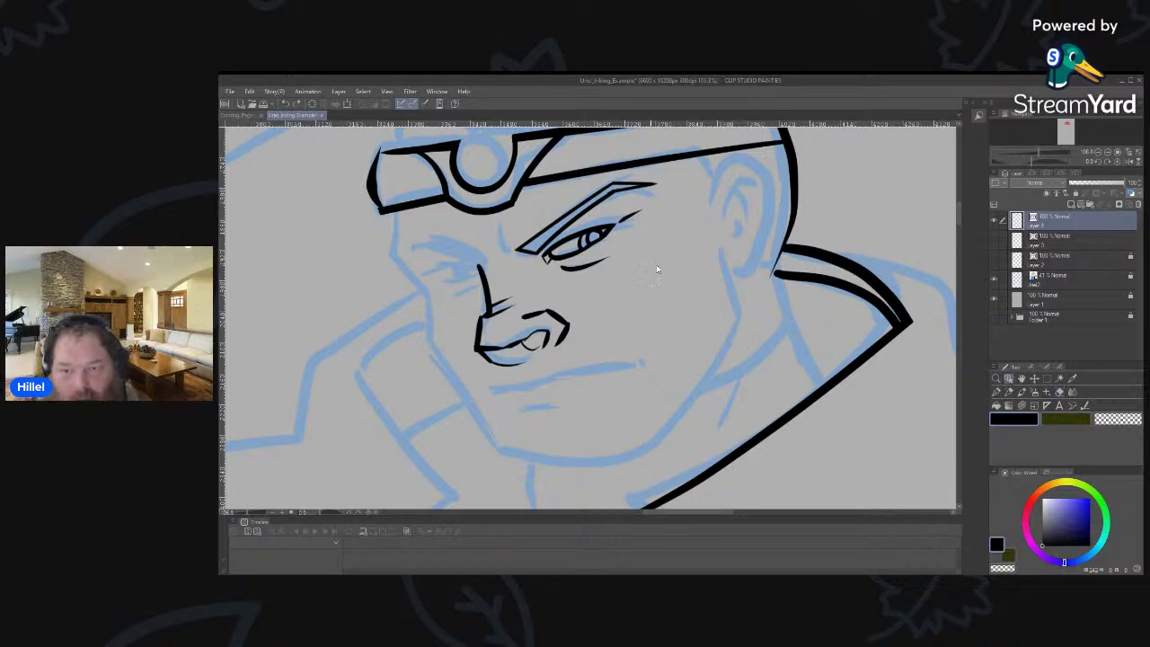
left_click(632, 190)
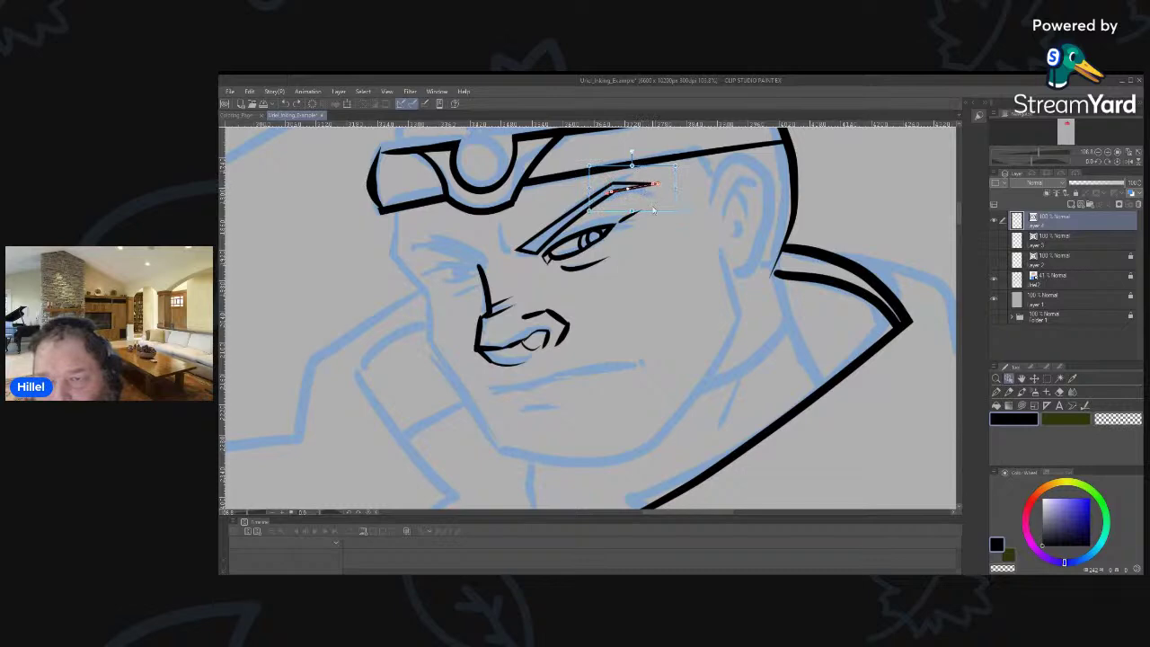
left_click_drag(658, 213, 678, 225)
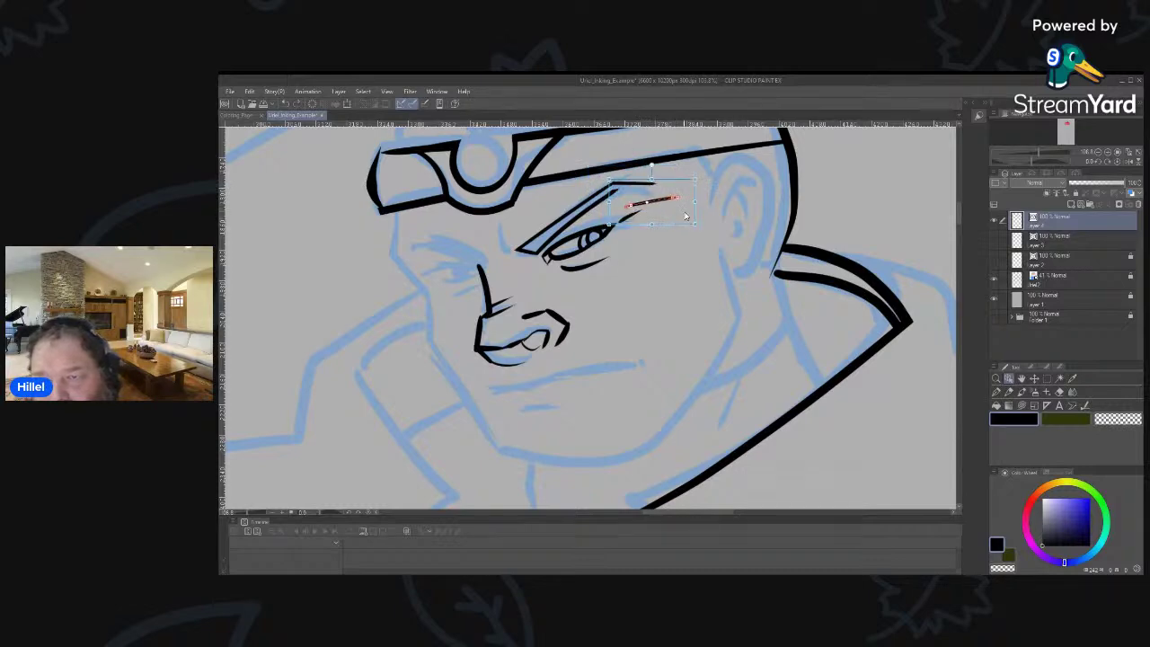
left_click(635, 185)
mouse_move(659, 169)
left_mouse_down()
mouse_move(662, 160)
mouse_move(658, 168)
left_mouse_up()
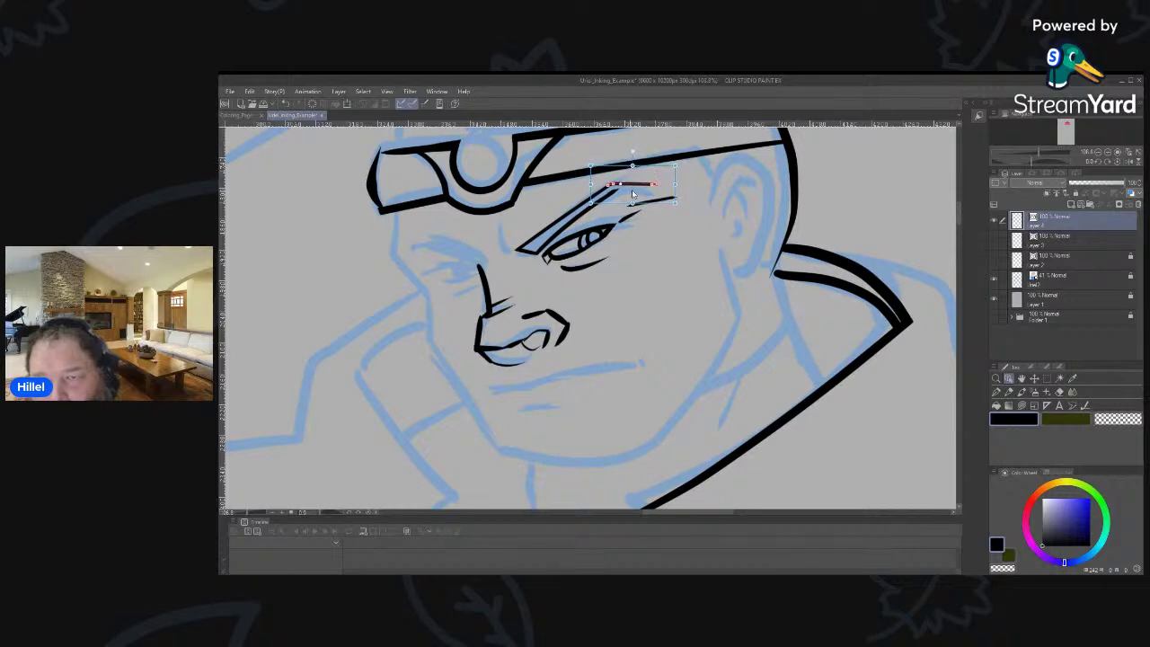
left_click(611, 195)
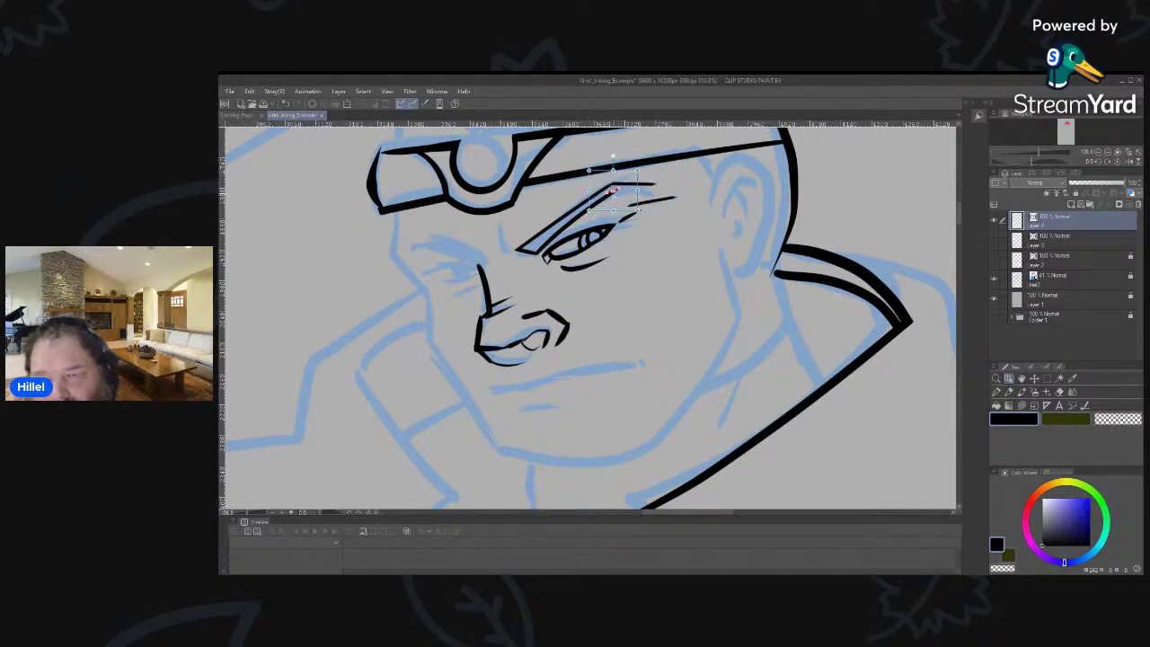
left_click_drag(636, 170, 671, 232)
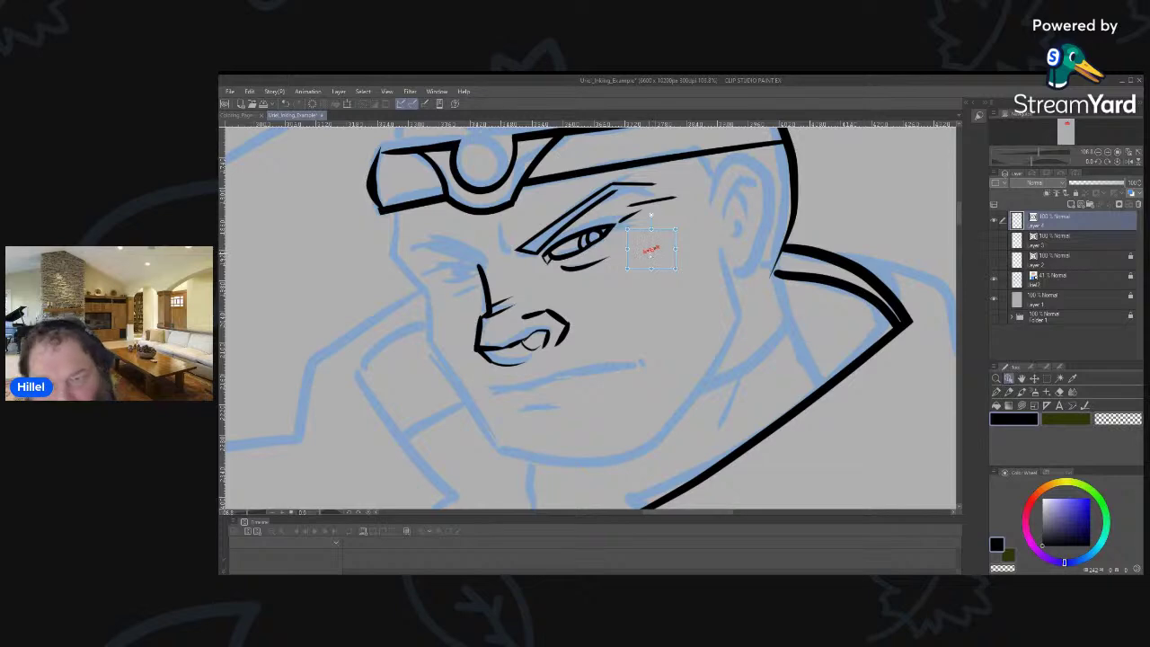
Move the lower tail segment back onto the eyebrow and select the upper tail segment.
left_click(646, 204)
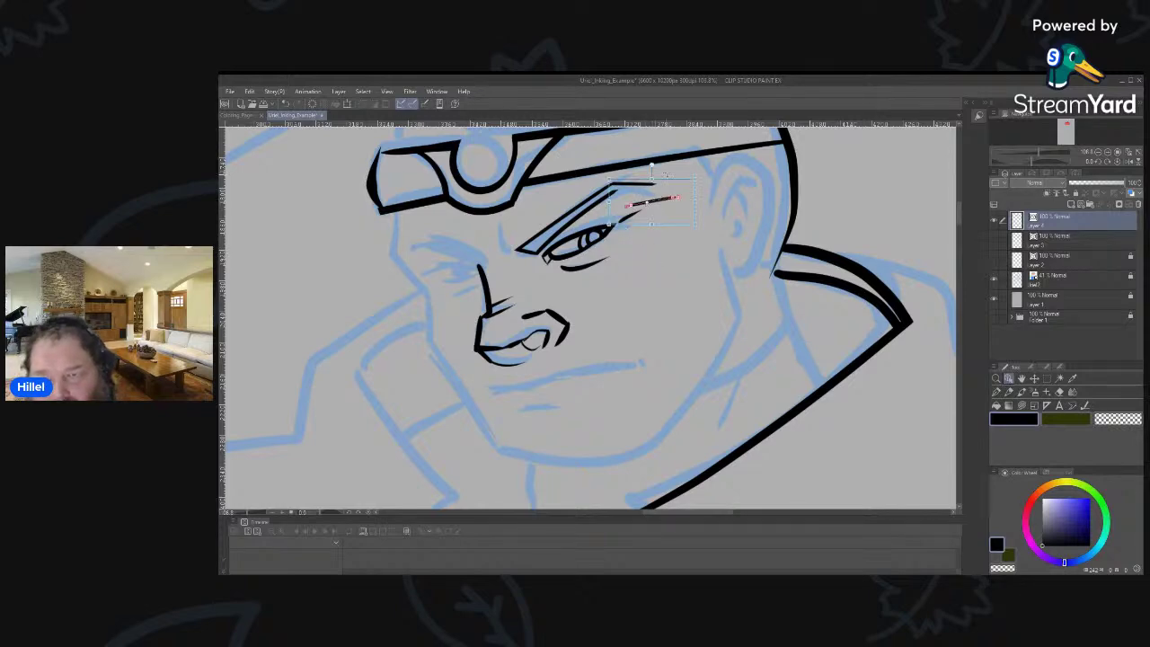
left_click_drag(667, 175, 652, 170)
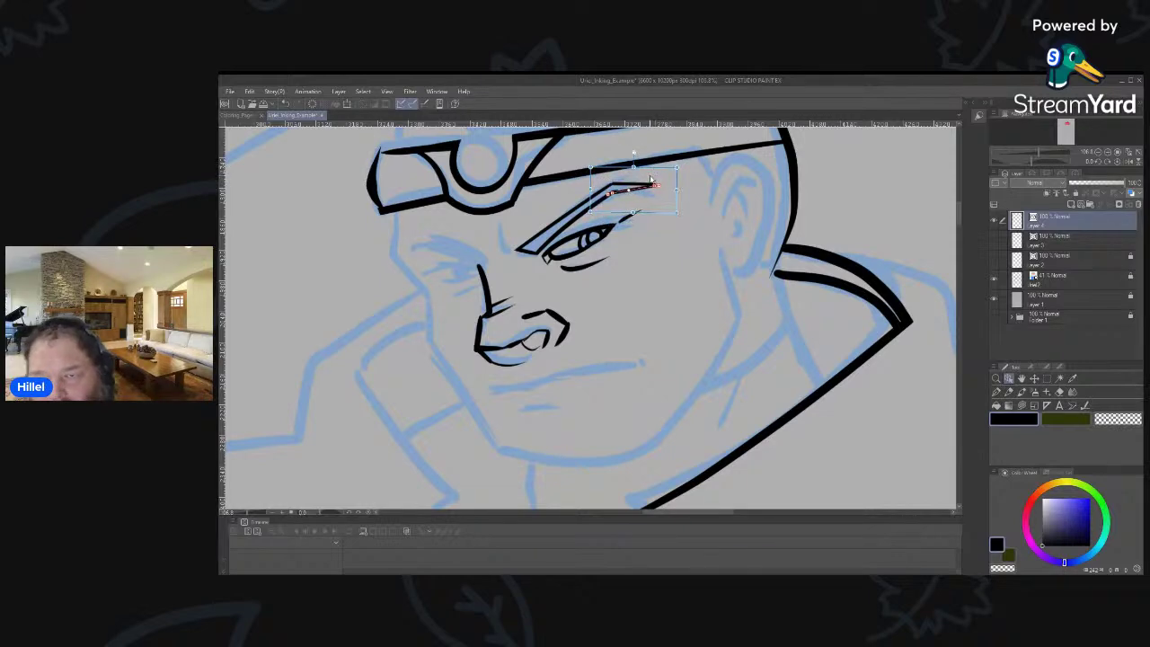
left_click(693, 252)
left_click(649, 187)
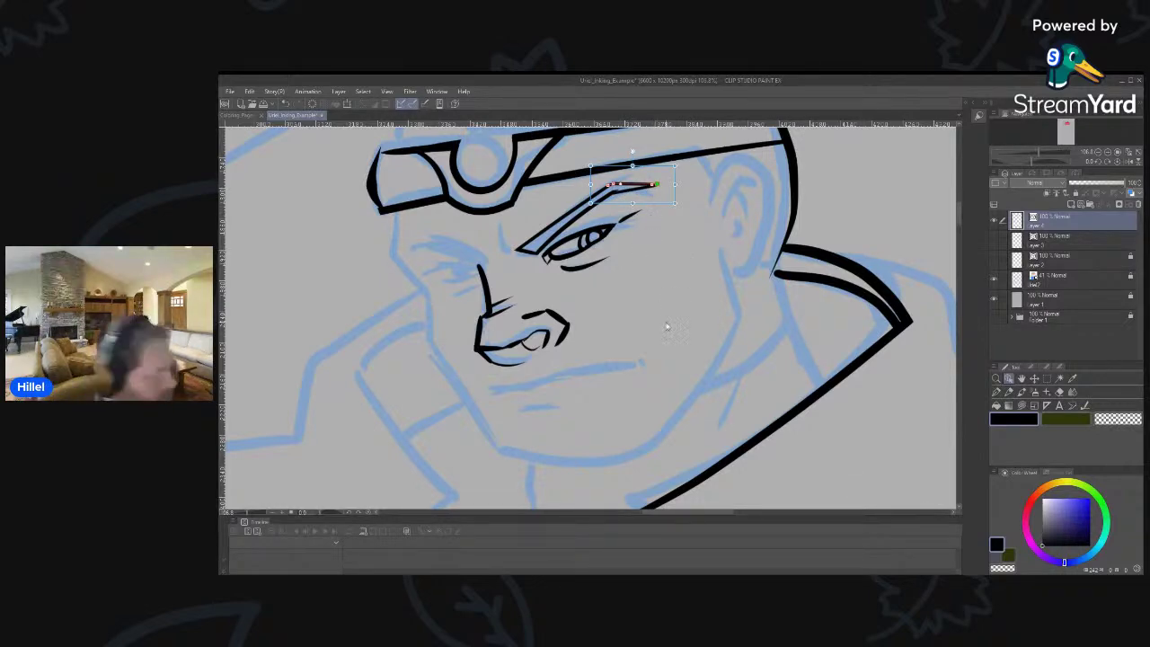
Join the upper and lower lines at the eyebrow's outer tip with Connect vector lines.
left_click(1084, 406)
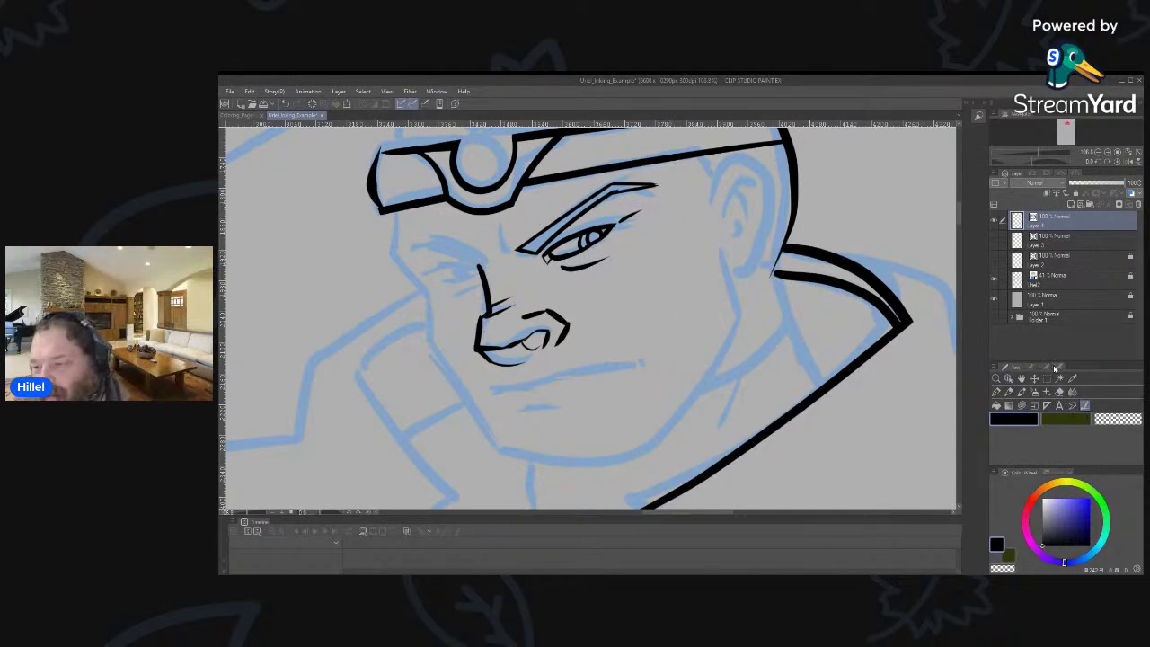
left_click(1055, 367)
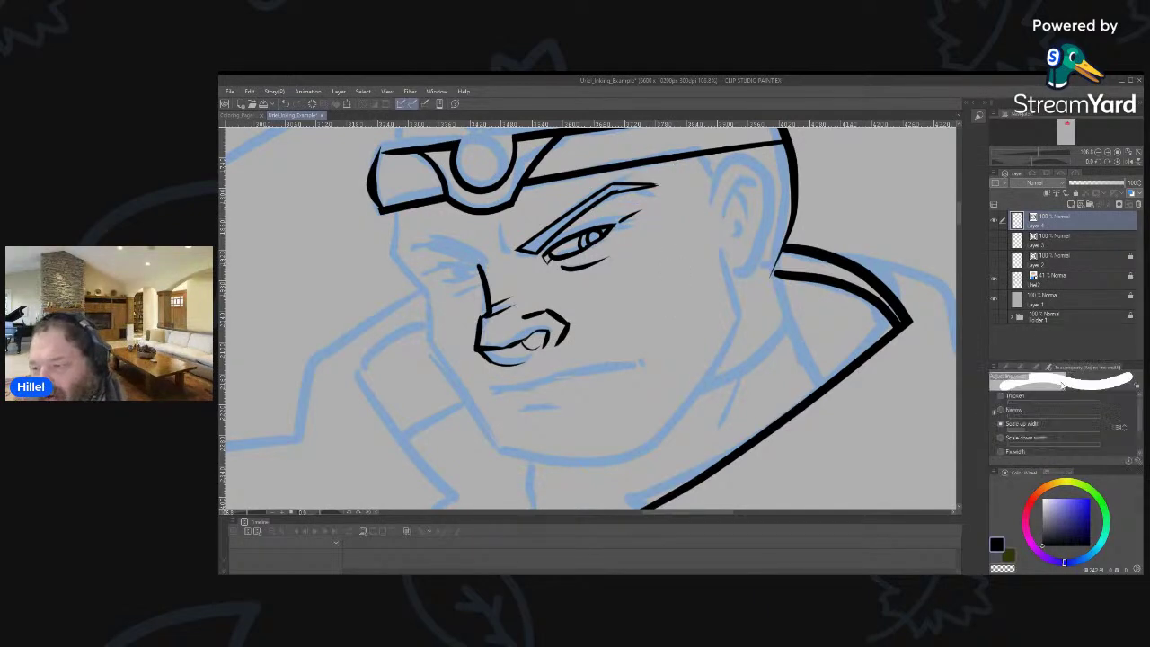
left_click(1033, 367)
left_click(1093, 411)
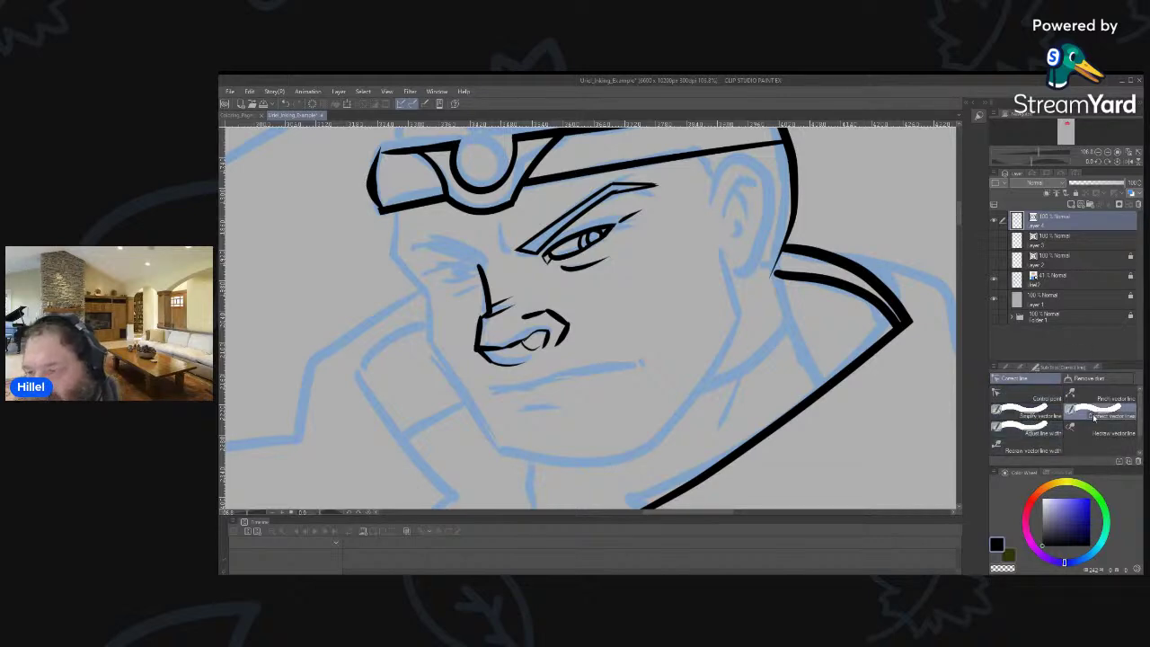
left_click_drag(658, 187, 665, 185)
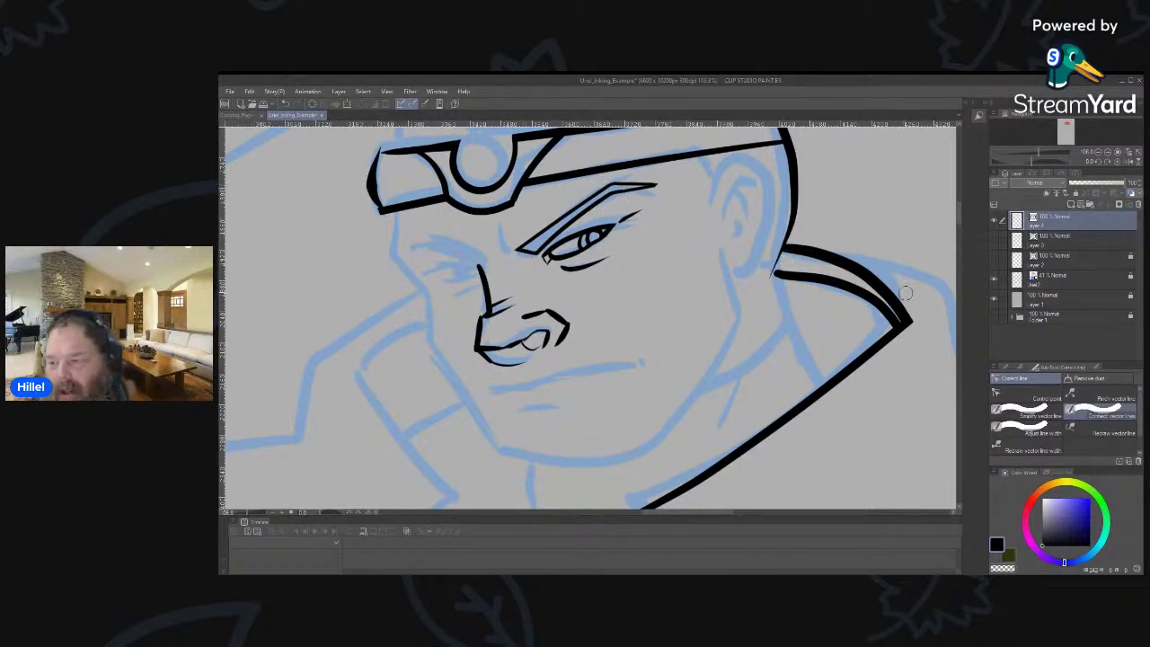
Select the joined eyebrow outline, move it up towards the headband, and undo the move.
key("o")
left_click(597, 205)
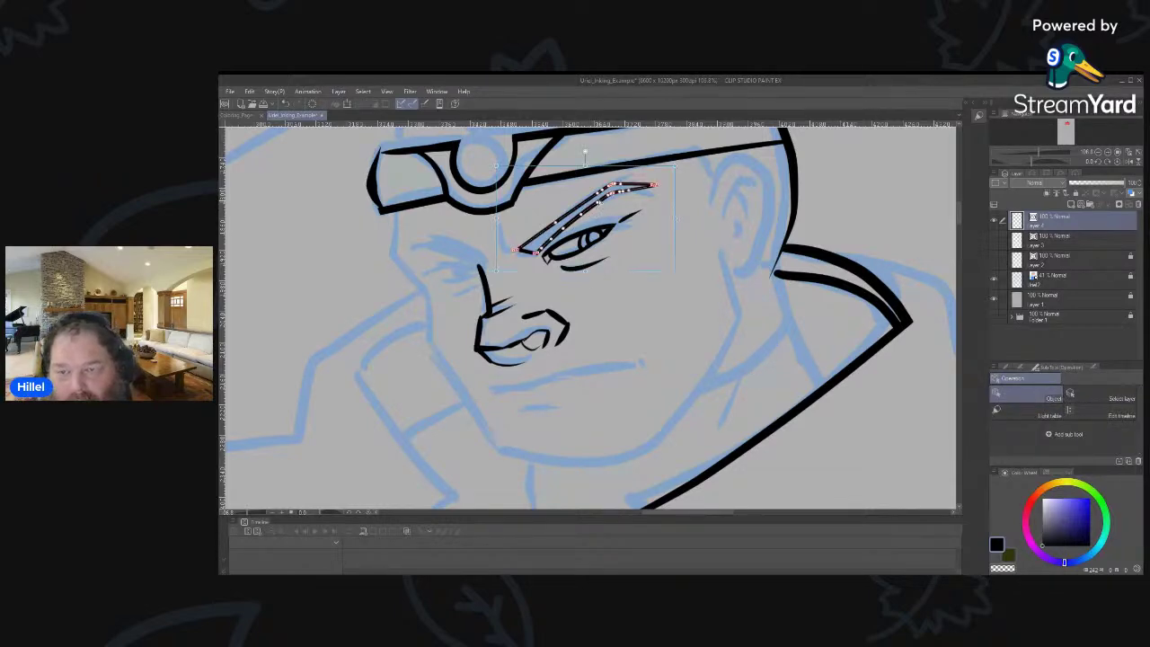
mouse_move(650, 169)
left_mouse_down()
mouse_move(726, 210)
mouse_move(682, 160)
left_mouse_up()
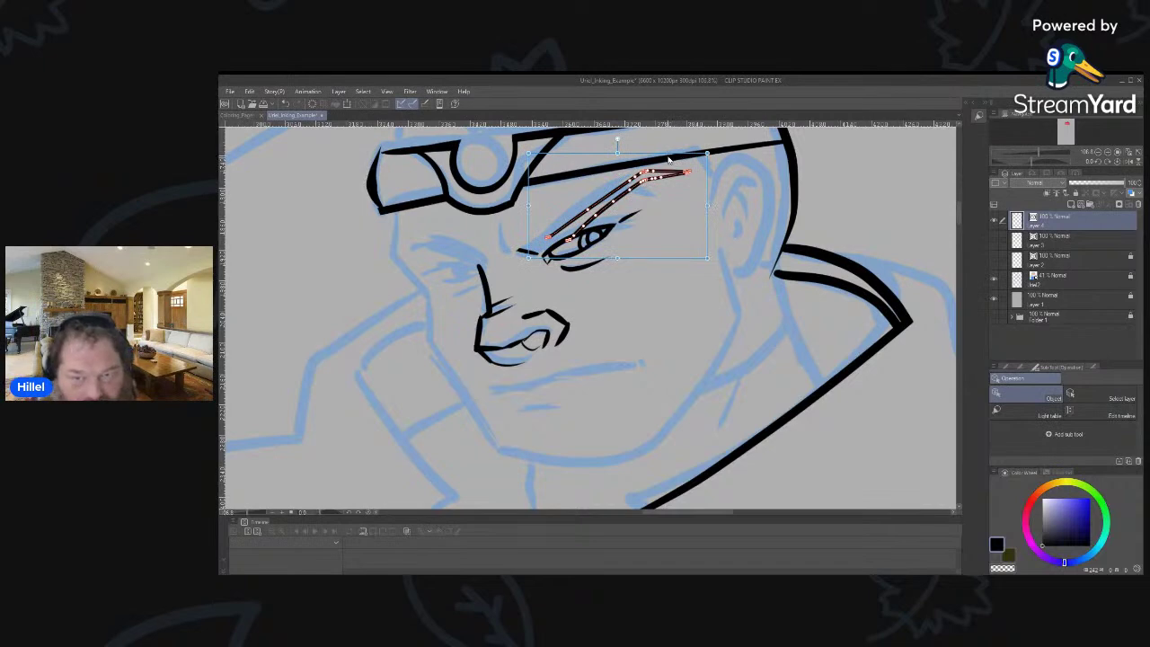
key("ctrl+z")
key("ctrl+z")
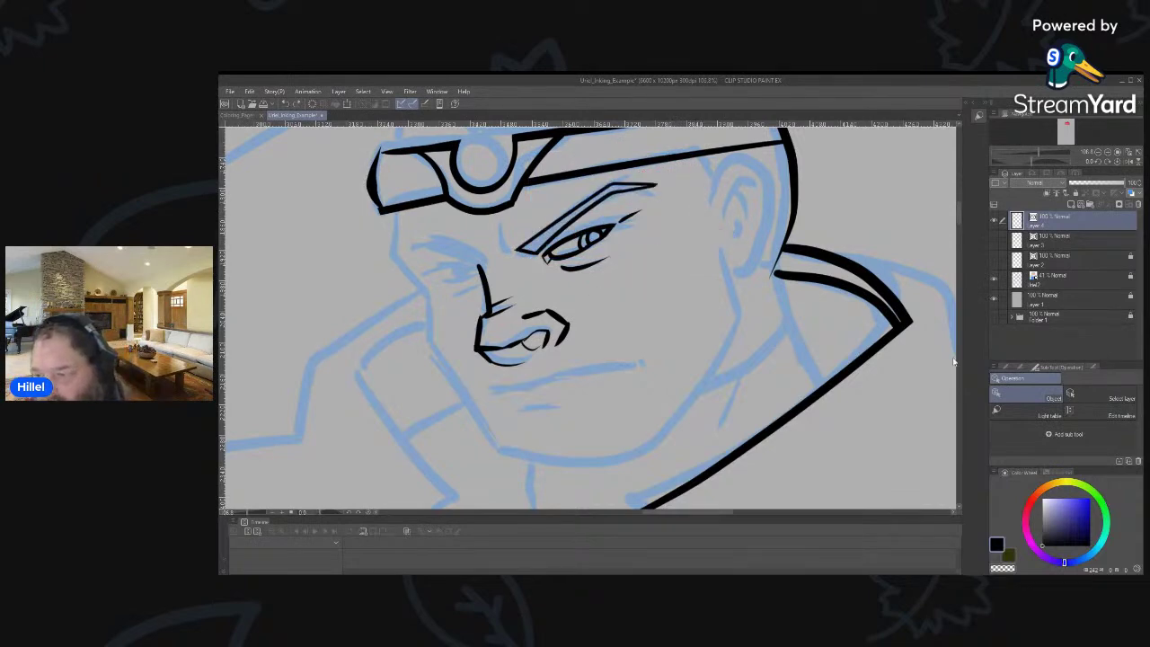
Connect the lines at the eyebrow's inner corner, then select the whole outline and nudge it slightly.
left_click(1008, 369)
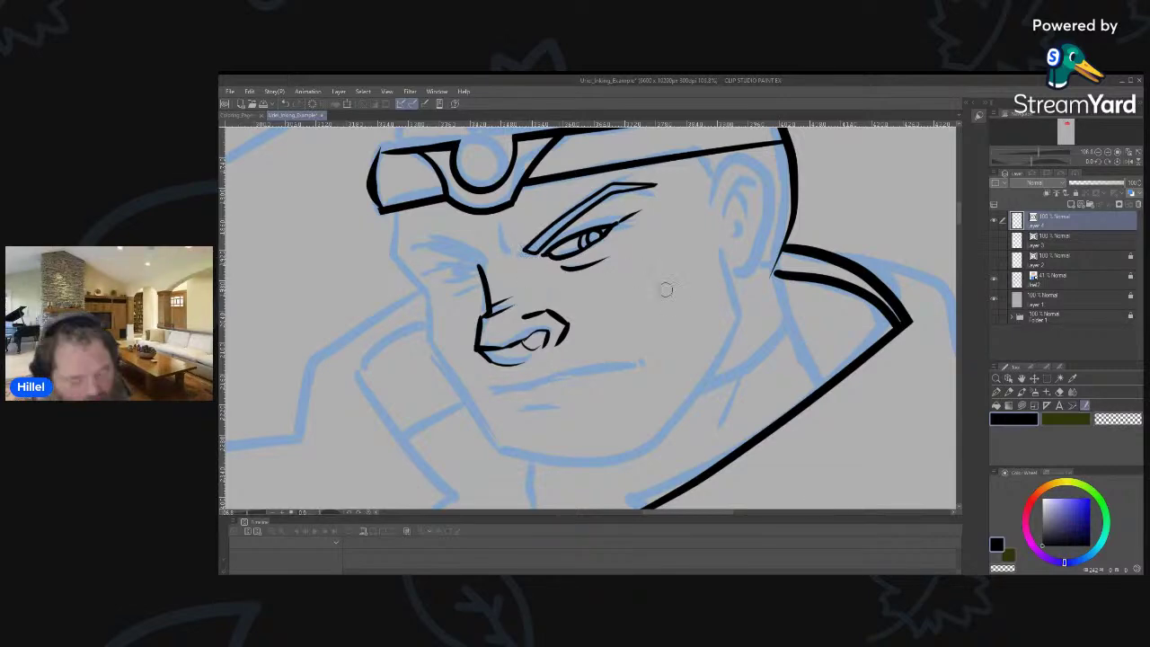
key("o")
left_click(558, 240)
left_click_drag(580, 167, 577, 165)
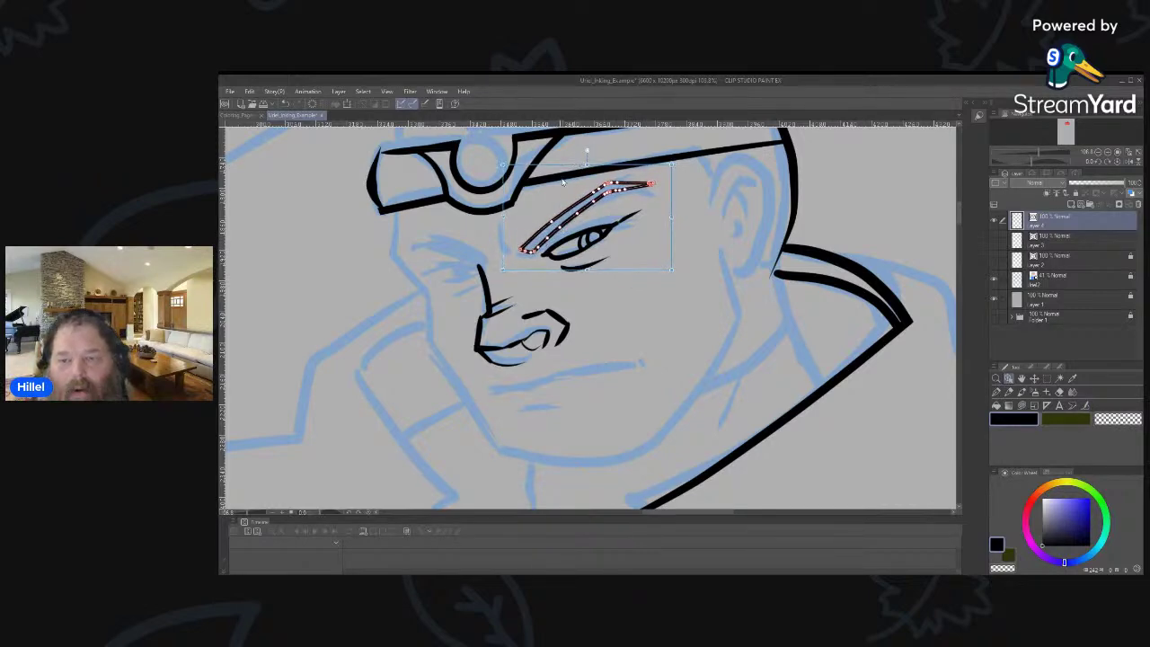
left_click(712, 223)
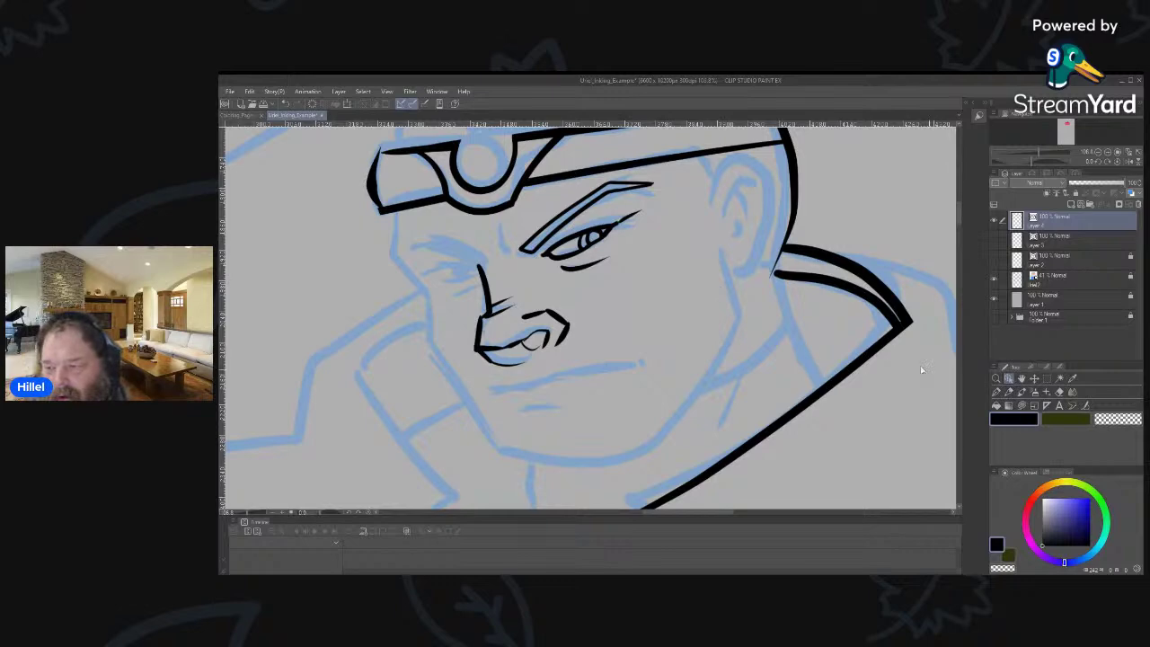
Smooth the whole eyebrow outline with Simplify vector line.
left_click(1086, 406)
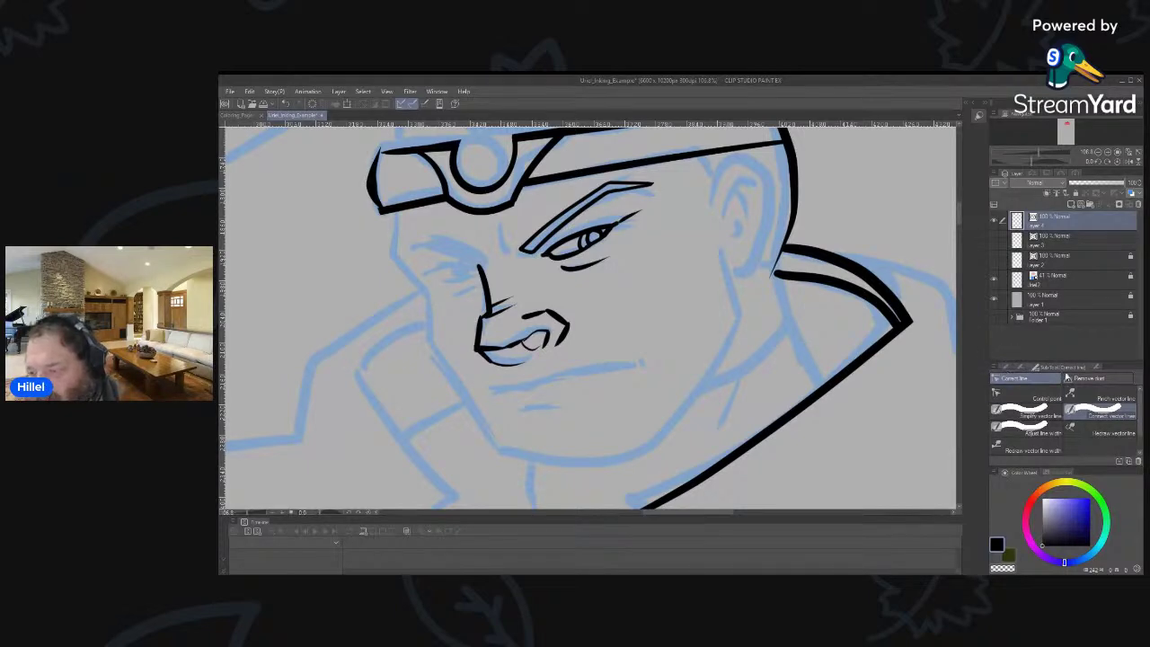
left_click(1032, 417)
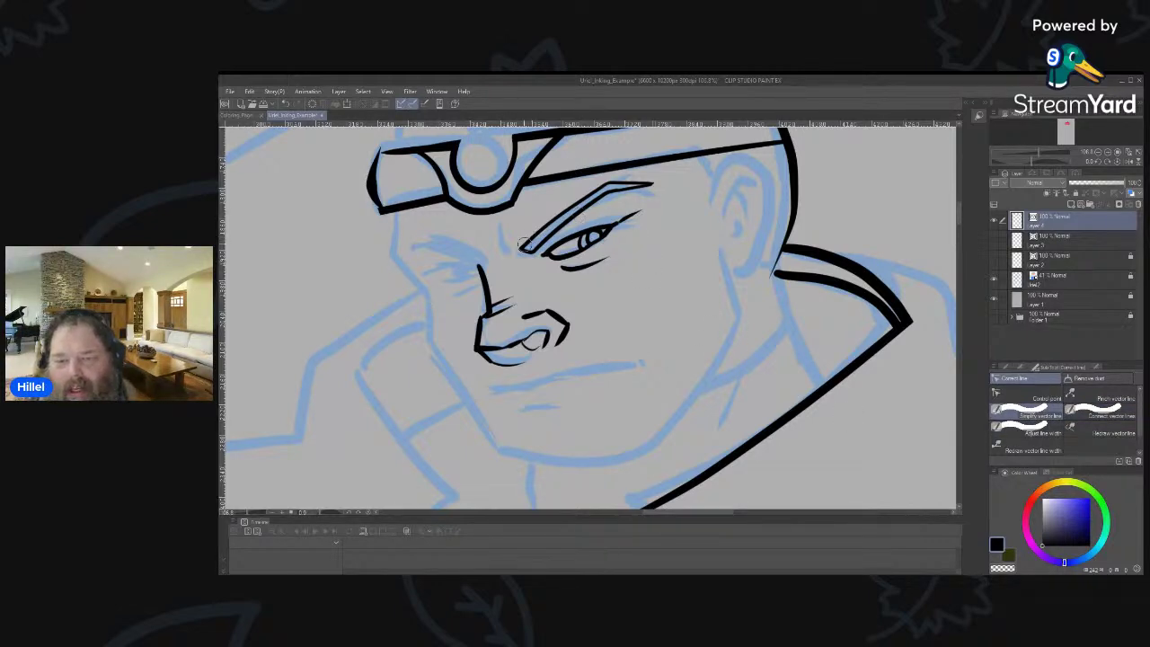
mouse_move(524, 244)
left_mouse_down()
mouse_move(625, 186)
mouse_move(651, 187)
mouse_move(614, 194)
mouse_move(518, 260)
left_mouse_up()
left_click_drag(659, 182, 648, 183)
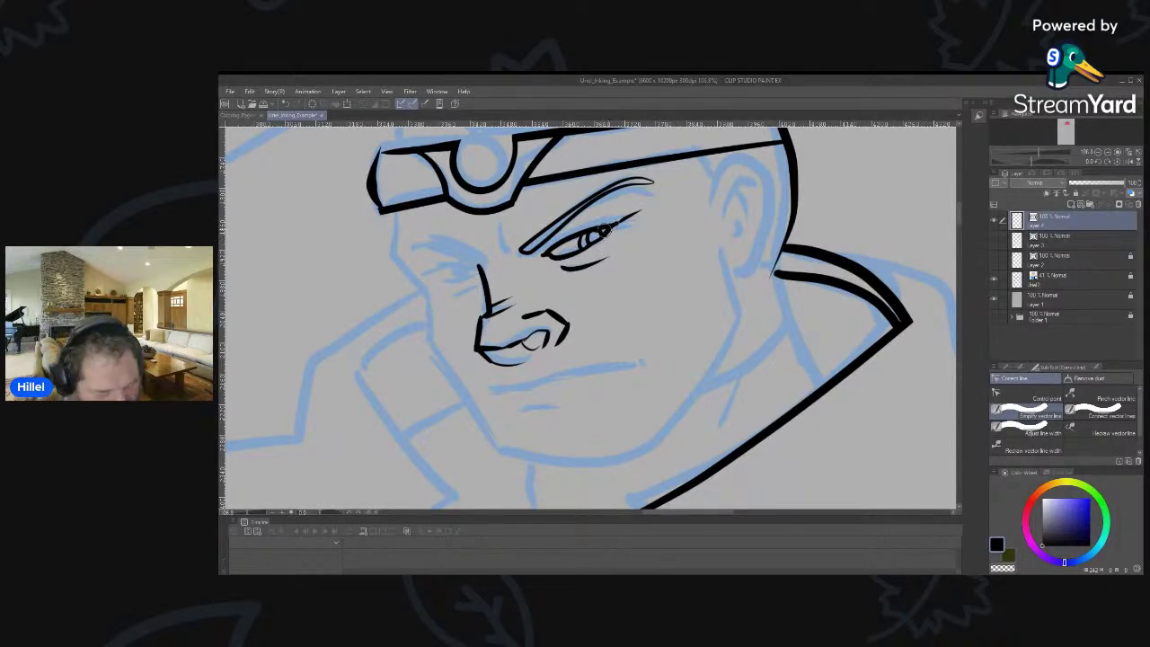
Switch the control point at the eyebrow's outer tip to a corner and reshape the tail with its control points.
key("o")
left_click(620, 187)
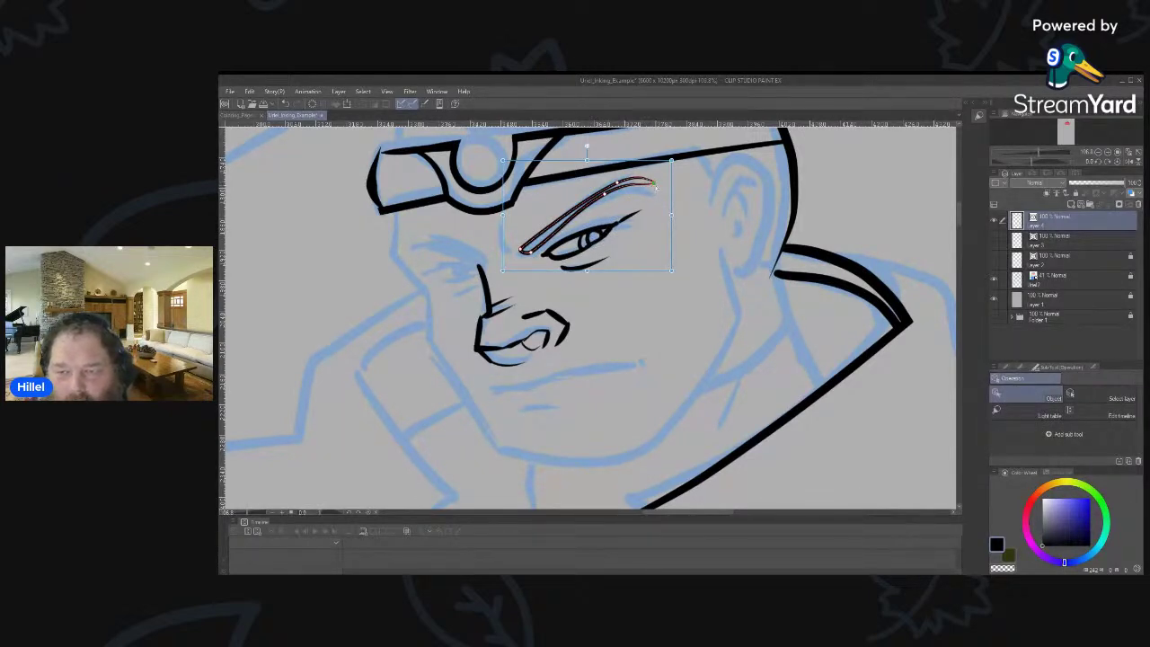
right_click(655, 186)
left_click(674, 213)
mouse_move(655, 185)
left_mouse_down()
mouse_move(657, 196)
mouse_move(609, 199)
mouse_move(609, 187)
left_mouse_up()
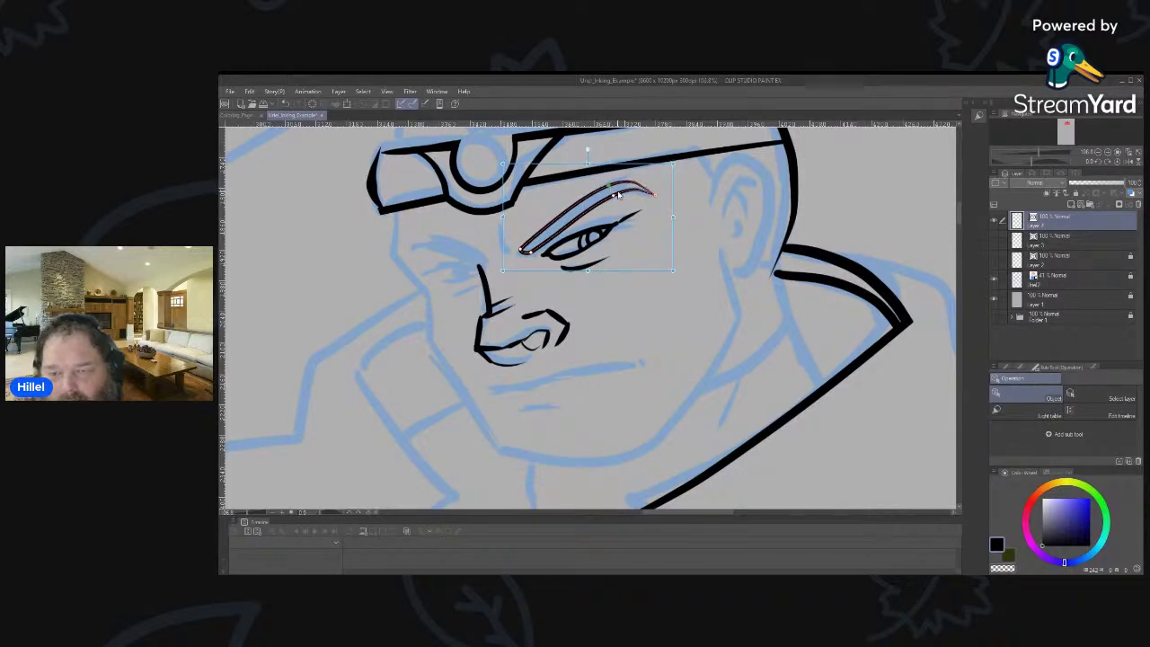
Switch the two control points at the eyebrow's inner end to corners and spread them apart to widen it.
right_click(530, 254)
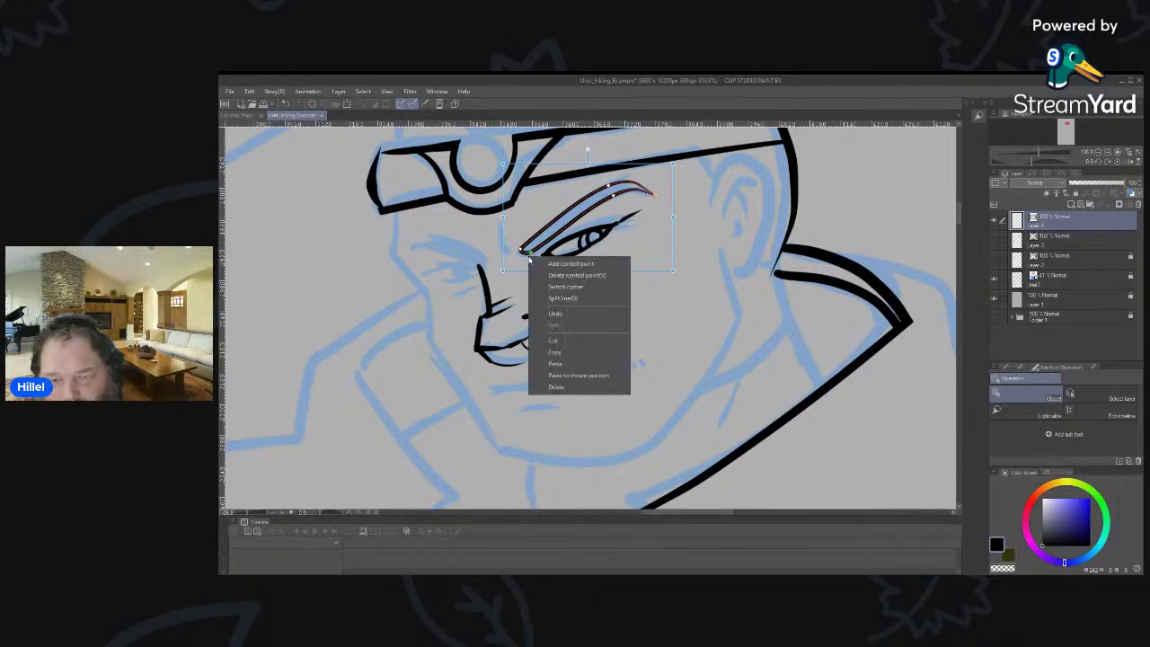
left_click(567, 290)
right_click(522, 251)
left_click(553, 280)
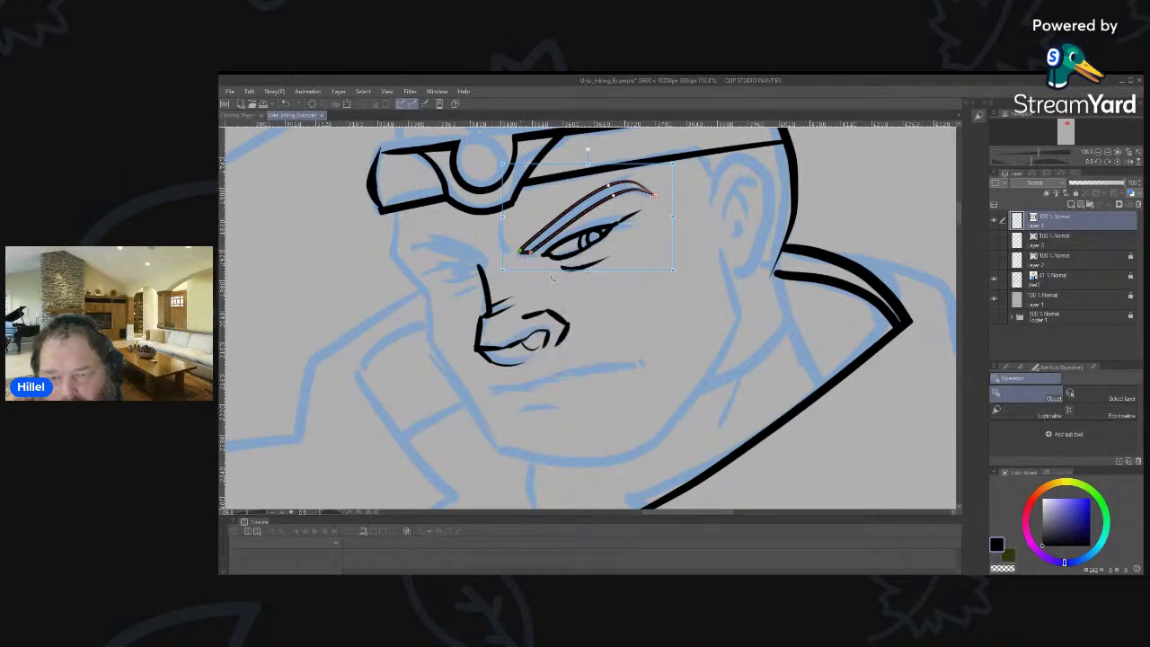
mouse_move(522, 251)
left_mouse_down()
mouse_move(511, 238)
mouse_move(537, 256)
left_mouse_up()
Lower the middle control point on the eyebrow's bottom edge to thicken the arch, then deselect the outline.
left_click(774, 258)
left_click(629, 195)
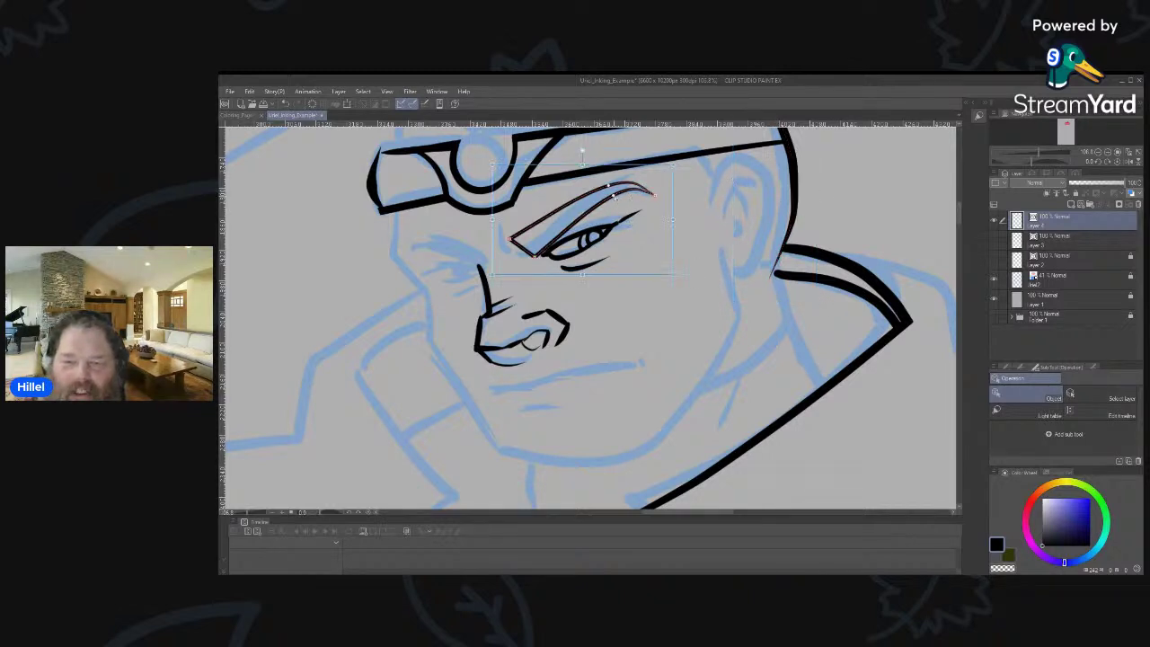
left_click_drag(614, 197, 615, 203)
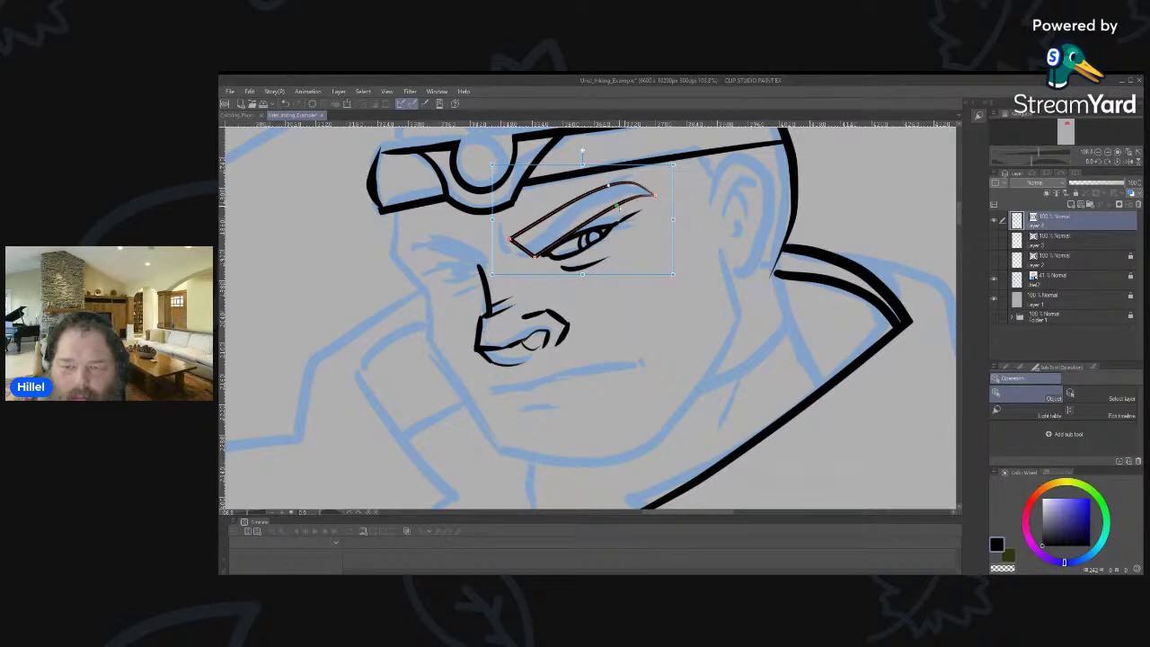
left_click(681, 361)
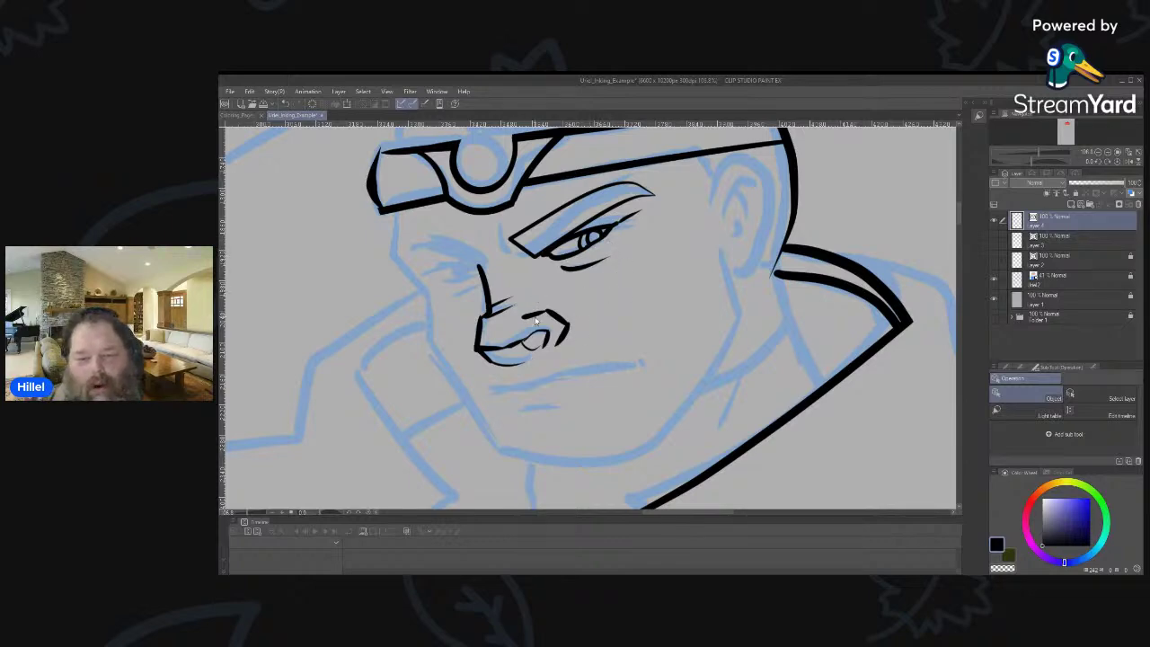
left_click(1006, 399)
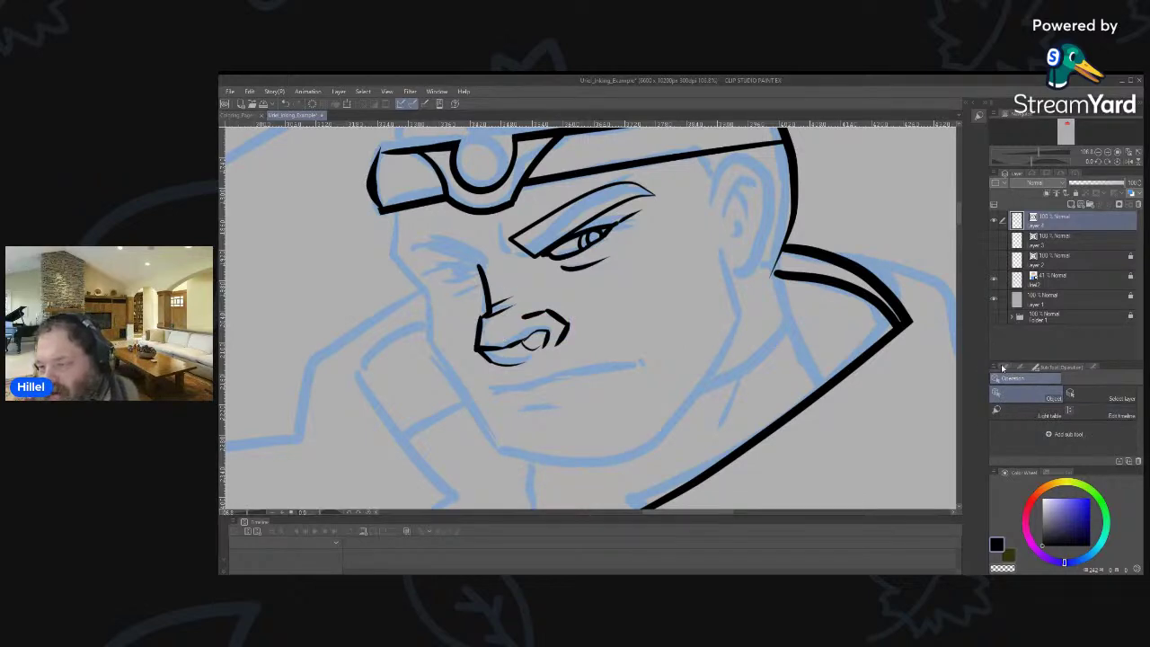
Try to join the two nostril wing strokes with Connect vector lines, then undo the changes.
left_click(1007, 366)
left_click(1085, 406)
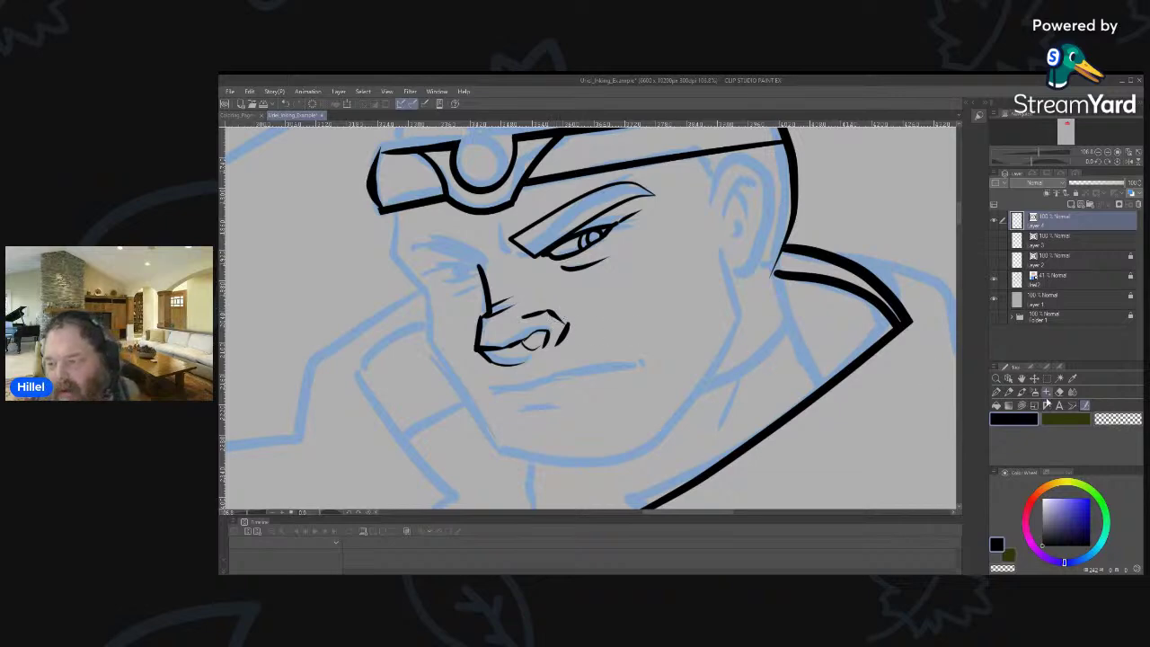
left_click(1047, 368)
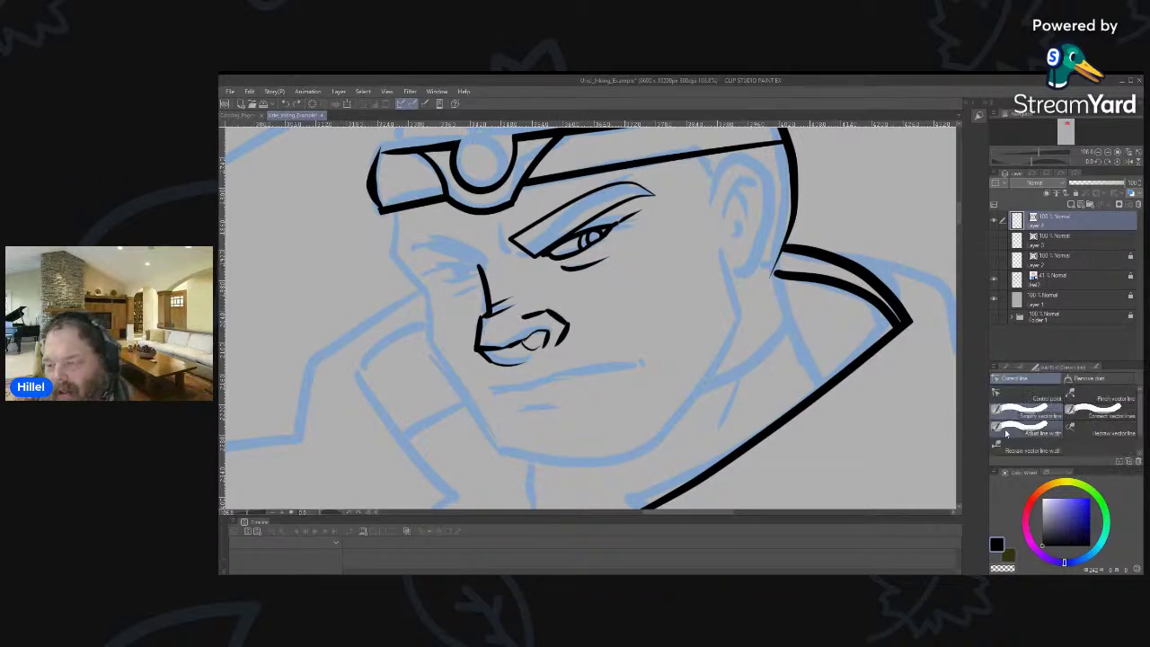
left_click(1103, 416)
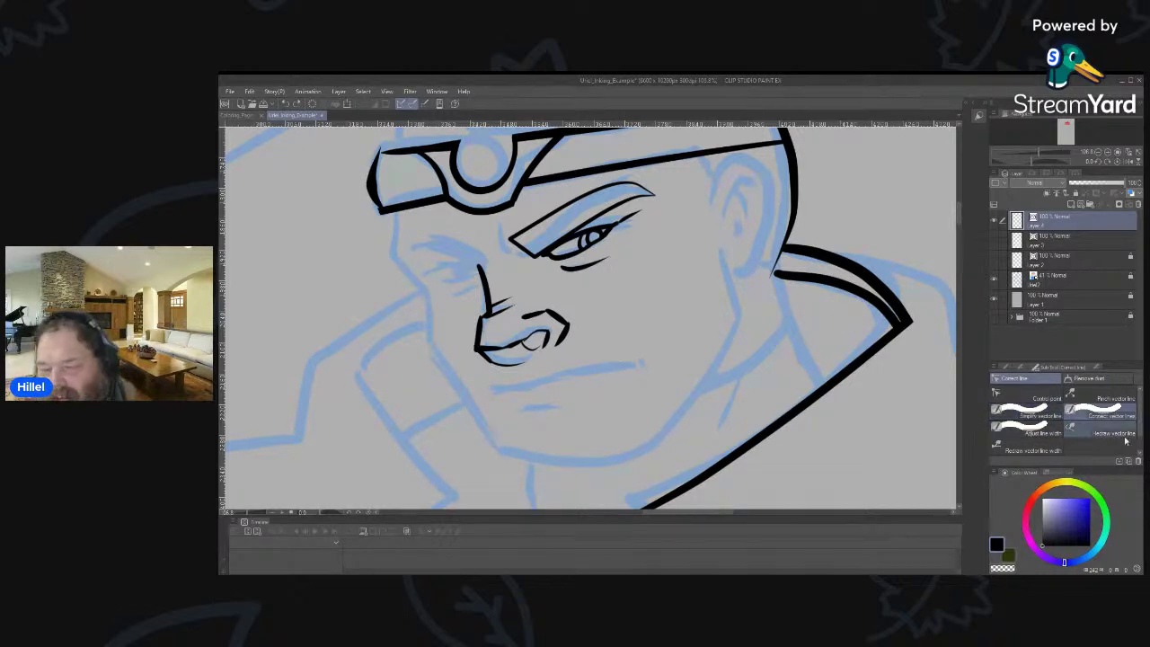
left_click_drag(541, 311, 583, 329)
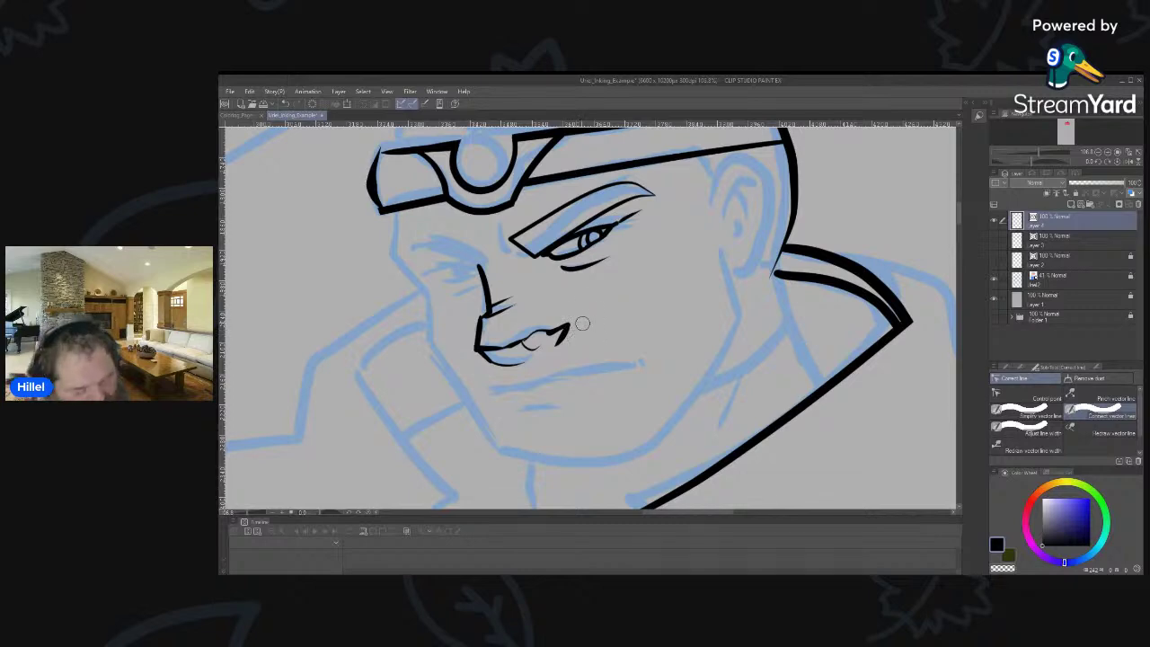
key("o")
left_click(558, 335)
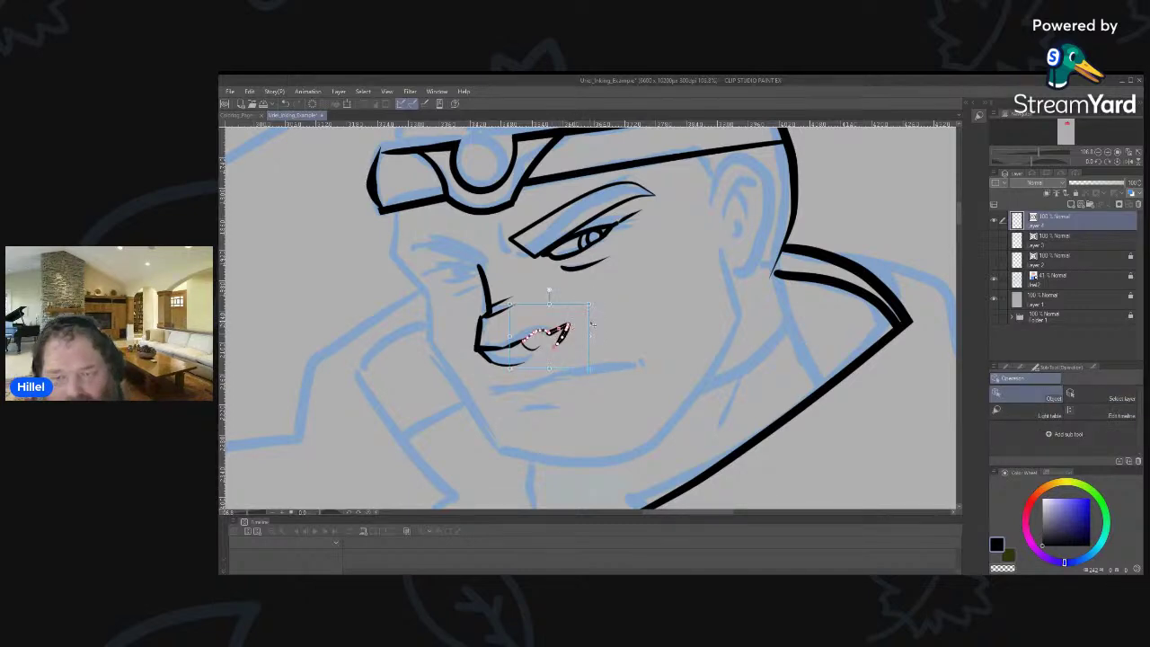
key("ctrl+z")
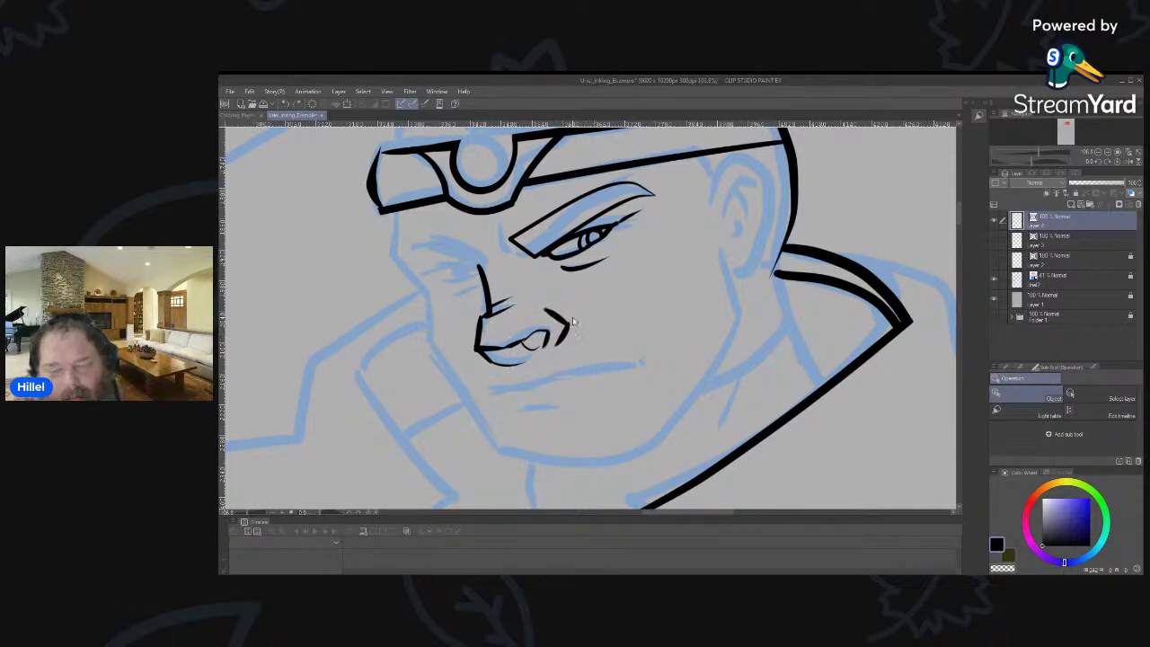
key("ctrl+z")
Move both nostril wing strokes out onto the cheek and join them into one line with Connect vector lines.
left_click(539, 316)
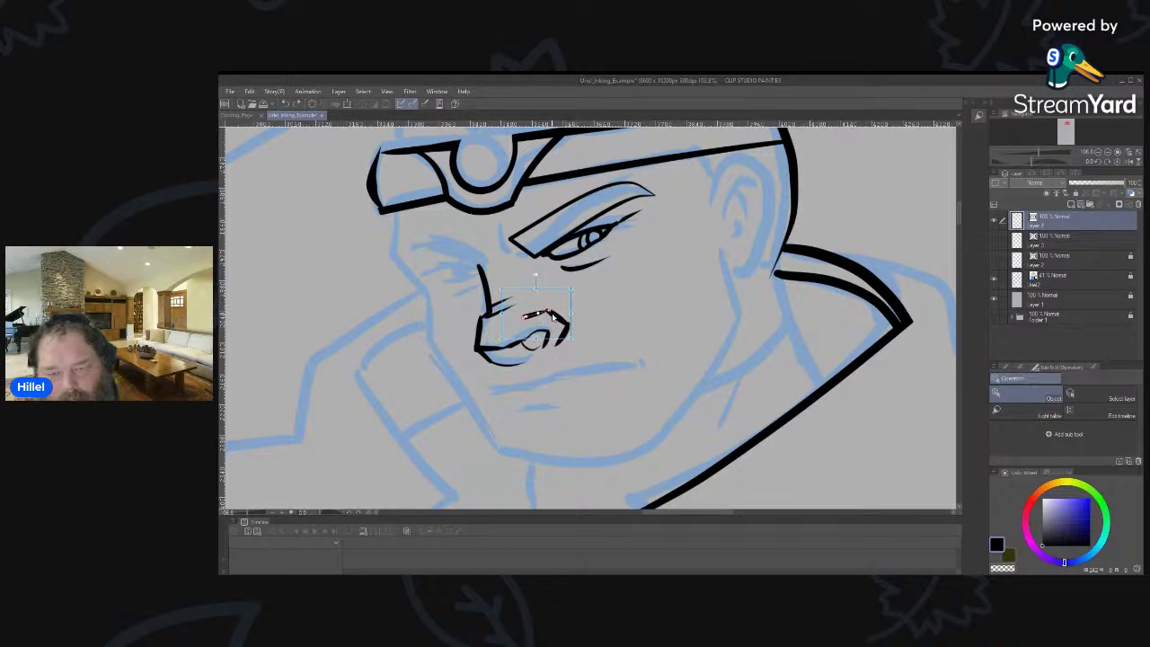
left_click(564, 338, "shift")
left_click_drag(580, 290, 680, 287)
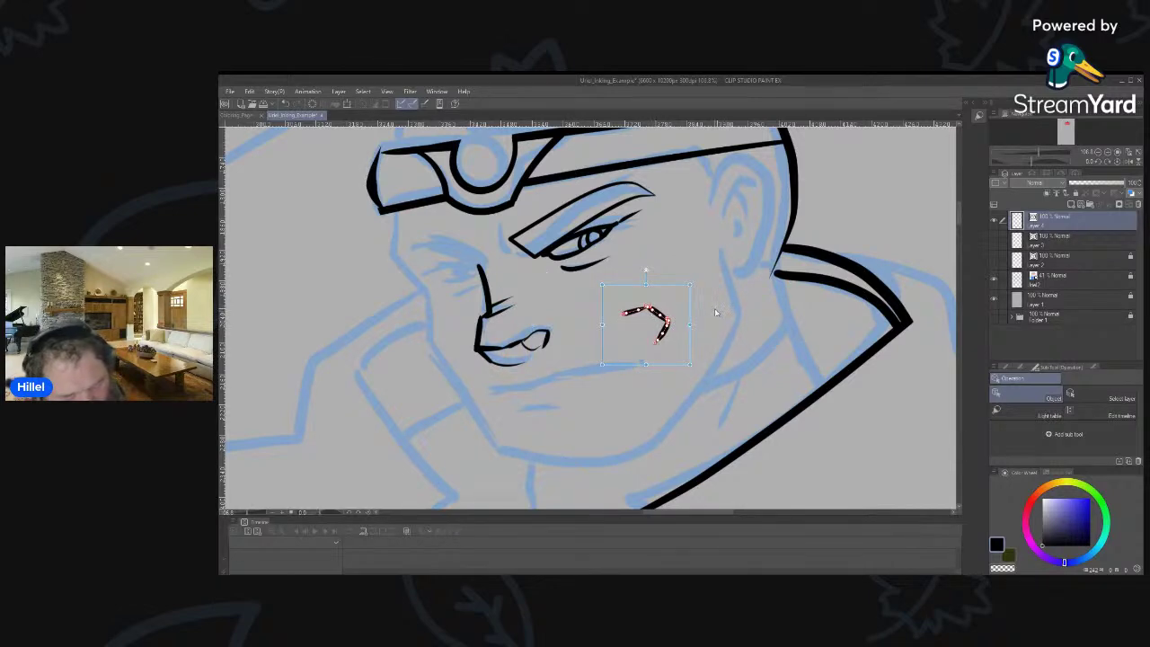
key("y")
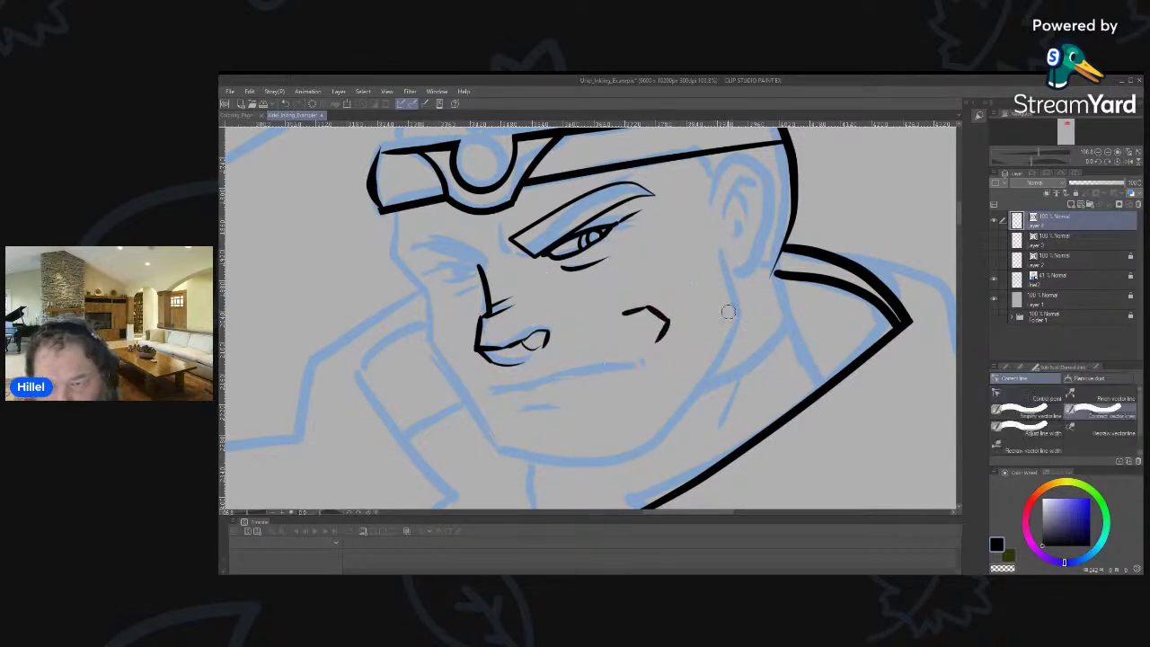
key("o")
left_click(656, 331)
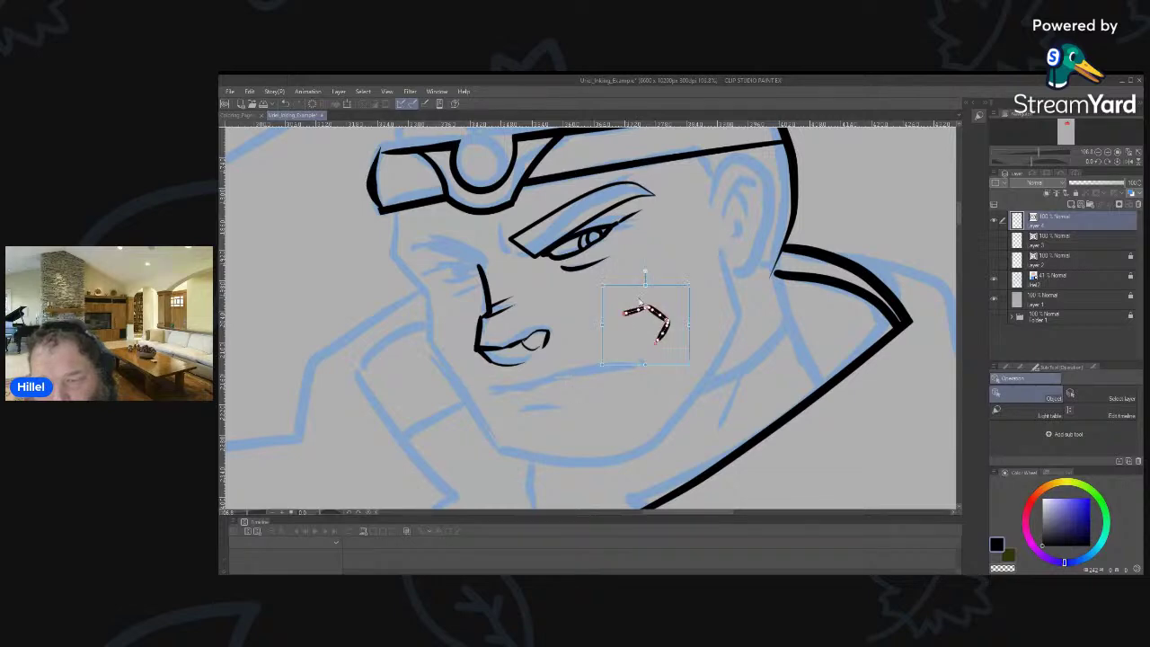
Try to reshape the joined nostril wing line by moving its upper control point, then undo the reshaping.
left_click_drag(640, 289, 645, 286)
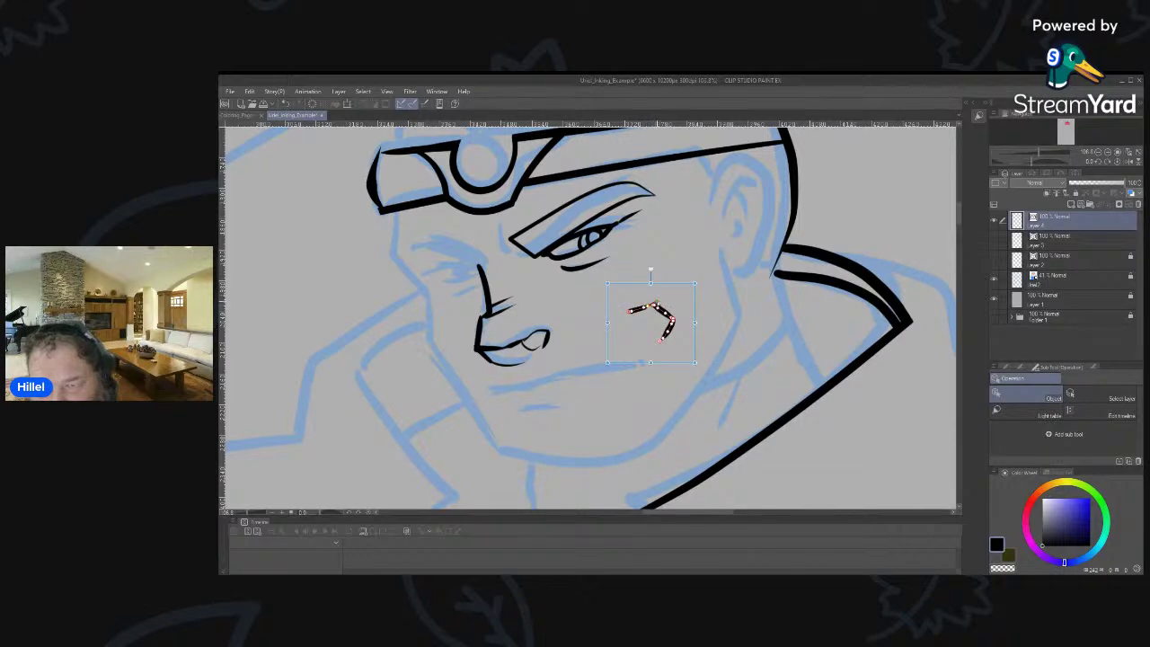
mouse_move(653, 304)
left_mouse_down()
mouse_move(651, 288)
mouse_move(639, 304)
left_mouse_up()
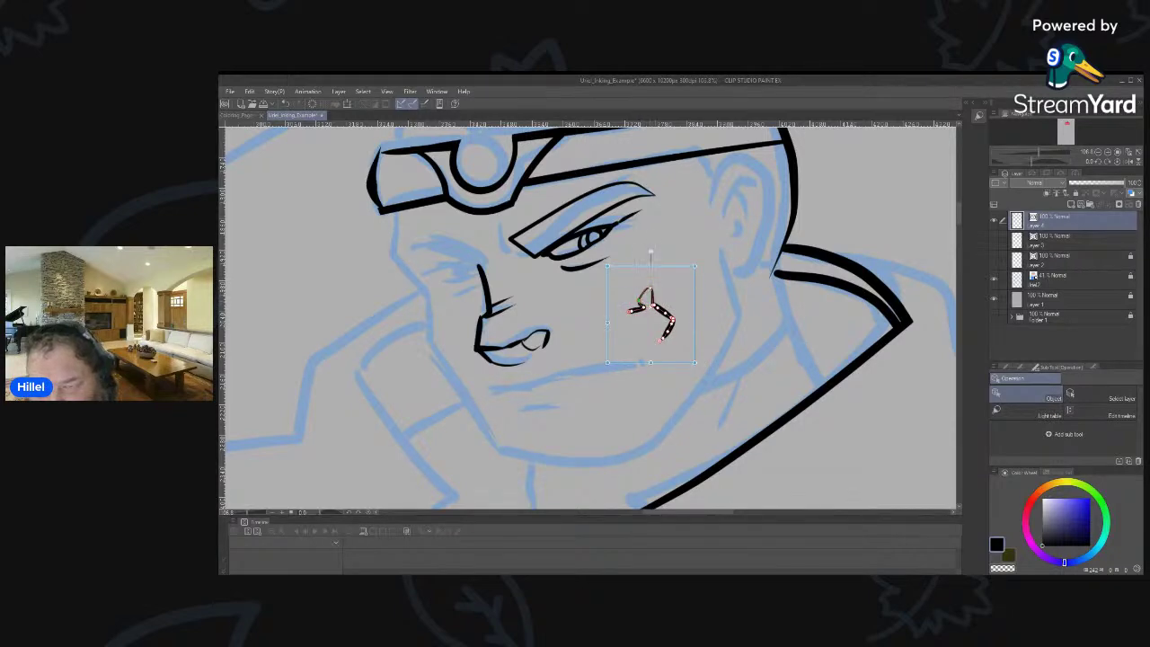
key("ctrl+z")
key("ctrl+z")
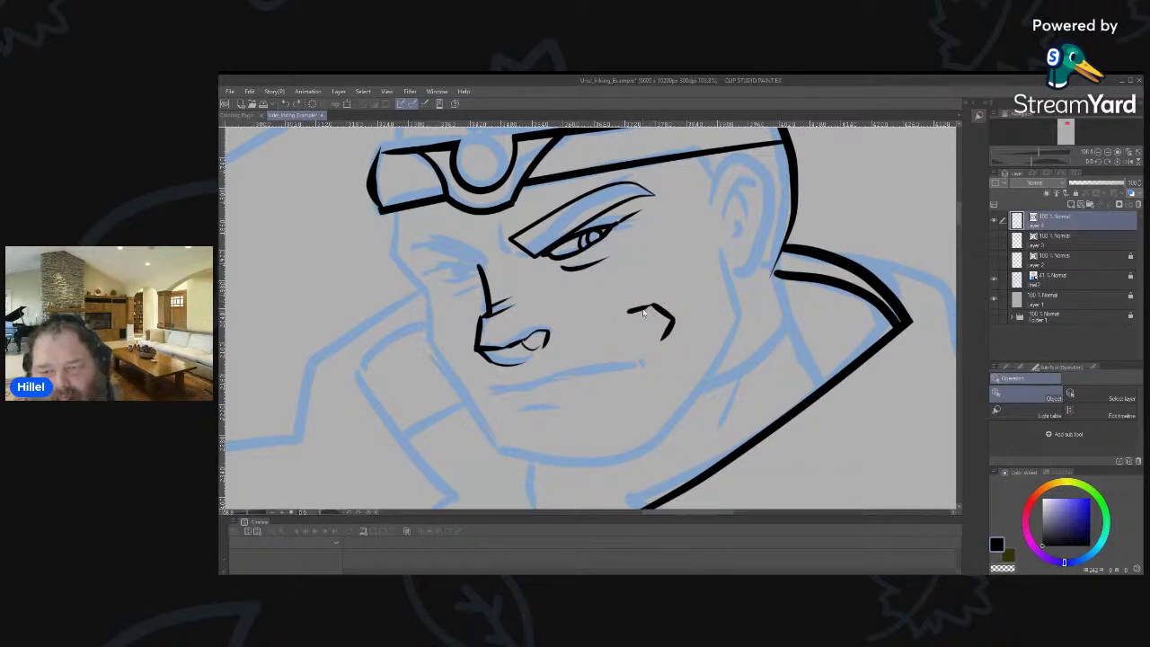
Smooth the joined nostril wing line with Simplify vector line.
left_click(644, 312)
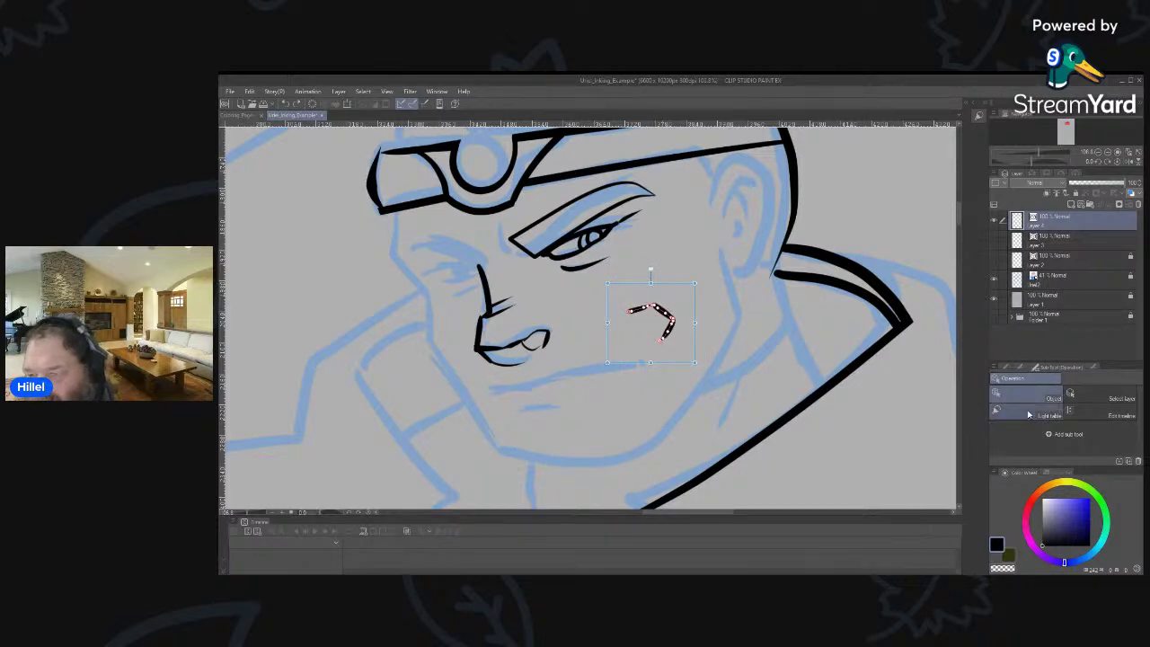
left_click(1005, 368)
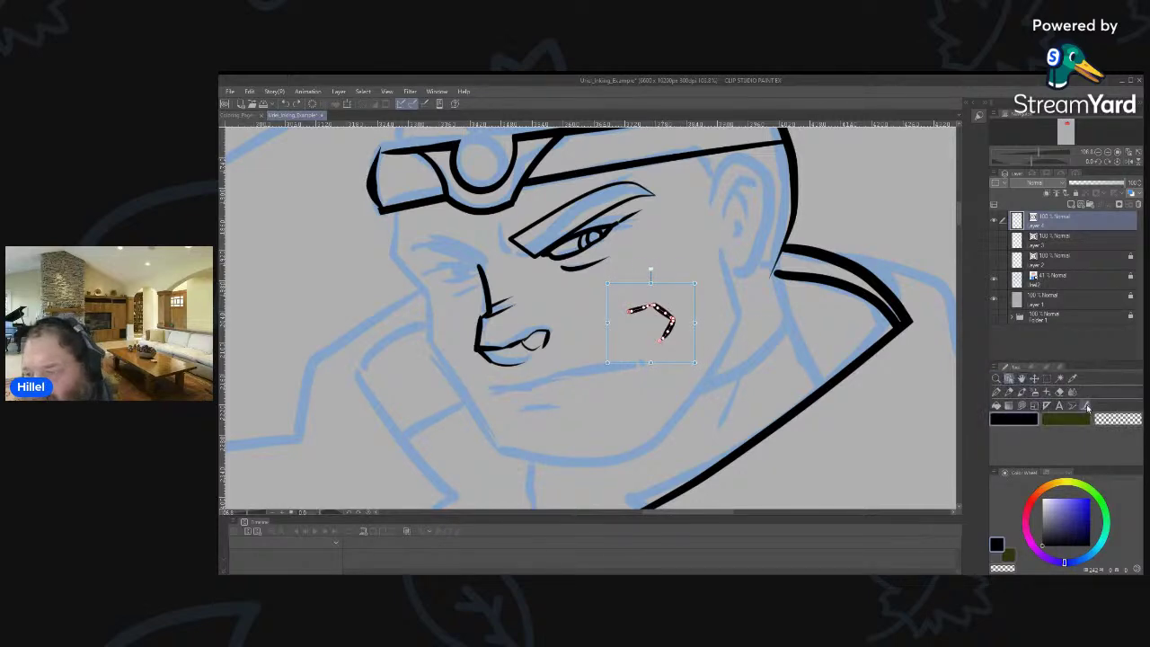
left_click(1083, 406)
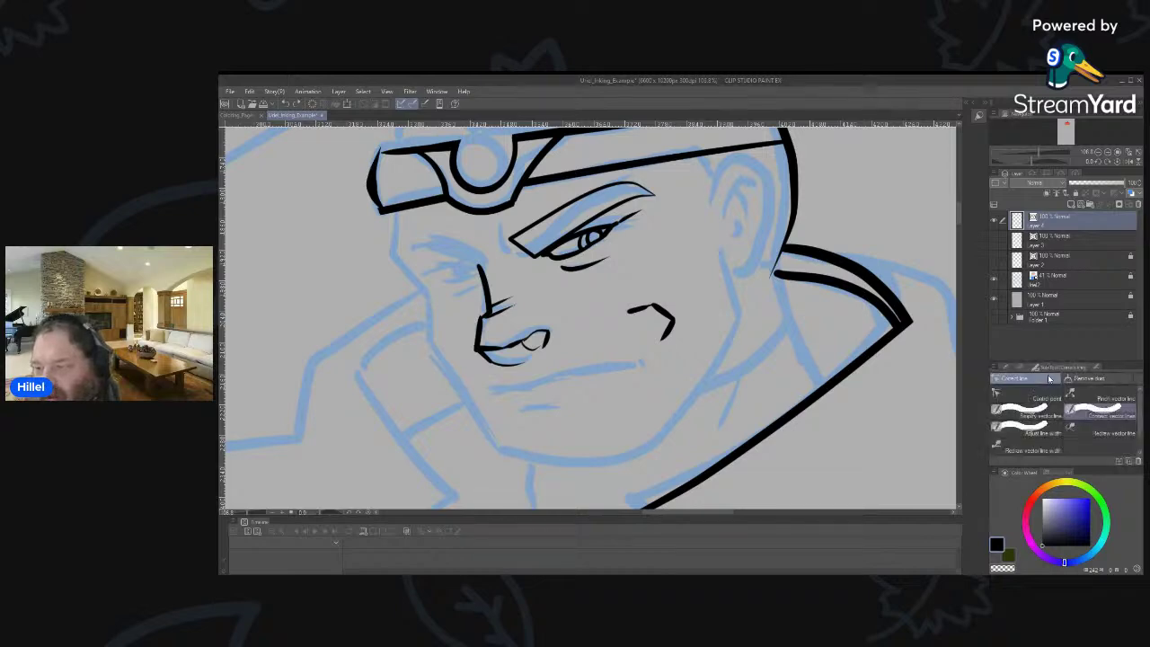
left_click(1025, 409)
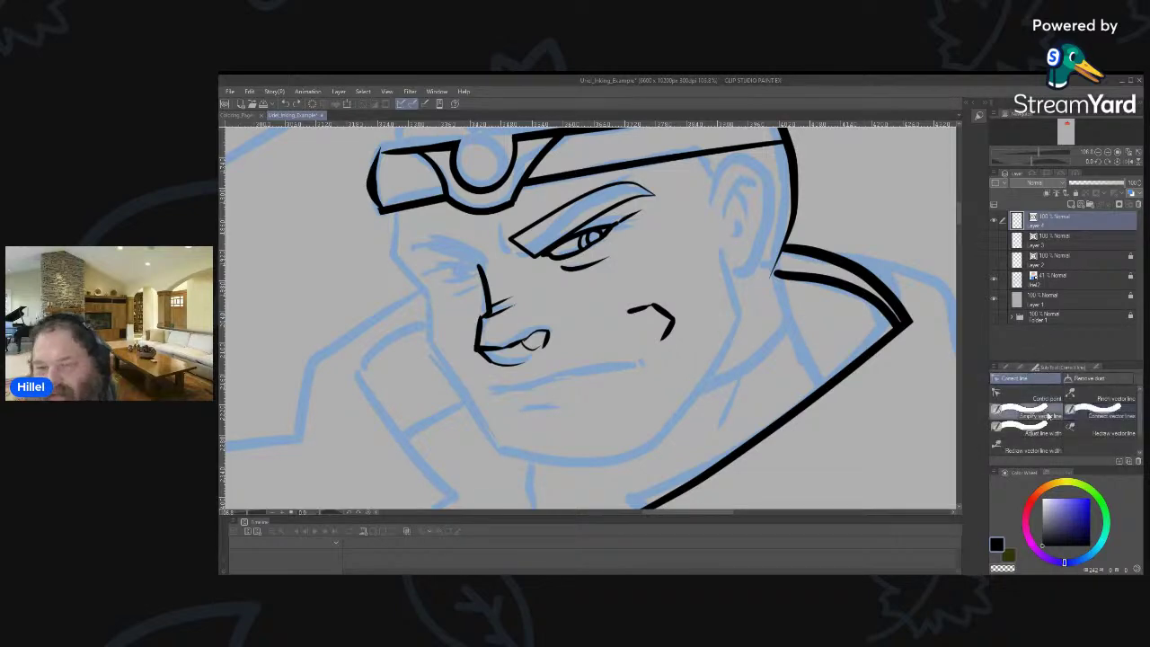
mouse_move(627, 312)
left_mouse_down()
mouse_move(676, 323)
mouse_move(657, 341)
left_mouse_up()
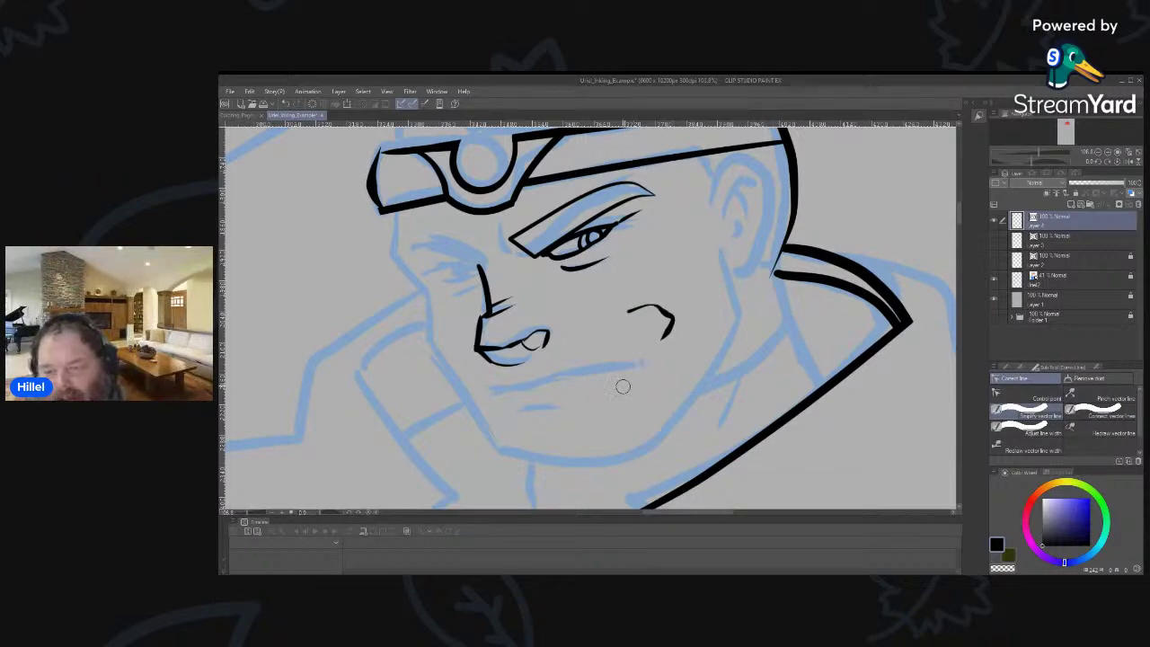
Move the simplified nostril wing line from the cheek back beside the nostril and deselect it.
key("o")
left_click(667, 314)
left_click_drag(677, 286, 578, 289)
left_click(628, 313)
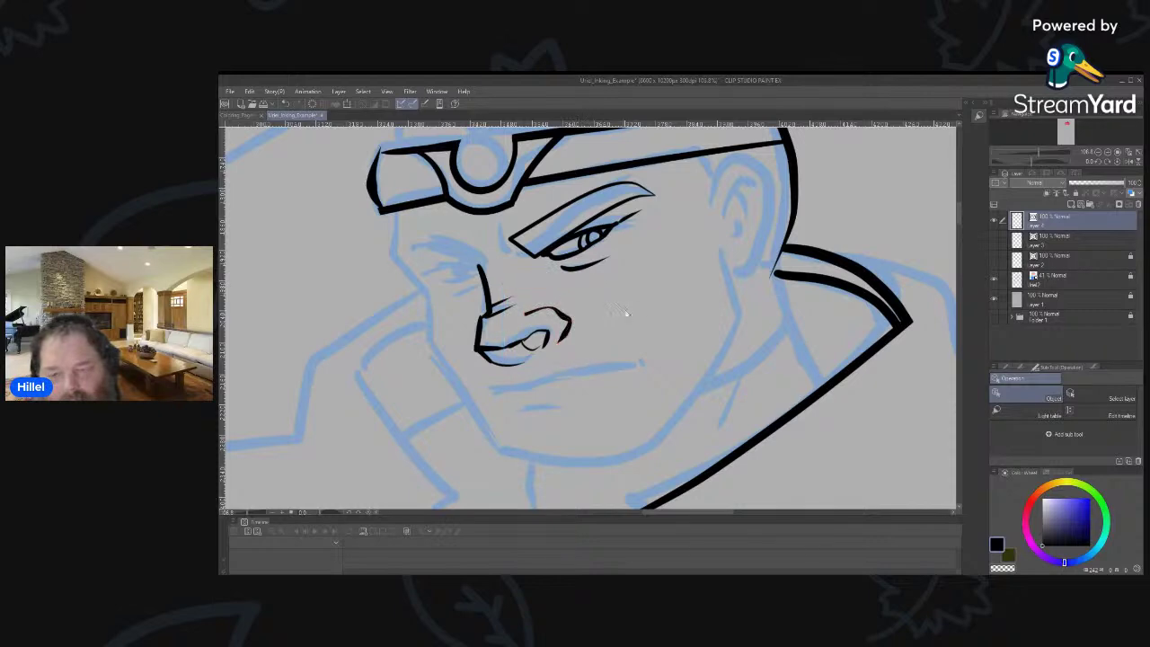
Switch the corner type of the nostril wing's outer and top control points and reshape the line into a sharper peak.
left_click(564, 321)
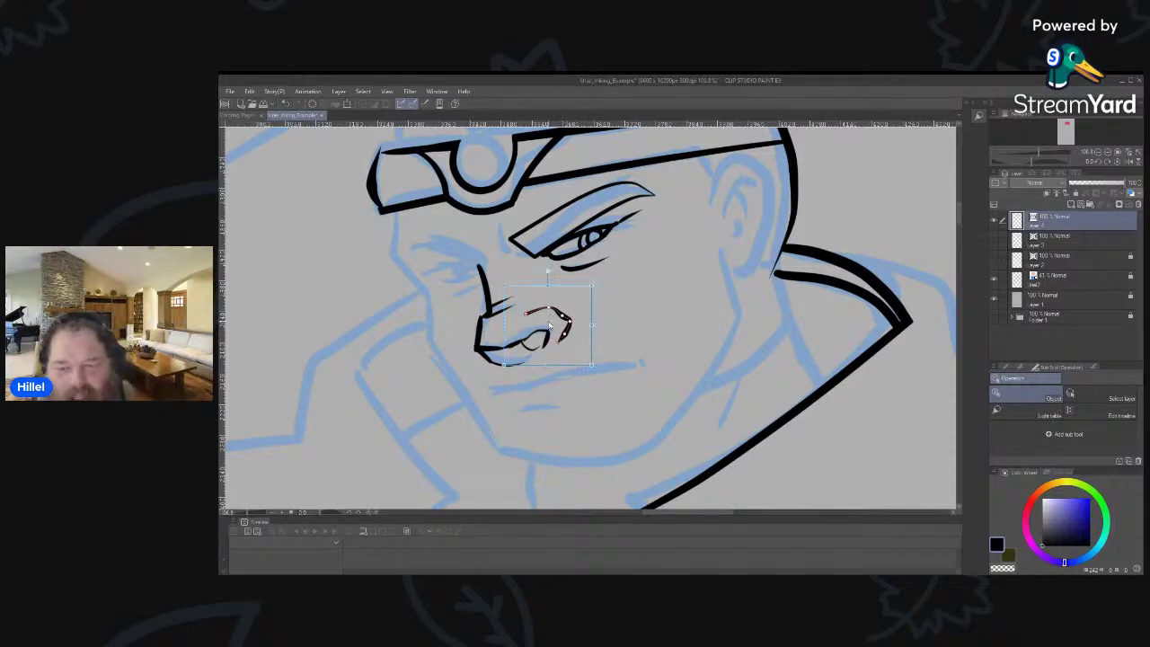
right_click(565, 319)
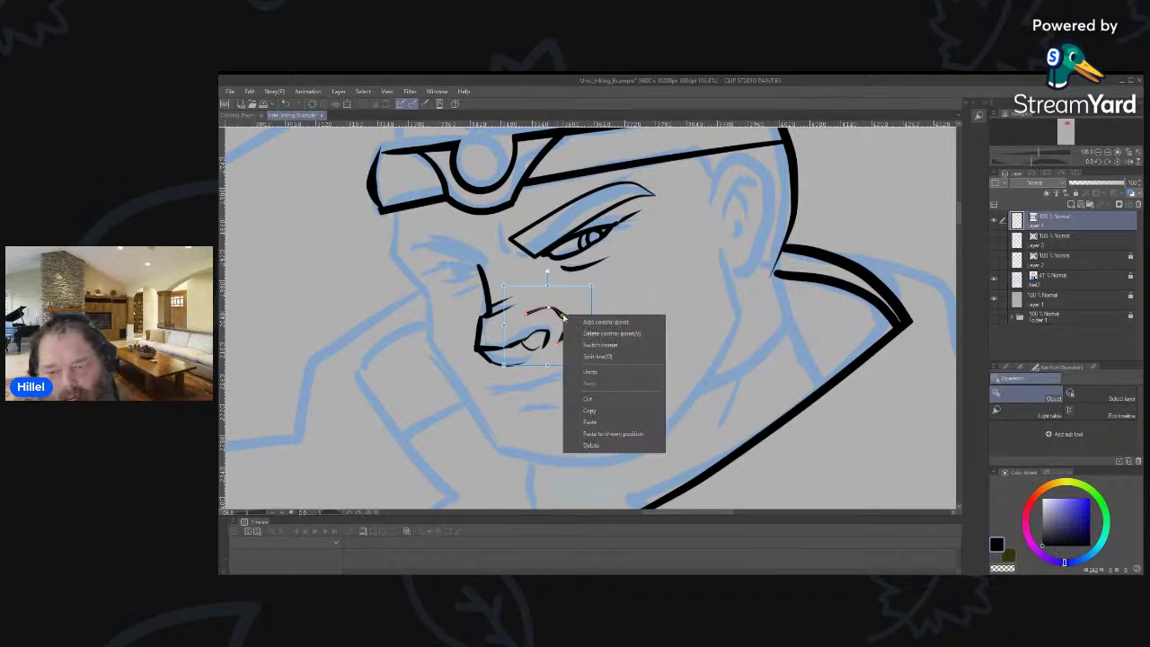
left_click(602, 346)
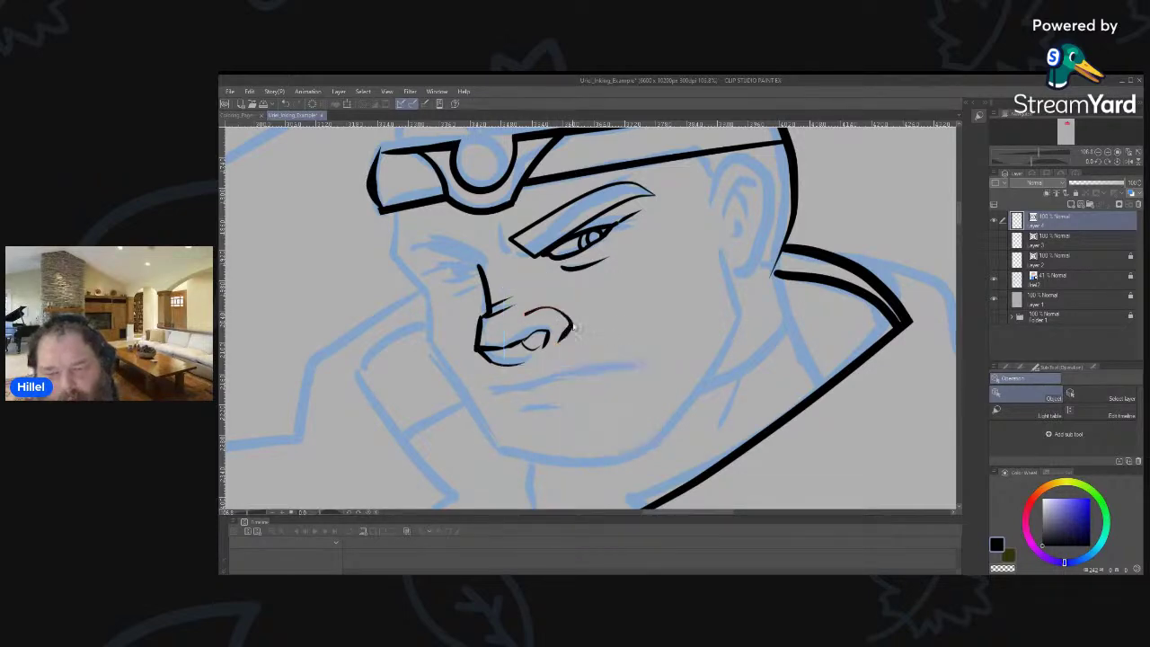
right_click(572, 322)
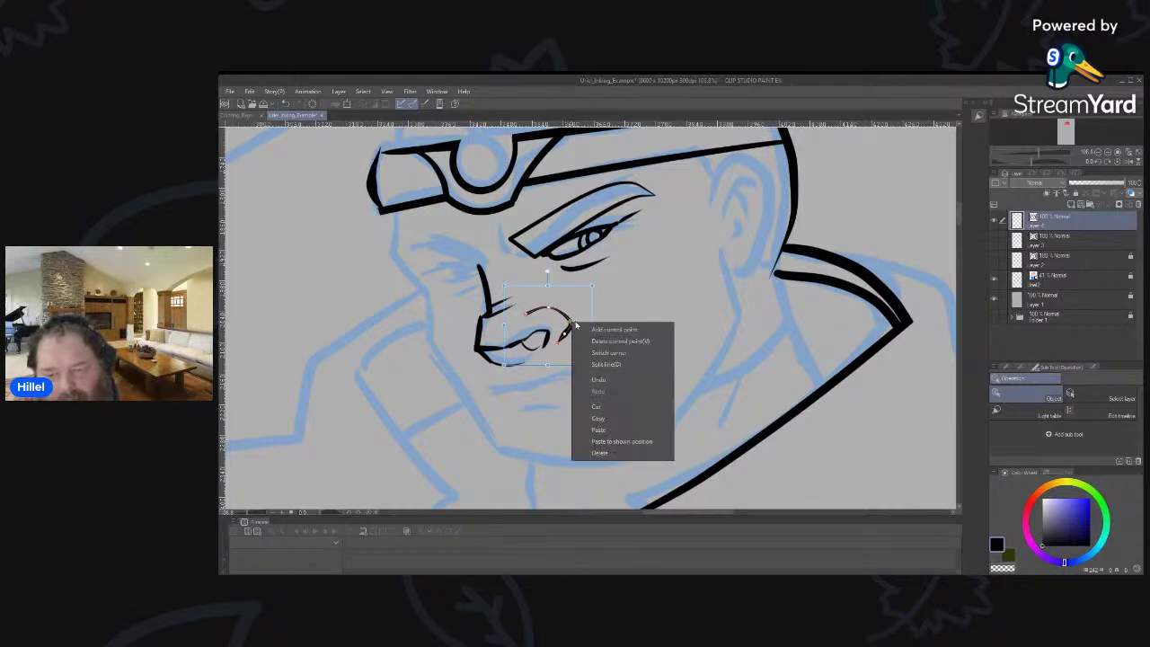
left_click(610, 354)
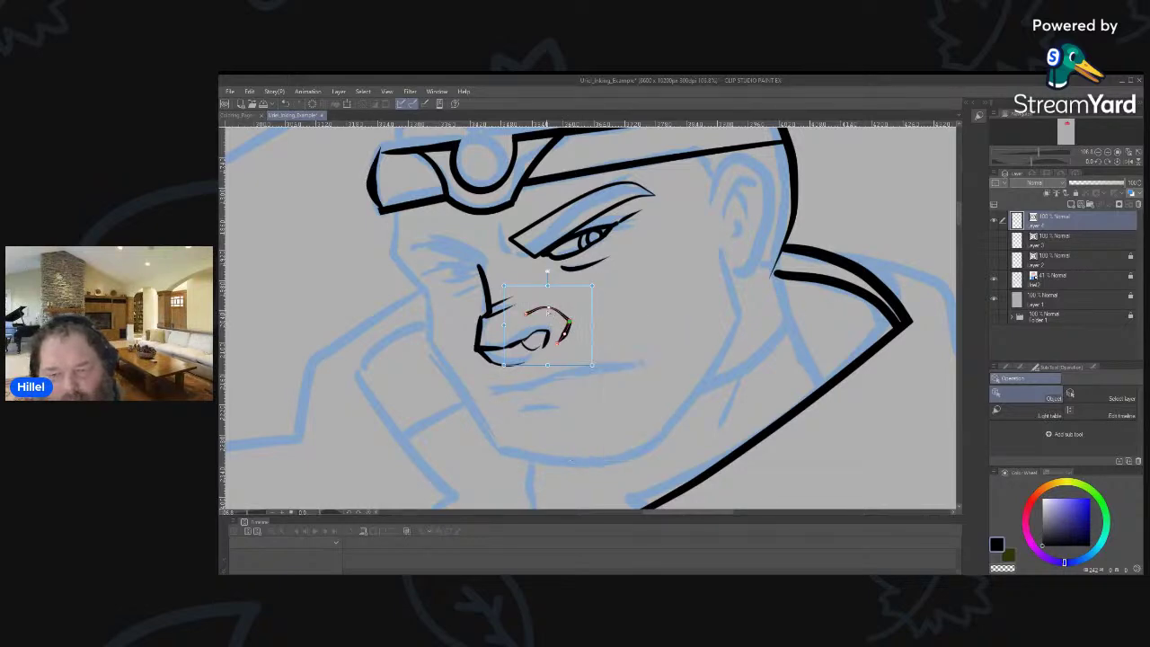
right_click(548, 310)
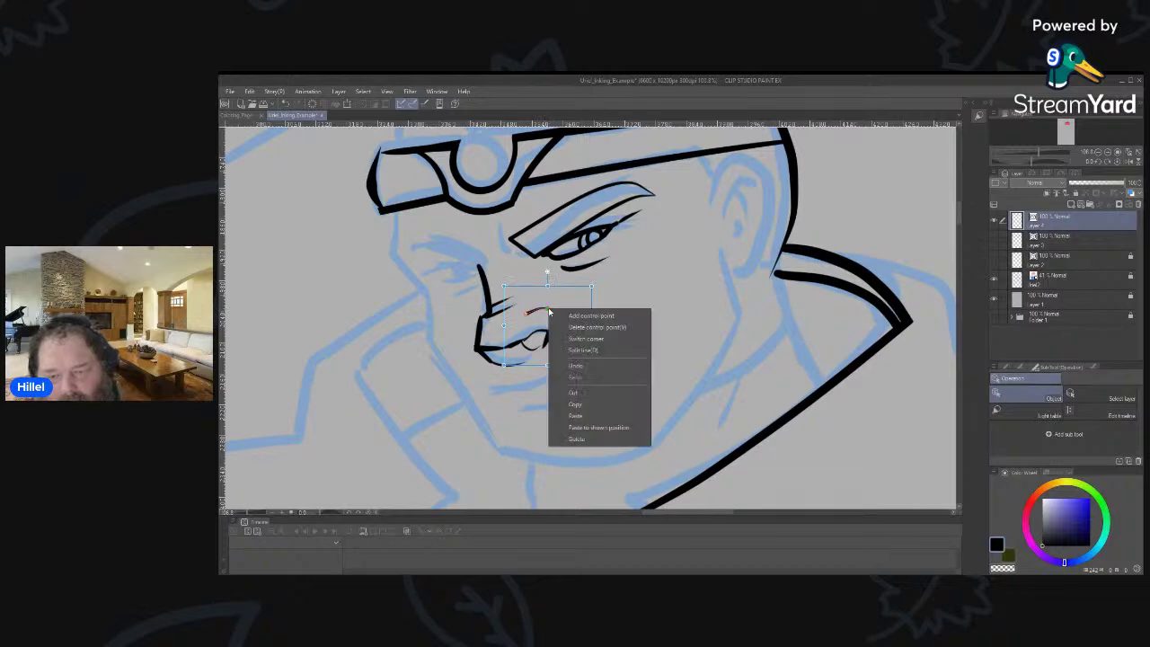
left_click(580, 341)
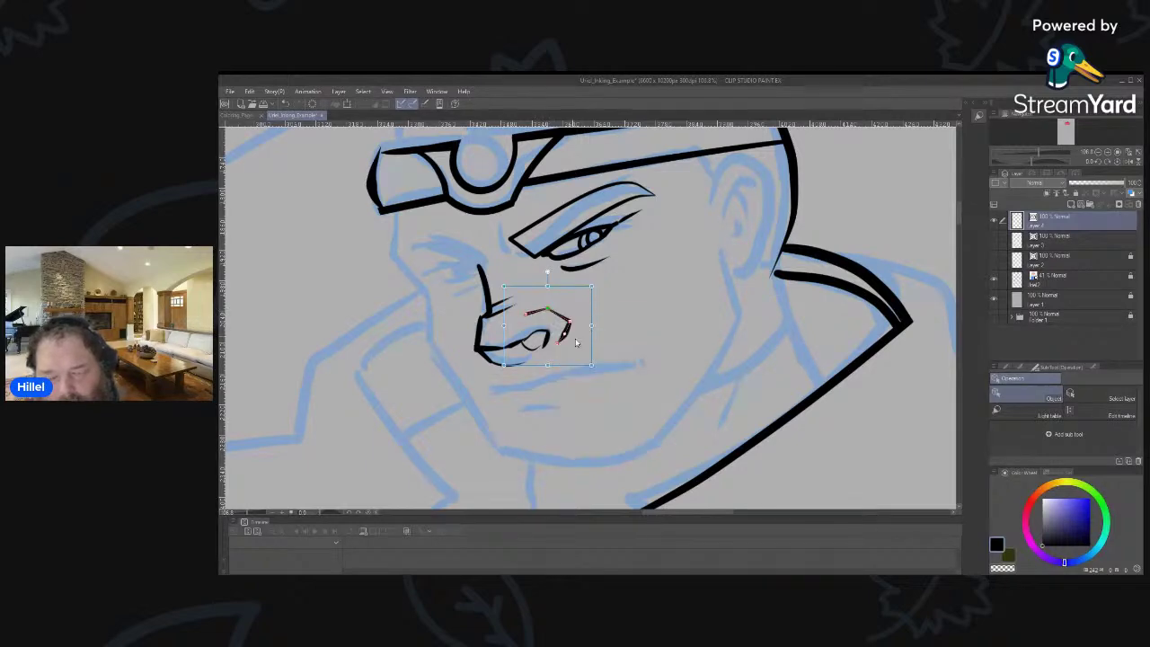
mouse_move(549, 310)
left_mouse_down()
mouse_move(571, 326)
mouse_move(550, 349)
left_mouse_up()
left_click(640, 300)
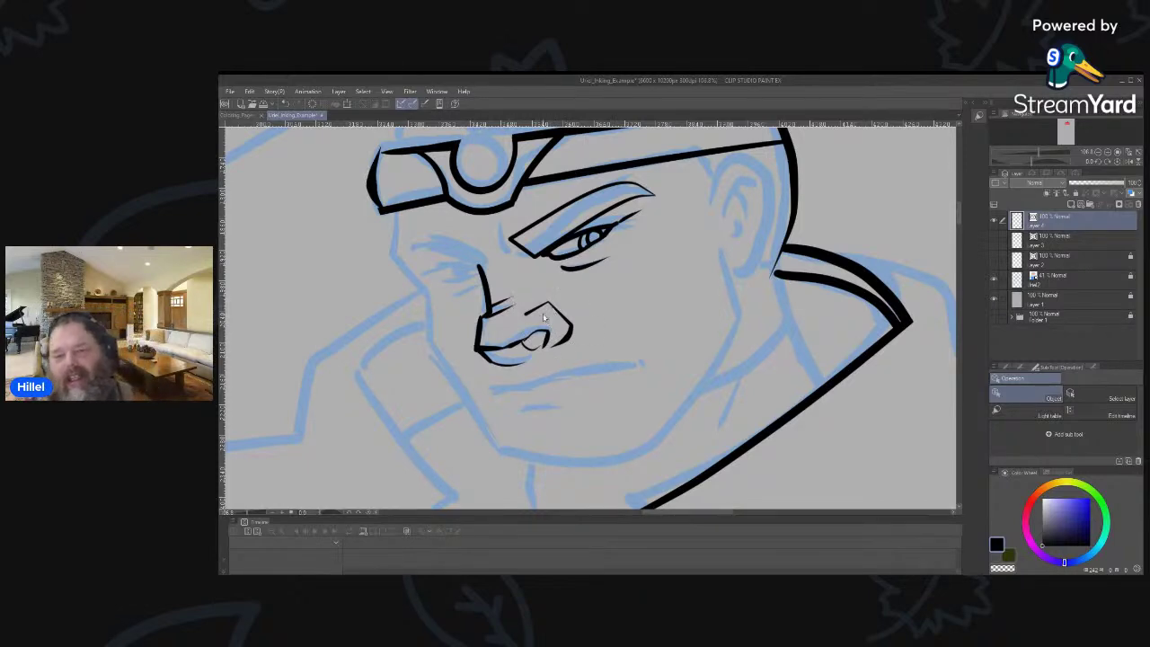
Delete the short curved stroke between the nose tip and nostril, leaving the stroke at the nose's base deselected.
left_click(521, 341)
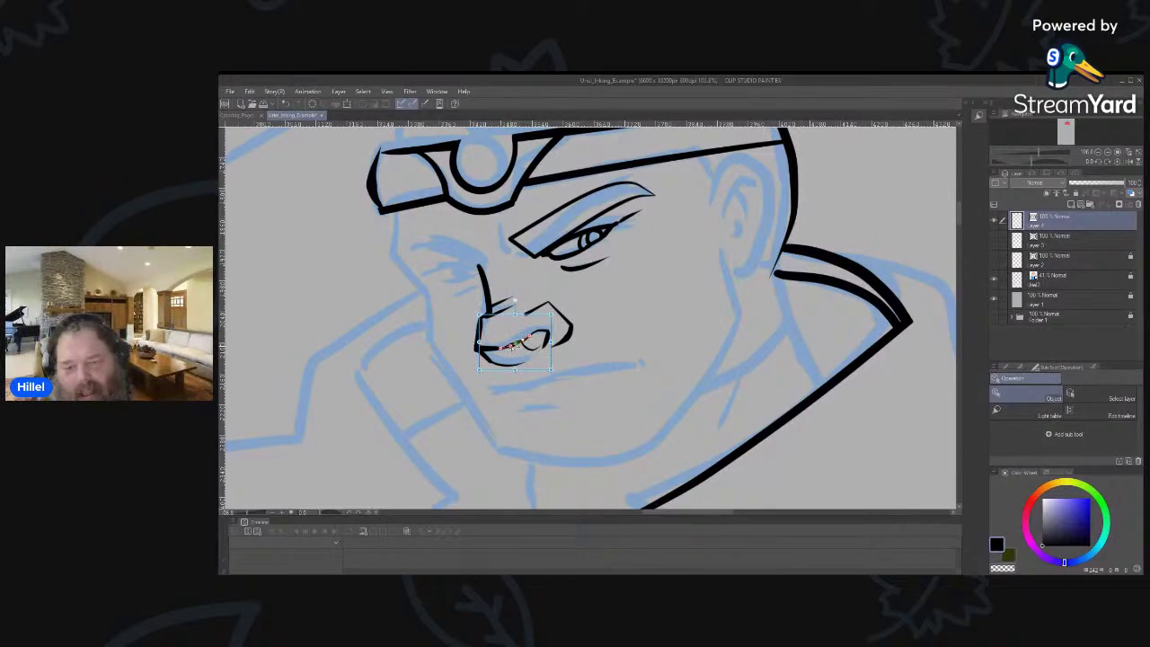
mouse_move(529, 328)
left_mouse_down()
mouse_move(573, 382)
mouse_move(649, 367)
left_mouse_up()
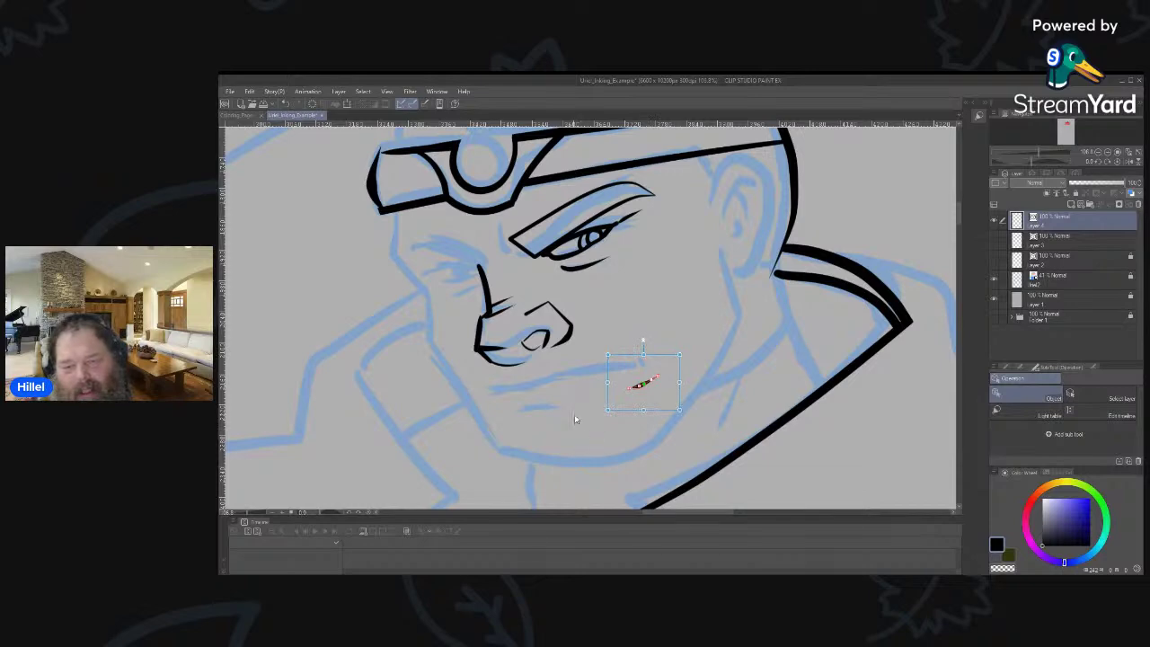
key("Delete")
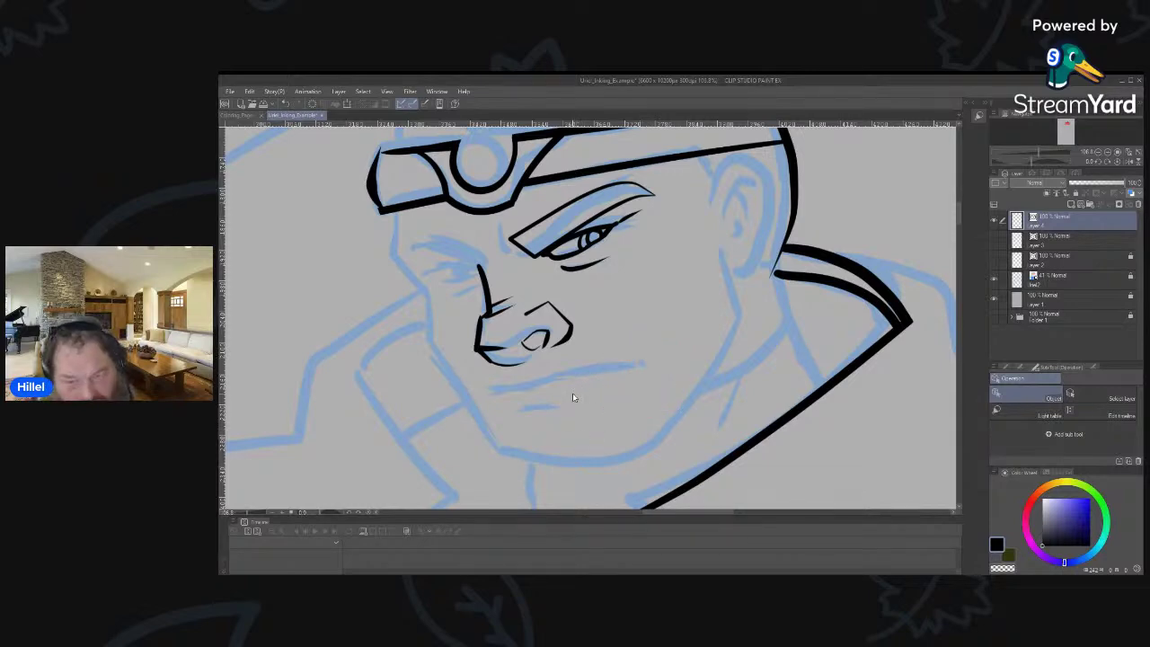
left_click(490, 352)
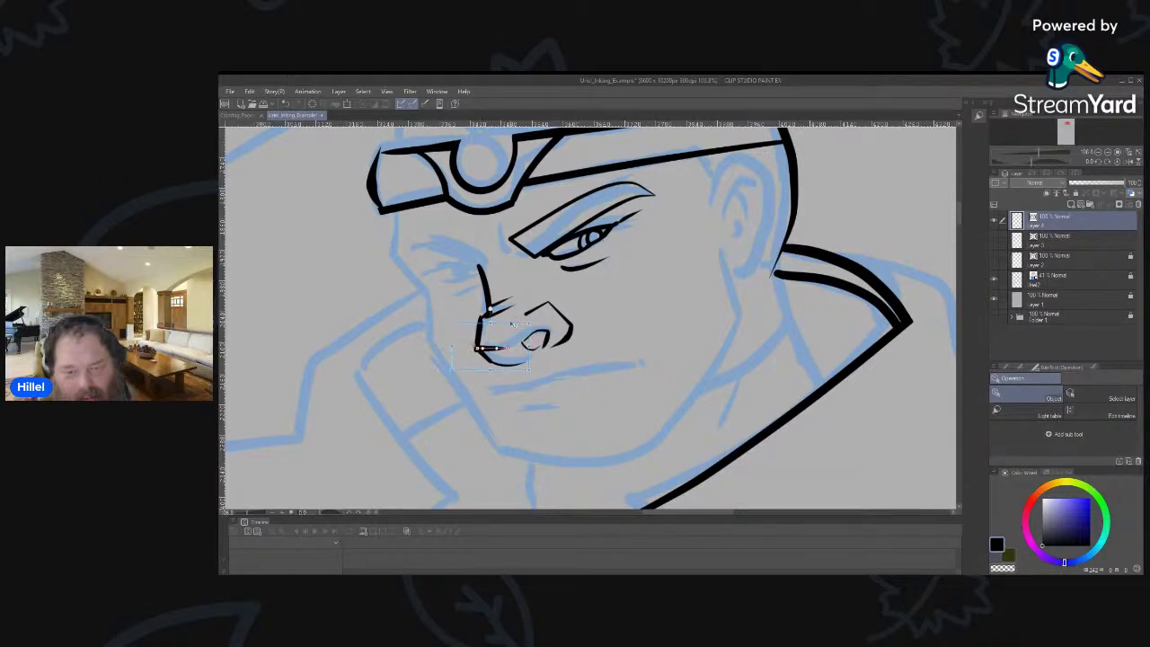
left_click_drag(515, 324, 517, 325)
left_click(596, 369)
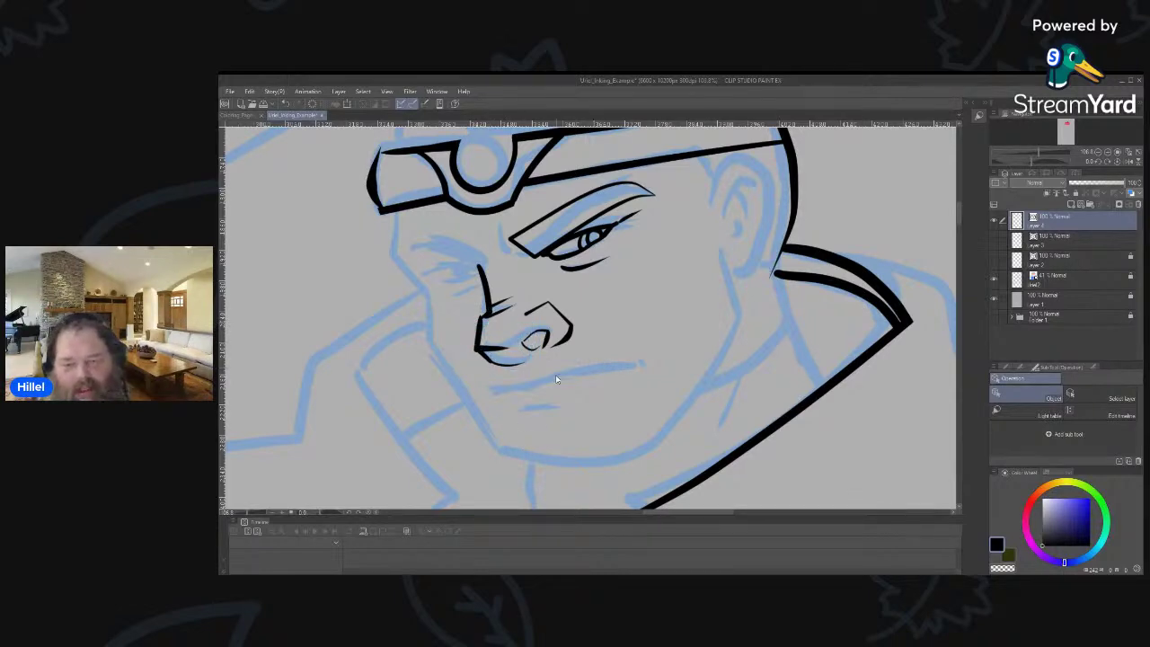
Delete the thin stroke extending past the eye's outer corner and leave the eye outline deselected.
left_click(628, 229)
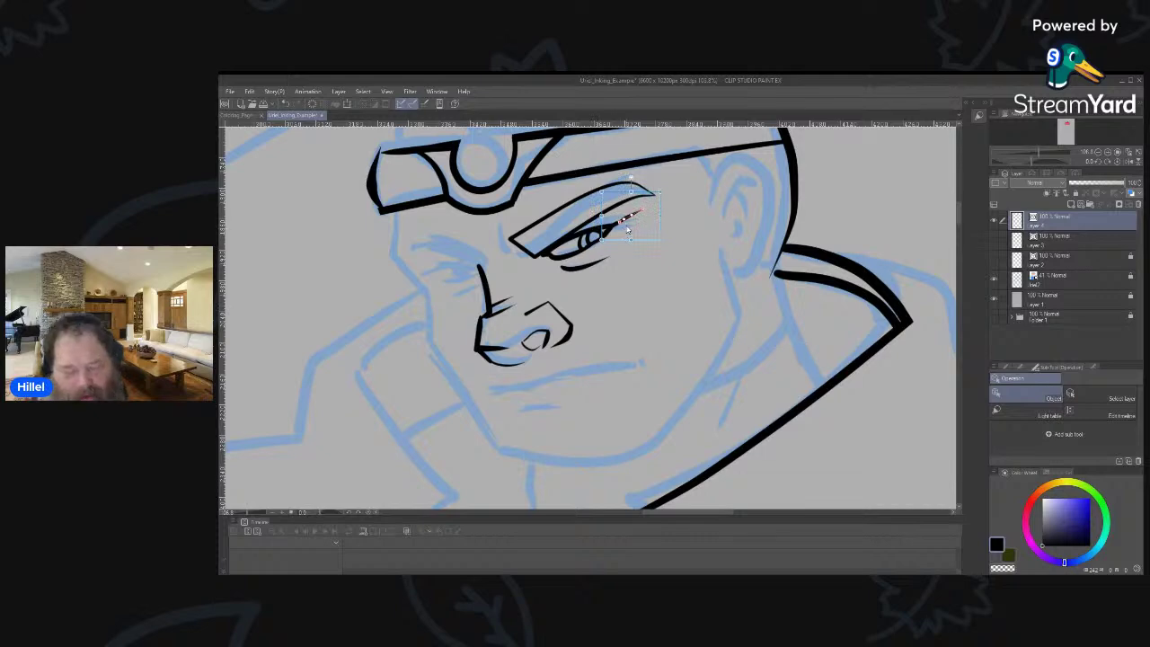
left_click(617, 228)
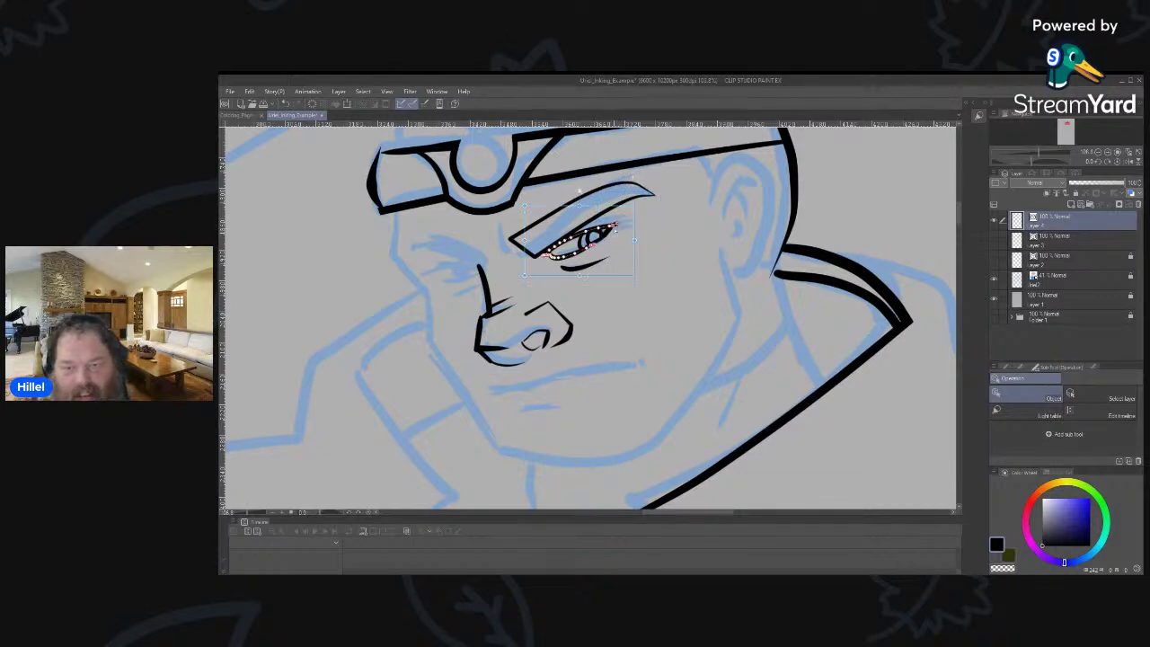
left_click(672, 240)
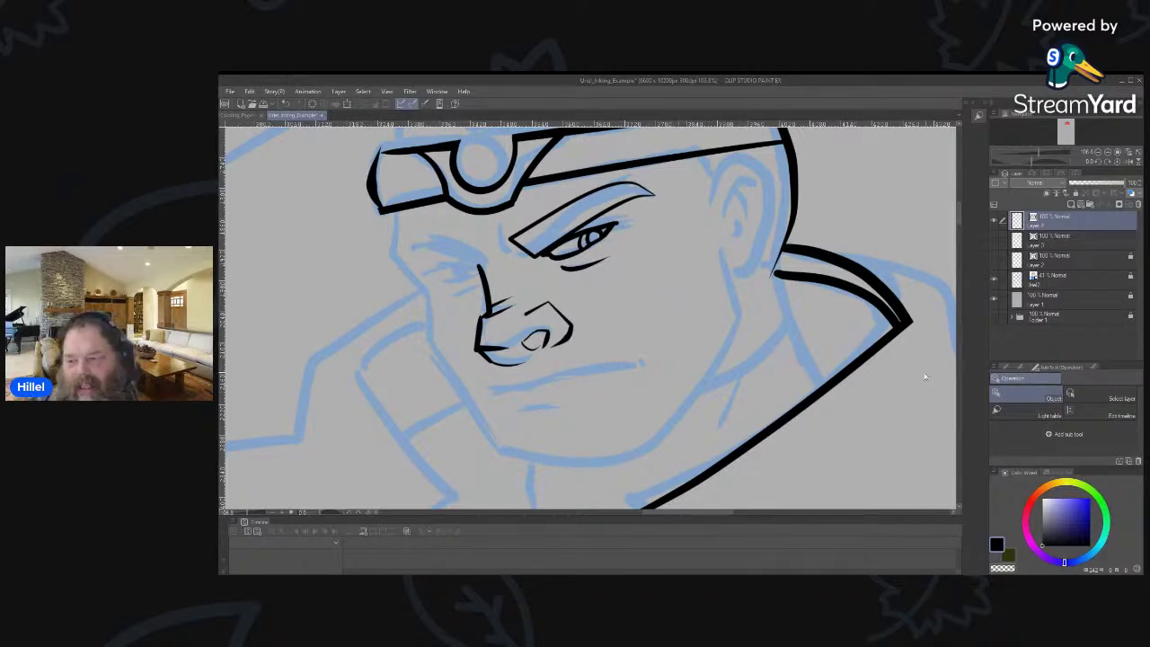
Ink the mouth line over the sketch with crossing strokes at both ends and at the centre of the lips.
left_click(1004, 369)
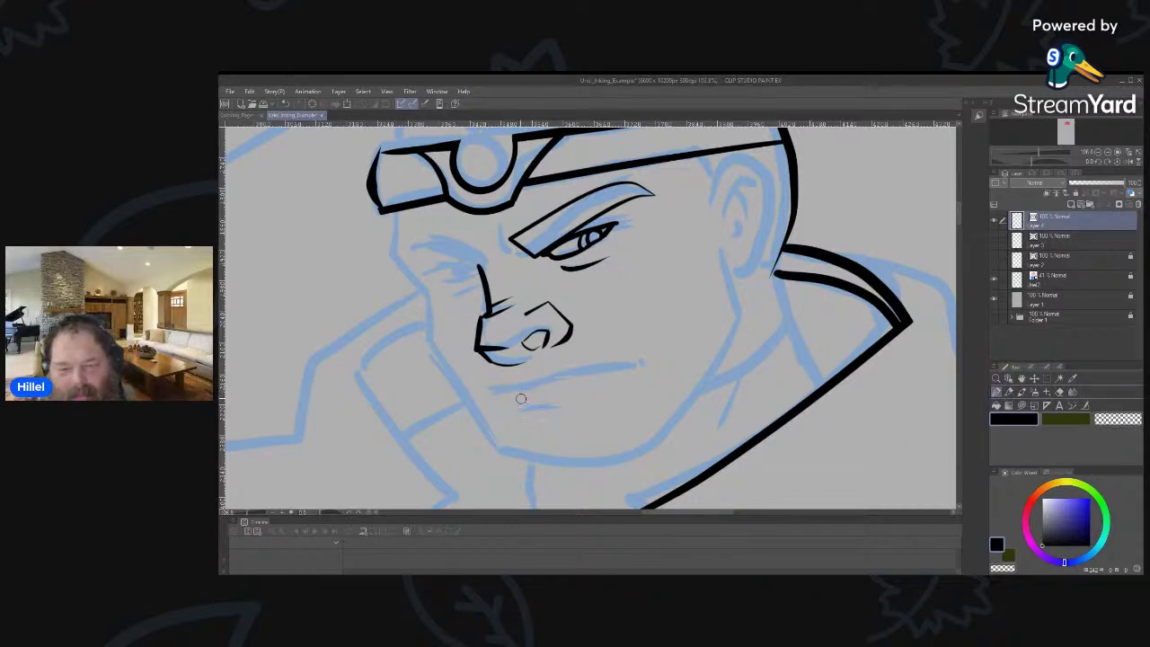
left_click_drag(501, 385, 661, 352)
mouse_move(513, 381)
left_mouse_down()
mouse_move(440, 410)
mouse_move(481, 407)
left_mouse_up()
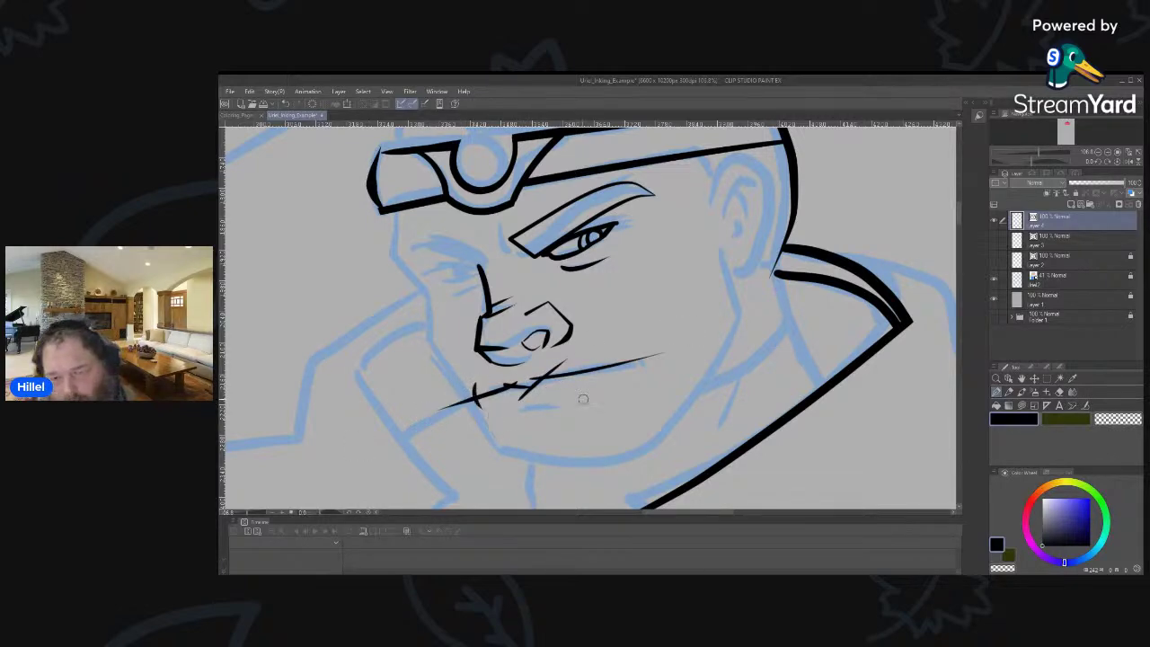
left_click_drag(621, 354, 643, 375)
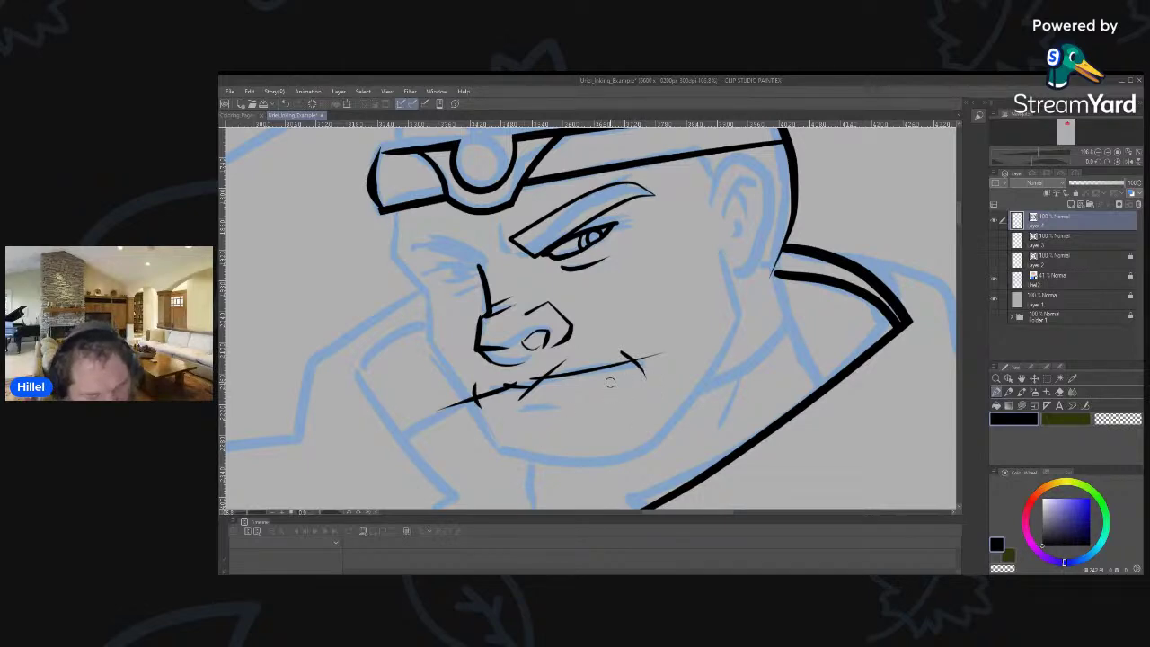
Trim the overshooting ends of the crossing mouth strokes with the vector eraser, leaving one clean lip line.
key("e")
mouse_move(634, 351)
left_mouse_down()
mouse_move(622, 359)
mouse_move(654, 363)
mouse_move(636, 363)
left_mouse_up()
left_click_drag(554, 362, 528, 392)
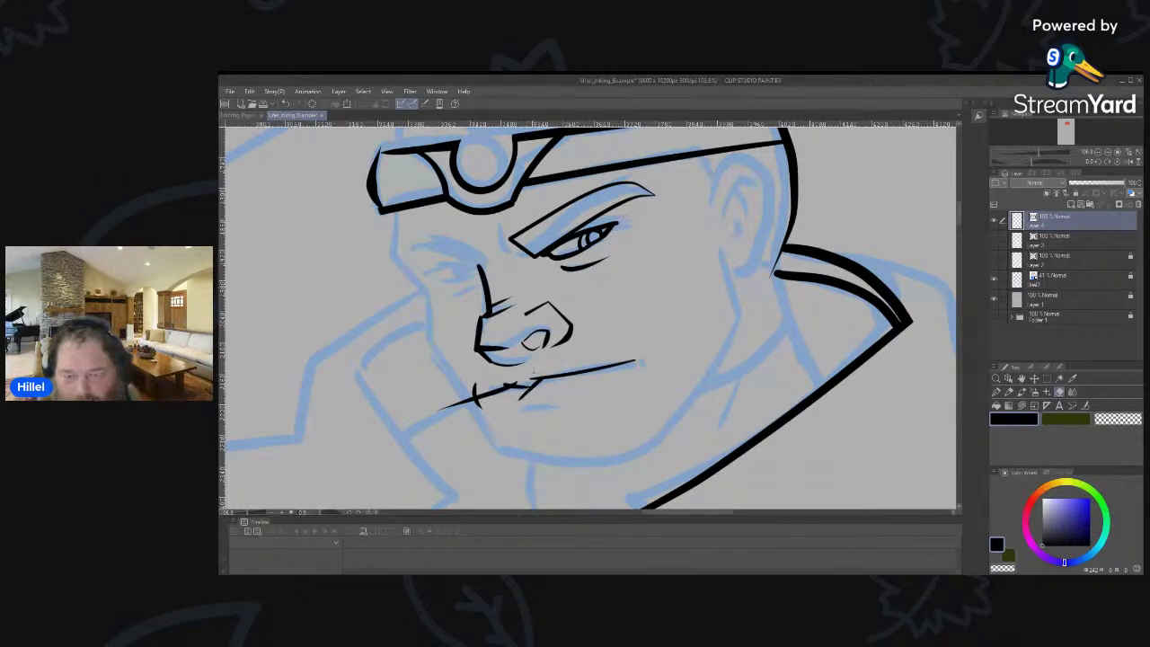
mouse_move(533, 372)
left_mouse_down()
mouse_move(492, 388)
mouse_move(455, 426)
left_mouse_up()
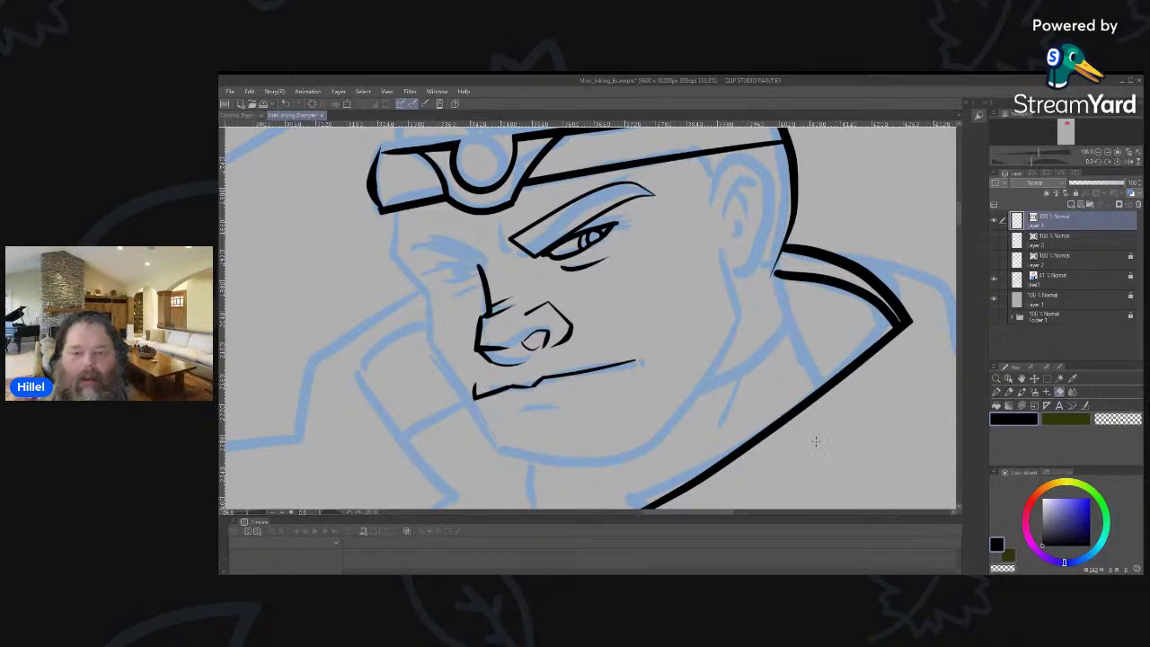
Ink a short slanted stroke at the mouth's near corner, undoing unsatisfactory tries.
key("p")
left_click_drag(625, 347, 644, 363)
key("ctrl+z")
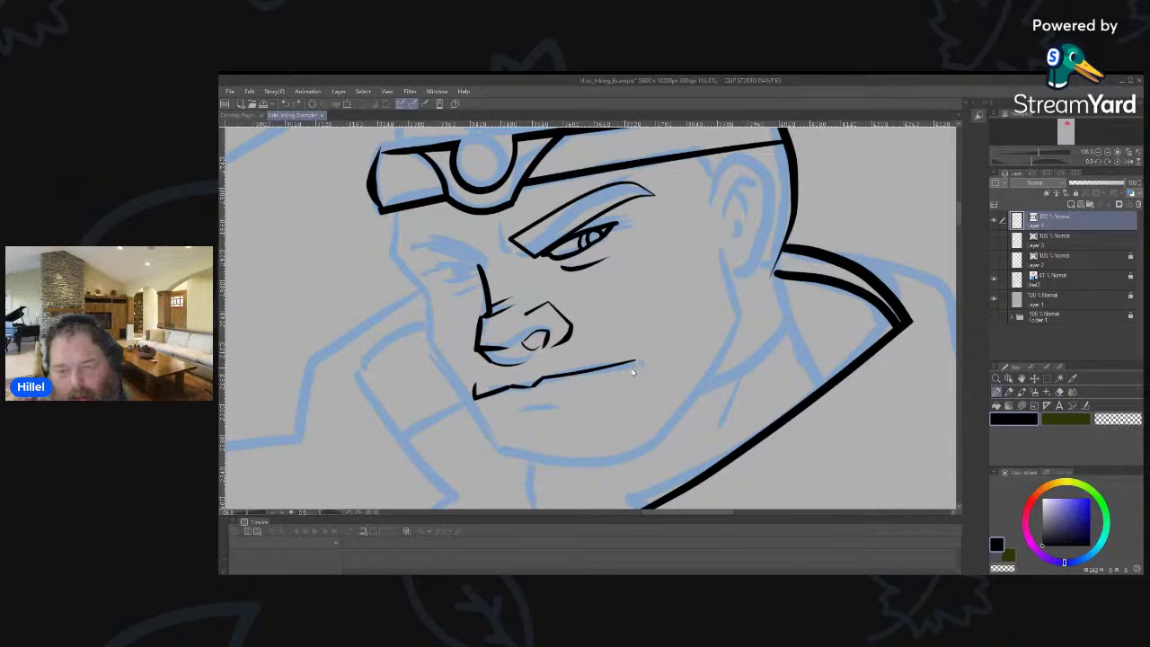
left_click_drag(630, 351, 651, 368)
key("ctrl+z")
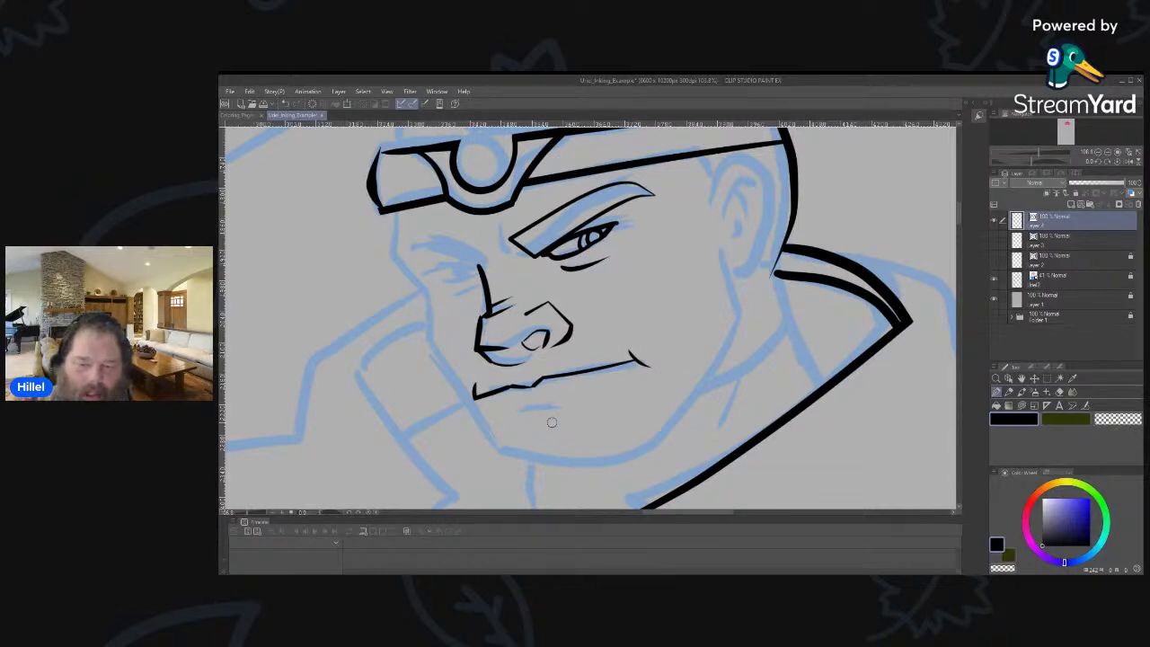
Ink the lower lip's shadow line with short strokes at both ends, and trim the overlap below its near end.
left_click_drag(512, 414, 582, 416)
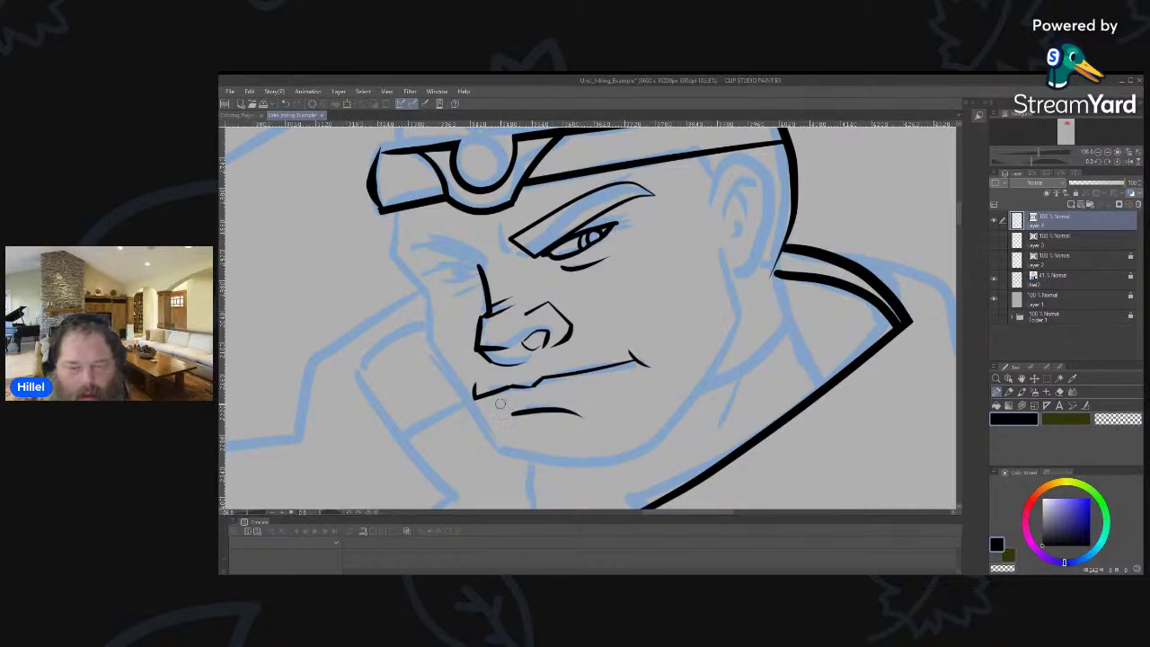
mouse_move(497, 402)
left_mouse_down()
mouse_move(506, 415)
mouse_move(598, 393)
left_mouse_up()
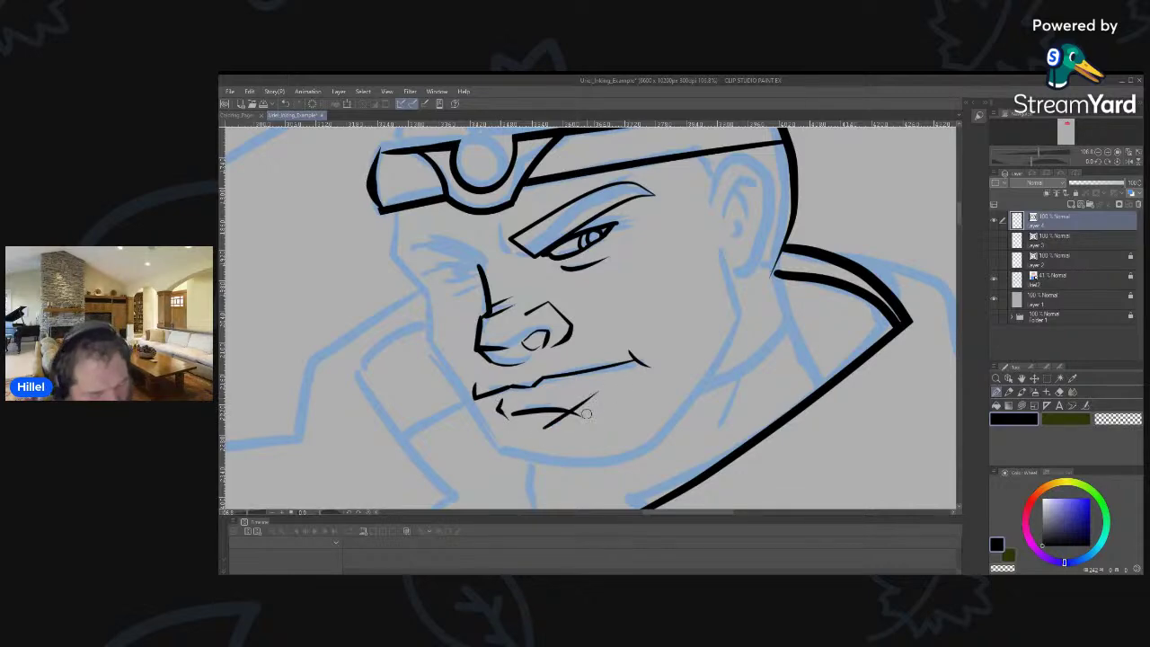
key("e")
left_click(582, 410)
left_click_drag(583, 411, 541, 427)
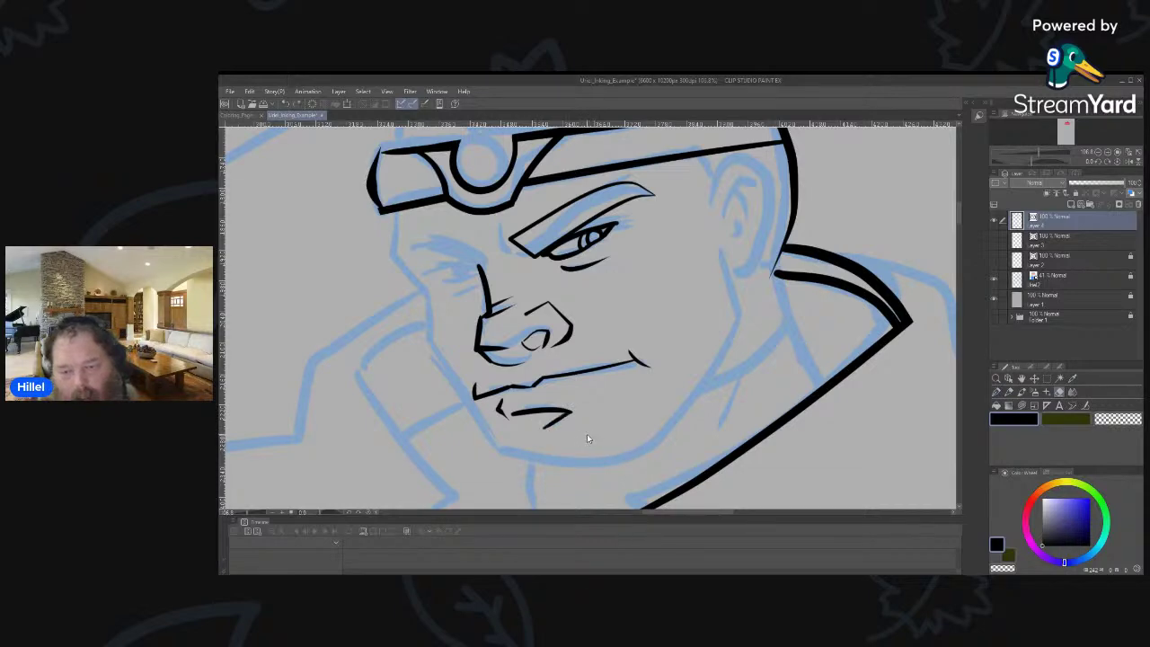
key("ctrl+z")
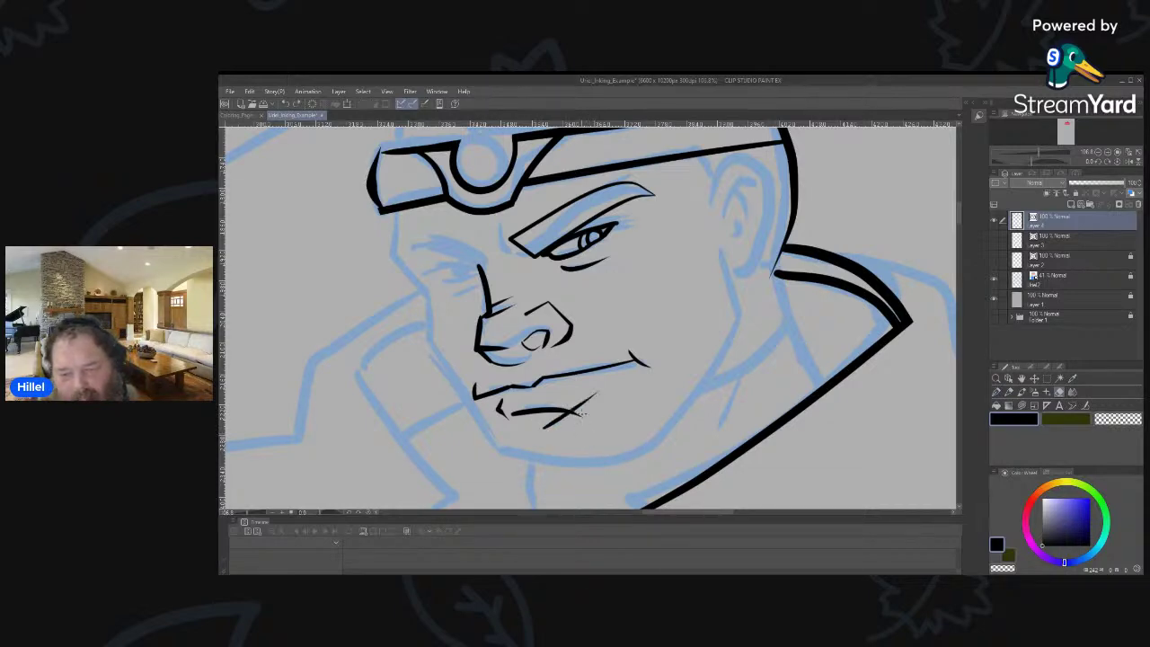
left_click_drag(558, 426, 545, 428)
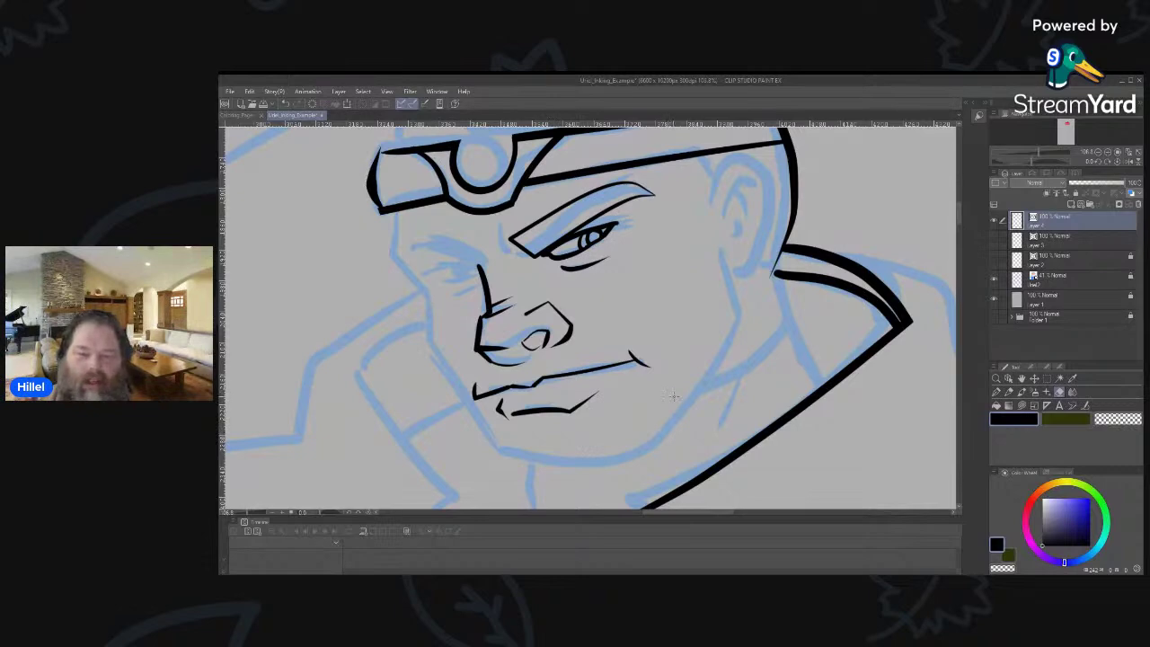
Ink the face contour from the headband down the far cheek, around the chin and up the near jaw with overlapping strokes.
key("p")
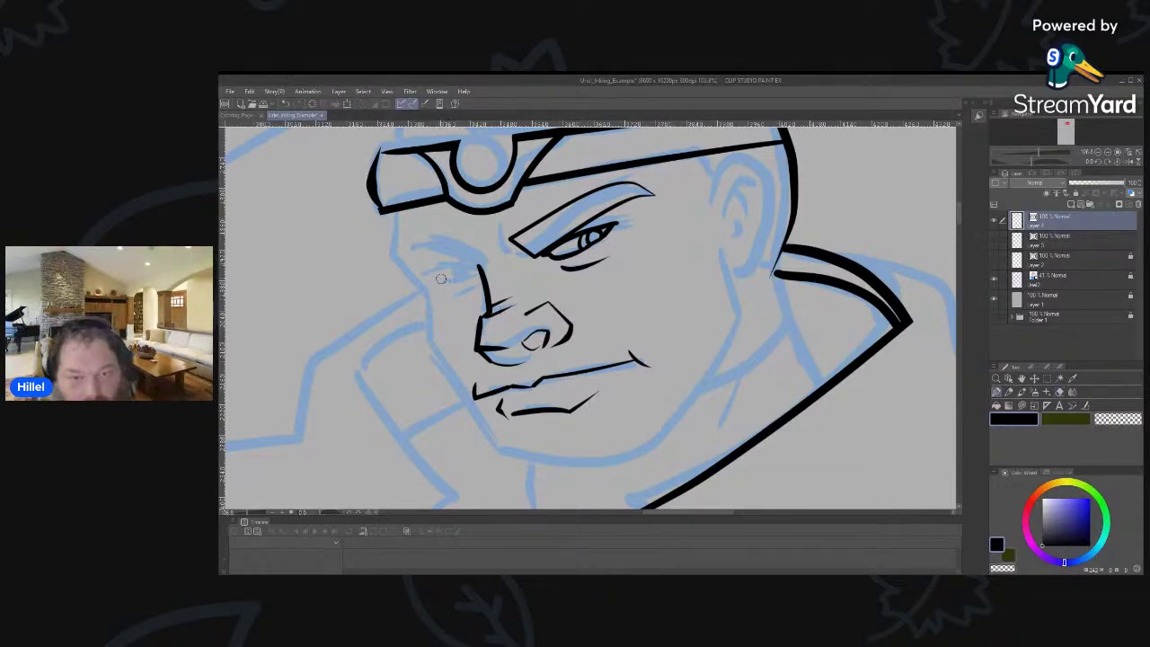
mouse_move(393, 212)
left_mouse_down()
mouse_move(395, 270)
mouse_move(424, 303)
mouse_move(431, 370)
left_mouse_up()
mouse_move(401, 301)
left_mouse_down()
mouse_move(495, 463)
mouse_move(710, 385)
left_mouse_up()
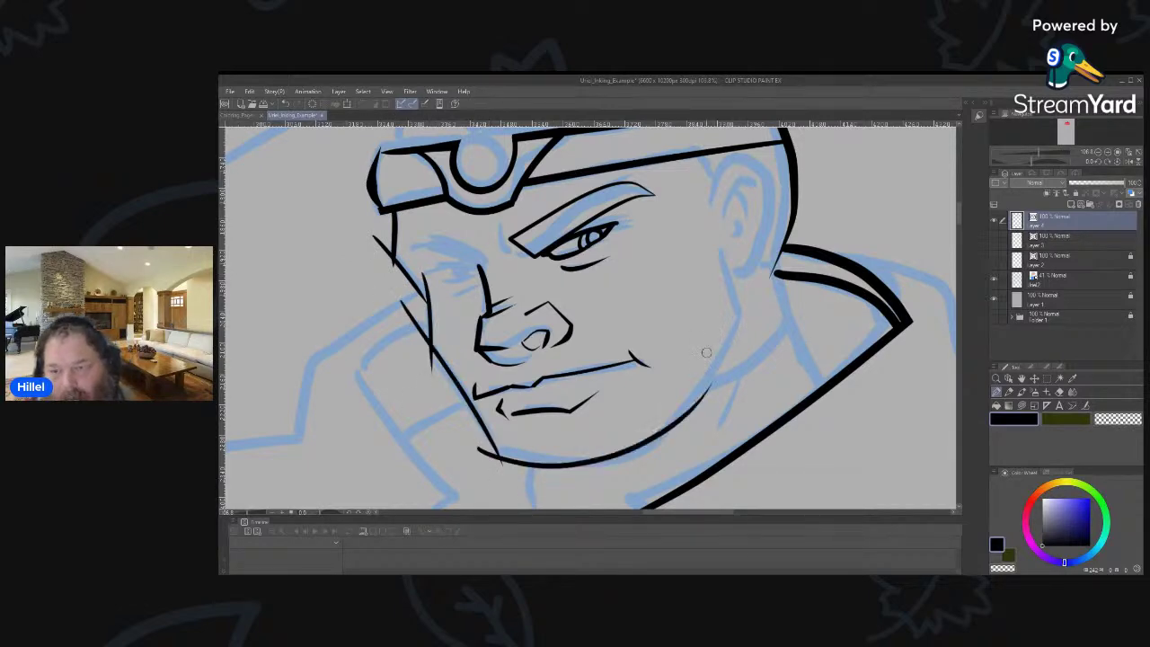
left_click_drag(708, 225, 741, 305)
left_click_drag(746, 261, 643, 480)
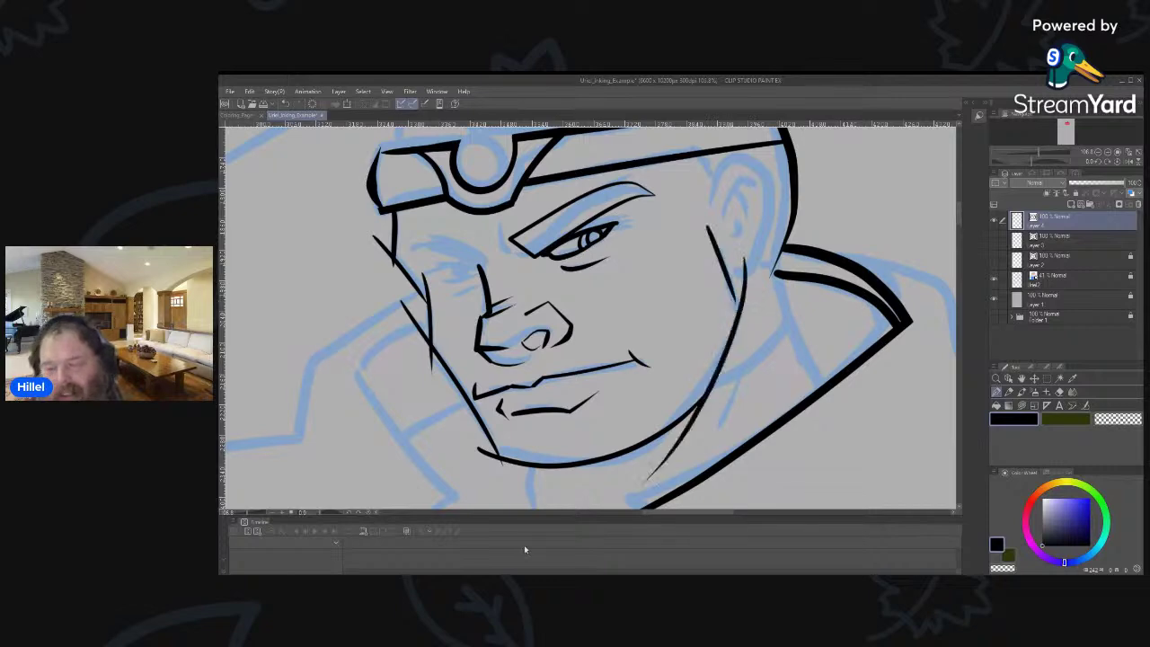
left_click_drag(706, 230, 767, 375)
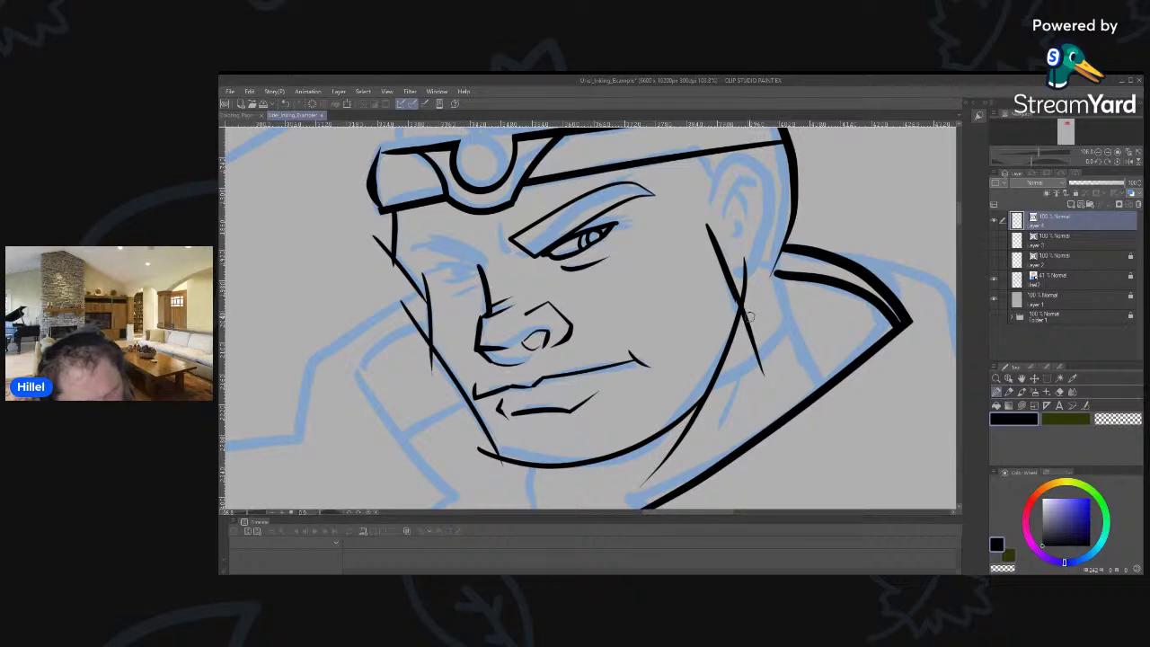
Trim the overshooting ends where the two near jaw strokes cross below the ear.
key("e")
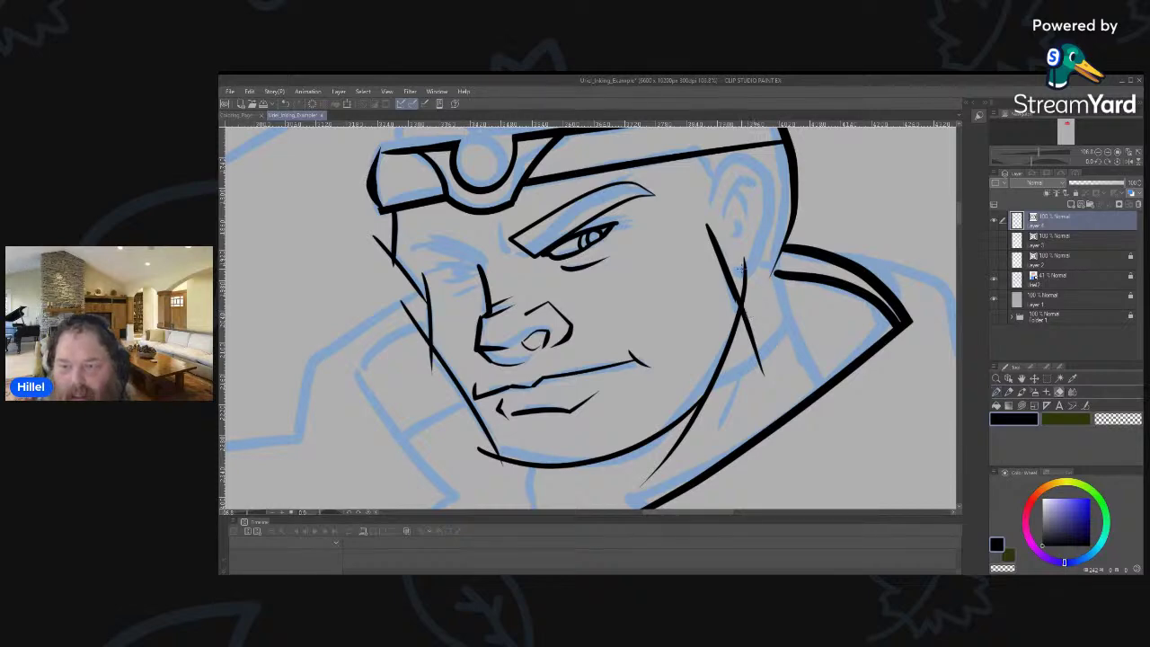
left_click_drag(741, 257, 763, 374)
left_click_drag(734, 299, 728, 319)
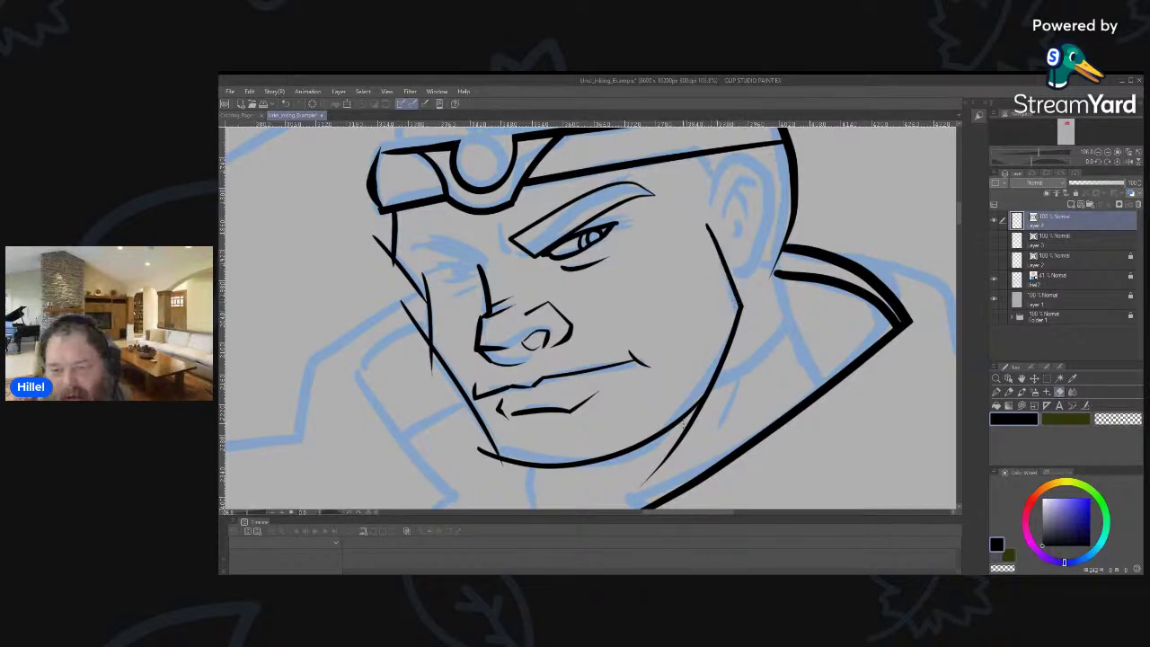
Add a stroke continuing the chin line across the near jaw line, and trim the excess ends at their intersection.
left_click_drag(683, 422, 720, 413)
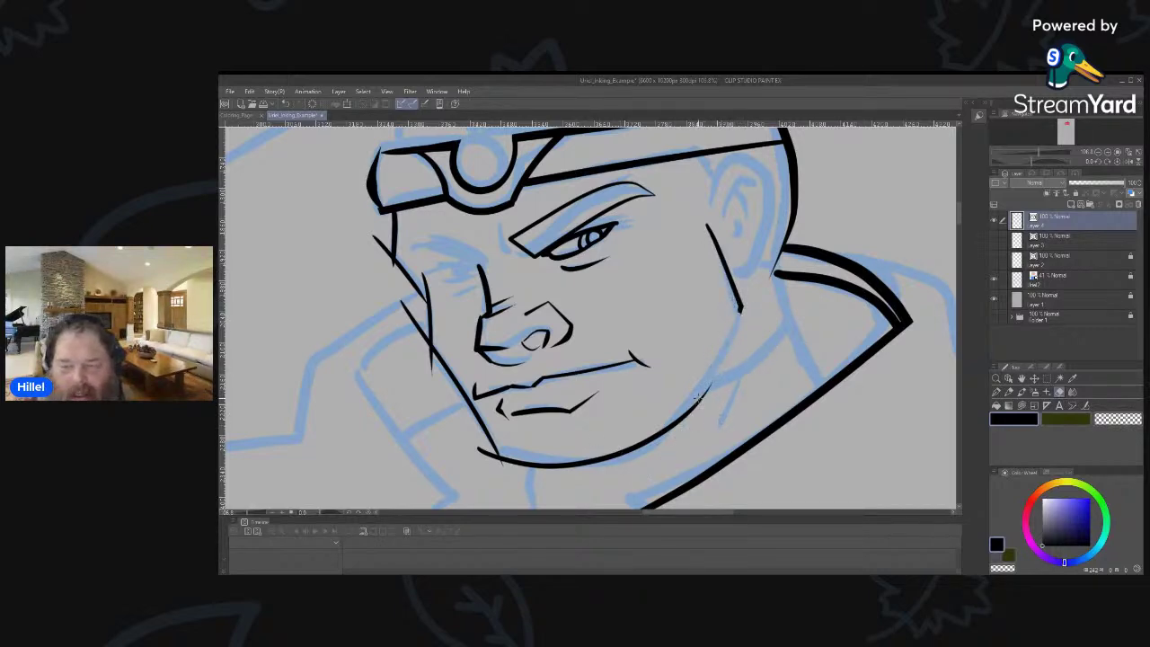
key("ctrl+z")
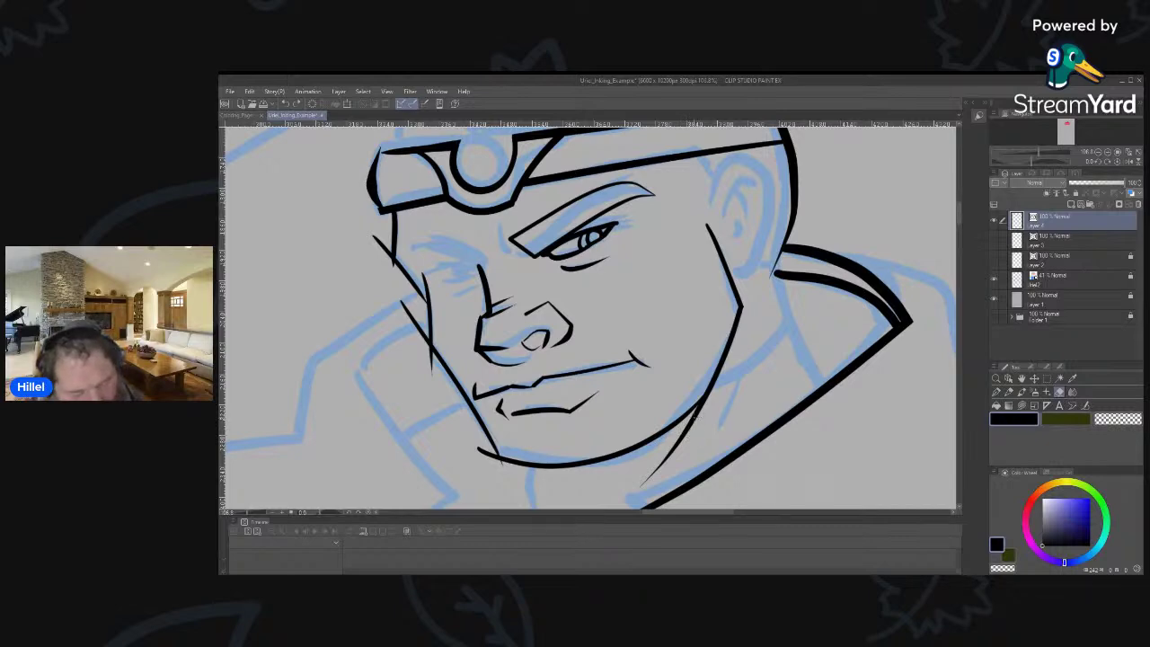
key("p")
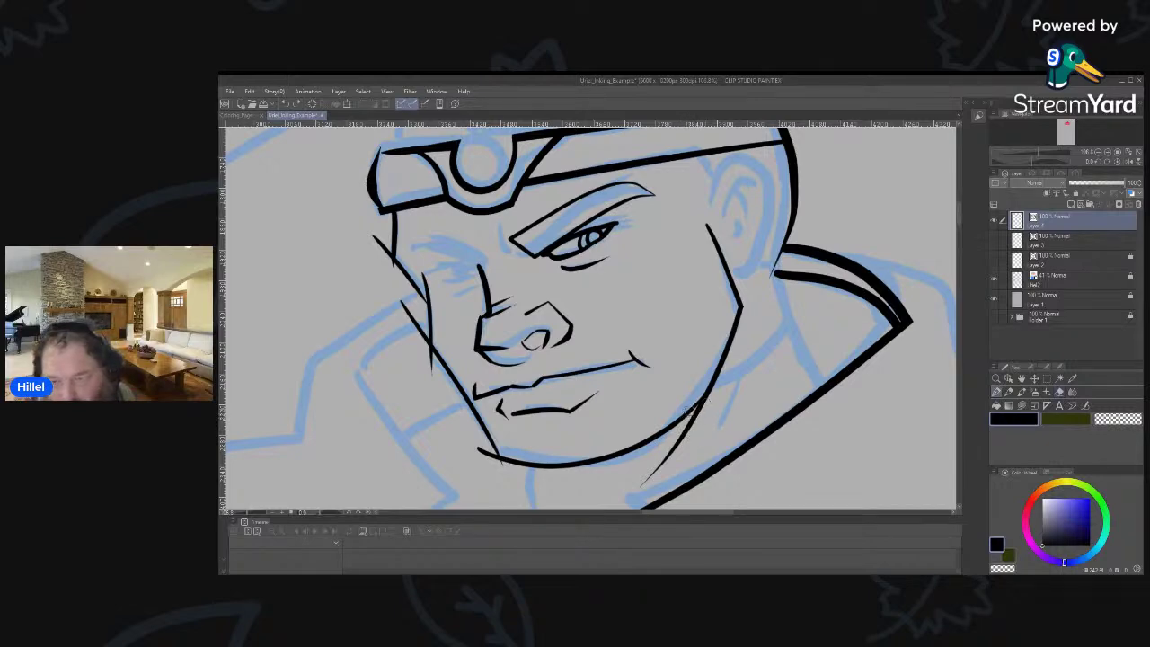
left_click_drag(692, 411, 763, 346)
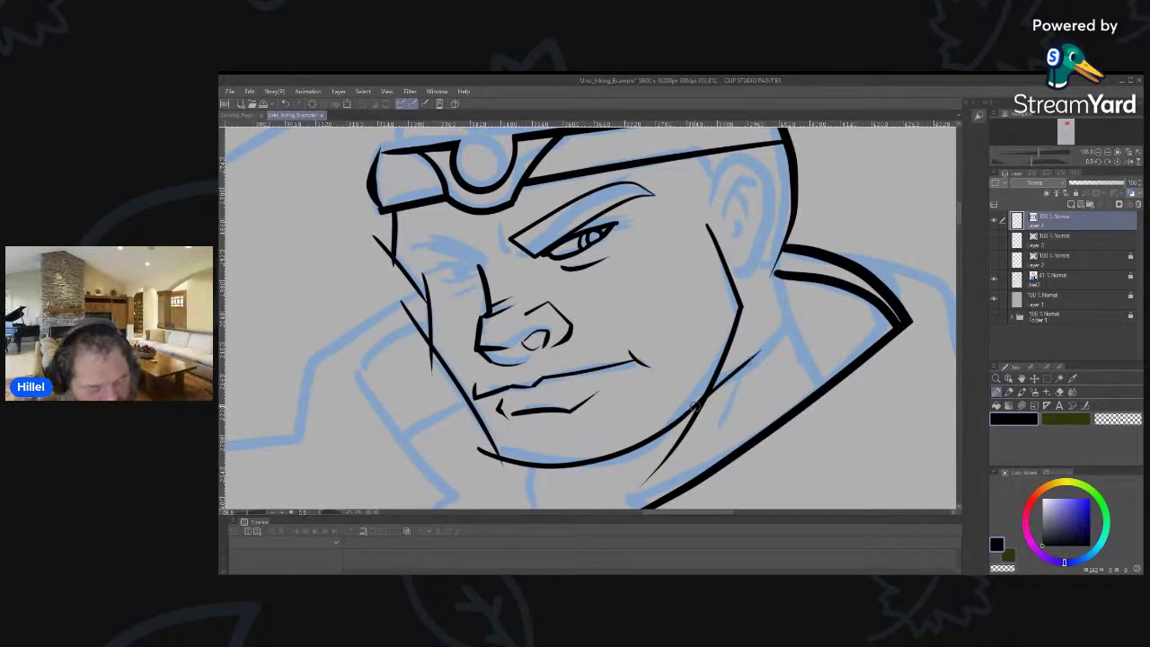
key("e")
mouse_move(742, 367)
left_mouse_down()
mouse_move(709, 397)
mouse_move(719, 418)
left_mouse_up()
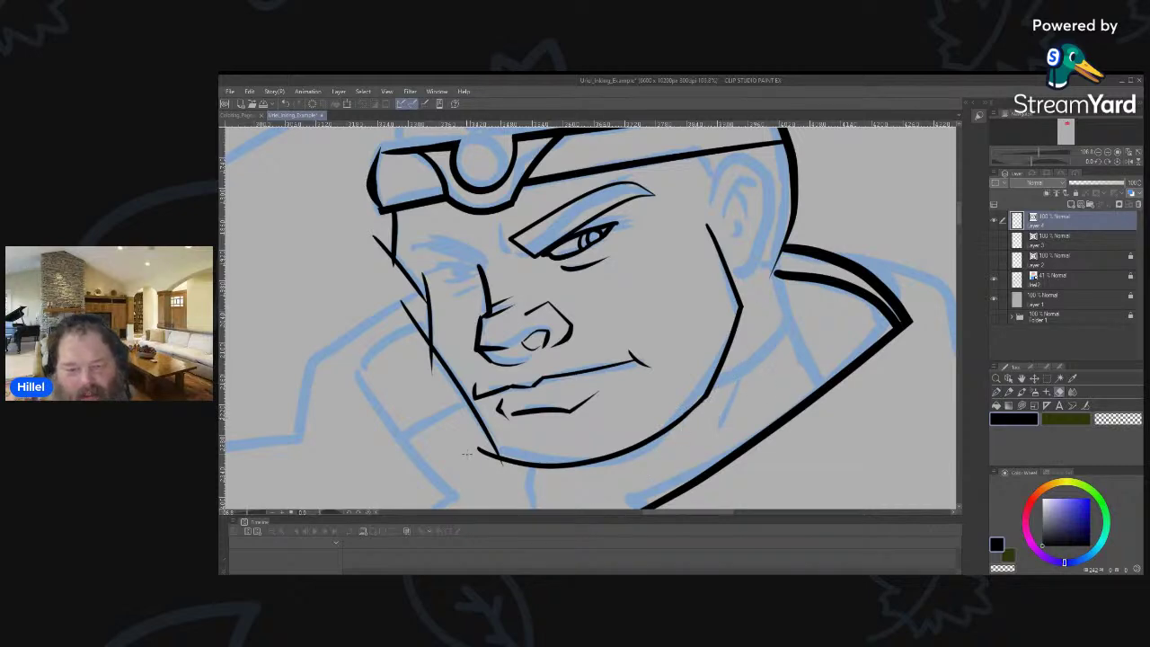
Erase the overshooting line ends at the chin's far corner and along the far cheek and brow contour.
left_click_drag(480, 442, 502, 467)
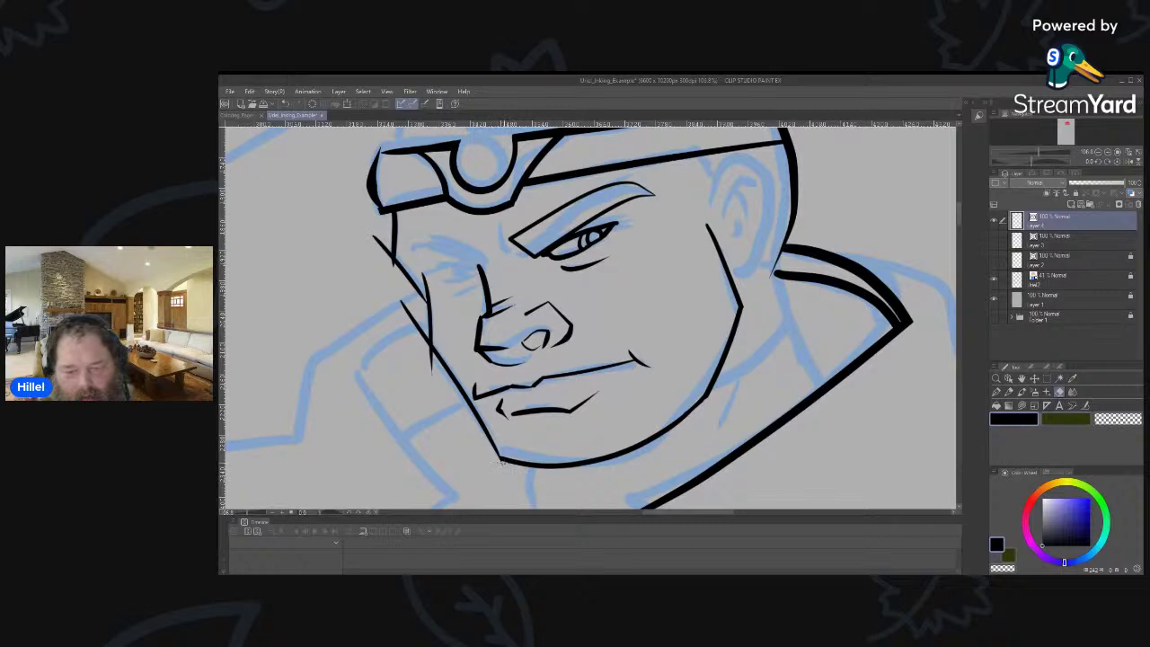
left_click_drag(434, 348, 441, 391)
left_click_drag(408, 297, 430, 347)
mouse_move(379, 227)
left_mouse_down()
mouse_move(404, 284)
mouse_move(420, 272)
mouse_move(429, 309)
left_mouse_up()
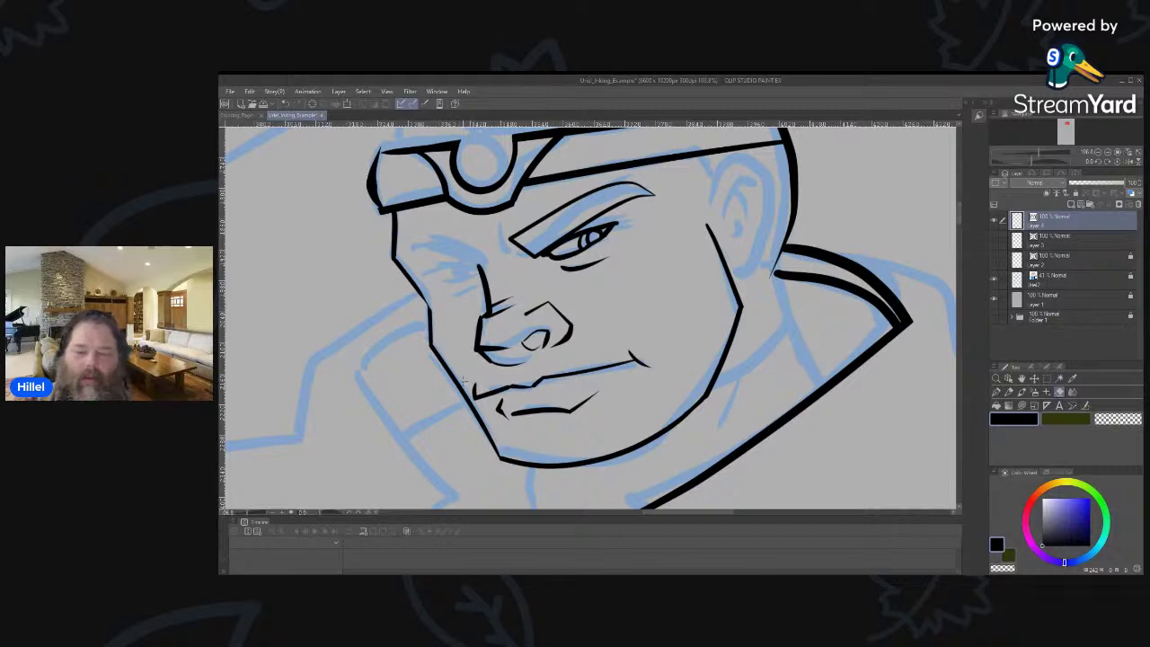
Ink the far eye's outline with crossing strokes and trim the excess at its outer corner.
key("p")
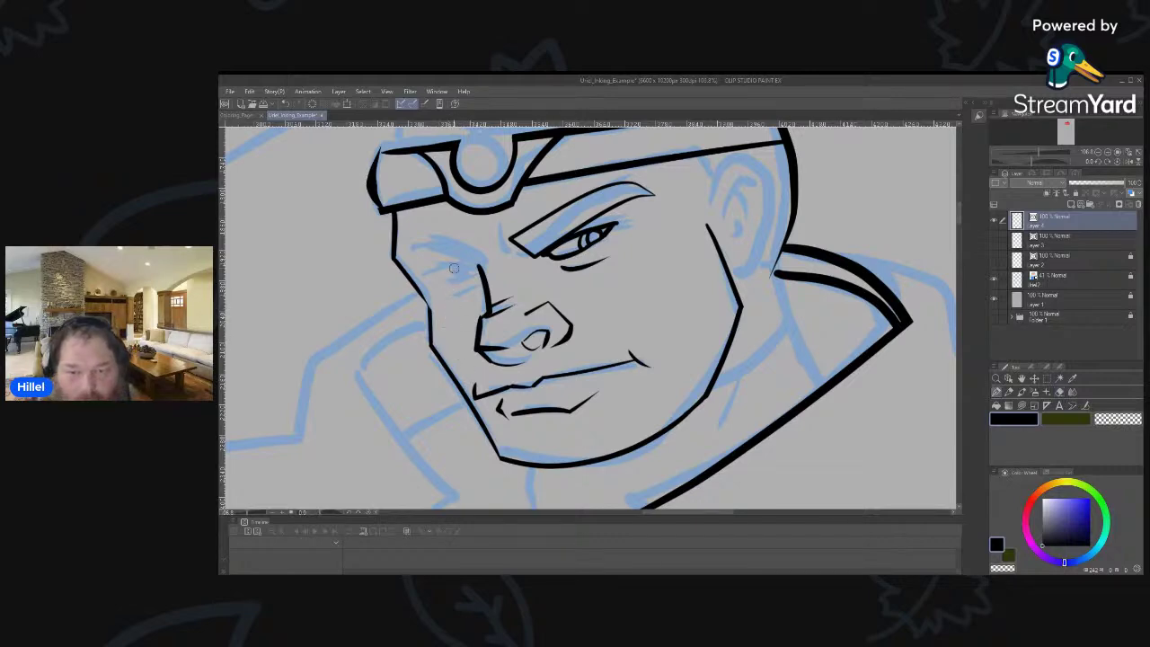
mouse_move(422, 273)
left_mouse_down()
mouse_move(459, 265)
mouse_move(477, 281)
mouse_move(473, 262)
mouse_move(445, 285)
left_mouse_up()
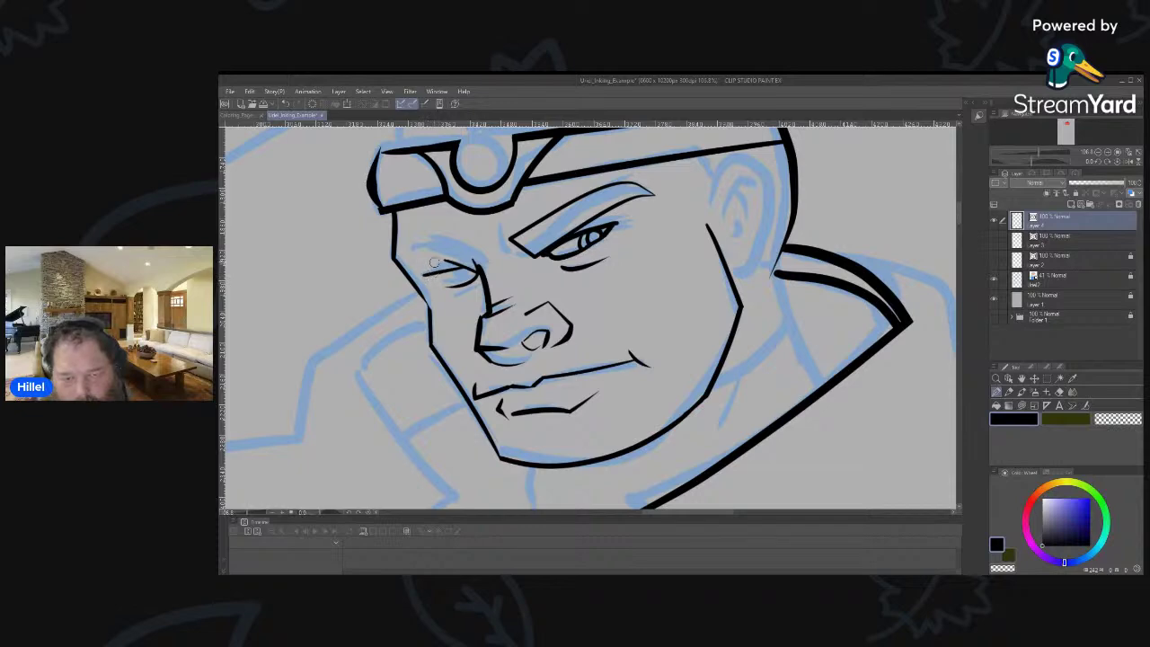
left_click_drag(429, 276, 418, 307)
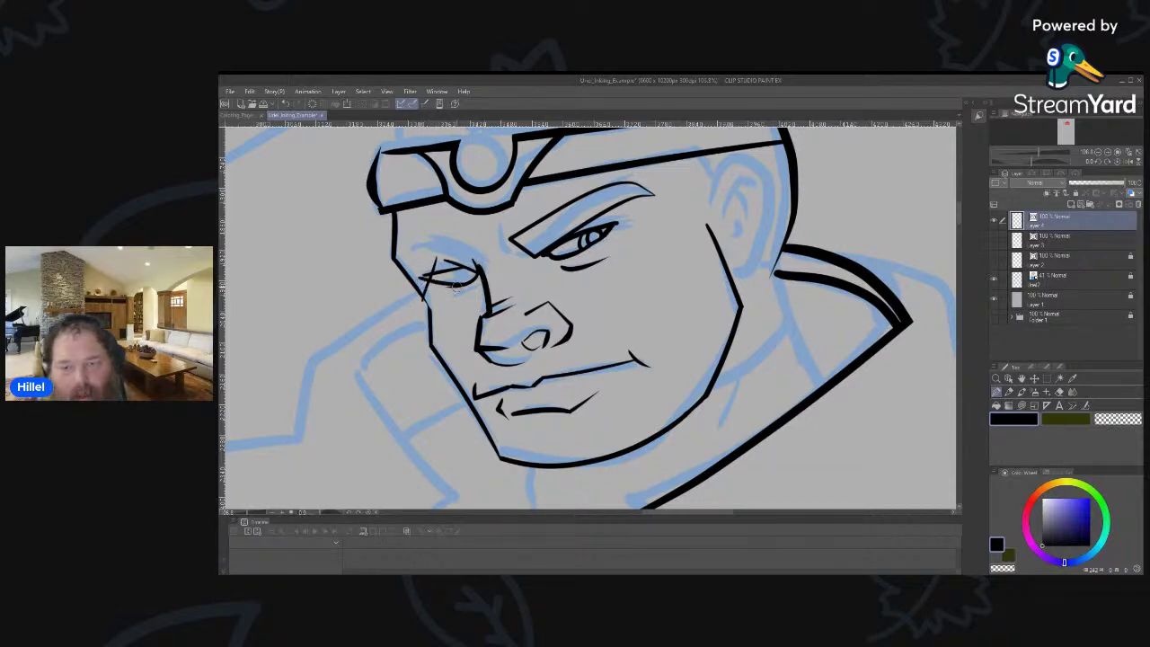
left_click_drag(422, 277, 471, 282)
key("ctrl+z")
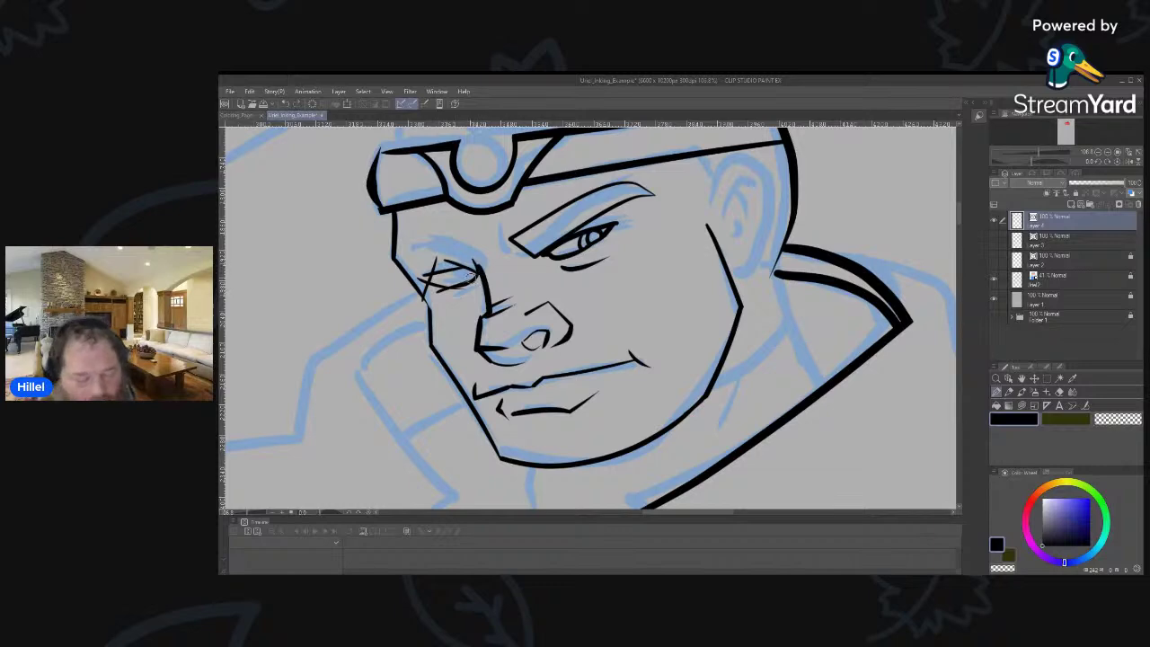
key("e")
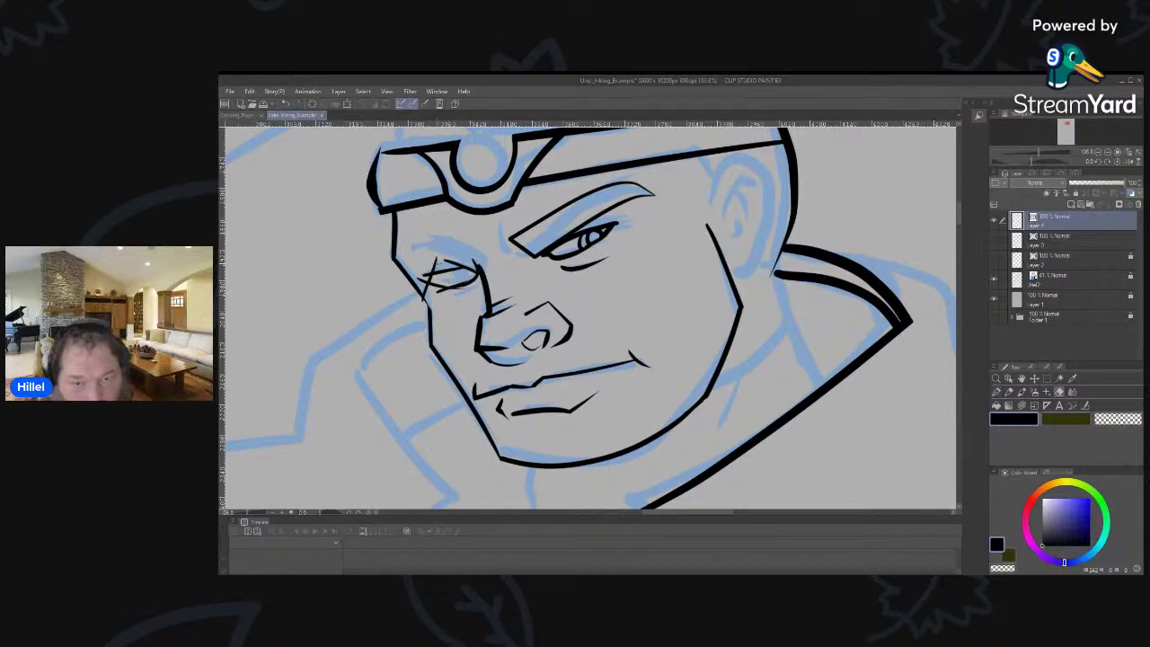
mouse_move(456, 257)
left_mouse_down()
mouse_move(426, 268)
mouse_move(431, 298)
left_mouse_up()
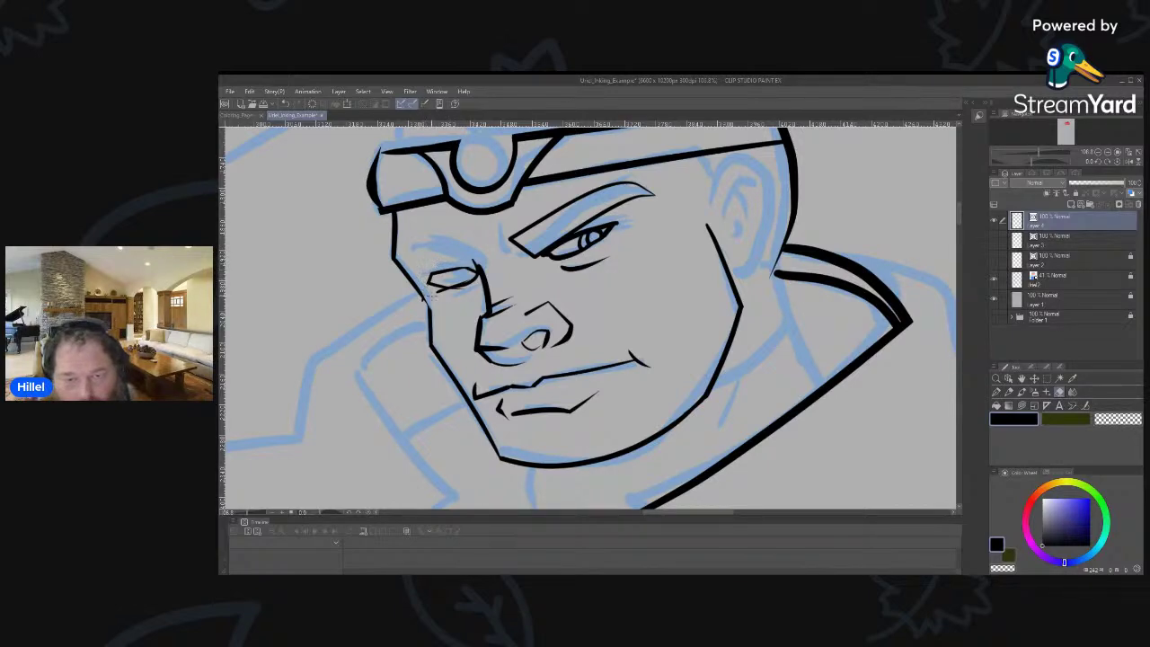
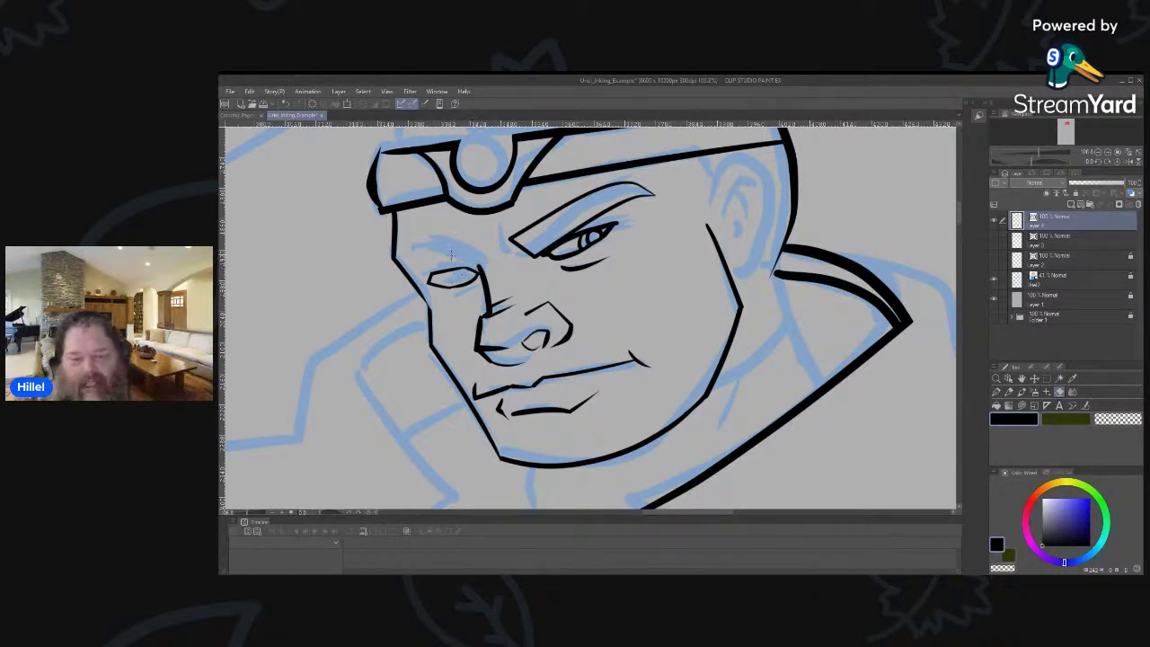
Ink the iris and pupil inside the far eye and add a short crease stroke beneath it.
key("p")
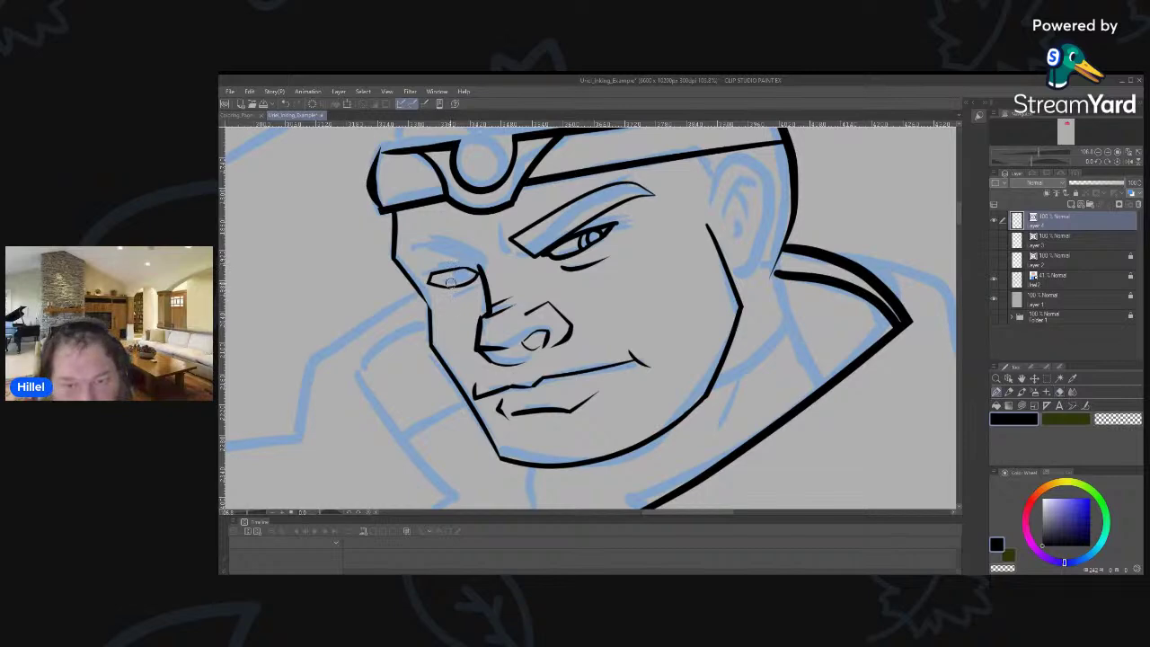
left_click_drag(452, 271, 461, 277)
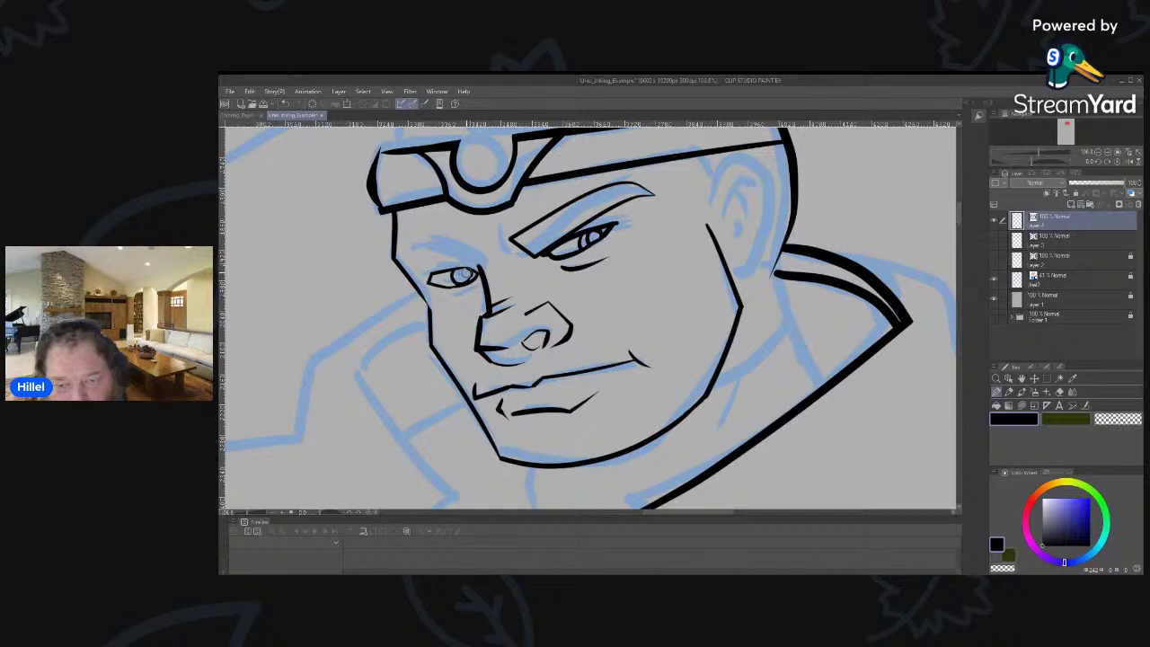
left_click_drag(465, 273, 458, 281)
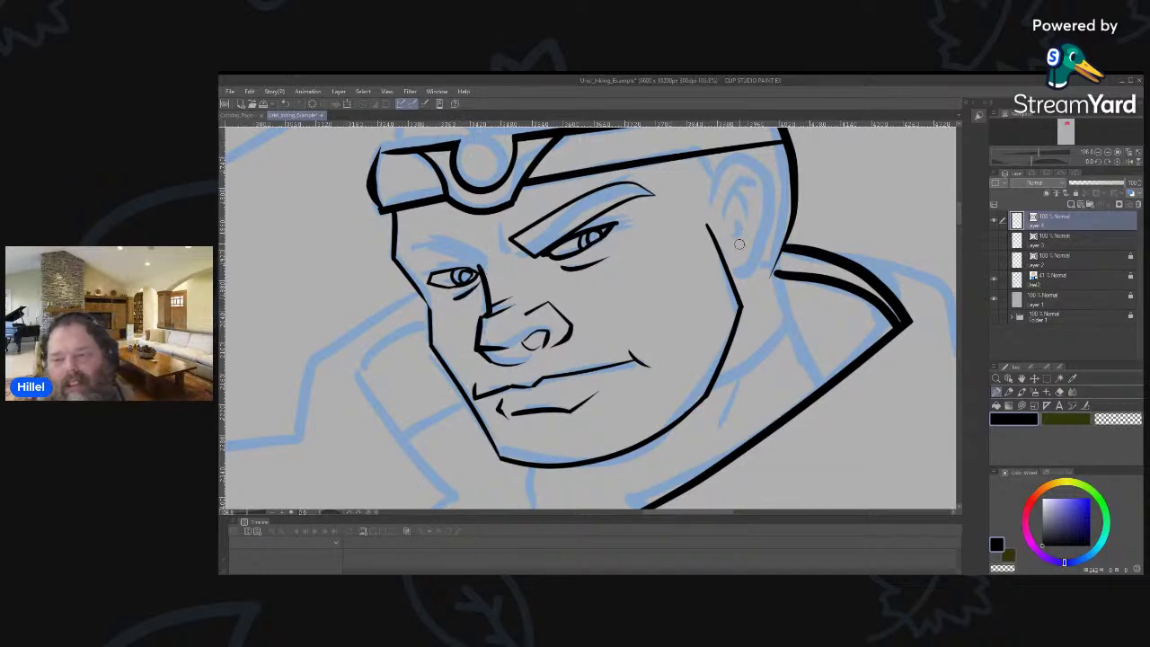
Draw a short test stroke across the sketched ear and remove it with the vector eraser.
left_click_drag(748, 216, 789, 193)
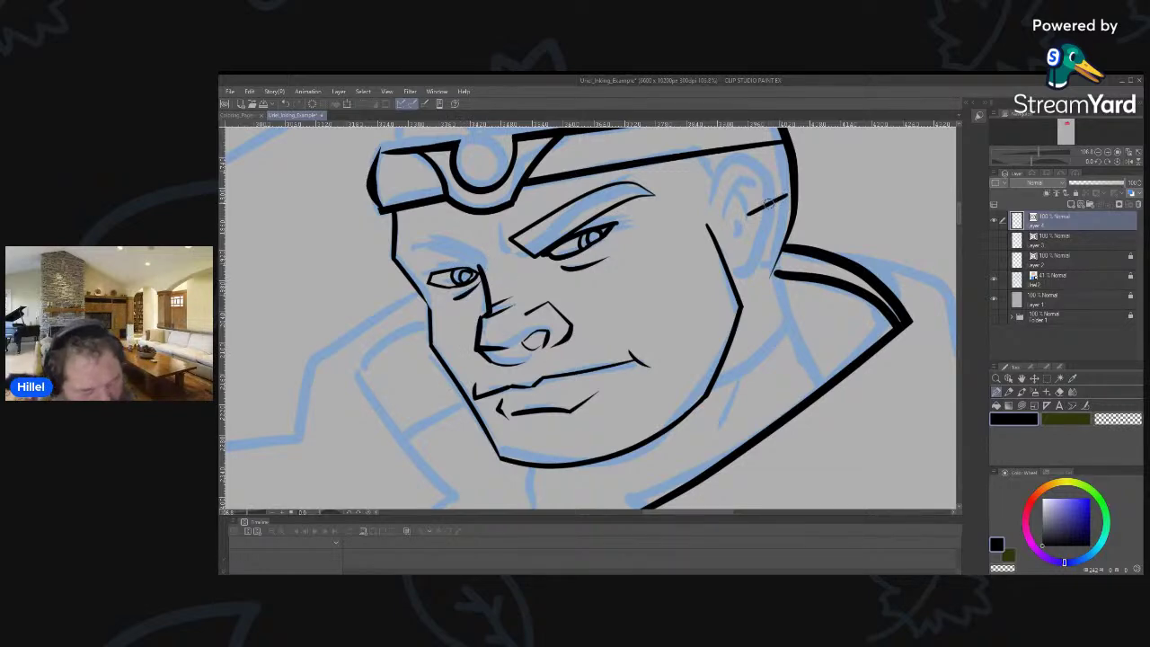
key("e")
left_click_drag(762, 204, 760, 216)
key("ctrl+z")
left_click_drag(798, 341, 657, 290)
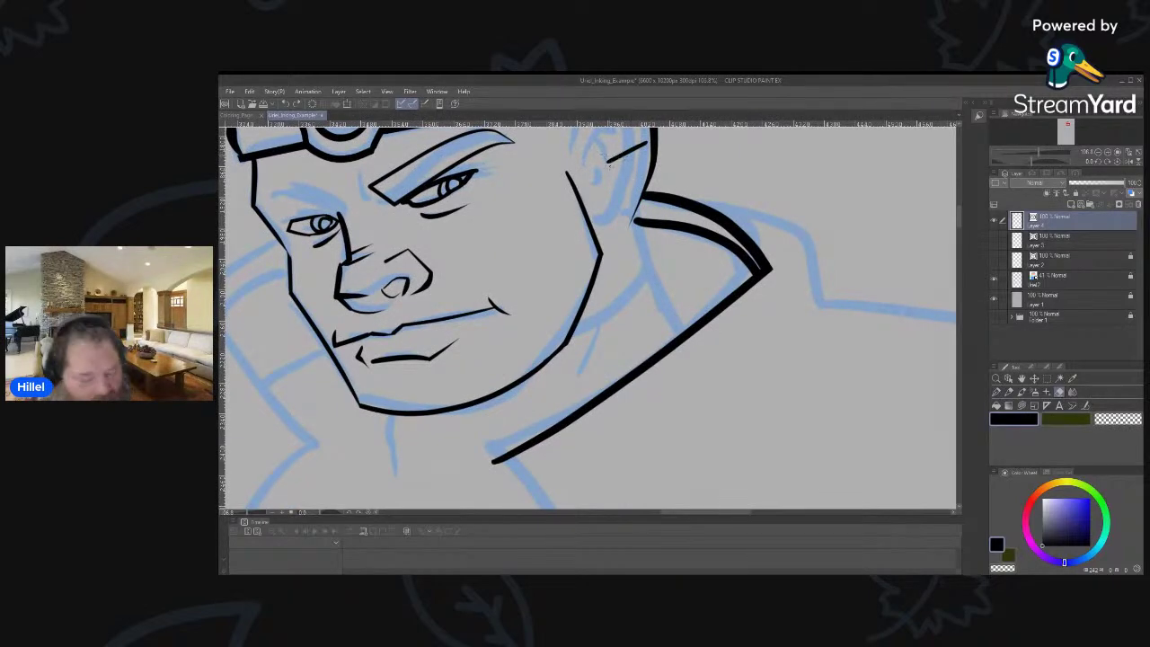
left_click(609, 164)
mouse_move(375, 228)
left_mouse_down()
mouse_move(440, 357)
mouse_move(445, 345)
left_mouse_up()
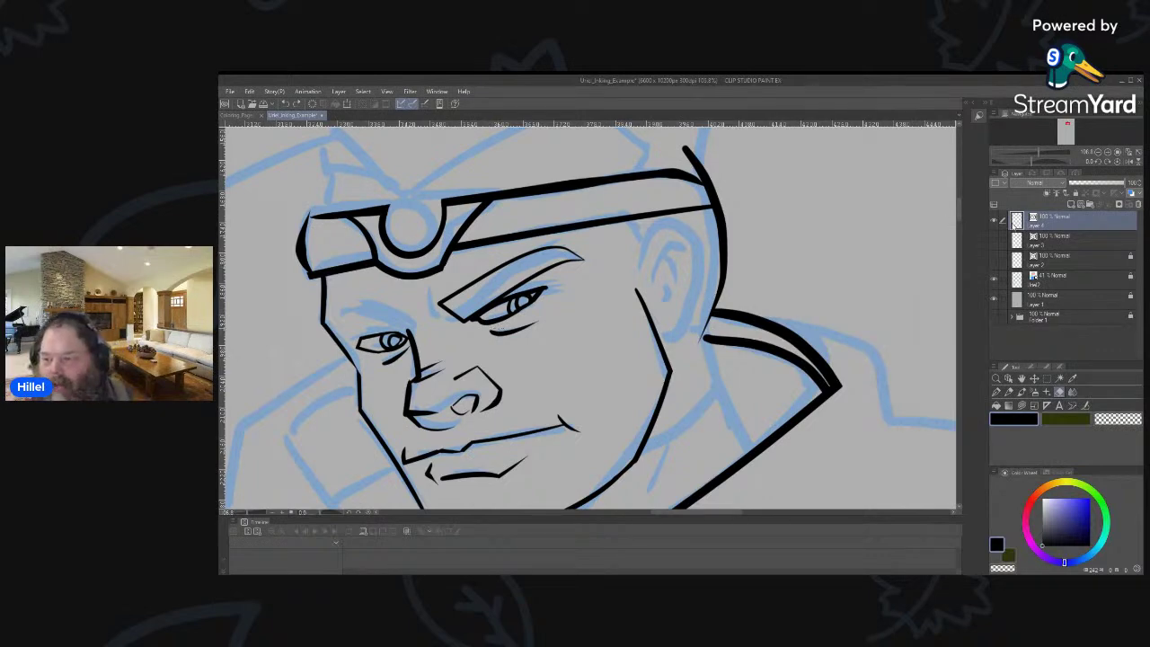
Hide the blue sketch layer to check the inked lines alone, and show it again.
left_click(996, 281)
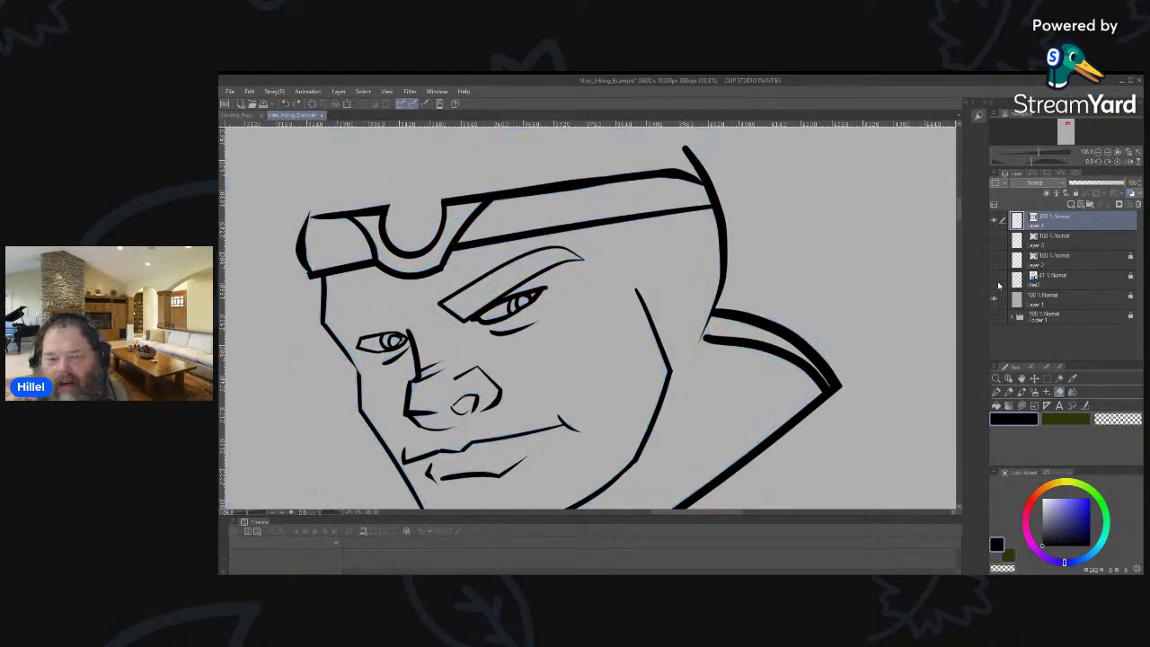
left_click(1000, 281)
left_click(998, 281)
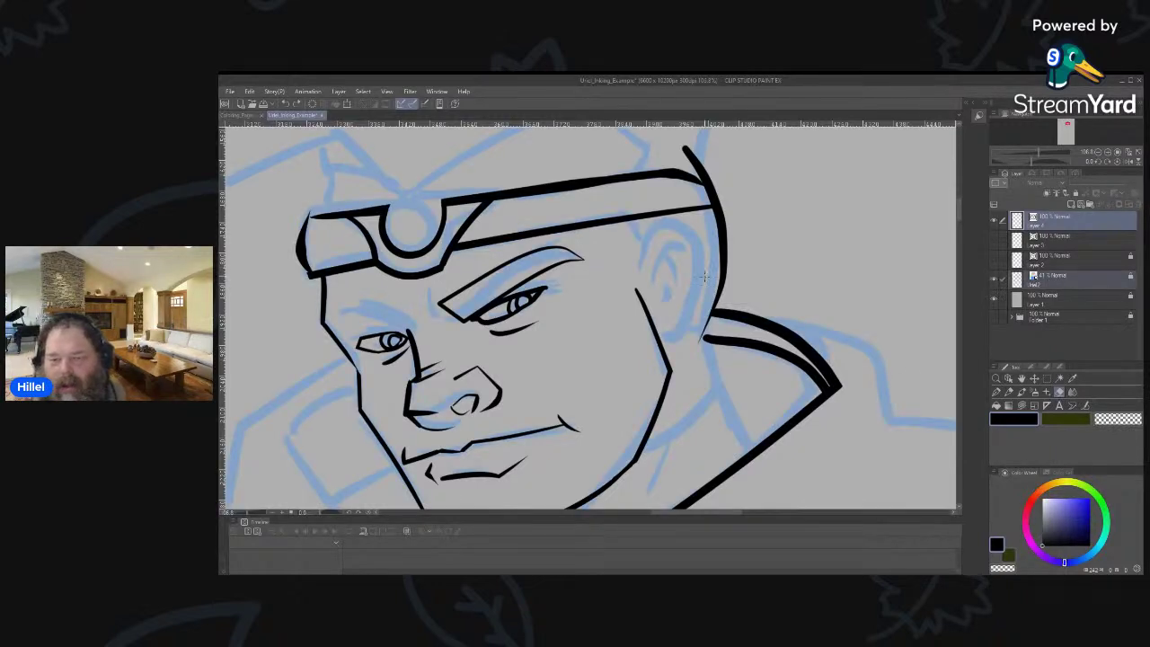
Ink the far eyebrow's short inner edge and its curved lower edge, carrying the lower stroke past the face contour.
key("p")
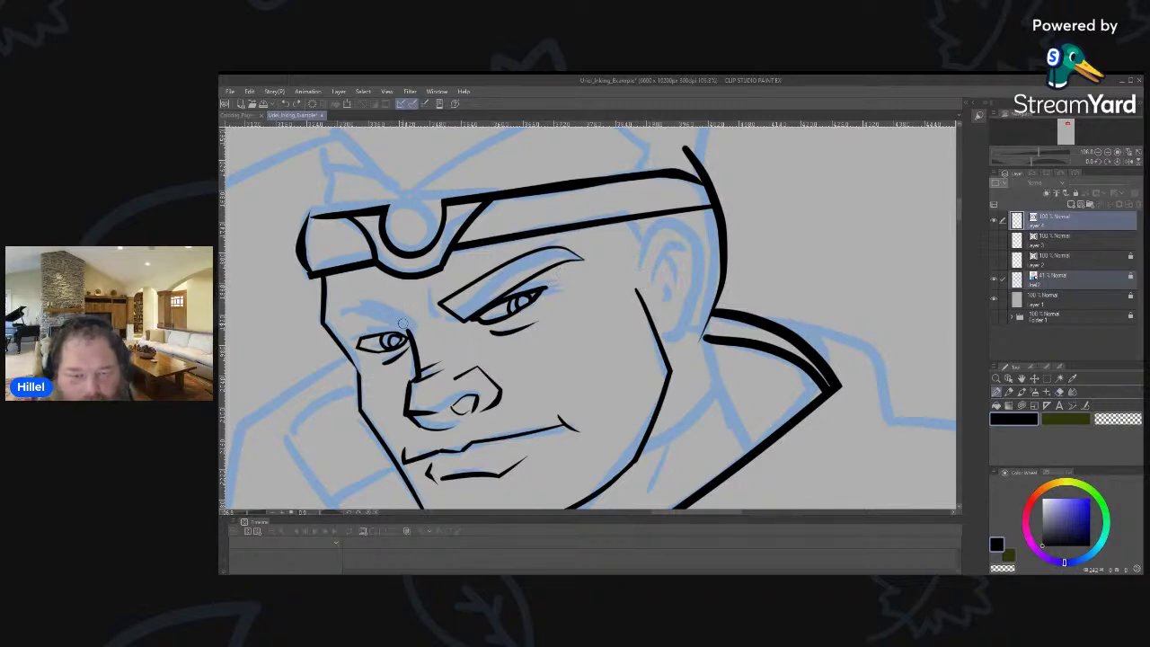
left_click_drag(406, 307, 407, 331)
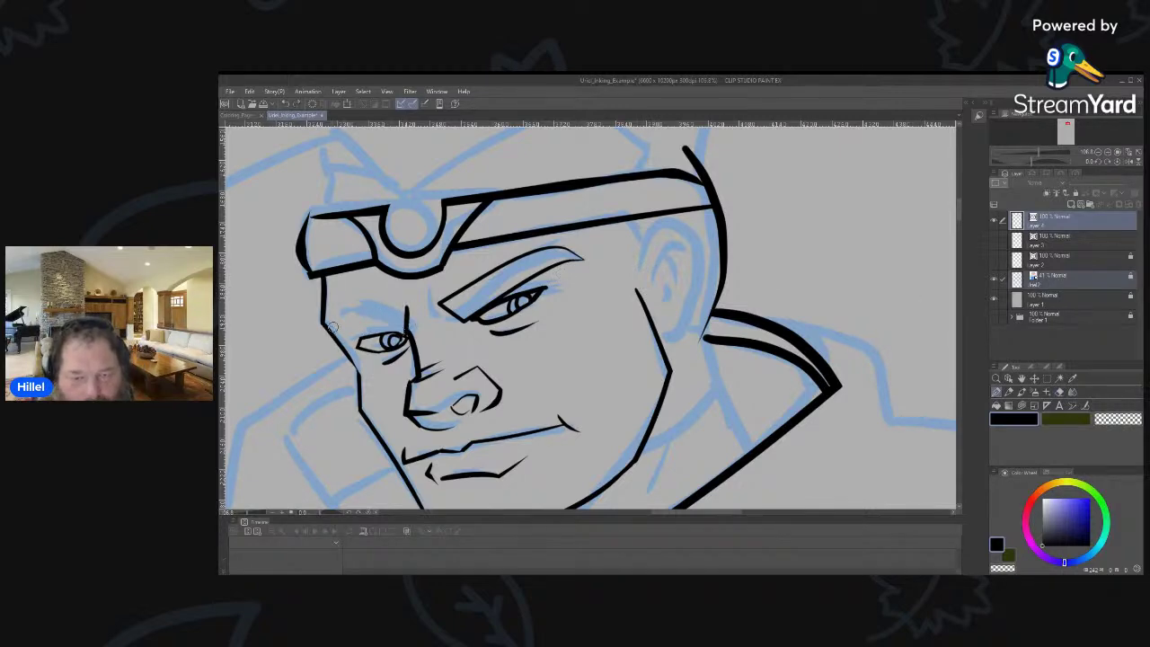
mouse_move(322, 322)
left_mouse_down()
mouse_move(406, 317)
mouse_move(253, 377)
left_mouse_up()
key("ctrl+z")
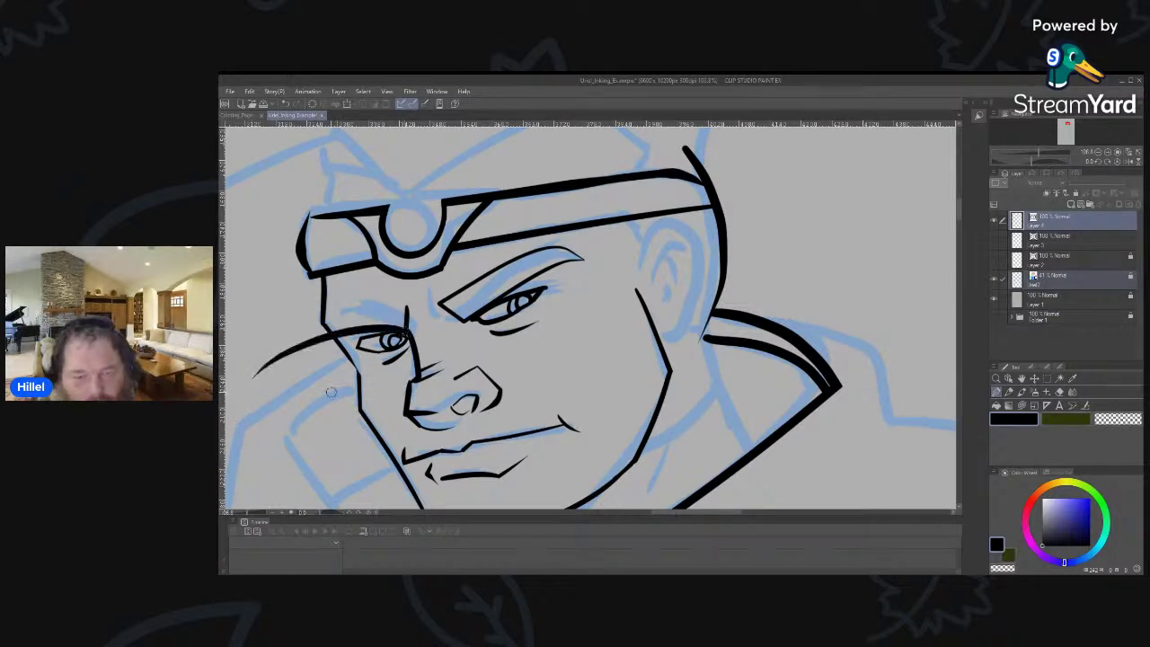
key("ctrl+z")
left_click_drag(408, 328, 236, 371)
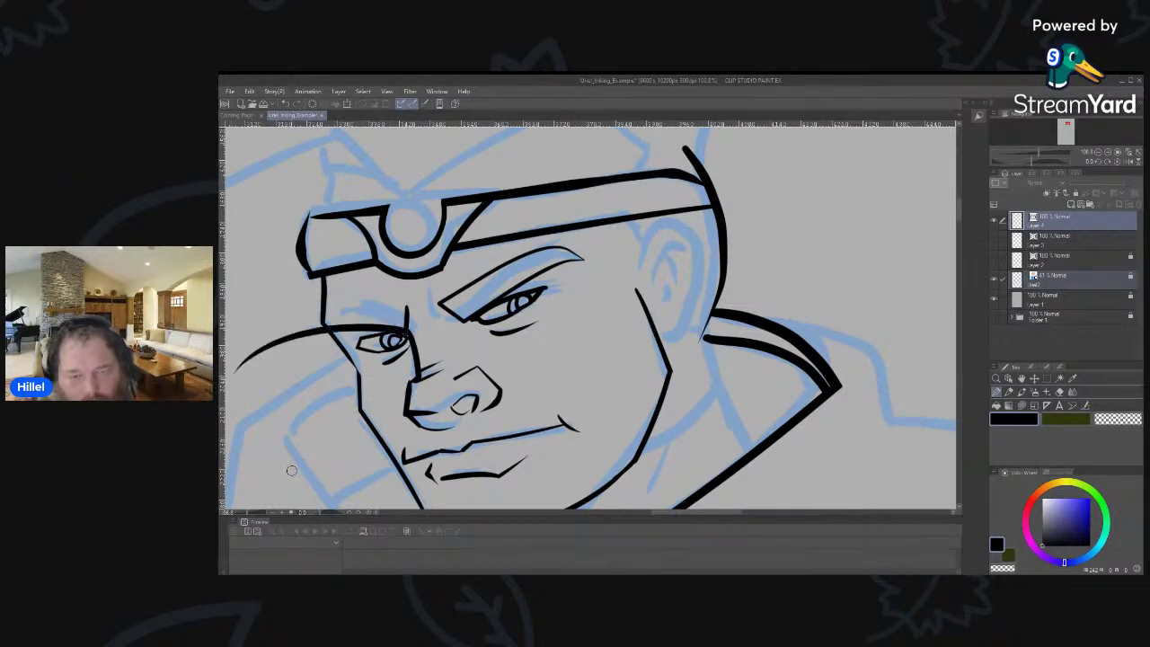
Ink the far eyebrow's upper edge as an arched stroke and trim the overshooting ends at the face contour and inner corner.
left_click_drag(412, 306, 233, 349)
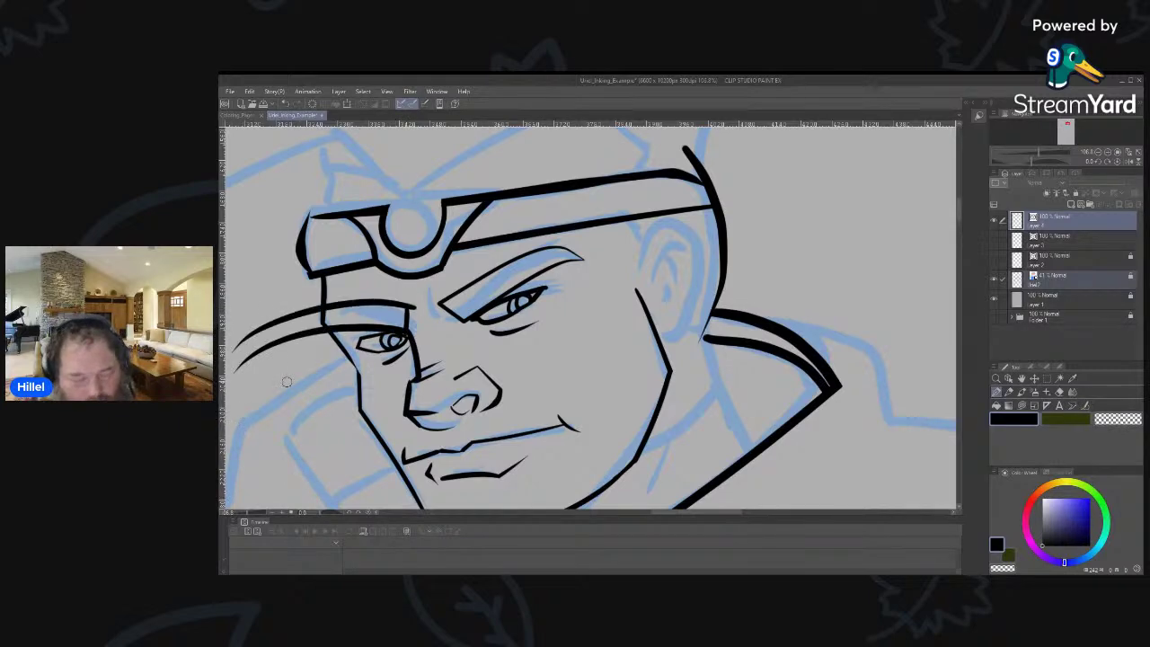
key("e")
left_click_drag(289, 303, 306, 369)
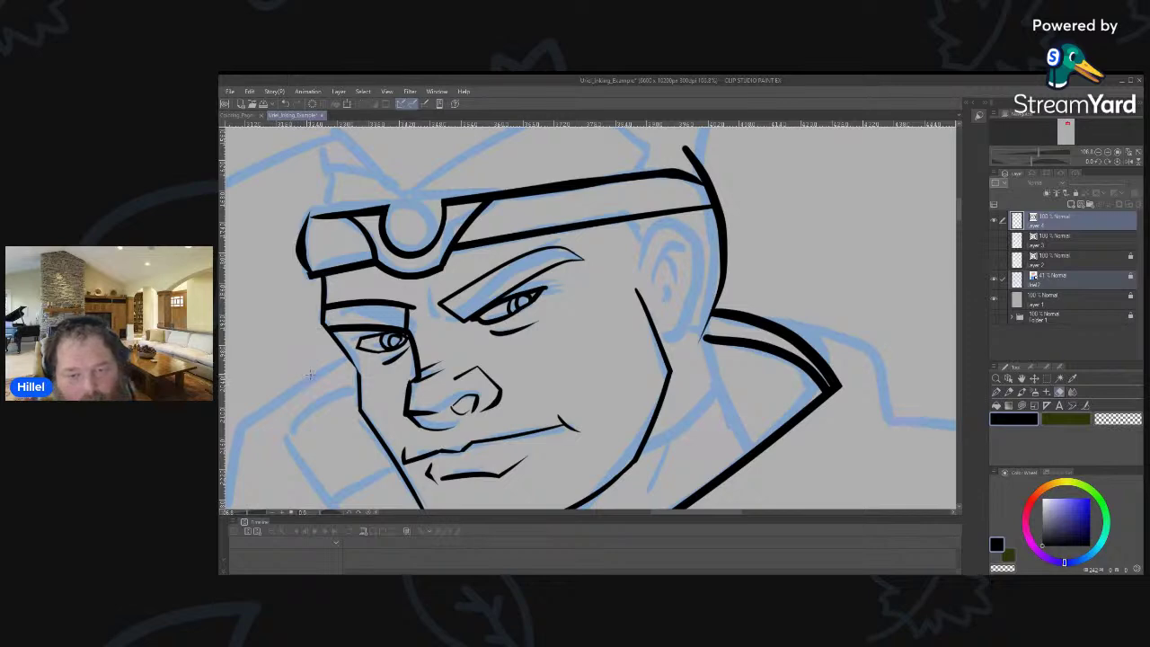
left_click(412, 304)
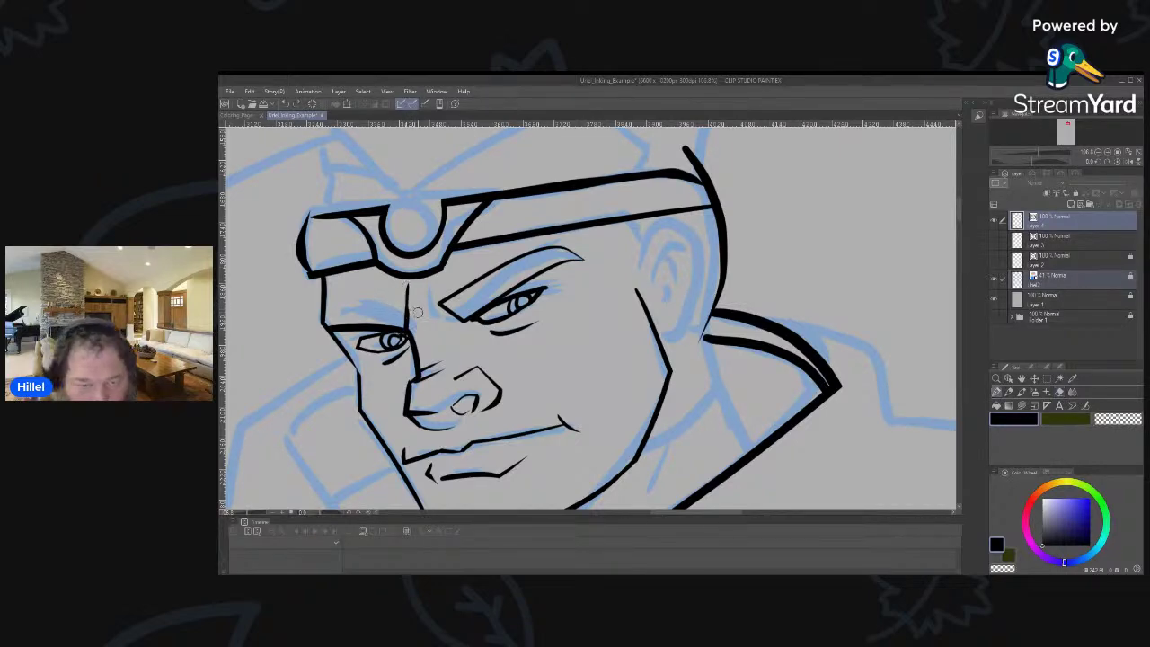
left_click_drag(412, 310, 256, 327)
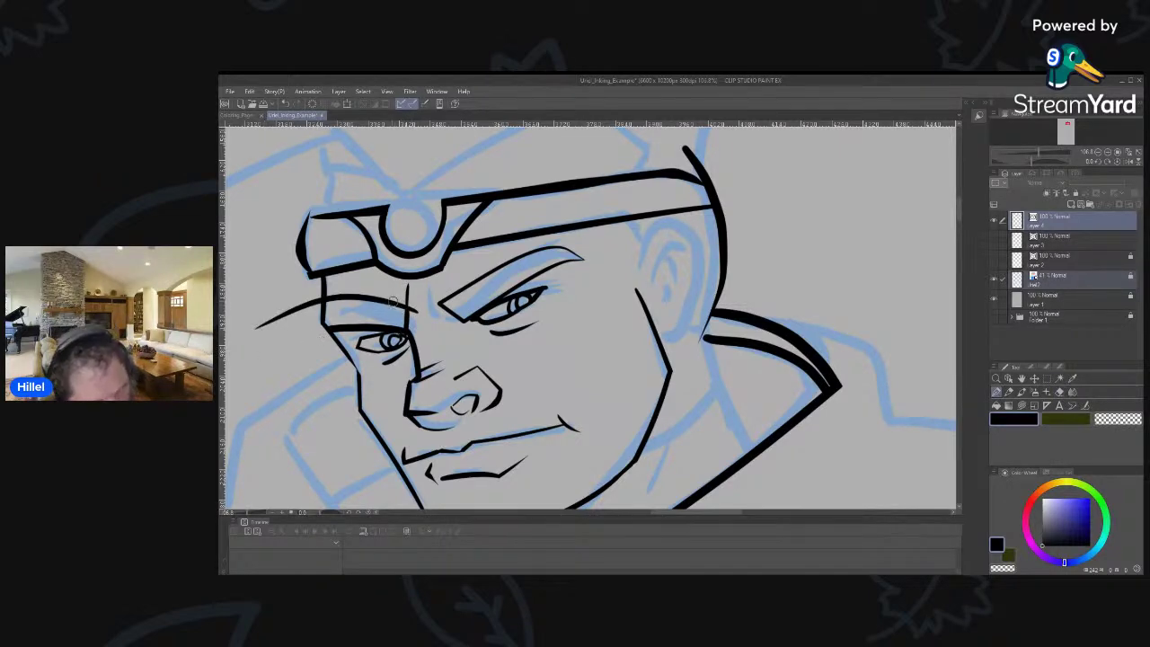
key("e")
left_click_drag(293, 304, 301, 340)
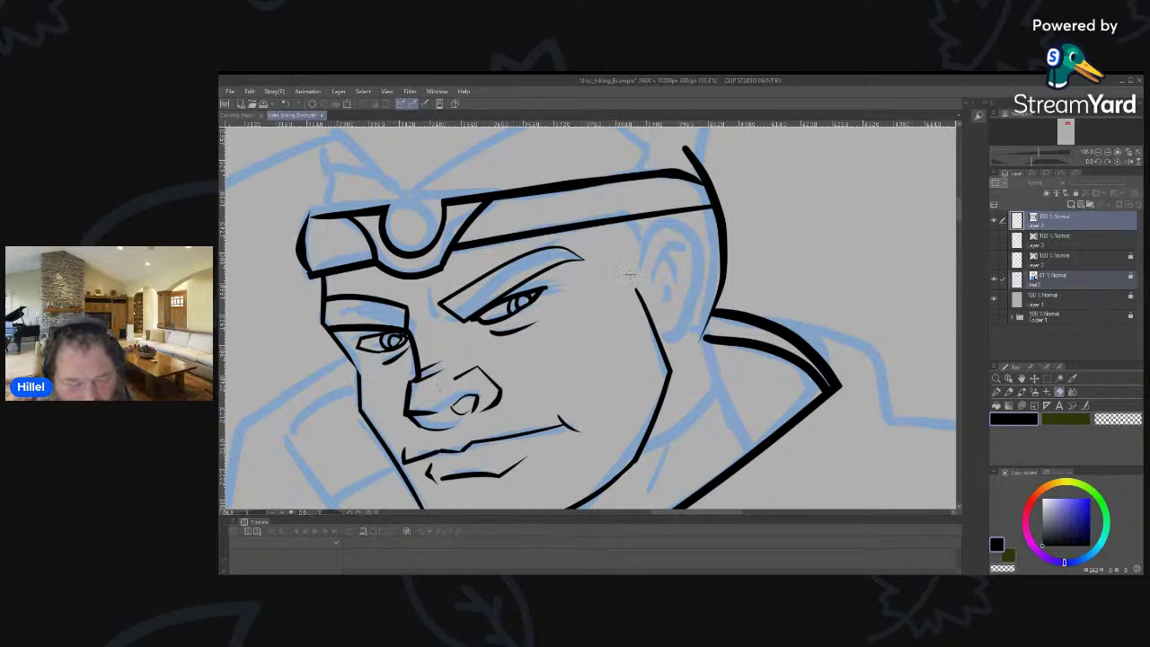
Ink the ear's outline with crossing strokes and trim the excess ends at its top, back edge and lobe.
key("p")
mouse_move(635, 270)
left_mouse_down()
mouse_move(665, 217)
mouse_move(710, 236)
mouse_move(705, 289)
left_mouse_up()
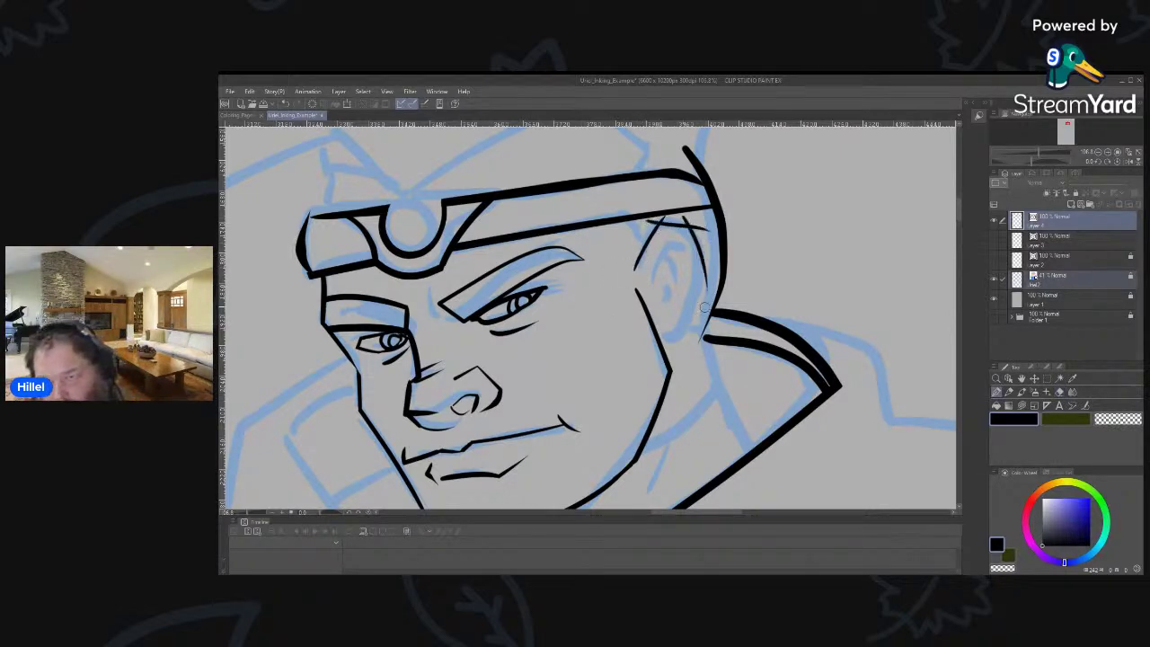
left_click_drag(707, 237, 649, 377)
left_click_drag(625, 317, 709, 353)
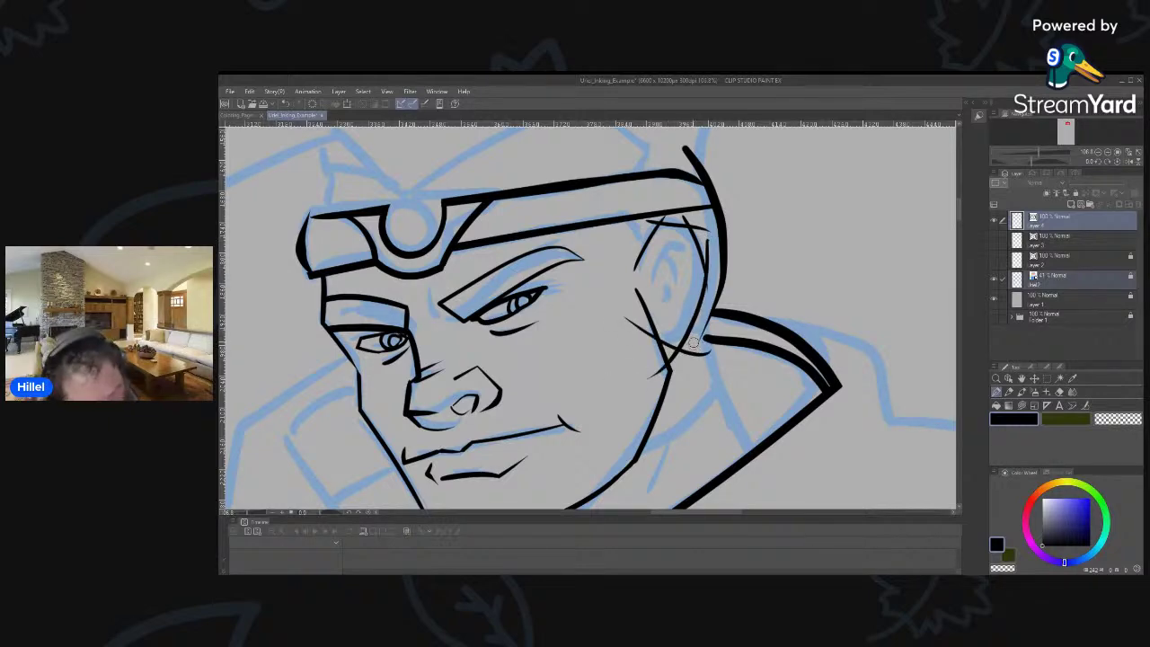
key("e")
mouse_move(628, 319)
left_mouse_down()
mouse_move(642, 360)
mouse_move(709, 354)
left_mouse_up()
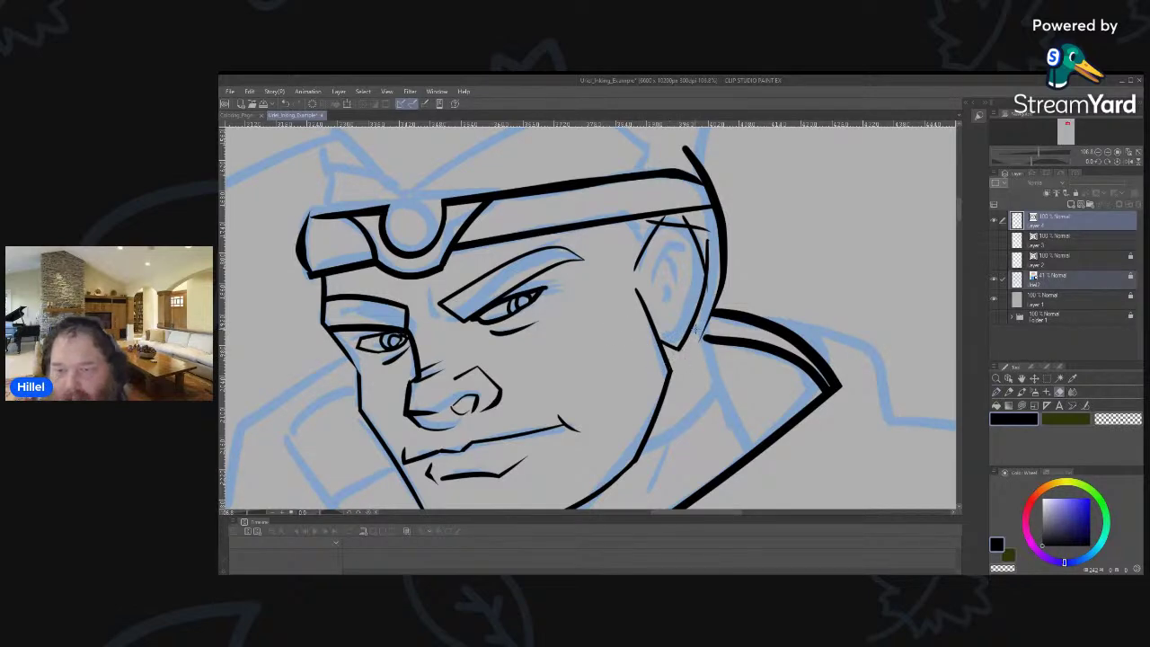
left_click_drag(708, 239, 711, 270)
mouse_move(705, 223)
left_mouse_down()
mouse_move(670, 230)
mouse_move(663, 215)
mouse_move(640, 237)
left_mouse_up()
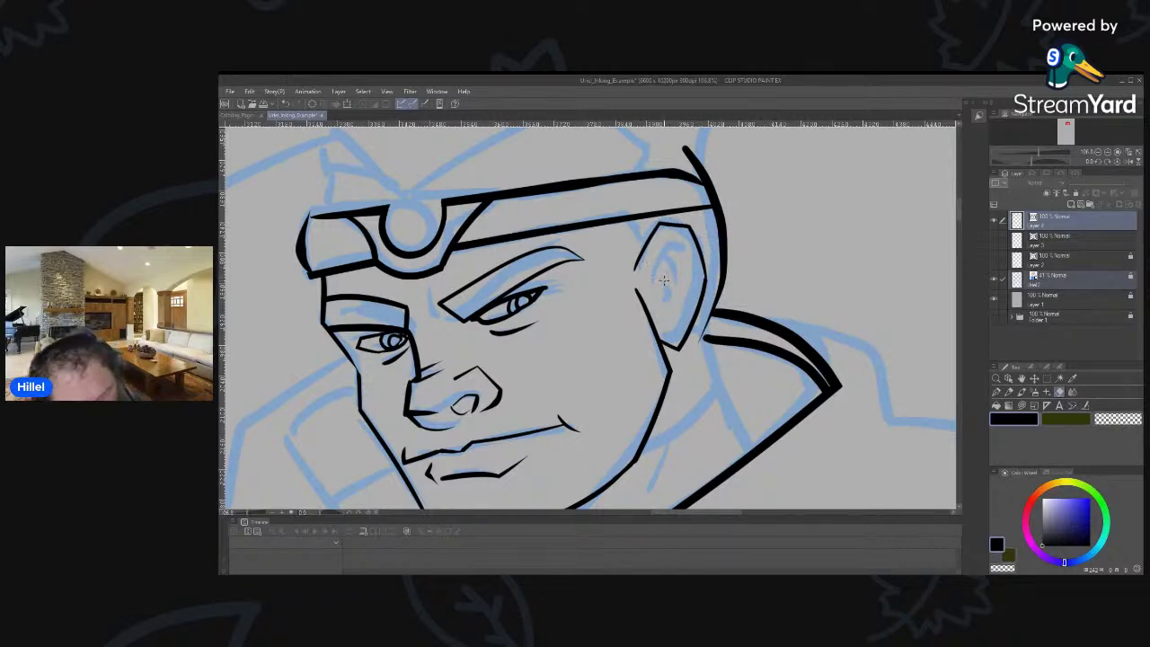
Ink the ear's inner fold curves and the small angular notch below them, trimming the excess at the crossings.
key("p")
mouse_move(654, 285)
left_mouse_down()
mouse_move(684, 241)
mouse_move(694, 248)
mouse_move(669, 251)
mouse_move(671, 290)
left_mouse_up()
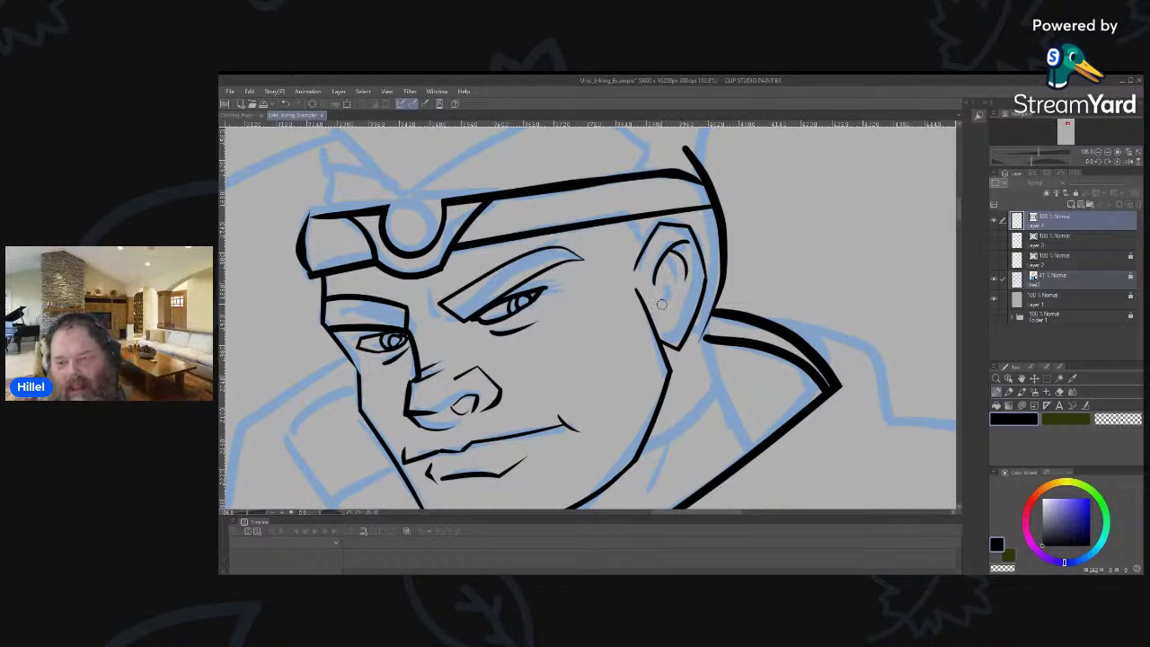
mouse_move(651, 291)
left_mouse_down()
mouse_move(672, 307)
mouse_move(669, 340)
left_mouse_up()
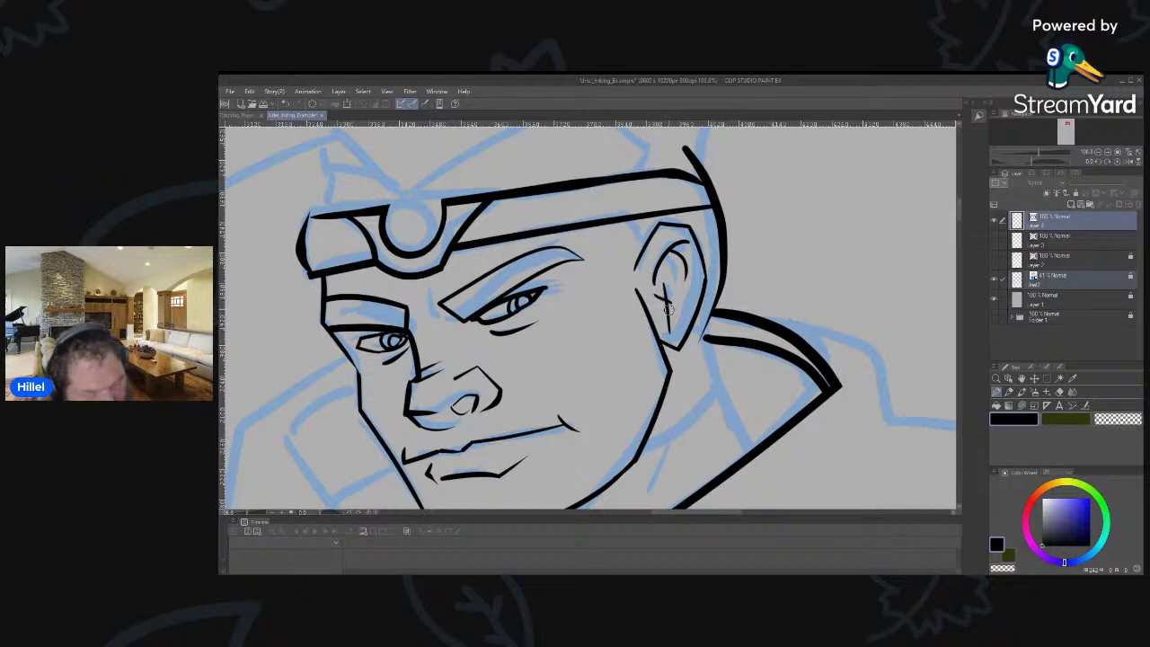
key("e")
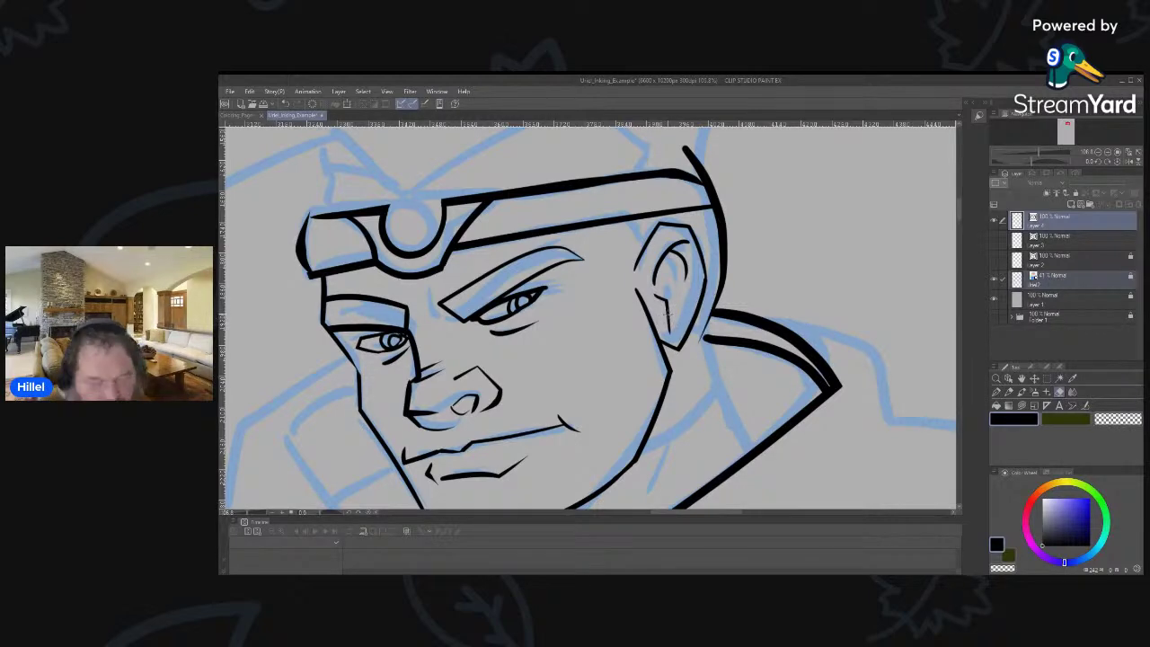
key("p")
left_click_drag(659, 319, 680, 324)
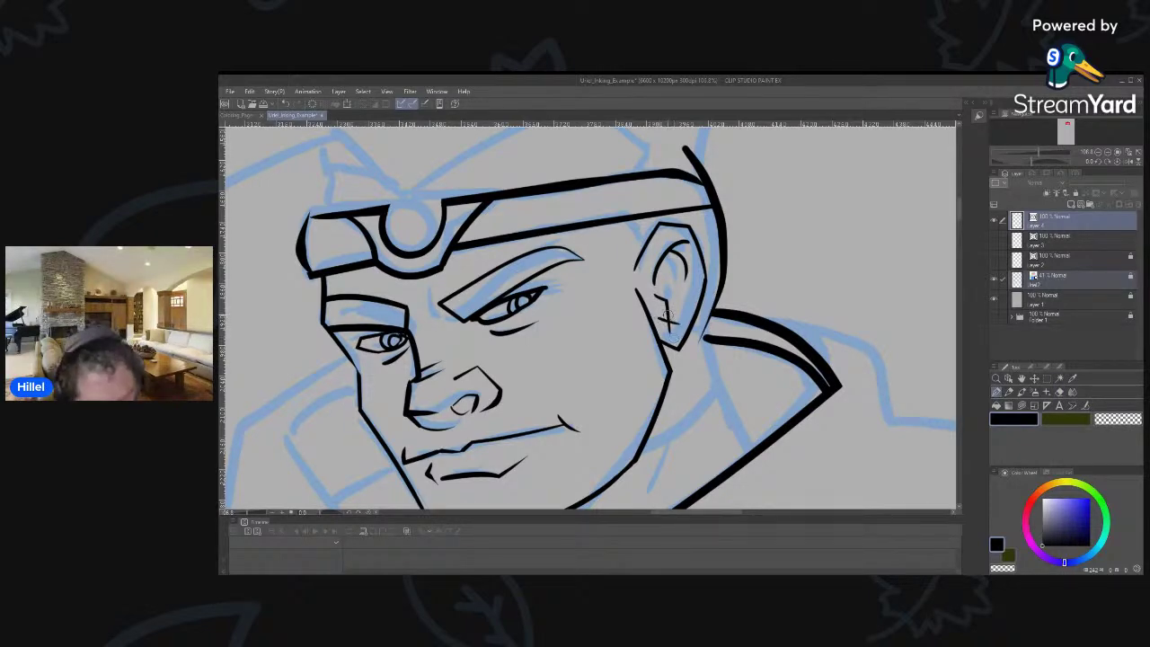
key("e")
left_click_drag(664, 329, 675, 332)
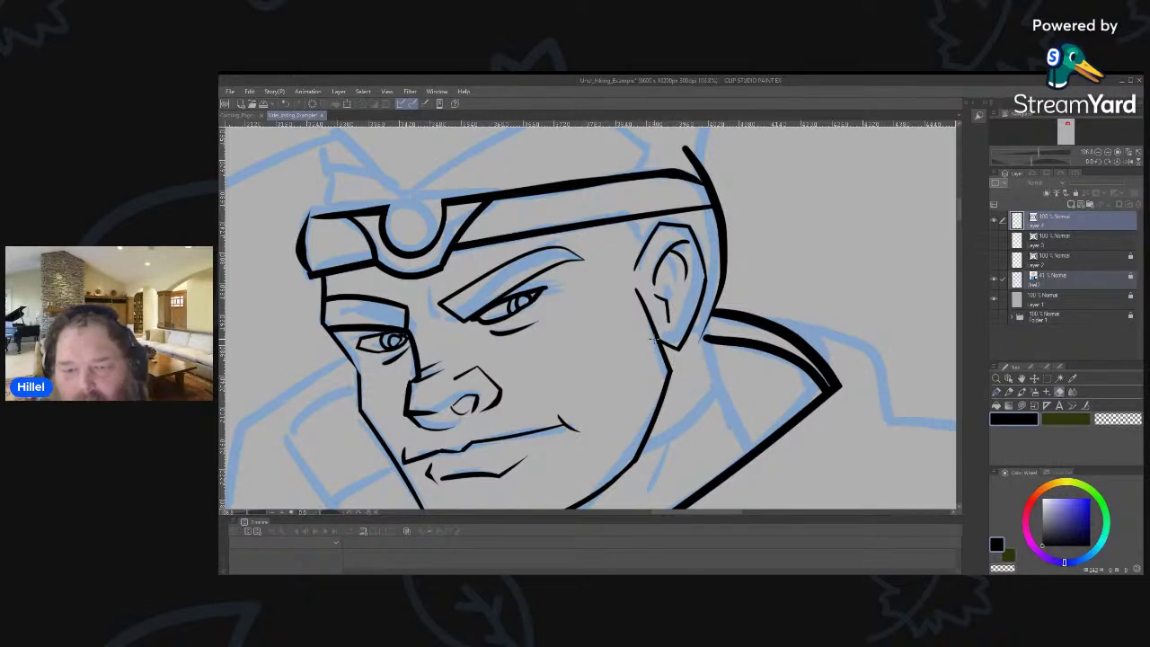
Ink the hair's back edge from the rear spike down to the headband and trim the ends crossing at the spike.
left_click_drag(561, 354, 577, 465)
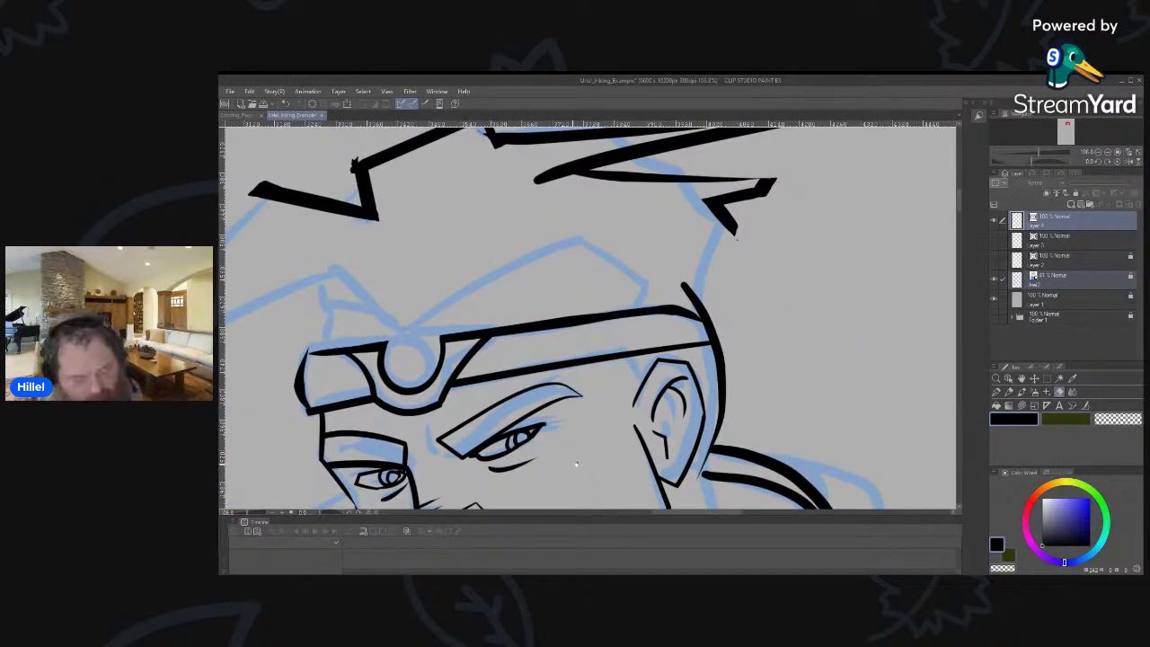
left_click_drag(577, 464, 603, 476)
key("p")
mouse_move(727, 315)
left_mouse_down()
mouse_move(760, 249)
mouse_move(785, 230)
mouse_move(762, 251)
mouse_move(744, 218)
mouse_move(795, 292)
left_mouse_up()
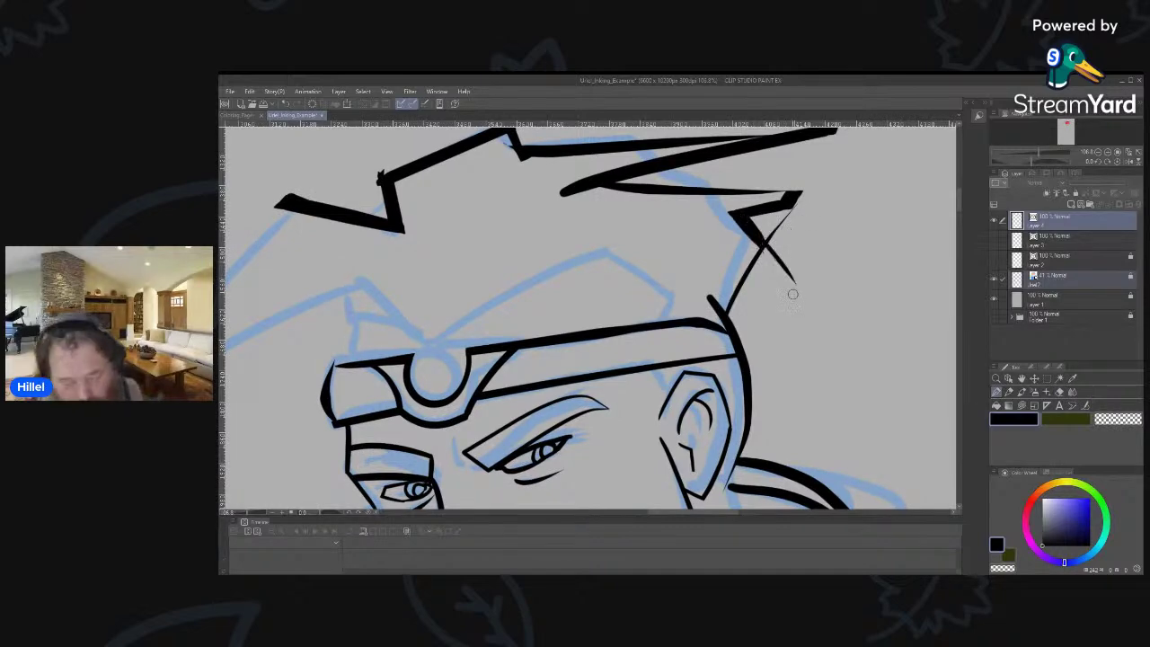
key("e")
left_click_drag(771, 220, 795, 284)
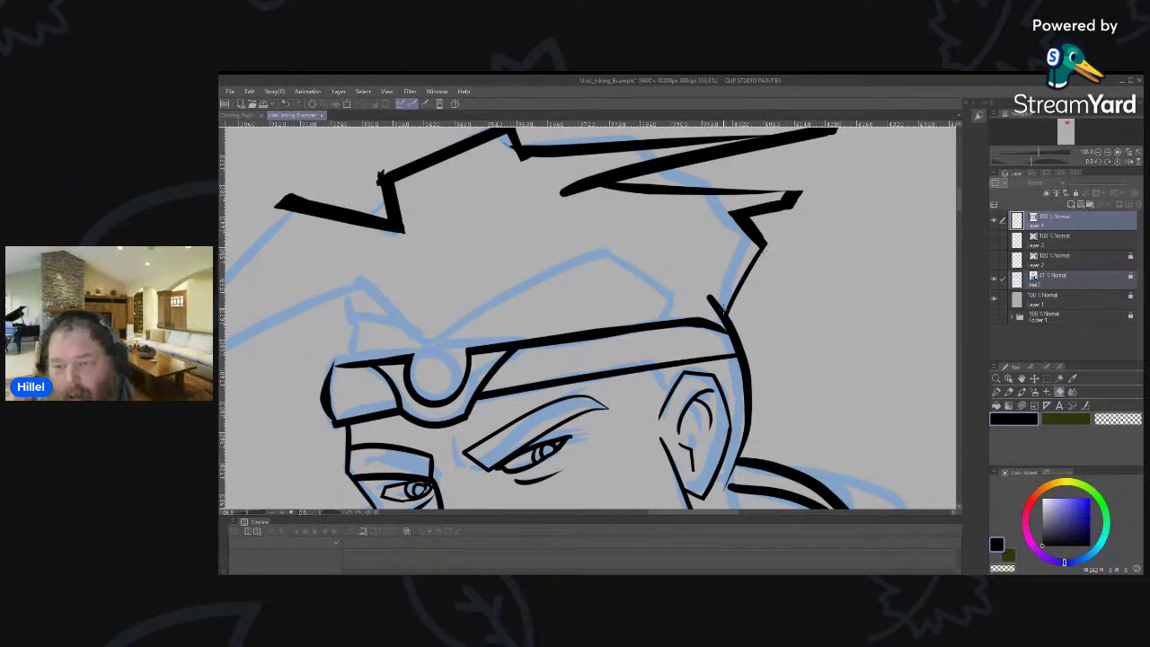
Erase the stray line end above the headband's rear corner and the small nub on the zigzag hair outline.
key("p")
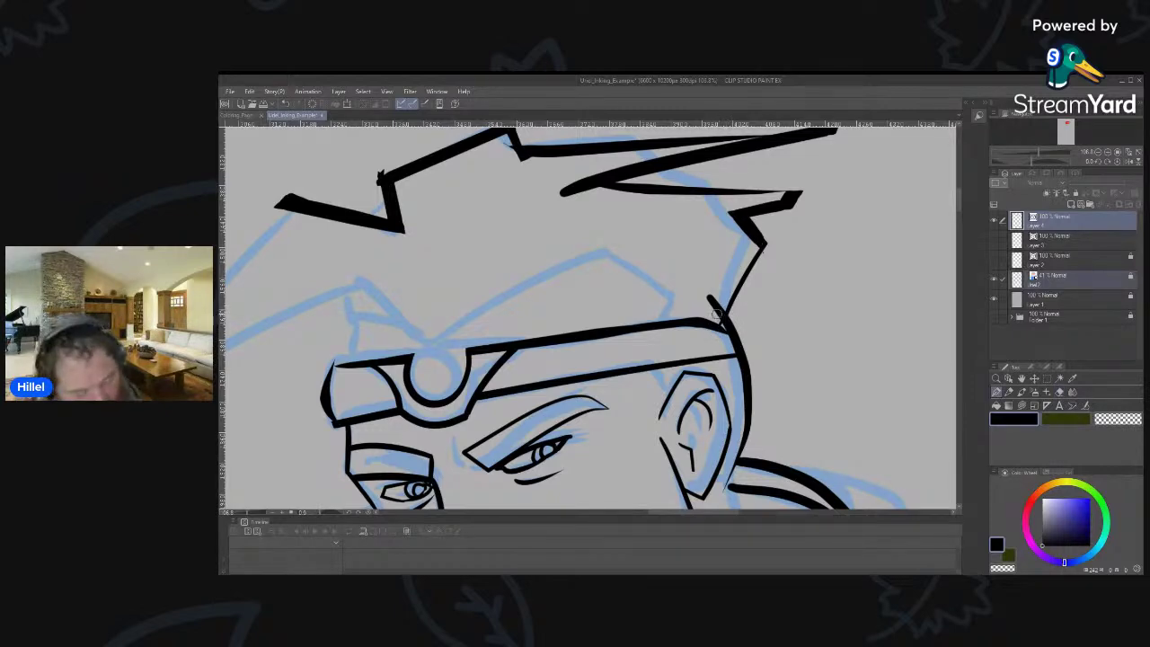
key("e")
left_click(717, 310)
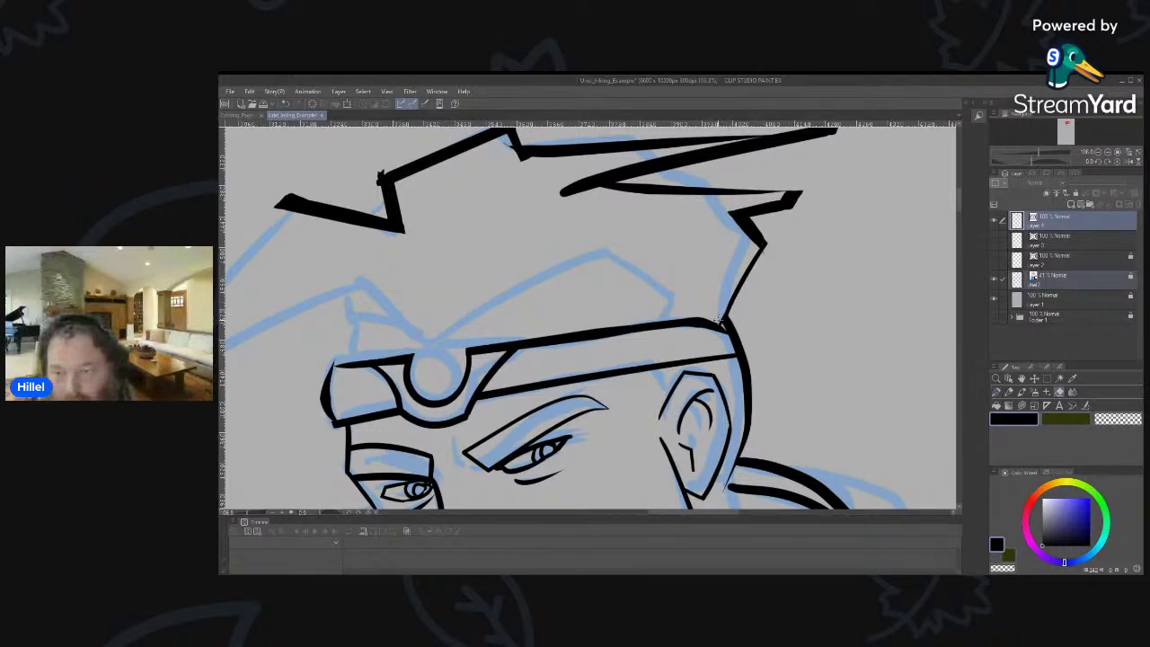
left_click_drag(380, 173, 392, 167)
scroll(465, 177, "up", 2)
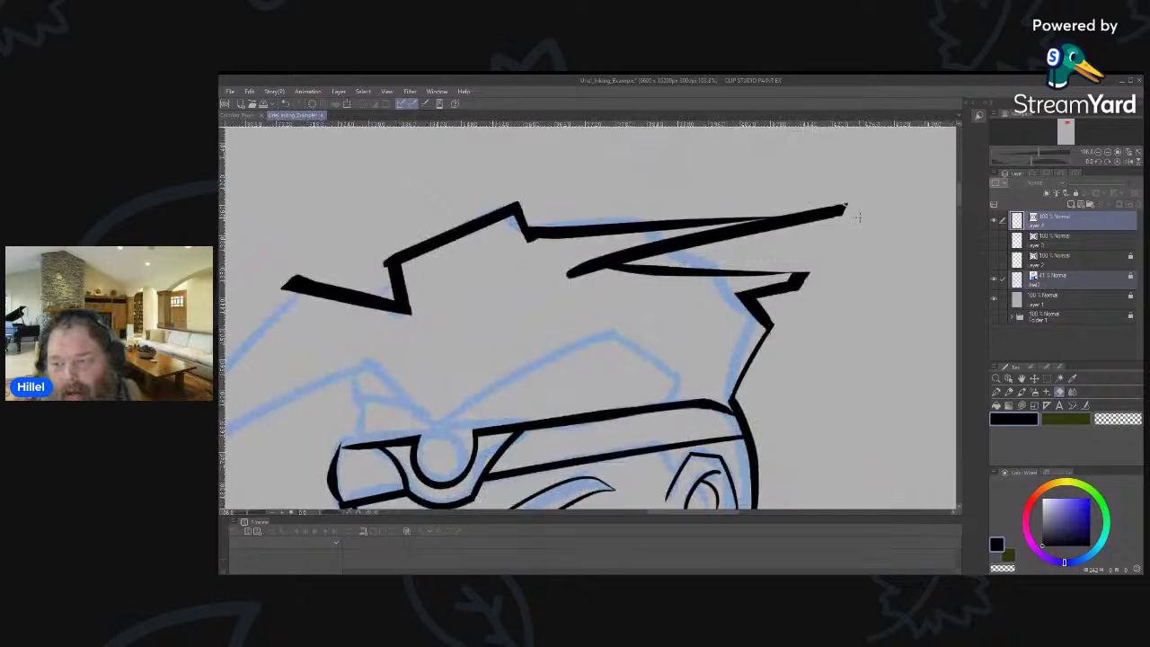
key("ctrl+z")
key("ctrl+y")
Ink the two edges of the long front hair spike with thick strokes that cross at its tip.
mouse_move(373, 354)
left_mouse_down()
mouse_move(673, 210)
mouse_move(650, 307)
left_mouse_up()
key("p")
left_click_drag(624, 196, 491, 328)
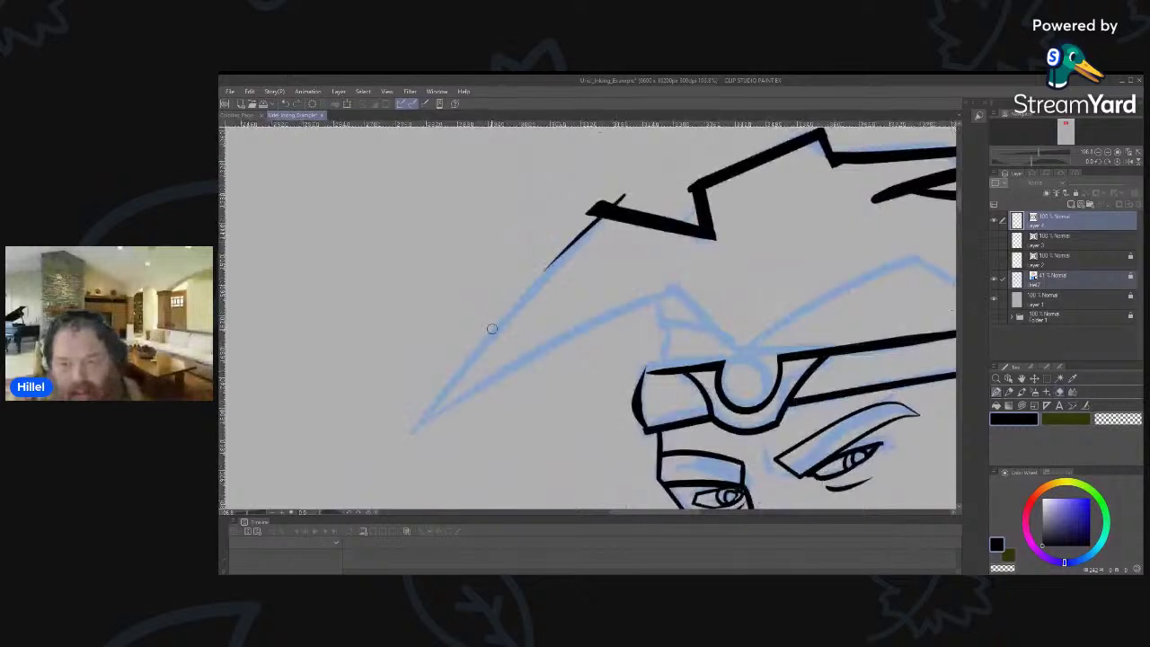
key("ctrl+z")
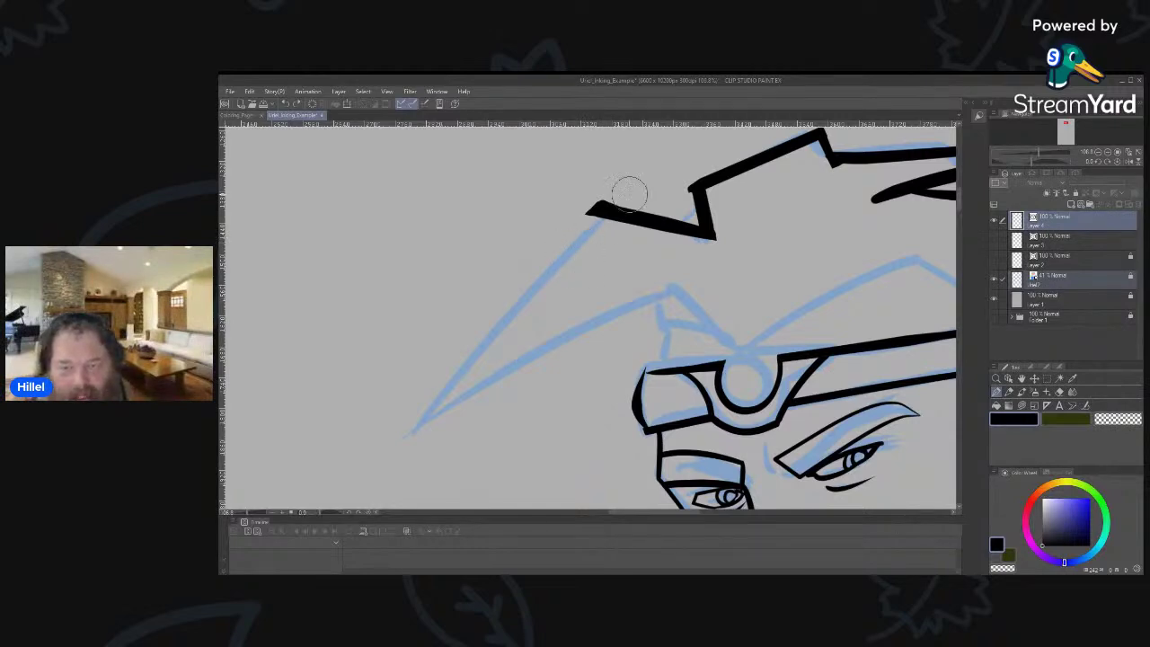
left_click_drag(607, 221, 359, 492)
key("ctrl+z")
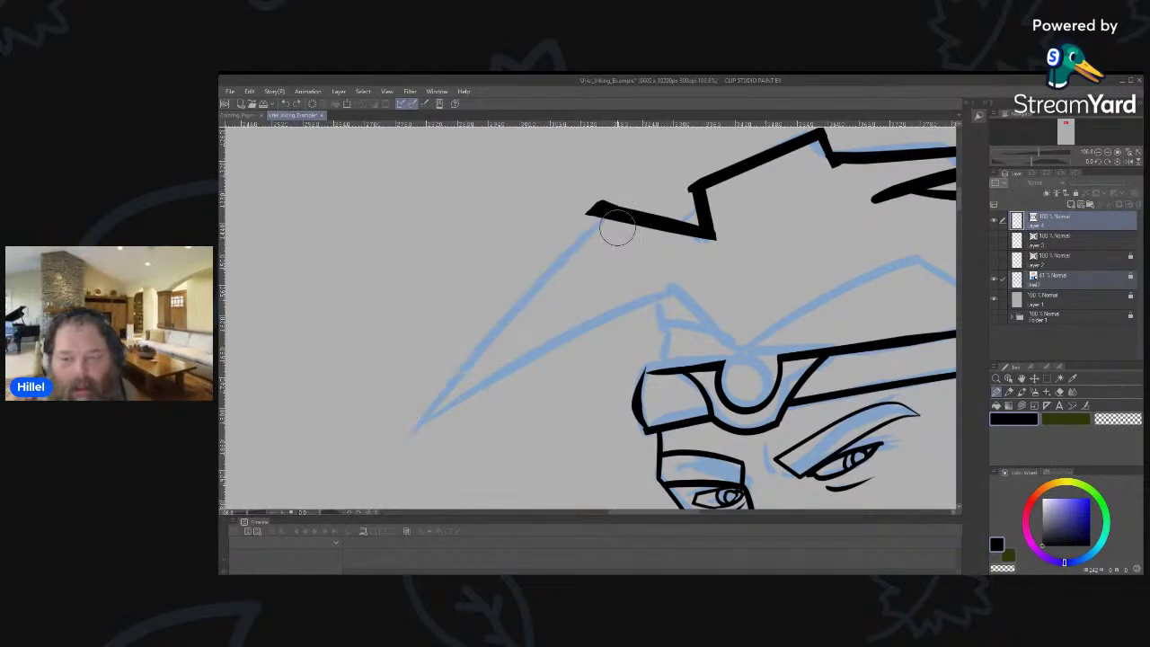
mouse_move(645, 187)
left_mouse_down()
mouse_move(371, 466)
mouse_move(295, 506)
left_mouse_up()
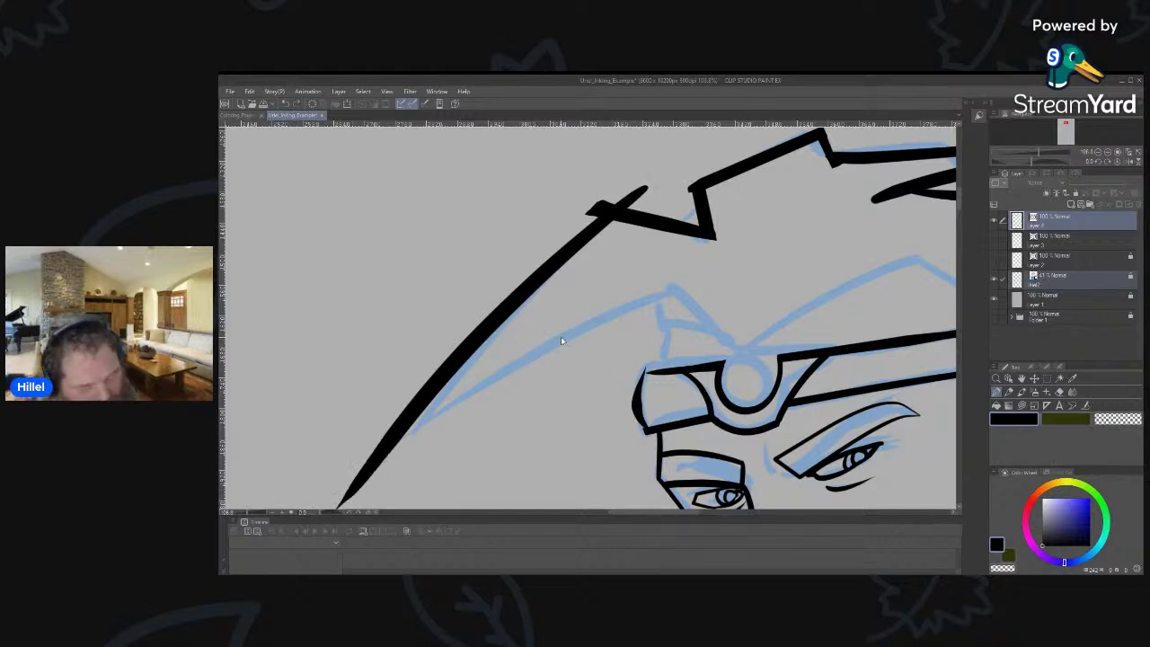
key("ctrl+z")
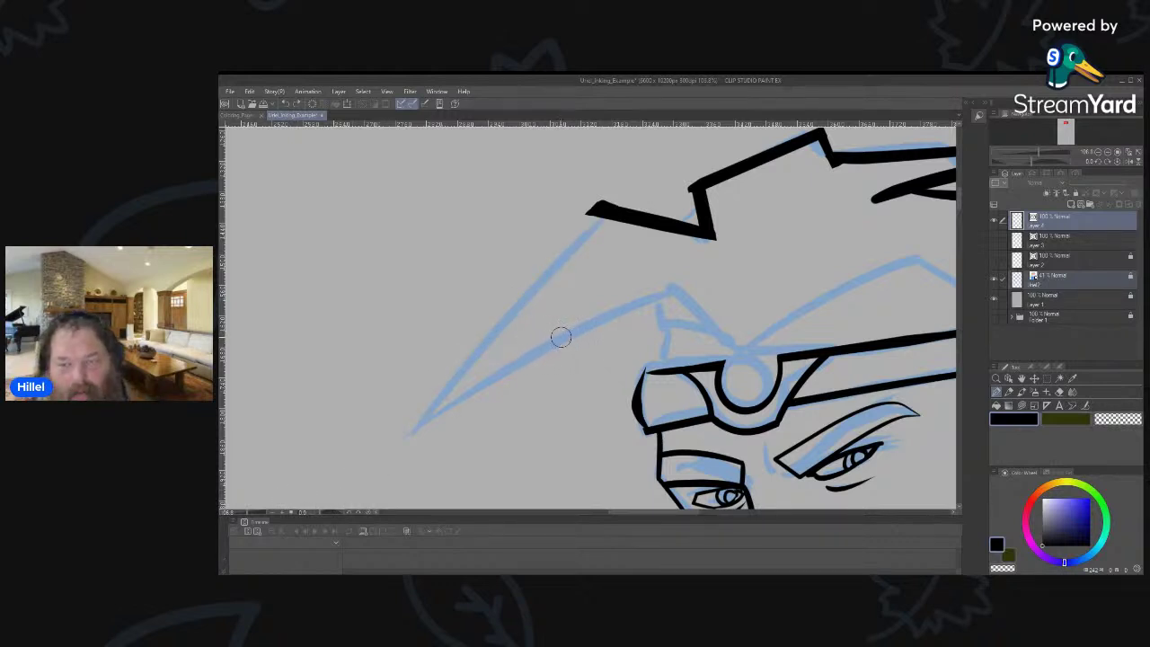
mouse_move(647, 178)
left_mouse_down()
mouse_move(357, 456)
mouse_move(755, 268)
left_mouse_up()
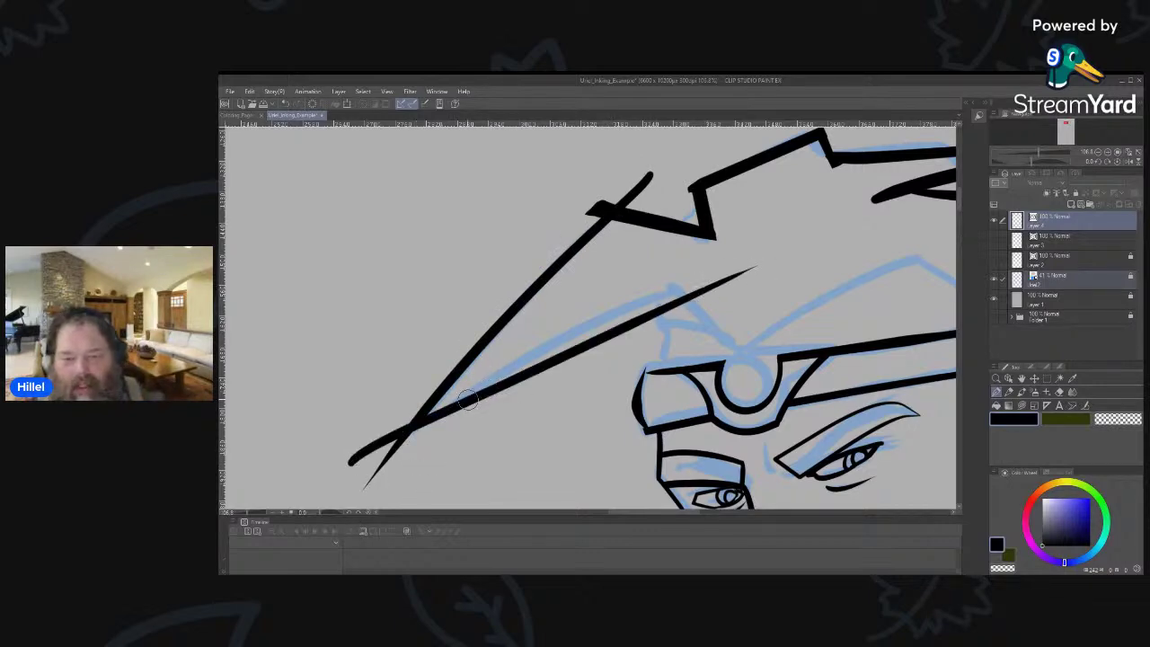
Redraw the front hair spike's lower edge and ink two crossing strokes for the angular tuft above the headband's front.
key("ctrl+z")
left_click_drag(348, 455, 742, 279)
left_click_drag(618, 266, 750, 364)
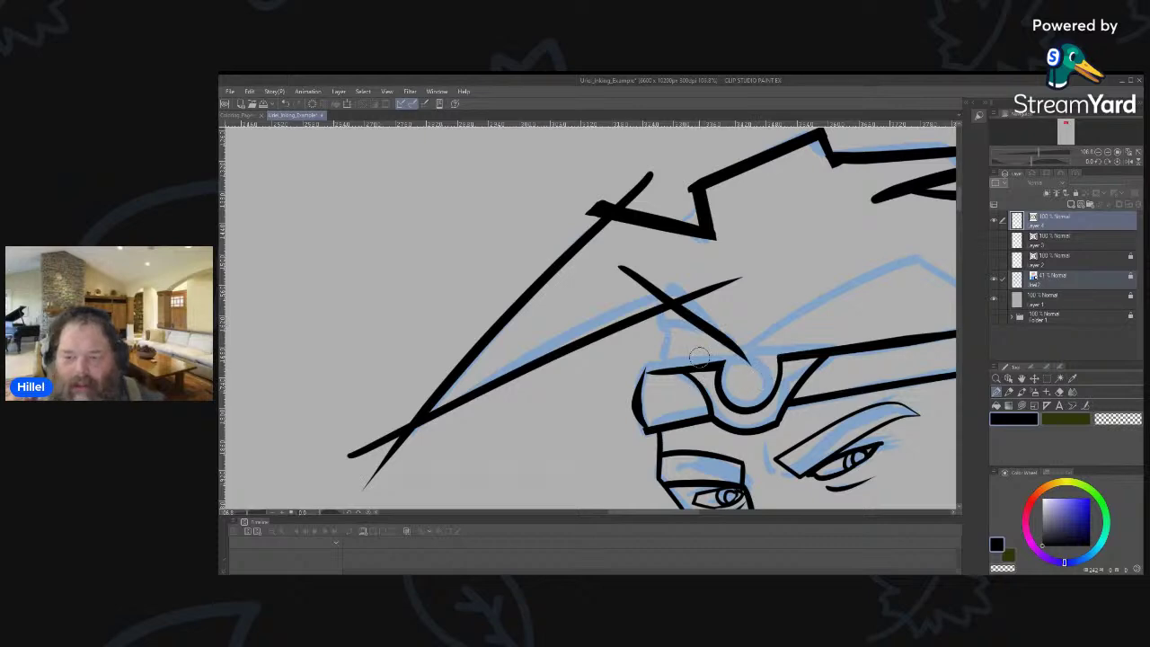
left_click_drag(667, 308, 662, 370)
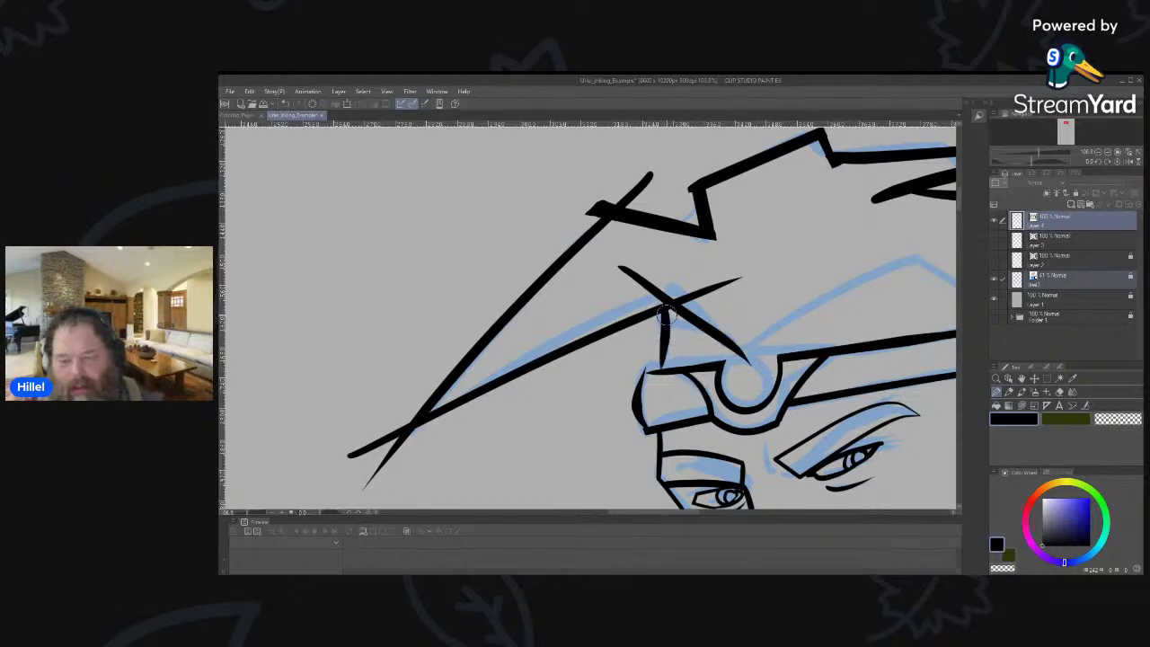
key("ctrl+z")
mouse_move(663, 260)
left_mouse_down()
mouse_move(650, 408)
mouse_move(673, 392)
left_mouse_up()
Trim the crossing stroke ends at the front tuft's peak, the long spike's tip and the spike's upper corner.
key("e")
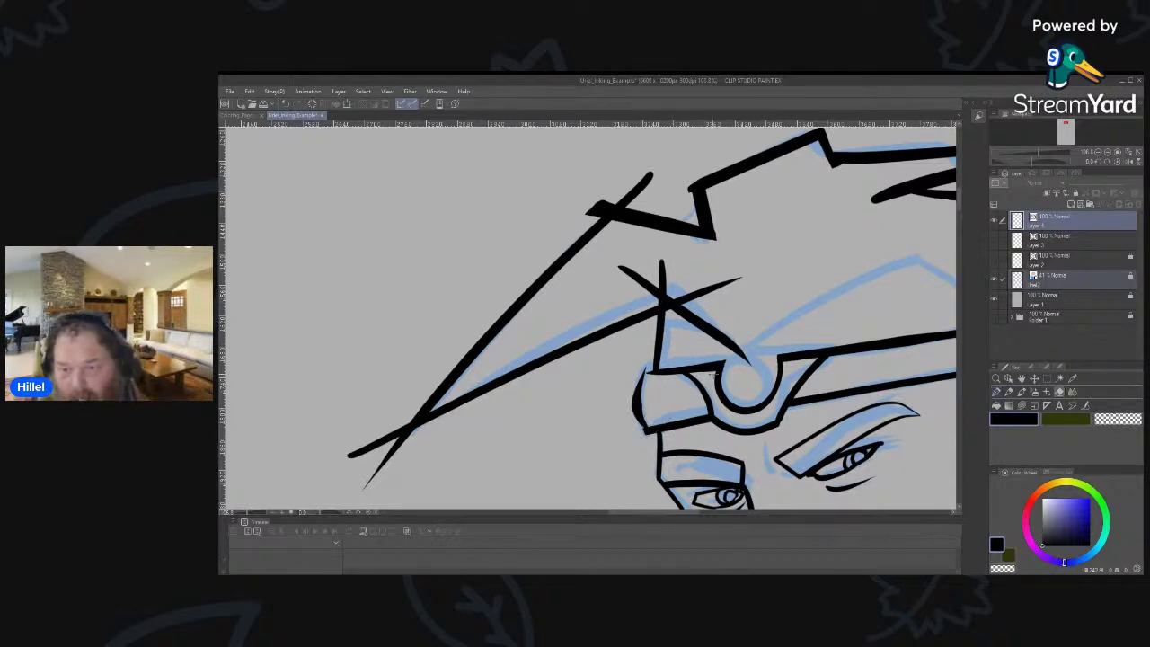
mouse_move(743, 281)
left_mouse_down()
mouse_move(674, 300)
mouse_move(638, 278)
left_mouse_up()
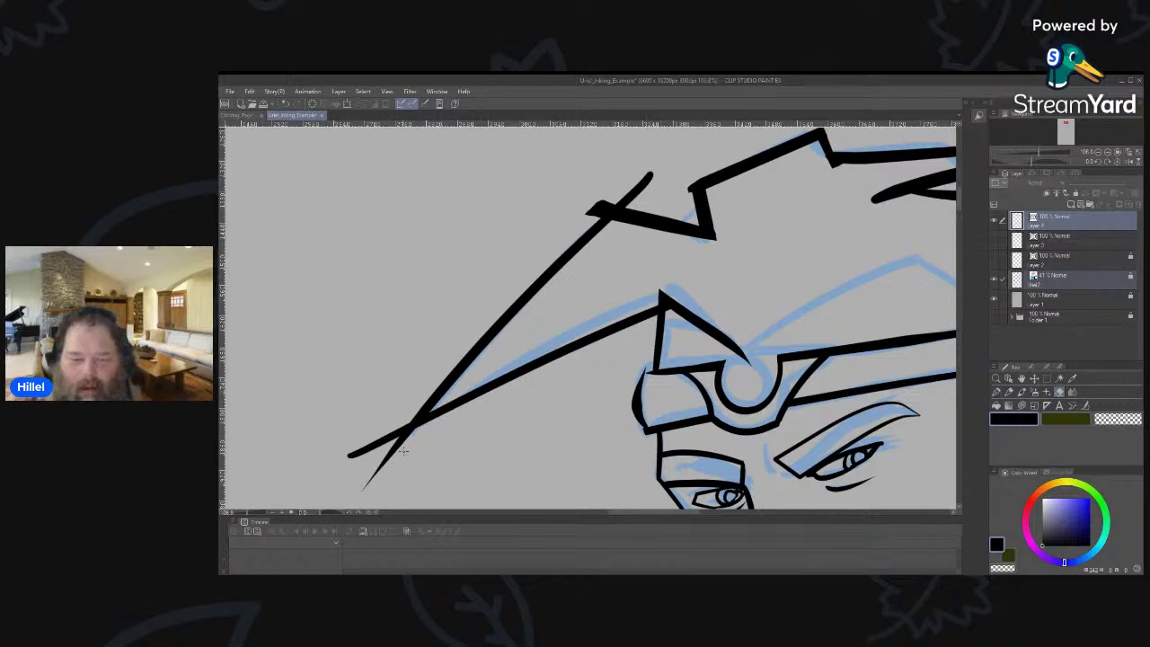
left_click_drag(408, 467, 415, 469)
left_click_drag(378, 428, 375, 471)
left_click_drag(651, 176, 586, 215)
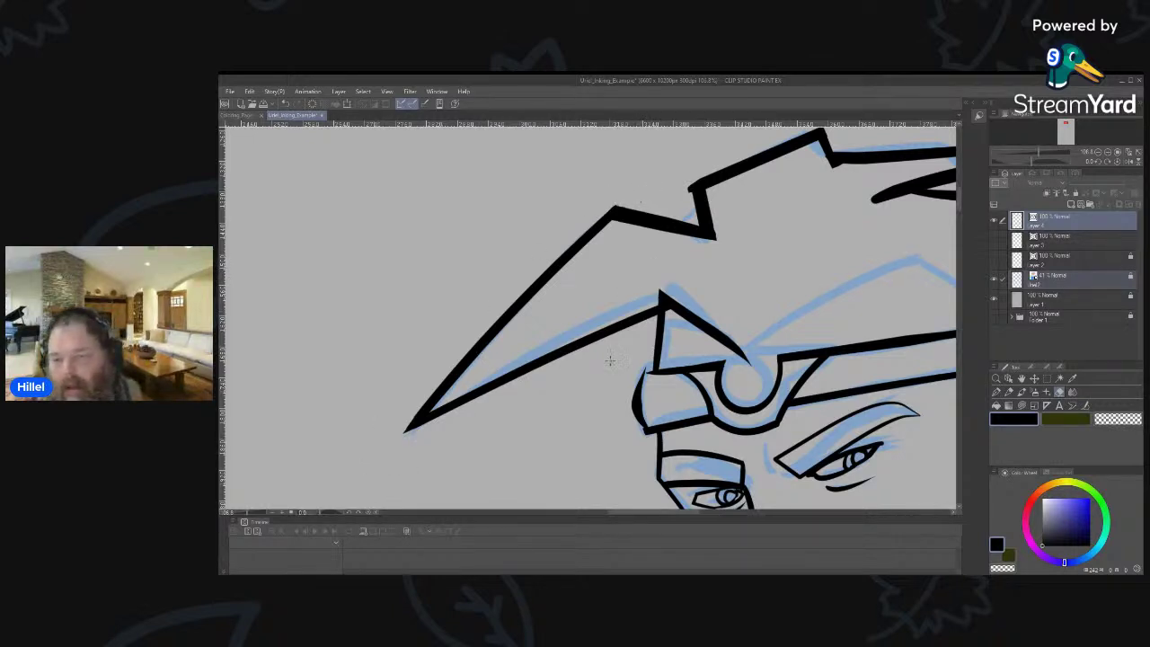
left_click_drag(685, 184, 691, 190)
Ink the angular hairline above the headband with a rising stroke, a falling stroke and a short edge down to the band.
mouse_move(765, 386)
left_mouse_down()
mouse_move(636, 278)
mouse_move(834, 140)
left_mouse_up()
key("p")
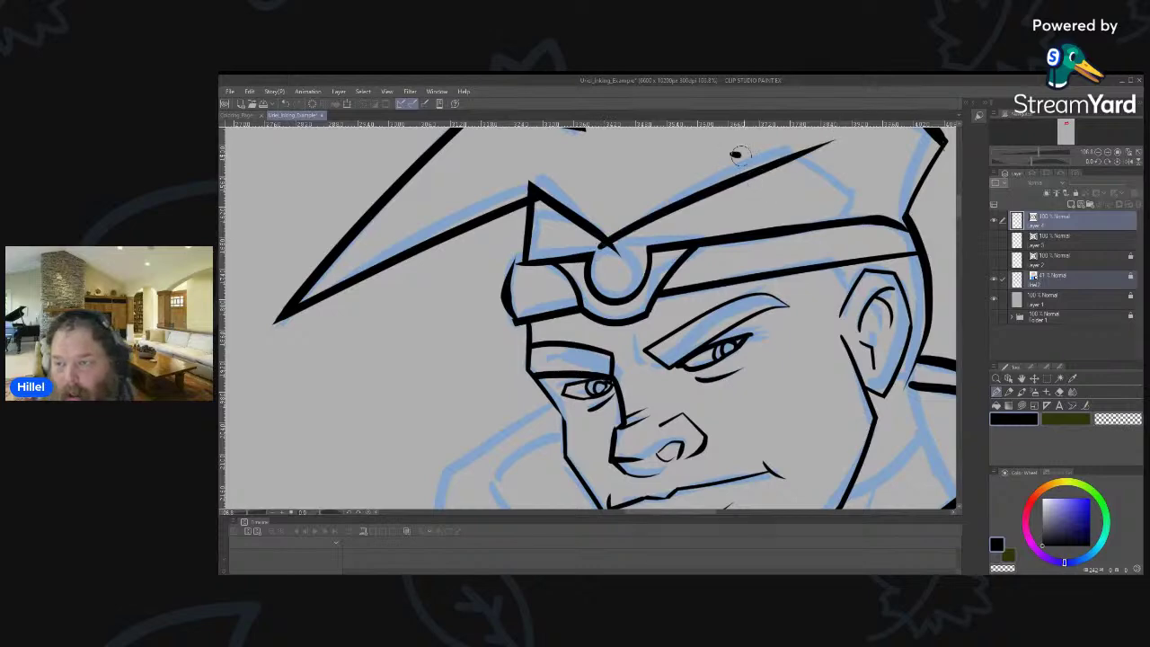
left_click_drag(731, 155, 912, 200)
left_click_drag(867, 162, 841, 217)
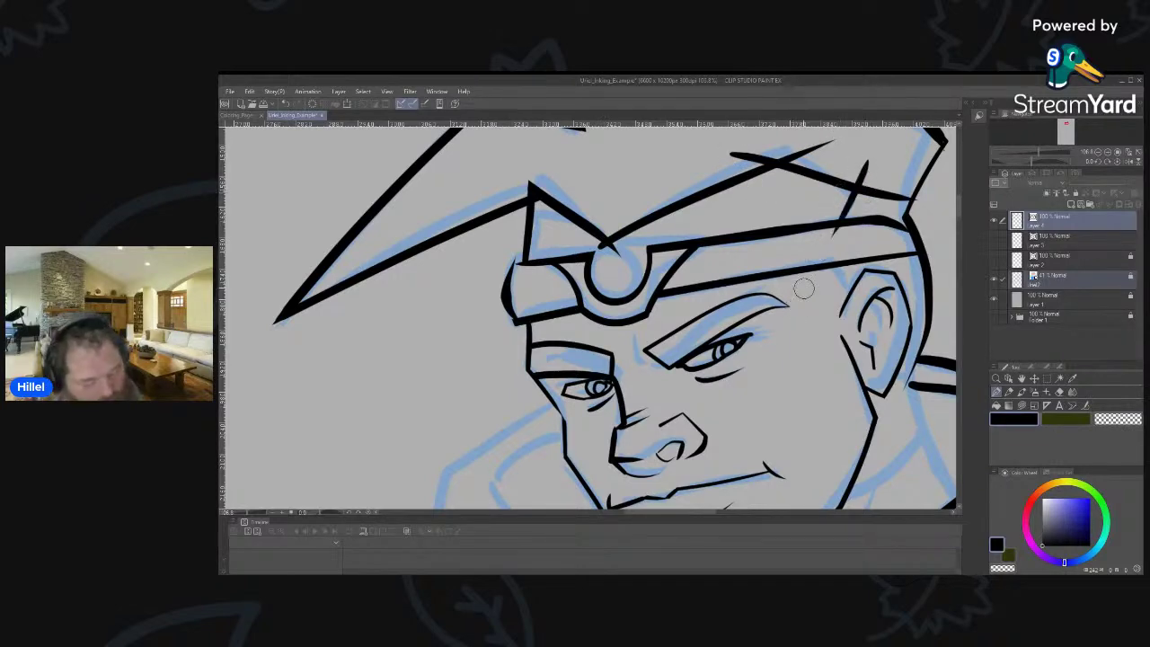
Trim the overlapping ends along the hairline above the headband and the protruding tip at the front tuft's peak.
key("e")
mouse_move(887, 183)
left_mouse_down()
mouse_move(882, 198)
mouse_move(858, 174)
left_mouse_up()
left_click_drag(832, 230, 843, 234)
left_click_drag(803, 145, 730, 160)
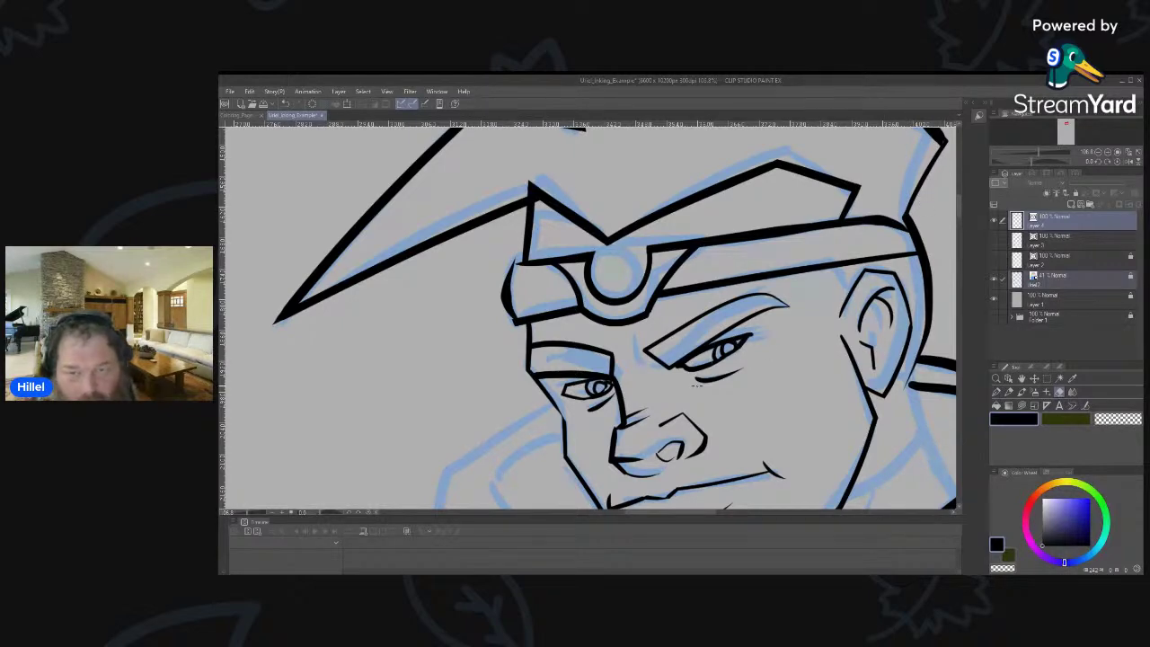
left_click_drag(534, 185, 563, 179)
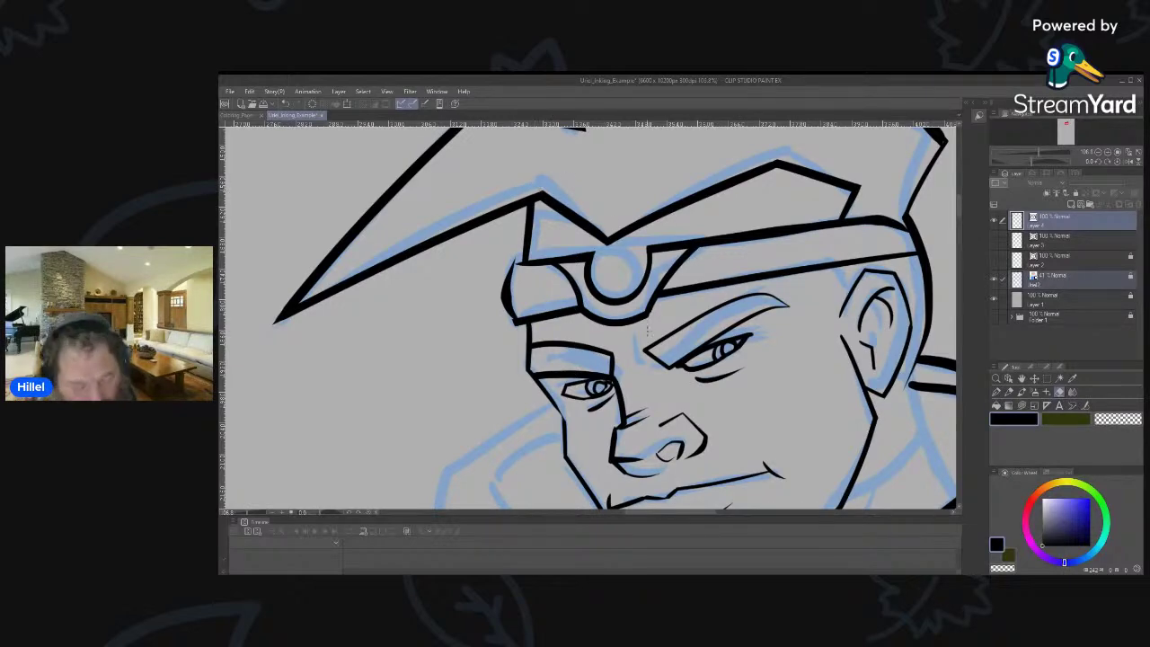
Hide the ink layer, Layer 4, and show it again to compare the inked head with the sketch.
left_click_drag(665, 398, 667, 290)
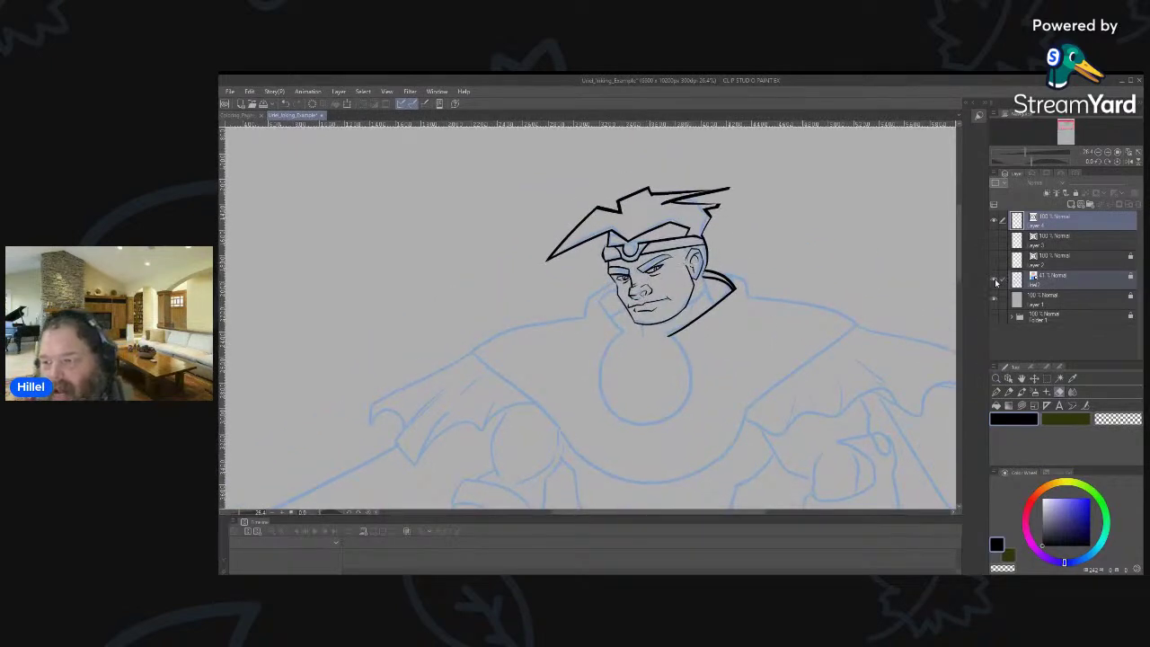
left_click(994, 220)
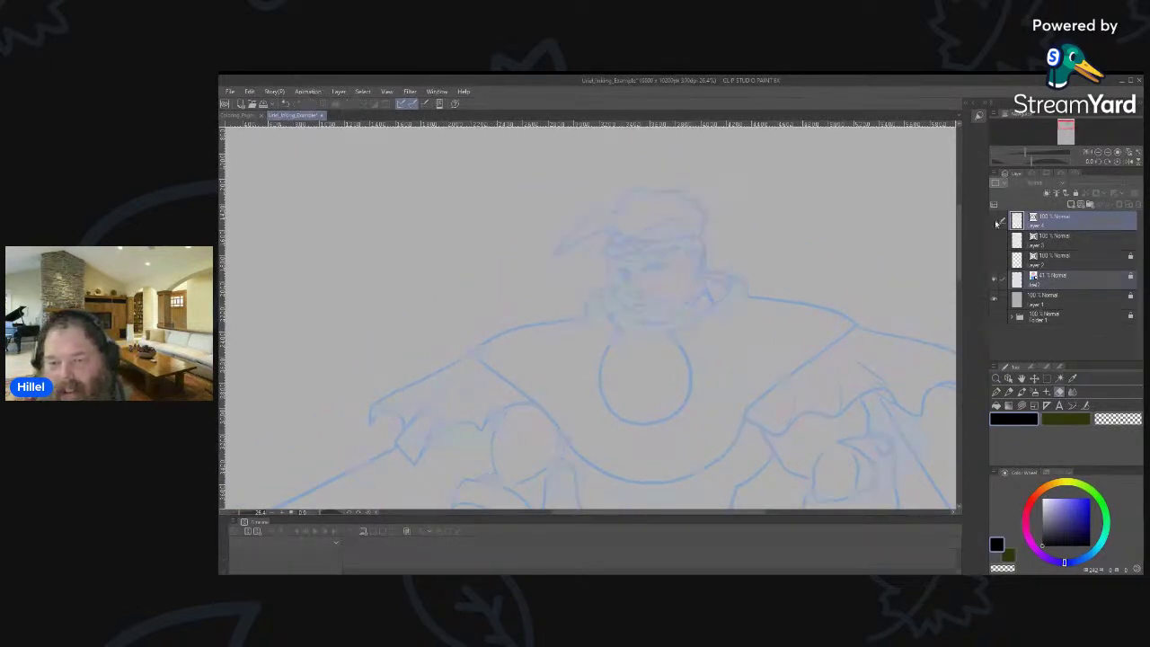
left_click(996, 221)
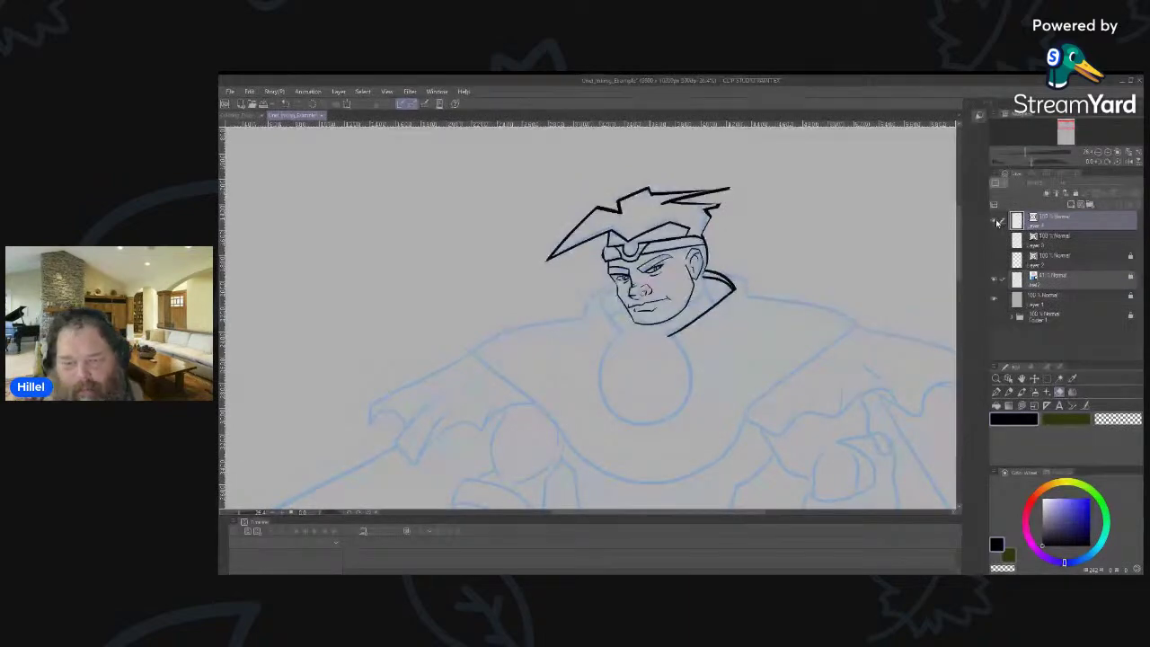
Ink the collar flap on the face's front side with long overlapping strokes for its upper, outer and inner edges.
key("p")
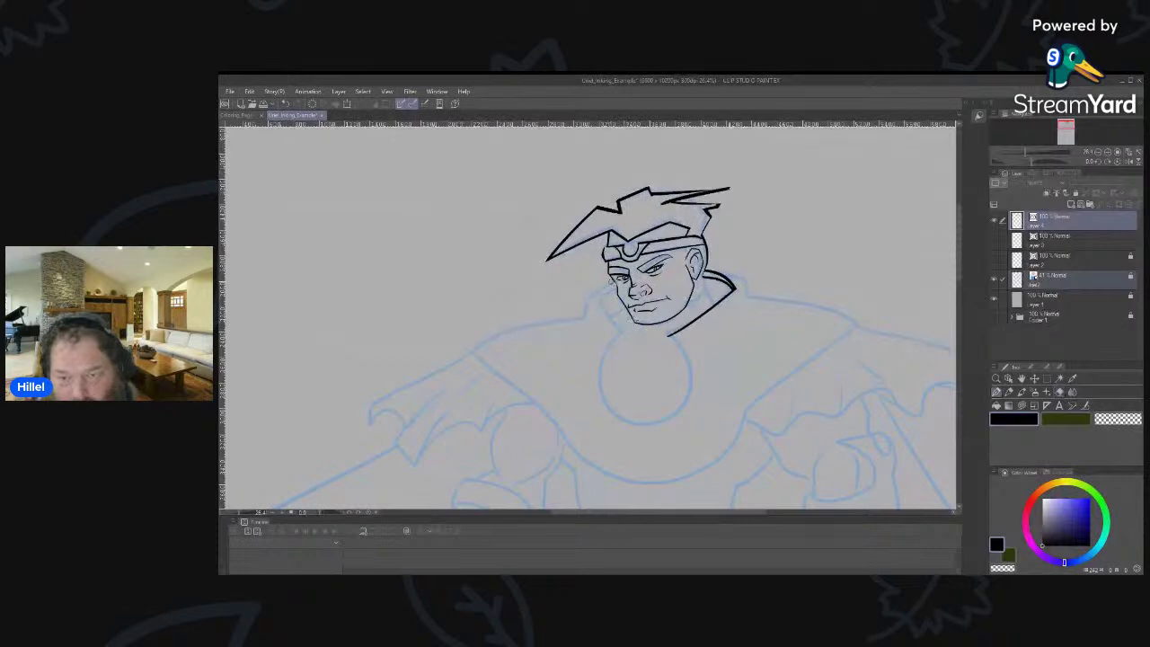
left_click_drag(614, 284, 512, 348)
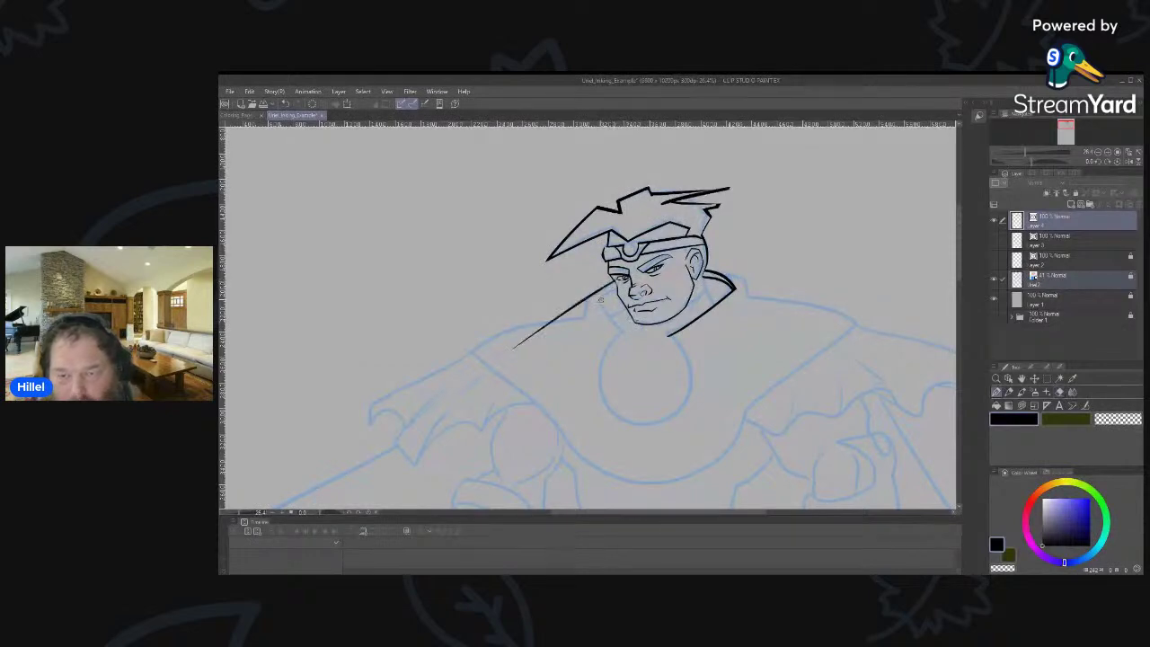
left_click_drag(591, 281, 575, 390)
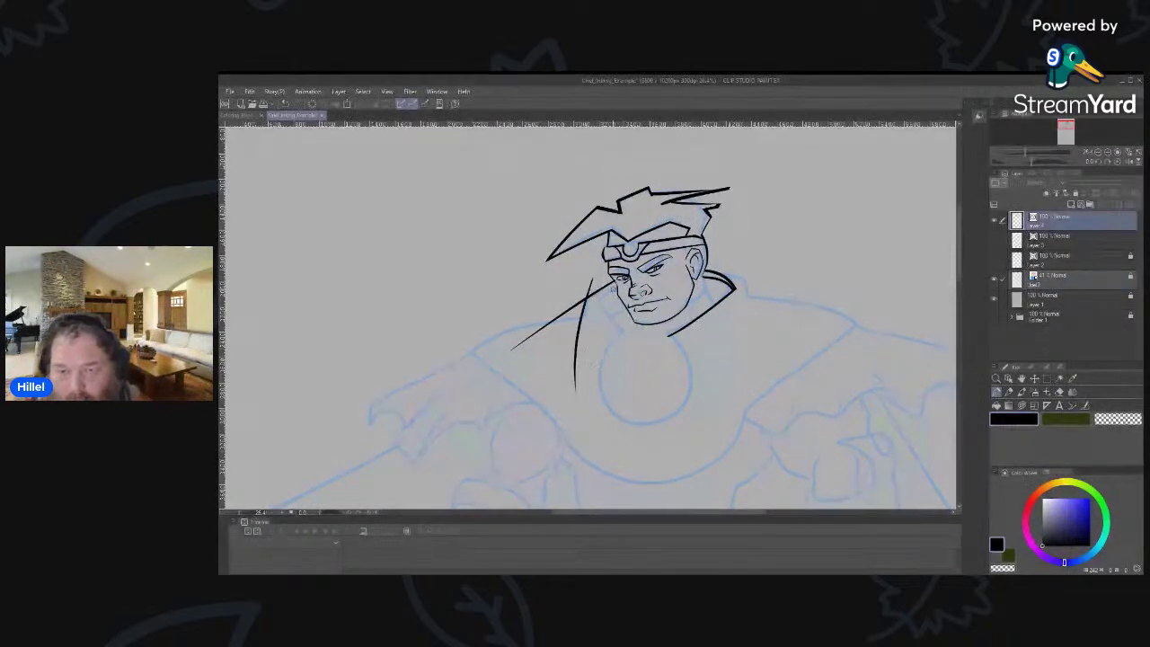
left_click_drag(618, 284, 562, 387)
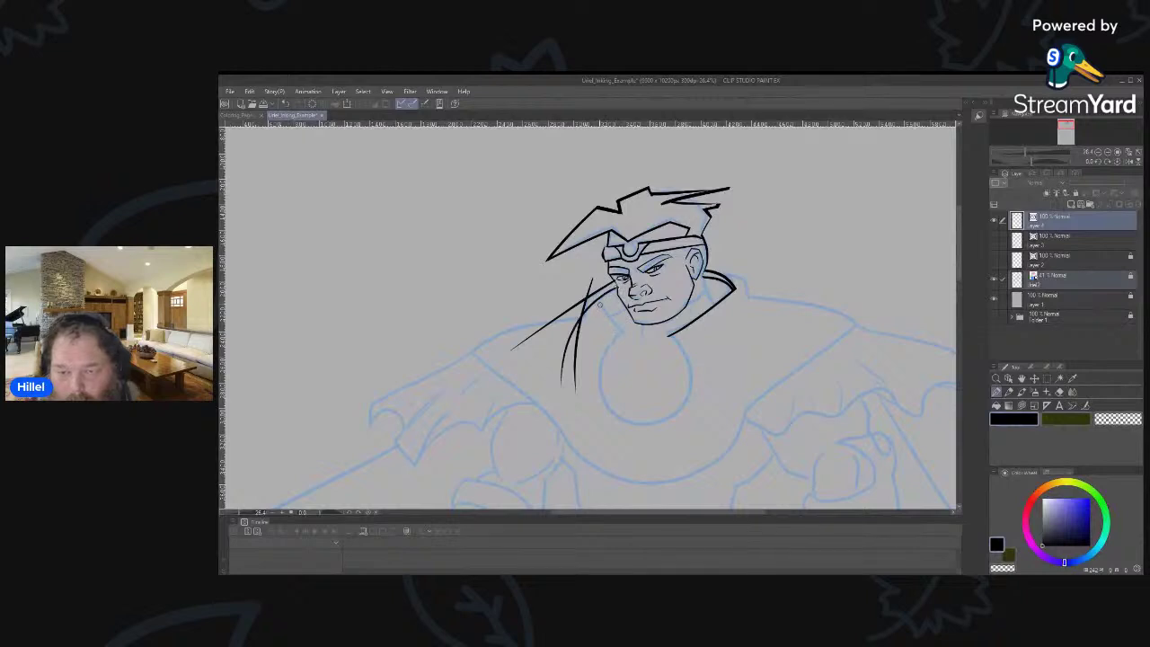
left_click_drag(591, 276, 643, 401)
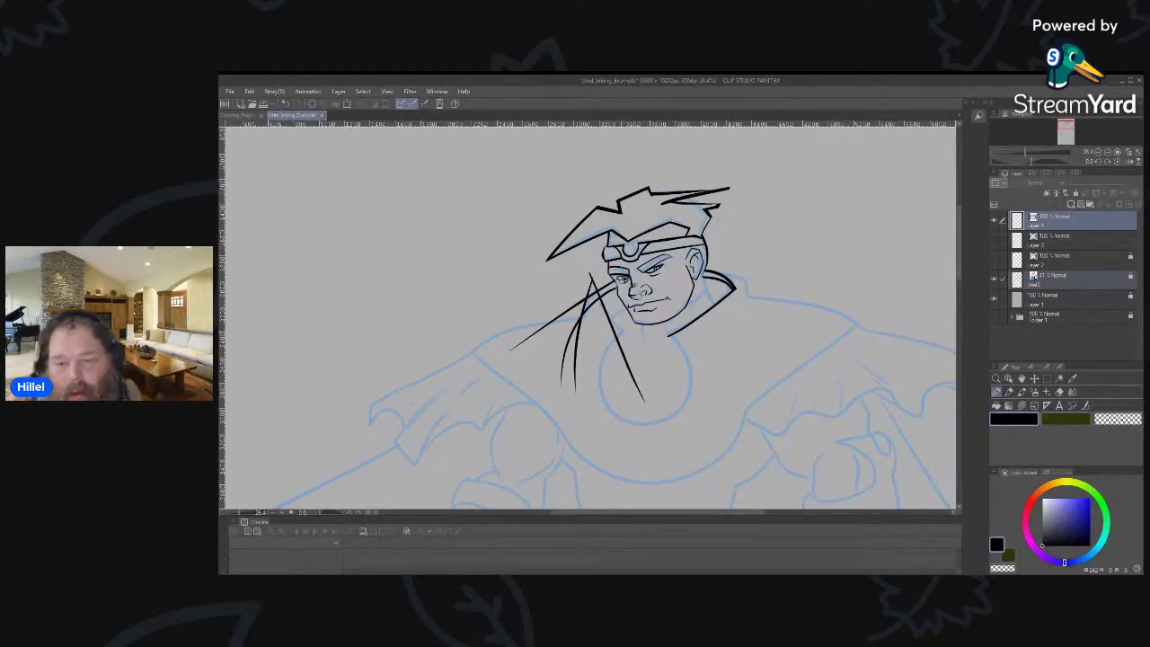
key("ctrl+z")
left_click_drag(586, 274, 658, 392)
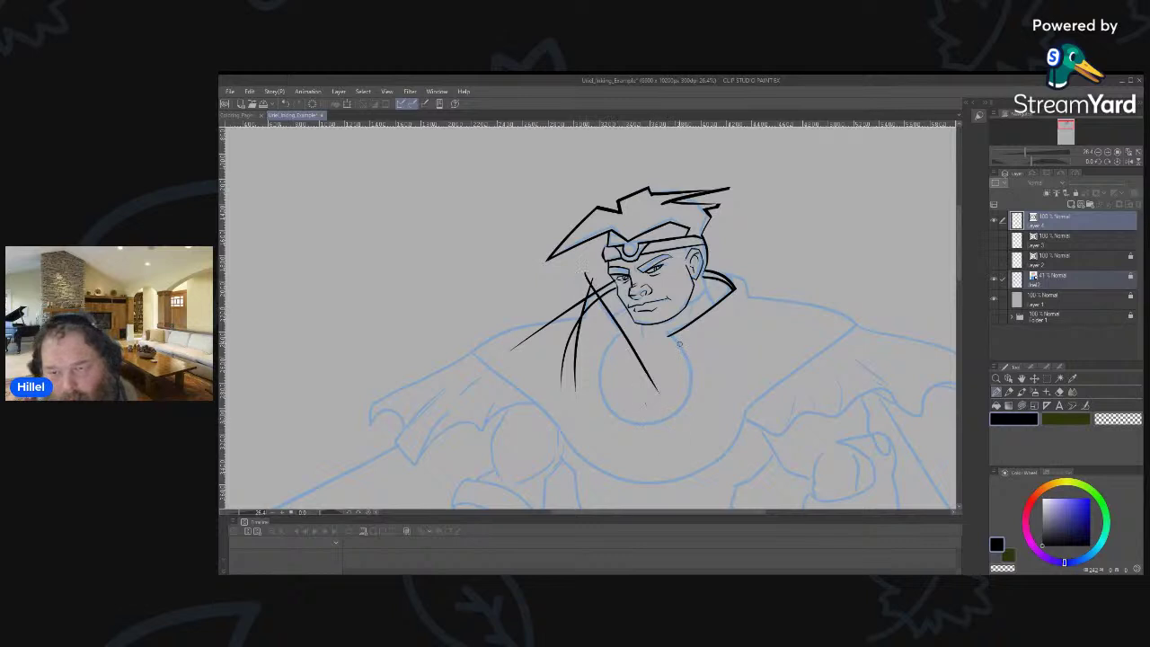
Ink the front side and lower arc of the round chest shape beneath the collar with overlapping curves.
left_click_drag(620, 331, 640, 456)
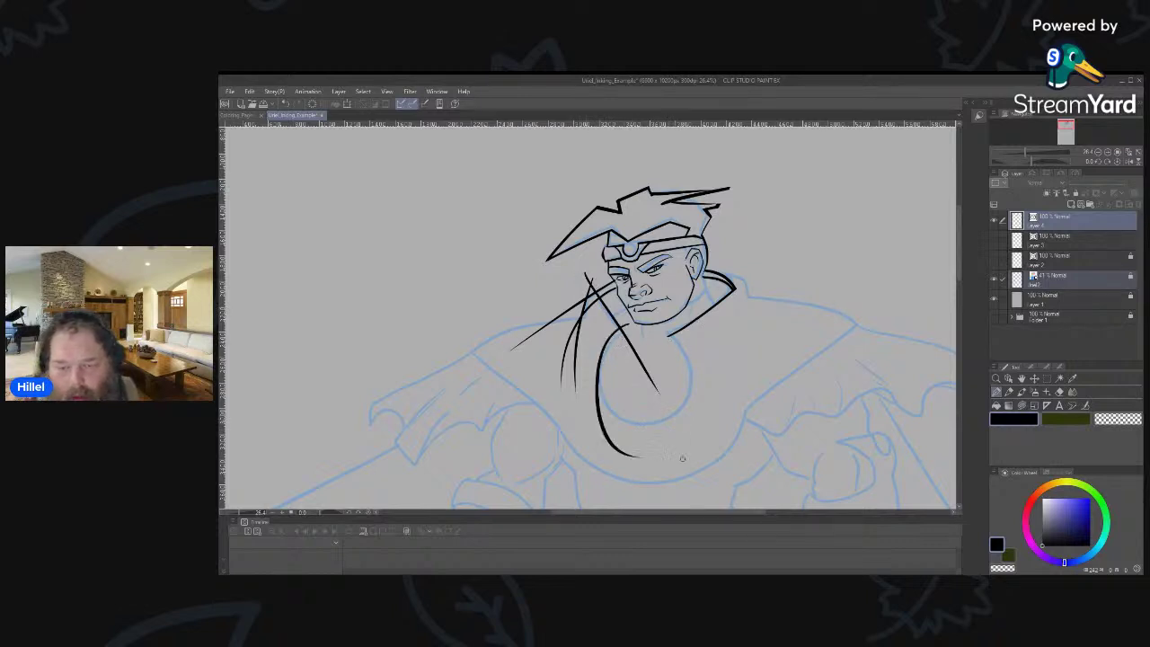
left_click_drag(597, 342, 672, 440)
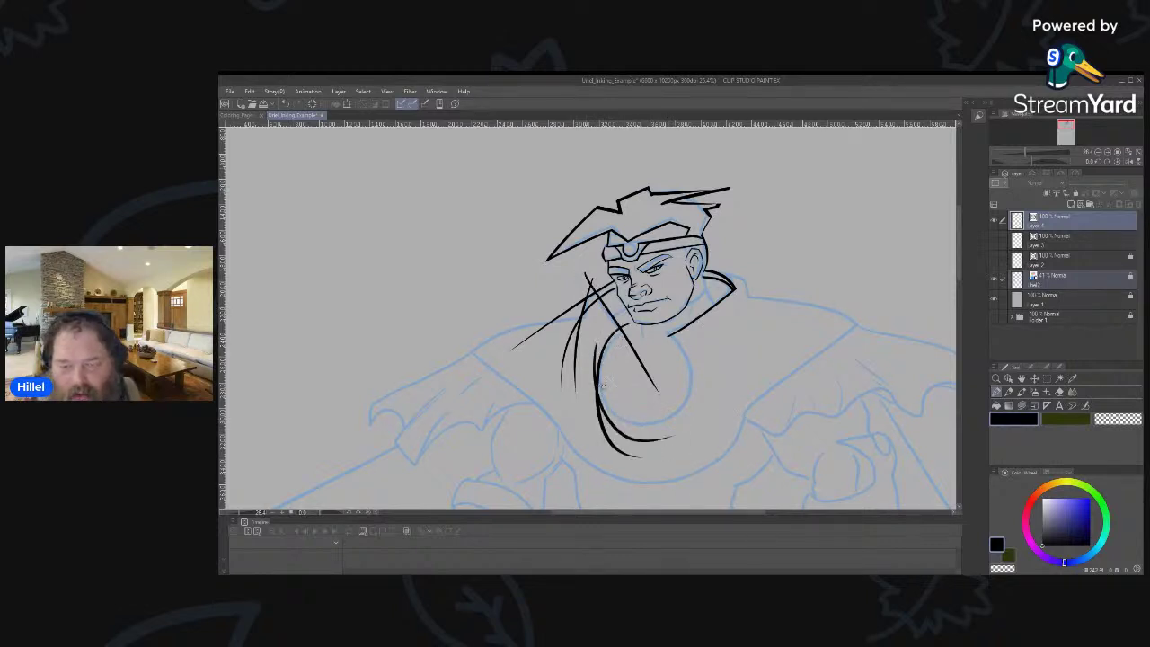
key("ctrl+z")
mouse_move(600, 361)
left_mouse_down()
mouse_move(666, 418)
mouse_move(737, 383)
left_mouse_up()
Ink the far side of the round chest shape with curved strokes from the collar point past the lower arc.
mouse_move(665, 343)
left_mouse_down()
mouse_move(688, 430)
mouse_move(656, 457)
left_mouse_up()
key("ctrl+z")
mouse_move(667, 333)
left_mouse_down()
mouse_move(686, 351)
mouse_move(663, 435)
left_mouse_up()
mouse_move(682, 340)
left_mouse_down()
mouse_move(670, 454)
mouse_move(654, 472)
left_mouse_up()
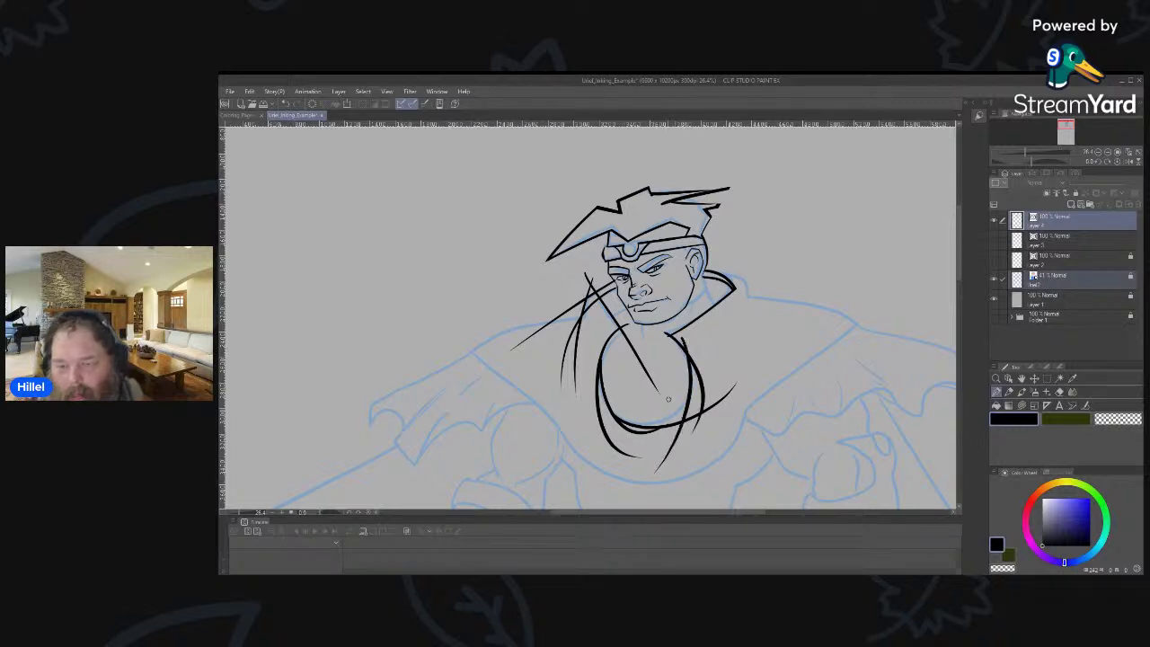
mouse_move(689, 396)
left_mouse_down()
mouse_move(629, 444)
mouse_move(595, 452)
mouse_move(764, 320)
left_mouse_up()
key("ctrl+z")
key("ctrl+z")
mouse_move(629, 424)
left_mouse_down()
mouse_move(738, 333)
mouse_move(639, 476)
left_mouse_up()
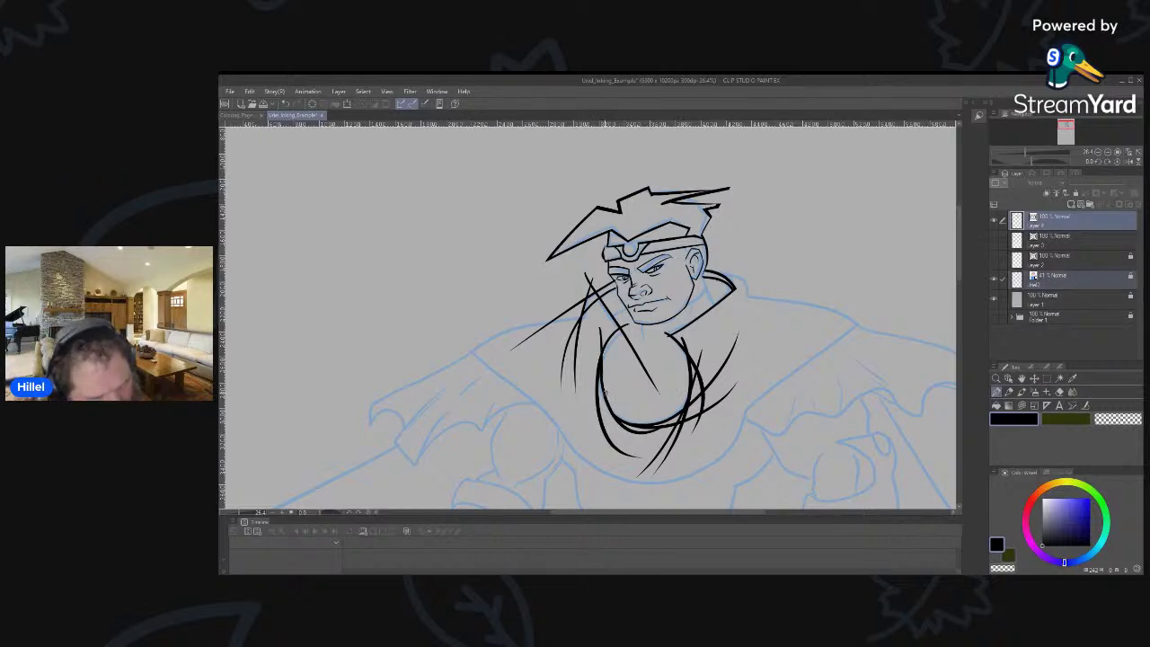
Trim the overshooting strokes of the front collar flap back to its outline.
key("e")
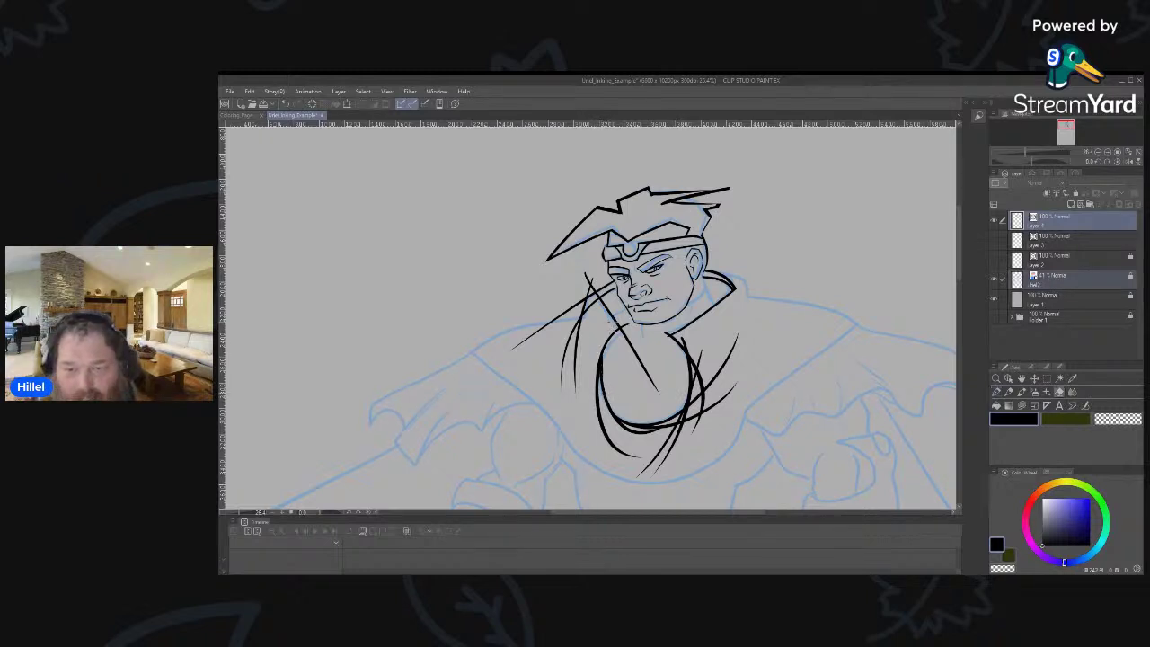
left_click_drag(581, 357, 562, 354)
left_click_drag(549, 312, 566, 339)
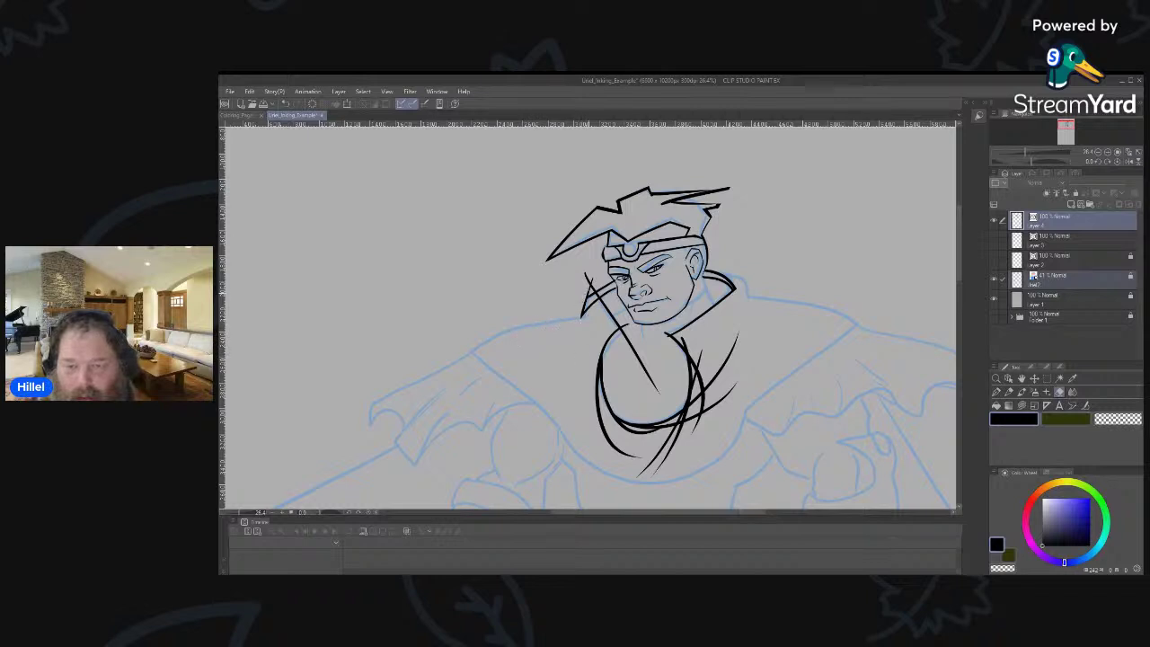
mouse_move(599, 285)
left_mouse_down()
mouse_move(587, 290)
mouse_move(593, 280)
mouse_move(602, 294)
left_mouse_up()
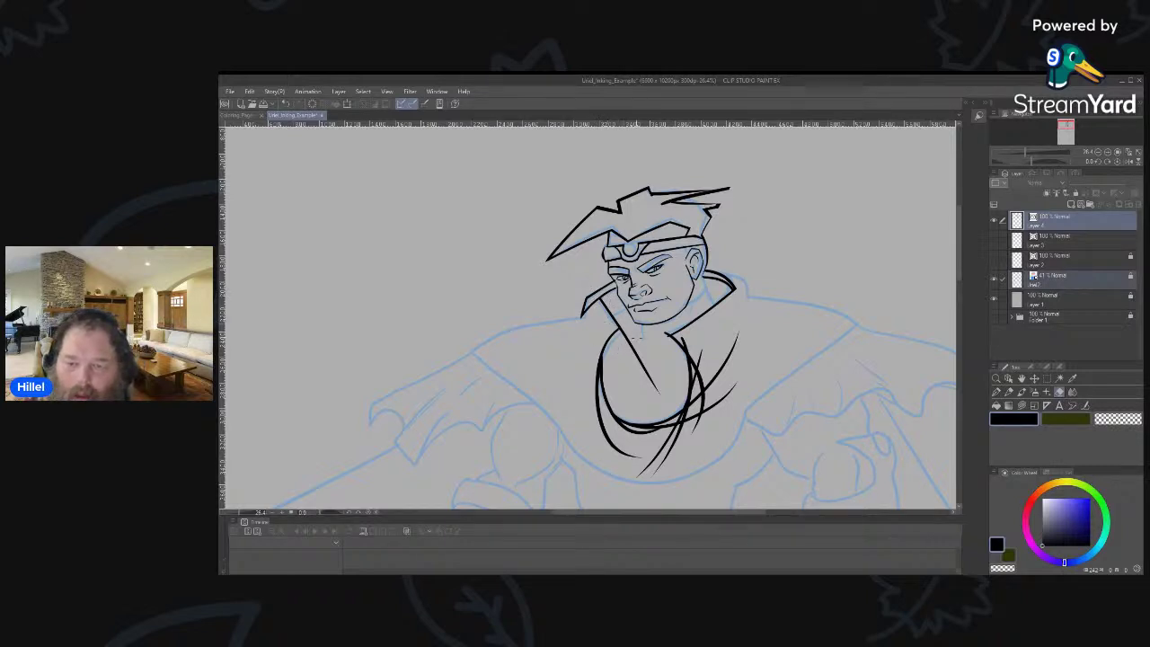
Trim the excess crossing curves around the round chest shape to leave one clean outline meeting the collar.
mouse_move(624, 334)
left_mouse_down()
mouse_move(608, 454)
mouse_move(681, 410)
mouse_move(634, 431)
mouse_move(676, 430)
mouse_move(655, 446)
left_mouse_up()
key("ctrl+z")
mouse_move(735, 388)
left_mouse_down()
mouse_move(688, 419)
mouse_move(698, 405)
left_mouse_up()
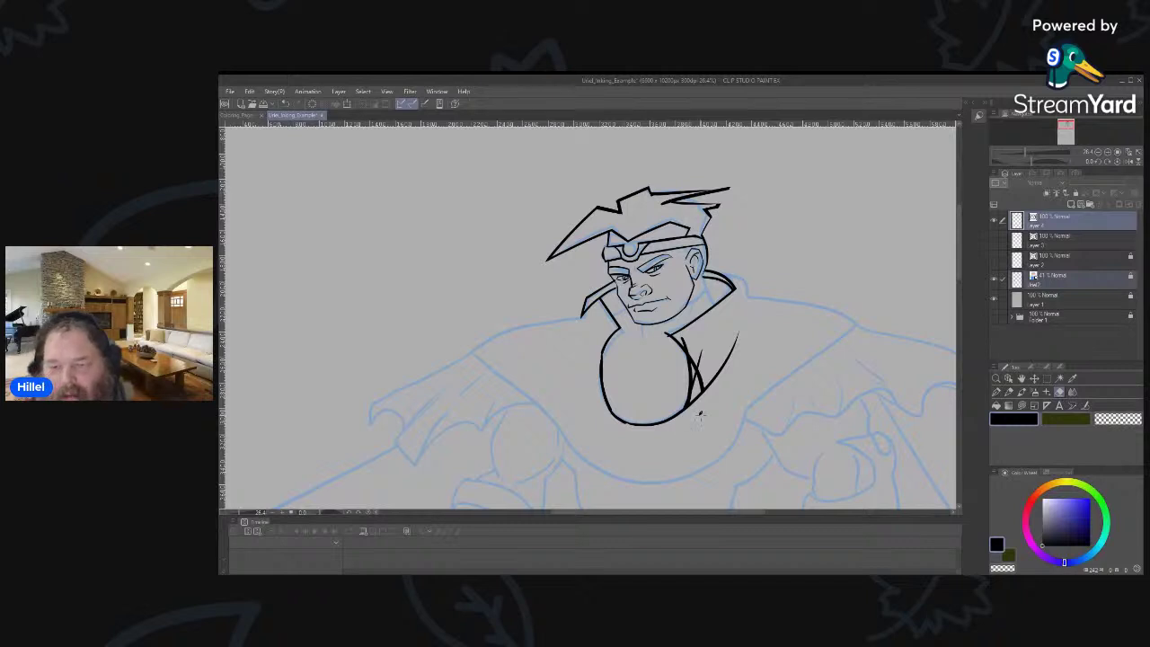
mouse_move(705, 359)
left_mouse_down()
mouse_move(712, 378)
mouse_move(694, 421)
left_mouse_up()
left_click_drag(698, 352, 683, 437)
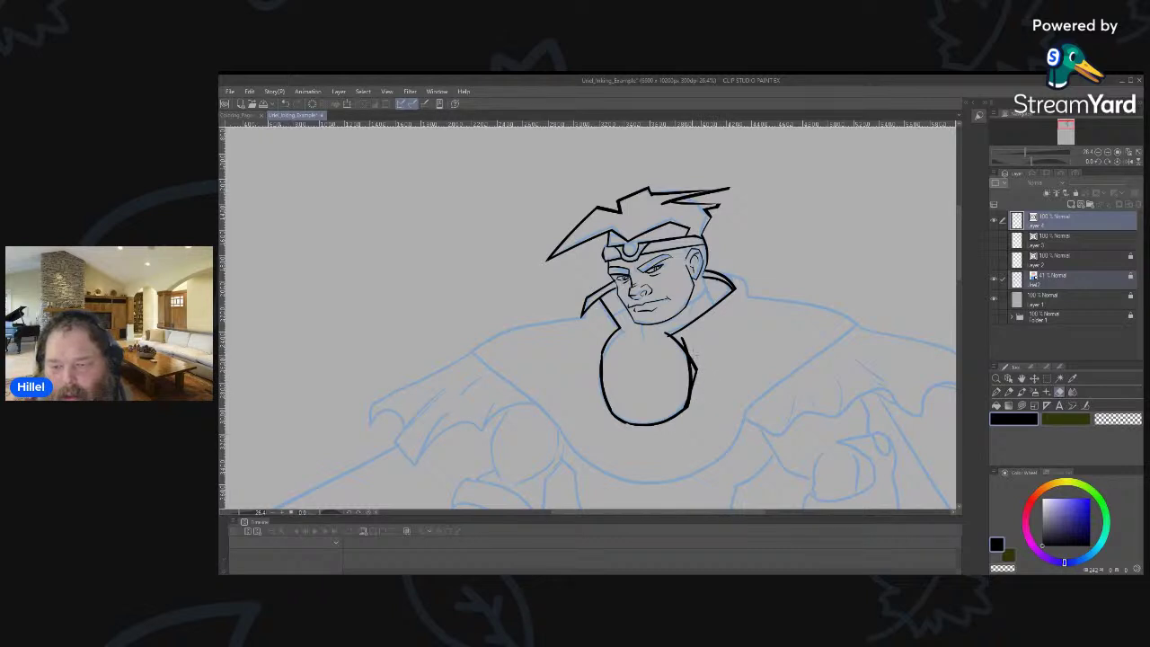
left_click_drag(698, 370, 698, 398)
mouse_move(685, 337)
left_mouse_down()
mouse_move(690, 352)
mouse_move(672, 328)
left_mouse_up()
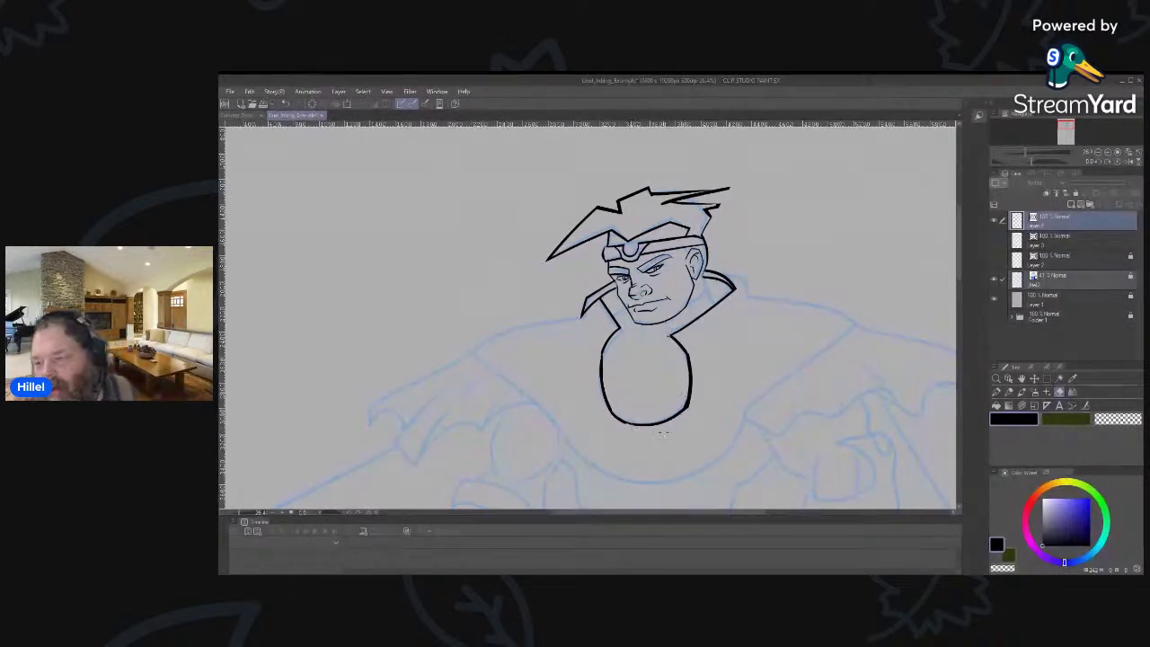
Trace around the round chest outline with the Connect vector lines tool to join its segments.
left_click(1047, 368)
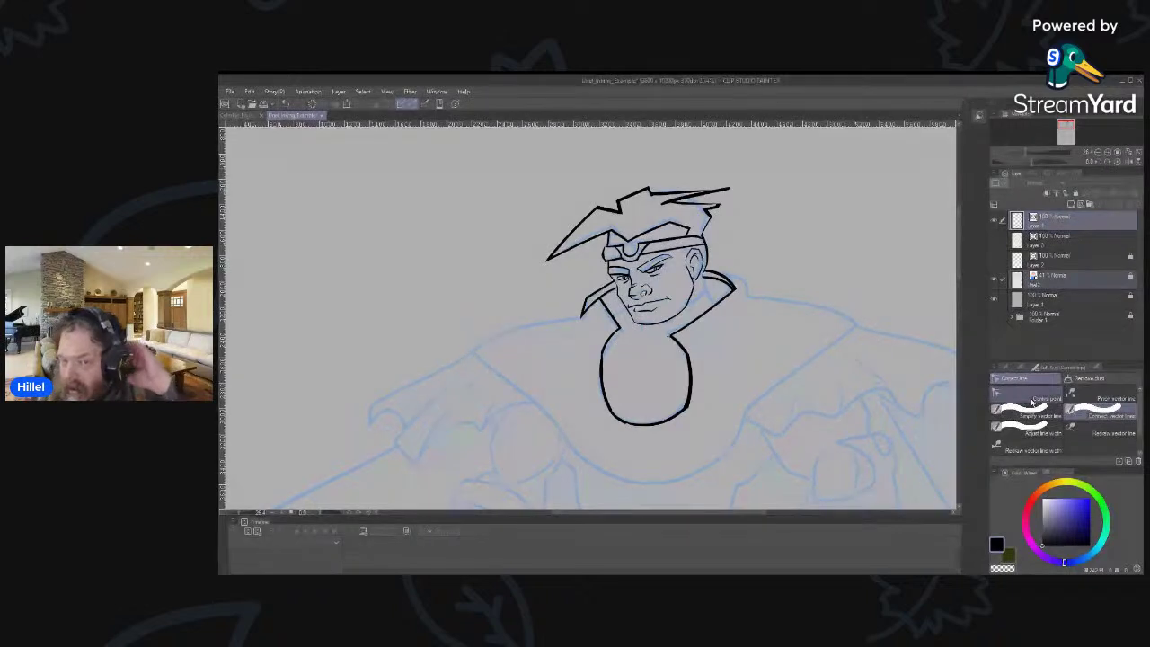
left_click(1102, 420)
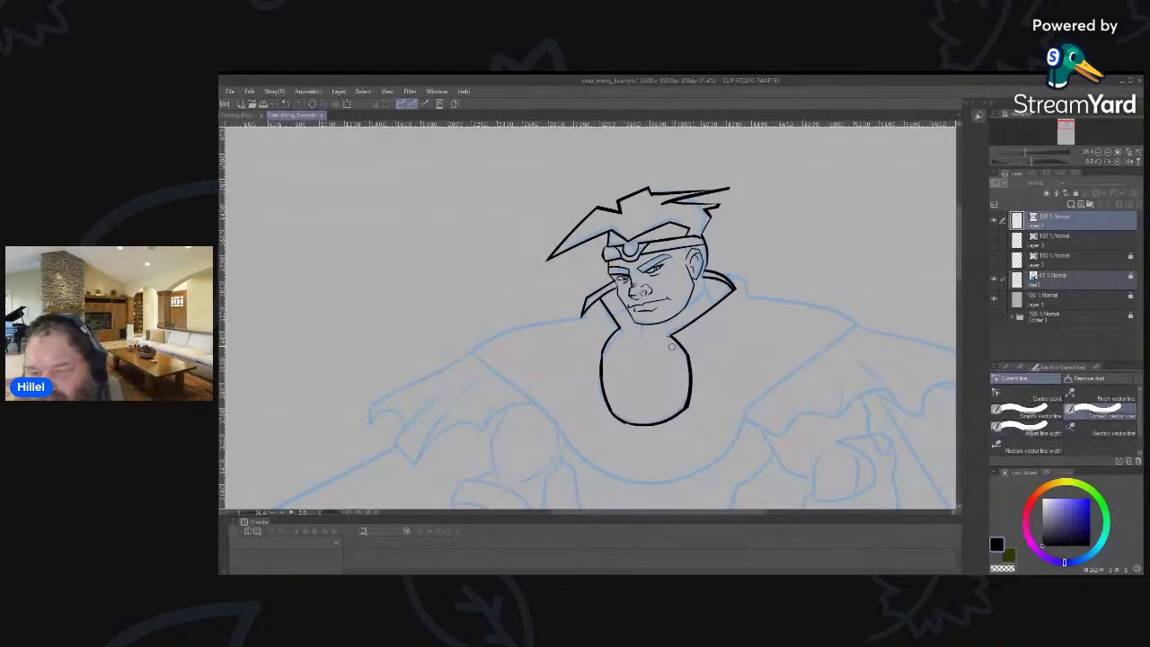
mouse_move(671, 337)
left_mouse_down()
mouse_move(687, 408)
mouse_move(624, 421)
mouse_move(599, 374)
mouse_move(601, 339)
left_mouse_up()
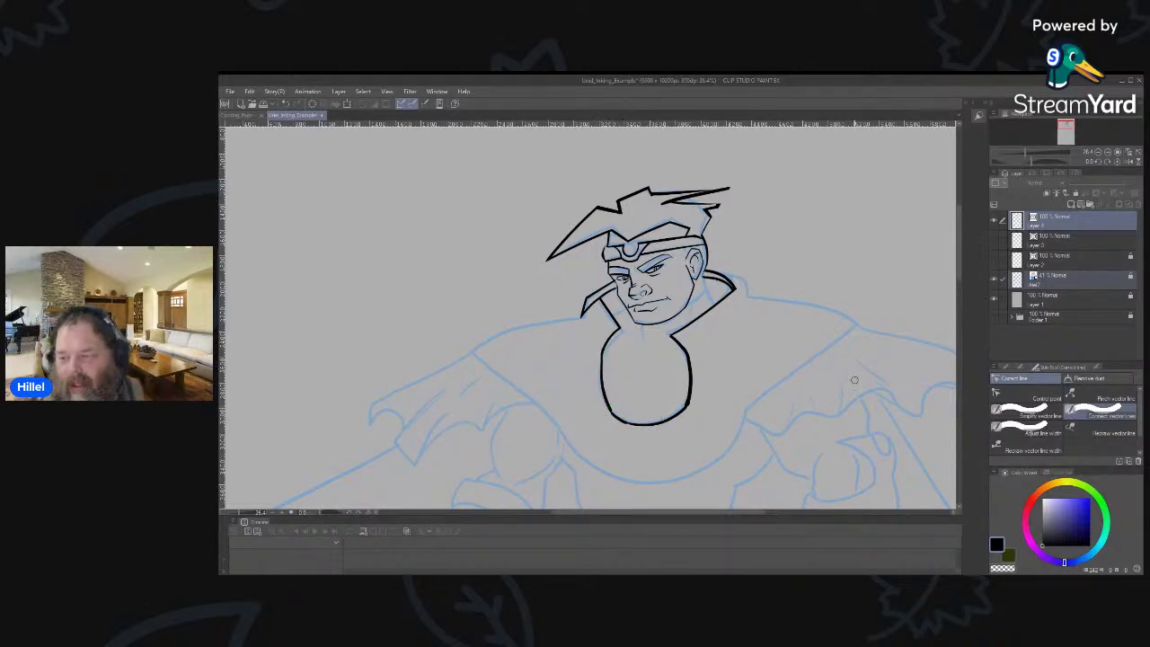
Select the round chest outline's vector segments with the Object tool to check whether they are joined, and deselect them.
left_click(1006, 367)
key("o")
left_click(697, 382)
left_click(691, 367)
left_click(683, 415)
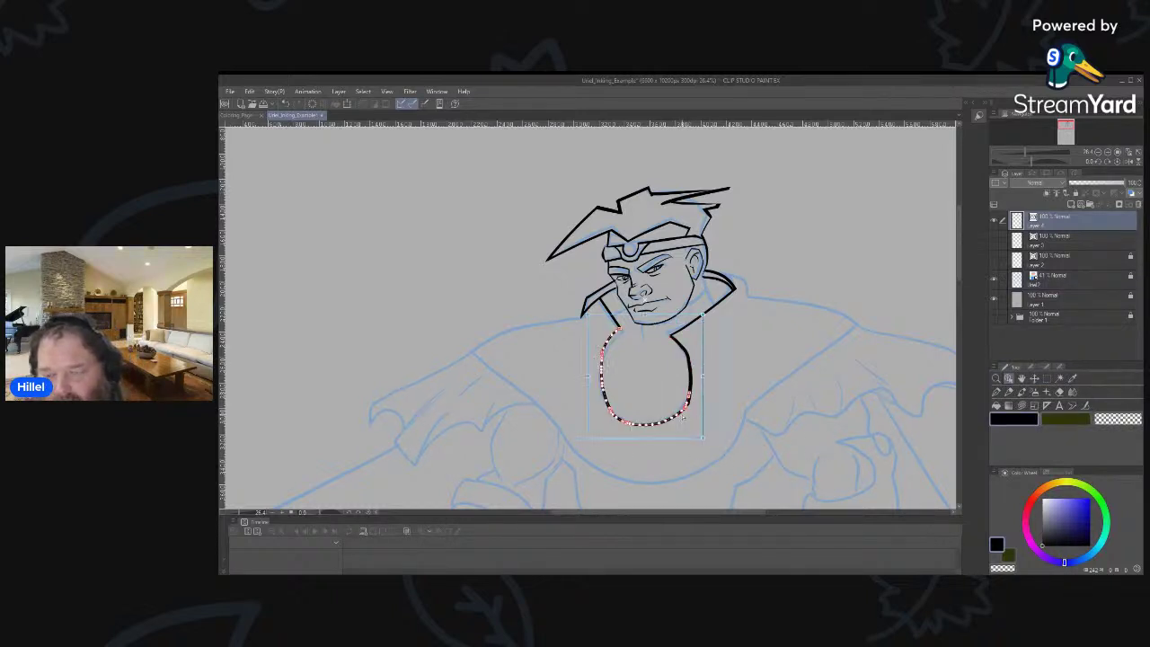
left_click(694, 363)
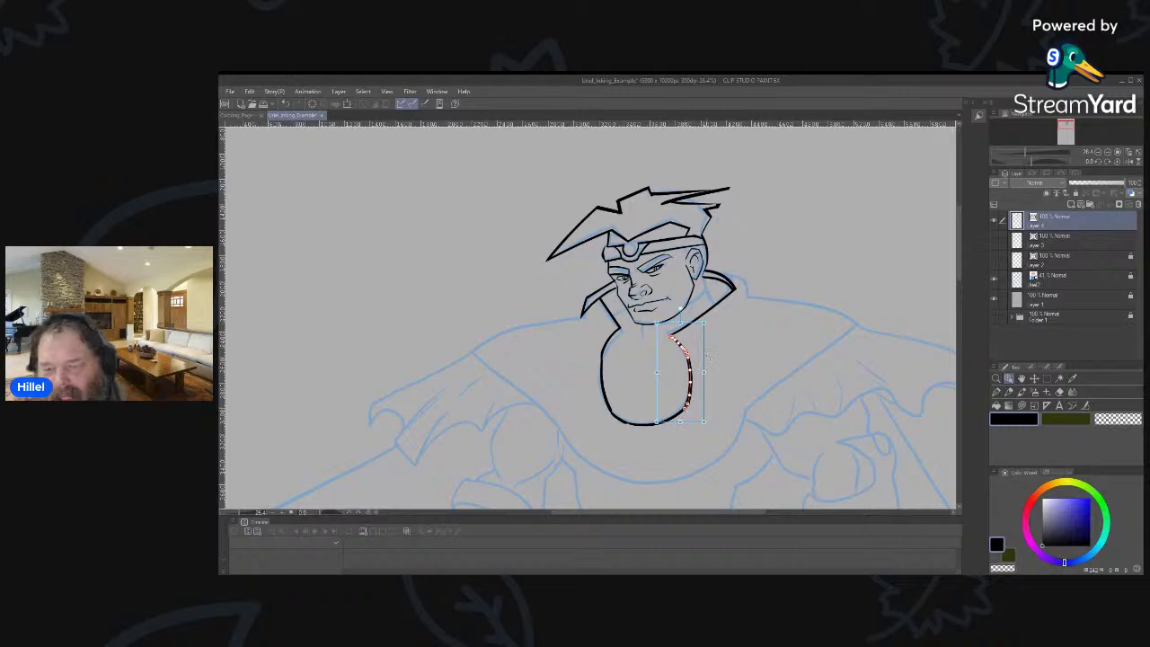
left_click(611, 410)
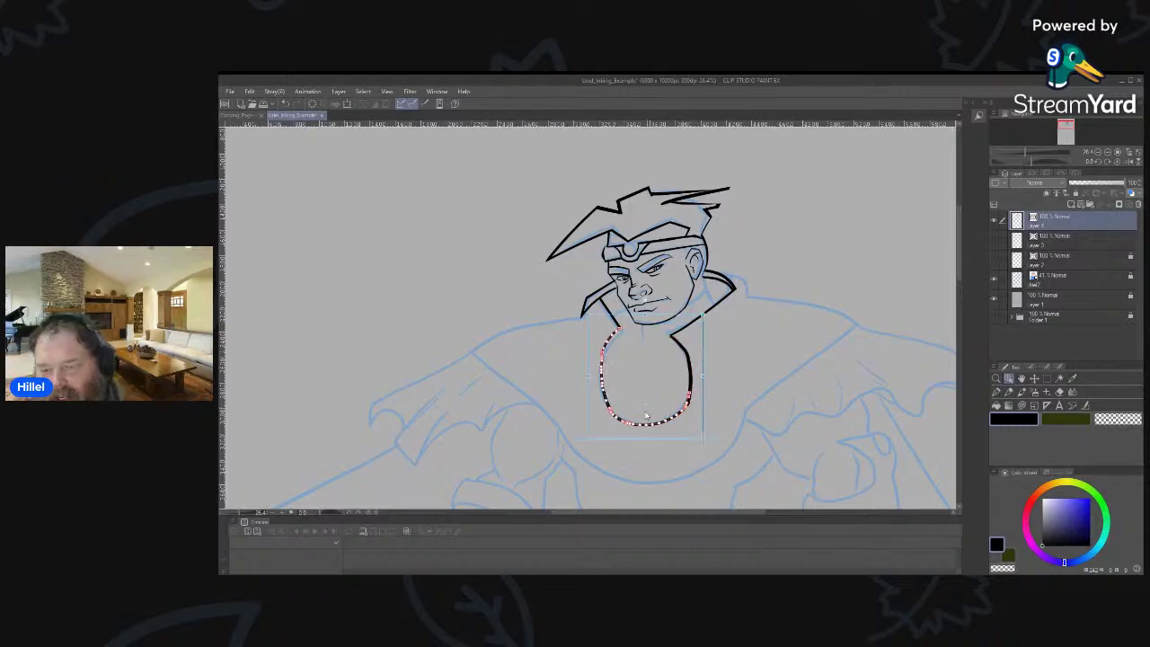
left_click(739, 337)
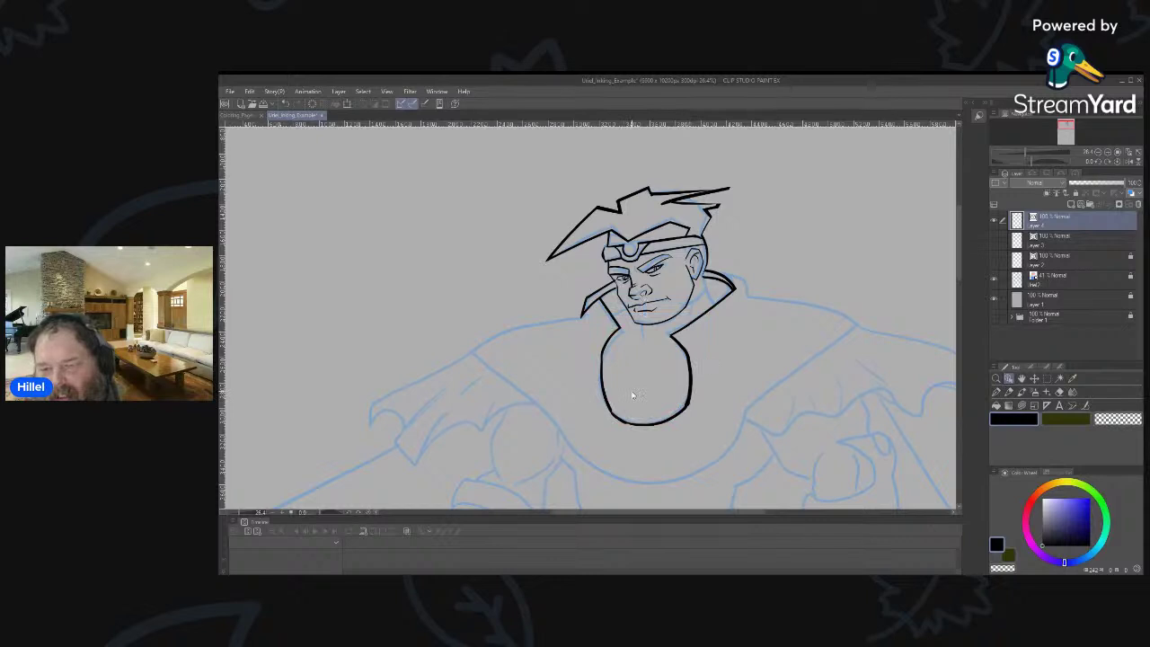
Simplify the round chest outline with the Simplify vector line tool to reduce its control points.
left_click(1048, 377)
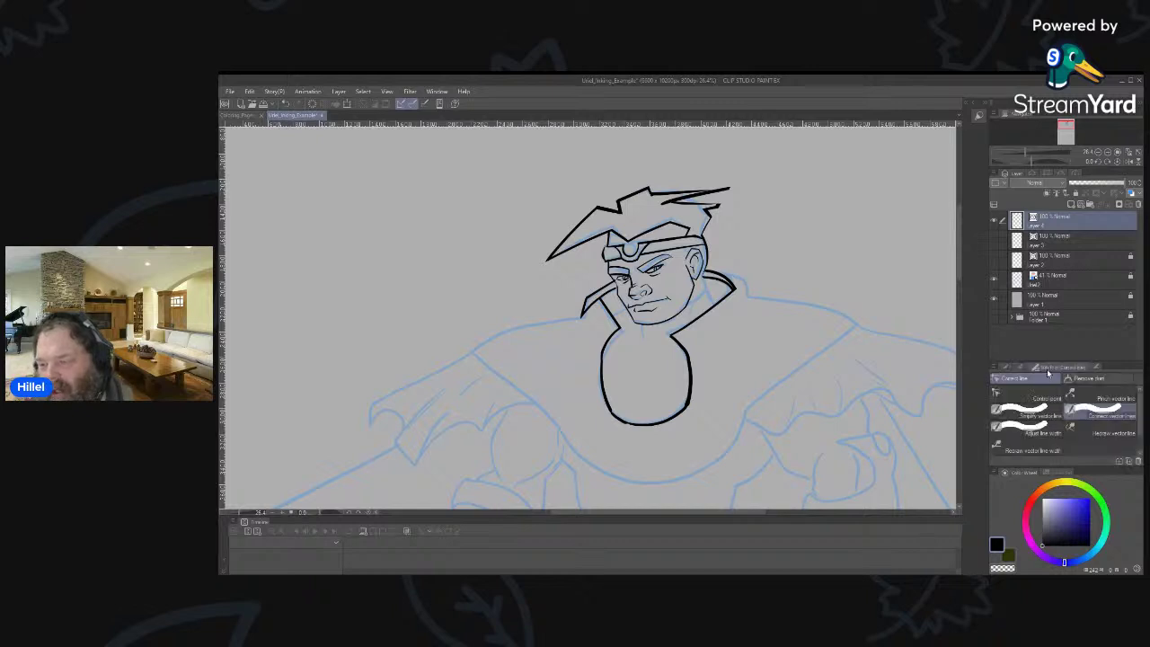
left_click(1039, 413)
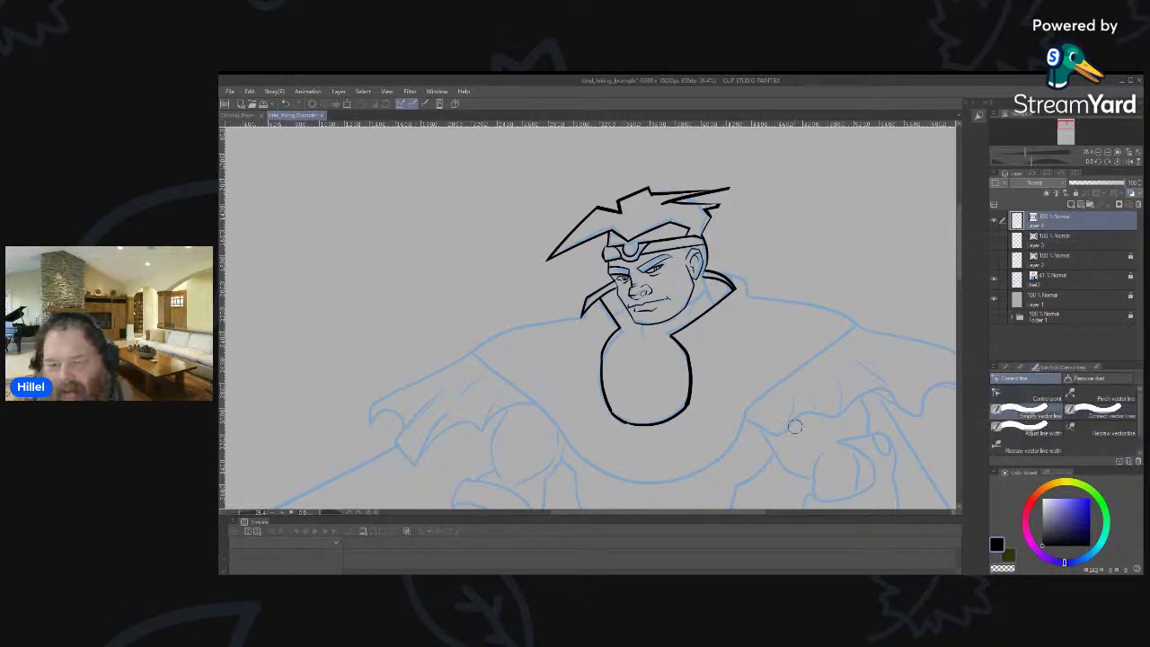
mouse_move(613, 338)
left_mouse_down()
mouse_move(614, 408)
mouse_move(664, 415)
mouse_move(689, 396)
mouse_move(685, 344)
mouse_move(687, 402)
mouse_move(687, 348)
mouse_move(672, 423)
mouse_move(678, 411)
mouse_move(585, 373)
mouse_move(658, 429)
left_mouse_up()
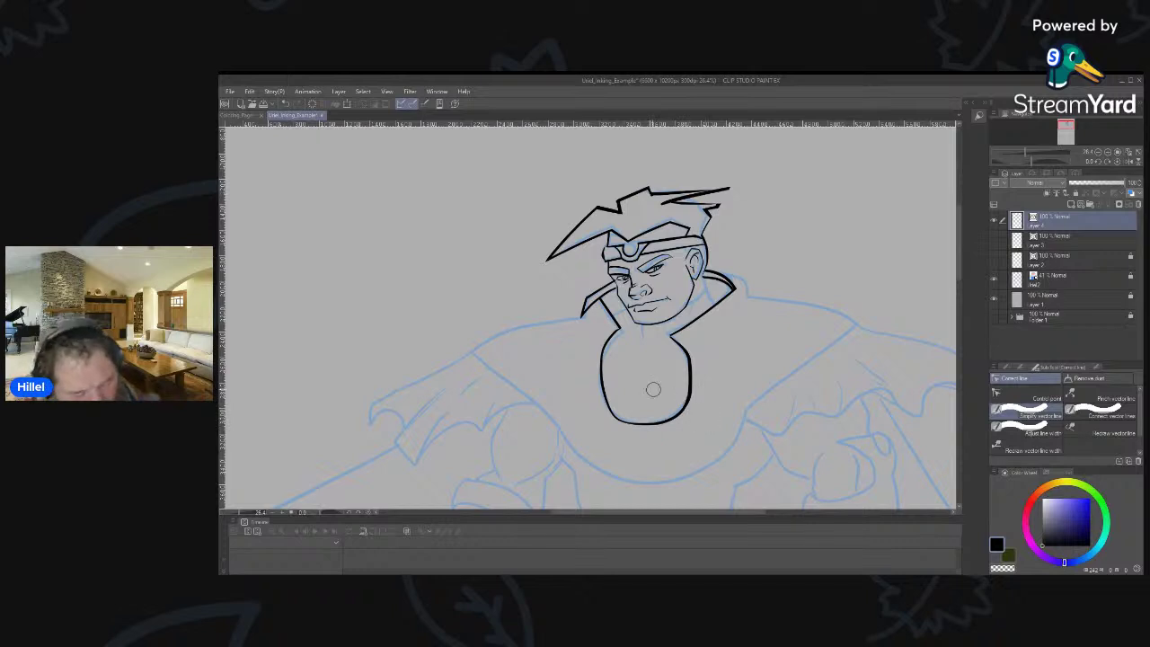
Adjust the control points at the lower right of the chest outline with the Object tool to follow the sketched curve.
key("o")
left_click(688, 411)
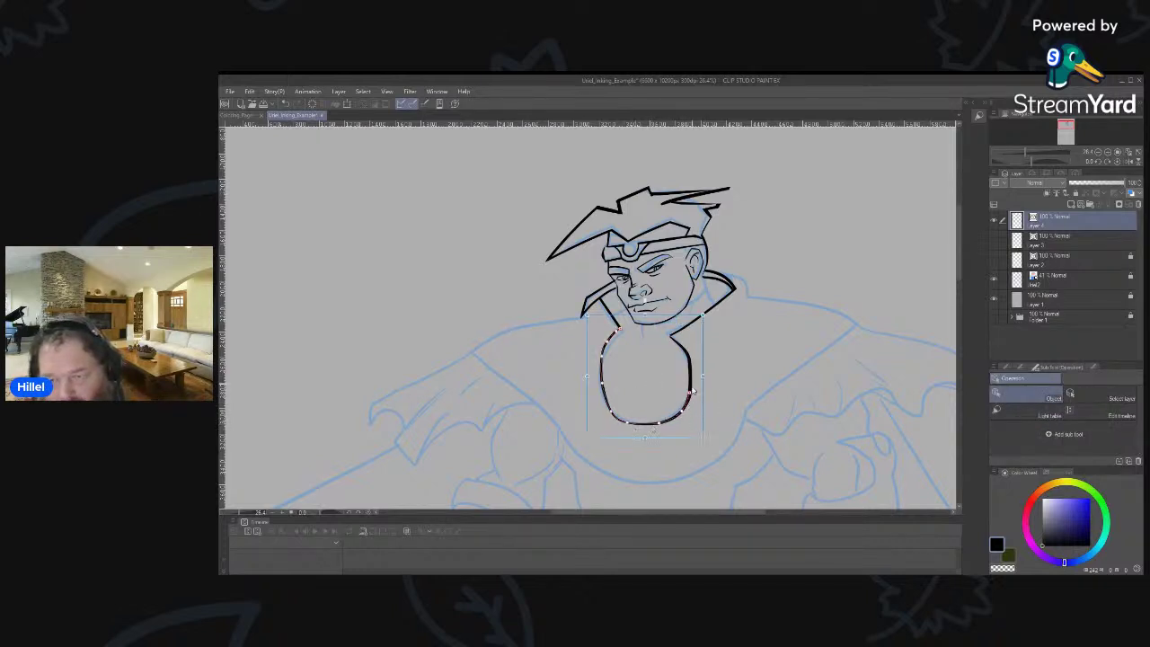
left_click(680, 420, "shift")
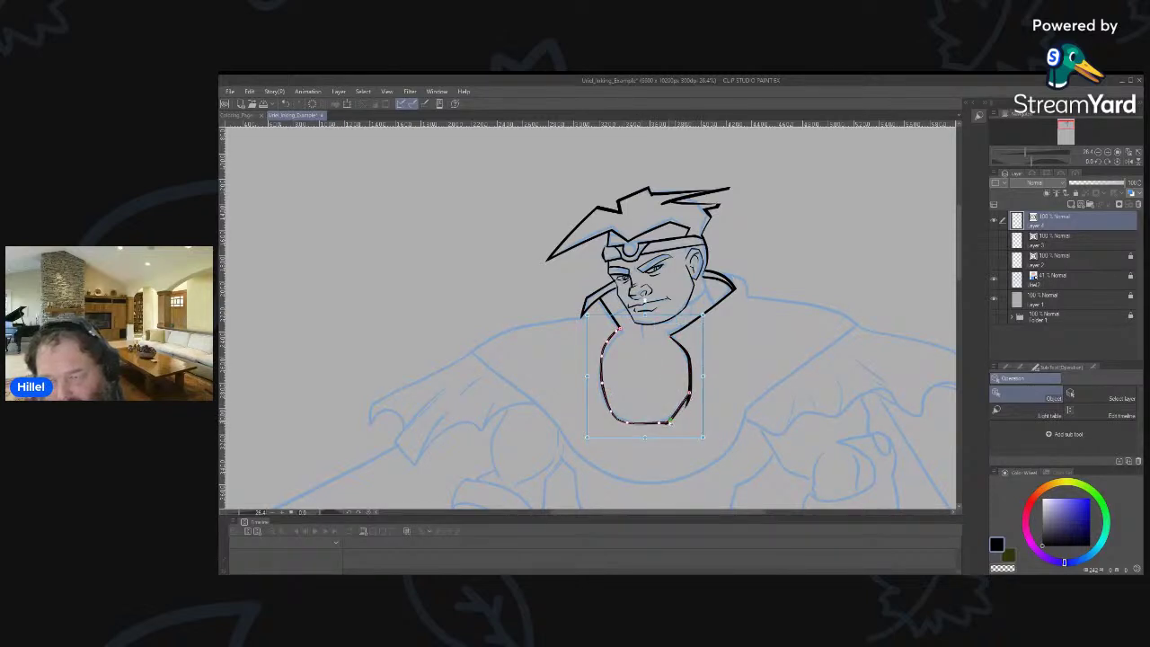
left_click_drag(687, 407, 684, 407)
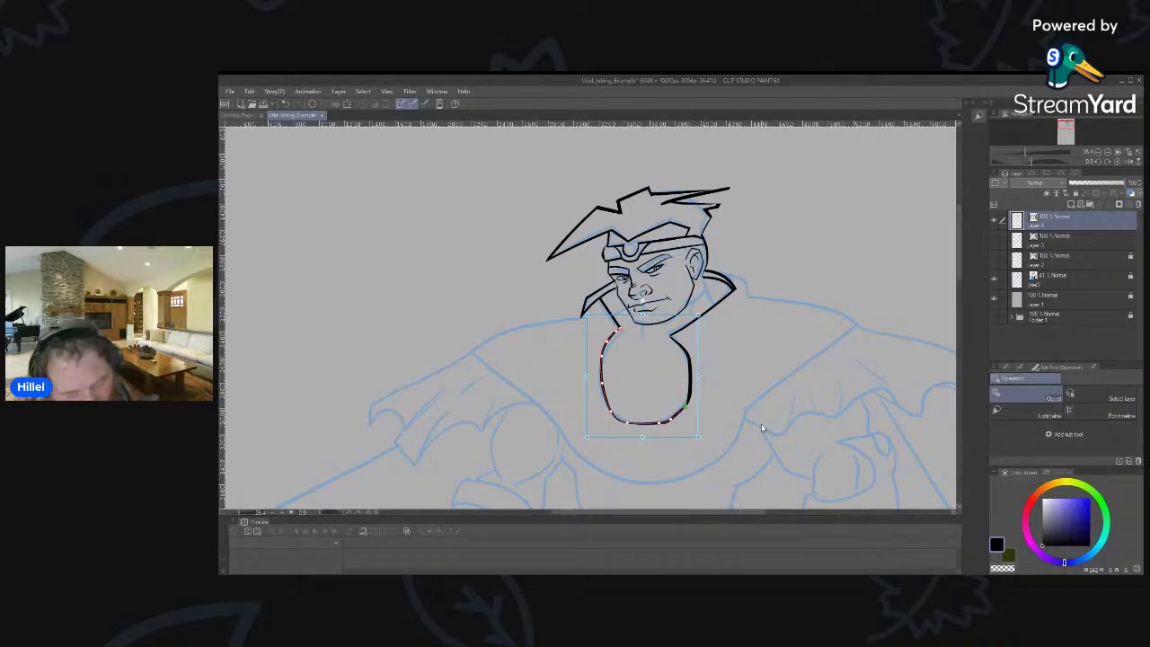
Connect the chest outline's right-hand segment to the rest of the curve and select the line to check the join.
key("y")
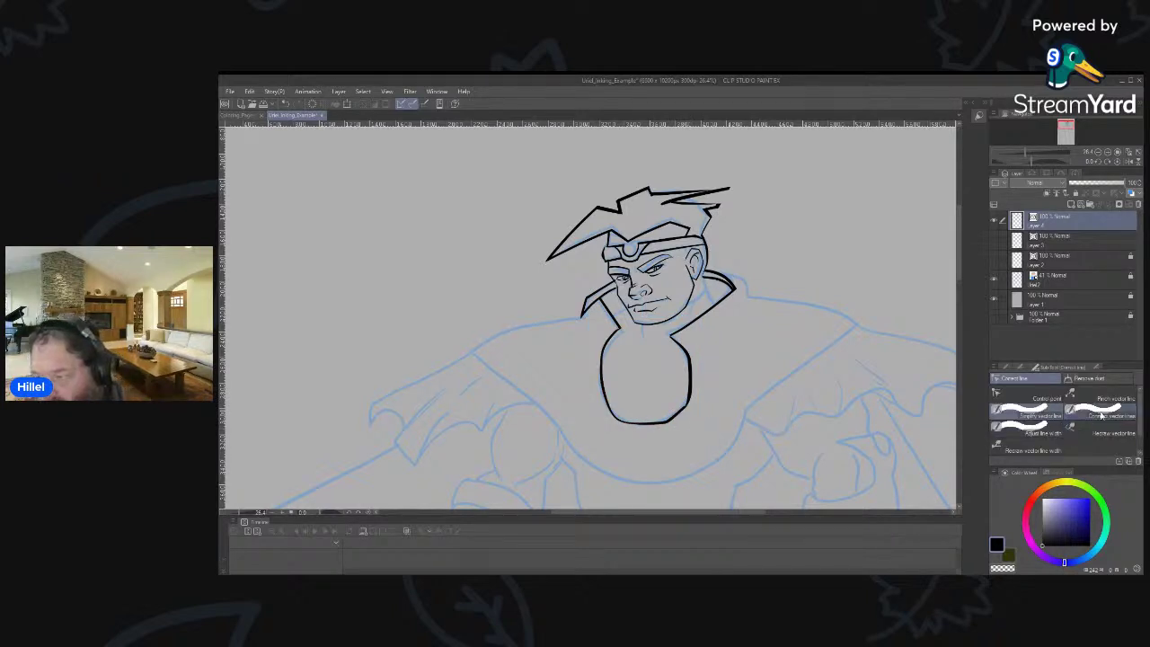
key("o")
left_click(685, 413)
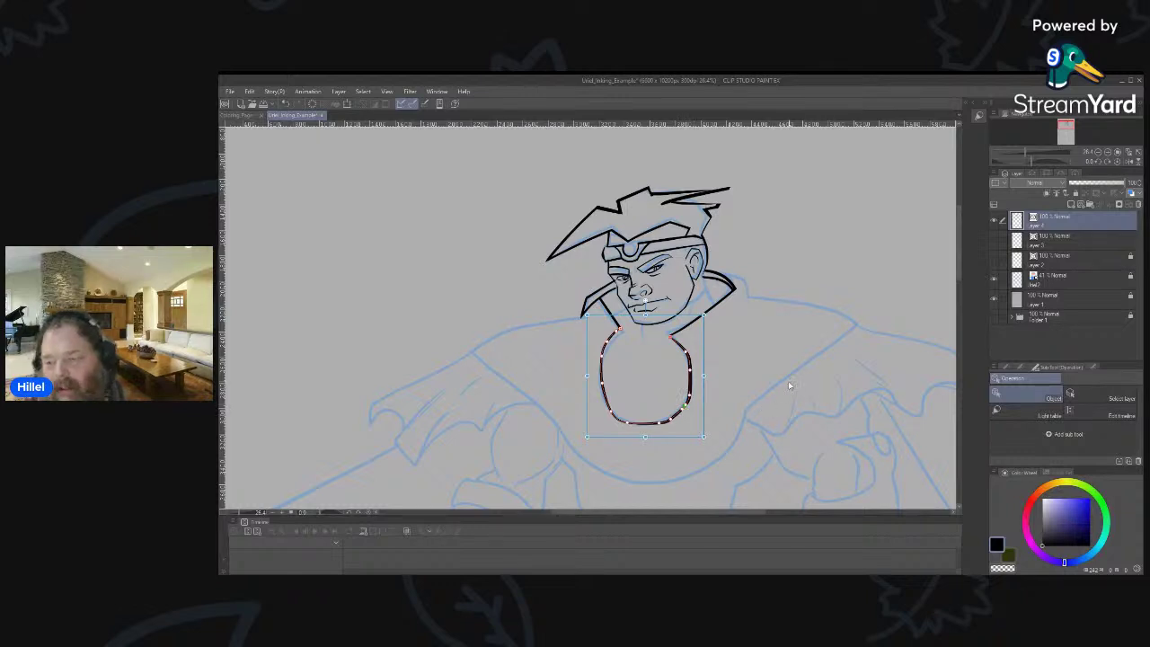
left_click(753, 369)
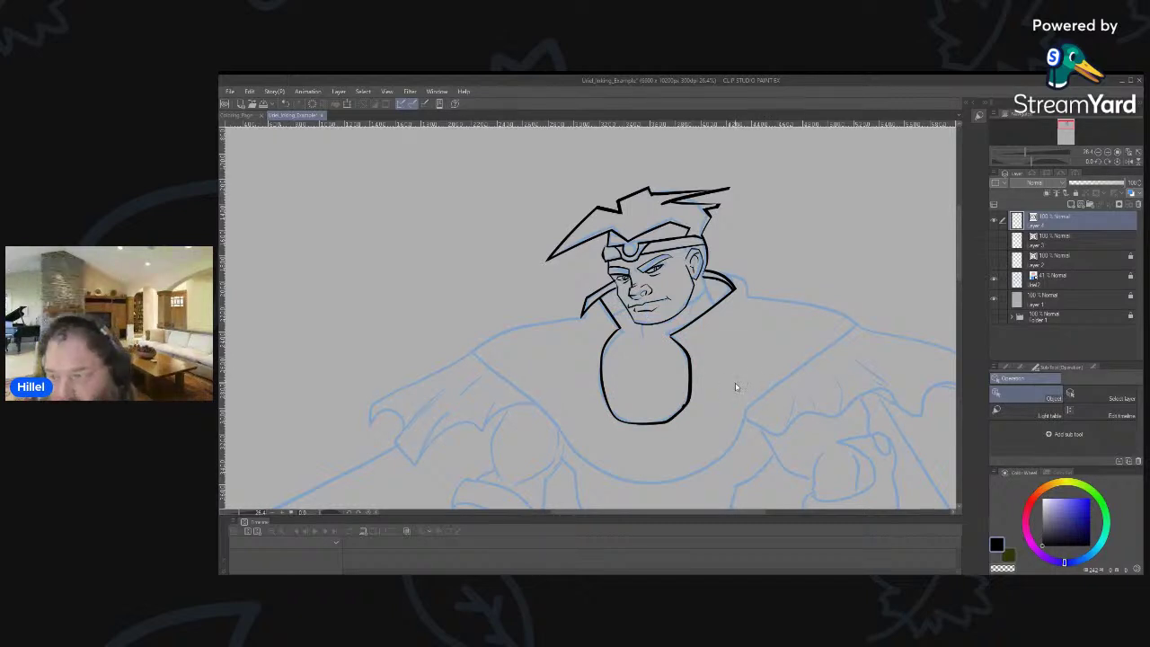
Connect the chest outline to the right collar edge and select the joined line with the Object tool.
key("y")
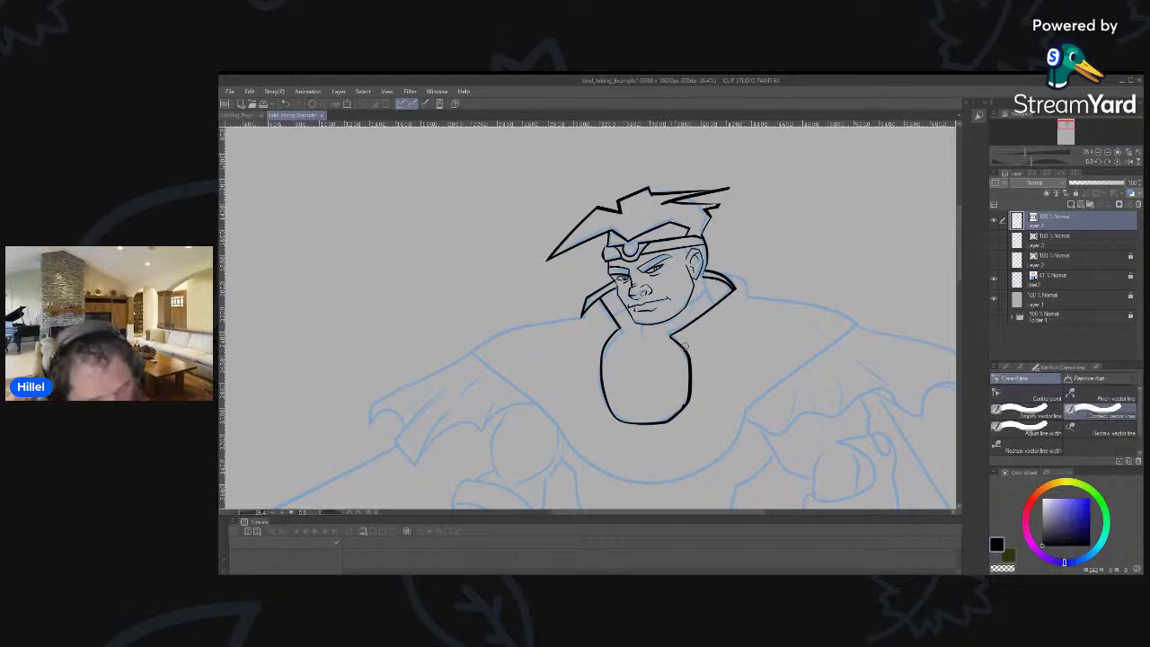
key("o")
left_click(676, 344)
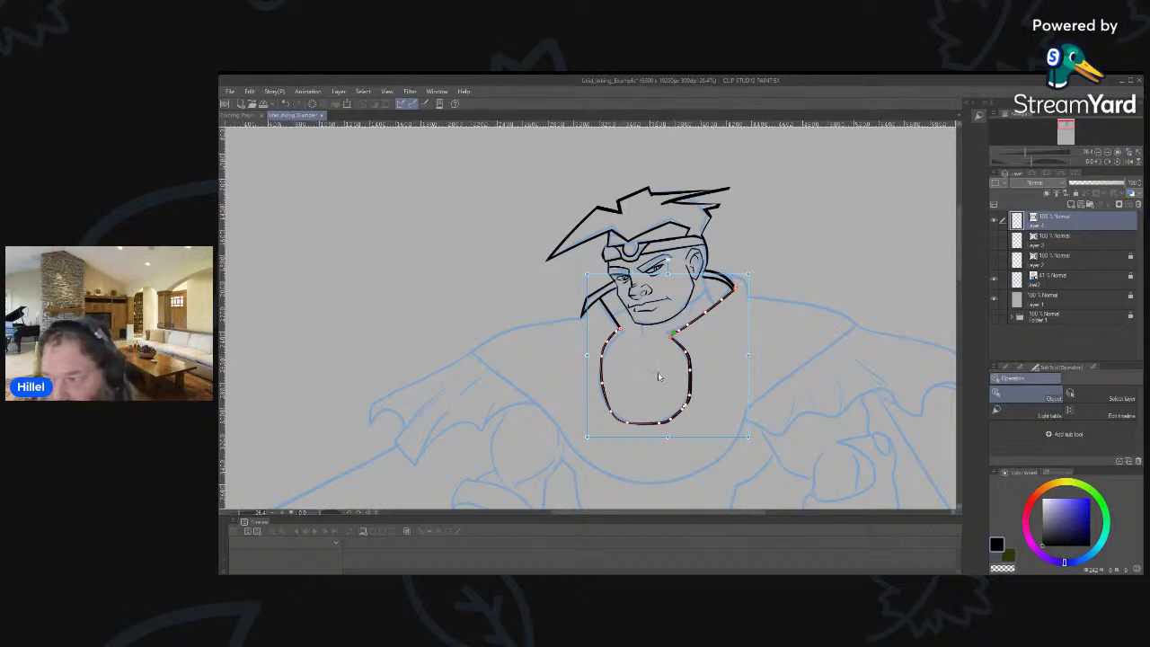
Simplify the joined chest and collar line with the Simplify vector line tool and select it to check its control points.
key("y")
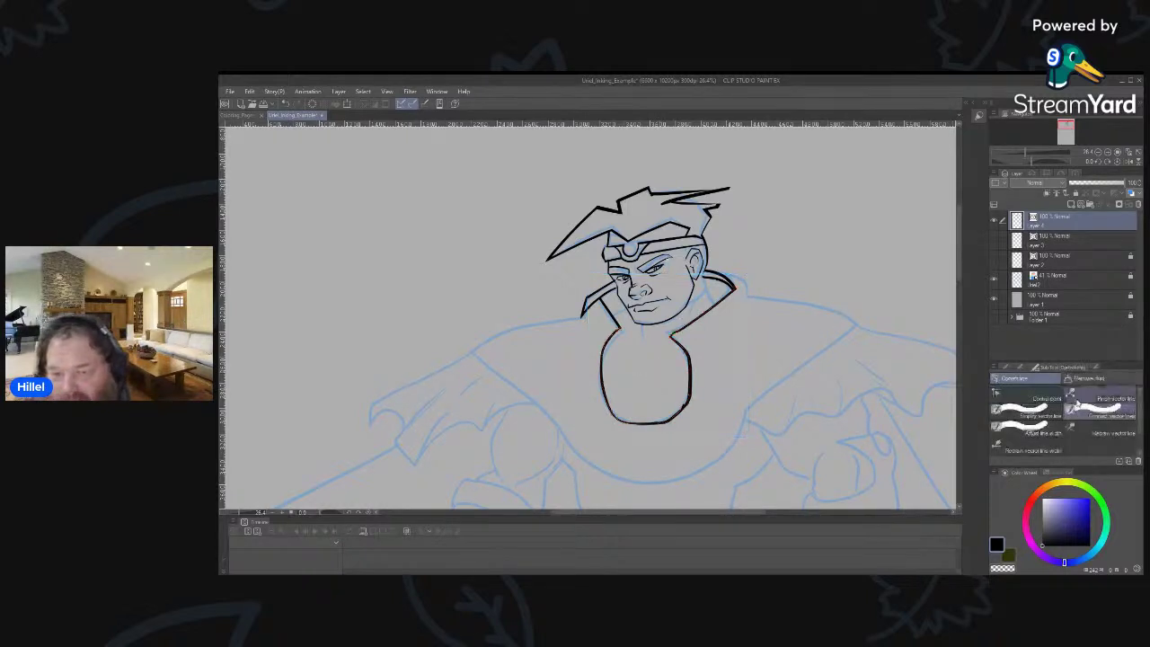
mouse_move(674, 335)
left_mouse_down()
mouse_move(687, 372)
mouse_move(598, 396)
mouse_move(607, 342)
mouse_move(620, 361)
left_mouse_up()
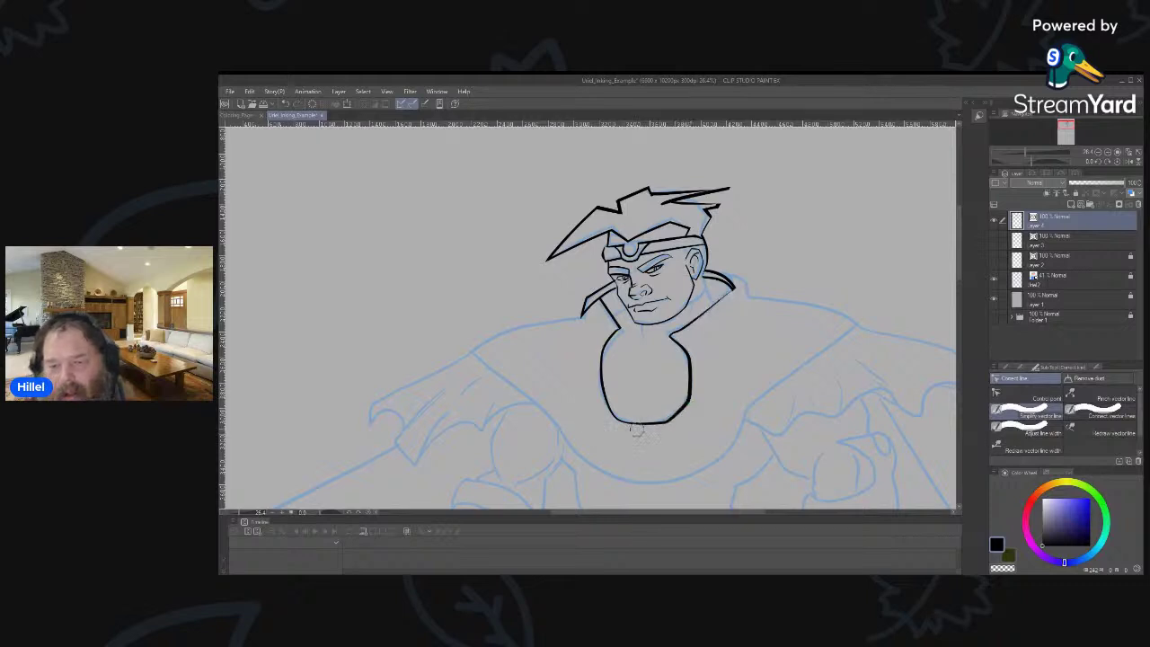
left_click_drag(604, 409, 601, 345)
key("o")
left_click(665, 428)
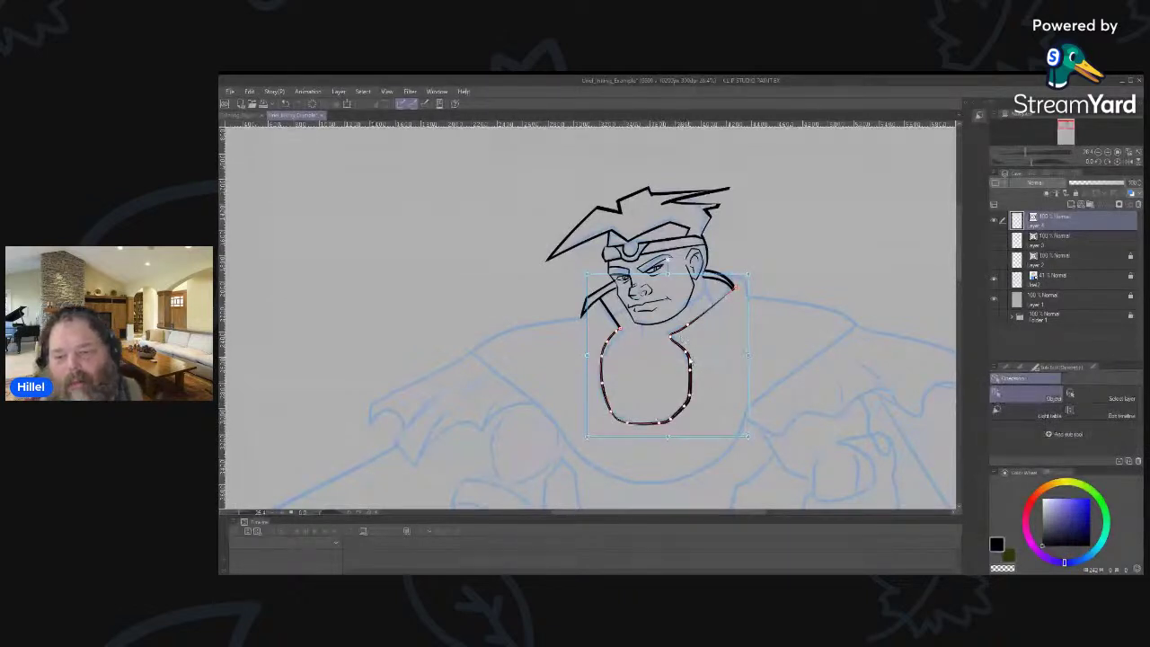
Delete a control point where the right collar edge meets the chest outline and reposition the collar line's corner and end points.
key("ctrl+s")
right_click(670, 339)
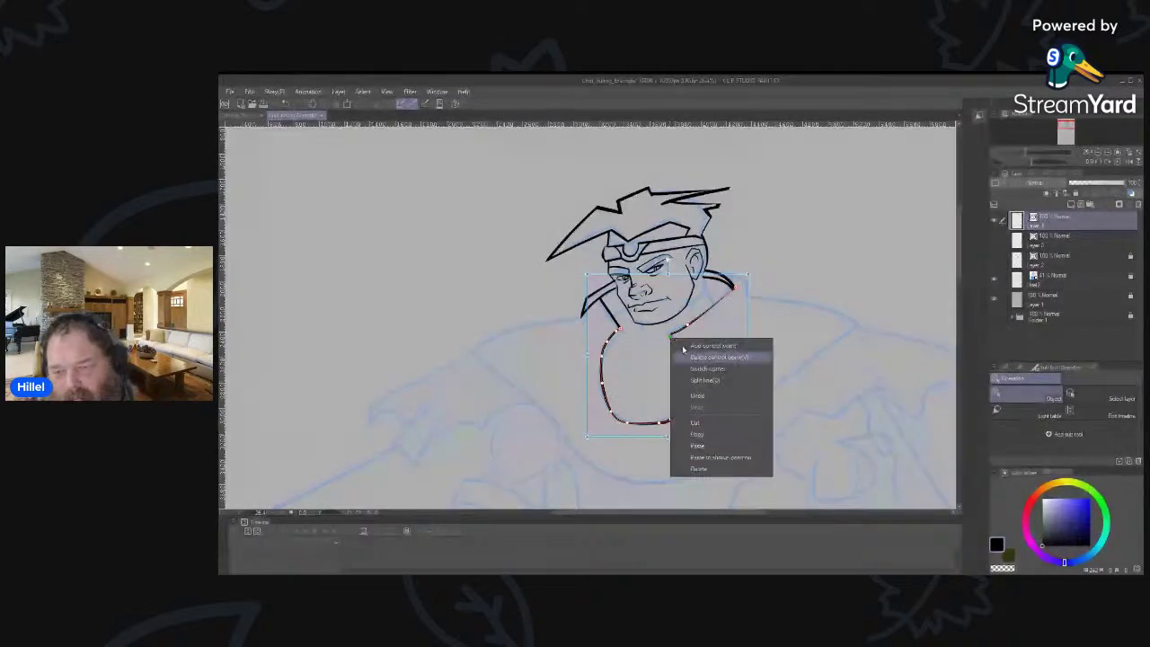
left_click(692, 355)
mouse_move(670, 338)
left_mouse_down()
mouse_move(689, 322)
mouse_move(678, 331)
left_mouse_up()
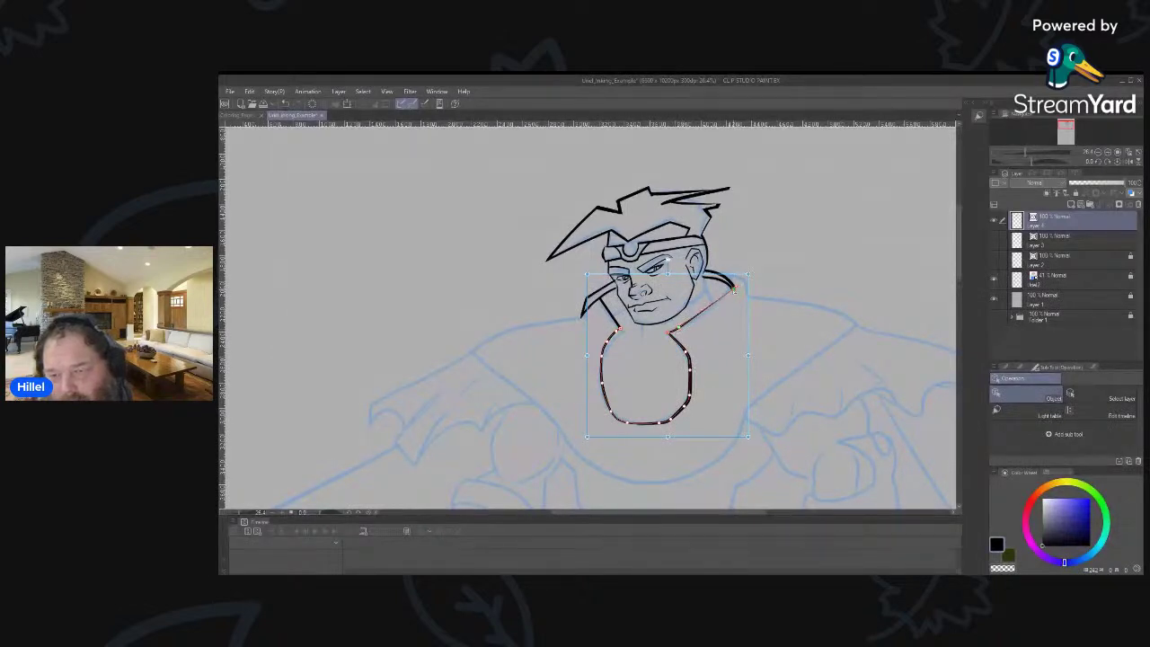
left_click_drag(735, 290, 733, 288)
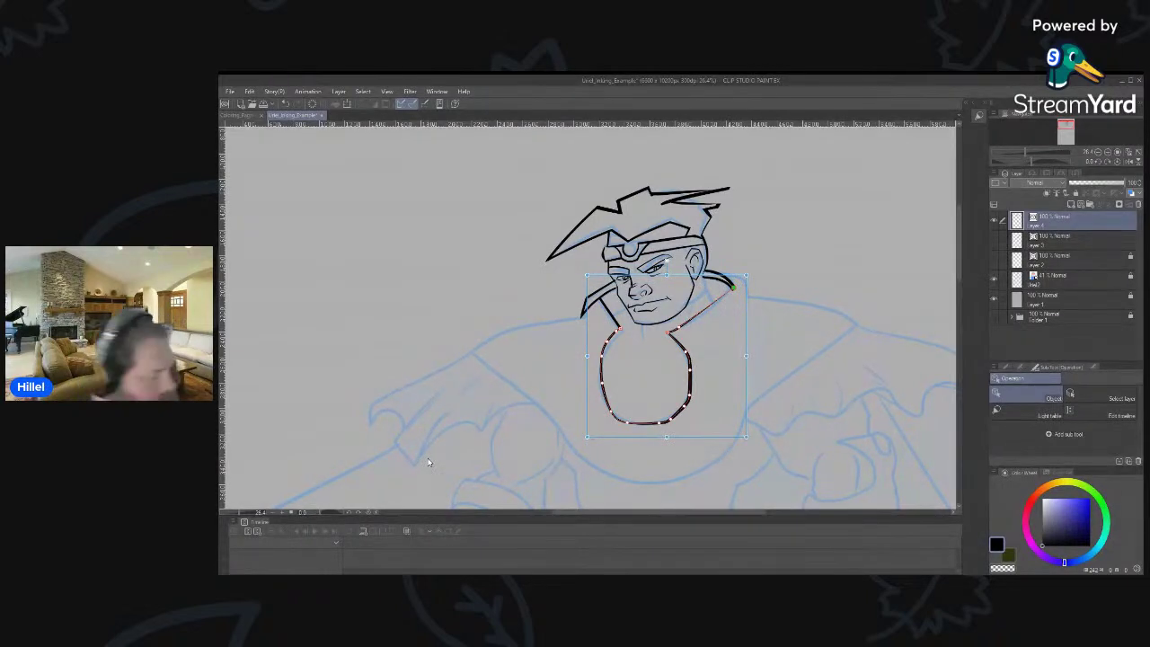
Select the joined collar and chest line again to inspect its control points, and deselect it.
left_click(784, 253)
left_click(734, 290)
left_click(841, 267)
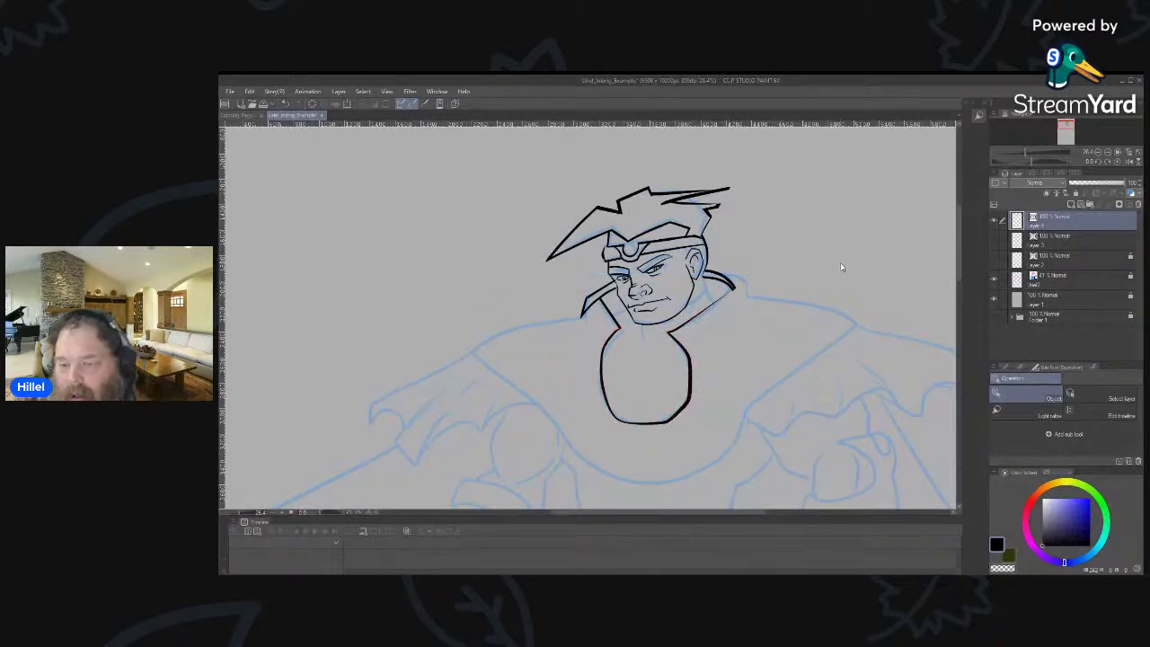
left_click(691, 377)
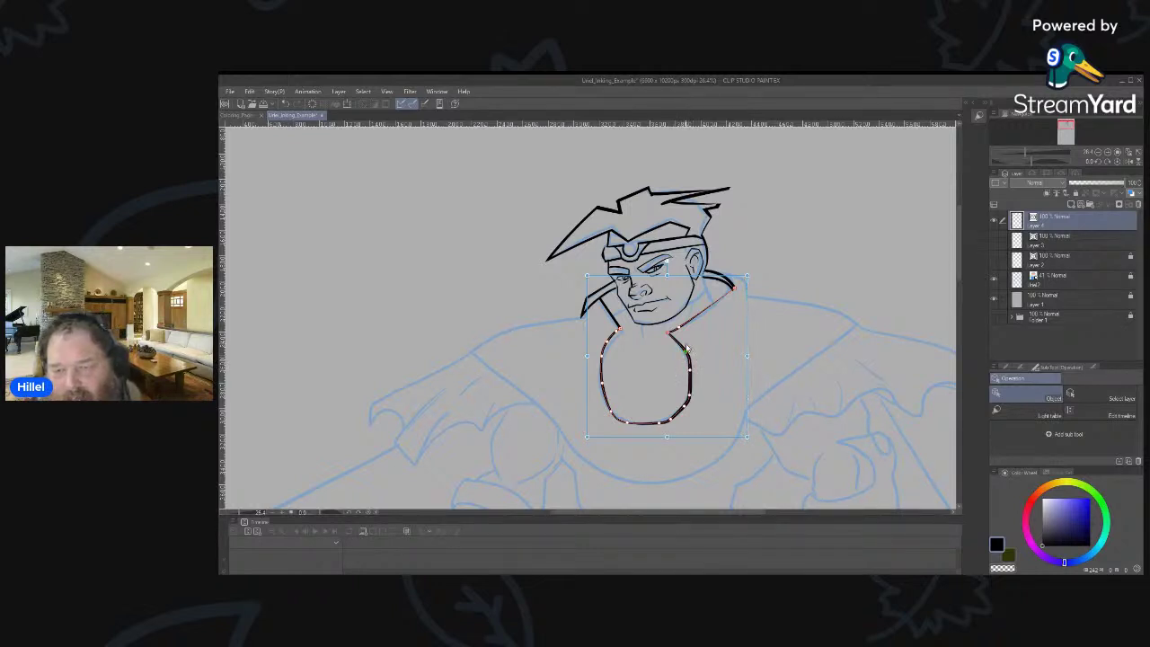
left_click(879, 287)
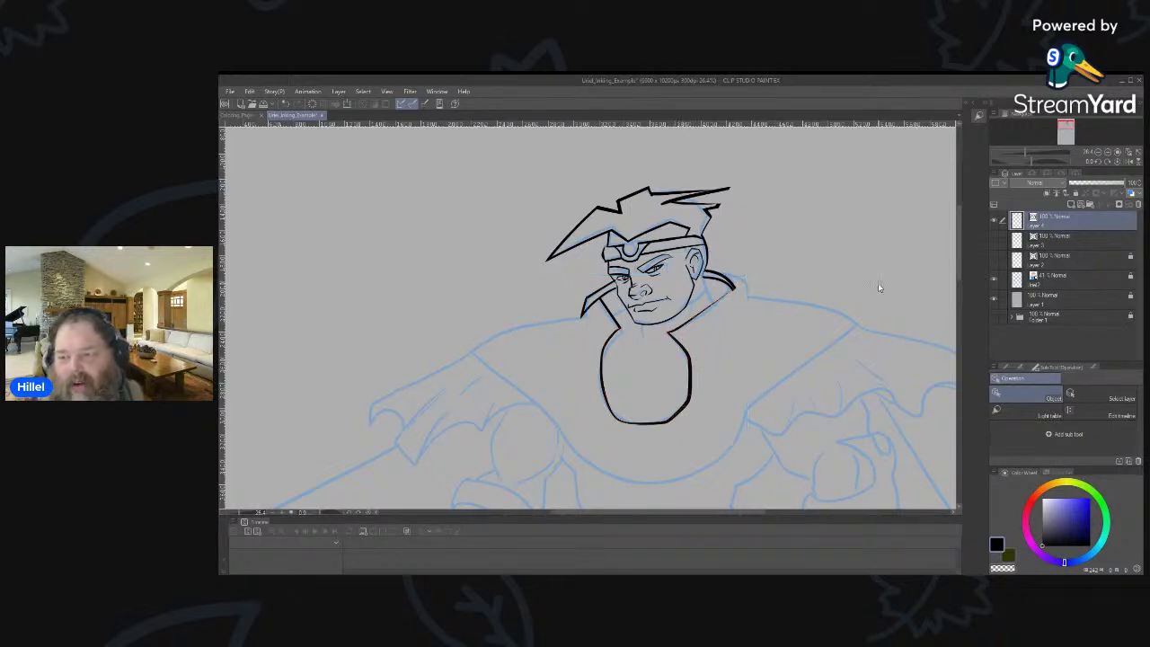
Mark four pen dots in a diamond arrangement in the empty area beside the hair.
left_click(1007, 367)
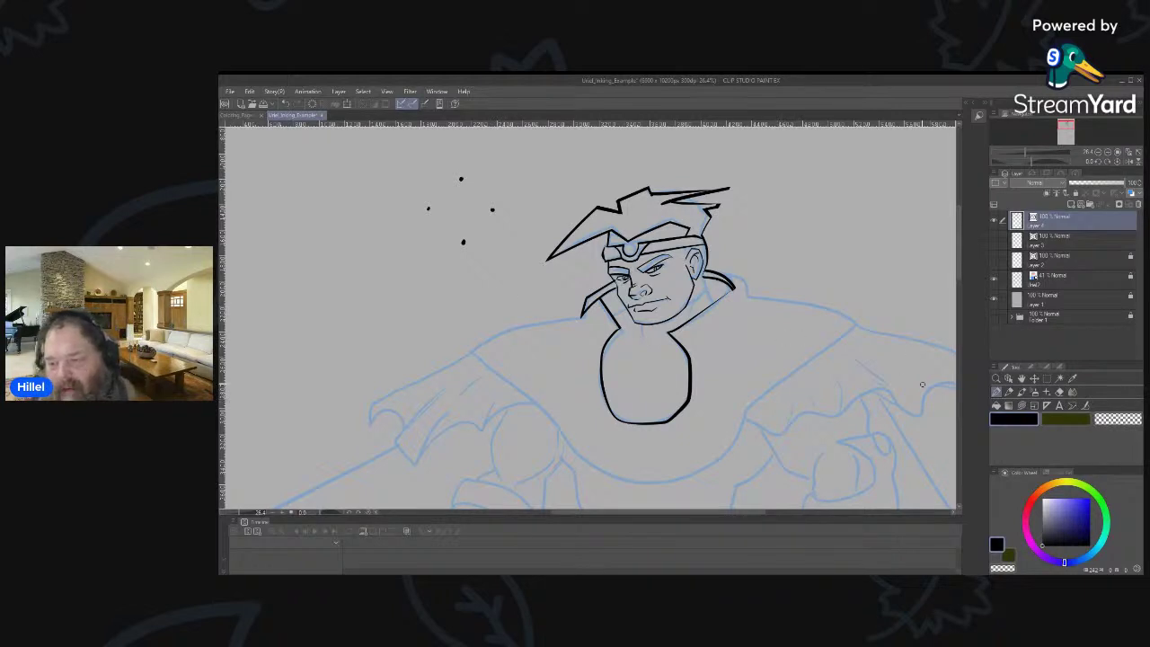
left_click(1009, 378)
Select alternate control points around the chest outline and delete them.
left_click(691, 368)
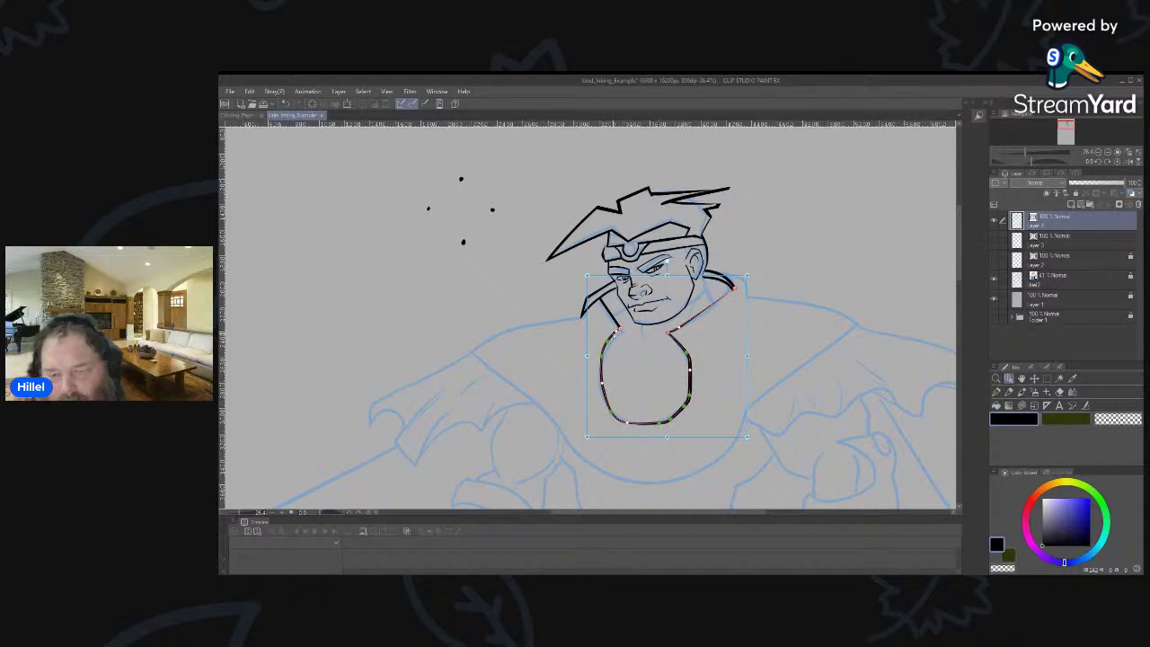
right_click(606, 346)
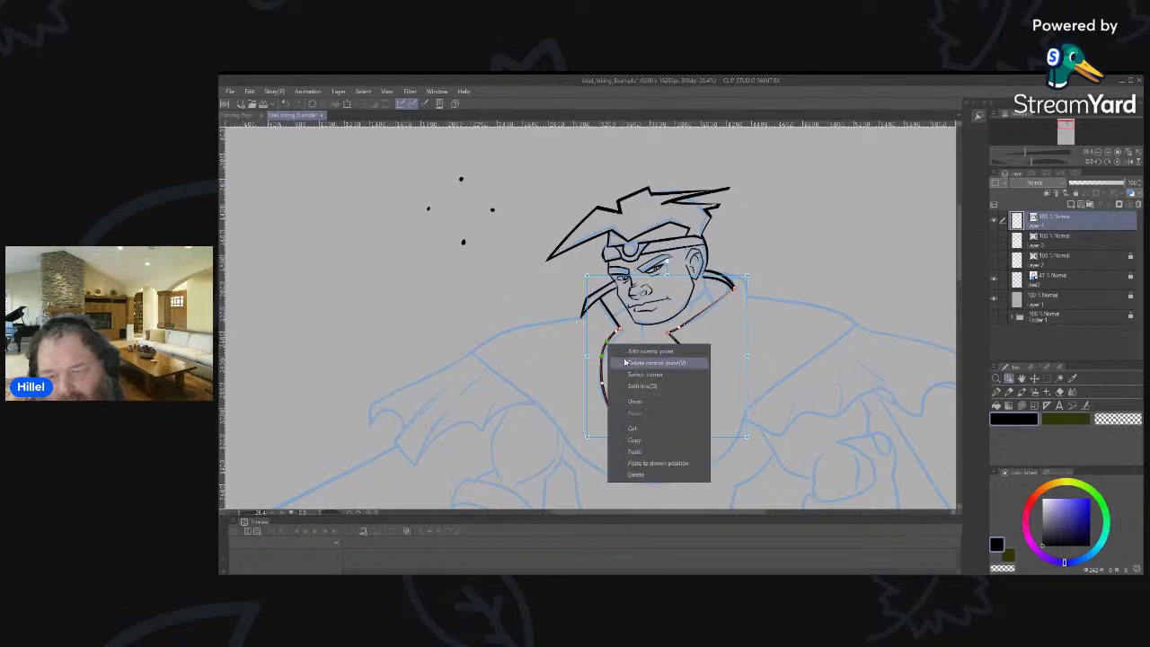
left_click(632, 363)
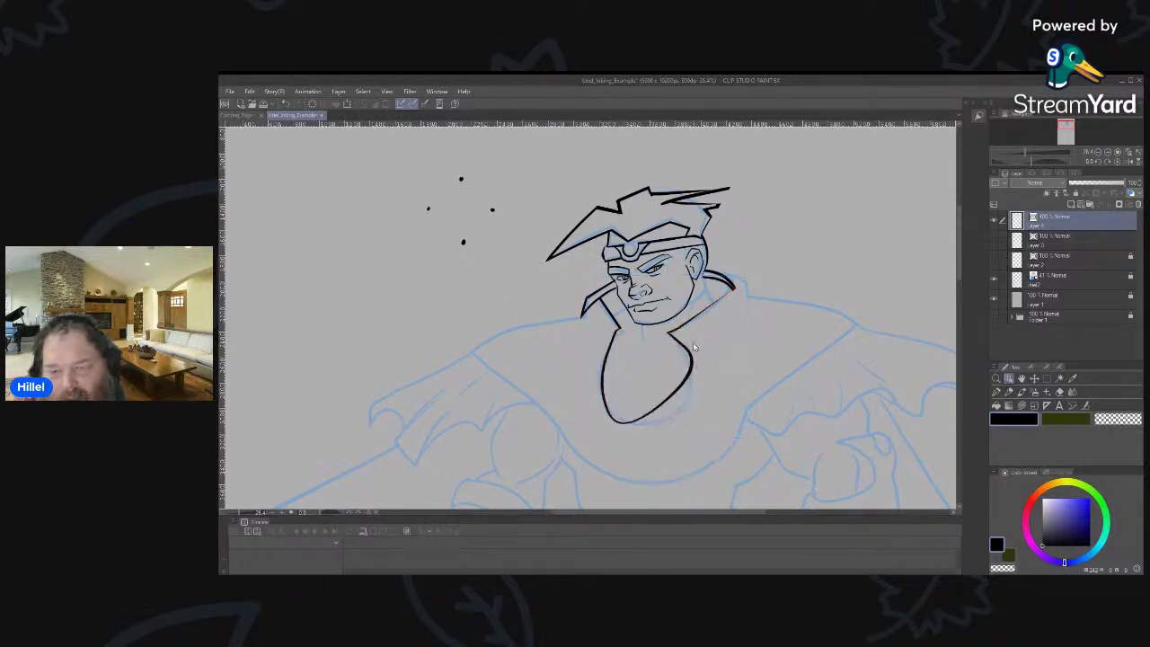
Reposition the chest outline's bottom, side and upper-left control points to form a rounder curve.
left_click(677, 400)
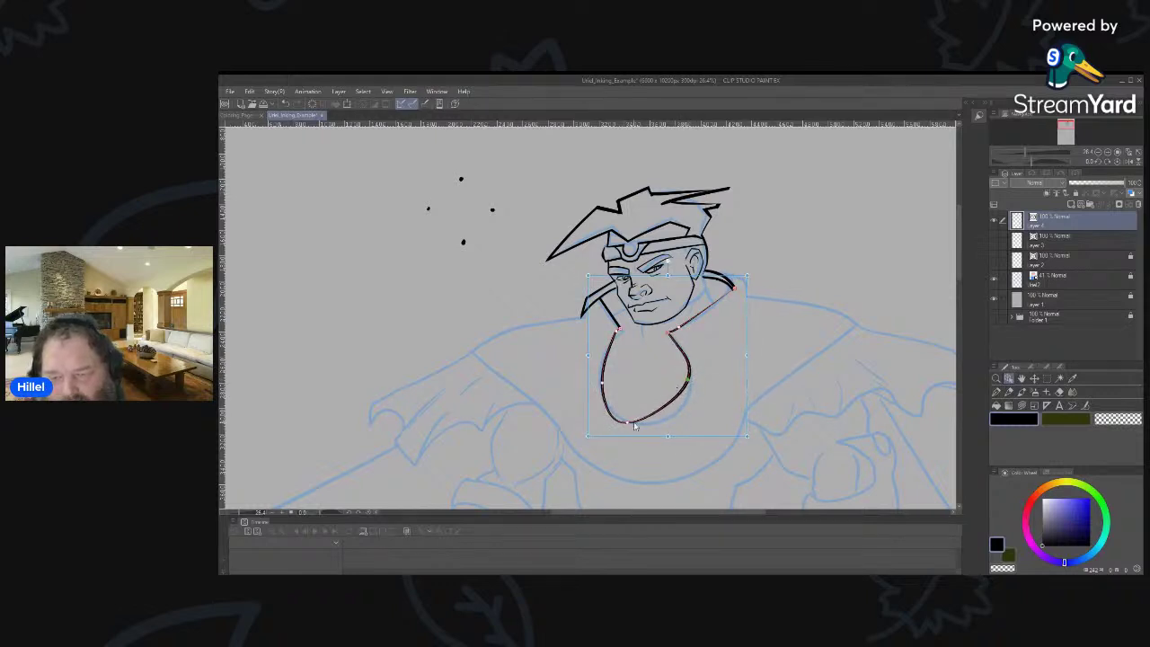
left_click_drag(630, 424, 646, 425)
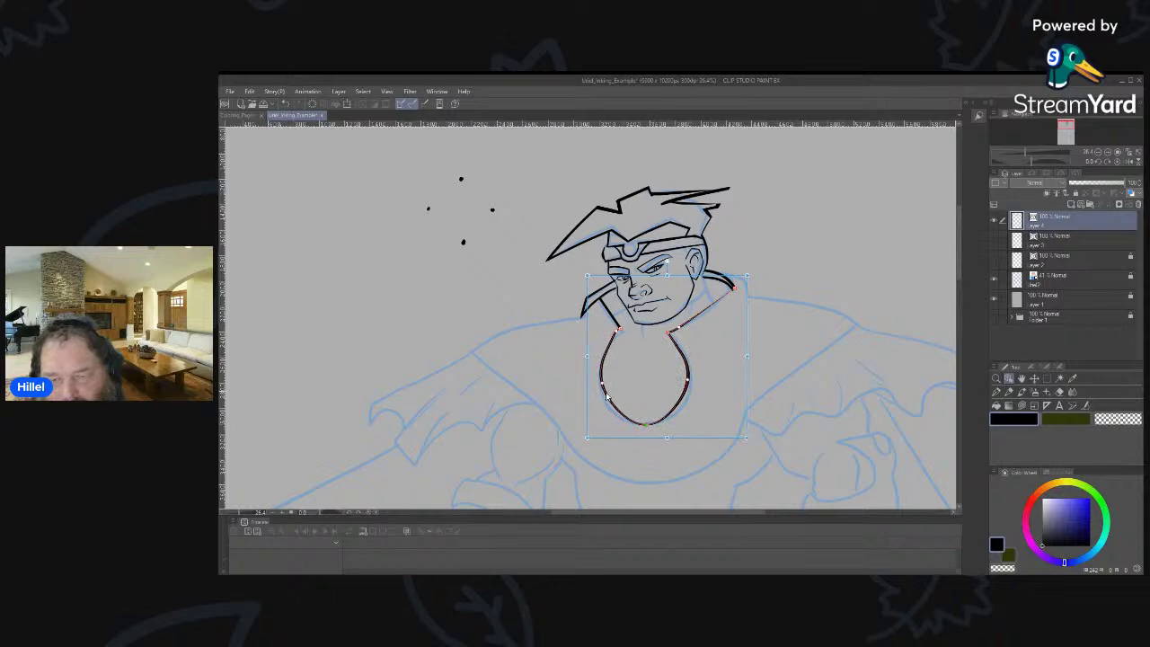
left_click_drag(603, 385, 602, 392)
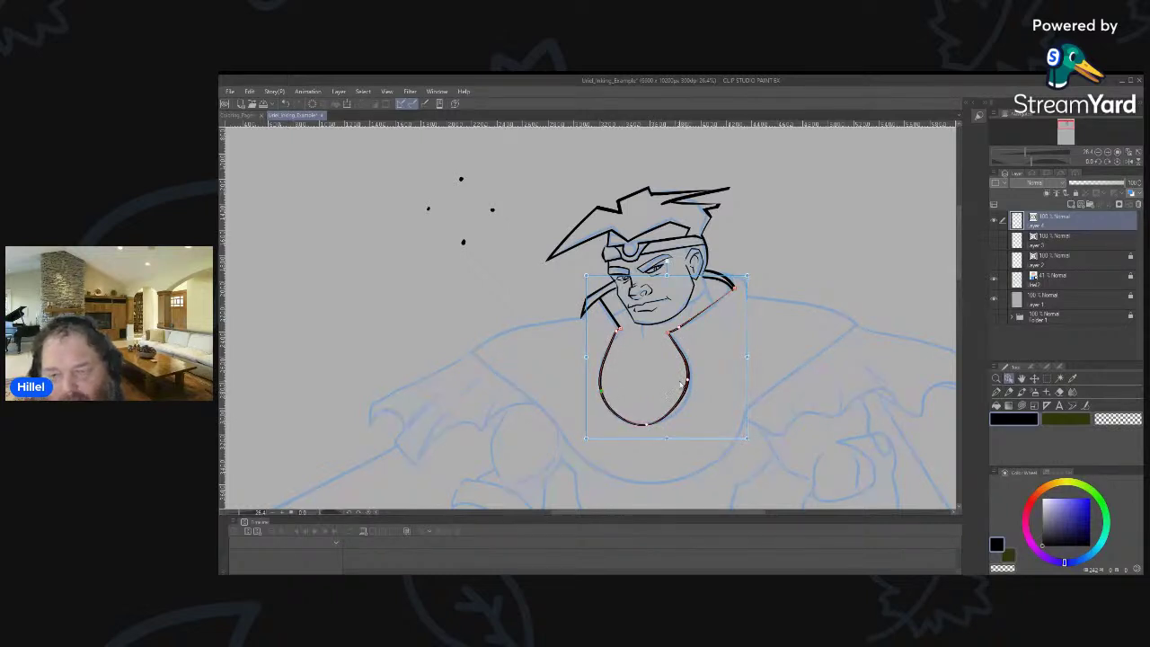
left_click_drag(687, 384, 689, 385)
left_click_drag(616, 331, 611, 345)
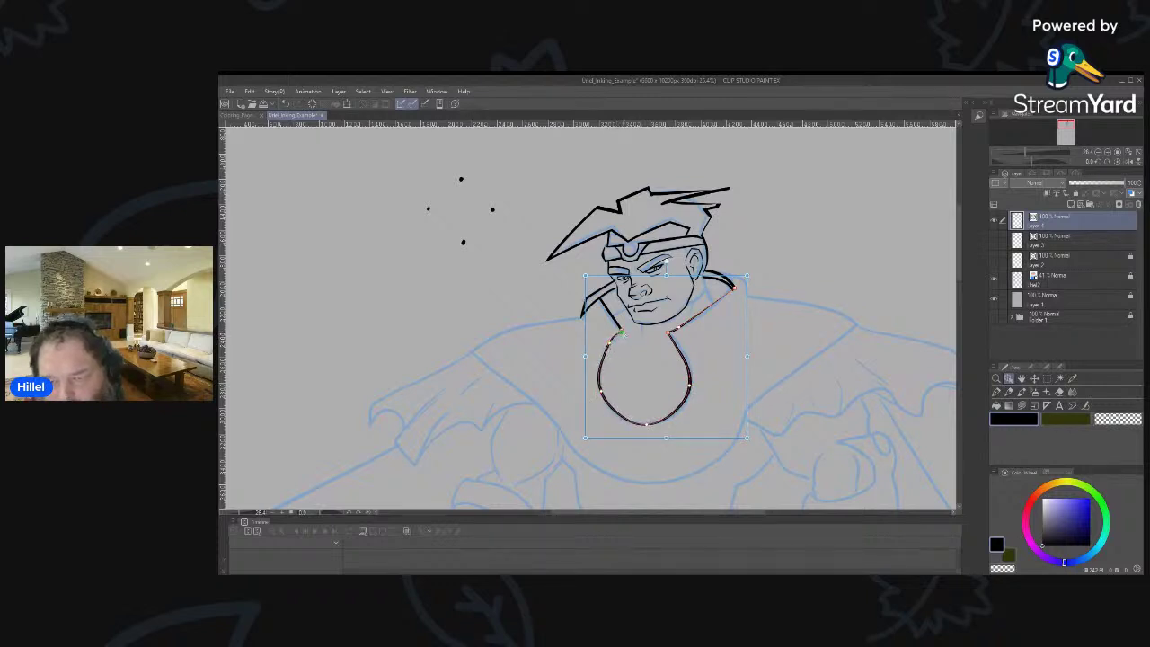
Delete the extra control point near the chest outline's upper-left end and reshape its left side into a smooth round curve.
left_click(621, 333)
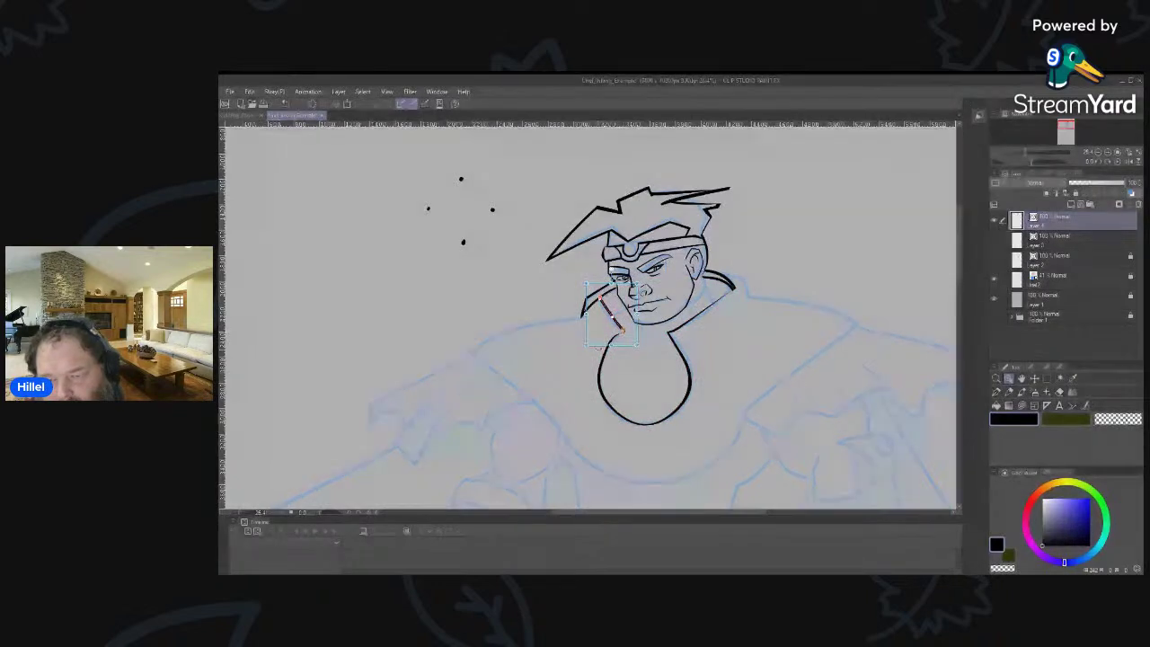
left_click(605, 401)
left_click(606, 403)
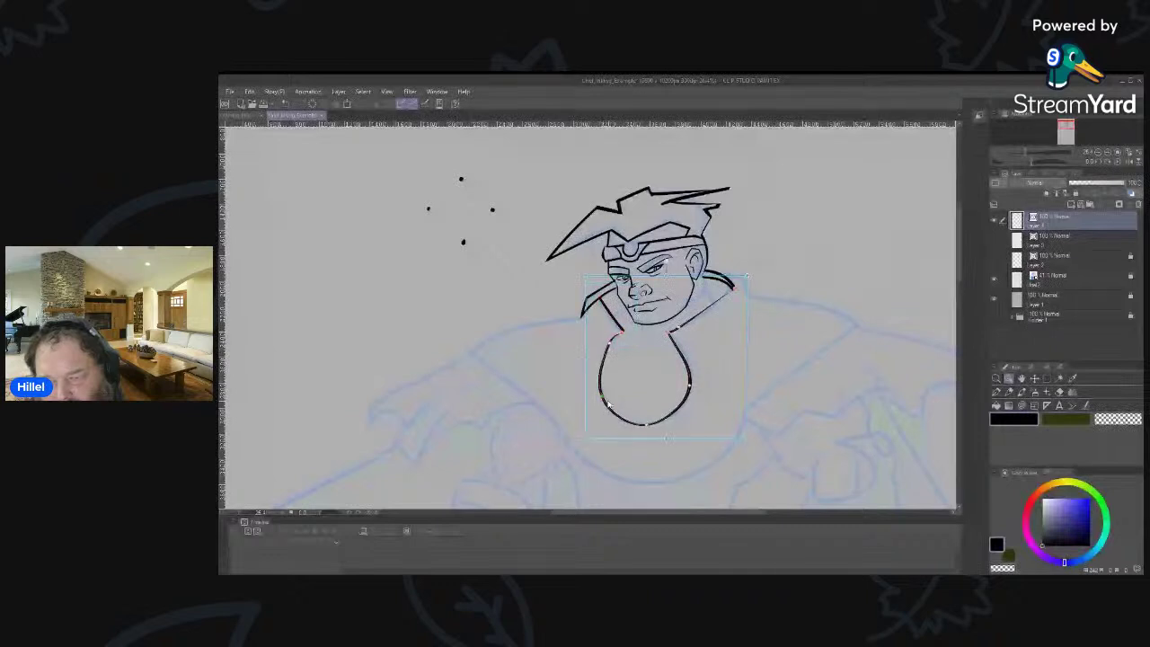
right_click(601, 348)
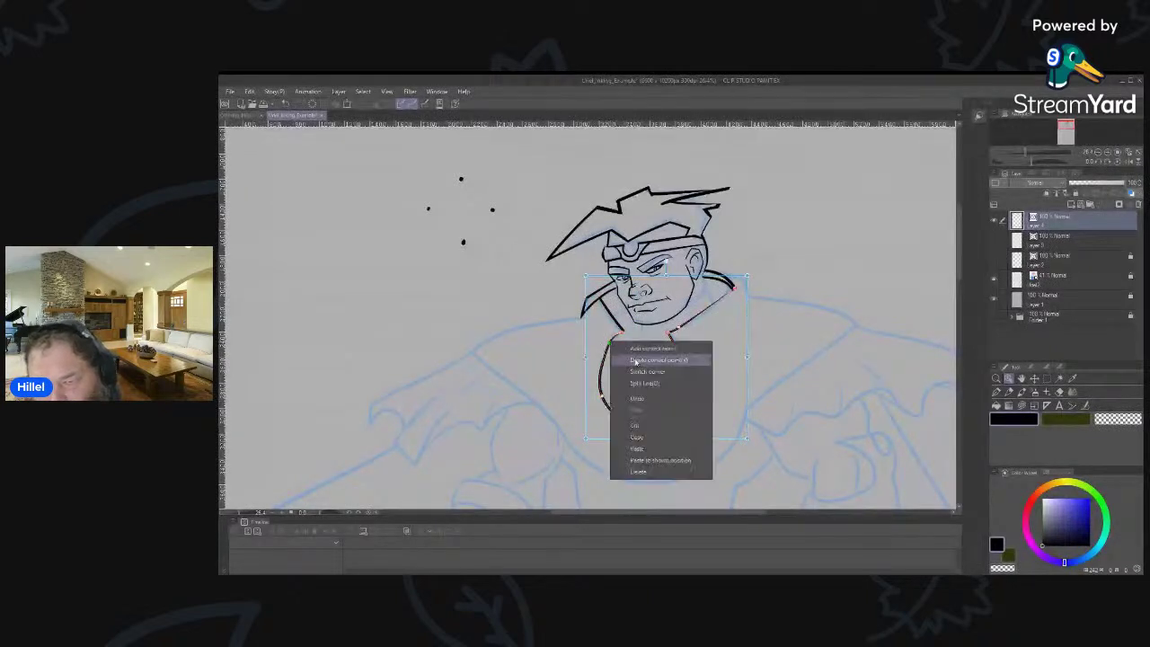
left_click(621, 361)
left_click(606, 374)
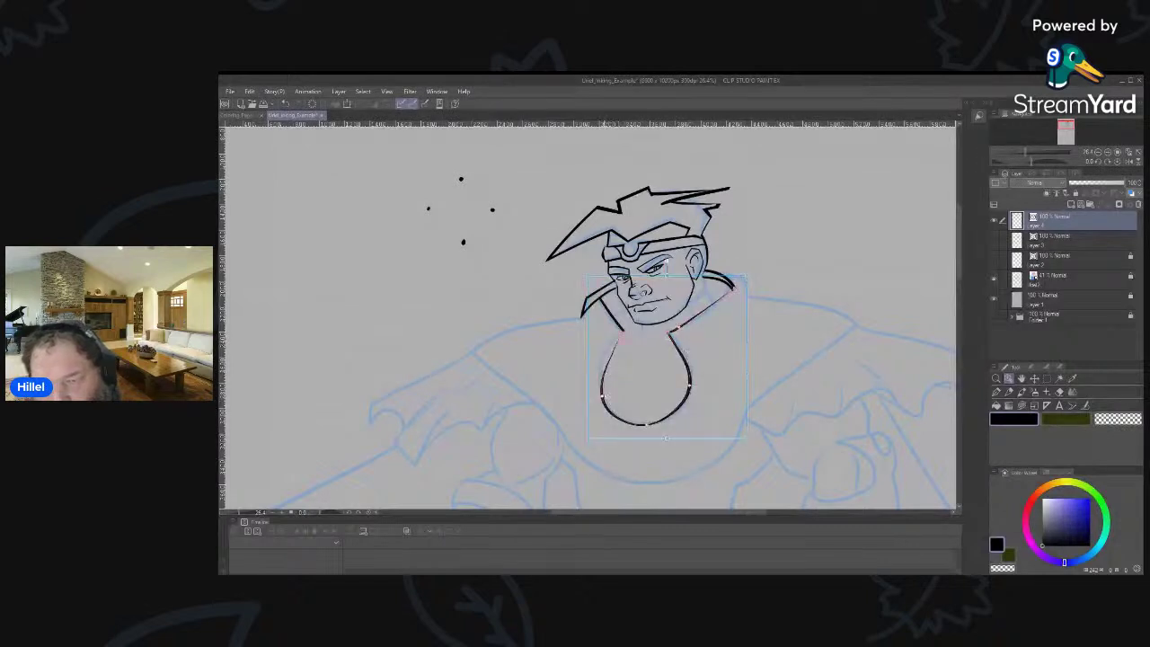
left_click_drag(602, 393, 609, 368)
left_click(609, 368)
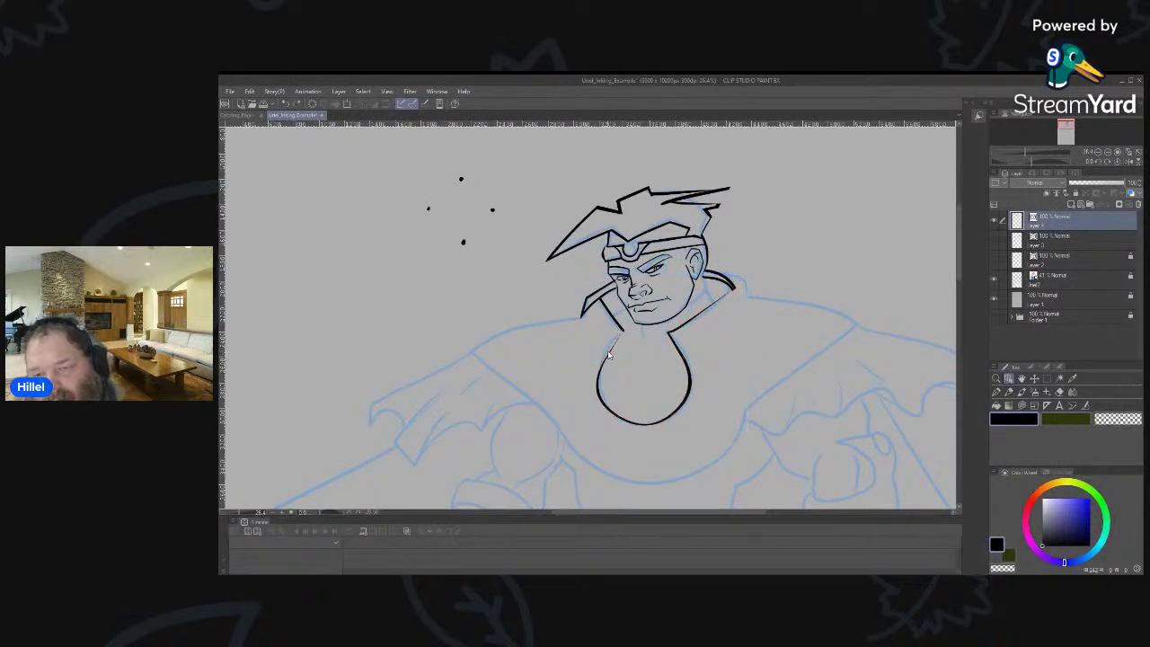
Select the chest outline and adjust its upper-left and bottom control points to round out the circle.
left_click(1085, 406)
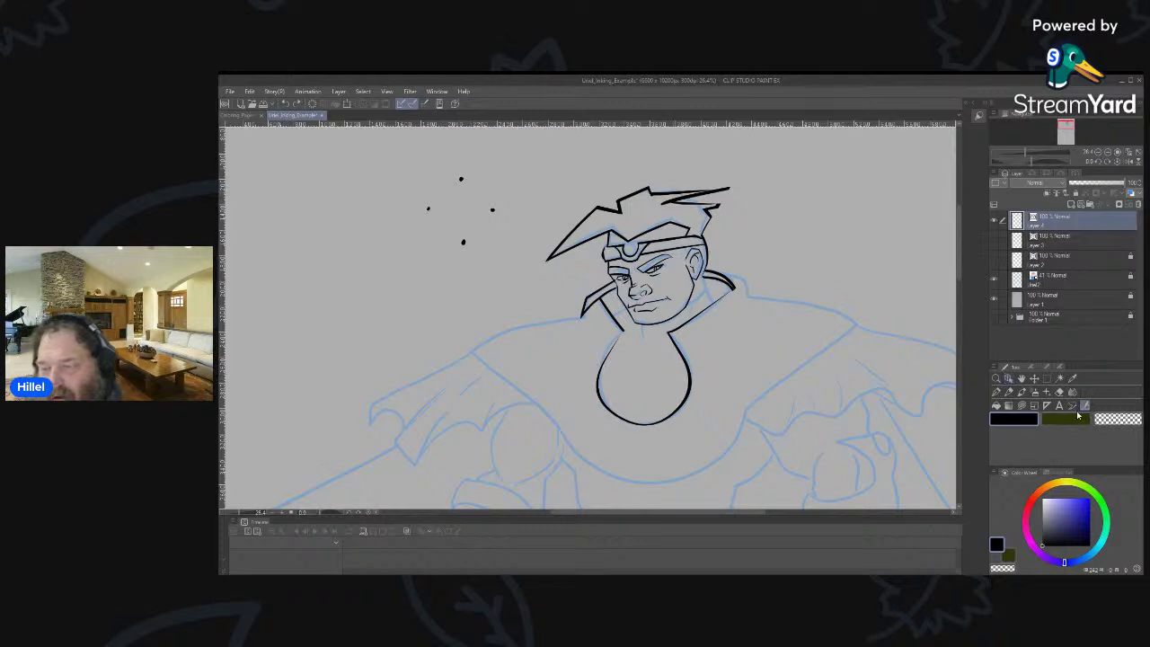
left_click(1047, 368)
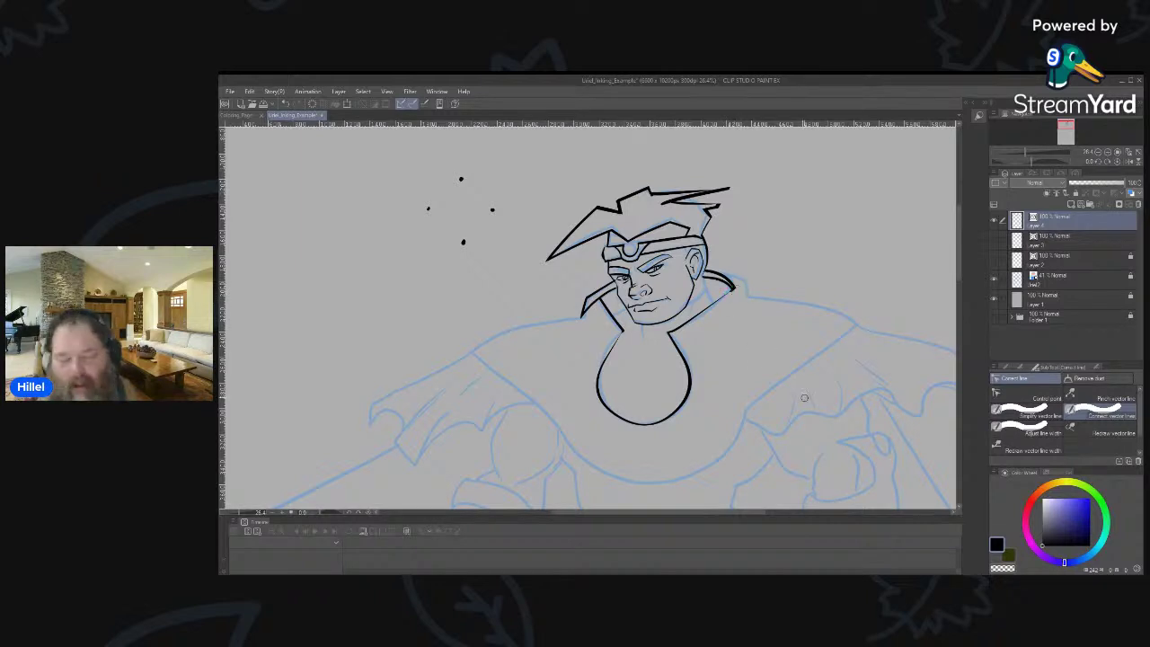
key("o")
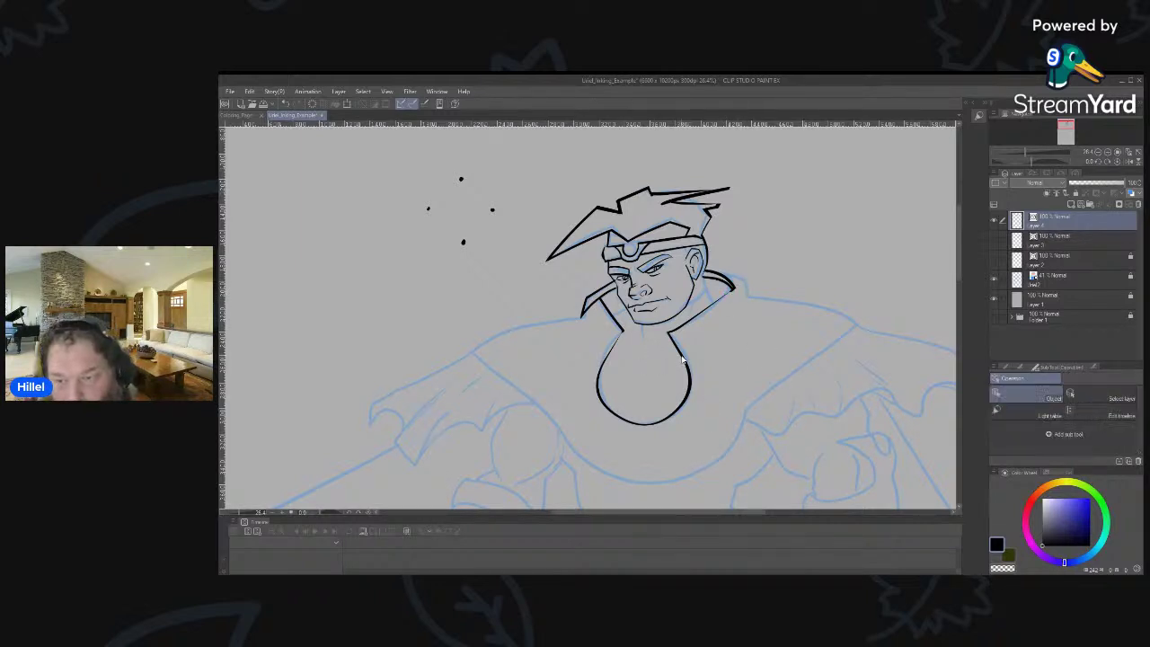
left_click(683, 362)
left_click_drag(622, 333, 656, 426)
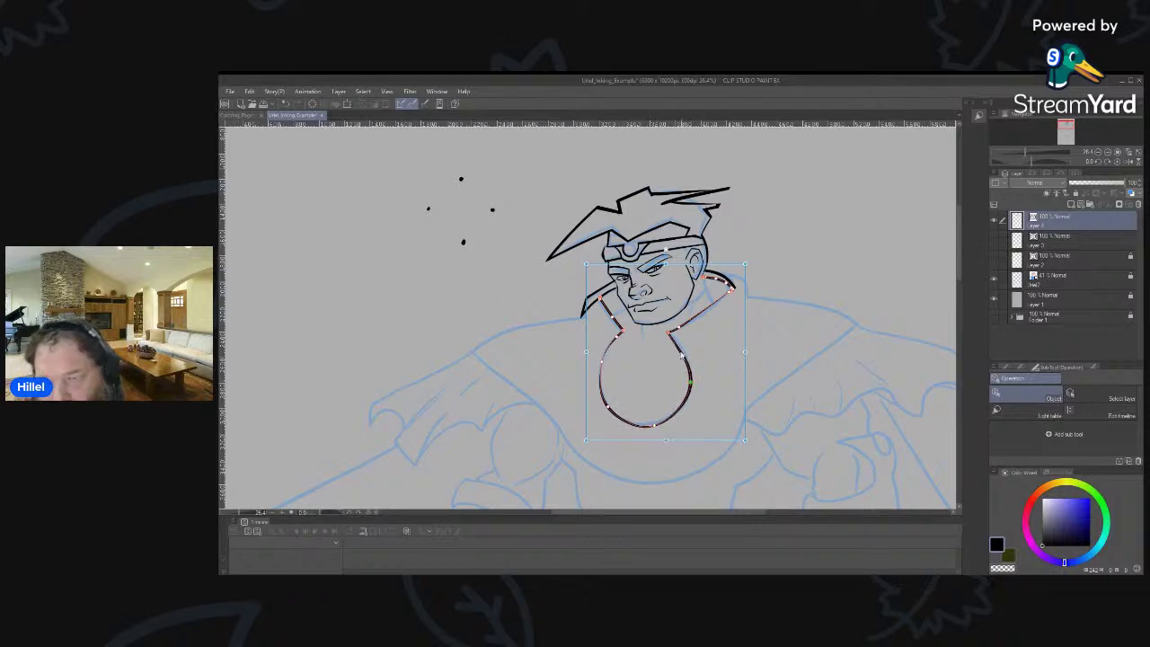
left_click_drag(654, 426, 658, 423)
left_click(823, 263)
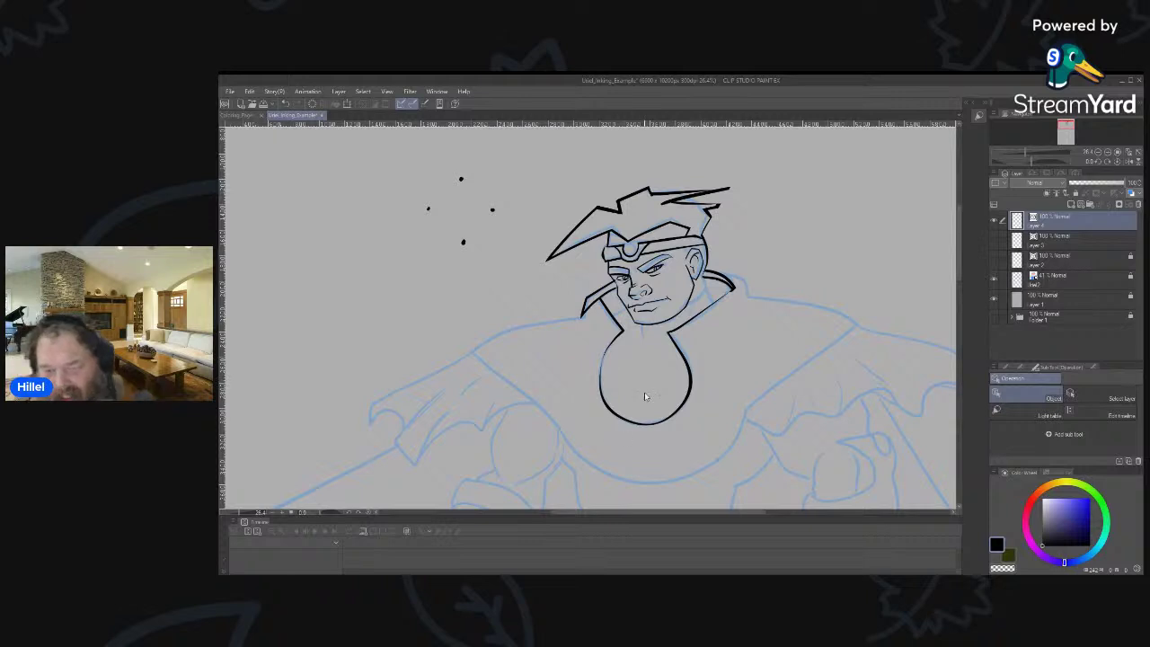
Thicken the chest outline's sides and bottom and the right collar edge using Adjust line width set to Thicken.
left_click(1006, 367)
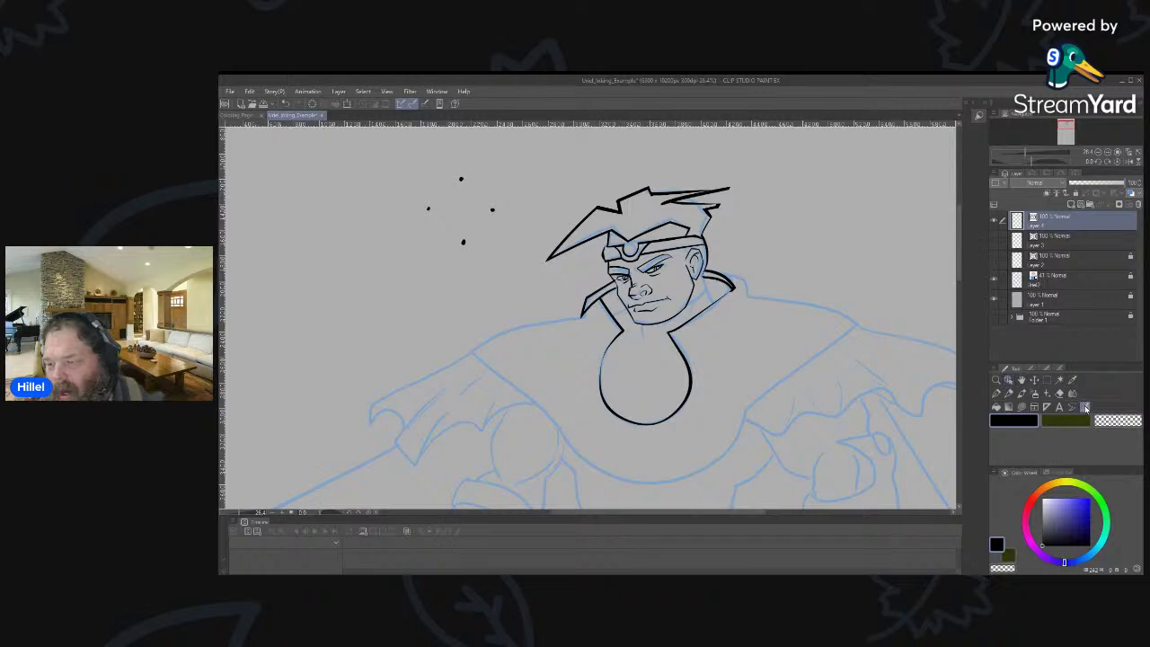
left_click(1050, 370)
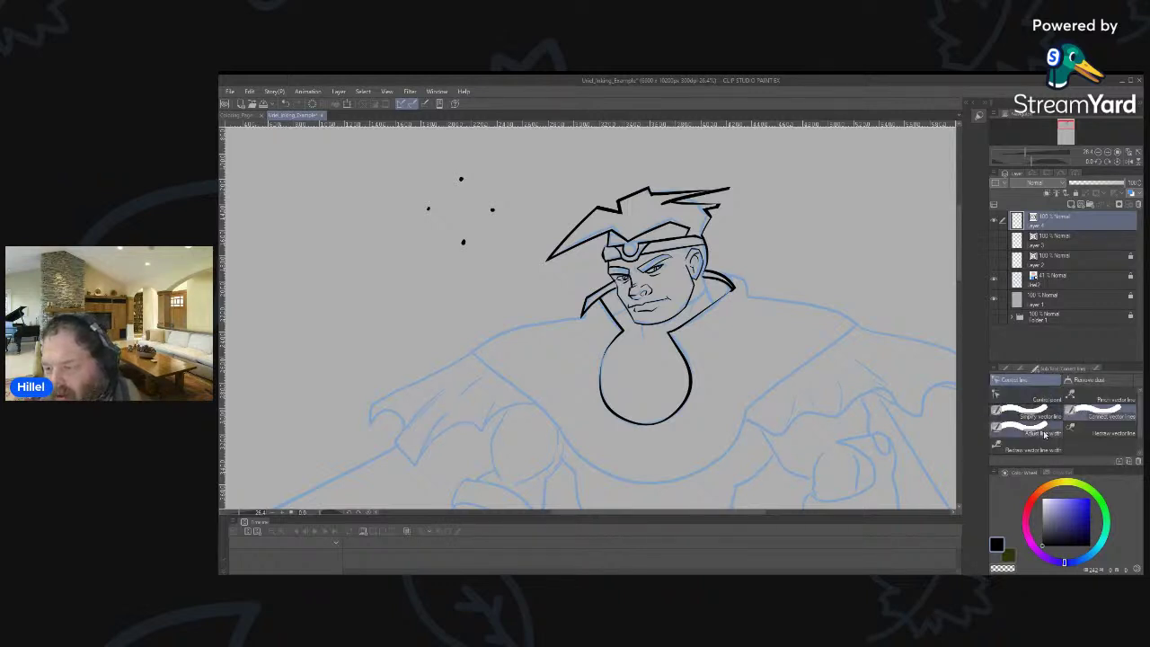
left_click(1033, 430)
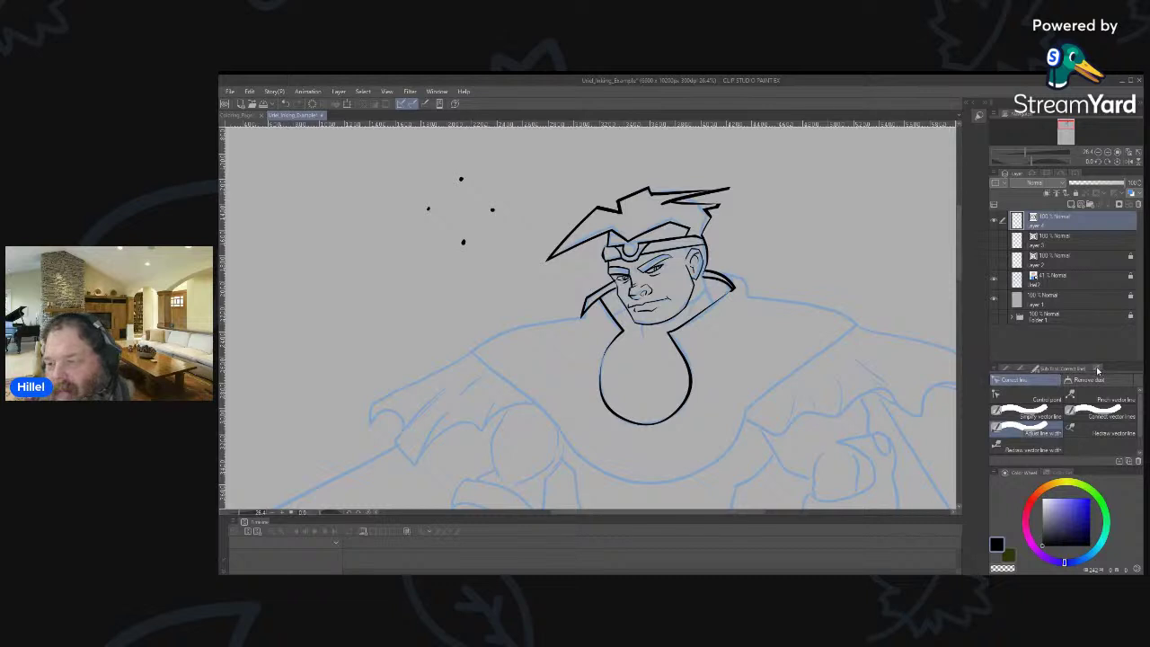
left_click(1087, 381)
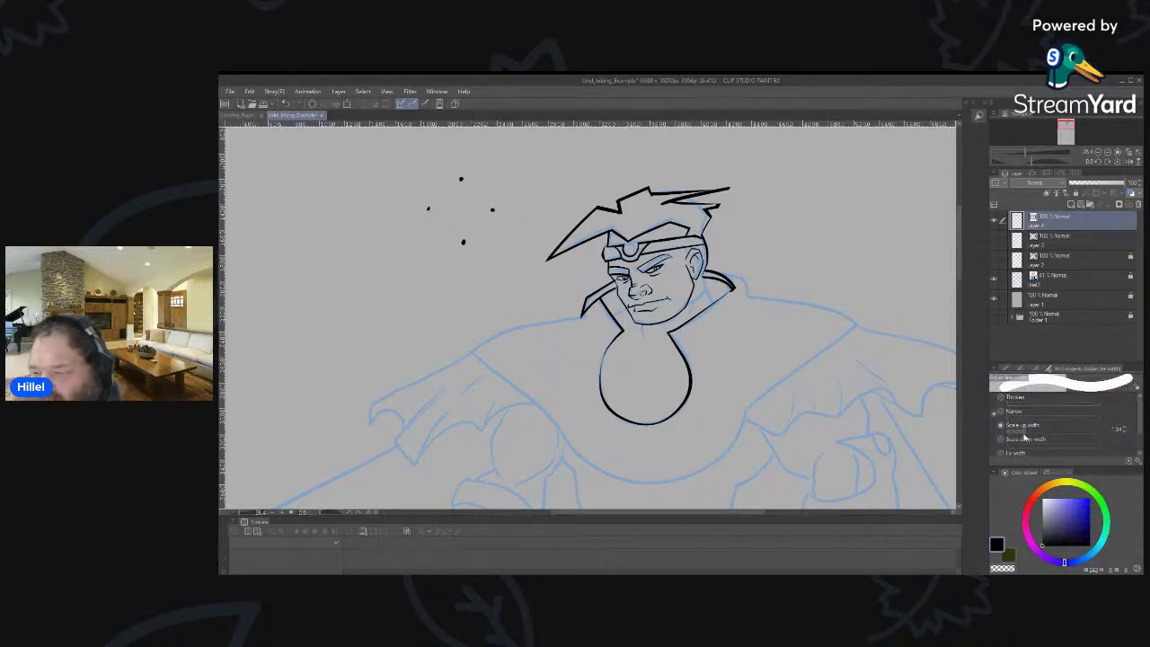
left_click(1002, 398)
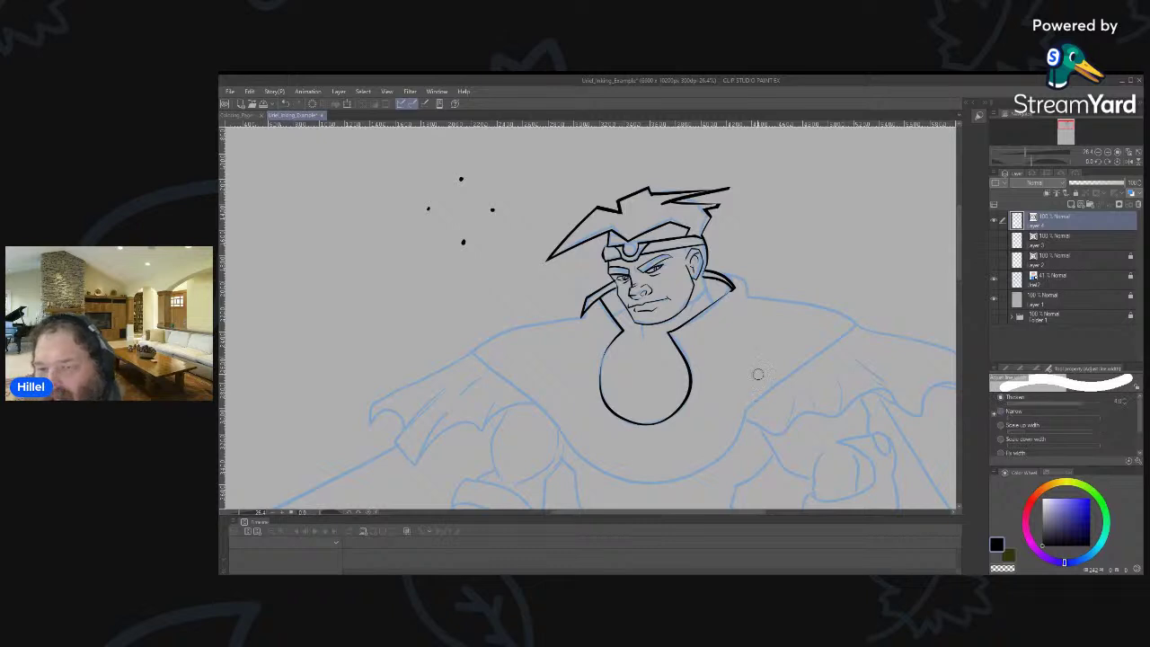
mouse_move(673, 333)
left_mouse_down()
mouse_move(689, 388)
mouse_move(649, 422)
left_mouse_up()
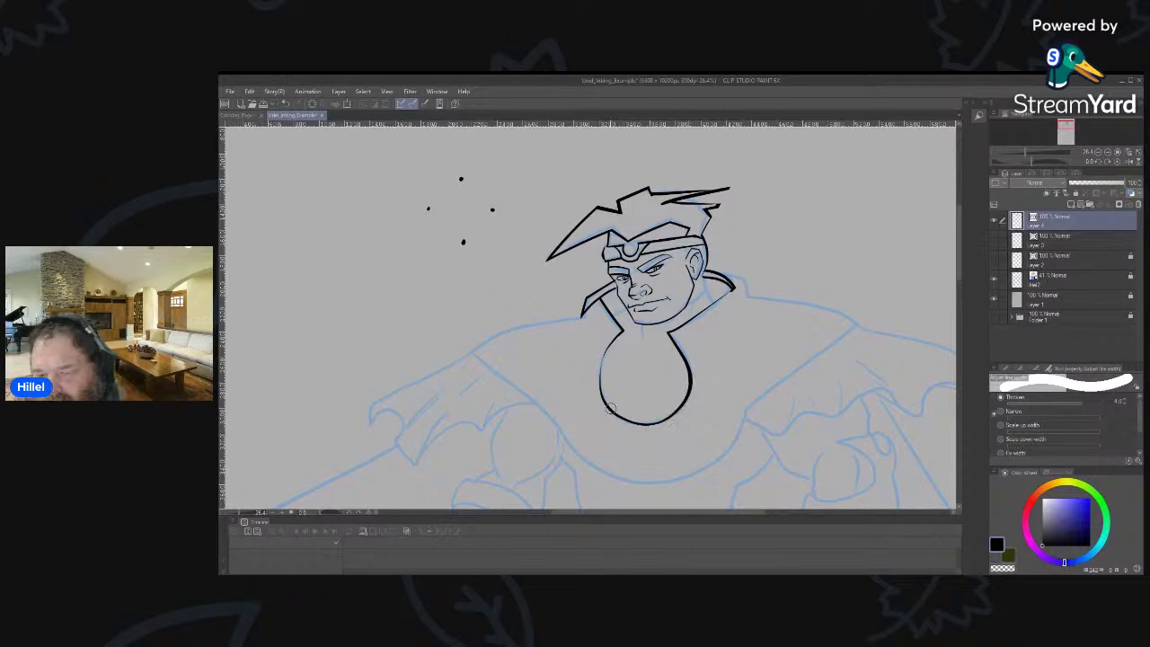
mouse_move(613, 347)
left_mouse_down()
mouse_move(608, 416)
mouse_move(599, 381)
mouse_move(601, 392)
mouse_move(619, 334)
left_mouse_up()
mouse_move(604, 400)
left_mouse_down()
mouse_move(673, 424)
mouse_move(680, 349)
mouse_move(678, 420)
left_mouse_up()
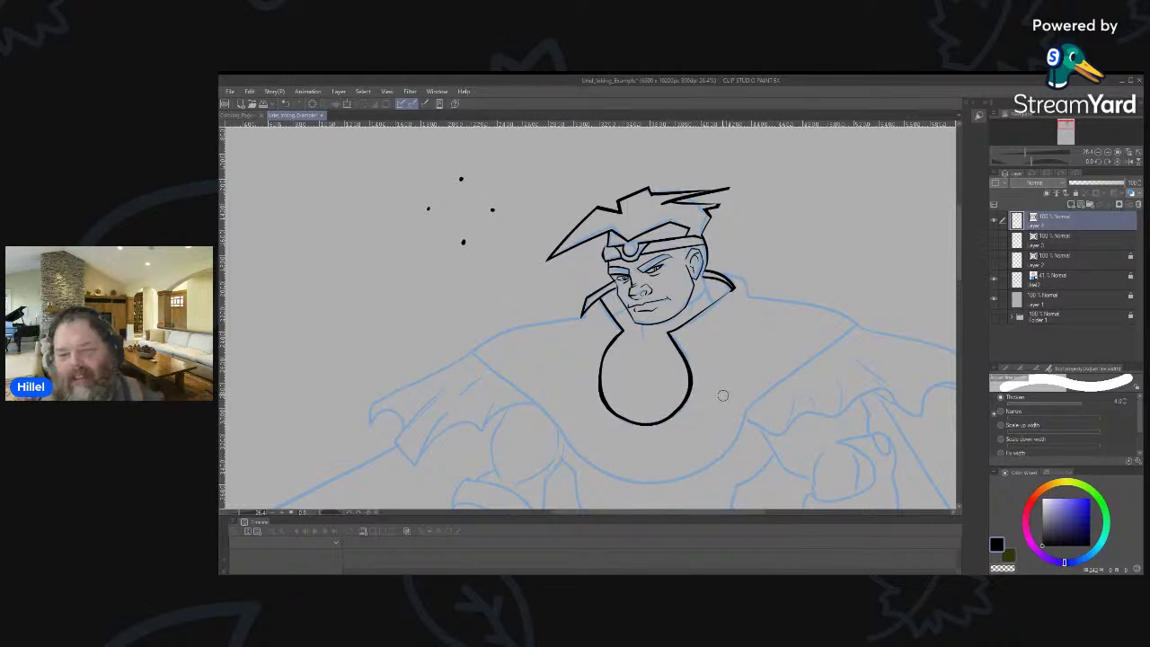
mouse_move(705, 312)
left_mouse_down()
mouse_move(734, 287)
mouse_move(703, 309)
left_mouse_up()
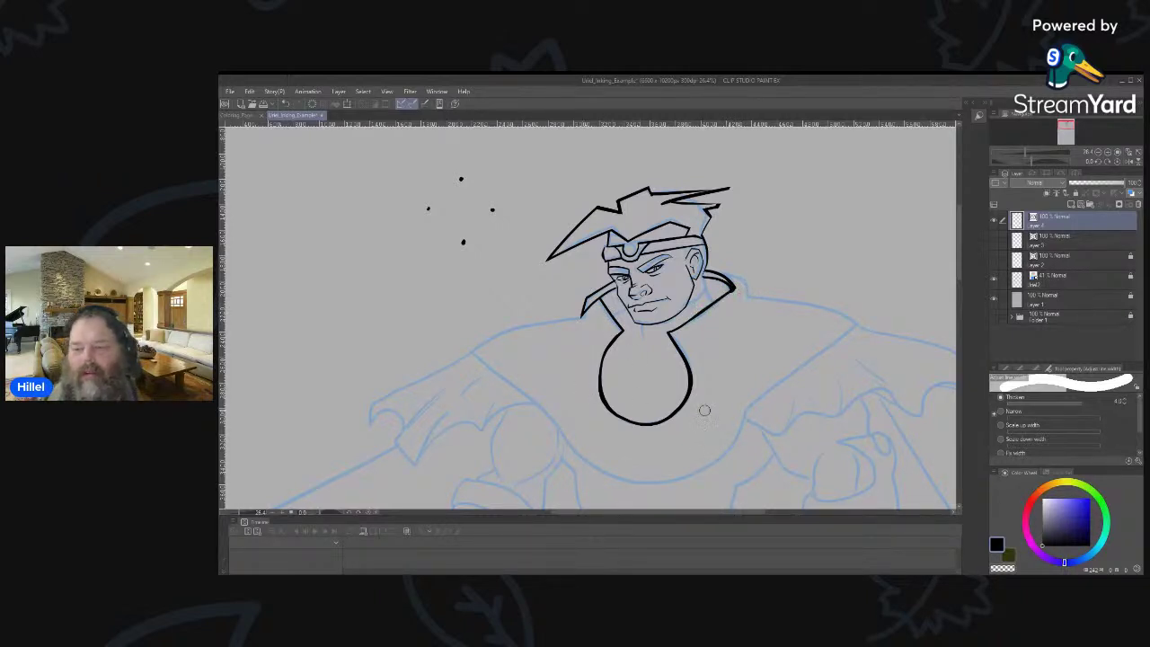
Reduce the control points along the thickened collar and chest outline with Simplify vector line.
left_click(1006, 368)
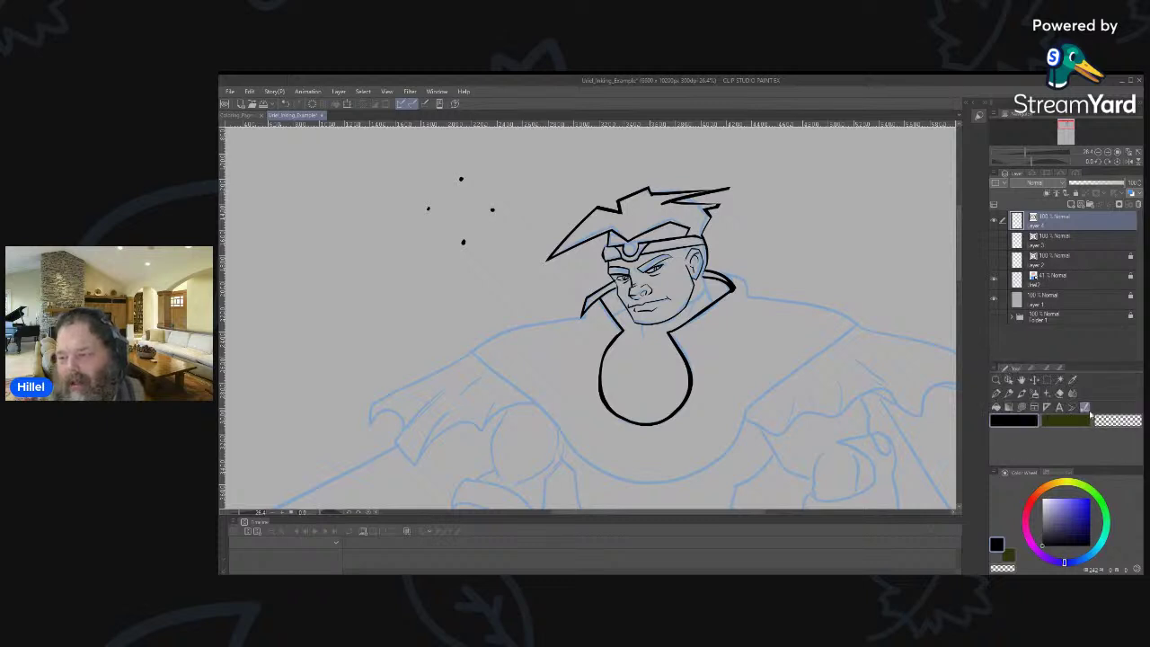
left_click(1046, 369)
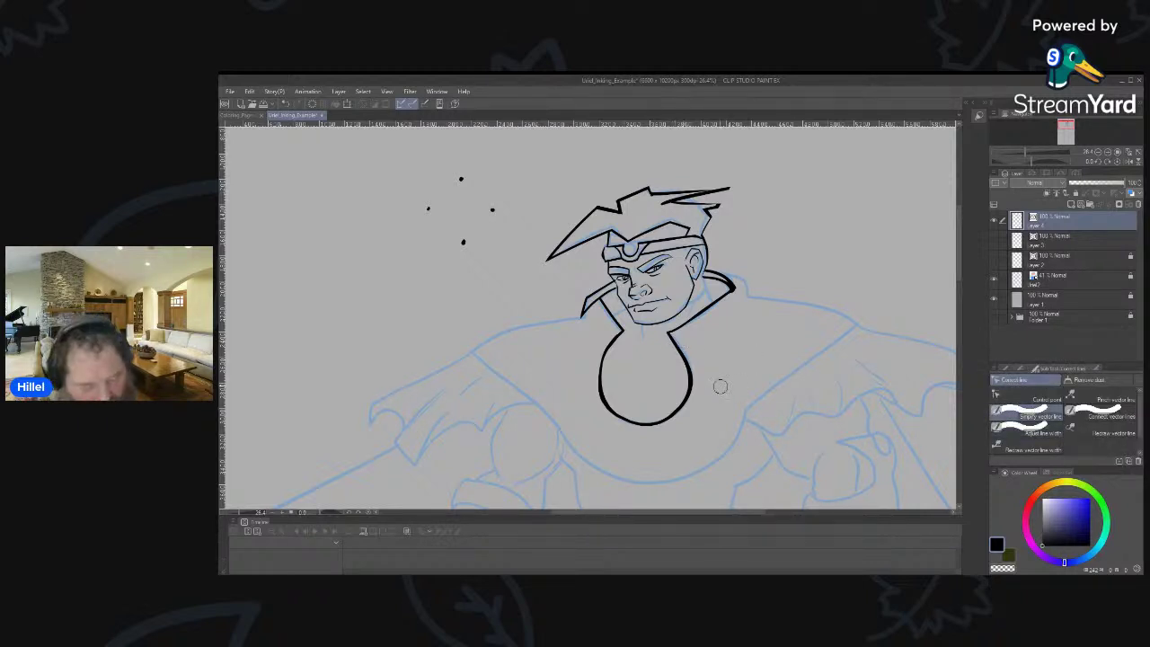
key("o")
left_click(688, 382)
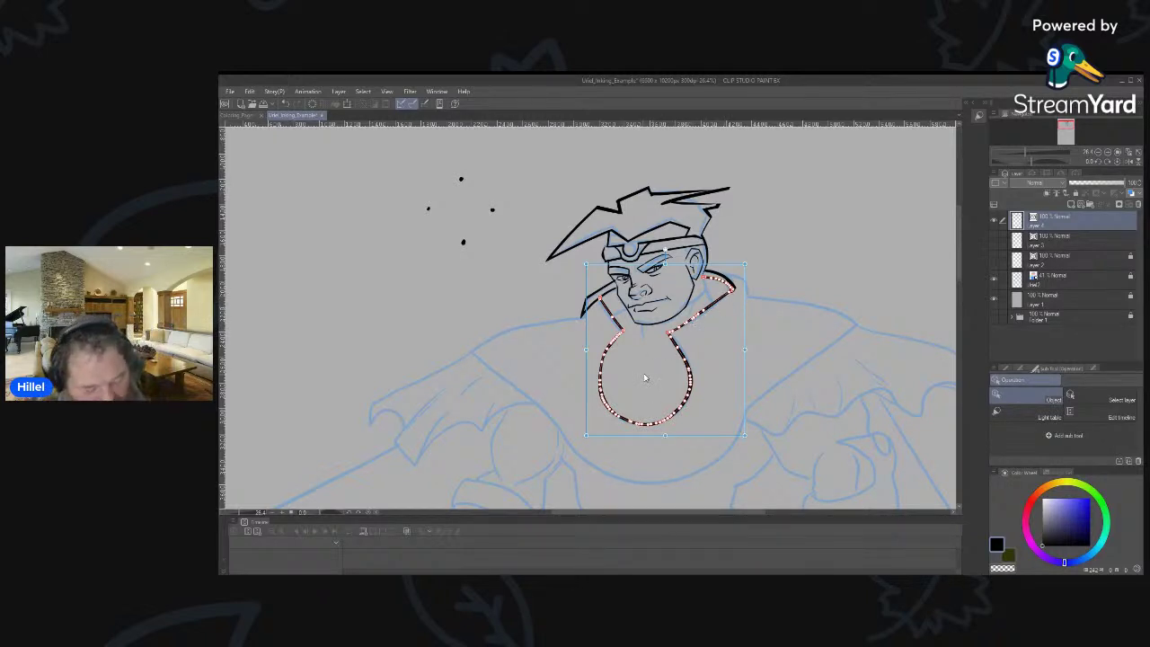
key("y")
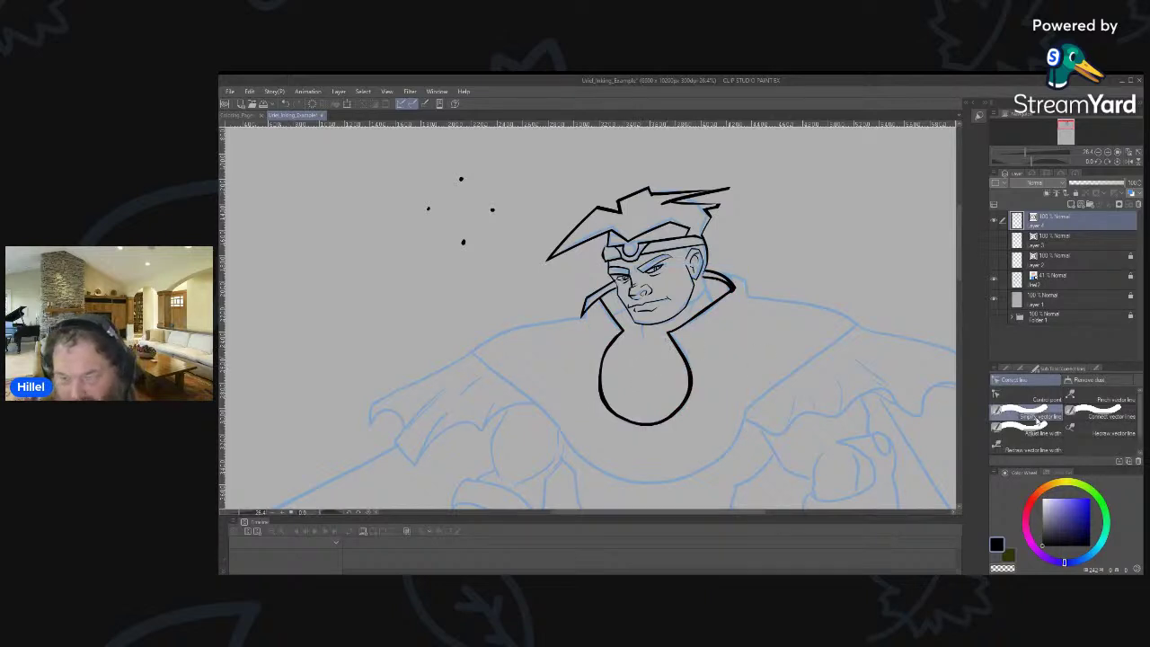
left_click_drag(684, 364, 687, 388)
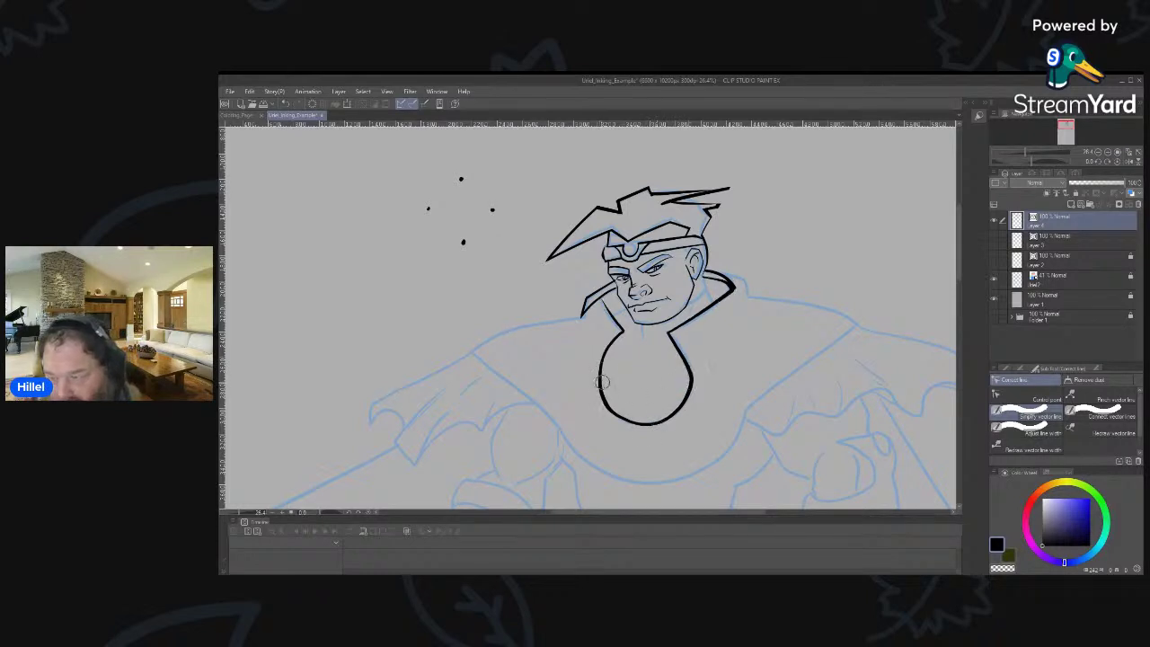
left_click(1098, 370)
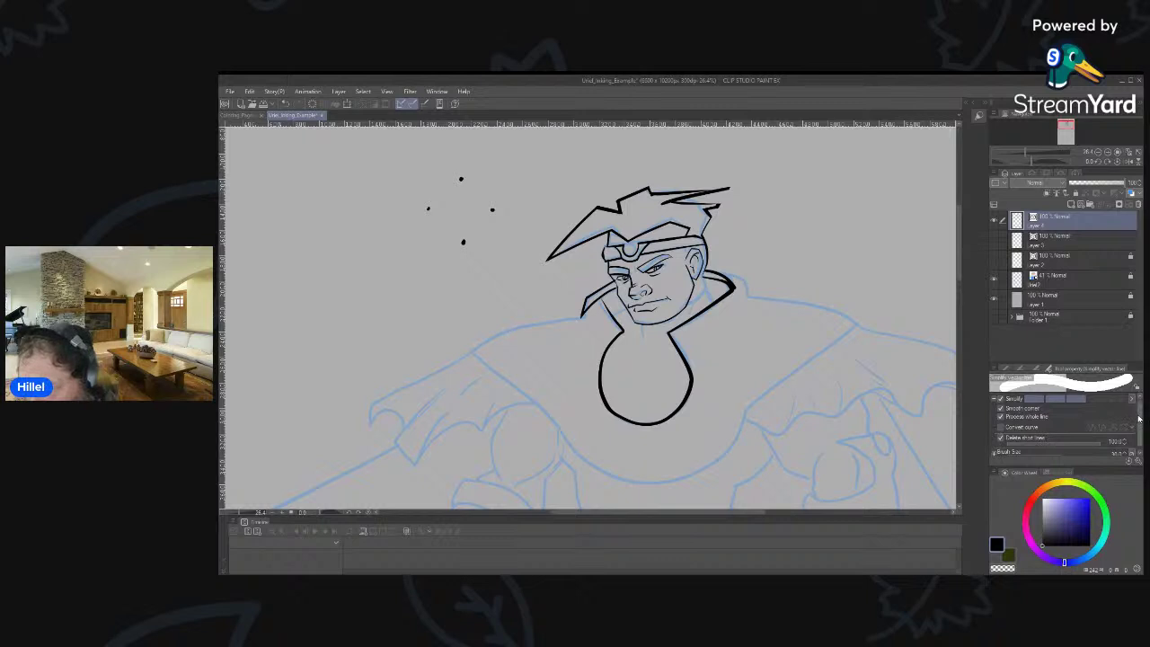
left_click_drag(1141, 418, 1141, 438)
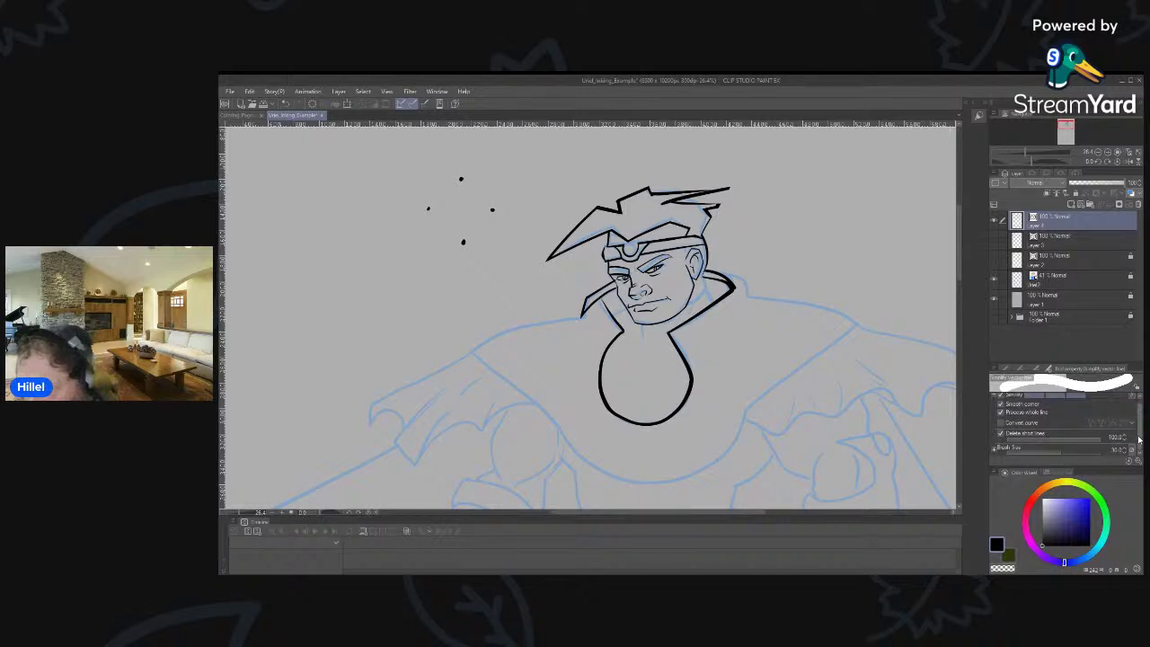
scroll(1141, 423, "up", 1)
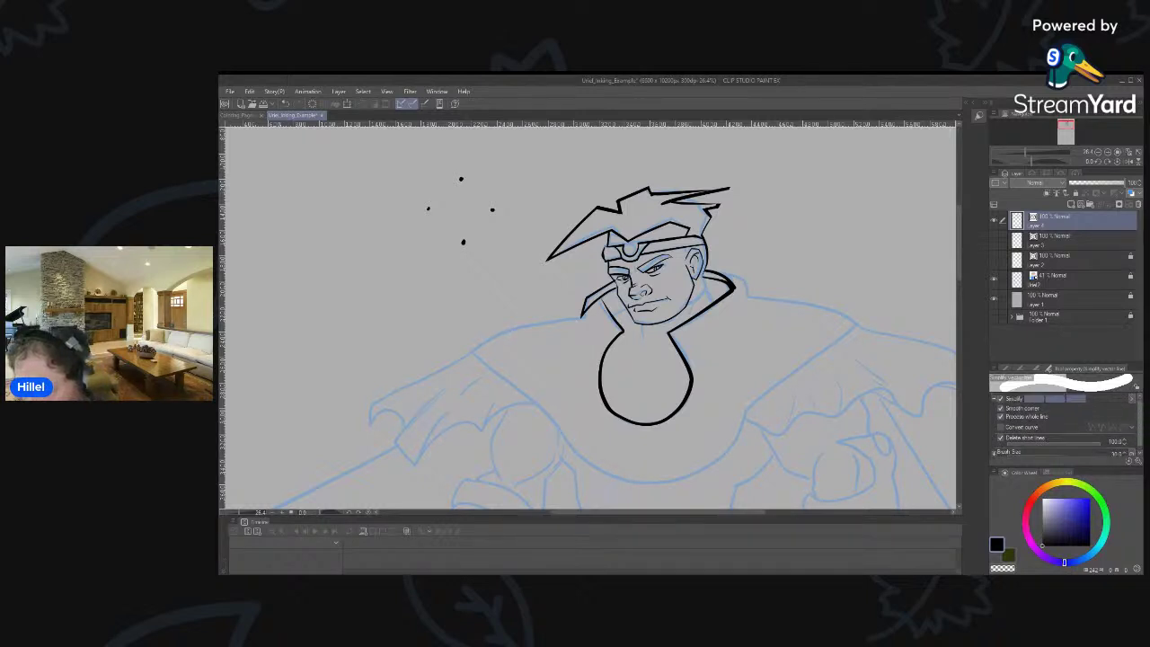
scroll(1142, 416, "down", 1)
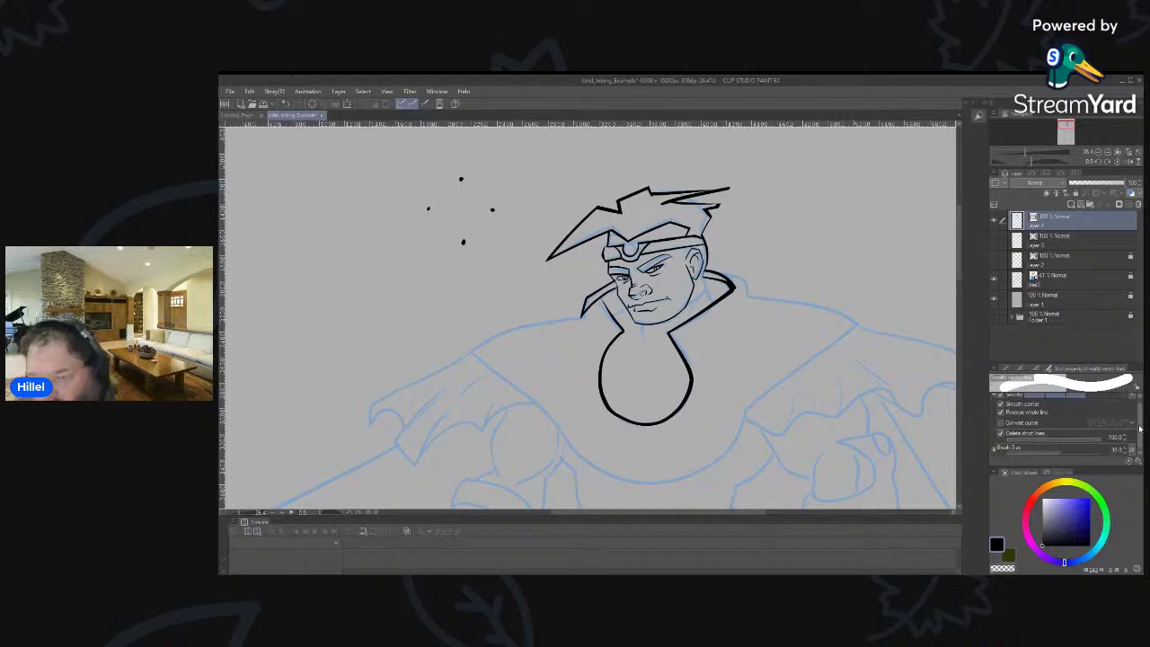
Switch the corner type of the control point where the right collar edge meets the chest circle.
key("o")
left_click(690, 382)
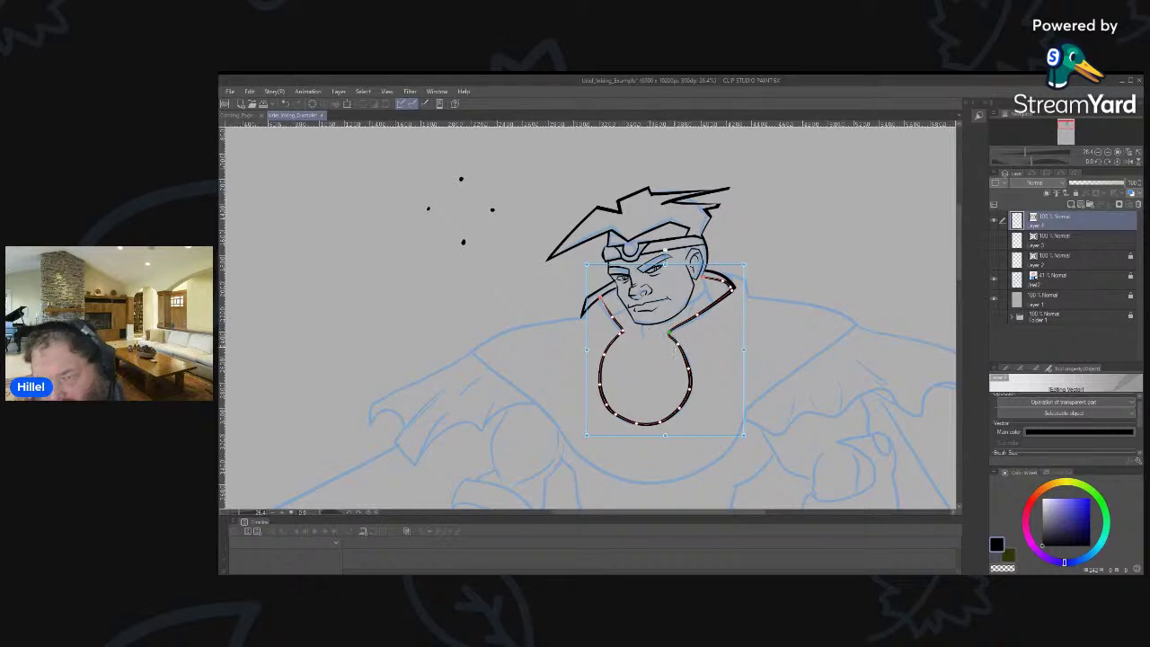
right_click(670, 334)
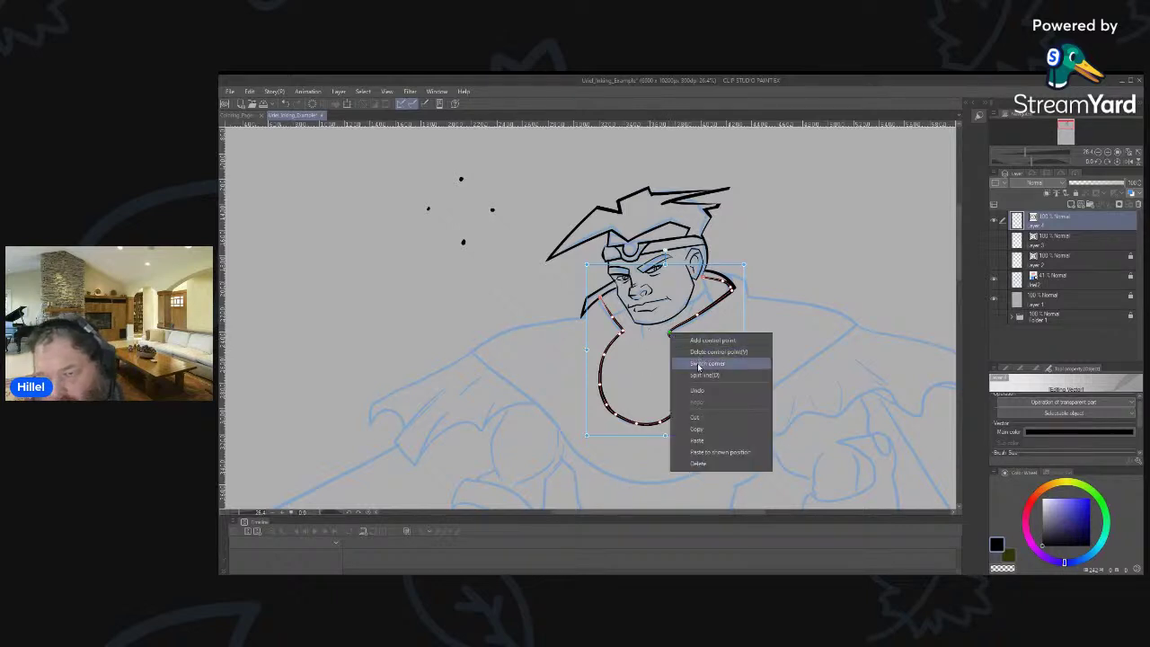
left_click(701, 363)
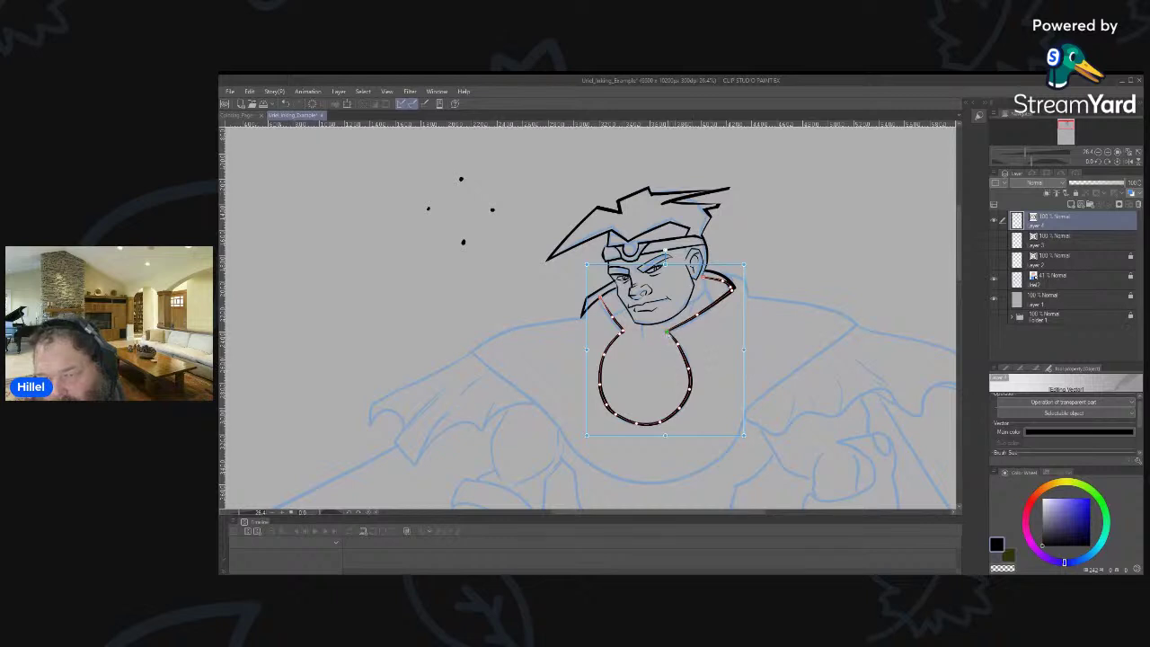
left_click(551, 350)
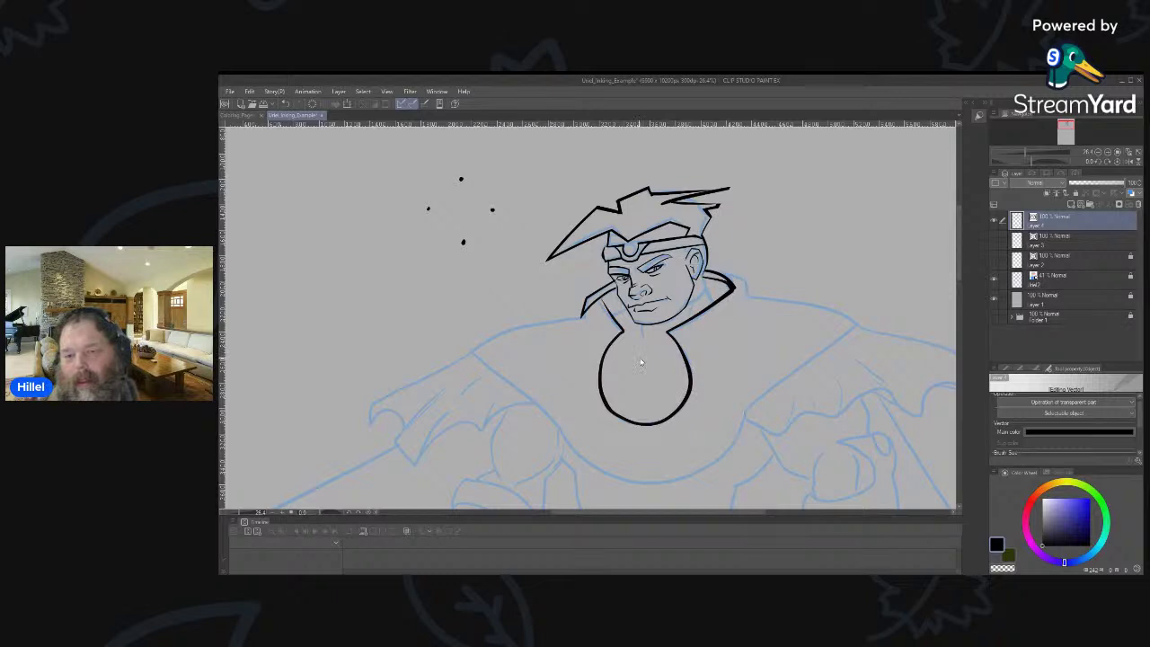
Pull the right collar's outer stroke outward into a longer tip and shift its lower end point inward along the collar edge.
left_click(735, 290)
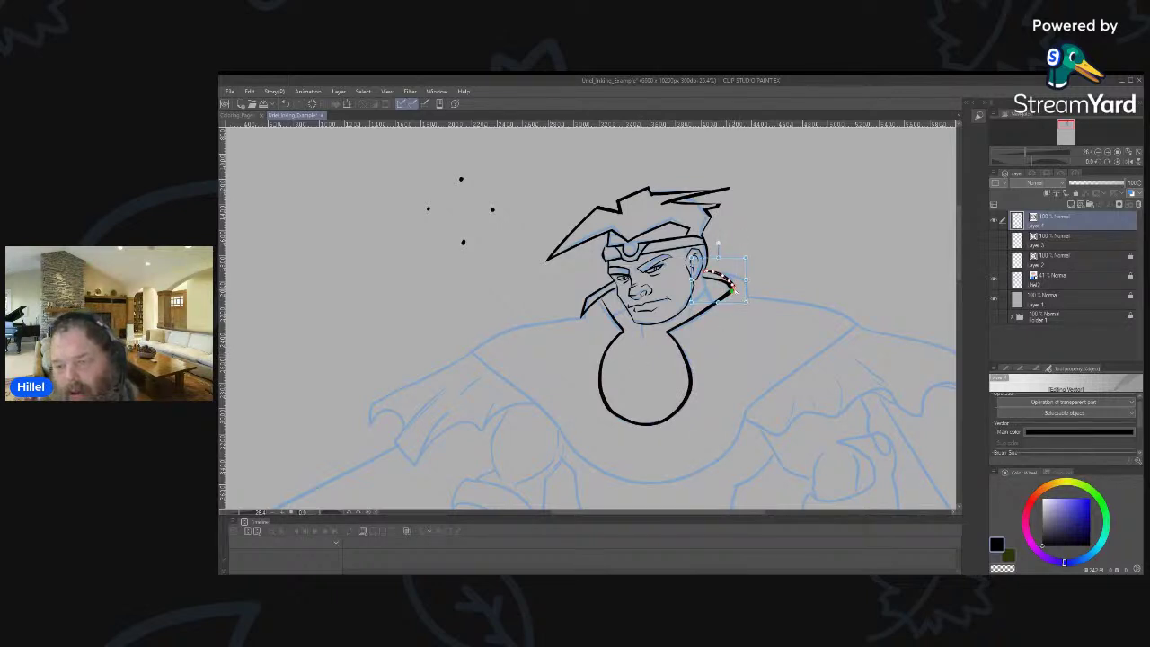
left_click(791, 259)
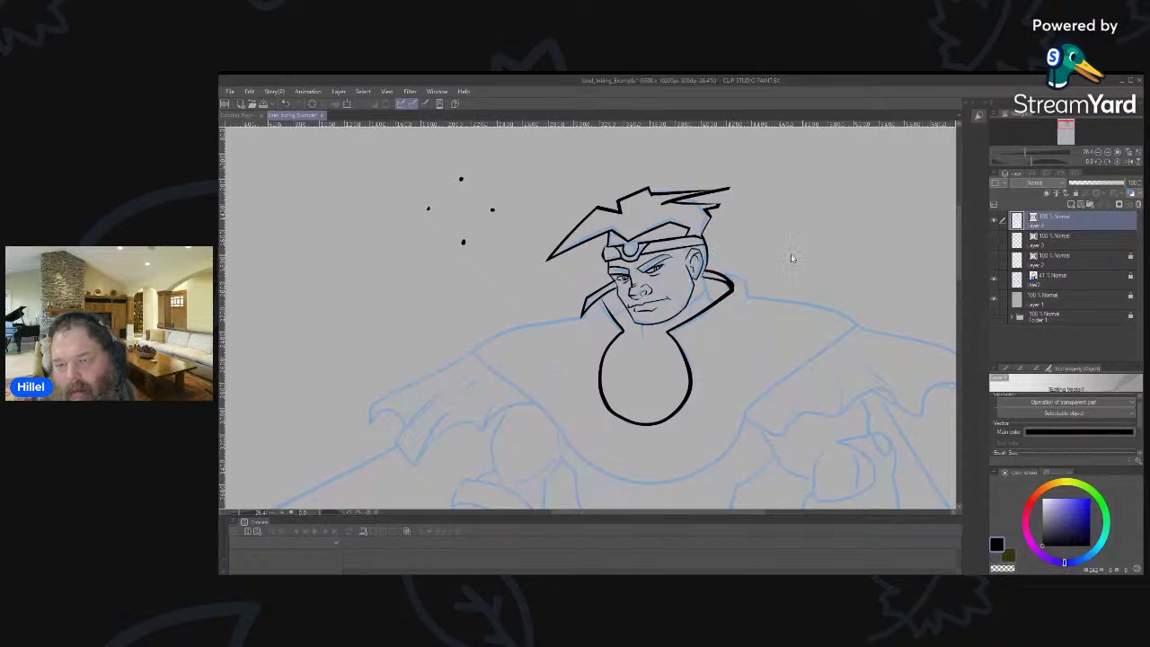
left_click(727, 281)
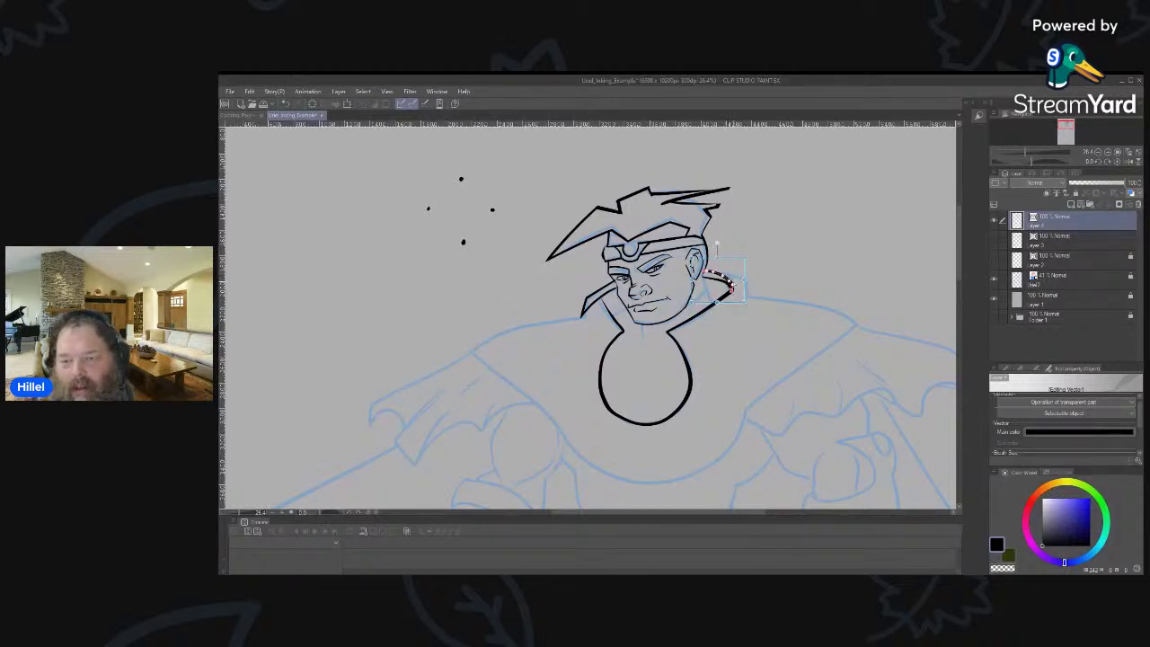
mouse_move(733, 287)
left_mouse_down()
mouse_move(744, 282)
mouse_move(725, 275)
mouse_move(748, 285)
left_mouse_up()
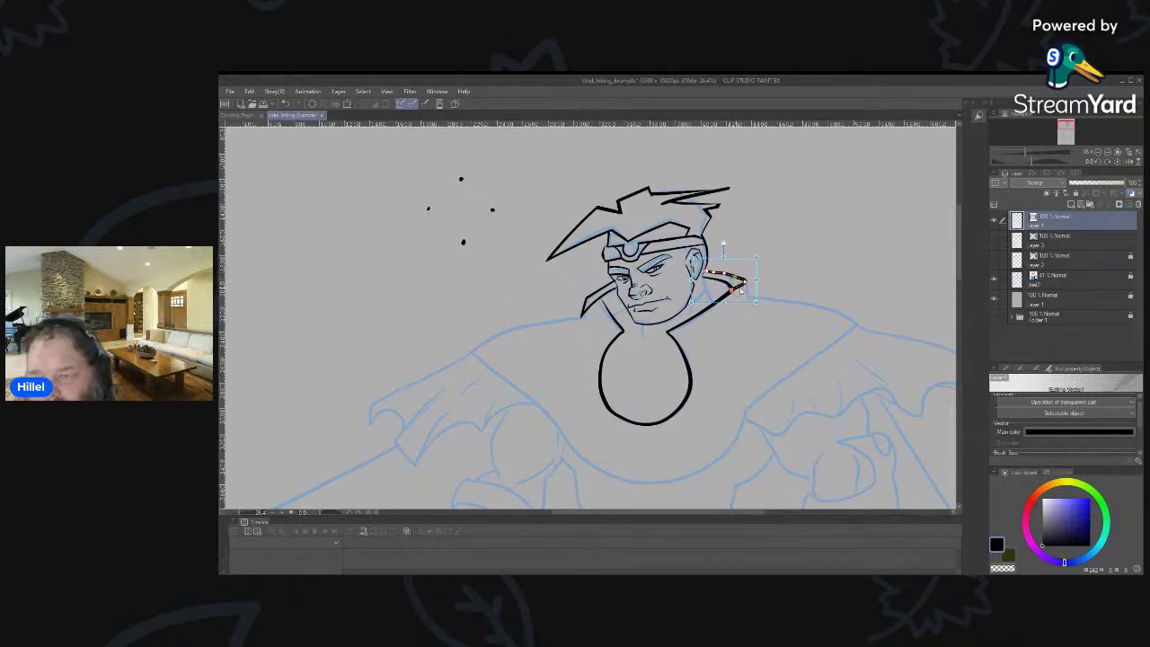
left_click_drag(733, 290, 728, 294)
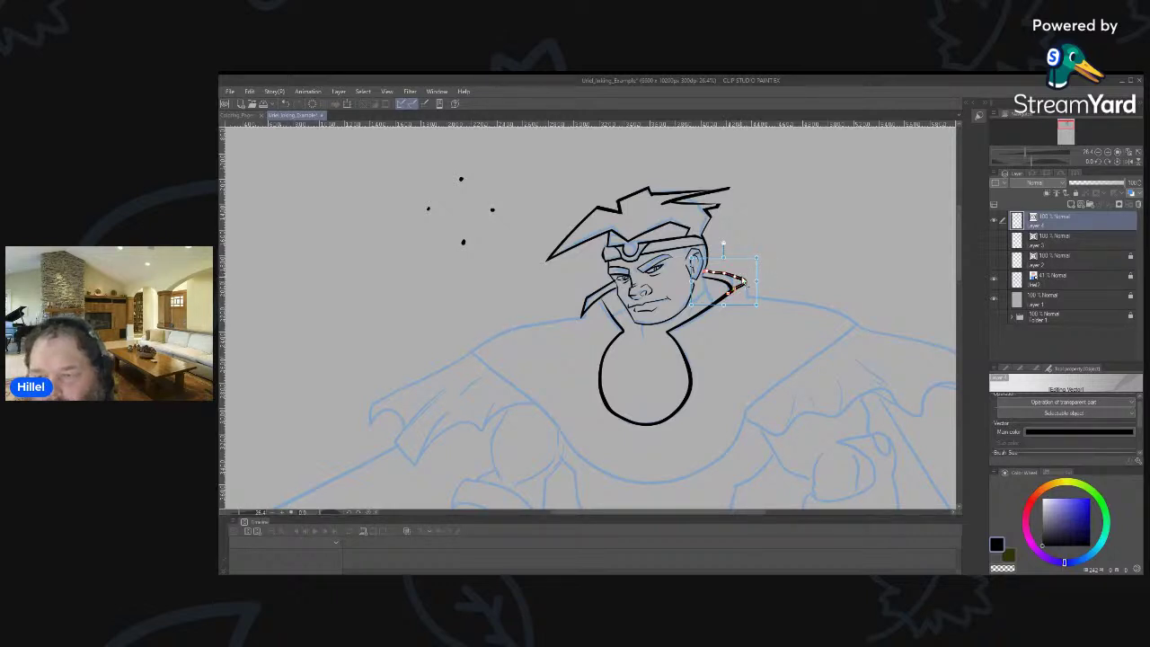
Switch the right collar tip's corner type, delete an extra control point on its upper edge, and adjust the stroke's remaining points.
right_click(745, 285)
left_click(772, 313)
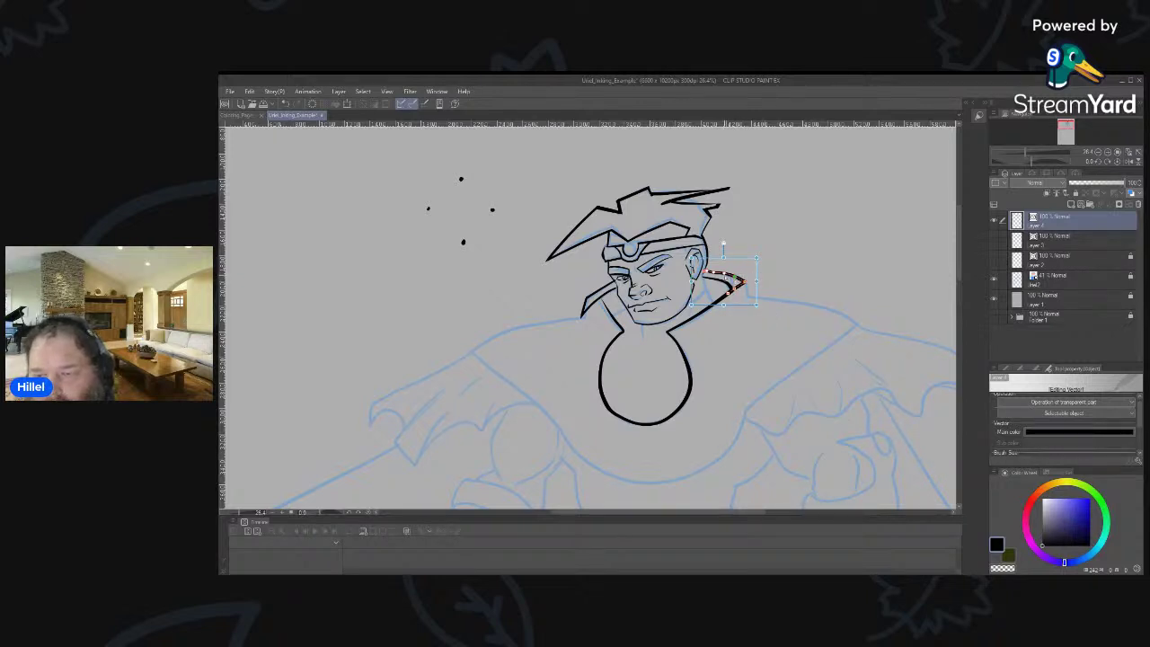
right_click(716, 273)
left_click(749, 292)
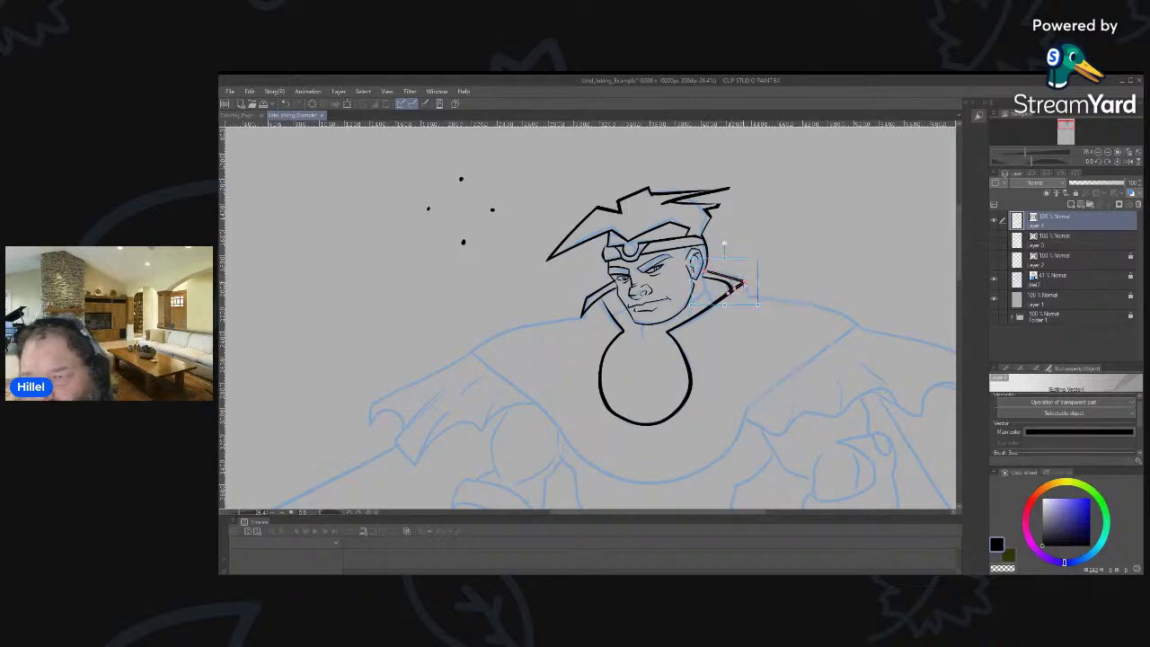
left_click_drag(745, 284, 707, 273)
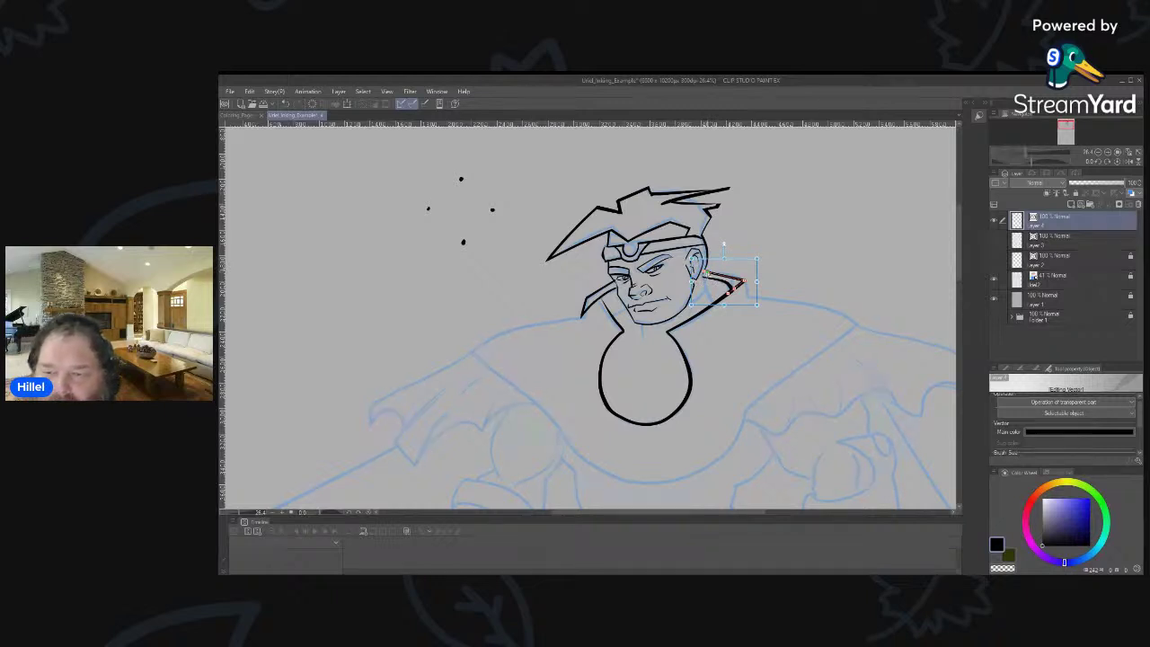
Nudge the collar-and-chest outline's control points at the right collar's inner corner to refine its fit inside the outer tip.
left_click(726, 286)
left_click(728, 284)
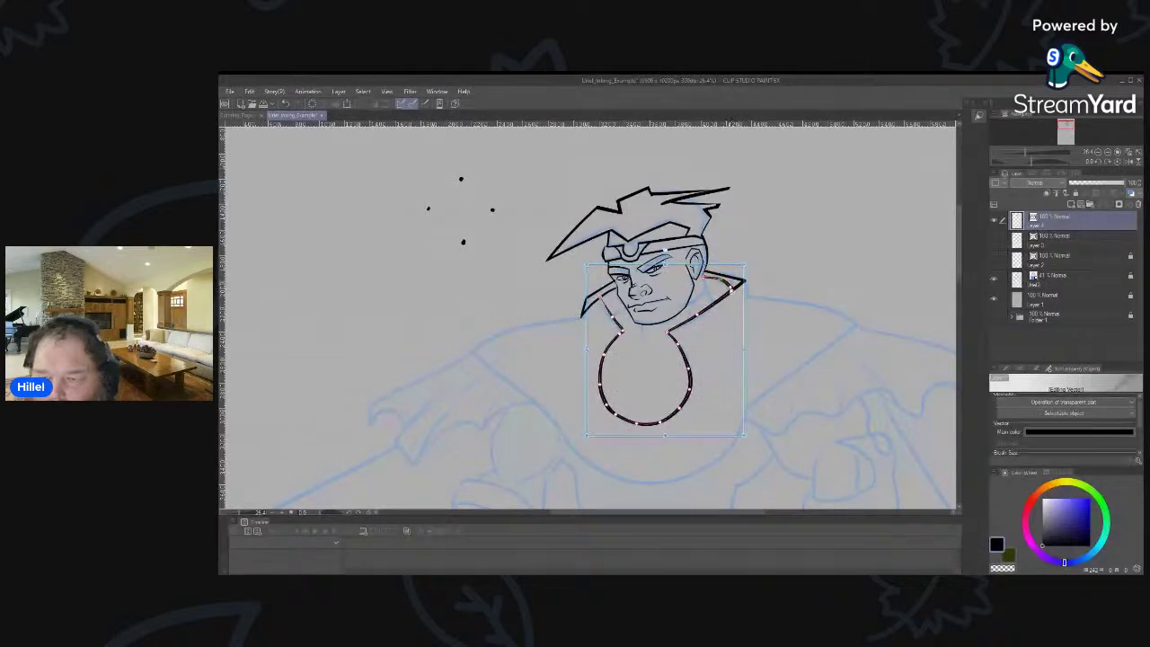
left_click_drag(723, 284, 729, 284)
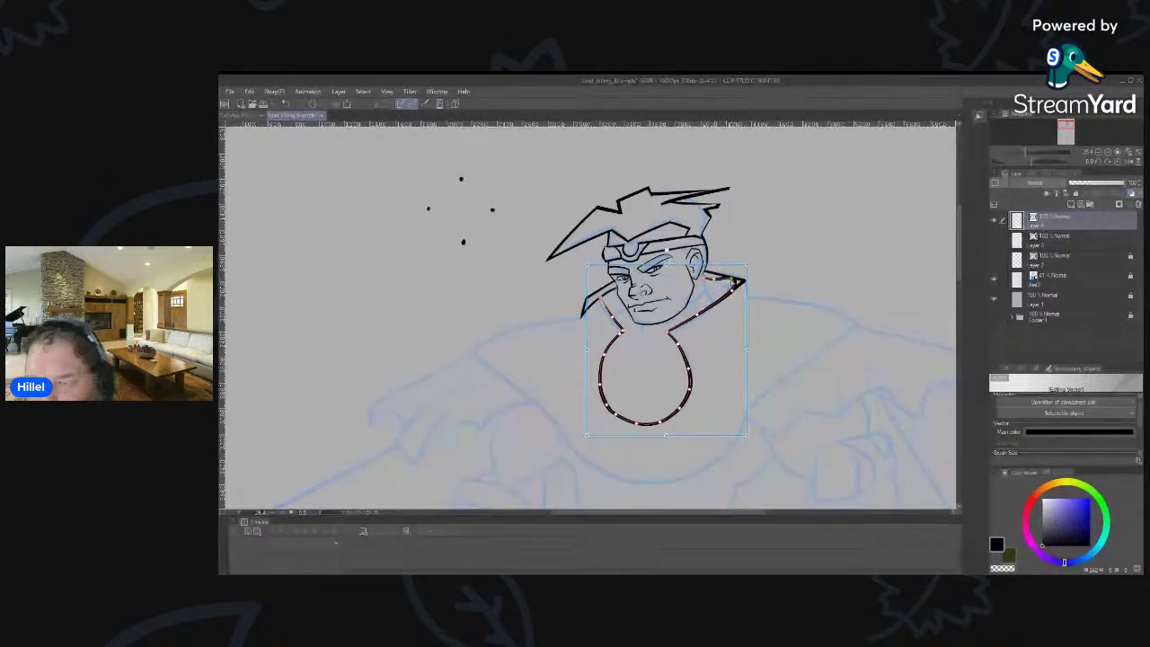
left_click_drag(727, 284, 728, 285)
left_click(727, 314)
left_click(733, 298)
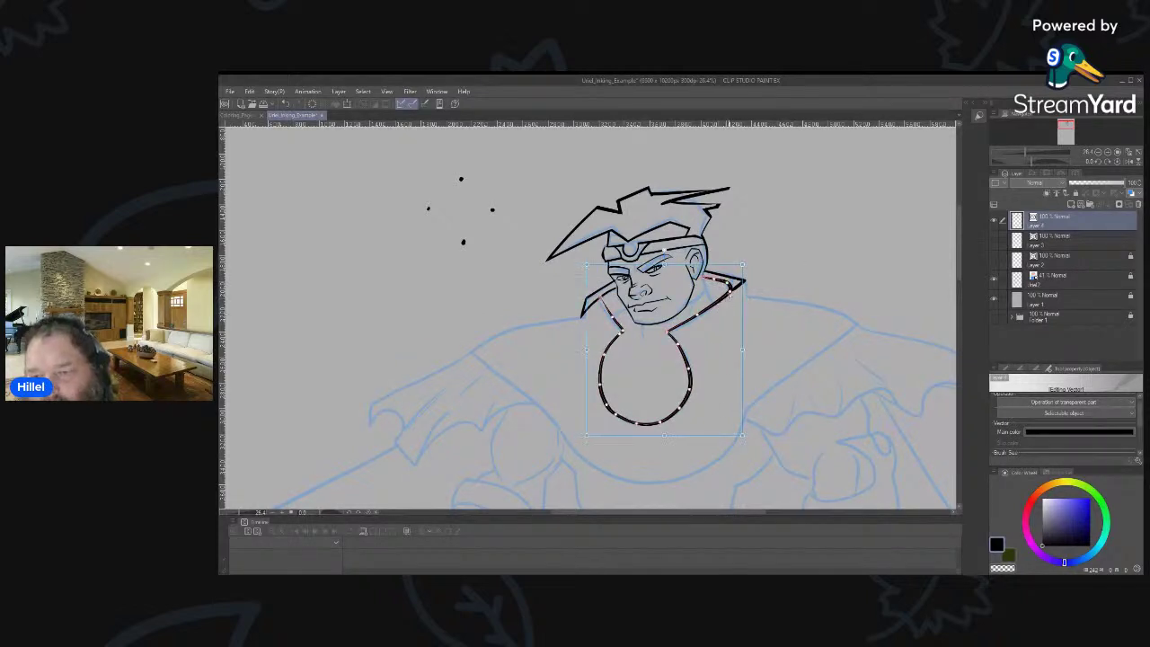
left_click(767, 283)
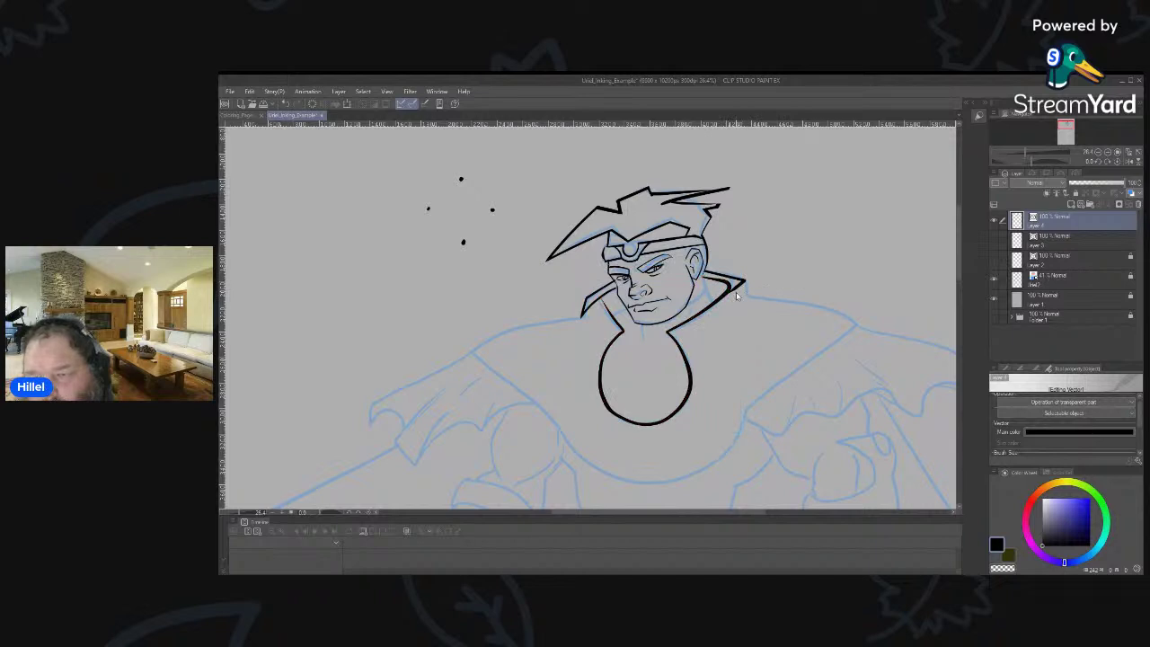
left_click(736, 288)
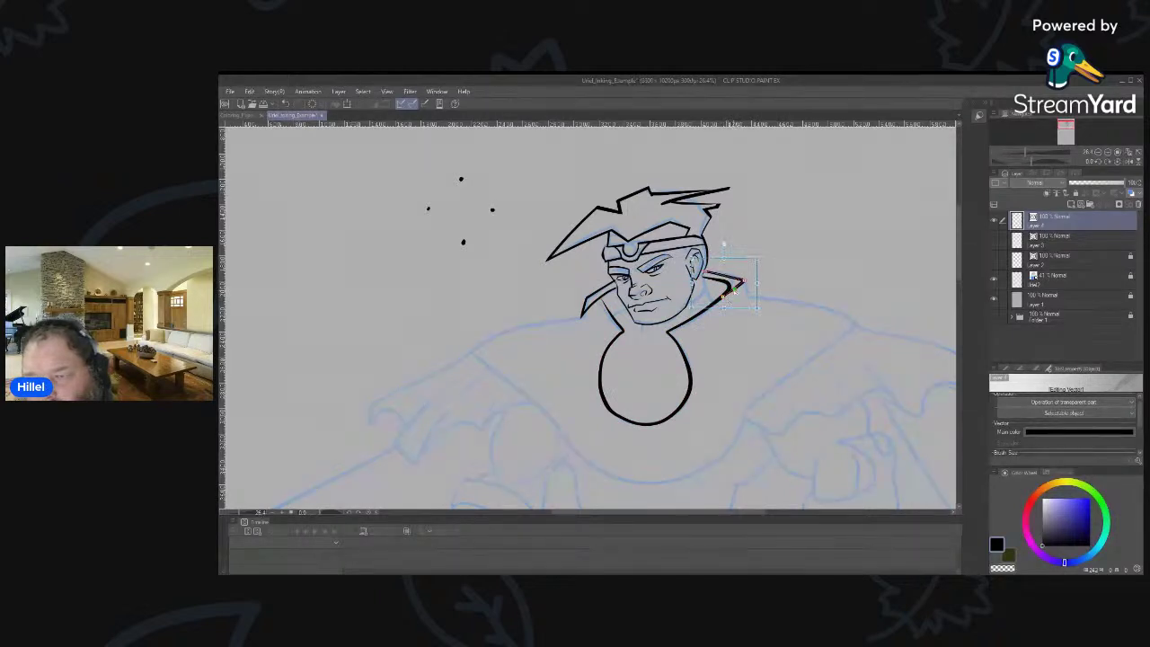
left_click(819, 259)
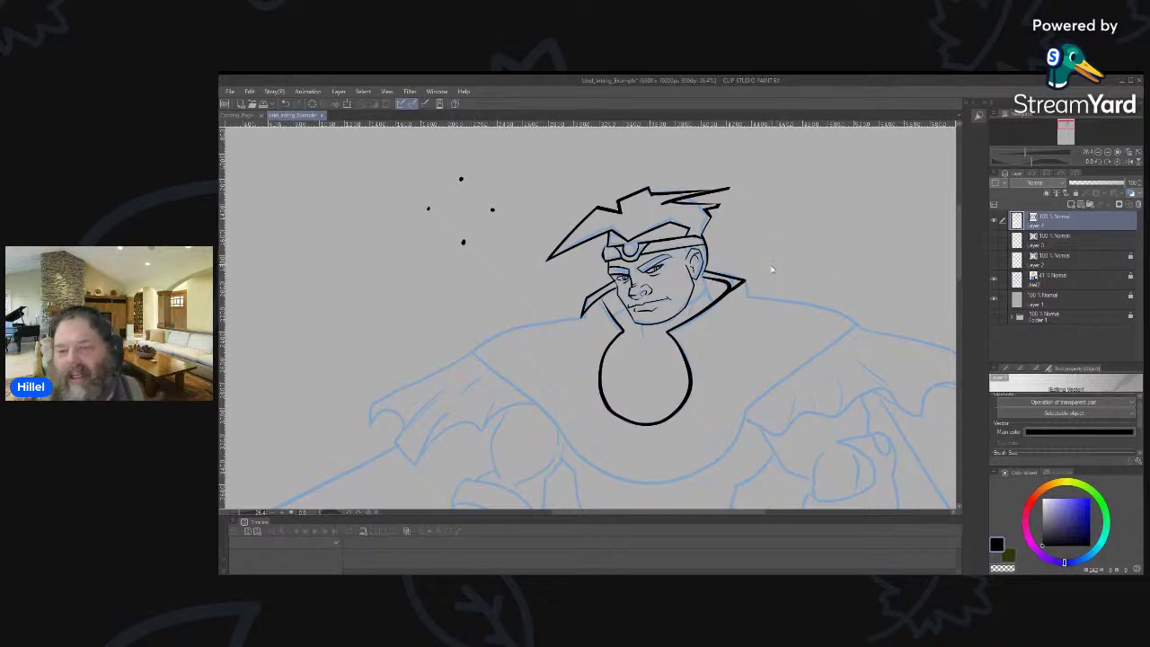
key("alt+space")
left_click_drag(739, 400, 705, 339)
key("space")
left_click_drag(742, 417, 716, 296)
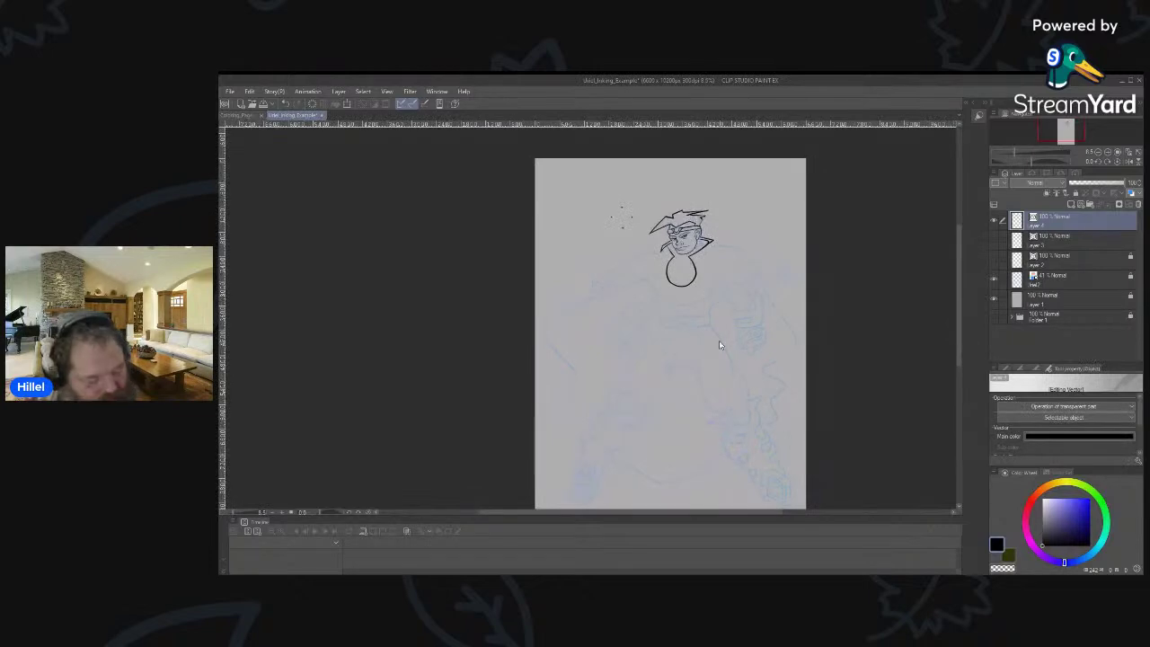